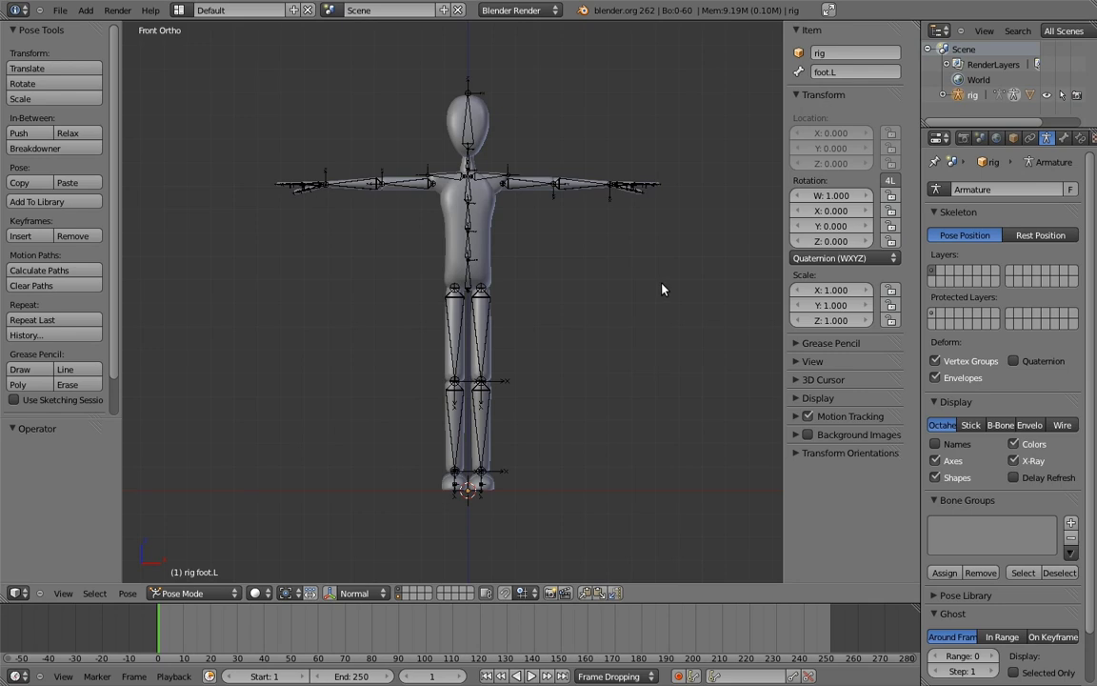
# - Add a bone at the rig's origin in Edit Mode, lay it flat with its tail at Y 1, Z 0, and name it root
pyautogui.press('KP_3')
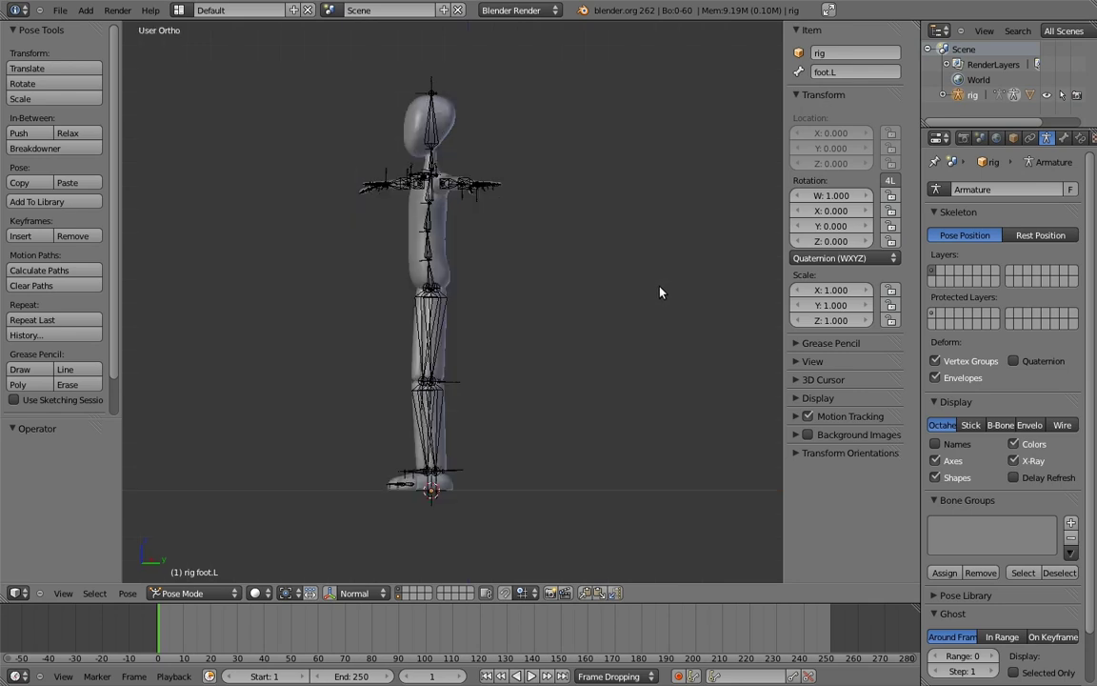
pyautogui.press('Tab')
pyautogui.hotkey('shift', 'a')
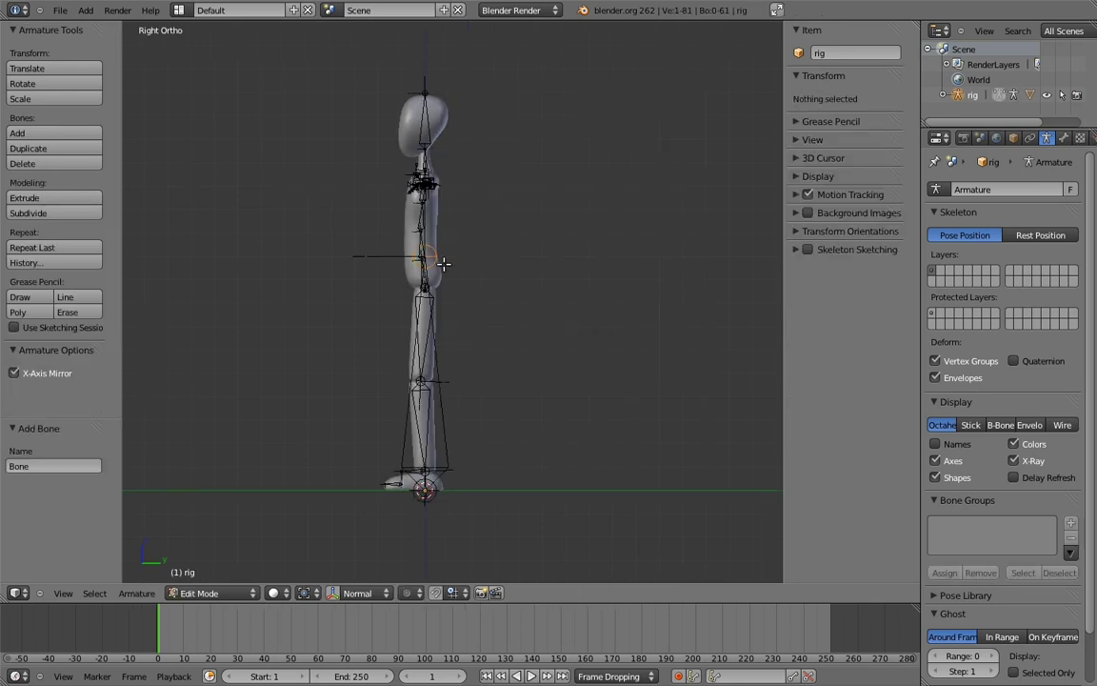
pyautogui.press('g')
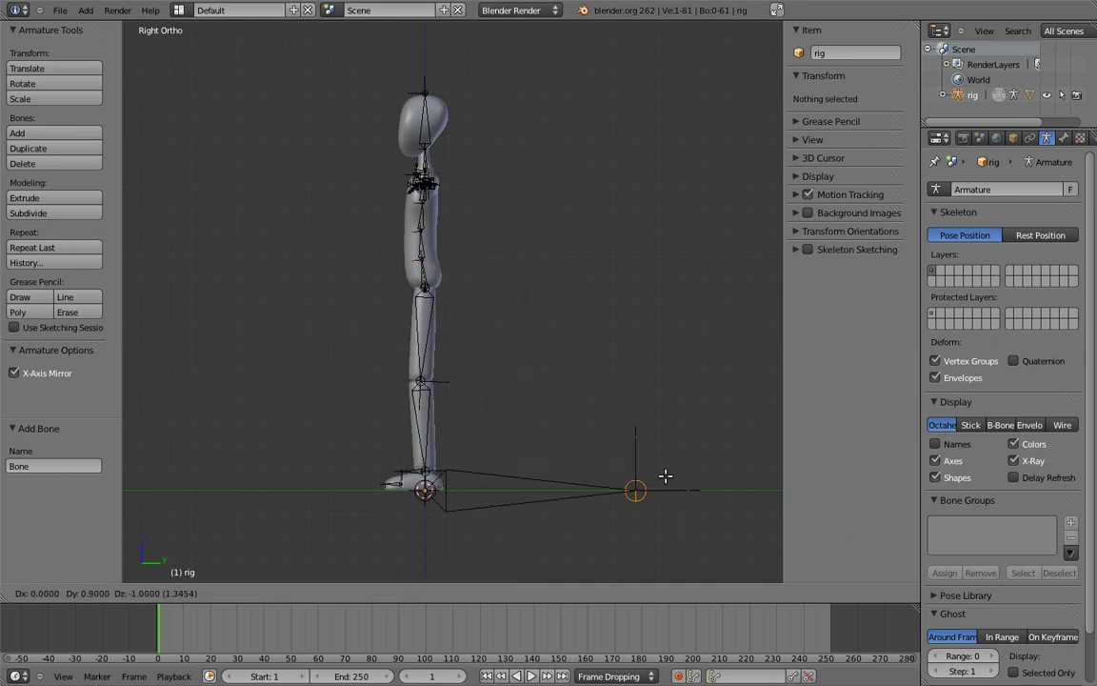
pyautogui.click(664, 476)
pyautogui.rightClick(561, 474)
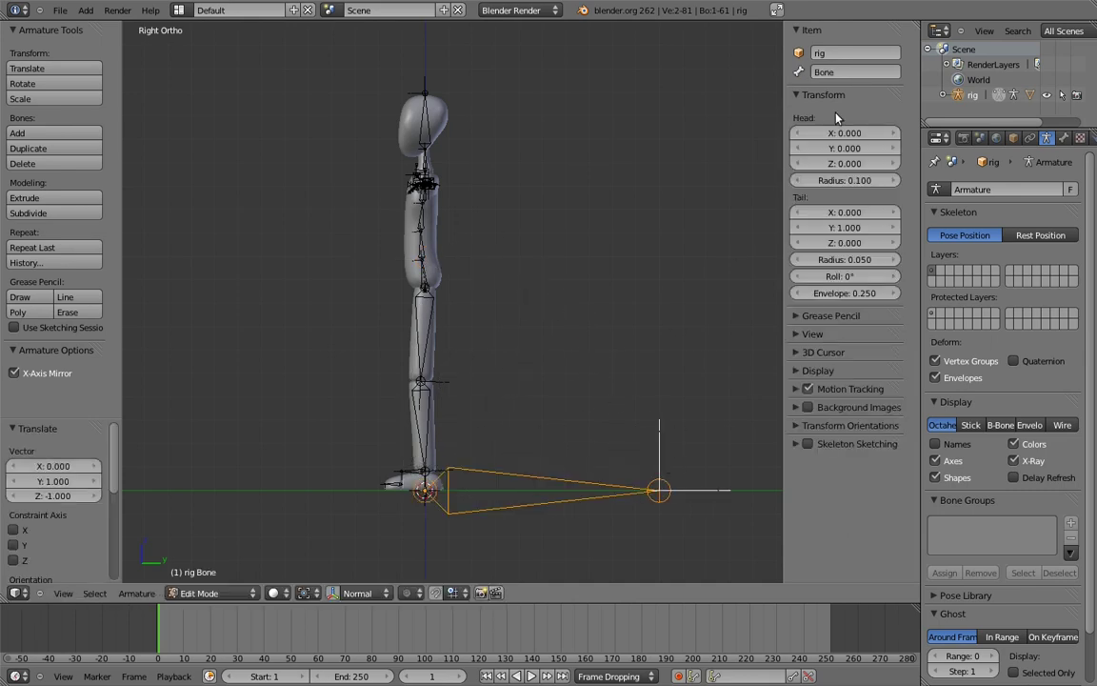
pyautogui.click(854, 73)
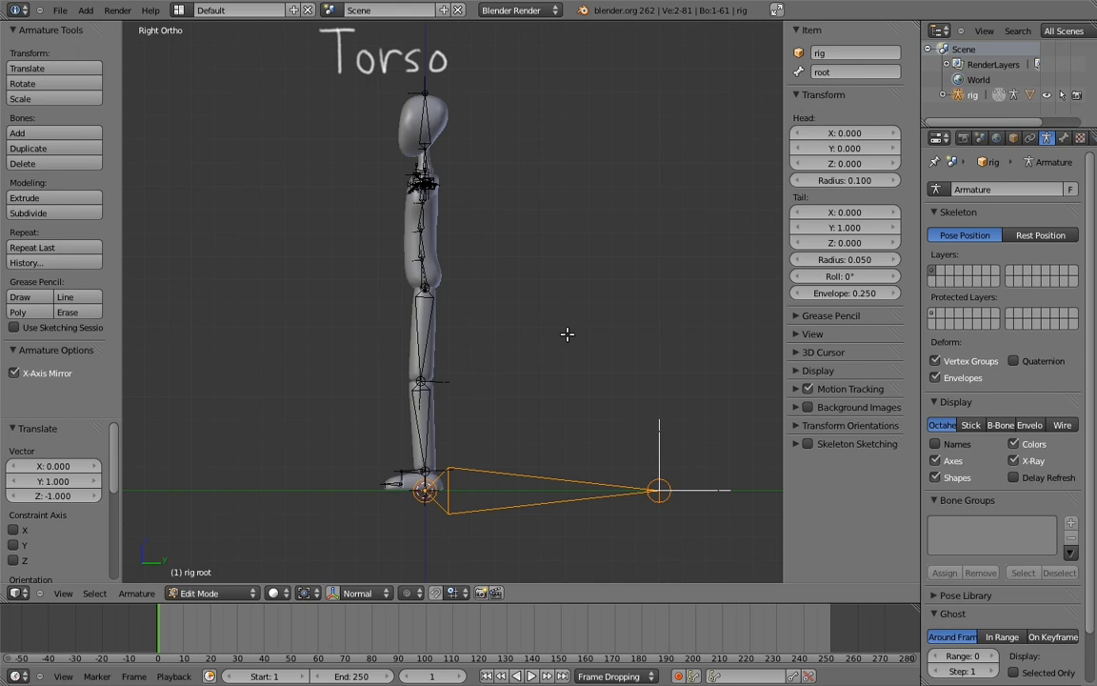
pyautogui.press('Tab')
pyautogui.press('Tab')
# - Duplicate the four torso bones from hips to upper chest and move the copy -0.5 along Y, in front of the body
pyautogui.keyDown('shift'); pyautogui.moveTo(488, 191); pyautogui.dragTo(565, 227, button='middle'); pyautogui.keyUp('shift')
pyautogui.keyDown('ctrl'); pyautogui.moveTo(555, 295); pyautogui.dragTo(545, 236, button='middle'); pyautogui.keyUp('ctrl')
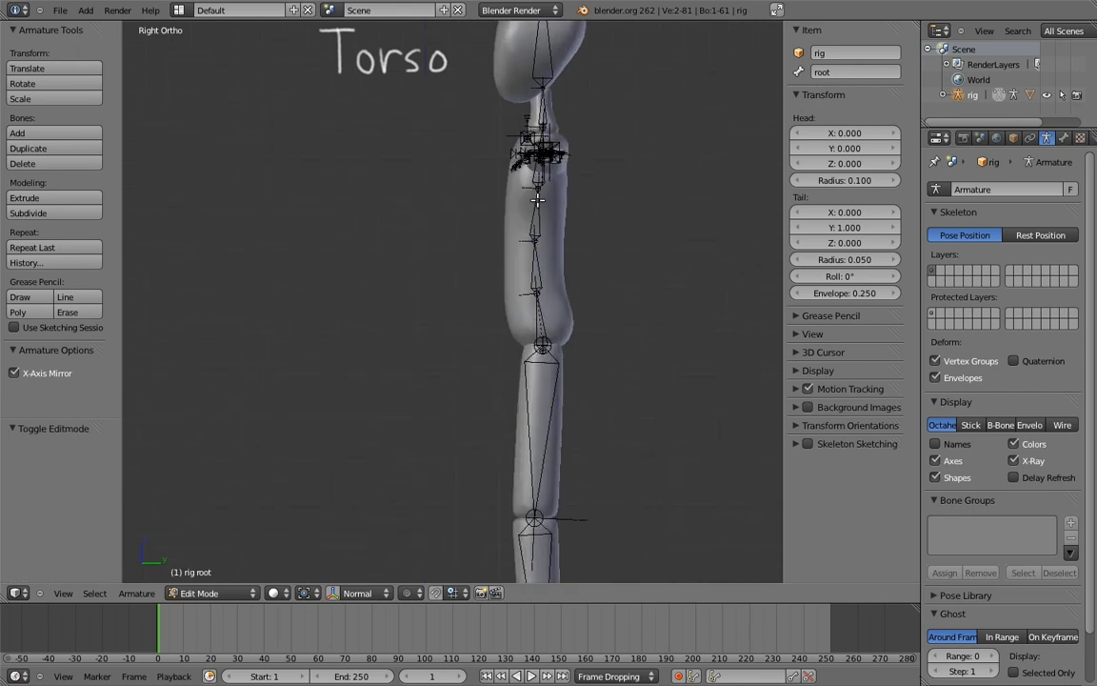
pyautogui.rightClick(533, 179)
pyautogui.keyDown('shift'); pyautogui.rightClick(536, 223); pyautogui.keyUp('shift')
pyautogui.keyDown('shift'); pyautogui.rightClick(536, 270); pyautogui.keyUp('shift')
pyautogui.keyDown('shift'); pyautogui.rightClick(540, 321); pyautogui.keyUp('shift')
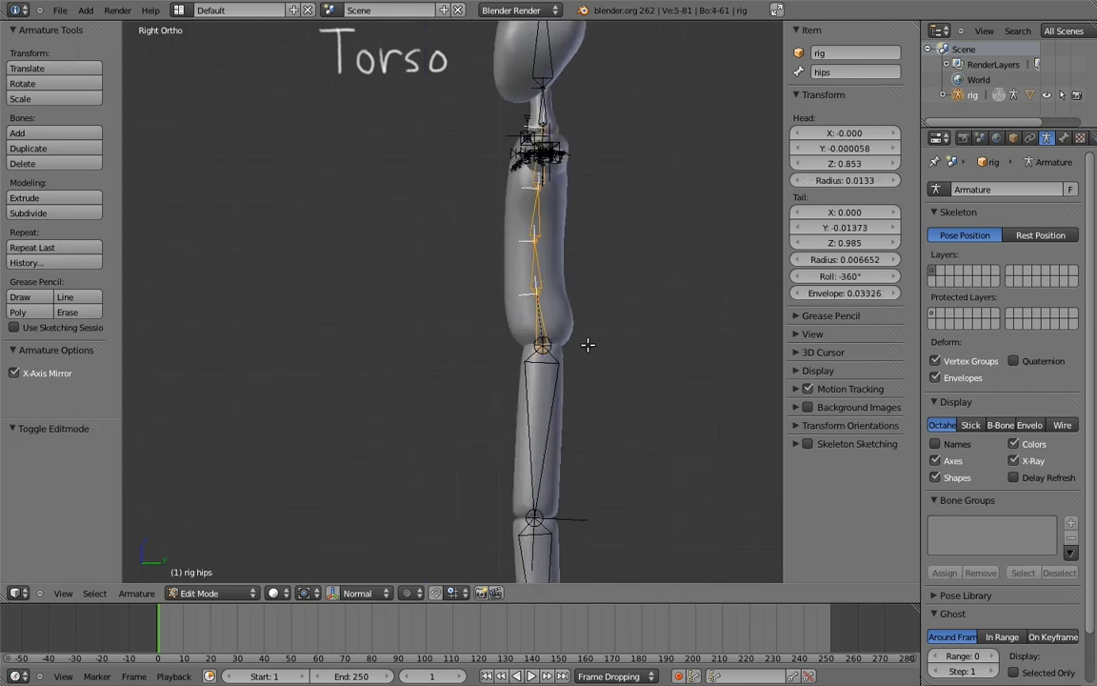
pyautogui.scroll(-3, 602, 291)
pyautogui.keyDown('shift'); pyautogui.moveTo(613, 254); pyautogui.dragTo(593, 264, button='middle'); pyautogui.keyUp('shift')
pyautogui.hotkey('shift', 'd')
pyautogui.press('y')
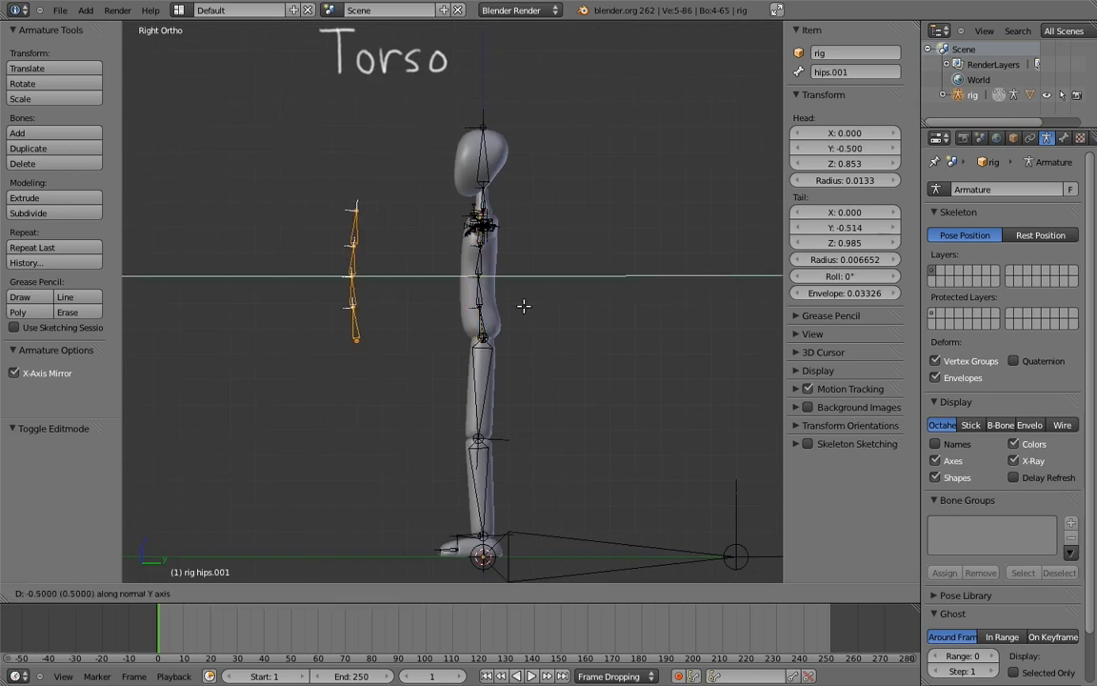
pyautogui.click(522, 305)
# - Duplicate the front chain and move this second copy 1.4 along Y, behind the body
pyautogui.keyDown('shift'); pyautogui.moveTo(588, 306); pyautogui.dragTo(470, 286, button='middle'); pyautogui.keyUp('shift')
pyautogui.hotkey('shift', 'd')
pyautogui.press('y')
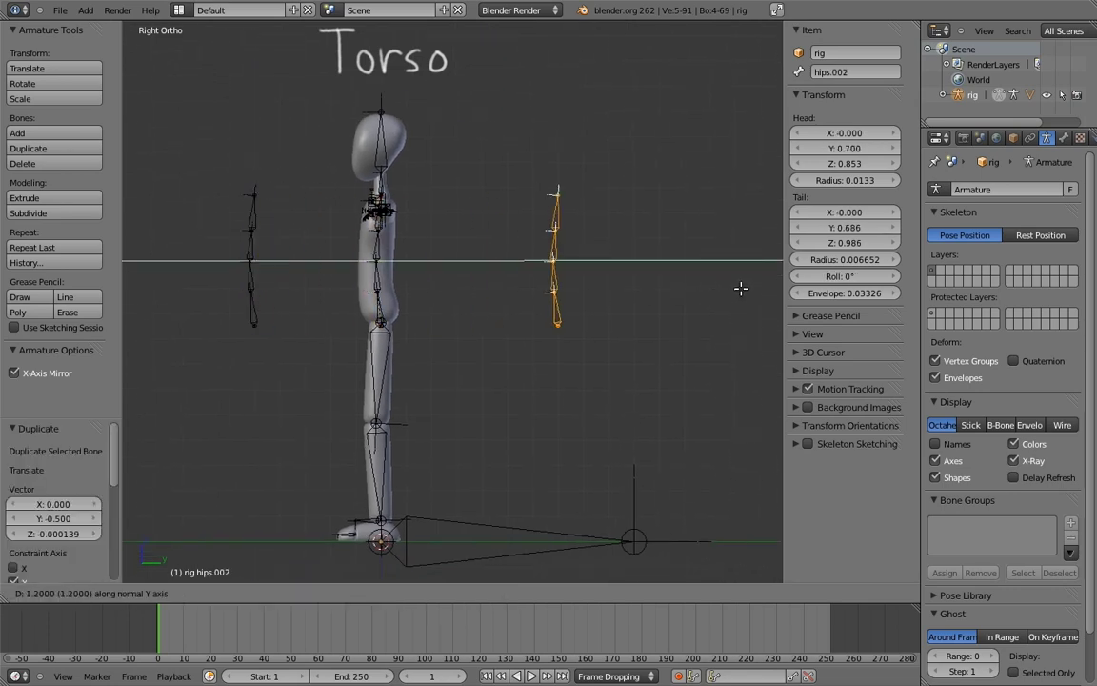
pyautogui.click(740, 292)
# - Rename the uppermost bone of the front chain MCH-reverse_chest.02 and copy the MCH-reverse_ prefix for reuse
pyautogui.keyDown('shift'); pyautogui.moveTo(576, 297); pyautogui.dragTo(630, 288, button='middle'); pyautogui.keyUp('shift')
pyautogui.keyDown('shift'); pyautogui.moveTo(630, 289); pyautogui.dragTo(645, 287, button='middle'); pyautogui.keyUp('shift')
pyautogui.rightClick(333, 217)
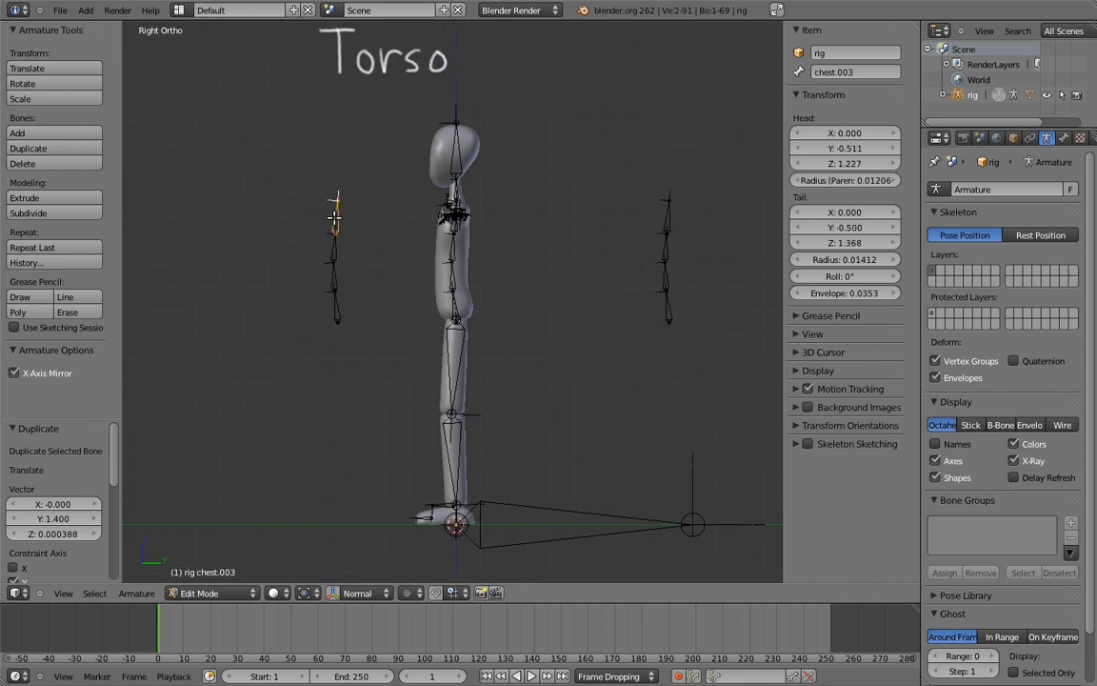
pyautogui.click(880, 77)
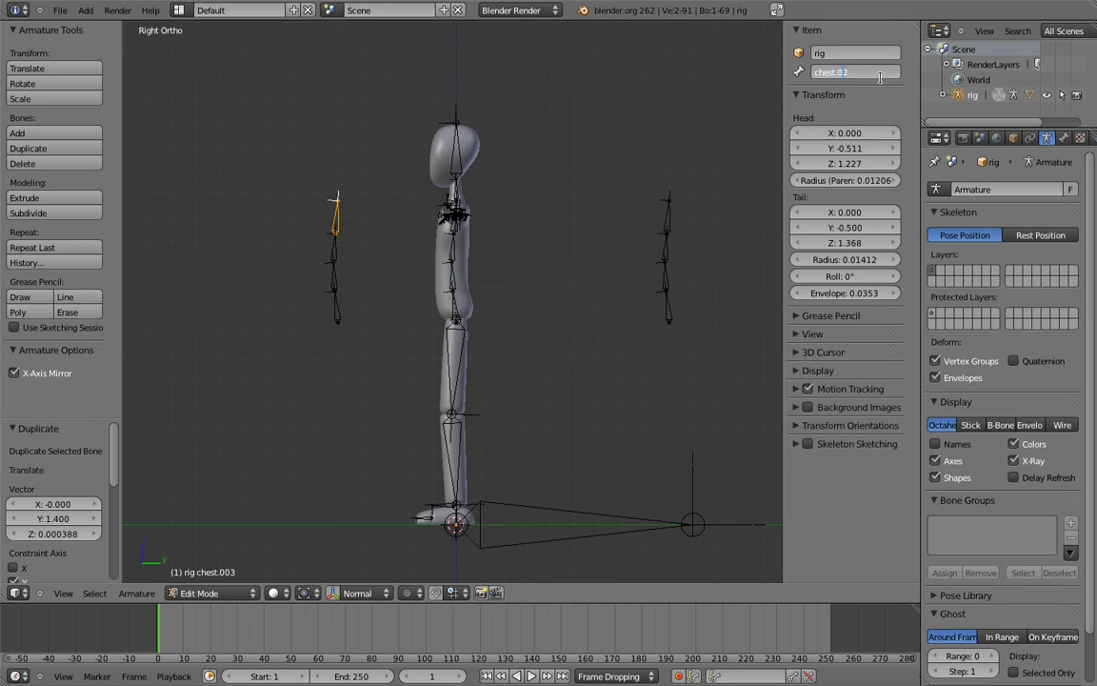
pyautogui.press('Home')
pyautogui.write('MCH-')
pyautogui.hotkey('shift', 'Left')
pyautogui.hotkey('shift', 'Left')
pyautogui.hotkey('shift', 'Left')
pyautogui.hotkey('shift', 'Left')
pyautogui.hotkey('shift', 'Left')
pyautogui.hotkey('shift', 'Left')
pyautogui.hotkey('shift', 'Left')
pyautogui.hotkey('shift', 'Left')
pyautogui.hotkey('shift', 'Left')
pyautogui.hotkey('shift', 'Left')
pyautogui.hotkey('shift', 'Left')
pyautogui.hotkey('ctrl', 'c')
pyautogui.press('Return')
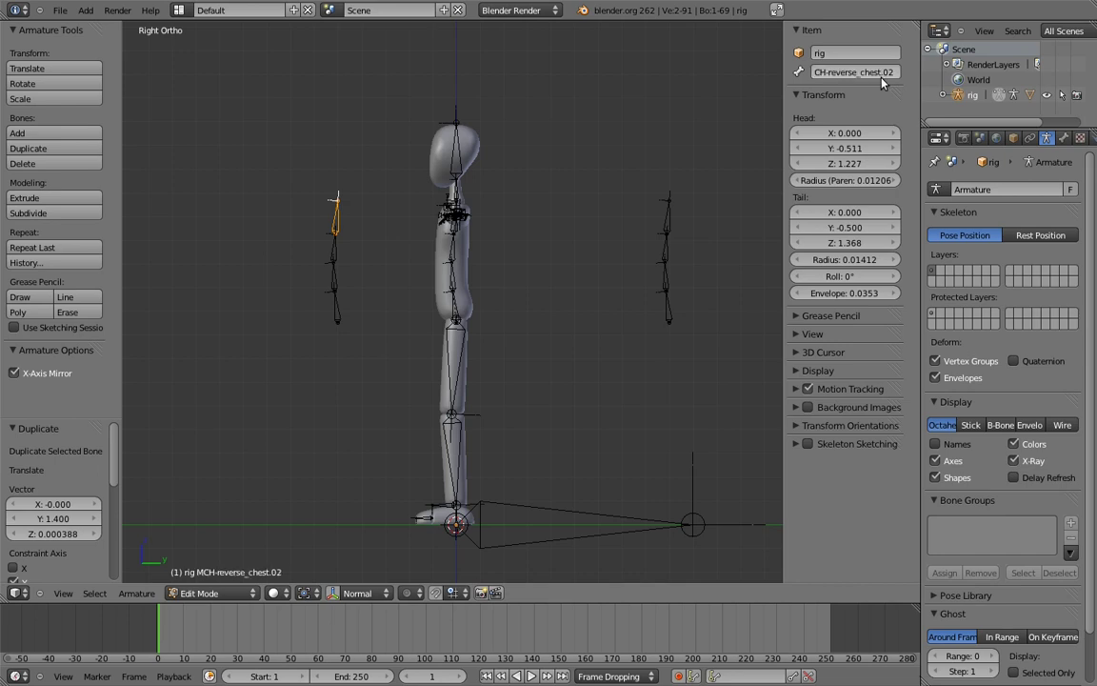
# - Rename the other front-chain bones MCH-reverse_chest.01, MCH-reverse_spine and MCH-reverse_hips
pyautogui.rightClick(335, 251)
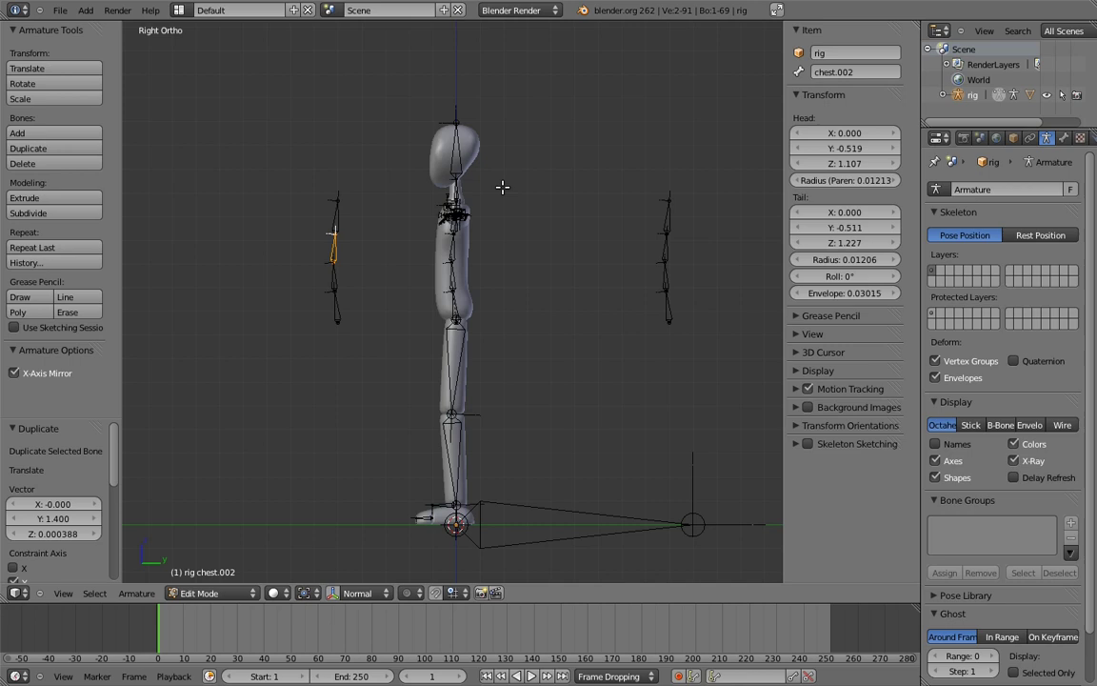
pyautogui.click(842, 73)
pyautogui.hotkey('ctrl', 'v')
pyautogui.press('Return')
# - Rename the rear chain's bones, from lowest to uppermost, MCH-ctrl_hips, MCH-ctrl_spine, MCH-ctrl_chest.01 and MCH-ctrl_chest.02
pyautogui.rightClick(670, 303)
pyautogui.click(873, 74)
pyautogui.press('Right')
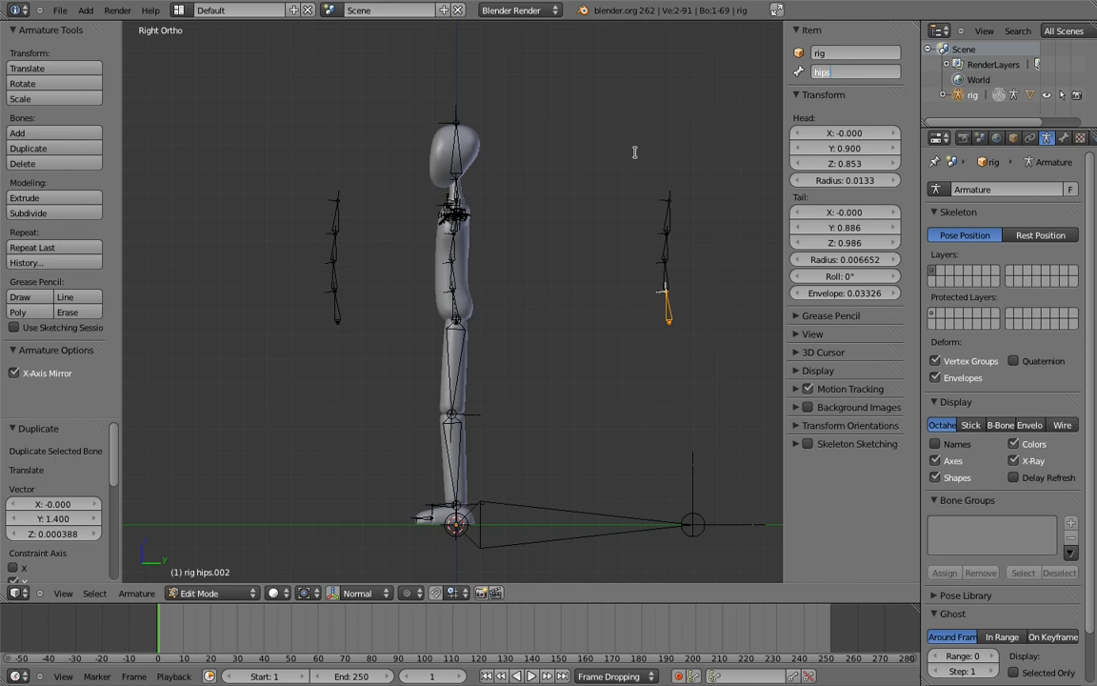
pyautogui.press('Home')
pyautogui.write('MCH-ctrl_')
pyautogui.press('Return')
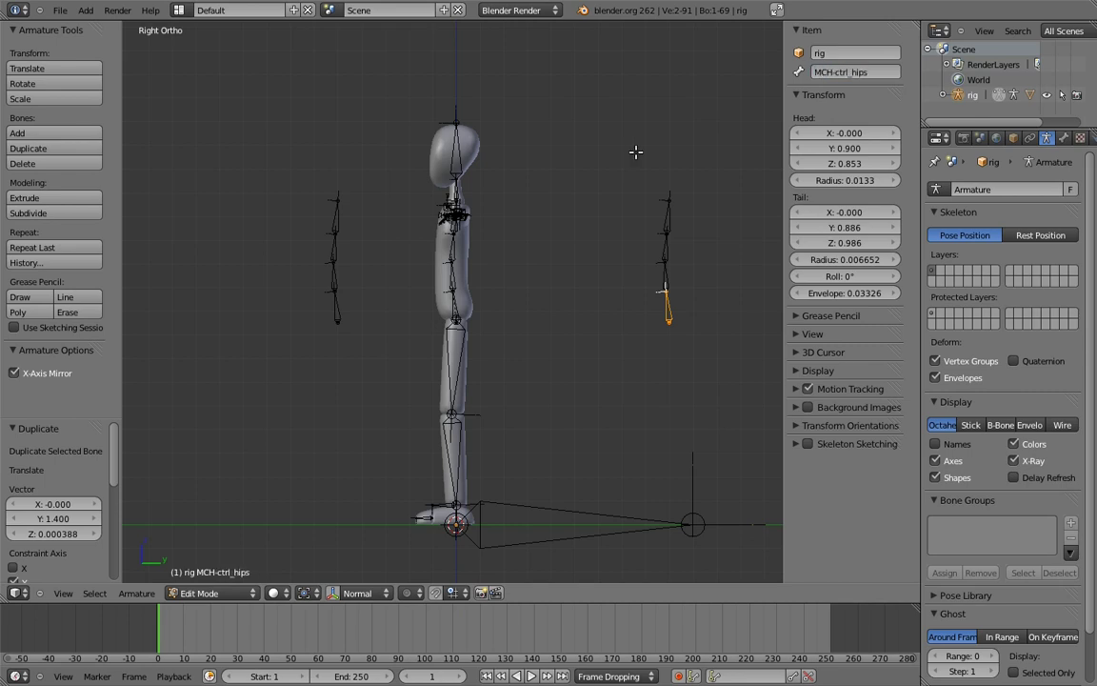
pyautogui.rightClick(666, 216)
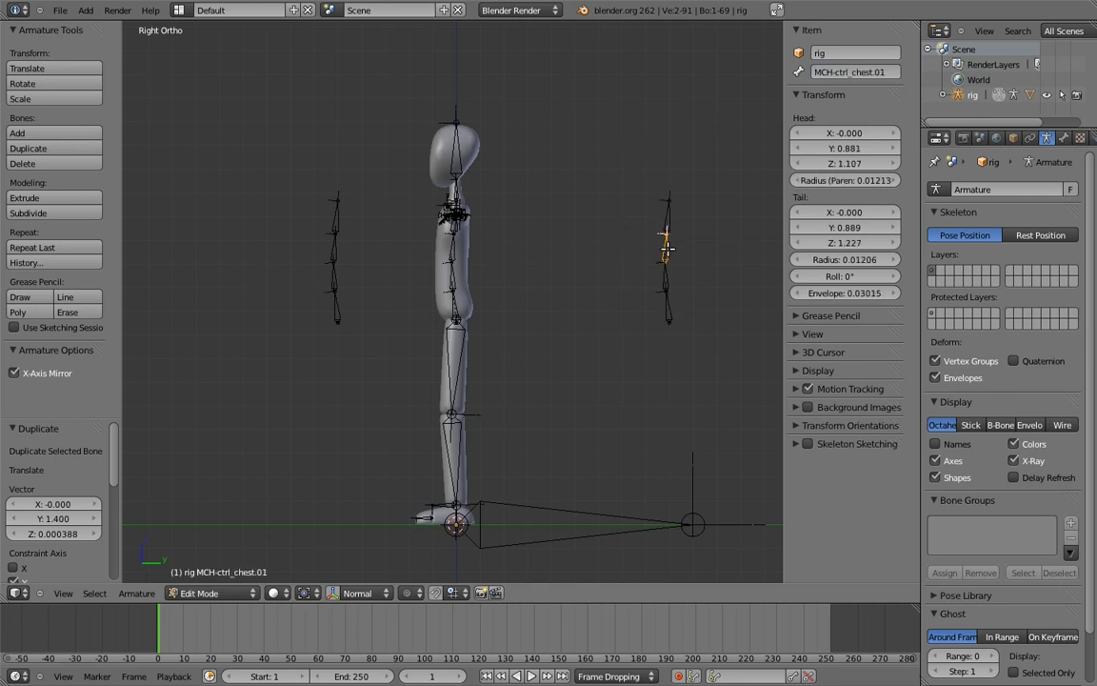
# - Rename the original upper chest bone inside the body MCH-chest.02
pyautogui.press('a')
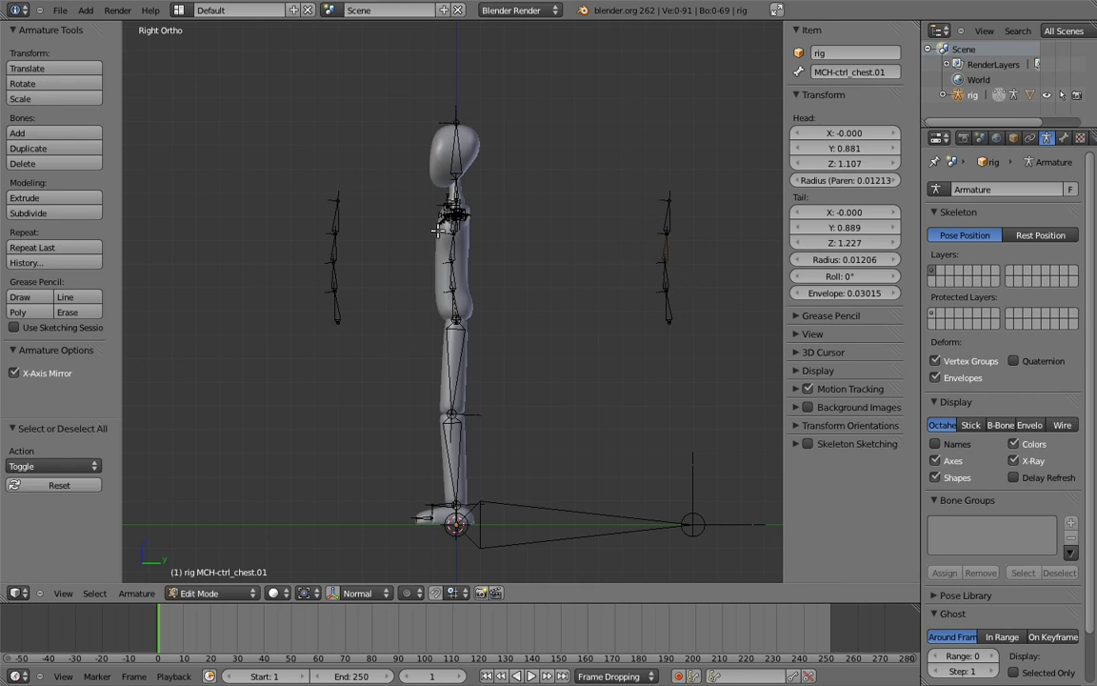
pyautogui.rightClick(453, 224)
pyautogui.click(854, 75)
pyautogui.press('Home')
pyautogui.write('MC')
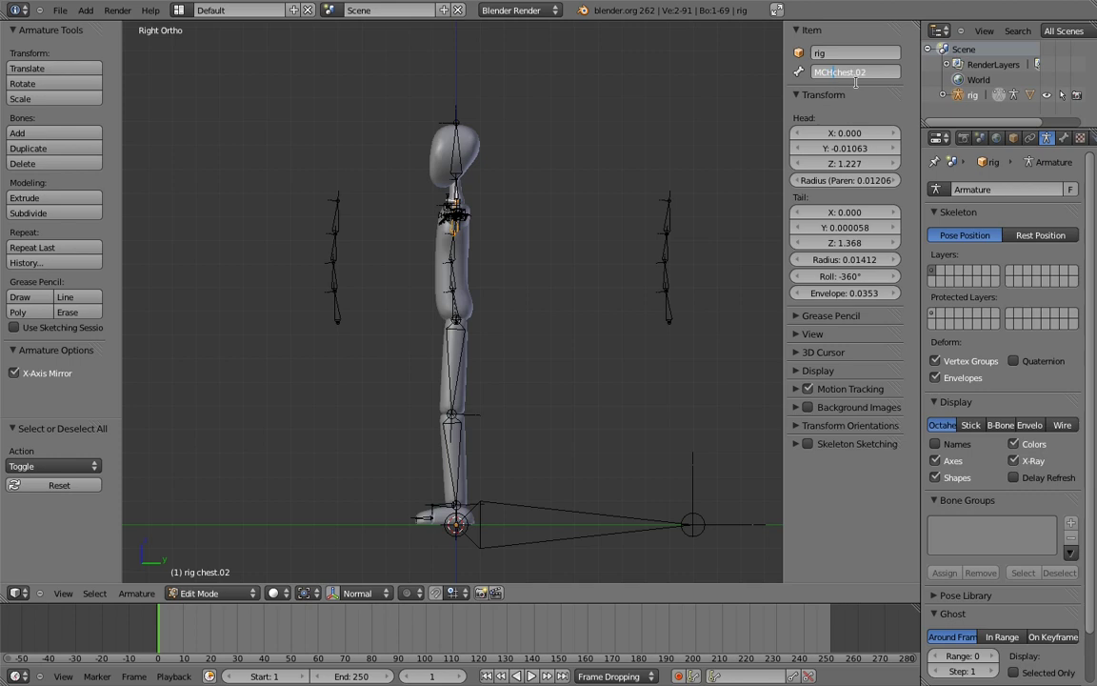
pyautogui.write('H-')
pyautogui.press('Return')
# - Add the MCH- prefix to the names of the original lower chest, spine and hips bones
pyautogui.rightClick(463, 247)
pyautogui.click(843, 73)
pyautogui.press('Home')
pyautogui.write('MCH-')
pyautogui.press('Return')
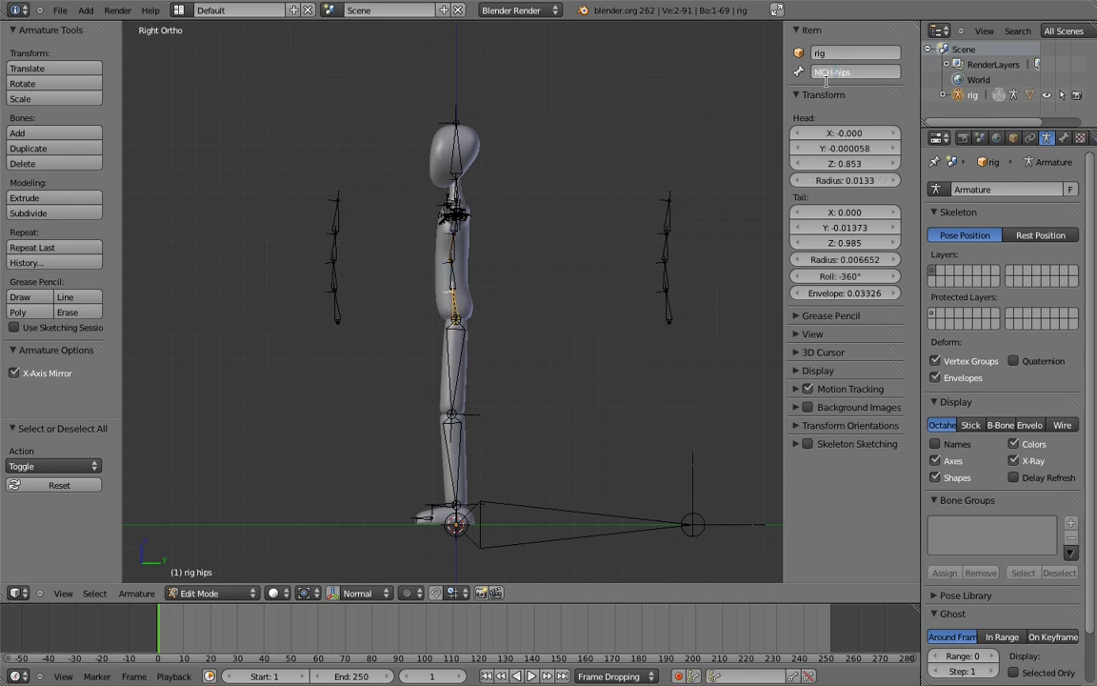
pyautogui.press('Return')
# - Clear the parenting of all four MCH-reverse bones in the front chain
pyautogui.keyDown('shift'); pyautogui.moveTo(403, 244); pyautogui.dragTo(556, 226, button='middle'); pyautogui.keyUp('shift')
pyautogui.scroll(2, 510, 293)
pyautogui.keyDown('shift'); pyautogui.moveTo(509, 293); pyautogui.dragTo(506, 292, button='middle'); pyautogui.keyUp('shift')
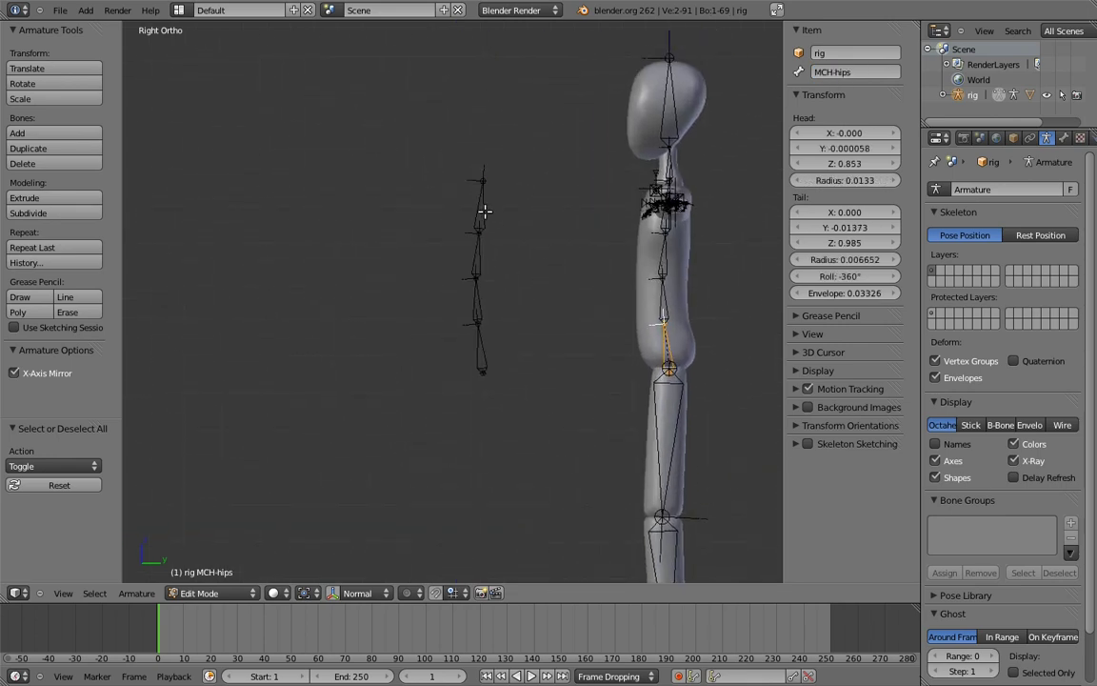
pyautogui.rightClick(484, 211)
pyautogui.keyDown('shift'); pyautogui.rightClick(478, 252); pyautogui.keyUp('shift')
pyautogui.keyDown('shift'); pyautogui.rightClick(476, 300); pyautogui.keyUp('shift')
pyautogui.keyDown('shift'); pyautogui.rightClick(483, 351); pyautogui.keyUp('shift')
pyautogui.hotkey('alt', 'p')
pyautogui.click(482, 356)
# - Restack the detached reverse bones downwards, placing the spine bone below hips, then chest.01, with chest.02 lowest
pyautogui.rightClick(479, 312)
pyautogui.press('g')
pyautogui.click(488, 390)
pyautogui.press('g')
pyautogui.click(506, 470)
pyautogui.rightClick(486, 219)
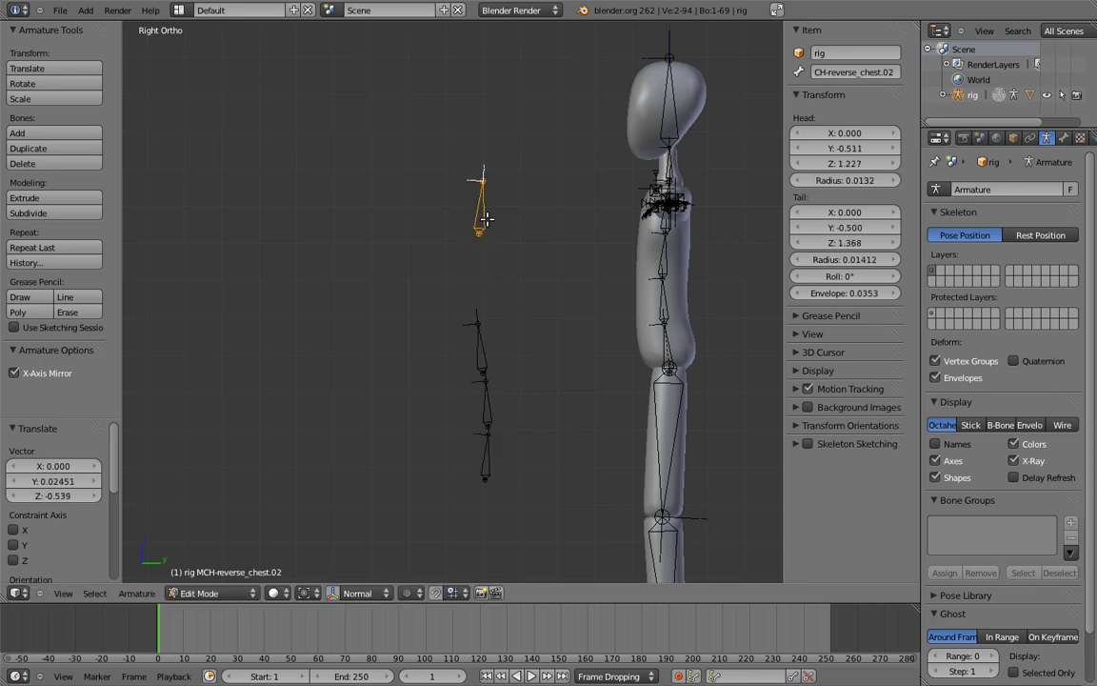
pyautogui.press('g')
pyautogui.click(495, 533)
# - Switch the direction of the four reverse bones and move them about 0.62 along Y and -0.145 along Z, just behind the legs
pyautogui.keyDown('shift'); pyautogui.rightClick(488, 419); pyautogui.keyUp('shift')
pyautogui.keyDown('shift'); pyautogui.rightClick(491, 409); pyautogui.keyUp('shift')
pyautogui.keyDown('shift'); pyautogui.rightClick(482, 356); pyautogui.keyUp('shift')
pyautogui.hotkey('alt', 'f')
pyautogui.keyDown('shift'); pyautogui.moveTo(582, 429); pyautogui.dragTo(400, 338, button='middle'); pyautogui.keyUp('shift')
pyautogui.scroll(-1, 475, 366)
pyautogui.press('g')
pyautogui.click(578, 382)
# - Parent MCH-reverse_chest.02 to MCH-ctrl_chest.02 and MCH-reverse_chest.01 to MCH-ctrl_chest.01, both with Keep Offset
pyautogui.keyDown('shift'); pyautogui.moveTo(622, 364); pyautogui.dragTo(493, 340, button='middle'); pyautogui.keyUp('shift')
pyautogui.rightClick(414, 461)
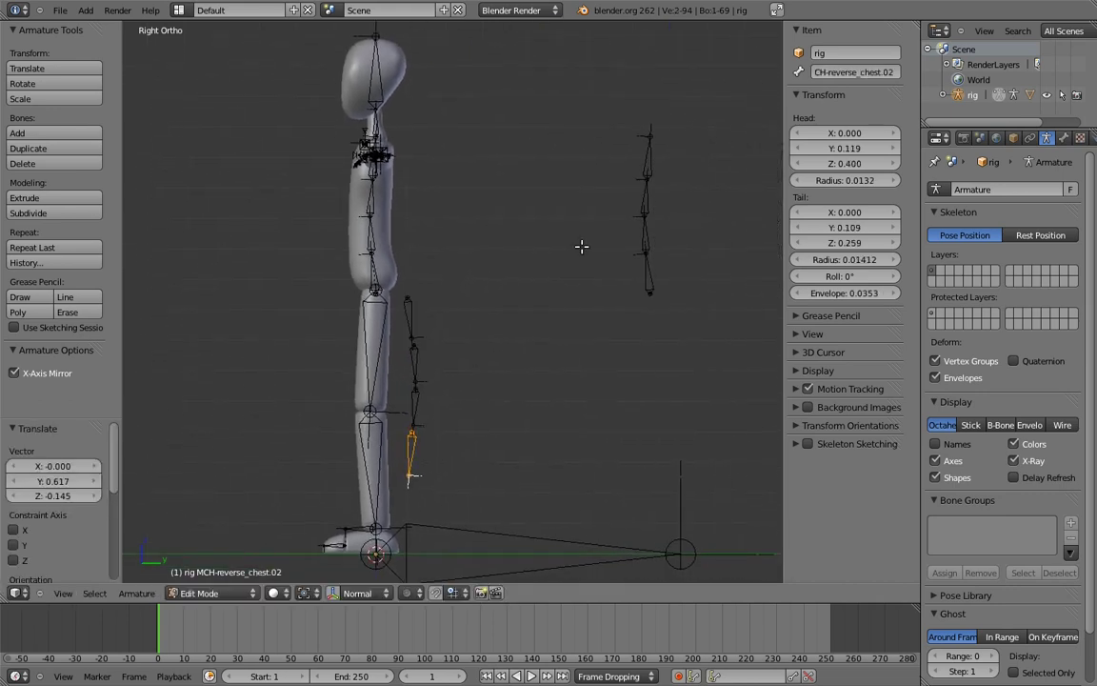
pyautogui.keyDown('shift'); pyautogui.rightClick(648, 162); pyautogui.keyUp('shift')
pyautogui.hotkey('ctrl', 'p')
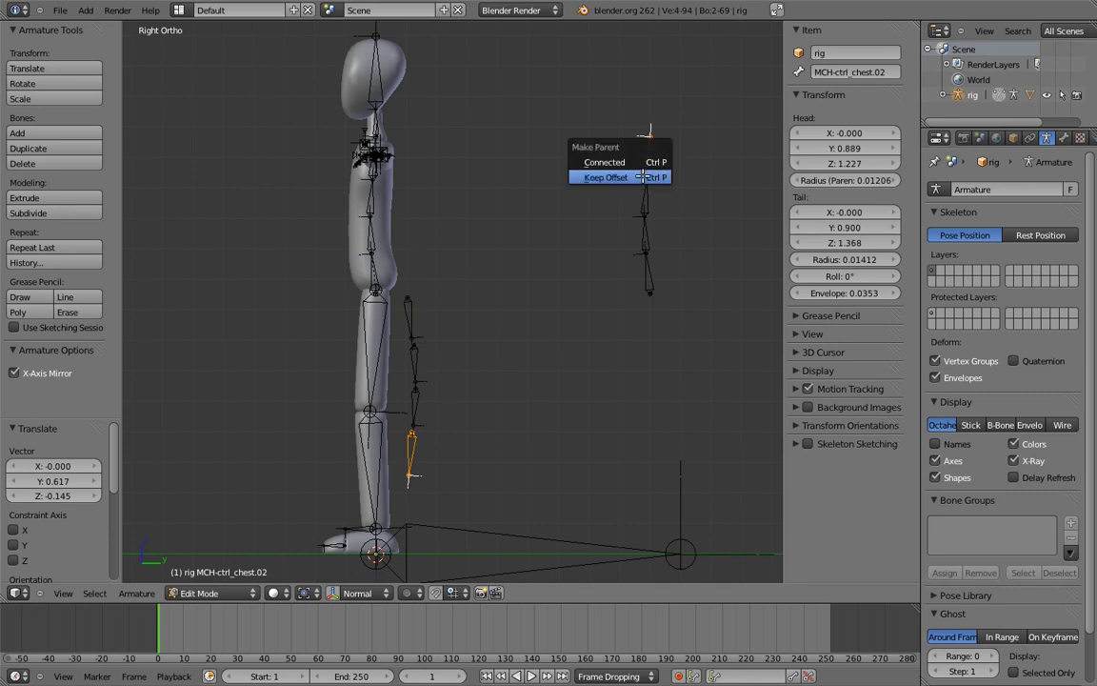
pyautogui.click(619, 176)
pyautogui.rightClick(416, 407)
pyautogui.keyDown('shift'); pyautogui.rightClick(646, 195); pyautogui.keyUp('shift')
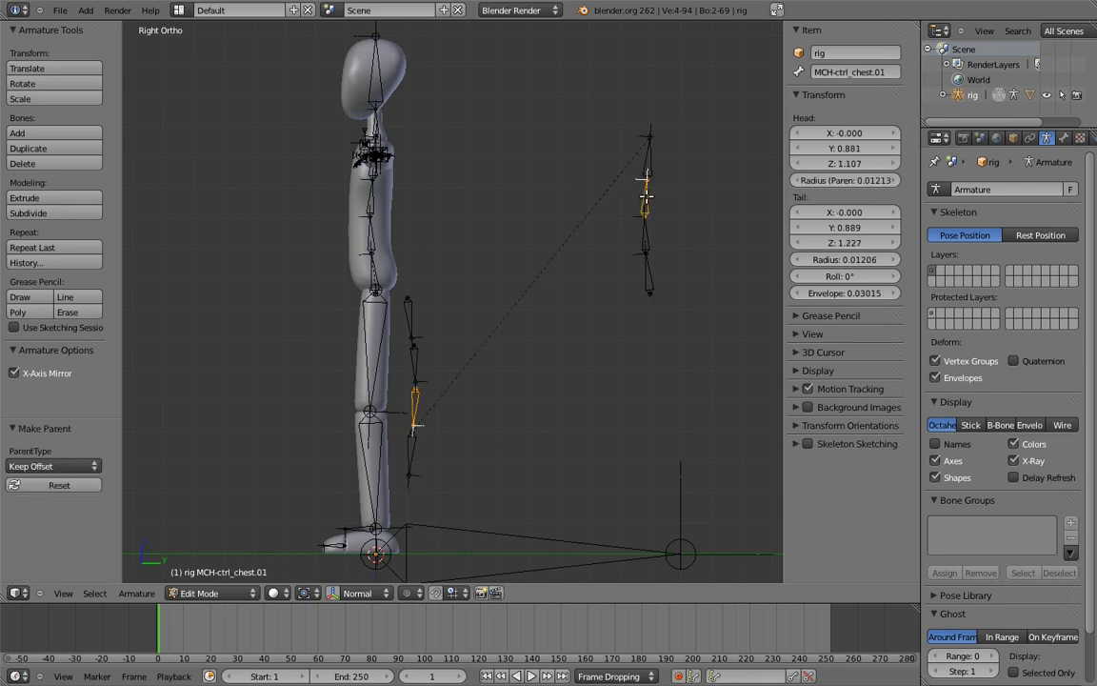
pyautogui.hotkey('ctrl', 'p')
pyautogui.click(636, 207)
# - Parent MCH-reverse_spine to MCH-ctrl_spine and MCH-reverse_hips to MCH-ctrl_hips, both with Keep Offset
pyautogui.rightClick(417, 367)
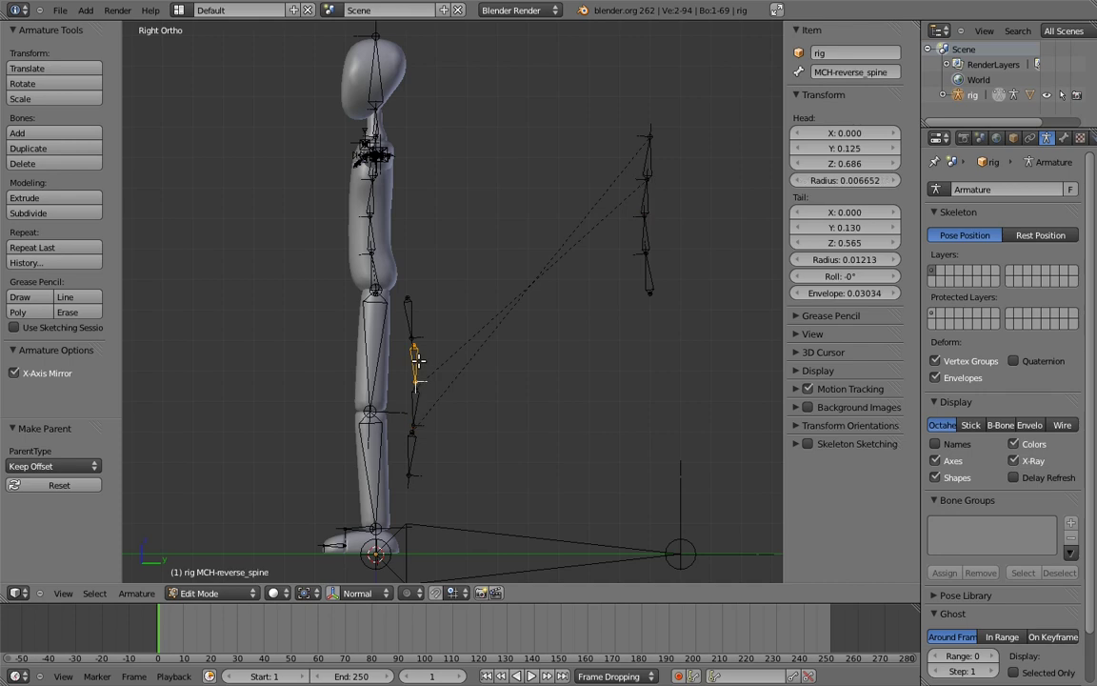
pyautogui.keyDown('shift'); pyautogui.rightClick(647, 233); pyautogui.keyUp('shift')
pyautogui.hotkey('ctrl', 'p')
pyautogui.click(645, 236)
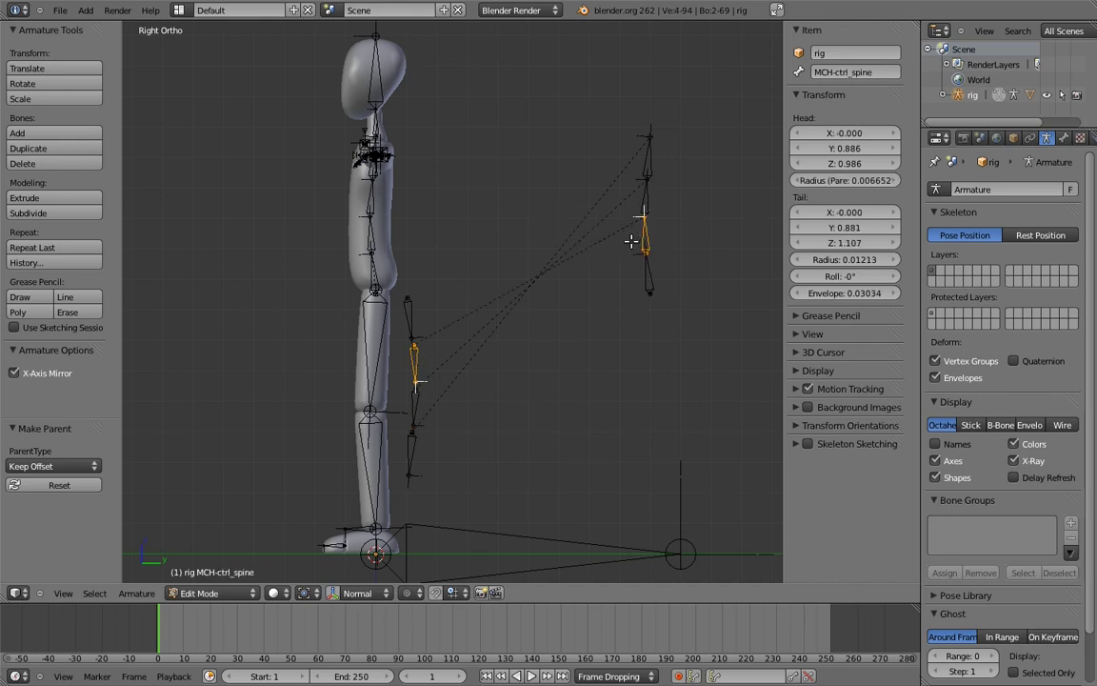
pyautogui.rightClick(408, 320)
pyautogui.keyDown('shift'); pyautogui.rightClick(651, 271); pyautogui.keyUp('shift')
pyautogui.hotkey('ctrl', 'p')
pyautogui.click(582, 253)
# - Snap MCH-reverse_hips to the tail of MCH-hips using the 3D cursor
pyautogui.keyDown('shift'); pyautogui.moveTo(417, 226); pyautogui.dragTo(595, 283, button='middle'); pyautogui.keyUp('shift')
pyautogui.rightClick(526, 240)
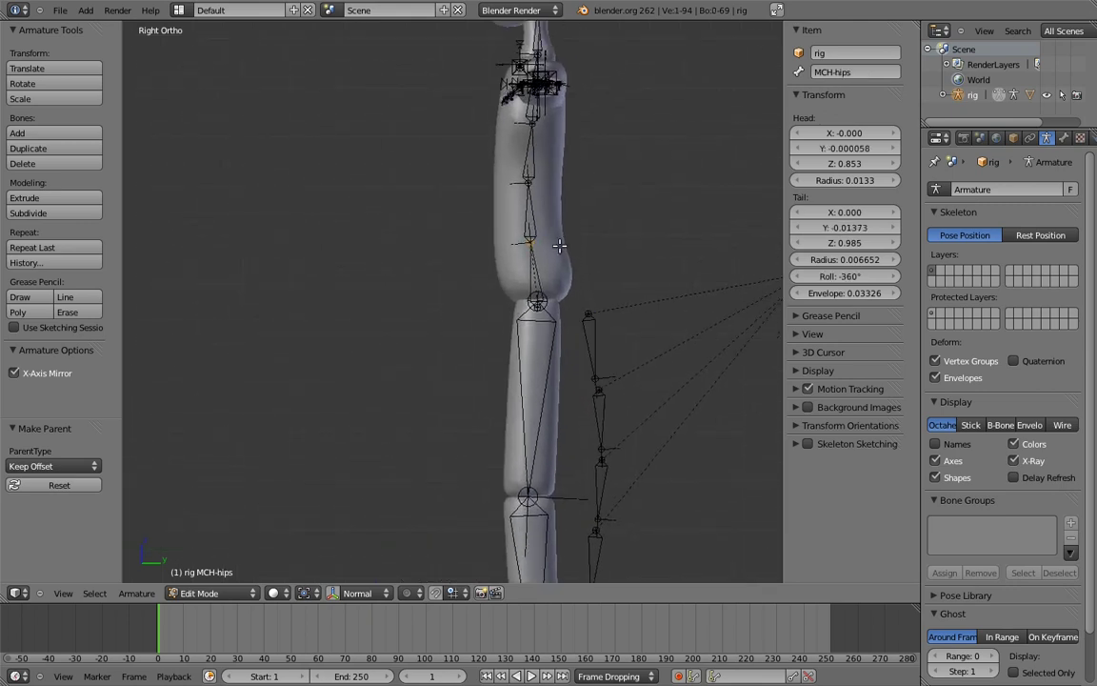
pyautogui.hotkey('shift', 's')
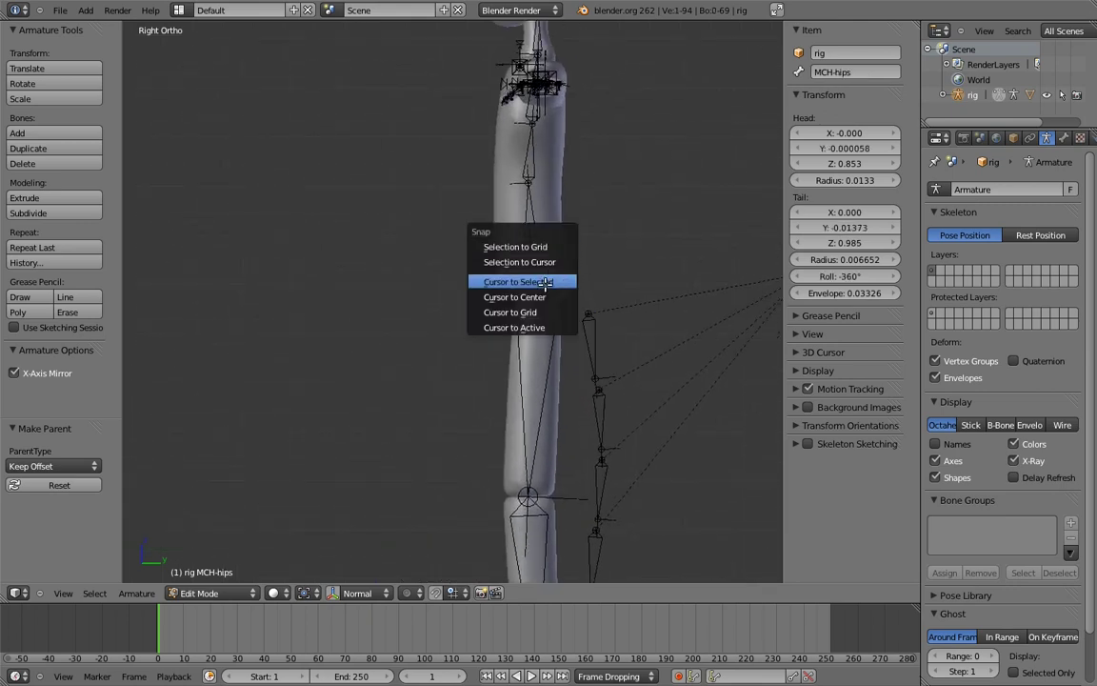
pyautogui.click(522, 281)
pyautogui.rightClick(591, 324)
pyautogui.hotkey('shift', 's')
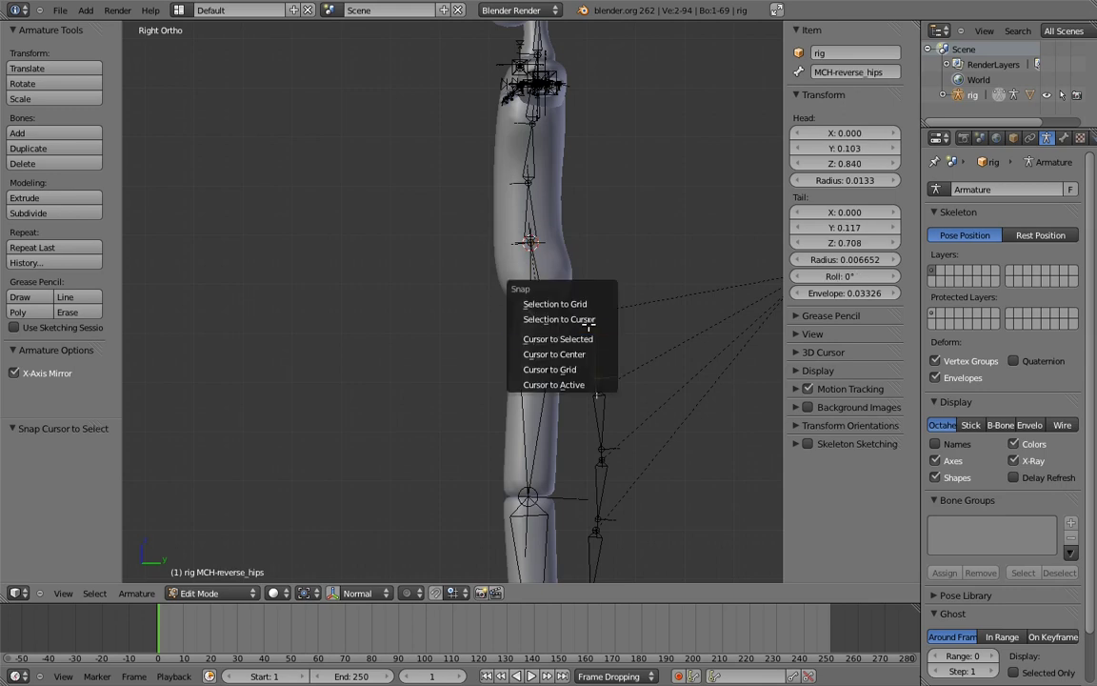
pyautogui.click(553, 320)
# - Snap MCH-reverse_spine to the tail of MCH-reverse_hips using the 3D cursor
pyautogui.scroll(7, 568, 292)
pyautogui.keyDown('shift'); pyautogui.moveTo(753, 309); pyautogui.dragTo(601, 336, button='middle'); pyautogui.keyUp('shift')
pyautogui.rightClick(605, 339)
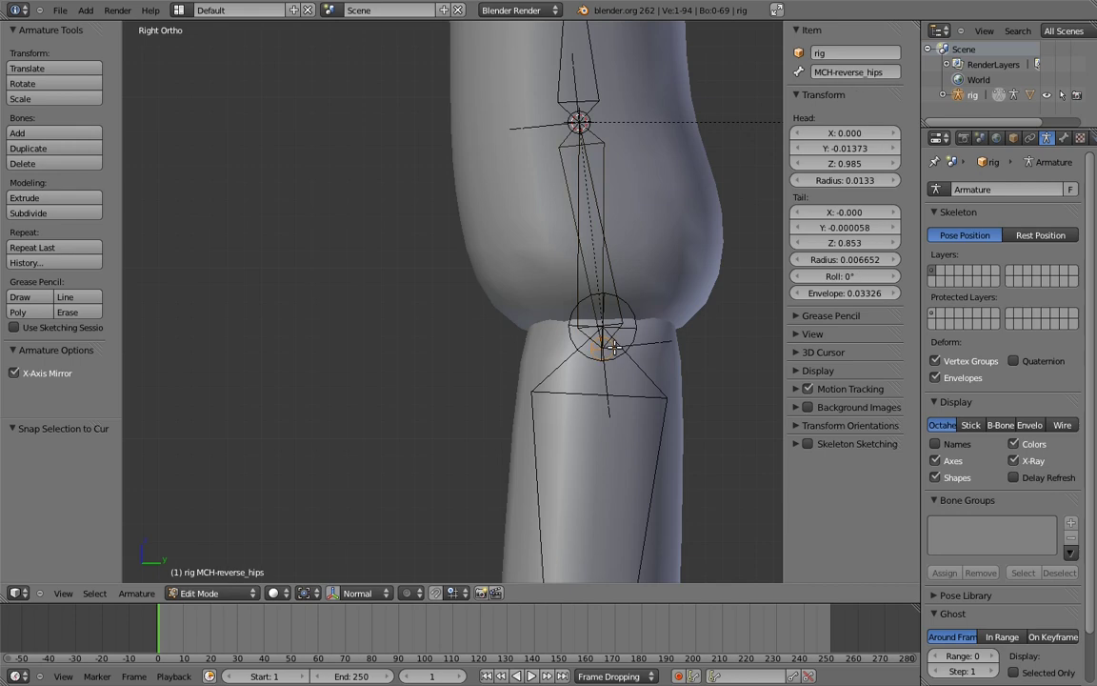
pyautogui.hotkey('shift', 's')
pyautogui.click(603, 369)
pyautogui.scroll(-4, 614, 238)
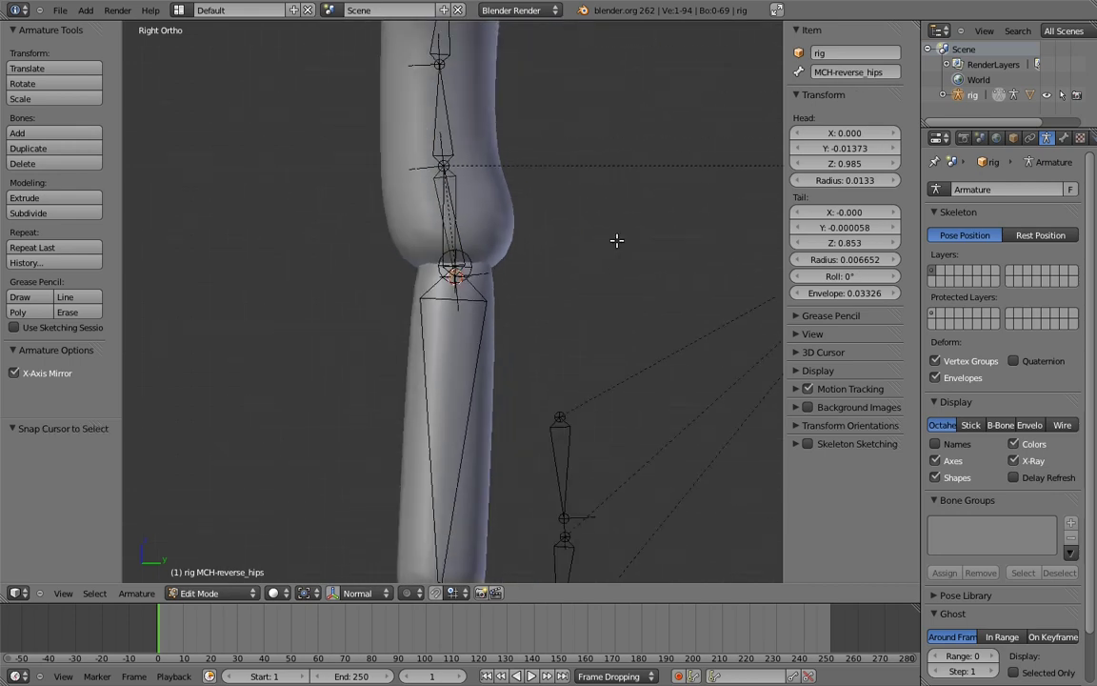
pyautogui.rightClick(572, 362)
pyautogui.hotkey('shift', 's')
pyautogui.click(575, 346)
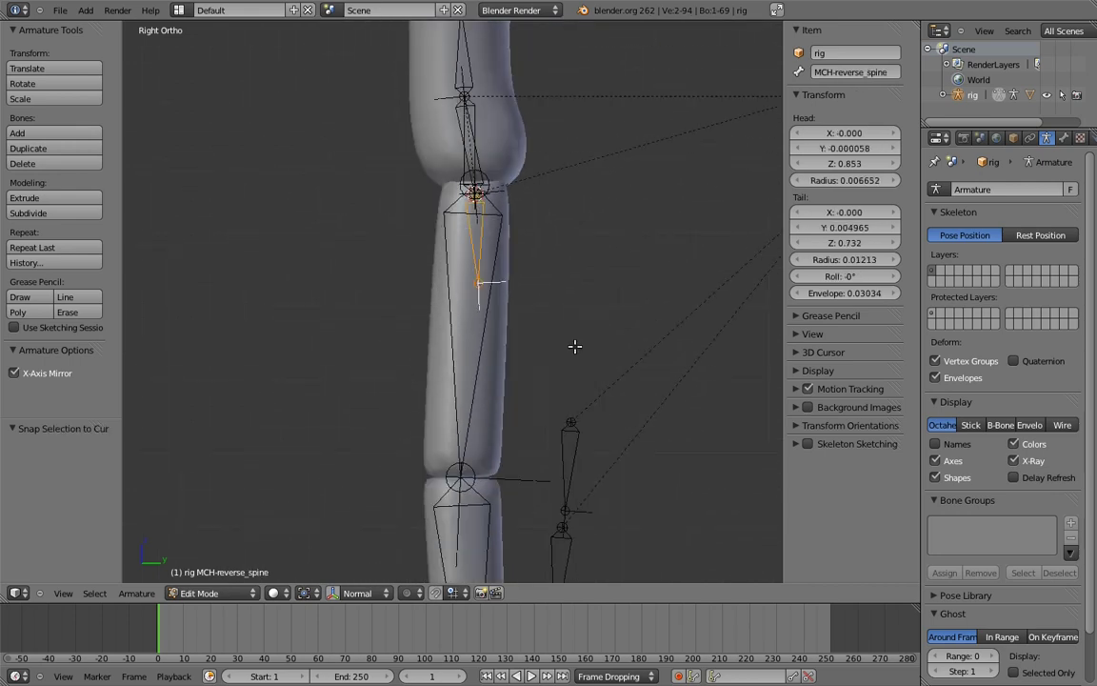
# - Snap MCH-reverse_chest.01 to the tail of MCH-reverse_spine using the 3D cursor
pyautogui.hotkey('shift', 's')
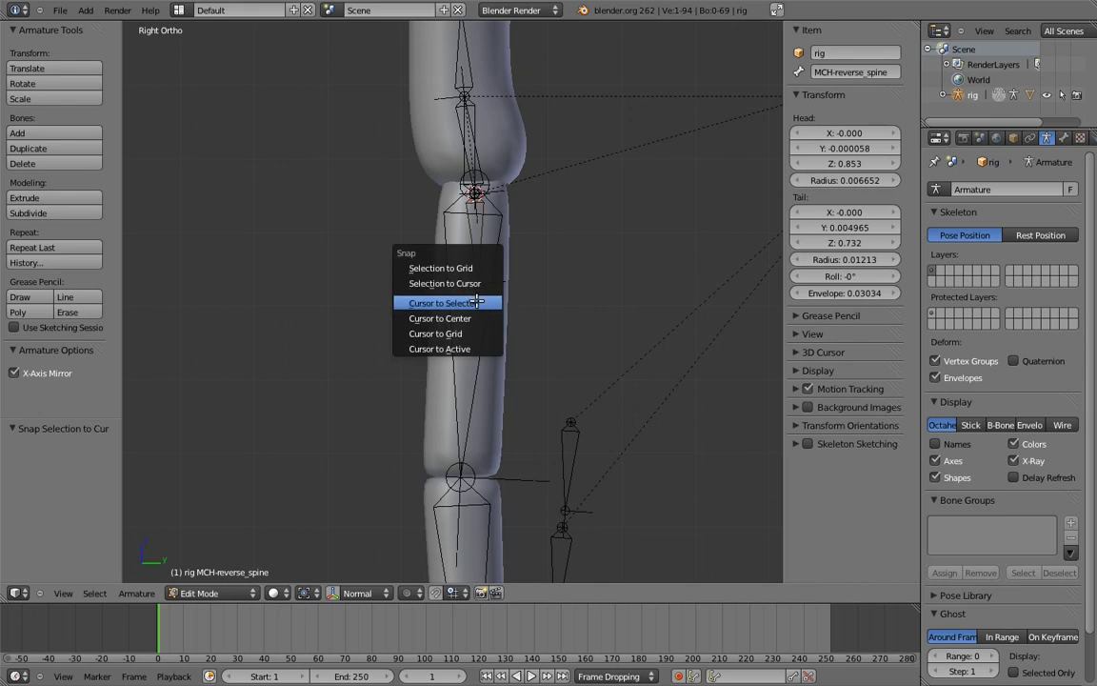
pyautogui.click(477, 302)
pyautogui.rightClick(569, 455)
pyautogui.hotkey('shift', 's')
pyautogui.click(569, 433)
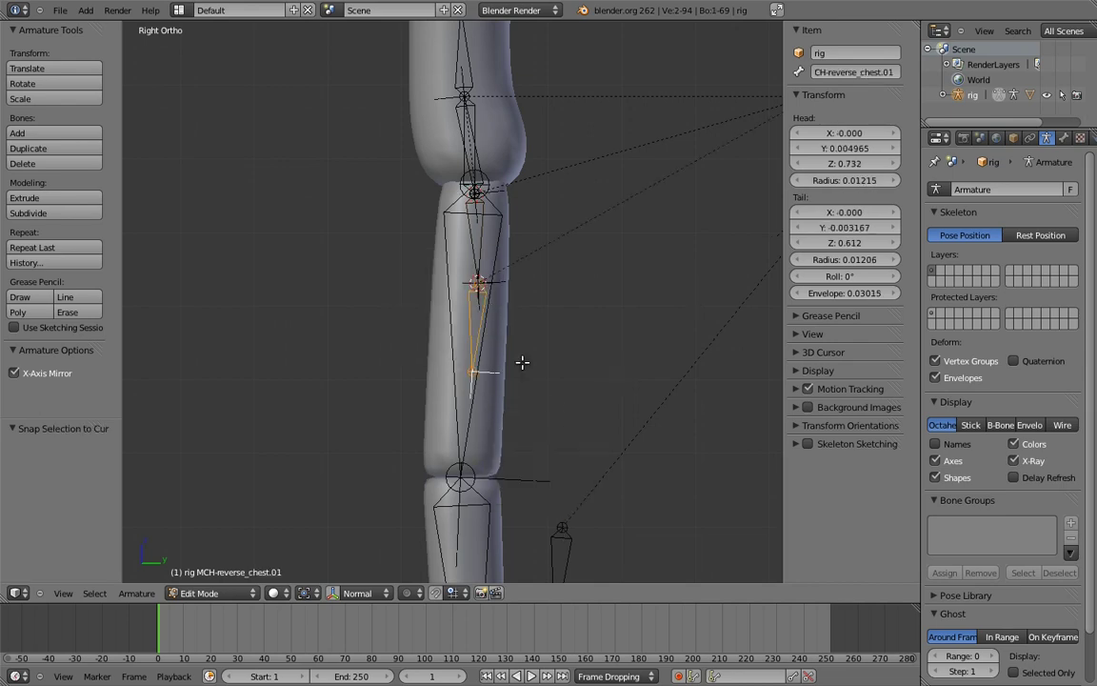
# - Snap MCH-reverse_chest.02 to the tail of MCH-reverse_chest.01 using the 3D cursor
pyautogui.hotkey('shift', 's')
pyautogui.click(471, 395)
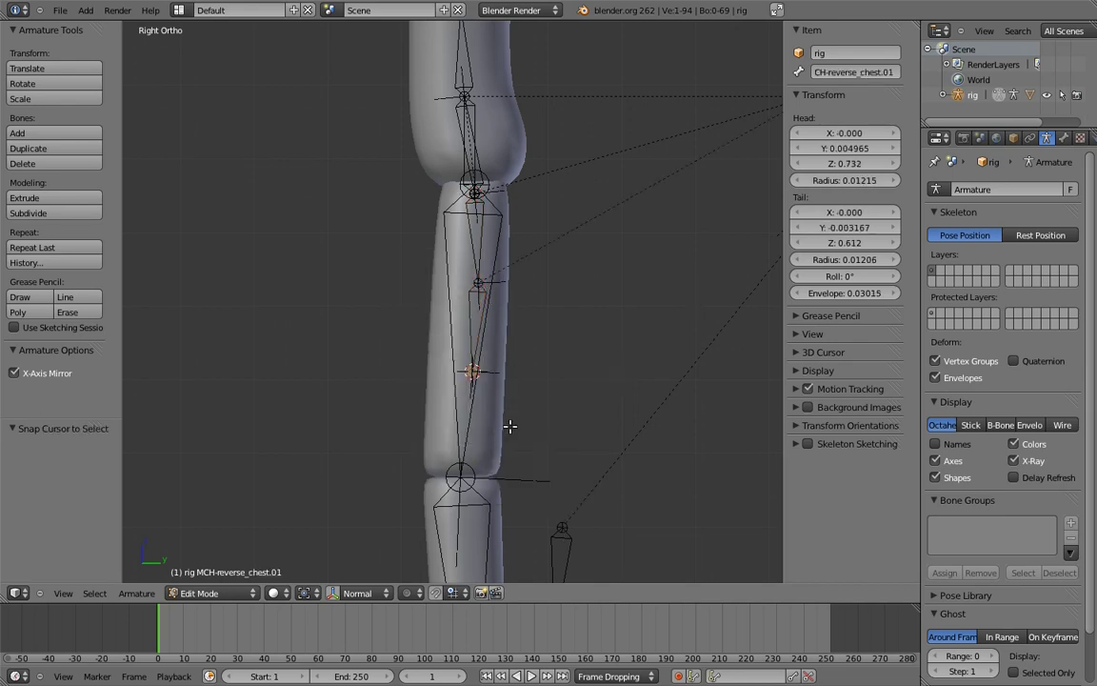
pyautogui.keyDown('shift'); pyautogui.scroll(-4, 542, 399); pyautogui.keyUp('shift')
pyautogui.rightClick(574, 391)
pyautogui.hotkey('shift', 's')
pyautogui.click(580, 394)
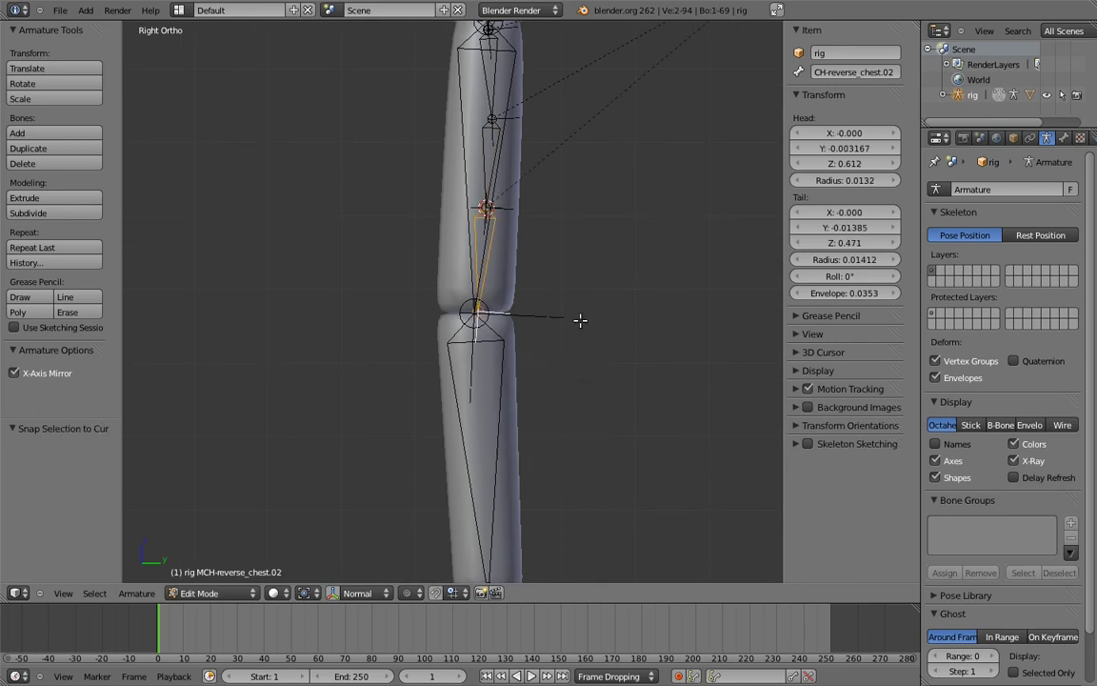
pyautogui.keyDown('shift'); pyautogui.scroll(4, 593, 445); pyautogui.keyUp('shift')
# - Place the 3D cursor at the head of MCH-reverse_hips and add a new bone there
pyautogui.press('a')
pyautogui.scroll(4, 568, 318)
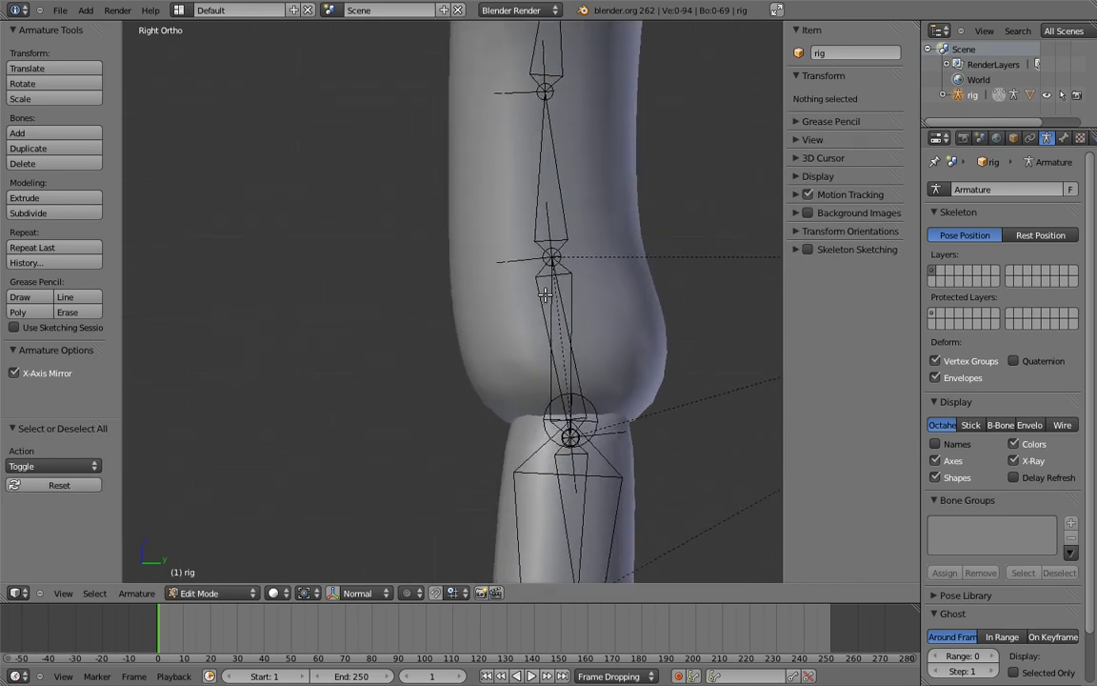
pyautogui.rightClick(548, 257)
pyautogui.rightClick(549, 257)
pyautogui.hotkey('shift', 's')
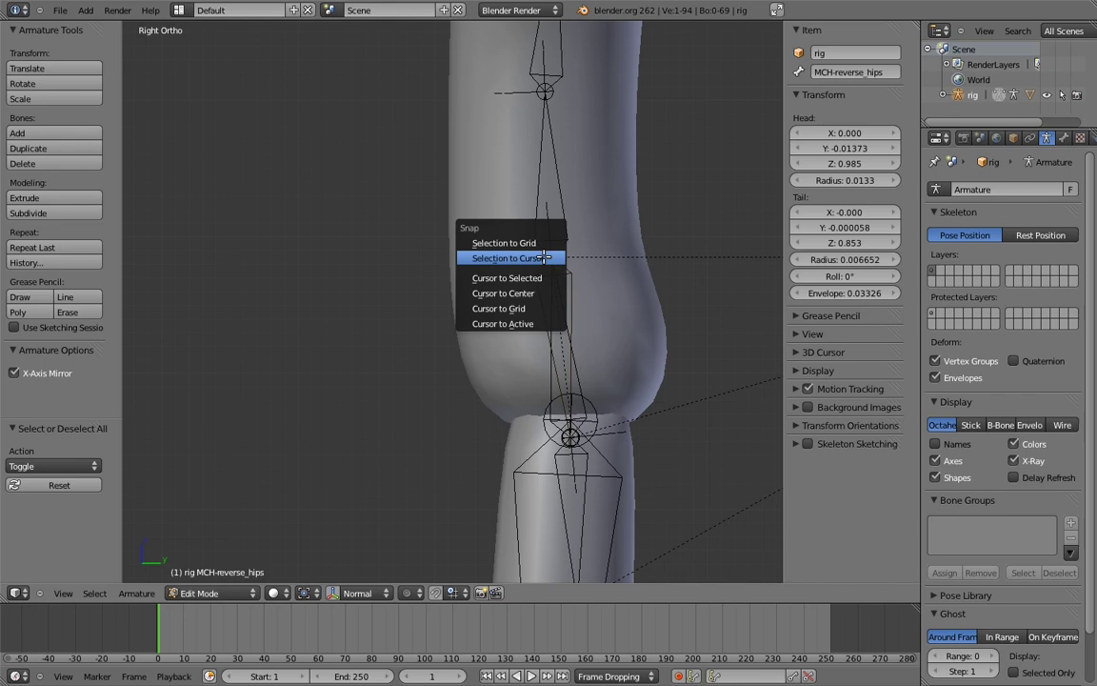
pyautogui.click(522, 277)
pyautogui.keyDown('shift'); pyautogui.moveTo(582, 216); pyautogui.dragTo(563, 282, button='middle'); pyautogui.keyUp('shift')
pyautogui.hotkey('shift', 'a')
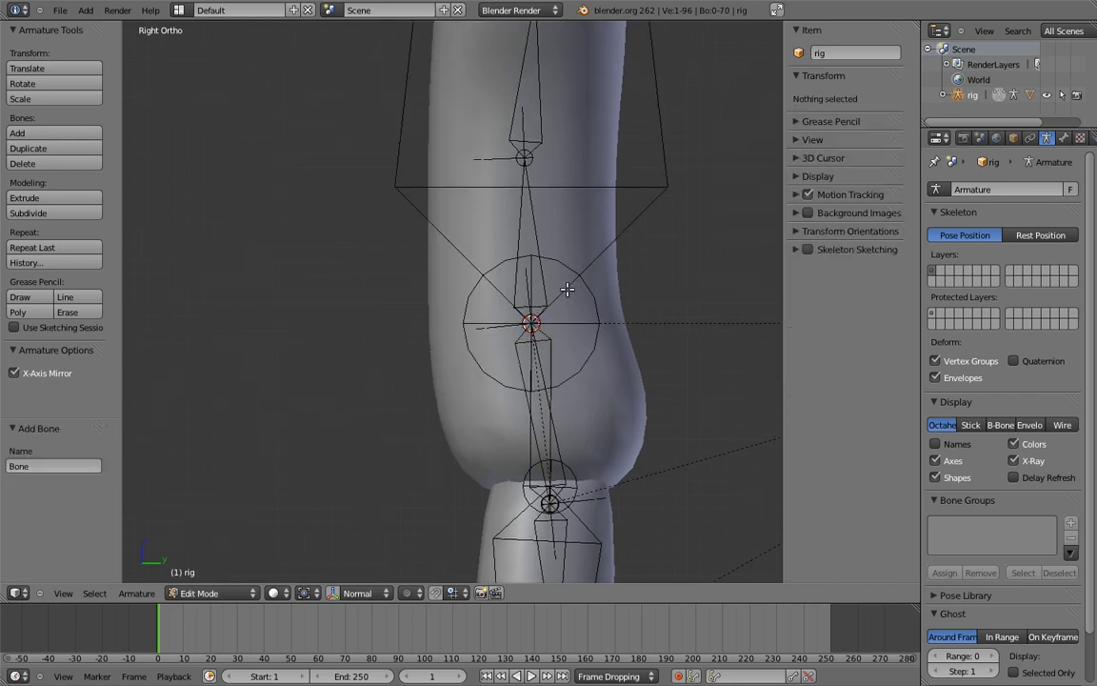
# - Move the new bone's tail by -0.200 in Y and -1.000 in Z so the bone points horizontally forward
pyautogui.scroll(-7, 566, 289)
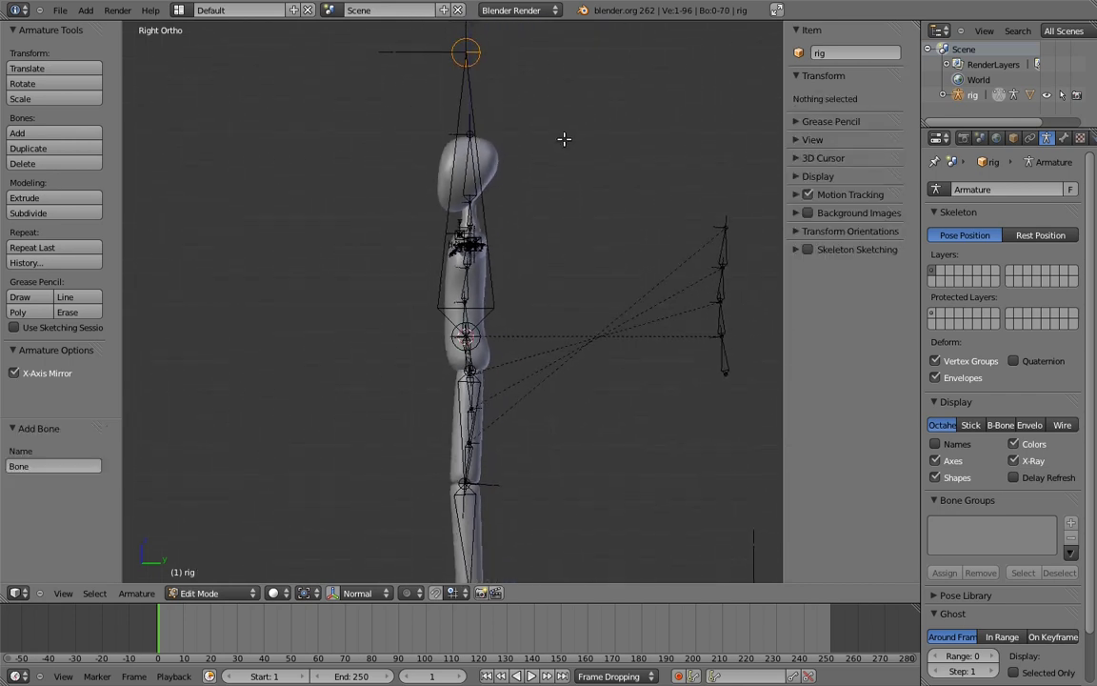
pyautogui.rightClick(465, 51)
pyautogui.press('g')
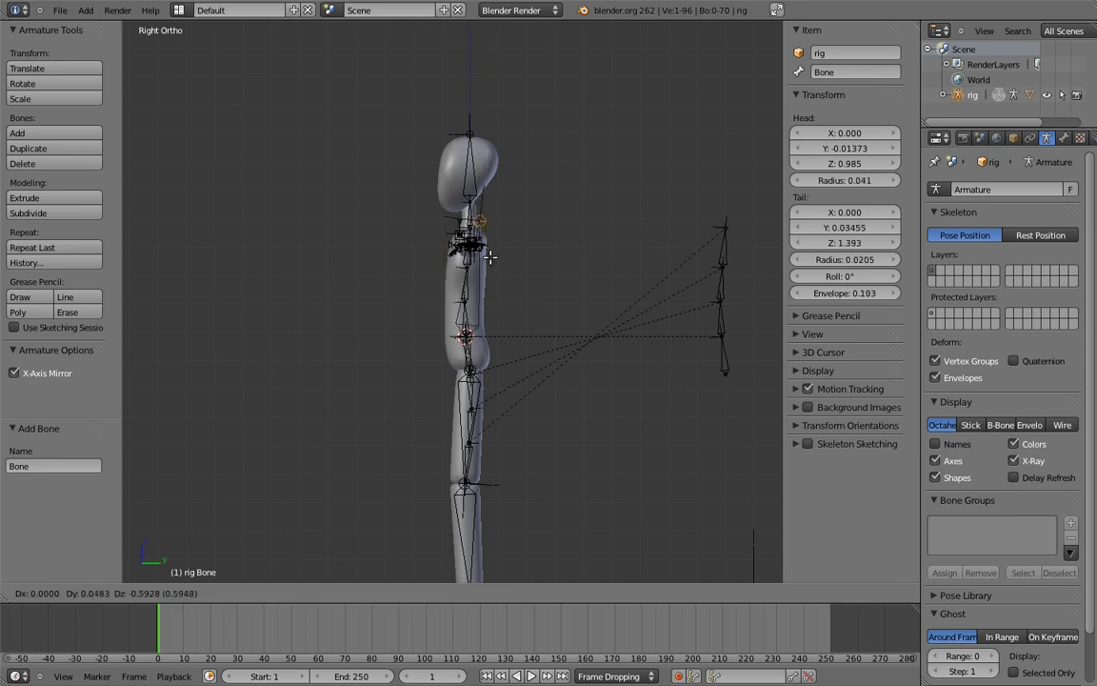
pyautogui.keyDown('ctrl'); pyautogui.click(443, 347); pyautogui.keyUp('ctrl')
pyautogui.keyDown('shift'); pyautogui.moveTo(487, 314); pyautogui.dragTo(506, 295, button='middle'); pyautogui.keyUp('shift')
pyautogui.keyDown('ctrl'); pyautogui.moveTo(507, 295); pyautogui.dragTo(554, 318, button='middle'); pyautogui.keyUp('ctrl')
# - Rename the new horizontal bone as body
pyautogui.rightClick(441, 307)
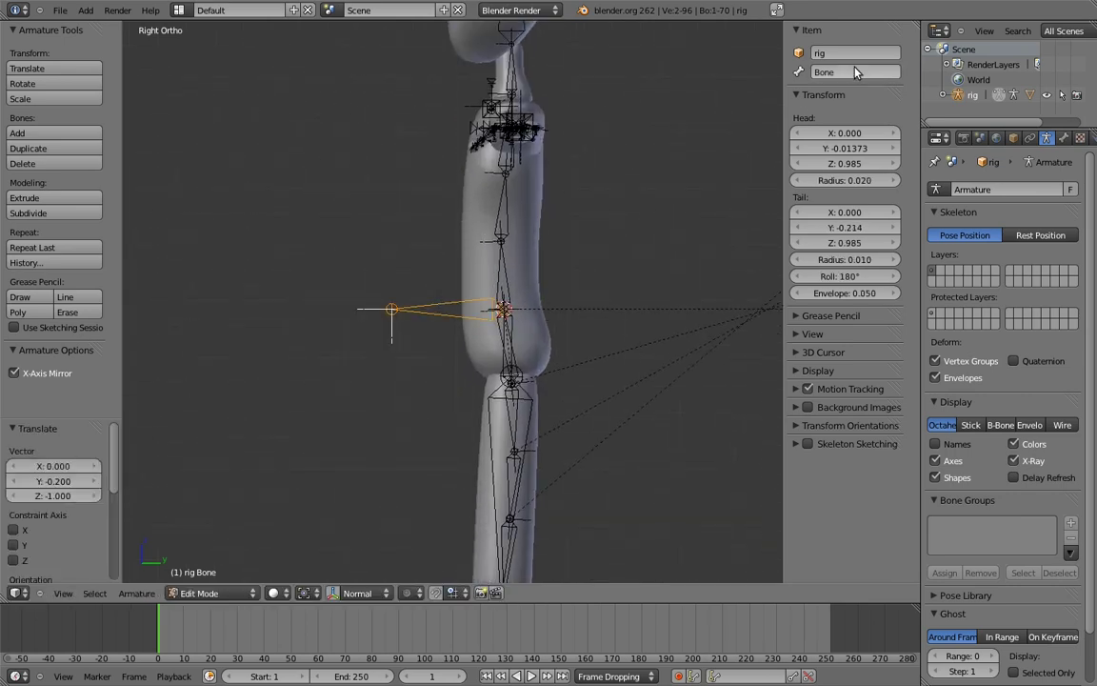
pyautogui.write('body')
pyautogui.press('Return')
# - In Pose Mode, add a Copy Location constraint to MCH-reverse_hips targeting the body bone
pyautogui.hotkey('ctrl', 'Tab')
pyautogui.rightClick(516, 331)
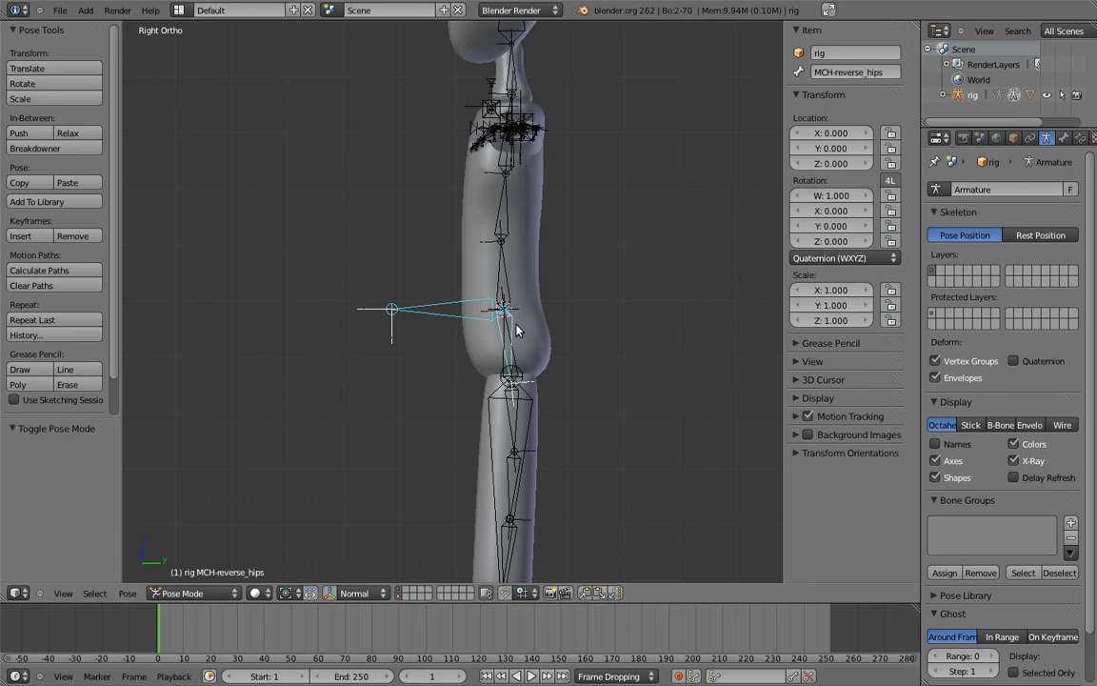
pyautogui.hotkey('ctrl', 'shift', 'c')
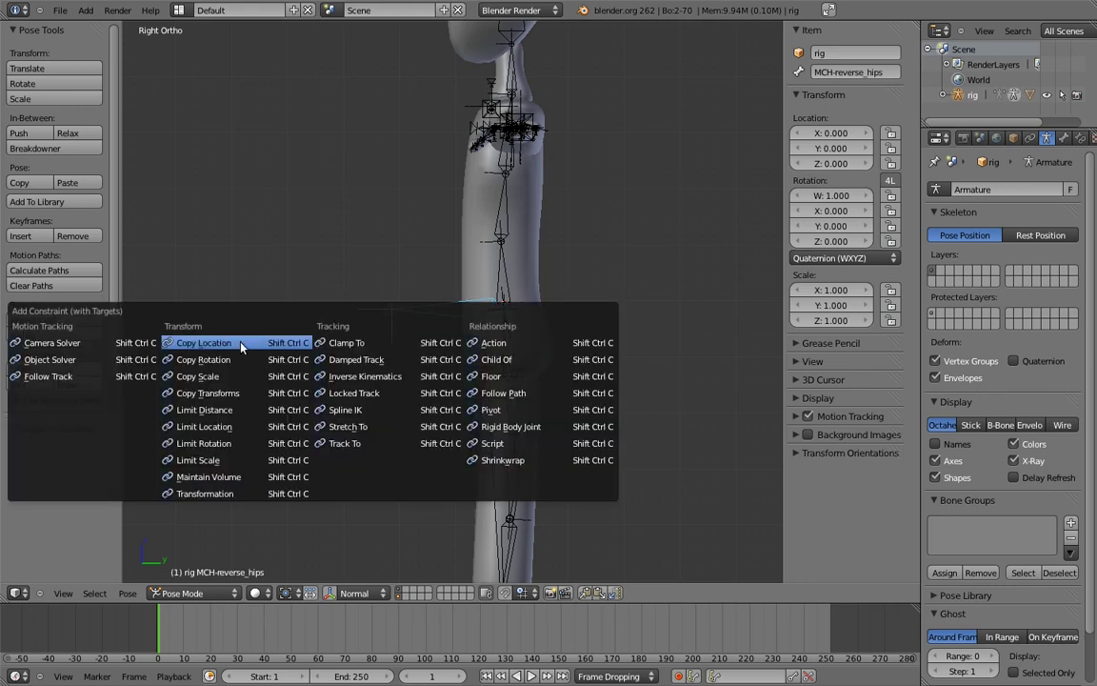
pyautogui.click(229, 342)
# - Add a Copy Location constraint to MCH-reverse_spine targeting MCH-reverse_hips, with Head/Tail at 1.000
pyautogui.scroll(3, 477, 261)
pyautogui.rightClick(500, 416)
pyautogui.hotkey('ctrl', 'shift', 'c')
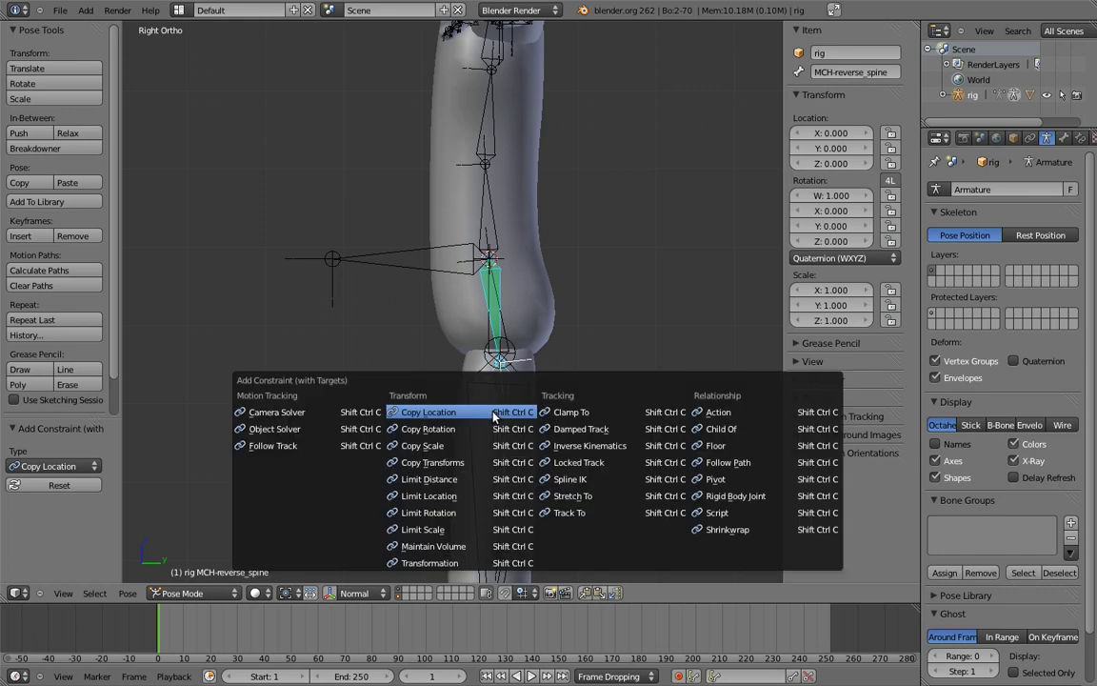
pyautogui.click(494, 413)
pyautogui.click(1081, 139)
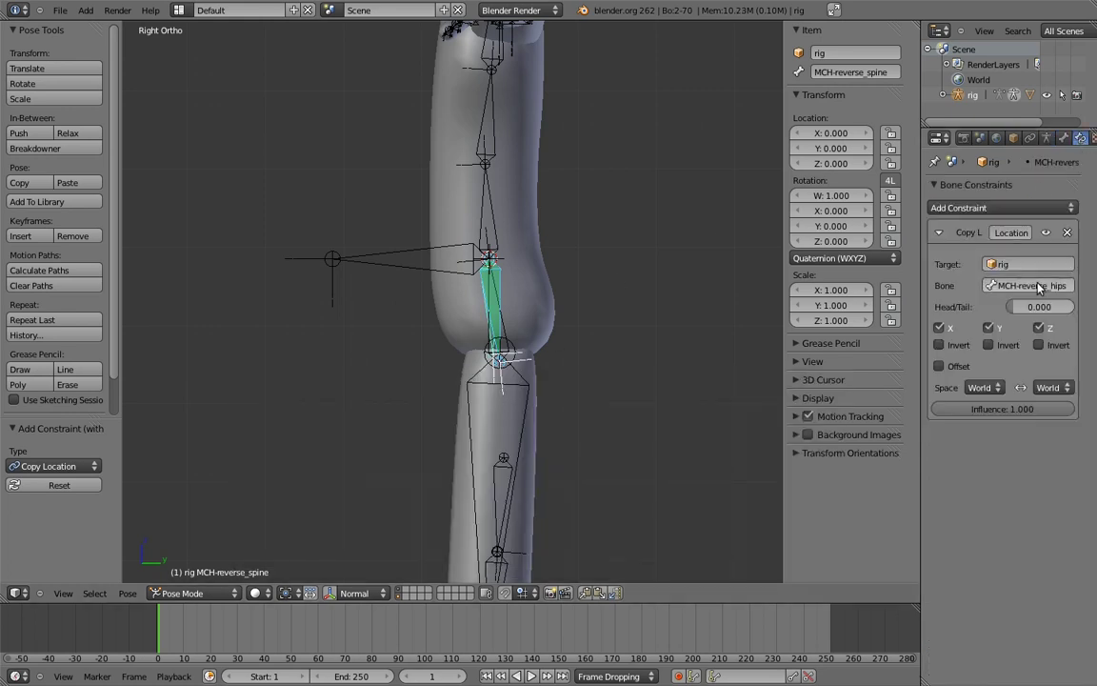
pyautogui.moveTo(1018, 308); pyautogui.dragTo(1088, 301)
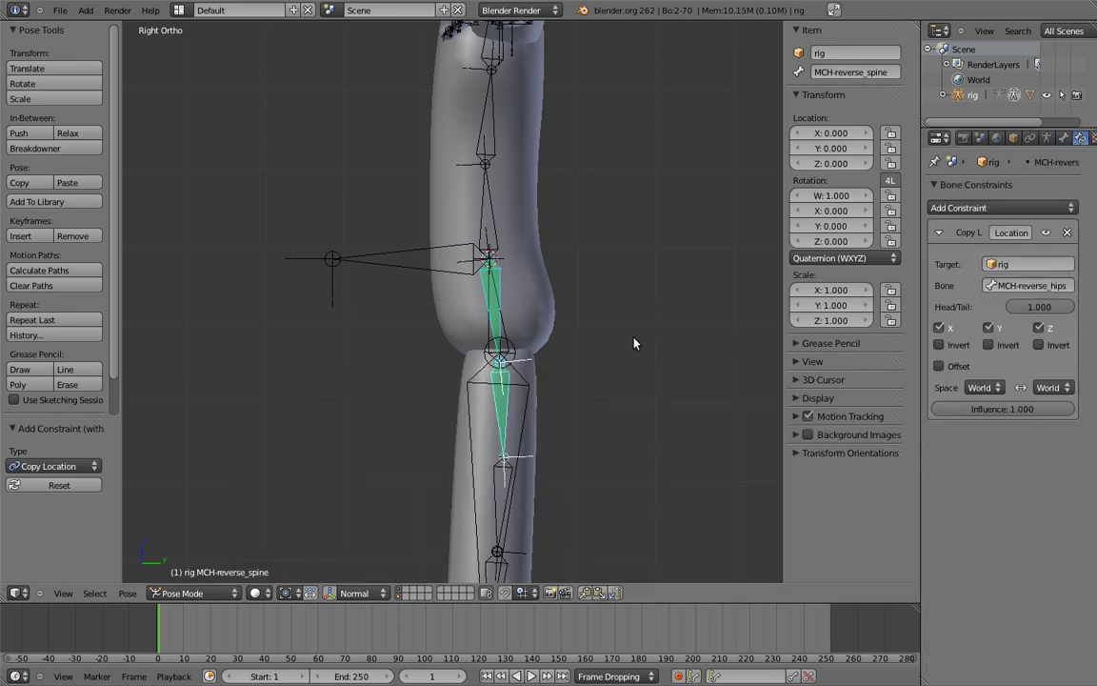
# - Add a Copy Location constraint to MCH-reverse_chest.01 targeting MCH-reverse_spine, with Head/Tail at 1.000
pyautogui.keyDown('shift'); pyautogui.scroll(-5, 581, 305); pyautogui.keyUp('shift')
pyautogui.rightClick(517, 356)
pyautogui.rightClick(512, 354)
pyautogui.rightClick(507, 355)
pyautogui.hotkey('shift', 'ctrl', 'c')
pyautogui.click(505, 356)
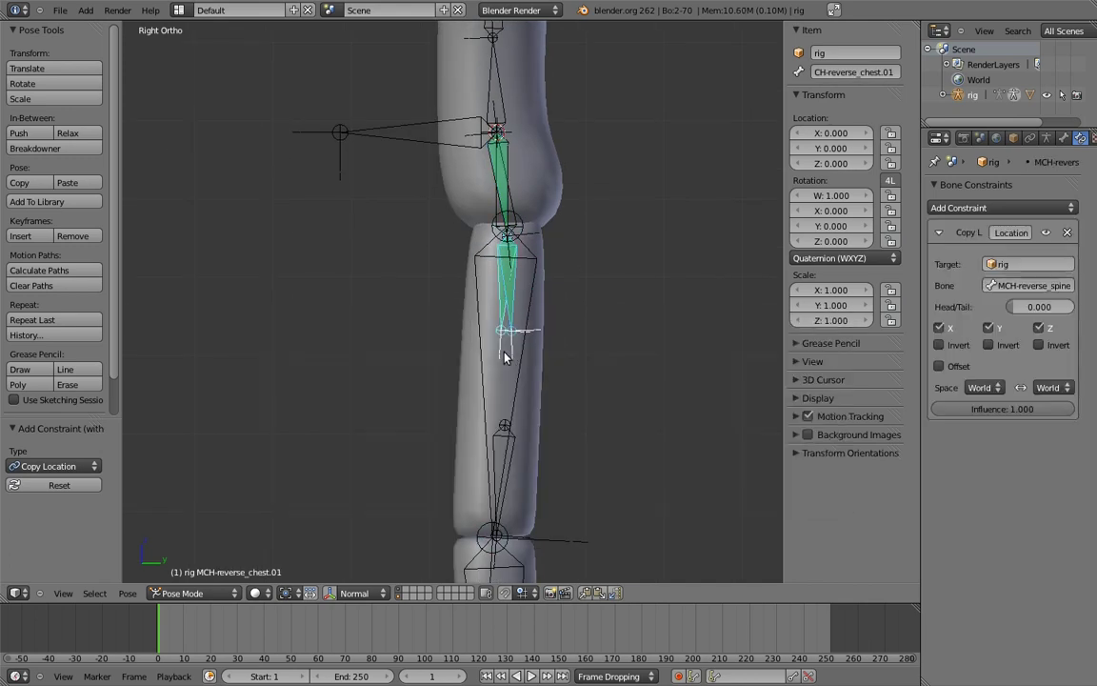
pyautogui.moveTo(1025, 309); pyautogui.dragTo(1092, 307)
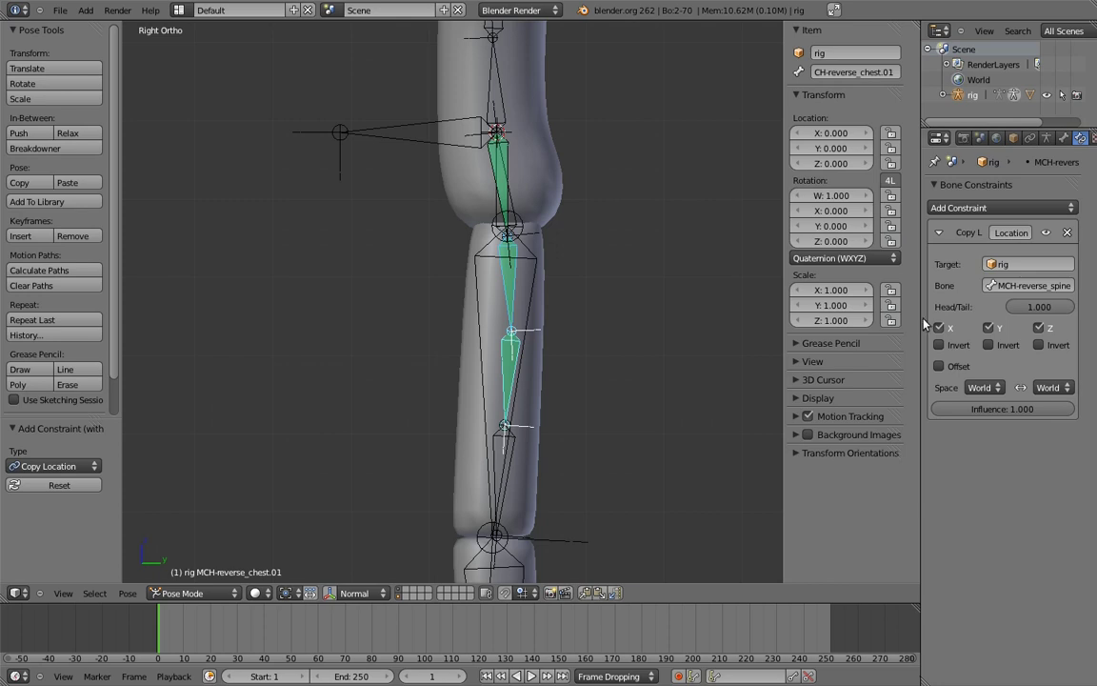
# - Add a Copy Location constraint to MCH-reverse_chest.02 targeting MCH-reverse_chest.01, with Head/Tail at 1.000
pyautogui.rightClick(501, 436)
pyautogui.hotkey('shift', 'ctrl', 'c')
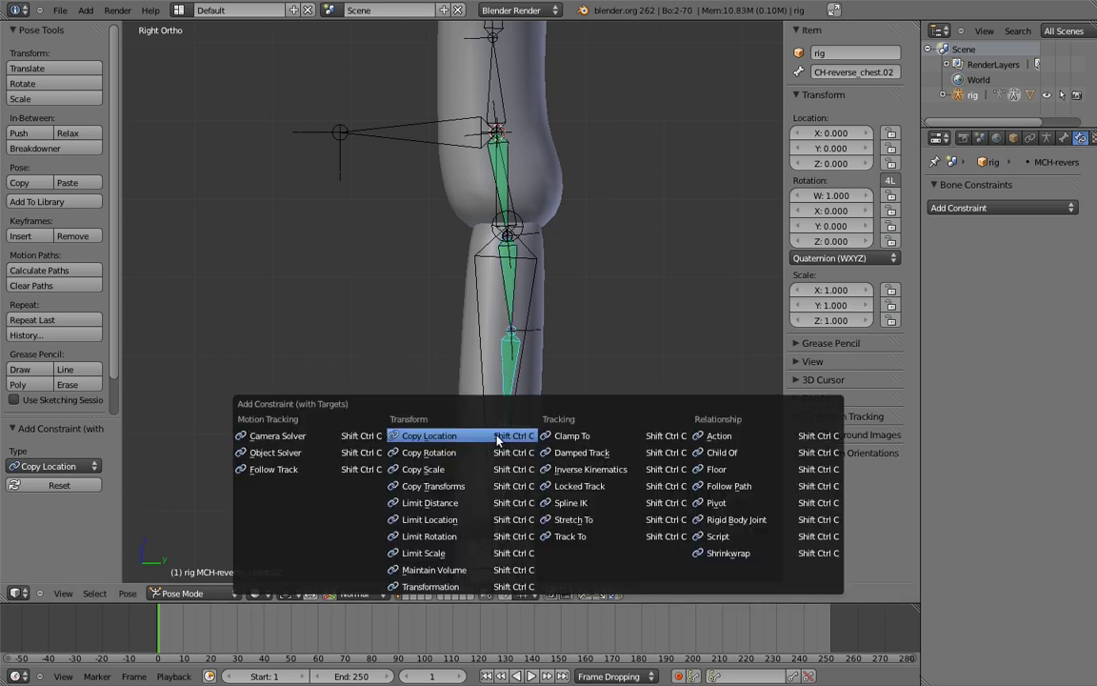
pyautogui.click(502, 436)
pyautogui.moveTo(1015, 307); pyautogui.dragTo(1074, 307)
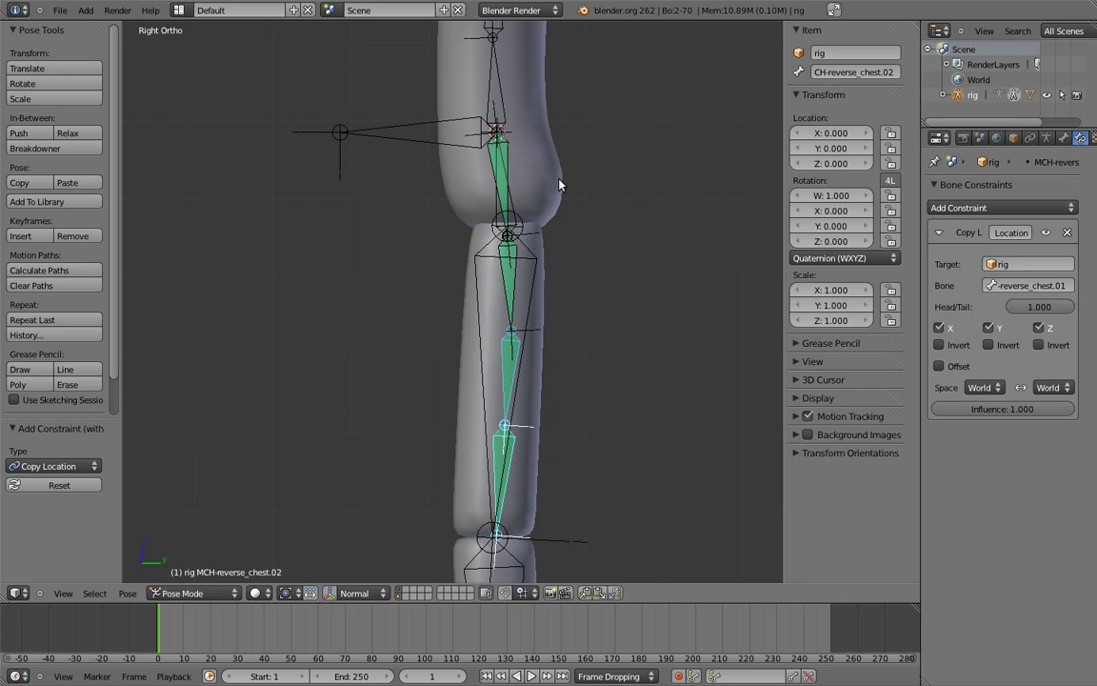
# - Add a Copy Location constraint to MCH-hips targeting MCH-reverse_hips
pyautogui.keyDown('shift'); pyautogui.moveTo(559, 185); pyautogui.dragTo(563, 344, button='middle'); pyautogui.keyUp('shift')
pyautogui.rightClick(517, 306)
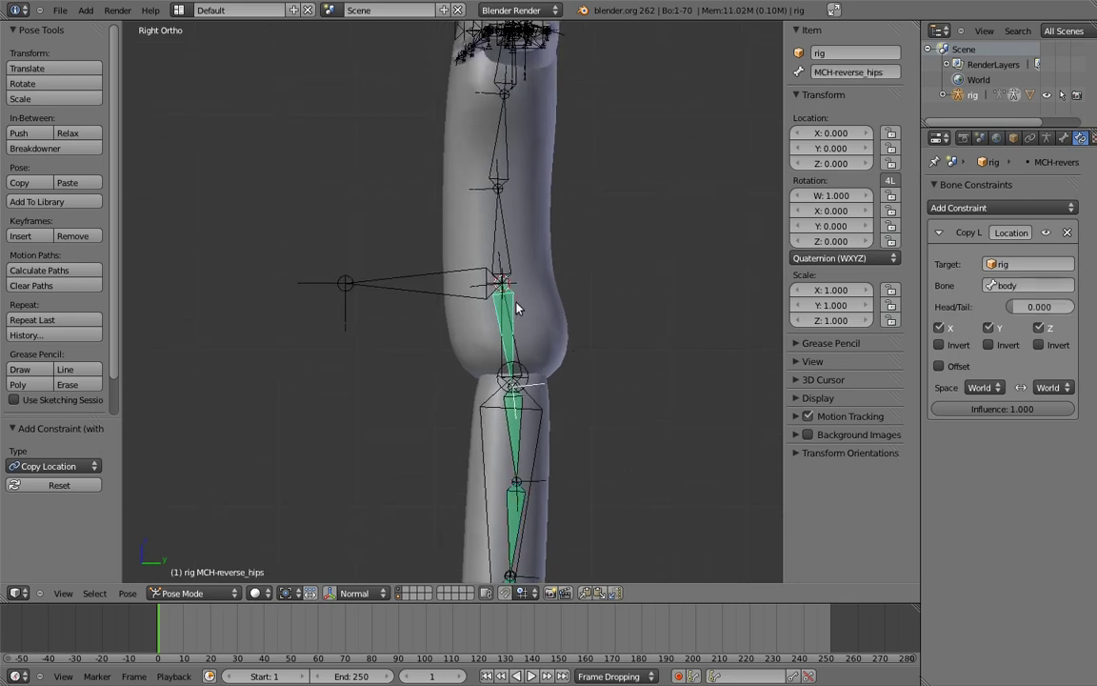
pyautogui.rightClick(522, 357)
pyautogui.hotkey('ctrl', 'shift', 'c')
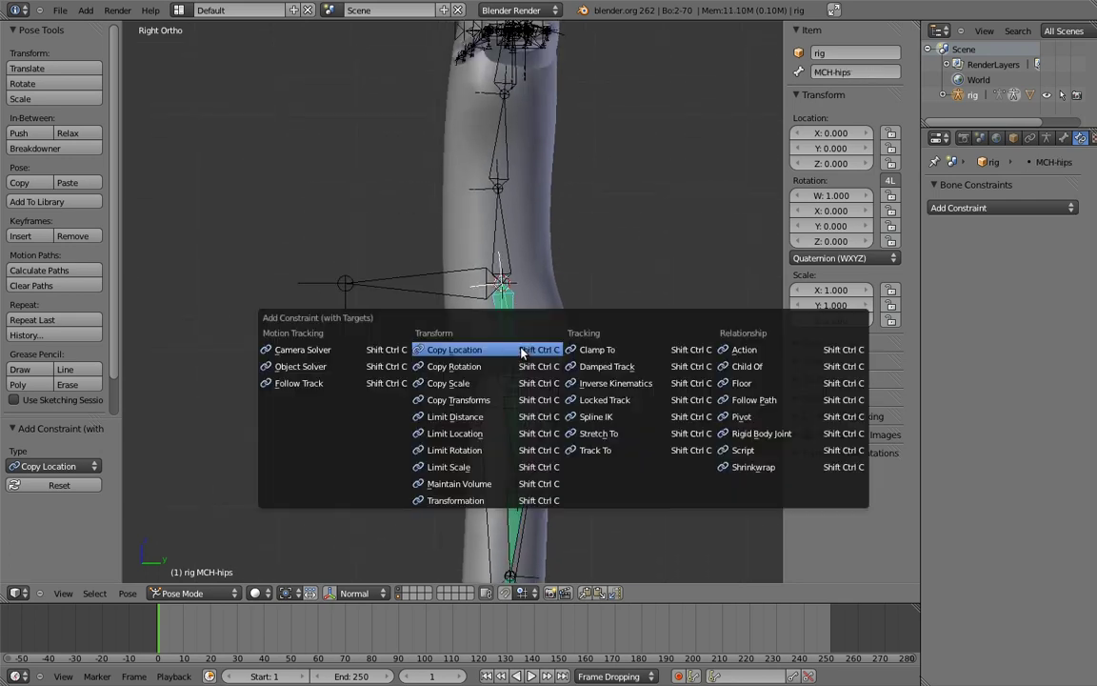
pyautogui.click(522, 354)
# - Add a second Copy Location constraint to MCH-hips, targeting MCH-reverse_spine
pyautogui.scroll(-1, 526, 280)
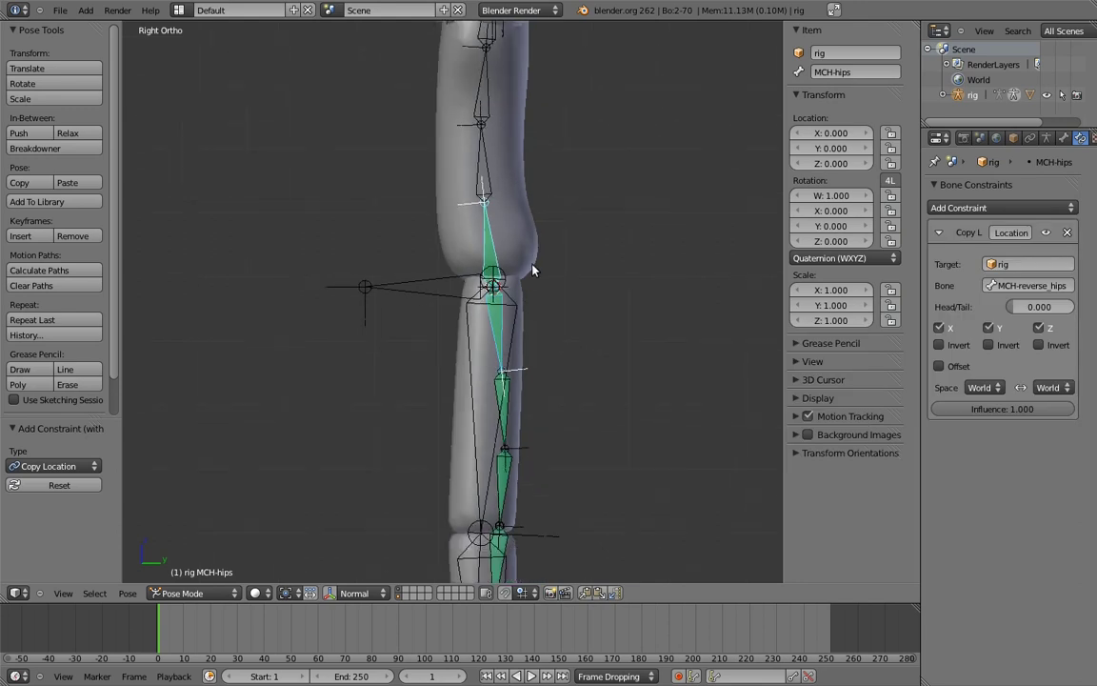
pyautogui.keyDown('shift'); pyautogui.moveTo(533, 254); pyautogui.dragTo(557, 204, button='middle'); pyautogui.keyUp('shift')
pyautogui.rightClick(502, 205)
pyautogui.keyDown('shift'); pyautogui.rightClick(502, 203); pyautogui.keyUp('shift')
pyautogui.hotkey('ctrl', 'shift', 'c')
pyautogui.click(501, 190)
# - Add a third Copy Location constraint to MCH-hips, targeting MCH-reverse_chest.01
pyautogui.keyDown('shift'); pyautogui.moveTo(534, 358); pyautogui.dragTo(516, 263, button='middle'); pyautogui.keyUp('shift')
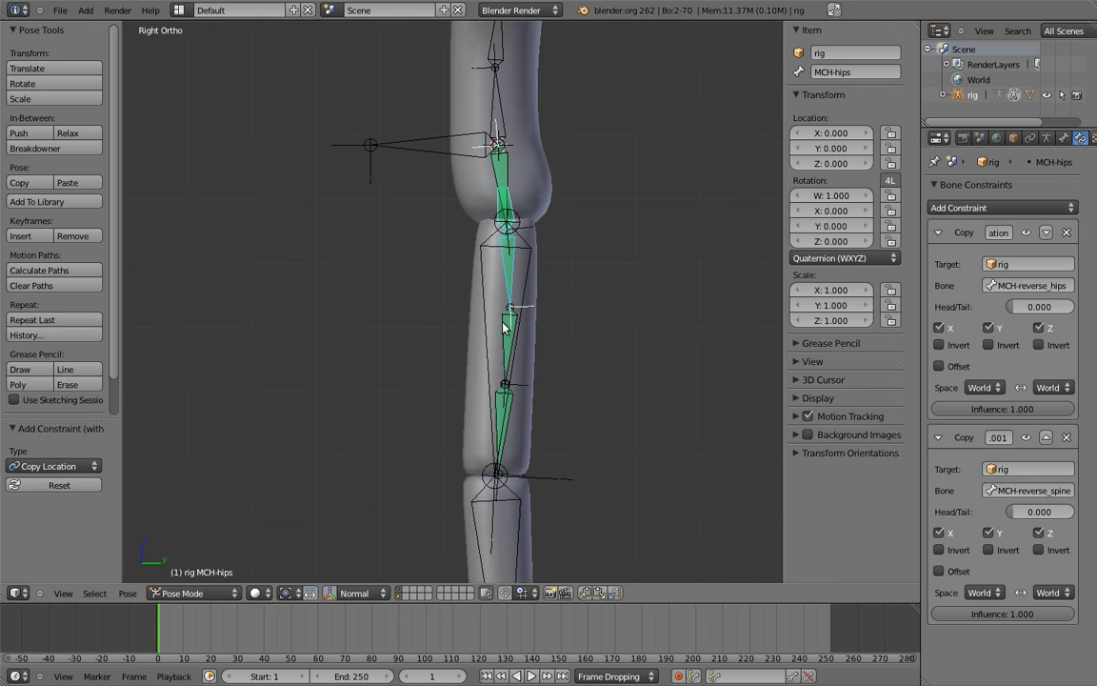
pyautogui.rightClick(504, 340)
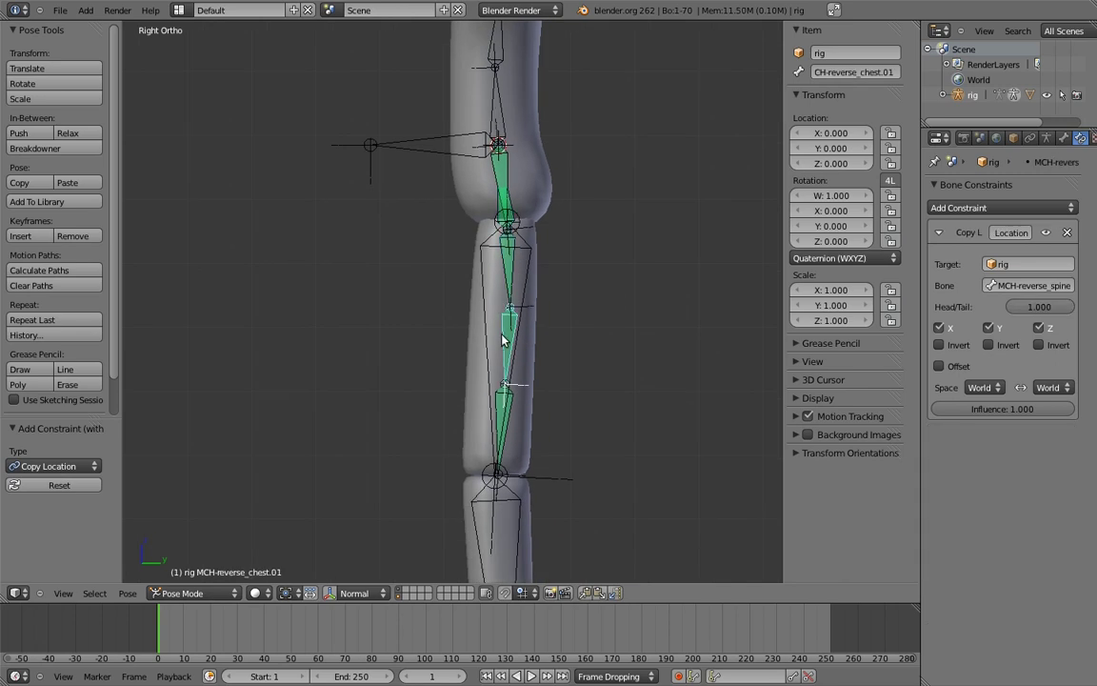
pyautogui.keyDown('shift'); pyautogui.rightClick(495, 209); pyautogui.keyUp('shift')
pyautogui.hotkey('ctrl', 'shift', 'c')
pyautogui.click(493, 209)
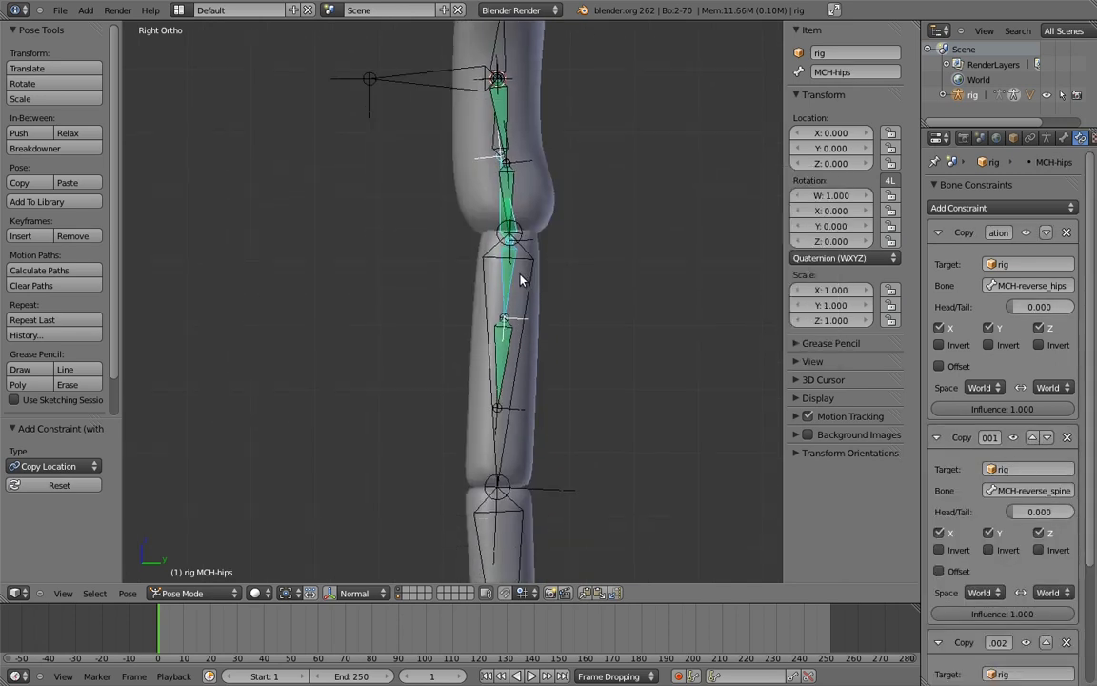
# - Add a fourth Copy Location constraint to MCH-hips, targeting MCH-reverse_chest.02
pyautogui.rightClick(499, 326)
pyautogui.keyDown('shift'); pyautogui.rightClick(497, 207); pyautogui.keyUp('shift')
pyautogui.hotkey('ctrl', 'shift', 'c')
pyautogui.click(500, 208)
# - Add a fifth Copy Location constraint to MCH-hips, again targeting MCH-reverse_chest.02, with Head/Tail at 1.000
pyautogui.hotkey('ctrl', 'shift', 'c')
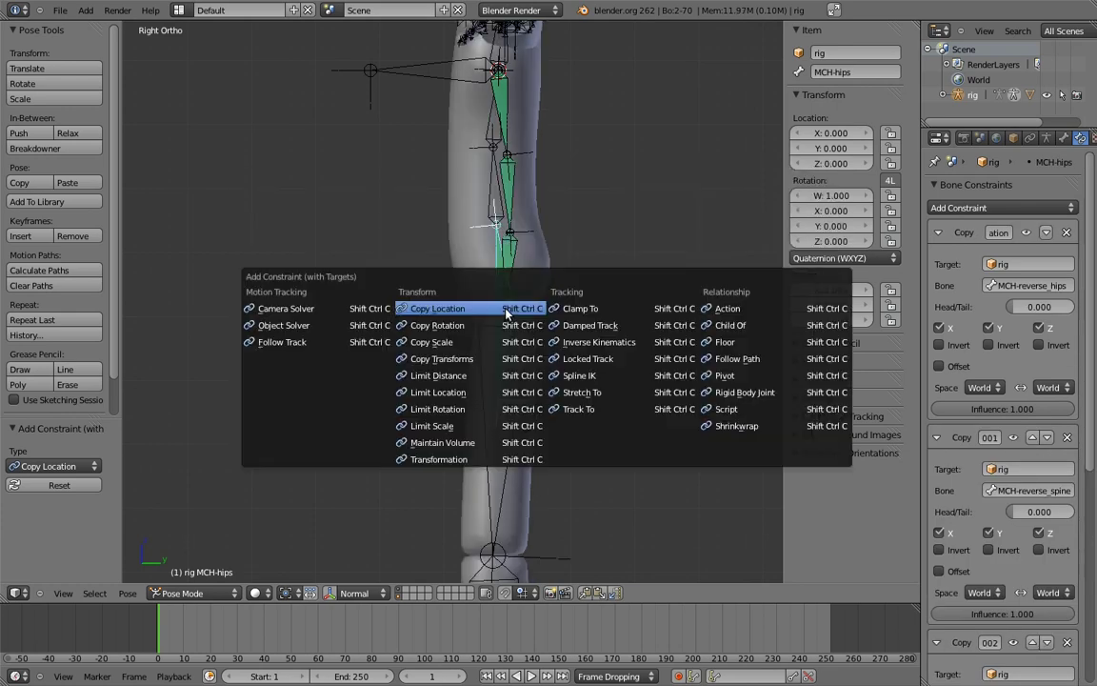
pyautogui.click(505, 308)
pyautogui.scroll(-12, 1034, 442)
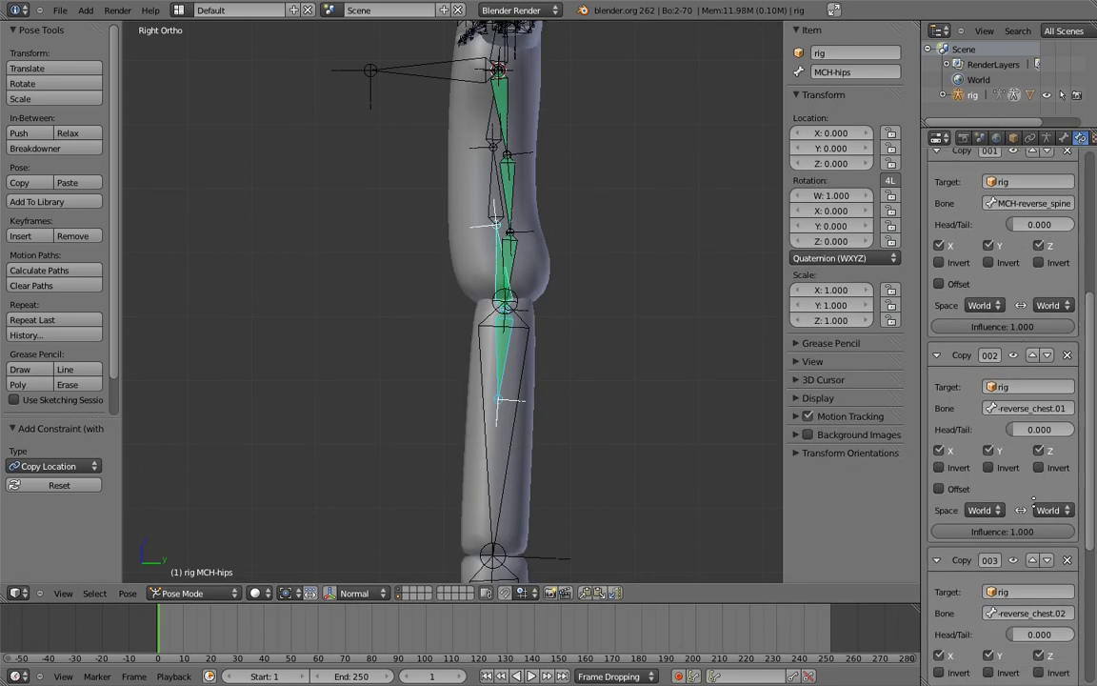
pyautogui.moveTo(1024, 567); pyautogui.dragTo(1093, 567)
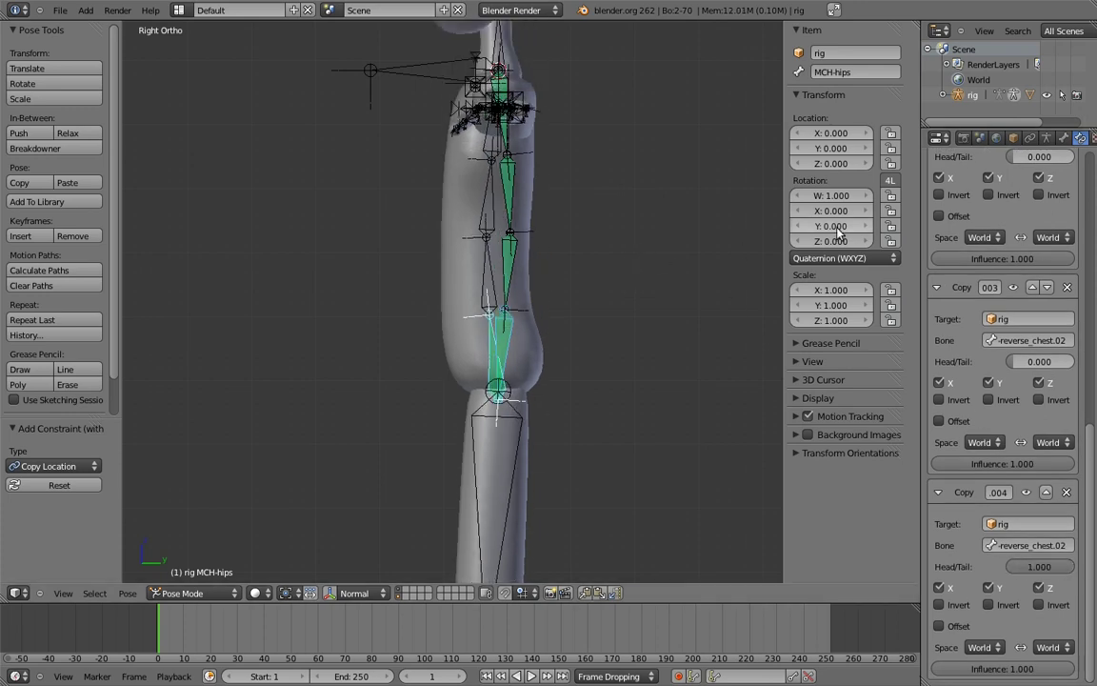
# - Rename the first two MCH-hips constraints as Anchor and Slide.01, widening the properties area to show the names
pyautogui.scroll(12, 1076, 178)
pyautogui.scroll(1, 1075, 178)
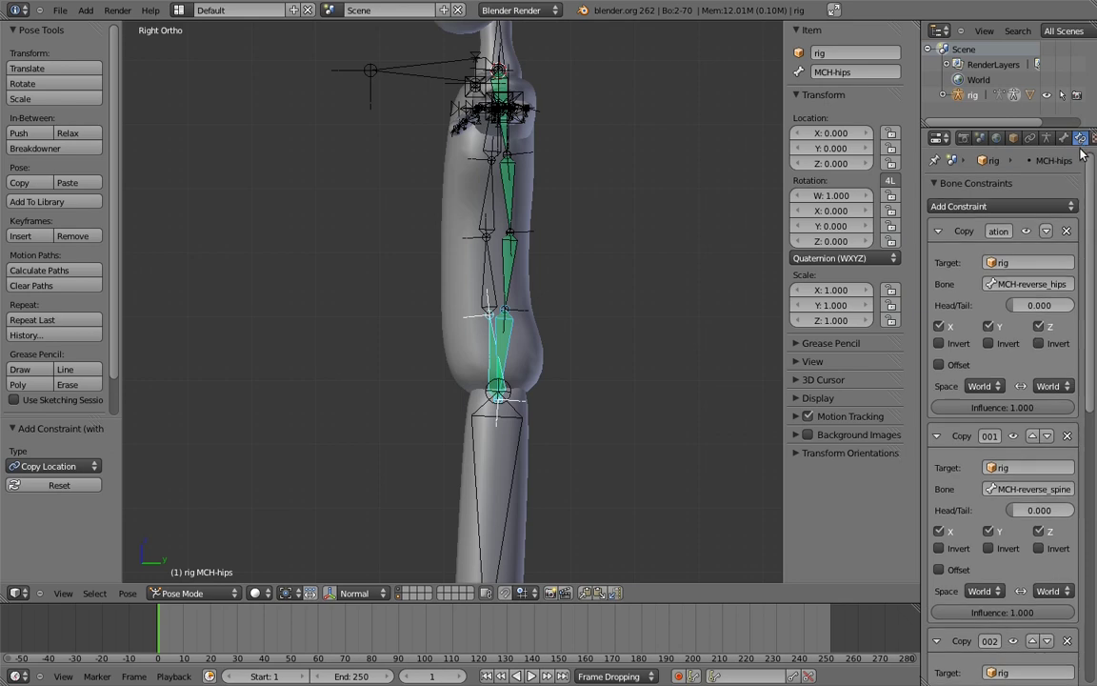
pyautogui.click(1000, 233)
pyautogui.press('Return')
pyautogui.moveTo(912, 275); pyautogui.dragTo(874, 278)
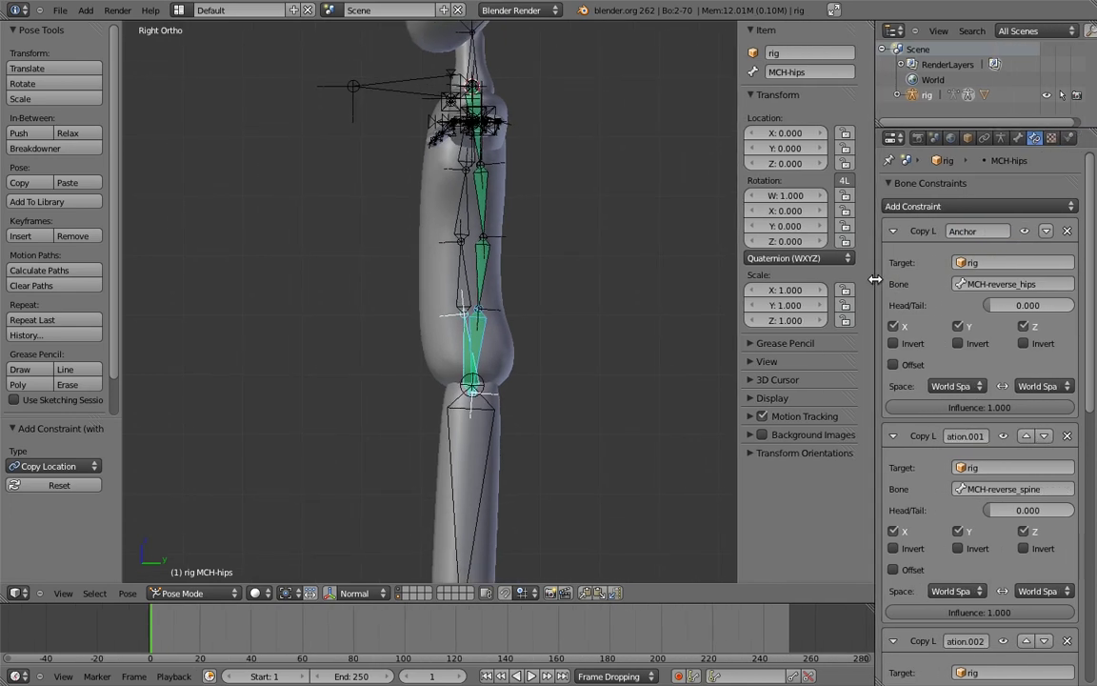
pyautogui.click(965, 436)
pyautogui.write('Slide.')
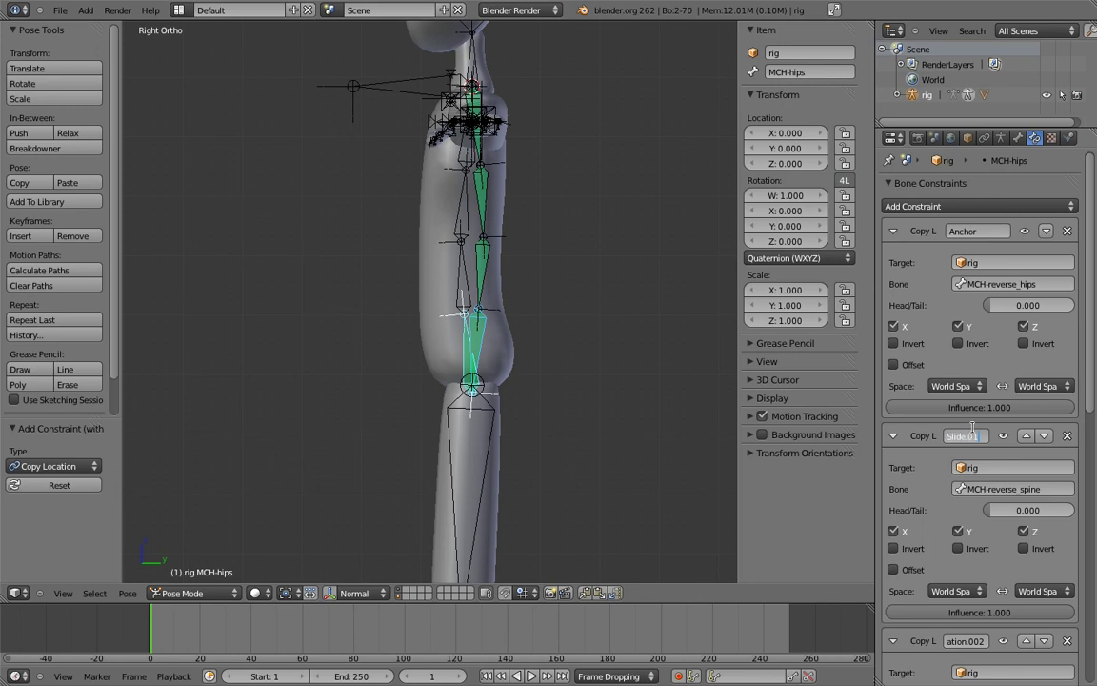
pyautogui.press('Return')
# - Rename the MCH-hips constraint targeting MCH-reverse_chest.01 as Slide.02
pyautogui.moveTo(1090, 385); pyautogui.dragTo(1090, 461)
pyautogui.click(971, 488)
pyautogui.hotkey('ctrl', 'v')
pyautogui.press('BackSpace')
pyautogui.write('2')
pyautogui.press('Return')
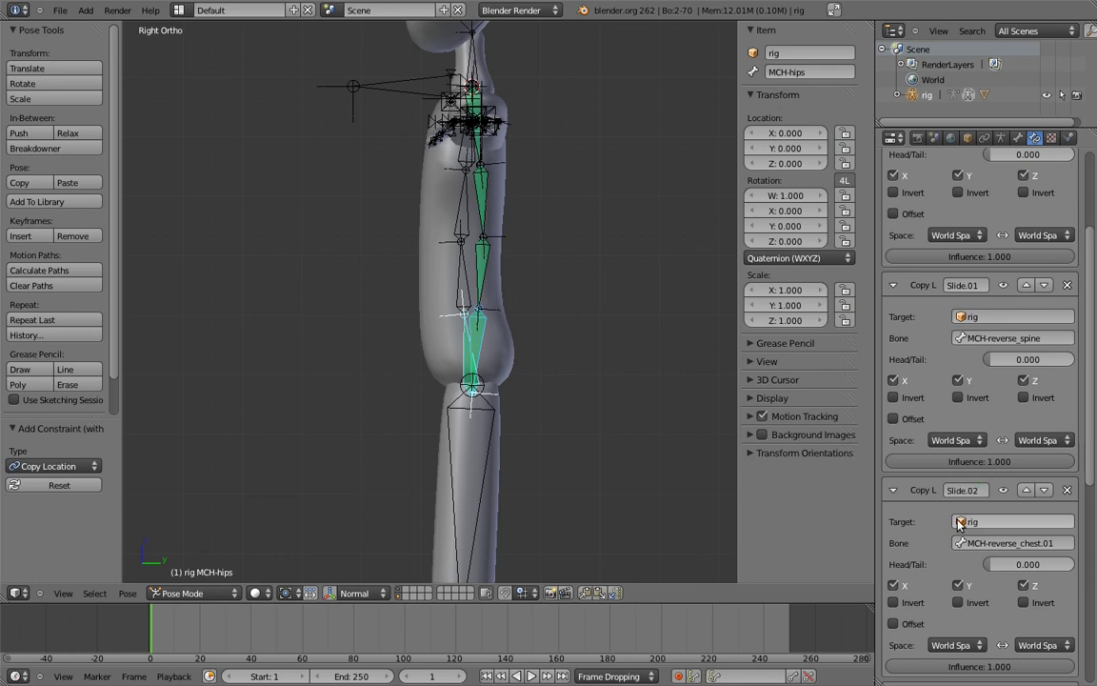
# - Rename the two MCH-hips constraints targeting MCH-reverse_chest.02 as Slide.03 and Slide.04
pyautogui.scroll(-7, 959, 441)
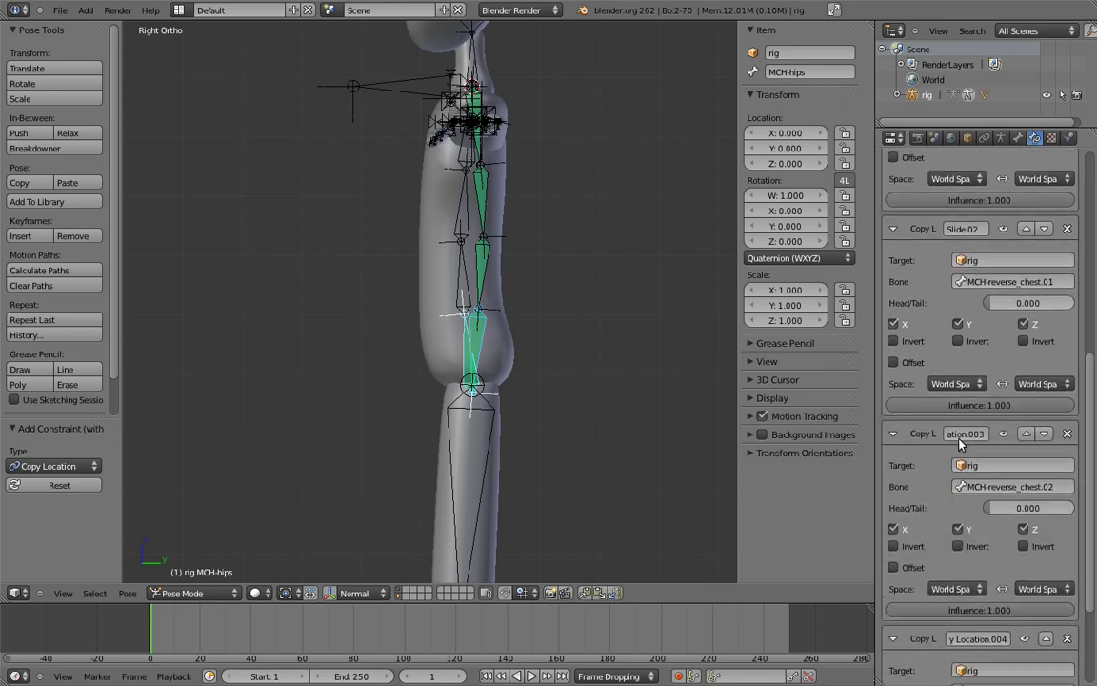
pyautogui.hotkey('ctrl', 'v')
pyautogui.click(964, 433)
pyautogui.press('BackSpace')
pyautogui.write('3')
pyautogui.press('Return')
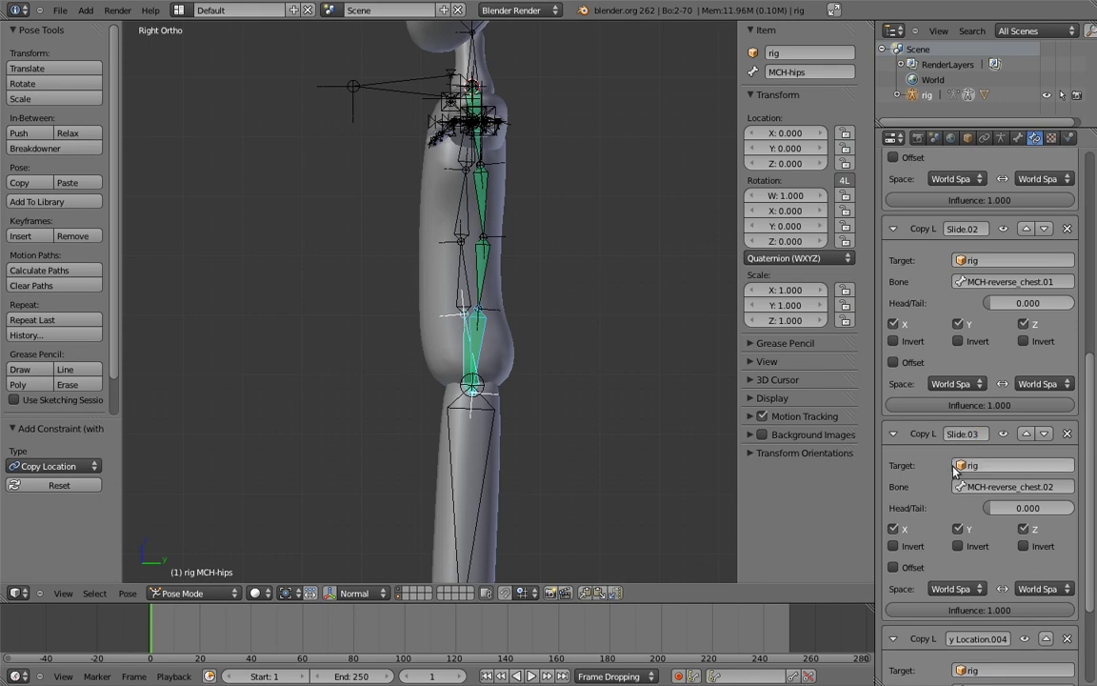
pyautogui.hotkey('ctrl', 'v')
pyautogui.click(964, 638)
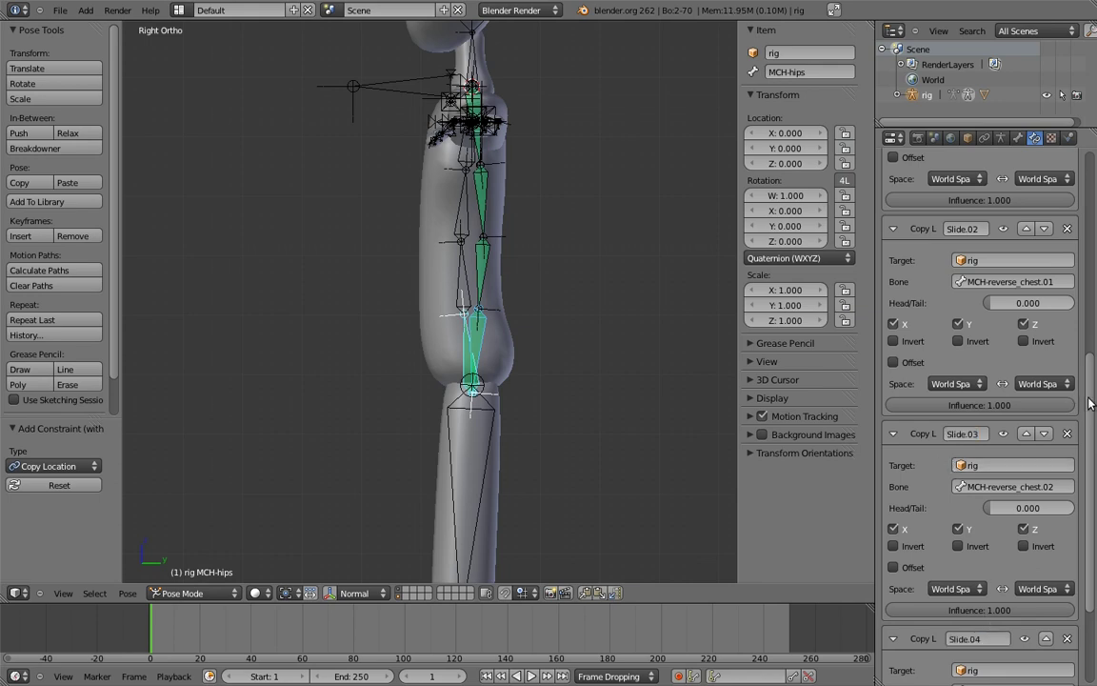
# - Set the influence of the Slide.04 and Slide.03 constraints to 0.000
pyautogui.scroll(-4, 991, 571)
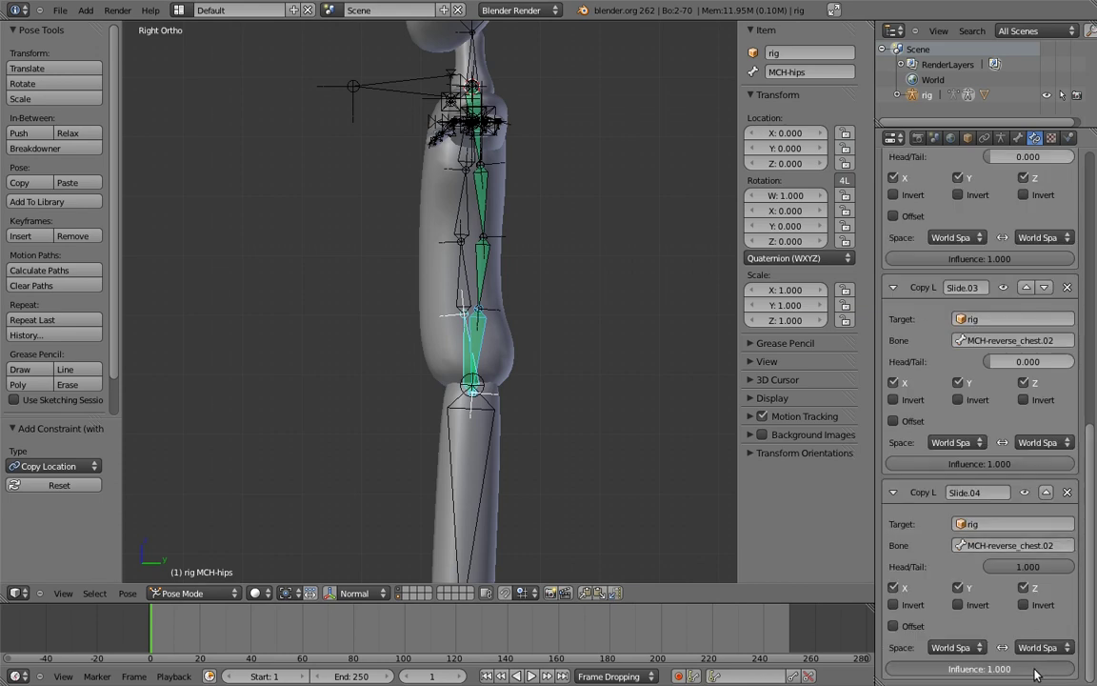
pyautogui.moveTo(1037, 669); pyautogui.dragTo(639, 620)
pyautogui.moveTo(1005, 463); pyautogui.dragTo(668, 476)
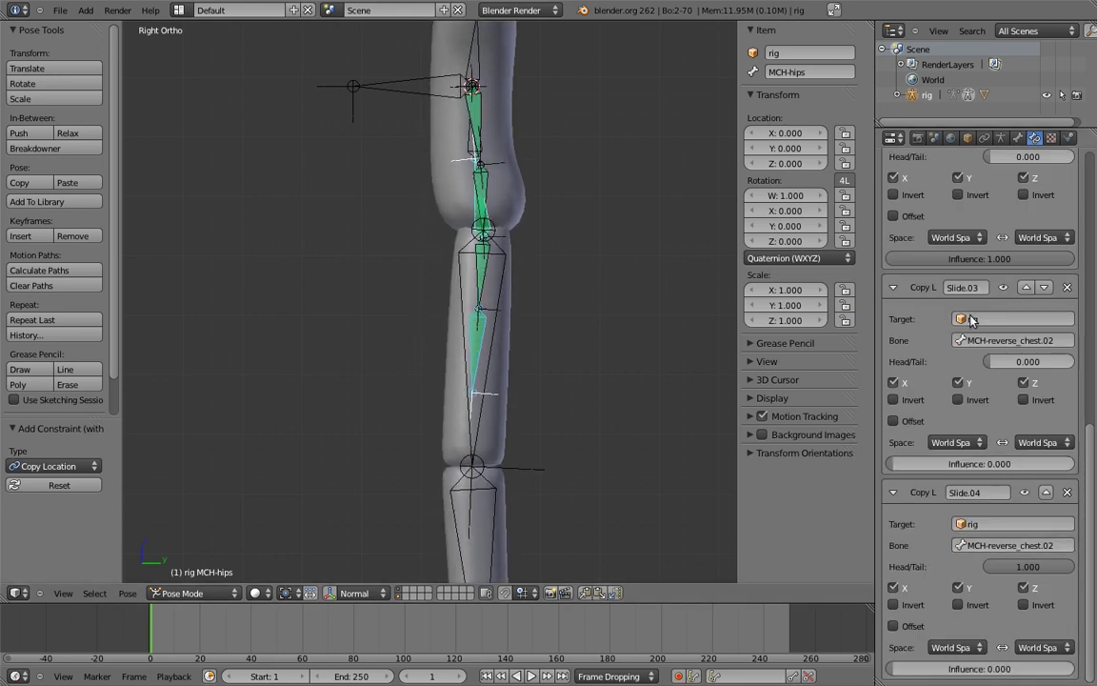
# - Set the Slide.02 influence to 0.000 and add a Copy Transforms constraint to MCH-hips targeting MCH-ctrl_hips
pyautogui.moveTo(1033, 259); pyautogui.dragTo(635, 324)
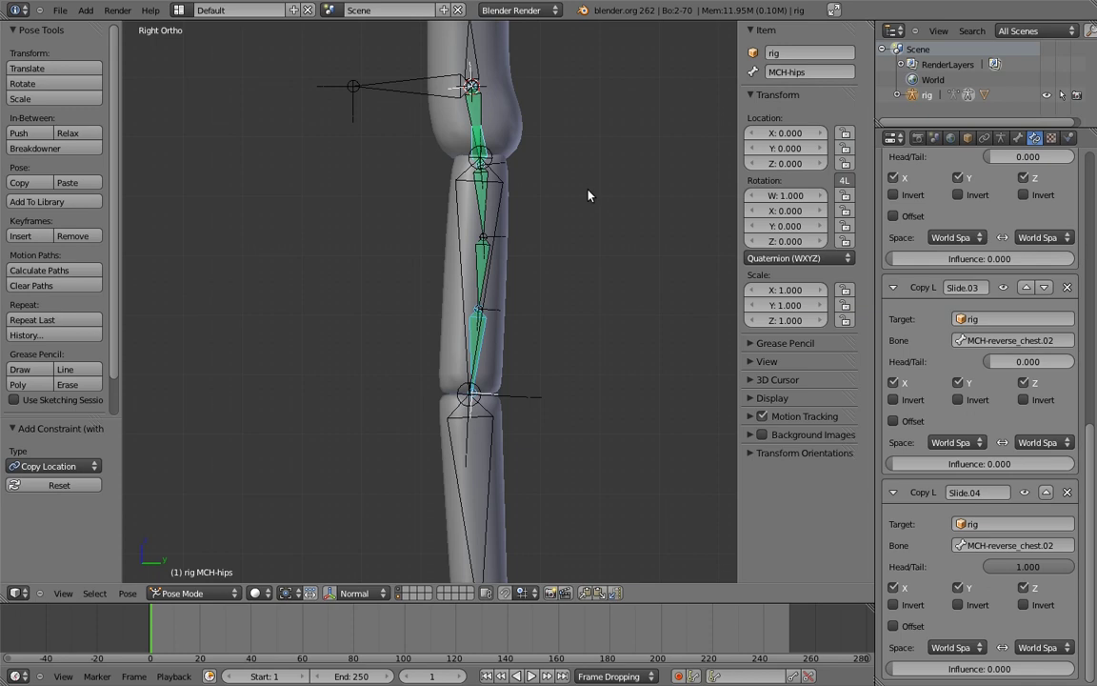
pyautogui.keyDown('shift'); pyautogui.moveTo(588, 193); pyautogui.dragTo(582, 391, button='middle'); pyautogui.keyUp('shift')
pyautogui.keyDown('shift'); pyautogui.moveTo(579, 340); pyautogui.dragTo(573, 378, button='middle'); pyautogui.keyUp('shift')
pyautogui.keyDown('ctrl'); pyautogui.moveTo(573, 375); pyautogui.dragTo(381, 344, button='middle'); pyautogui.keyUp('ctrl')
pyautogui.rightClick(646, 299)
pyautogui.keyDown('shift'); pyautogui.moveTo(378, 344); pyautogui.dragTo(735, 349, button='middle'); pyautogui.keyUp('shift')
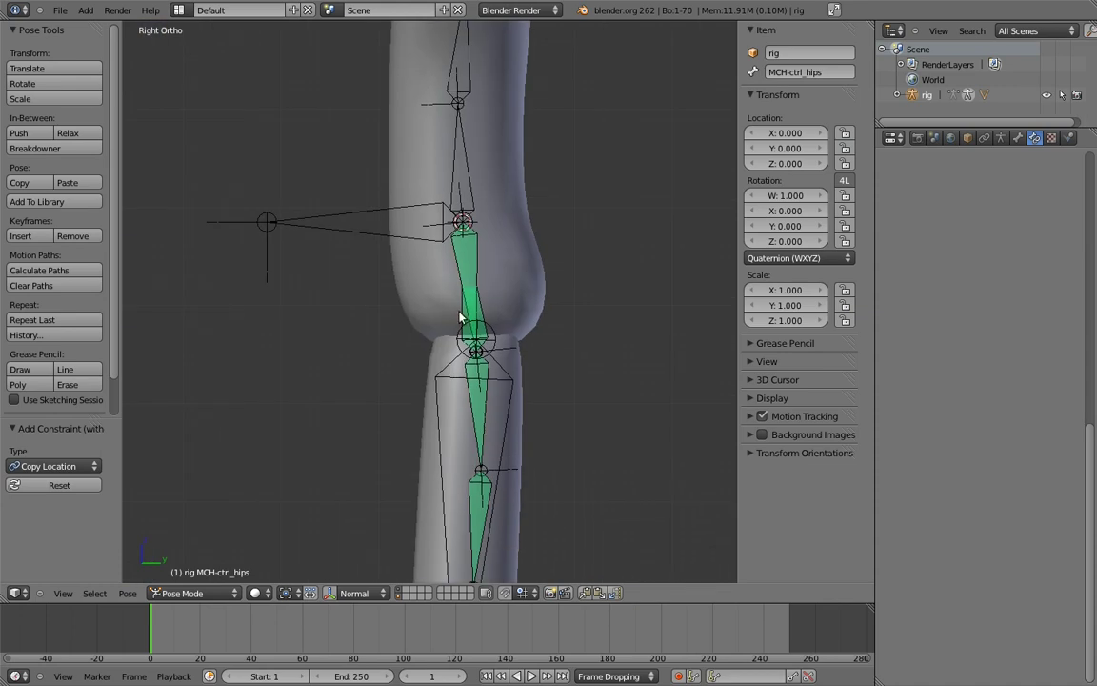
pyautogui.keyDown('shift'); pyautogui.rightClick(460, 317); pyautogui.keyUp('shift')
pyautogui.hotkey('shift', 'ctrl', 'c')
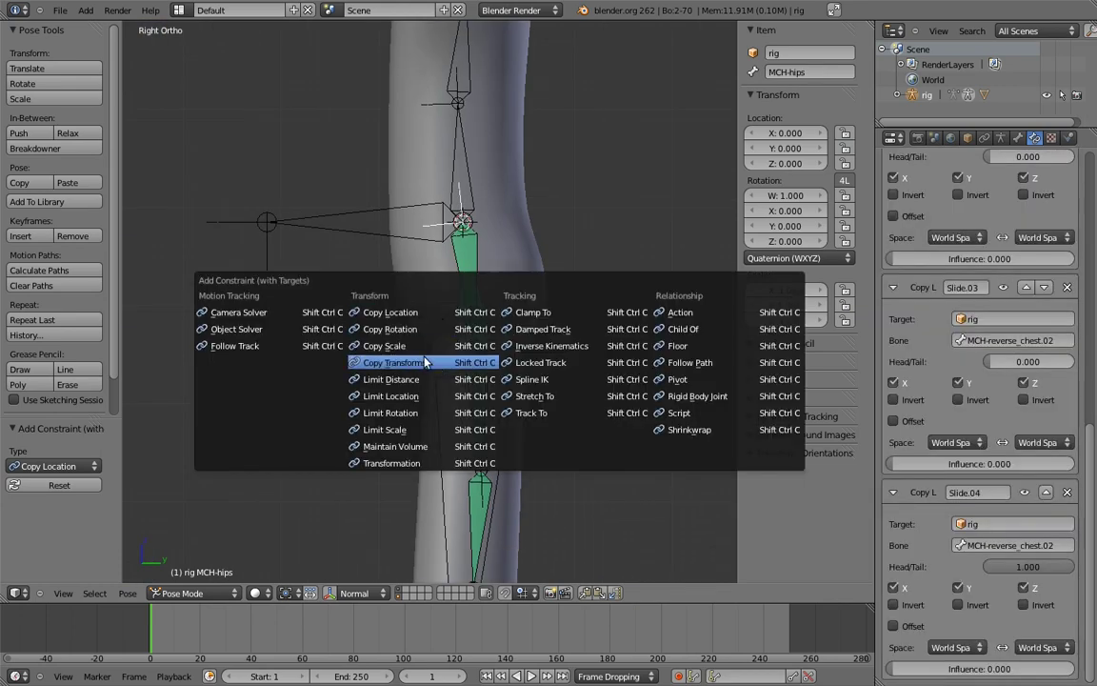
pyautogui.click(425, 363)
# - Collapse the Copy Location constraints of MCH-hips and move its Copy Transforms constraint to the top of the stack, above Anchor
pyautogui.scroll(-4, 472, 274)
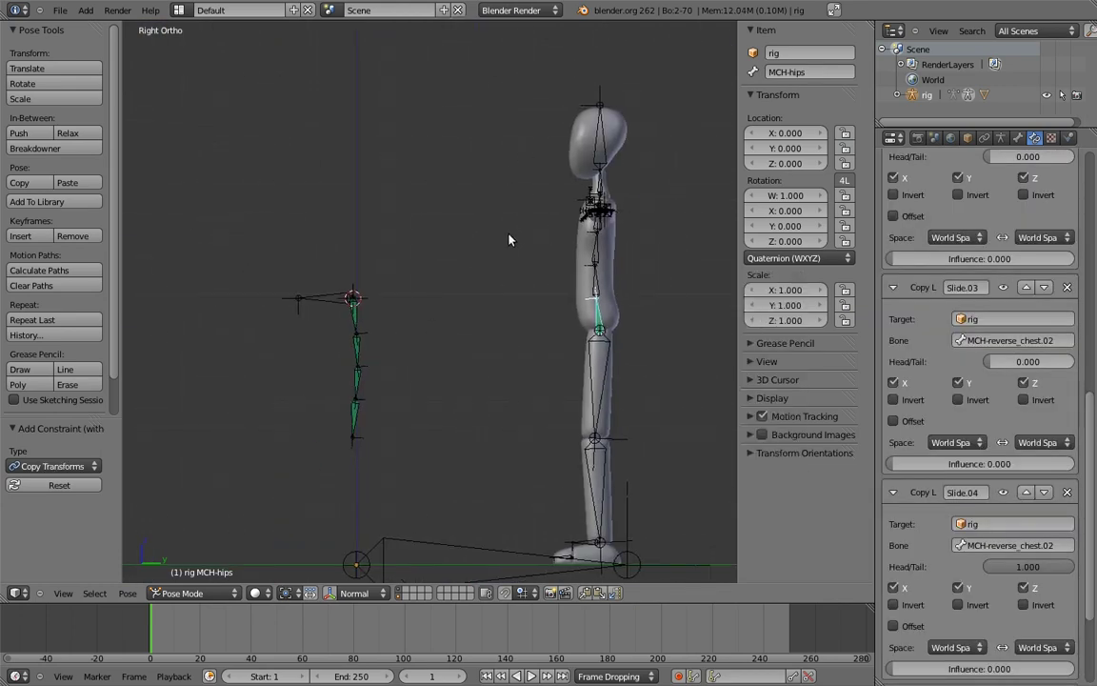
pyautogui.scroll(12, 905, 271)
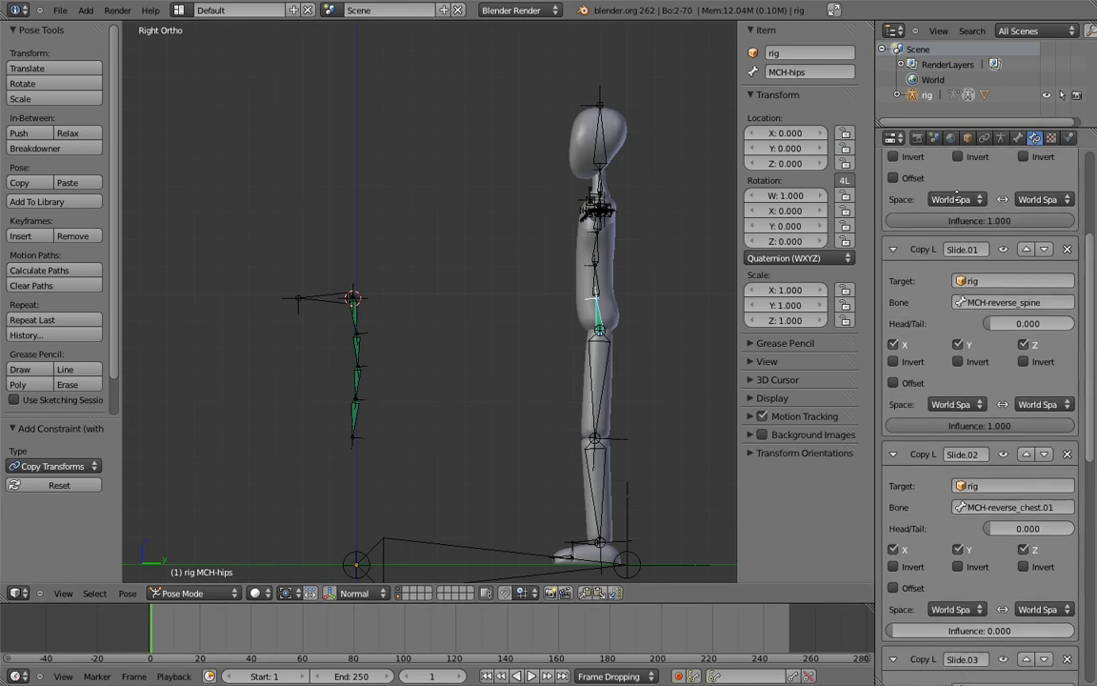
pyautogui.click(892, 232)
pyautogui.click(892, 261)
pyautogui.click(892, 291)
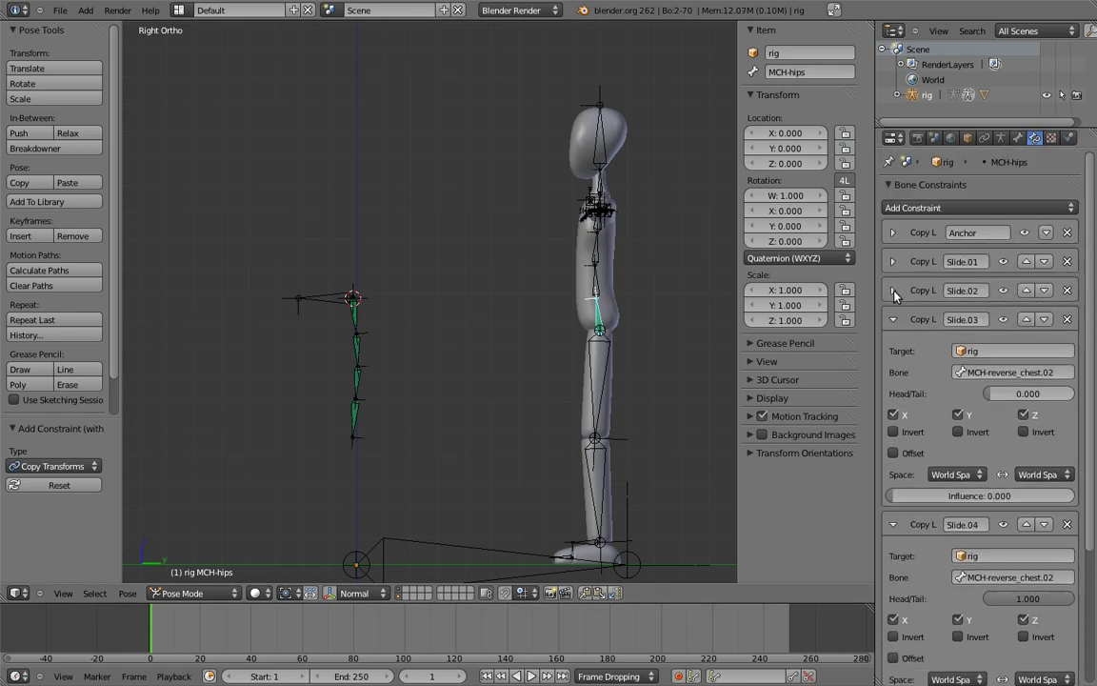
pyautogui.click(892, 319)
pyautogui.click(893, 348)
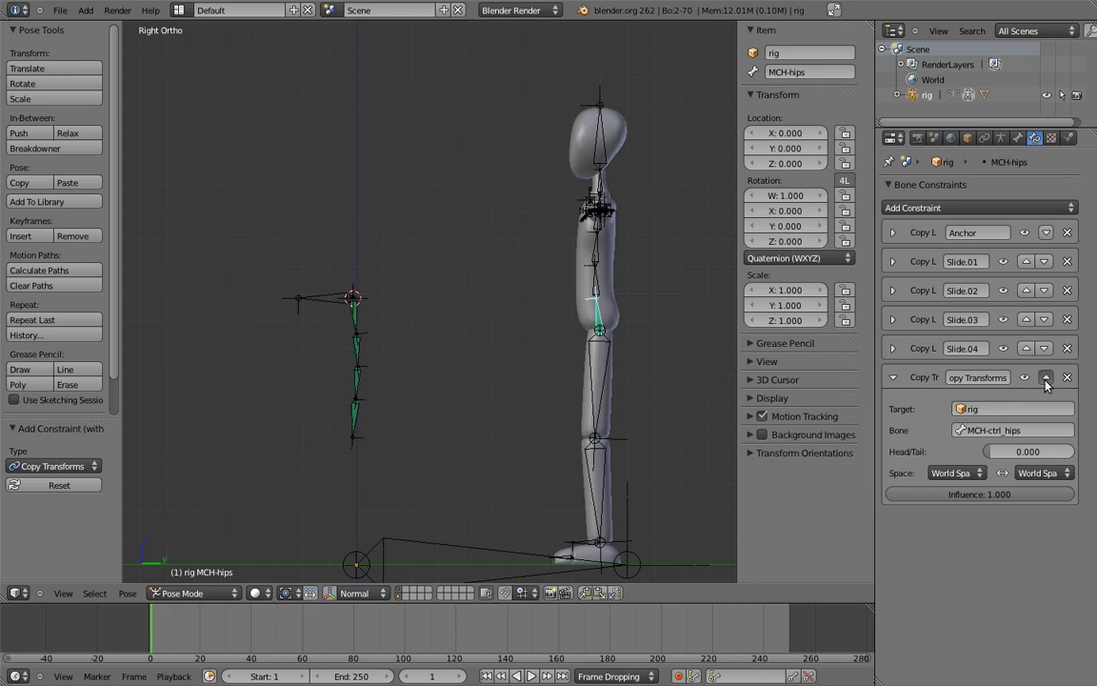
pyautogui.click(1046, 377)
pyautogui.click(1026, 347)
pyautogui.click(1026, 319)
pyautogui.click(1025, 290)
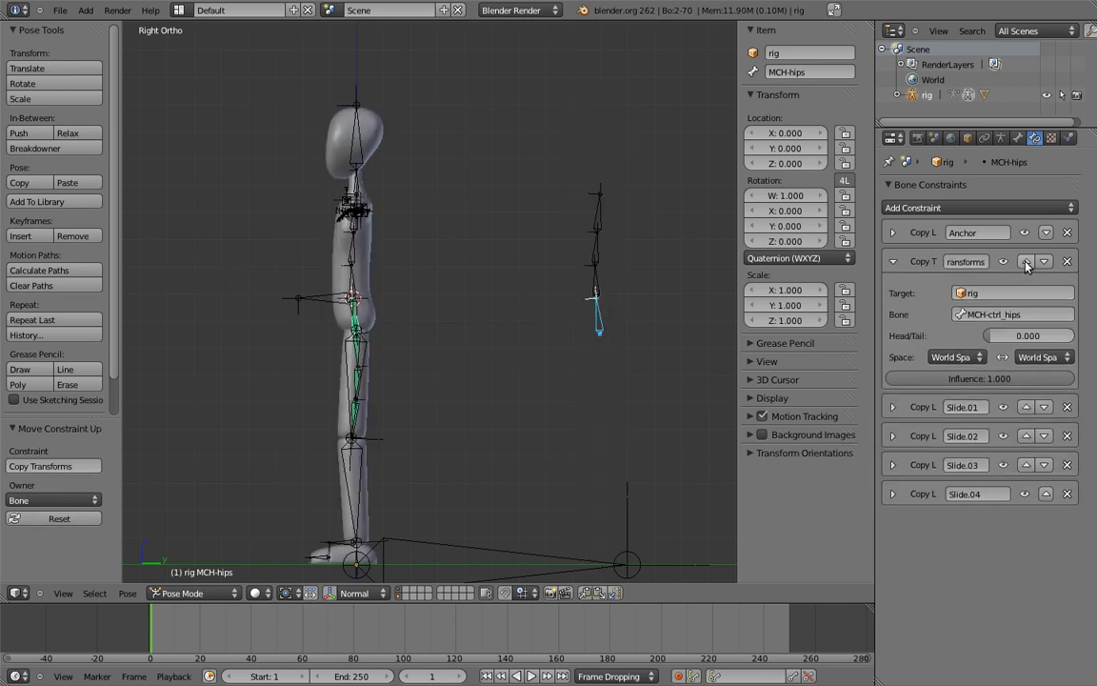
pyautogui.click(1026, 261)
# - Add a Copy Transforms constraint to MCH-spine.01 targeting the matching bone of the separate control chain
pyautogui.scroll(4, 630, 248)
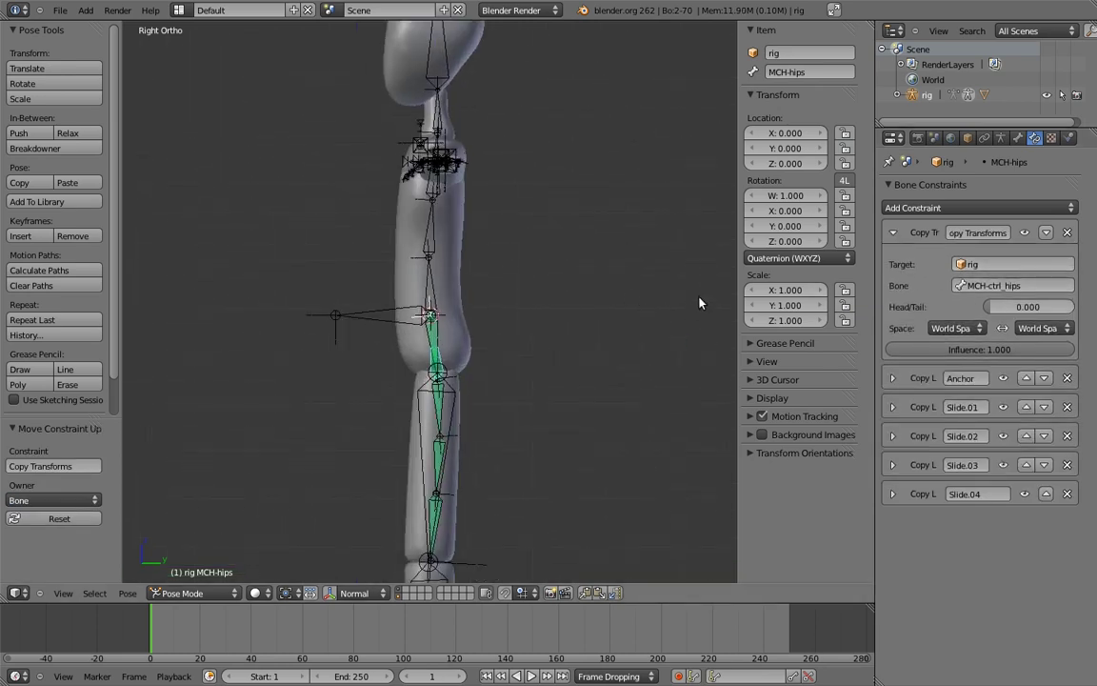
pyautogui.rightClick(698, 258)
pyautogui.keyDown('shift'); pyautogui.rightClick(266, 254); pyautogui.keyUp('shift')
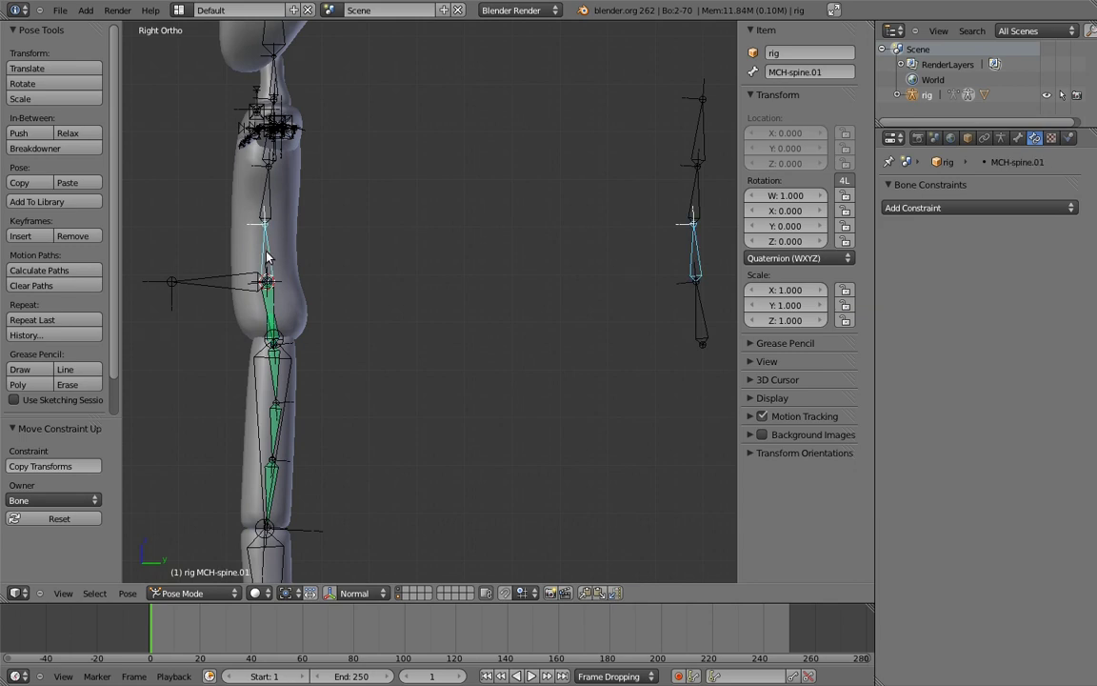
pyautogui.hotkey('ctrl', 'shift', 'c')
pyautogui.click(257, 254)
# - Add a Copy Transforms constraint to MCH-chest.01 targeting MCH-ctrl_chest.01
pyautogui.rightClick(698, 186)
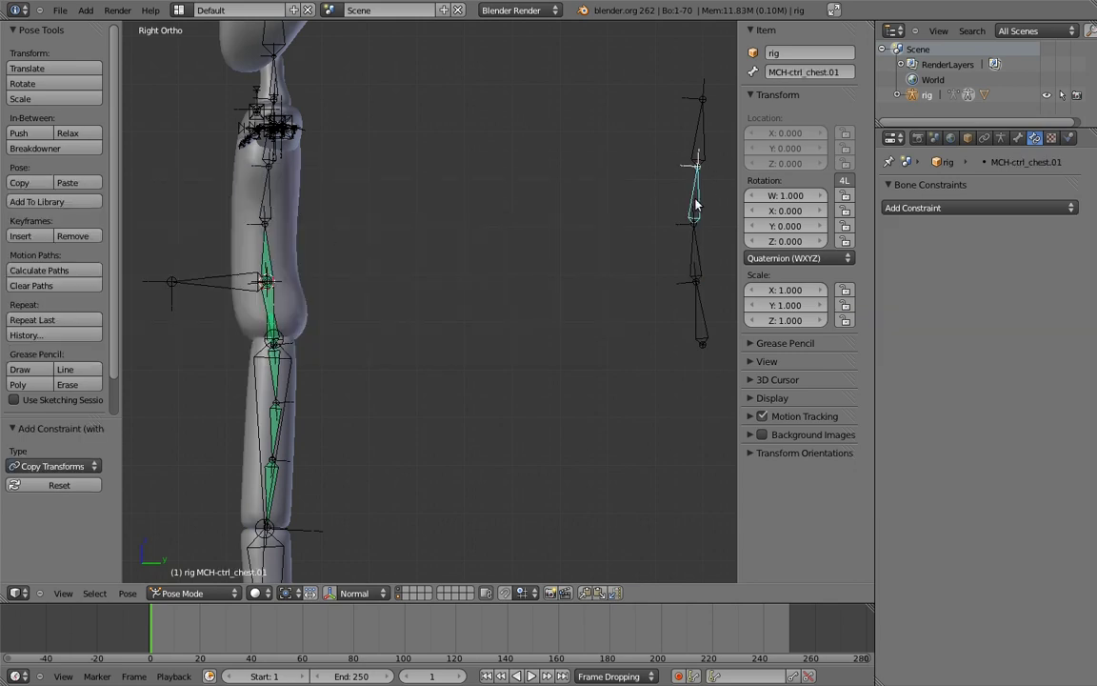
pyautogui.keyDown('shift'); pyautogui.rightClick(270, 204); pyautogui.keyUp('shift')
pyautogui.hotkey('shift', 'ctrl', 'c')
pyautogui.click(284, 203)
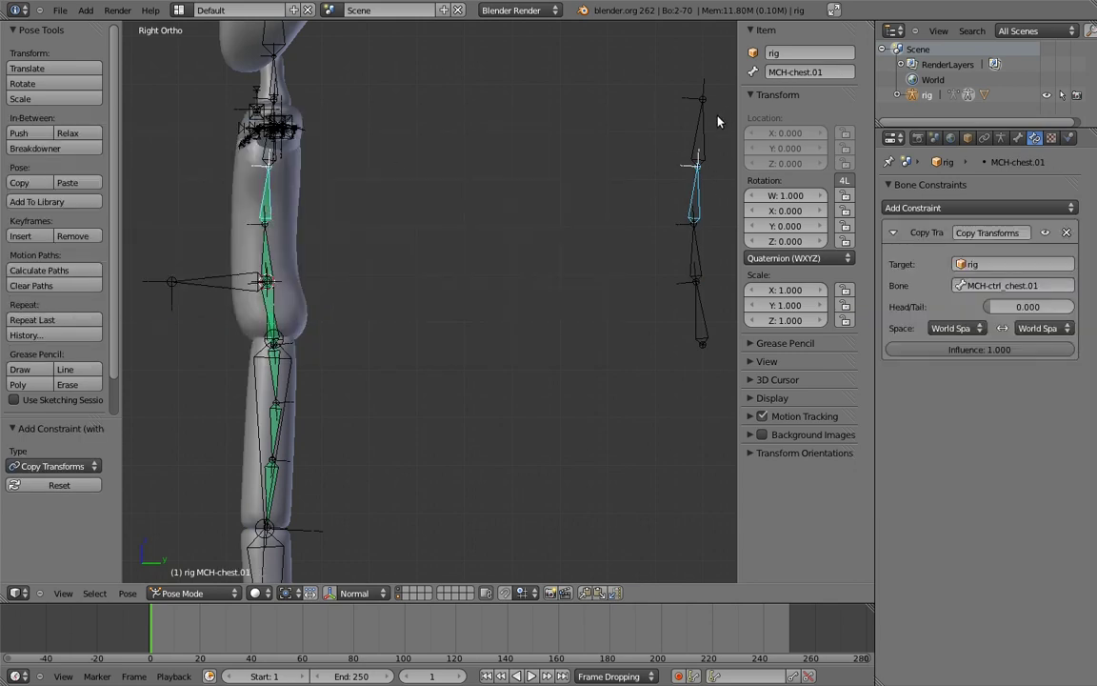
# - Add a Copy Transforms constraint to MCH-chest.02 targeting MCH-ctrl_chest.02
pyautogui.rightClick(705, 119)
pyautogui.keyDown('shift'); pyautogui.rightClick(240, 147); pyautogui.keyUp('shift')
pyautogui.hotkey('shift', 'ctrl', 'c')
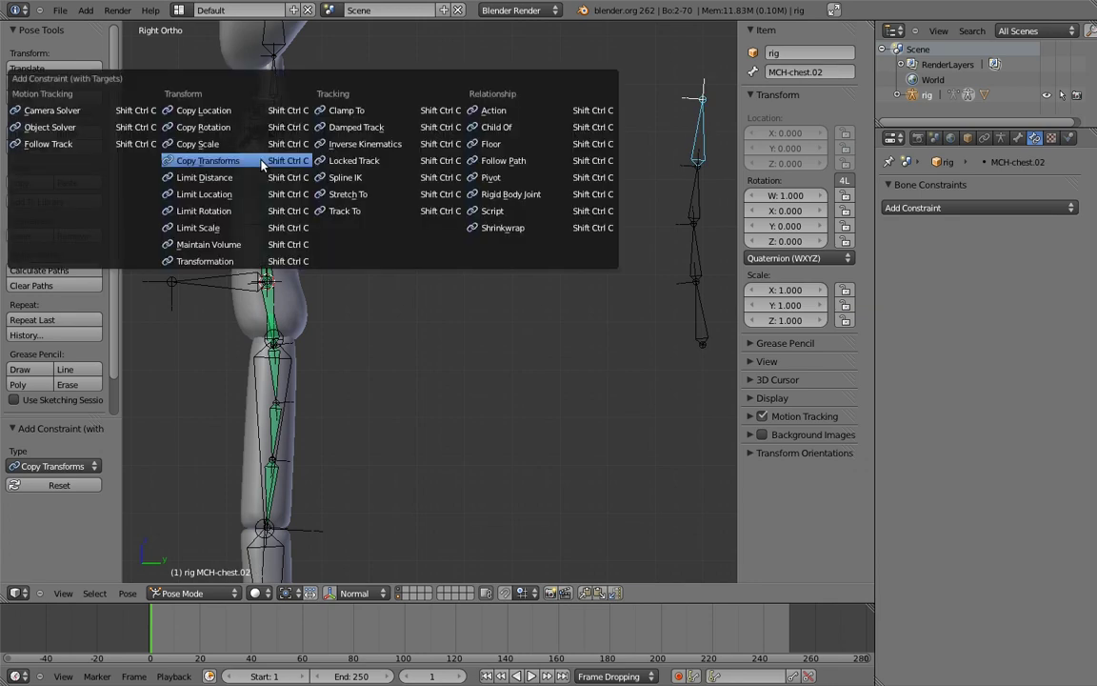
pyautogui.click(263, 164)
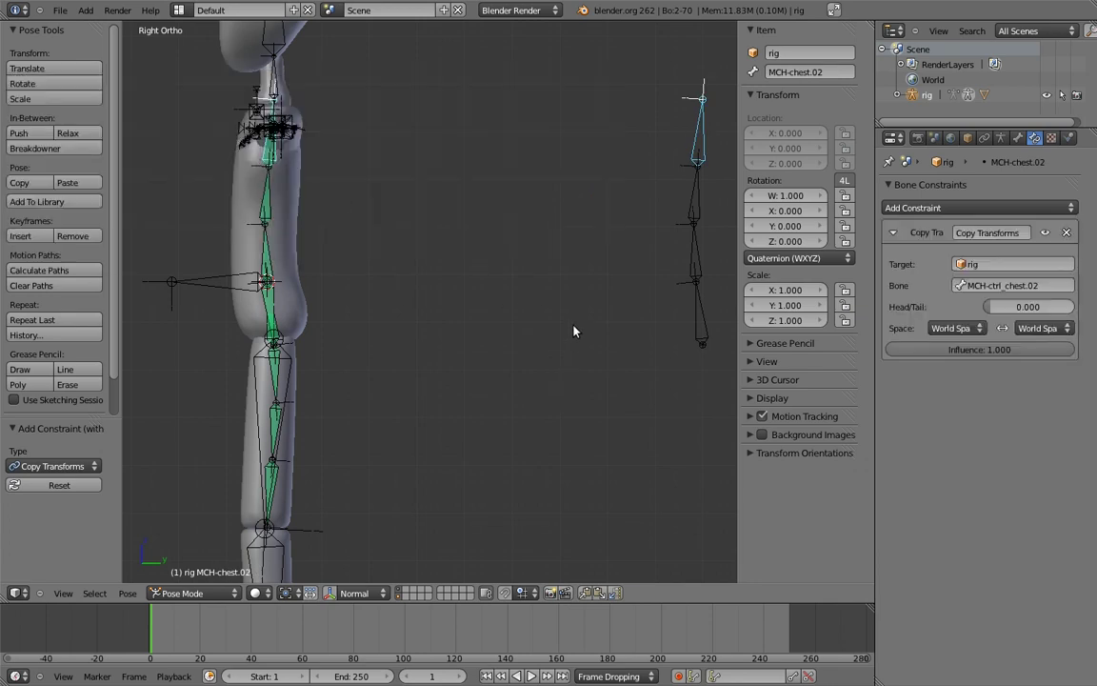
# - Test the constraints by rotating MCH-ctrl_hips about 31° and bending the control bones above it forward, MCH-ctrl_chest.02 by about -49°
pyautogui.scroll(-3, 600, 264)
pyautogui.rightClick(614, 344)
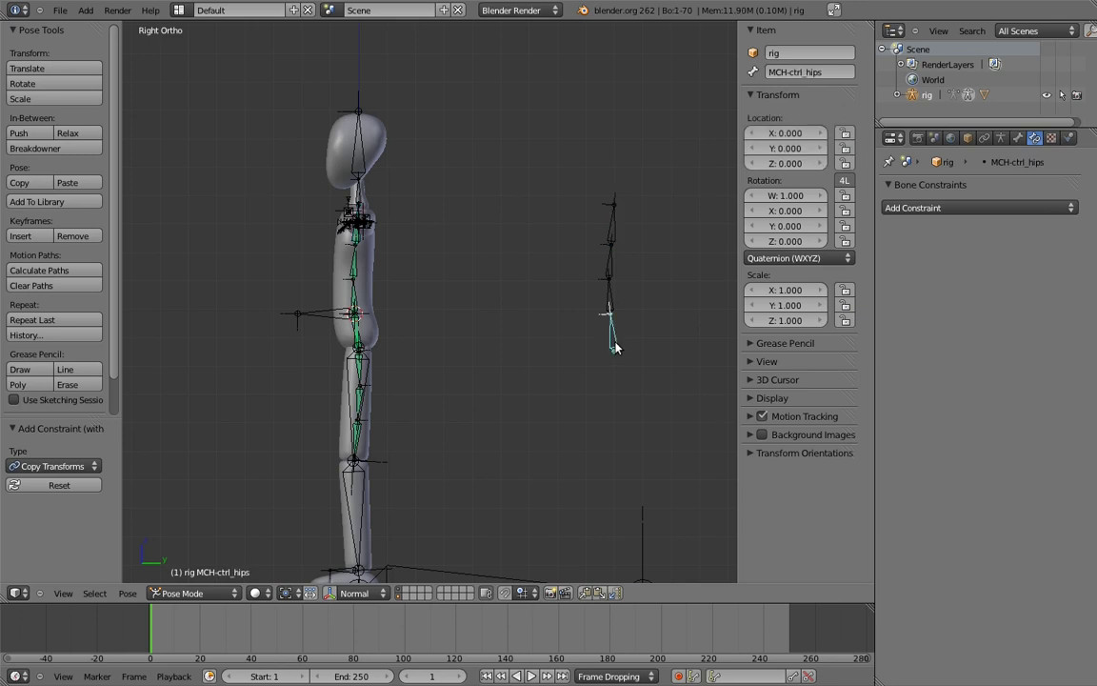
pyautogui.press('r')
pyautogui.click(615, 451)
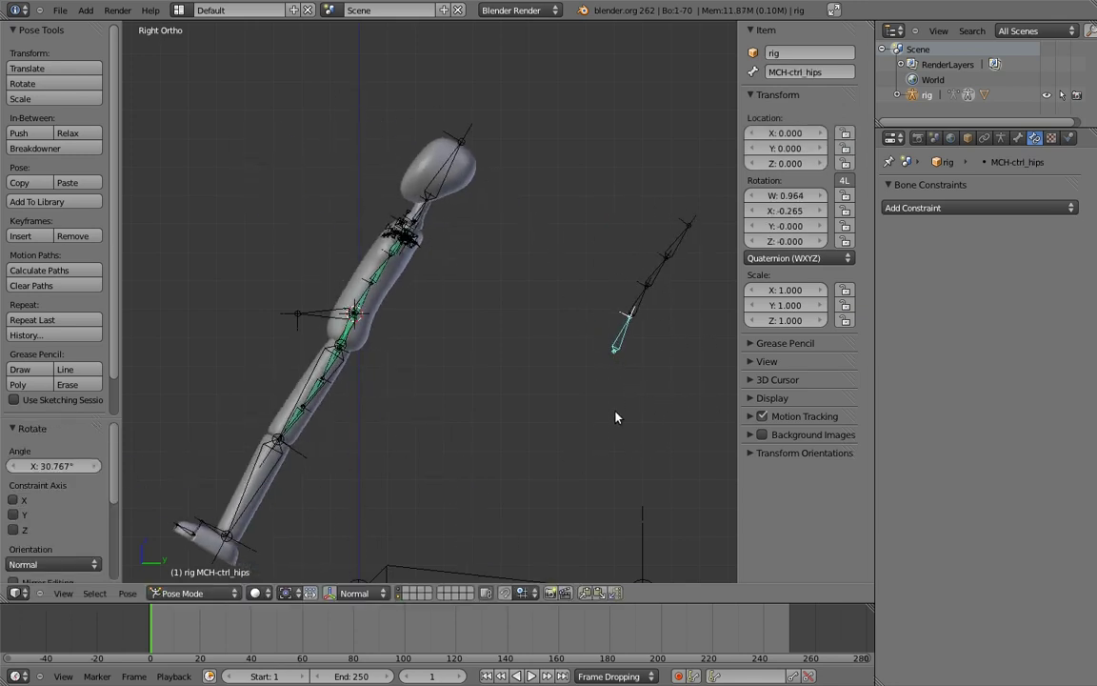
pyautogui.rightClick(635, 298)
pyautogui.press('r')
pyautogui.click(587, 225)
pyautogui.rightClick(588, 232)
pyautogui.press('r')
pyautogui.click(560, 253)
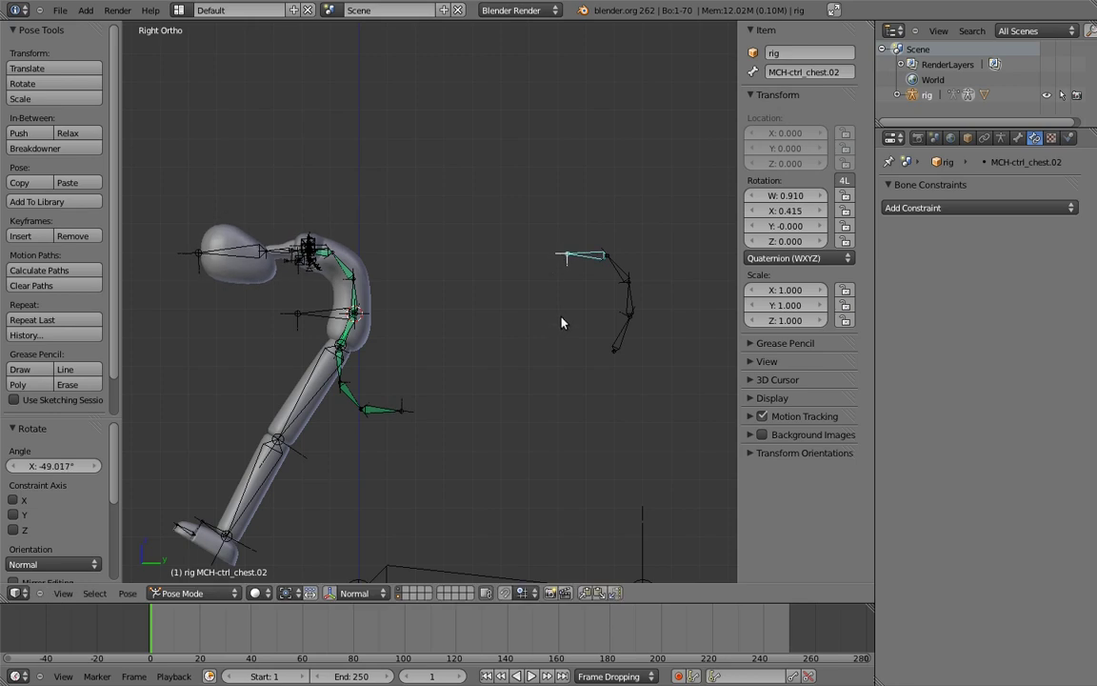
# - Clear the test rotations of all bones and deselect everything
pyautogui.press('a')
pyautogui.hotkey('alt', 'r')
pyautogui.press('a')
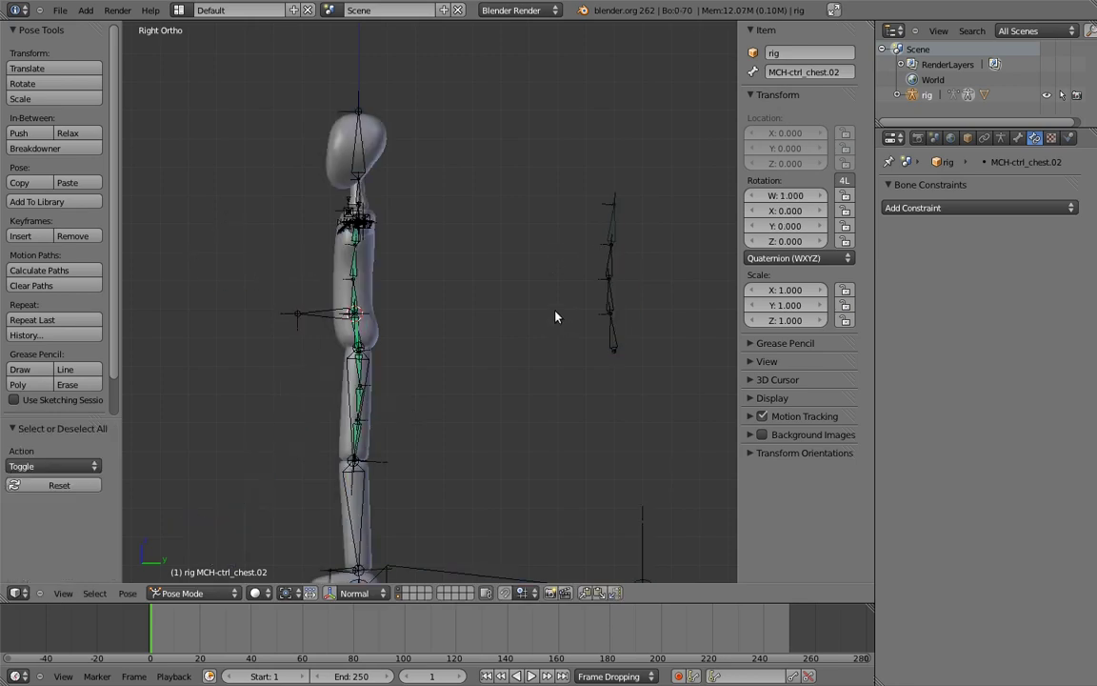
# - Add a custom property named pivot_slide to the body bone
pyautogui.rightClick(310, 313)
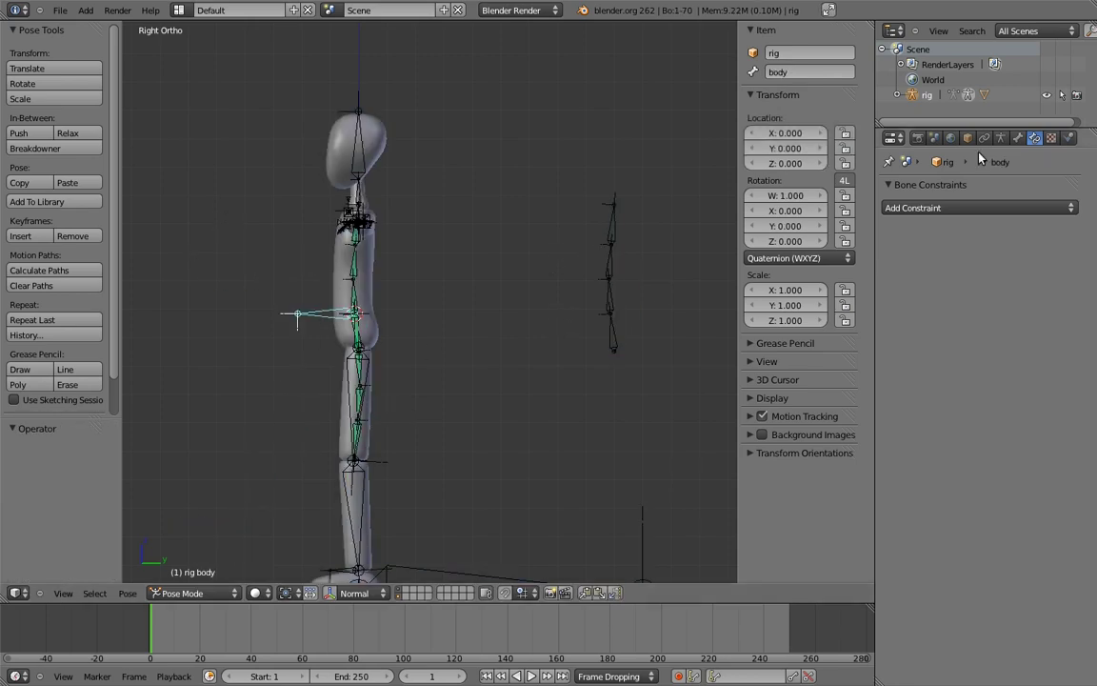
pyautogui.click(1018, 138)
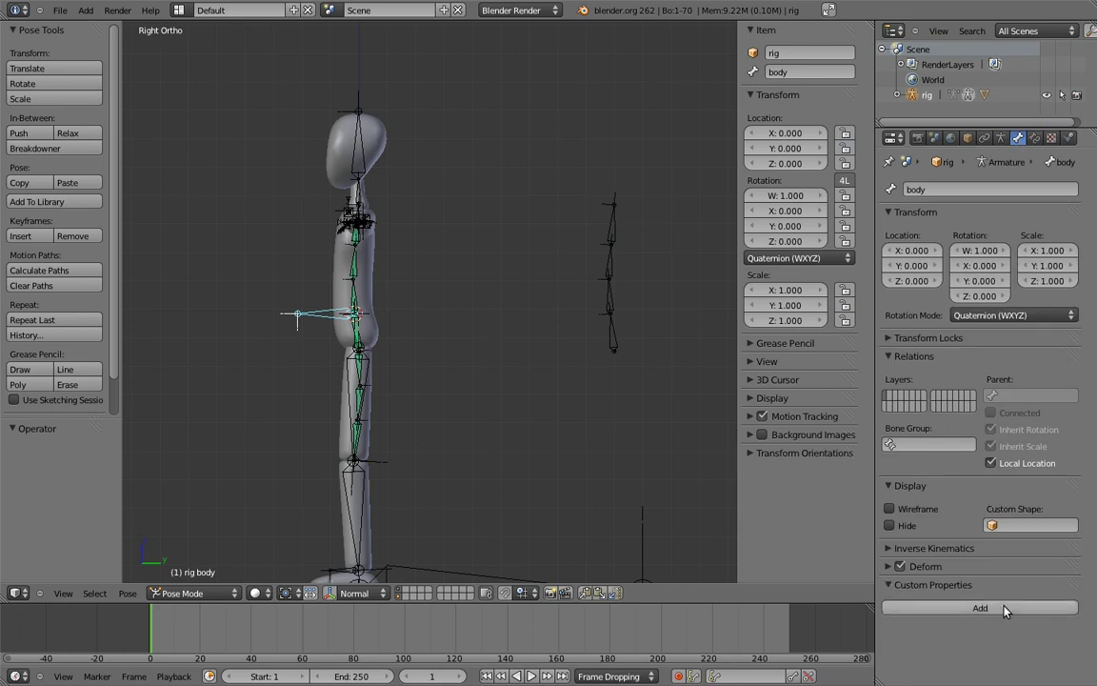
pyautogui.click(1007, 606)
pyautogui.click(1041, 630)
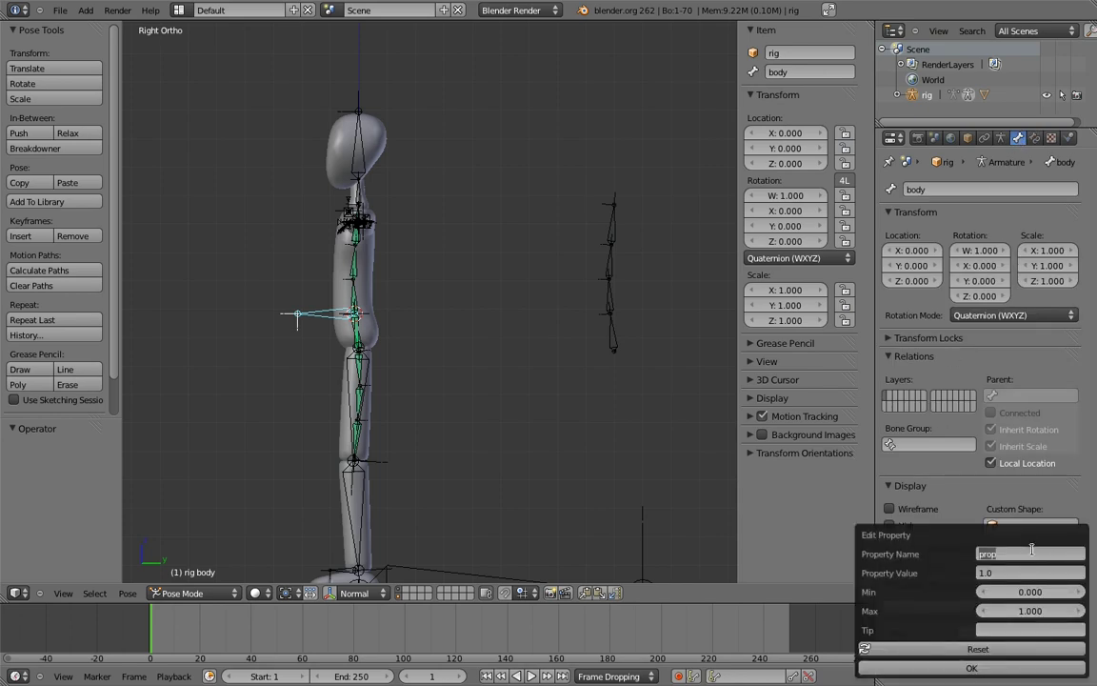
pyautogui.write('p')
pyautogui.press('Return')
pyautogui.click(972, 670)
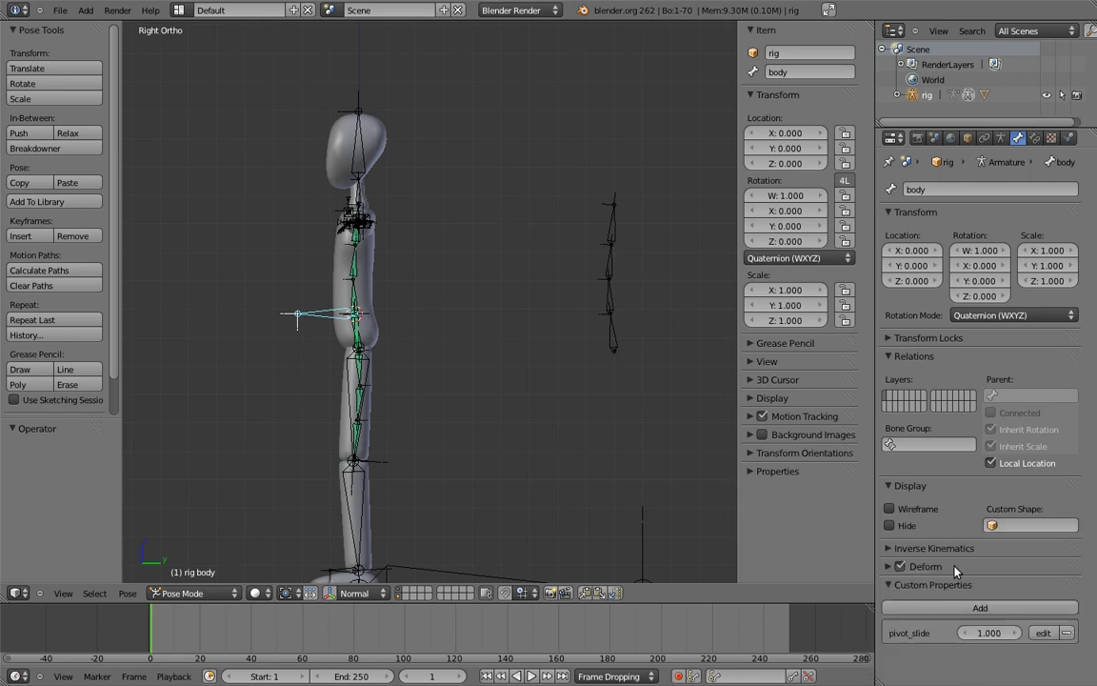
# - Show the body bone's custom properties in the 3D view and copy the data path of pivot_slide
pyautogui.click(771, 471)
pyautogui.rightClick(831, 509)
pyautogui.click(827, 505)
# - Expand the Slide constraints of MCH-hips and add a driver to the influence of Slide.01
pyautogui.keyDown('shift'); pyautogui.moveTo(458, 314); pyautogui.dragTo(579, 320, button='middle'); pyautogui.keyUp('shift')
pyautogui.keyDown('ctrl'); pyautogui.moveTo(580, 320); pyautogui.dragTo(593, 399, button='middle'); pyautogui.keyUp('ctrl')
pyautogui.keyDown('shift'); pyautogui.moveTo(593, 399); pyautogui.dragTo(573, 393, button='middle'); pyautogui.keyUp('shift')
pyautogui.rightClick(553, 400)
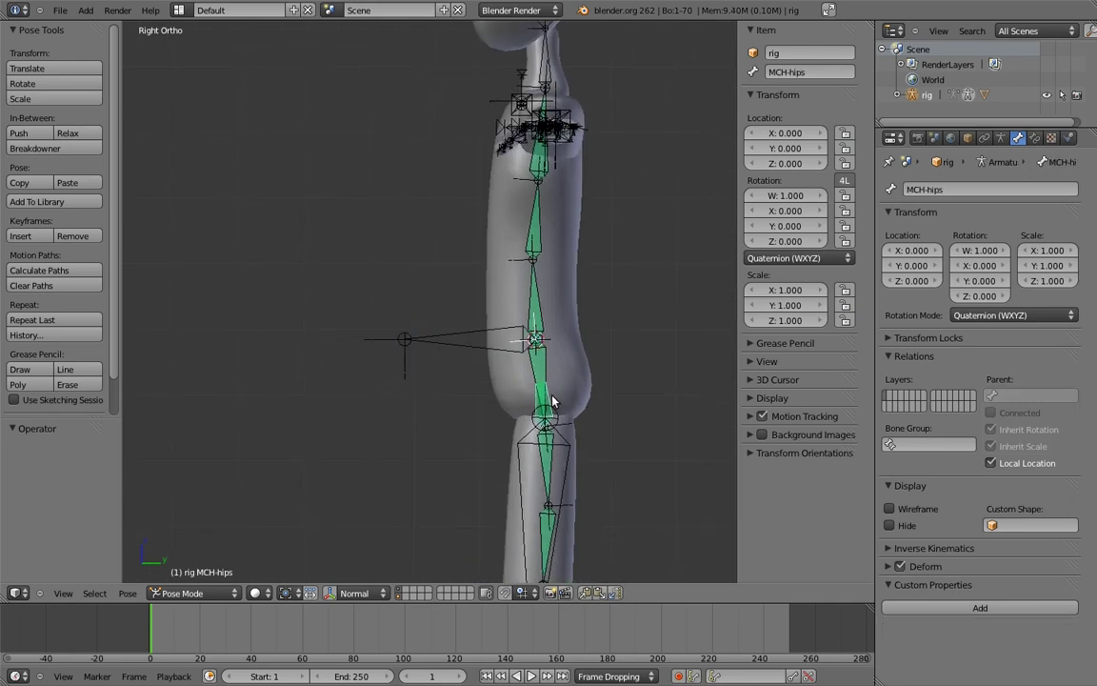
pyautogui.click(1034, 138)
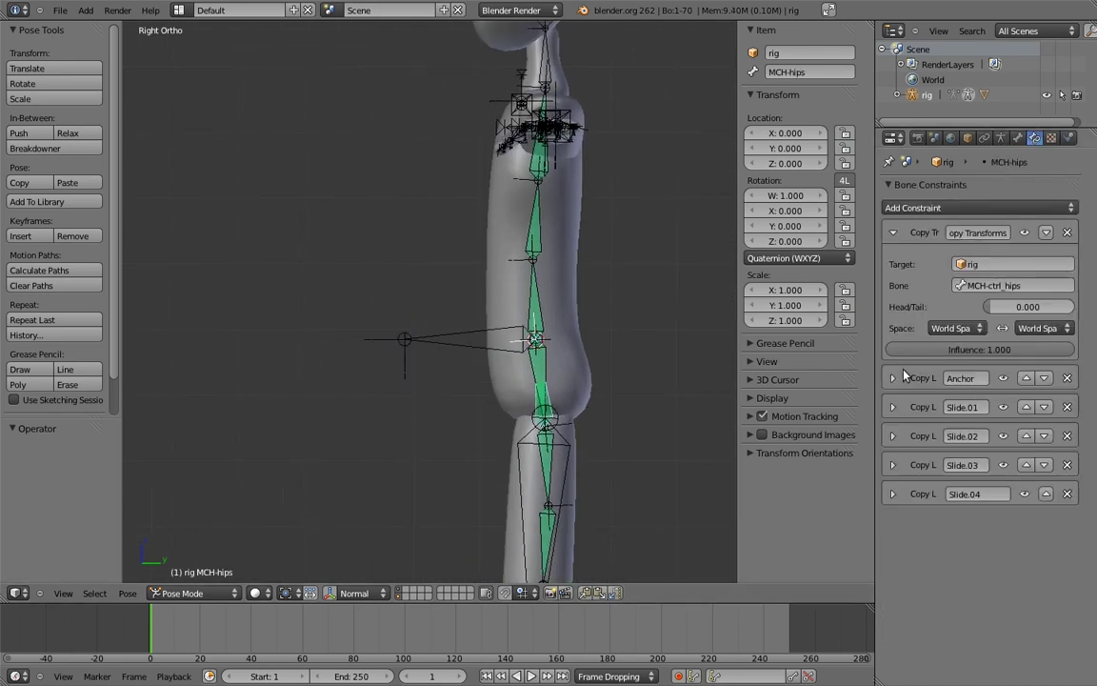
pyautogui.click(892, 435)
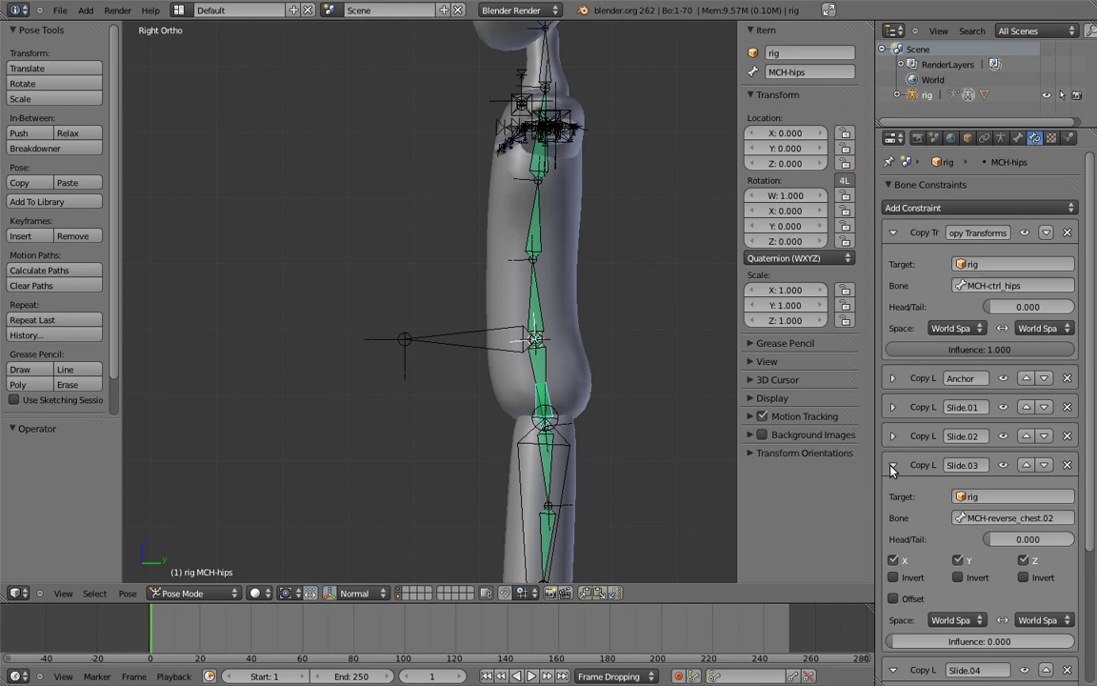
pyautogui.click(892, 407)
pyautogui.scroll(-4, 942, 457)
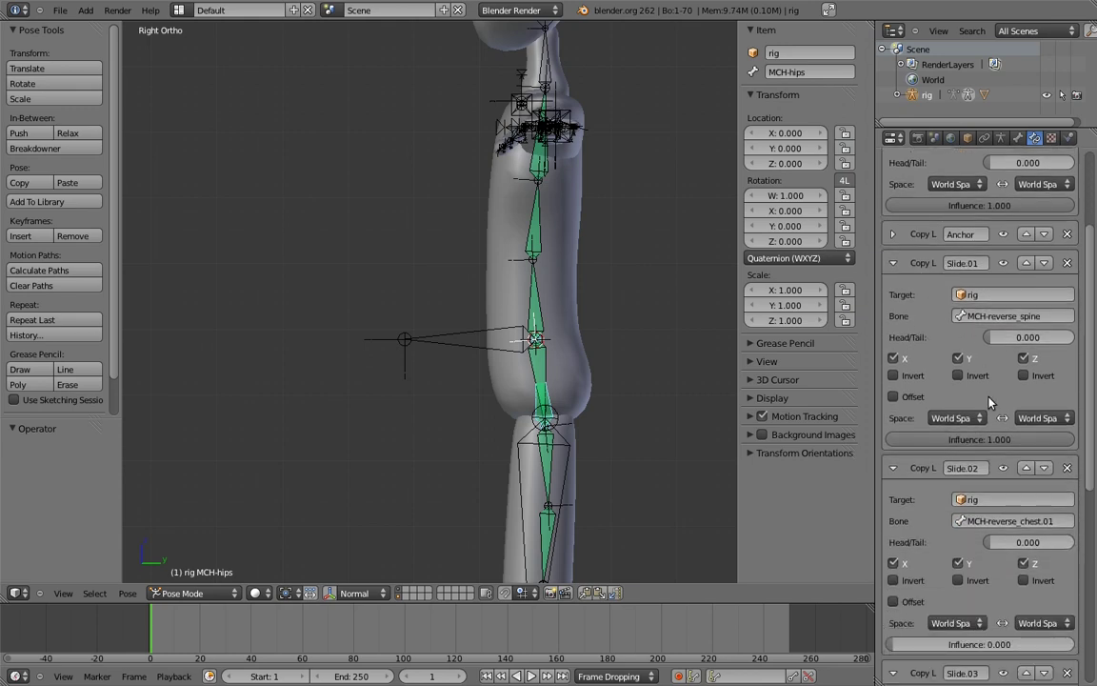
pyautogui.rightClick(990, 440)
pyautogui.click(969, 458)
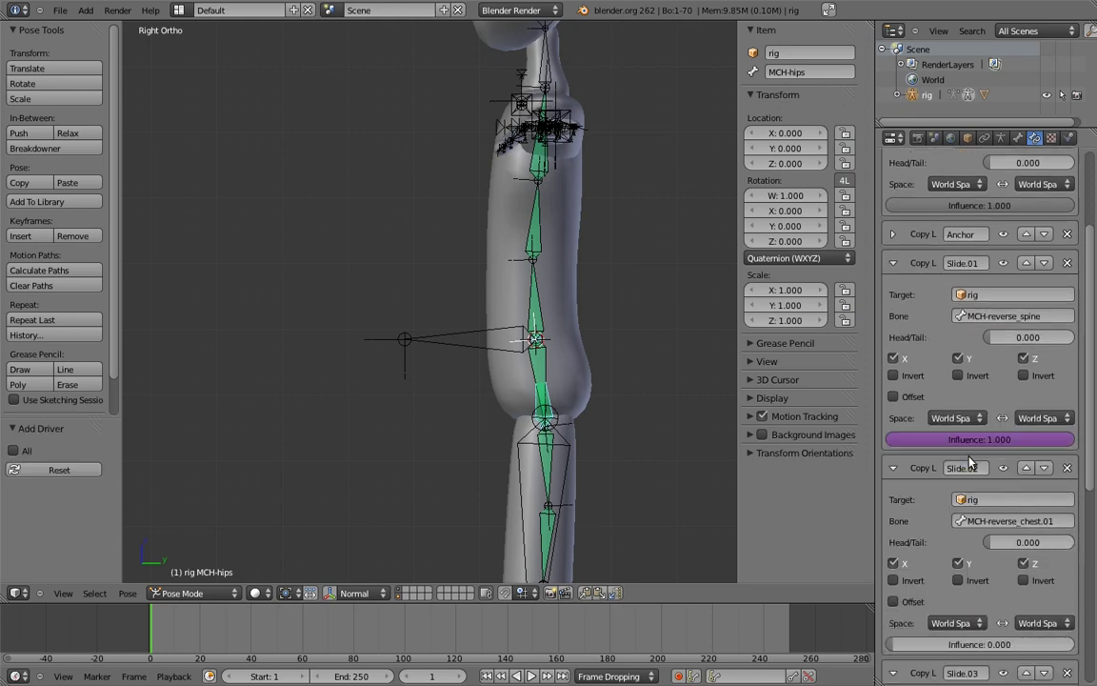
# - Split the 3D view and turn the new area into a Graph Editor in Drivers mode
pyautogui.moveTo(872, 23); pyautogui.dragTo(448, 97)
pyautogui.click(19, 594)
pyautogui.click(46, 543)
pyautogui.click(249, 593)
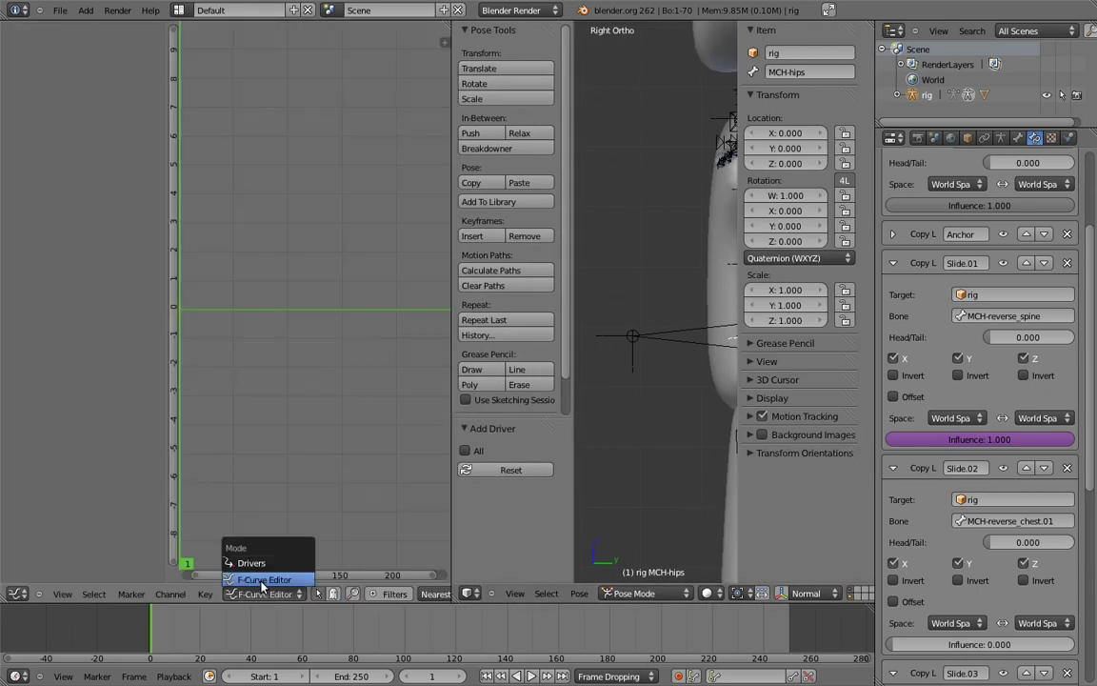
pyautogui.click(264, 559)
# - Select the Slide.01 influence driver and show its driver settings, collapsing the F-curve, keyframe and modifier sections
pyautogui.click(71, 61)
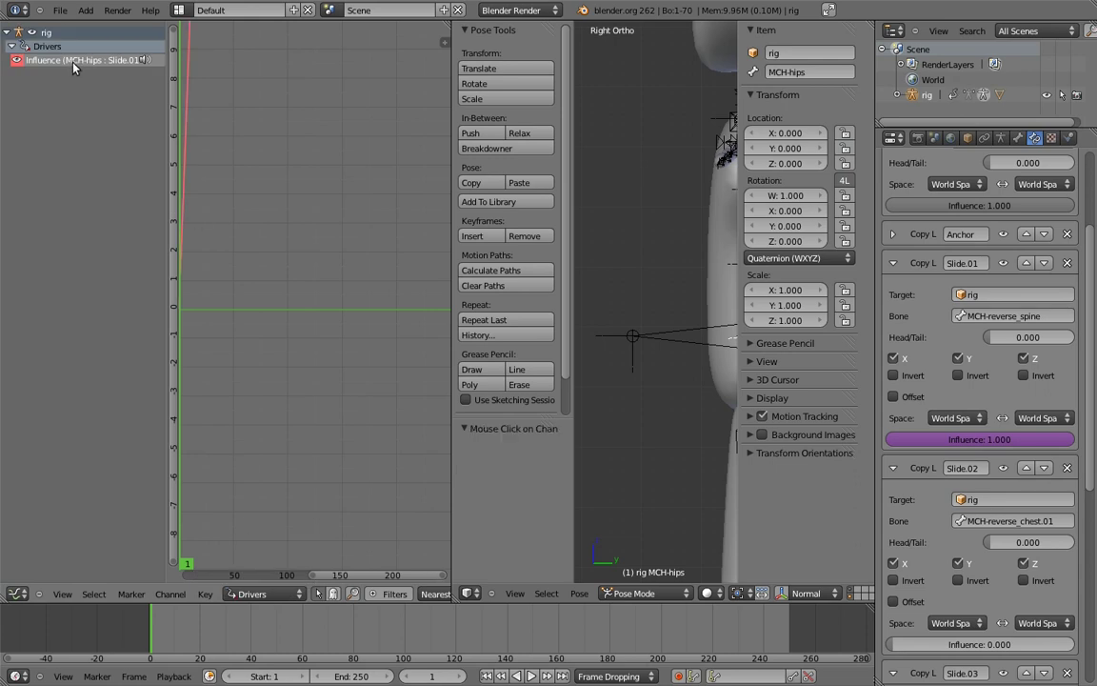
pyautogui.press('n')
pyautogui.click(312, 48)
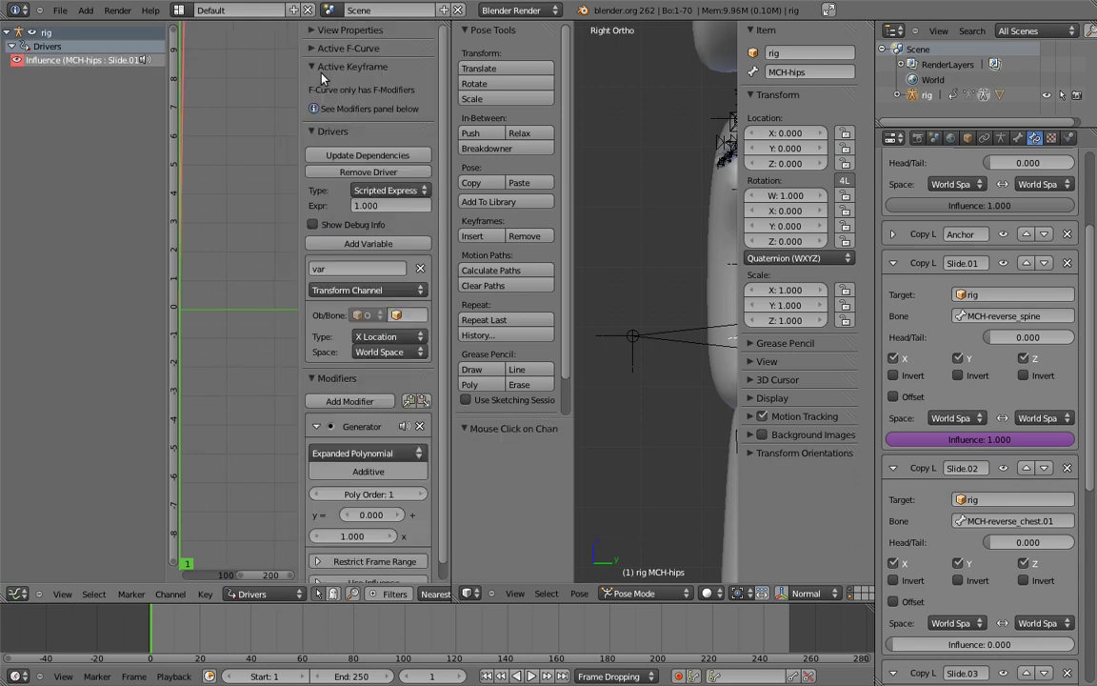
pyautogui.click(316, 67)
pyautogui.click(314, 333)
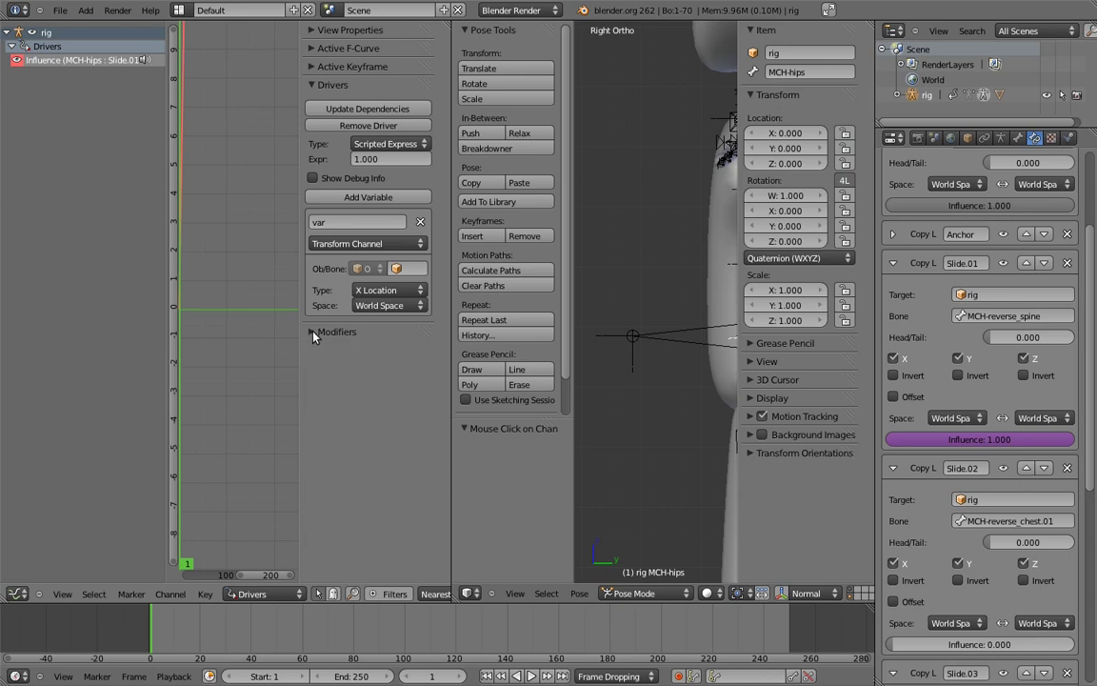
# - Make the driver variable var a Single Property reading the pasted pivot_slide path from the rig object
pyautogui.click(381, 243)
pyautogui.click(388, 230)
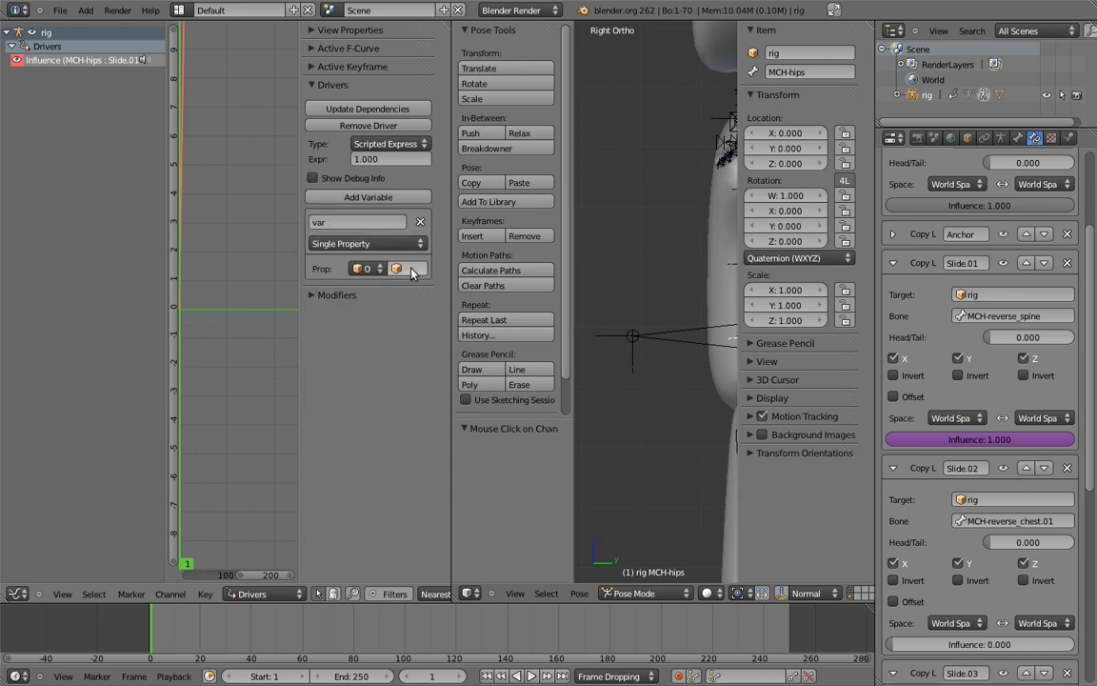
pyautogui.click(407, 268)
pyautogui.click(401, 301)
pyautogui.hotkey('ctrl', 'v')
# - Set the driver's scripted expression to var * 4 and update its dependencies
pyautogui.click(395, 159)
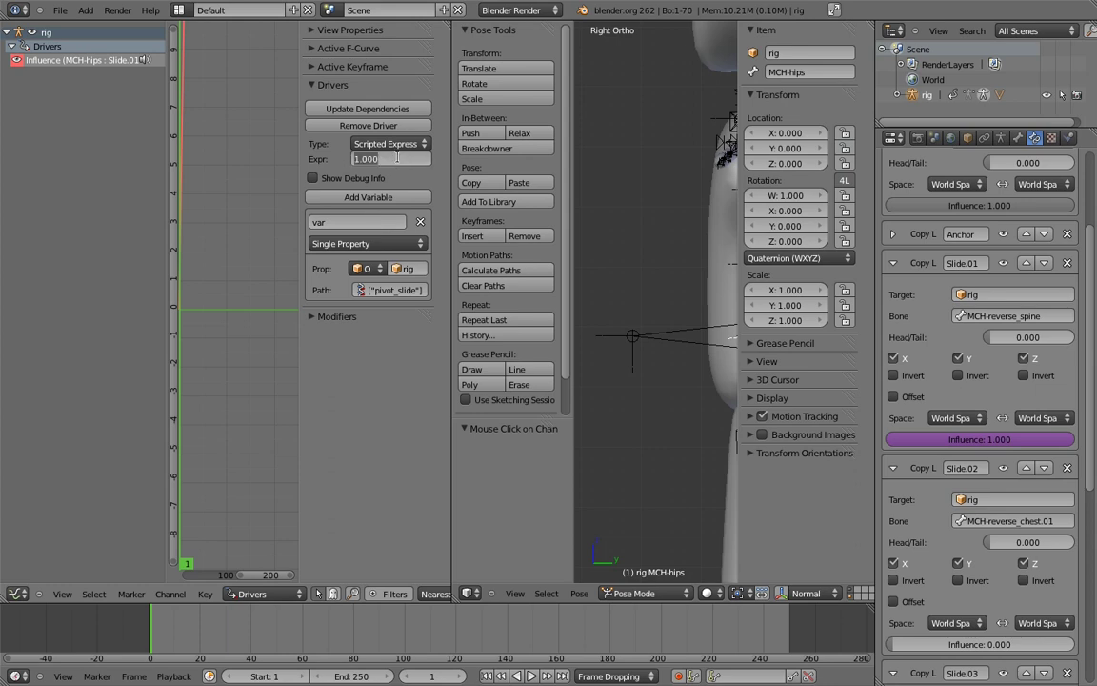
pyautogui.write('v')
pyautogui.press('Return')
pyautogui.click(371, 109)
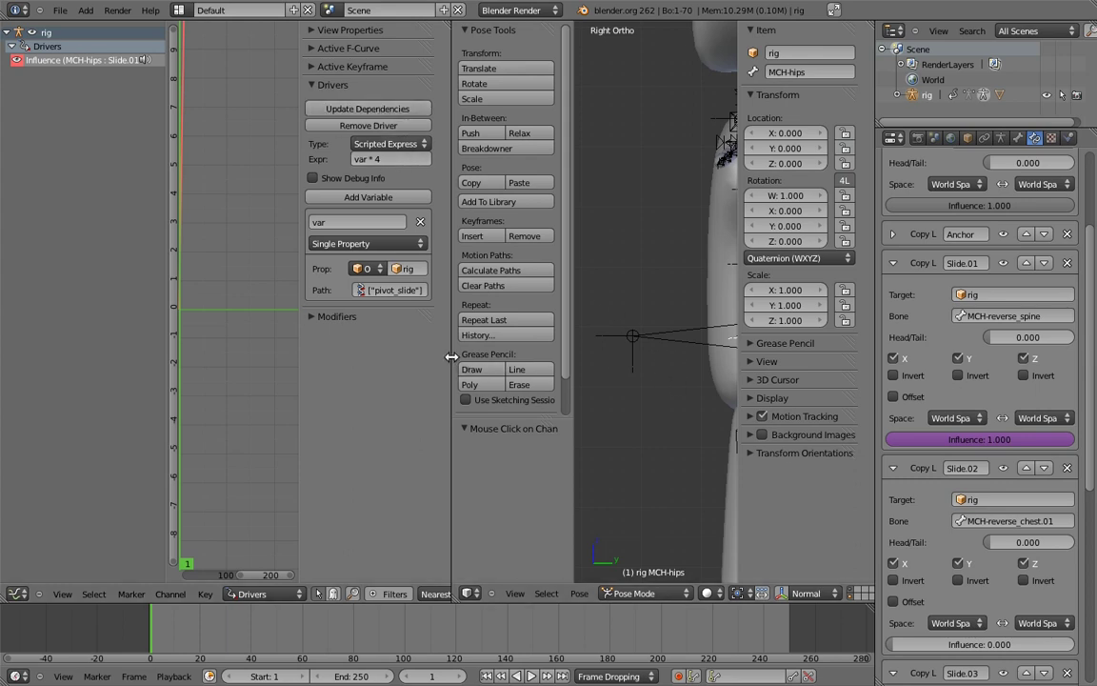
# - Enlarge the 3D view, select the body bone and slide its pivot_slide property down to 0
pyautogui.moveTo(451, 329); pyautogui.dragTo(366, 328)
pyautogui.keyDown('shift'); pyautogui.moveTo(592, 328); pyautogui.dragTo(552, 361, button='middle'); pyautogui.keyUp('shift')
pyautogui.scroll(-4, 605, 314)
pyautogui.keyDown('shift'); pyautogui.moveTo(632, 271); pyautogui.dragTo(585, 248, button='middle'); pyautogui.keyUp('shift')
pyautogui.rightClick(563, 313)
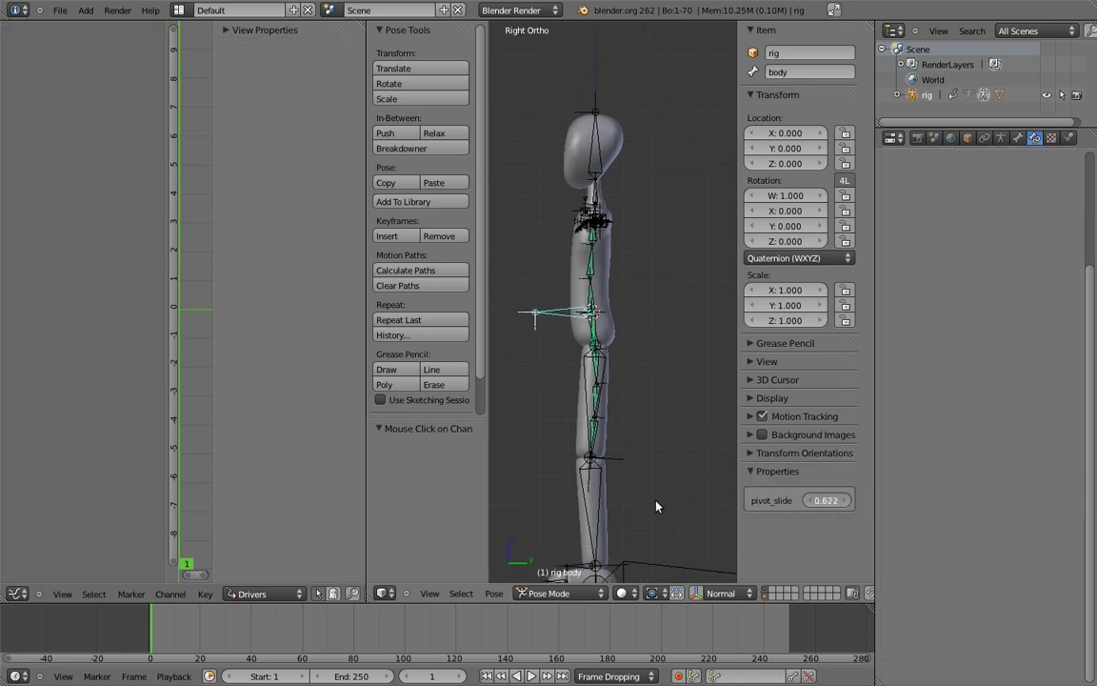
pyautogui.moveTo(530, 493); pyautogui.dragTo(167, 497)
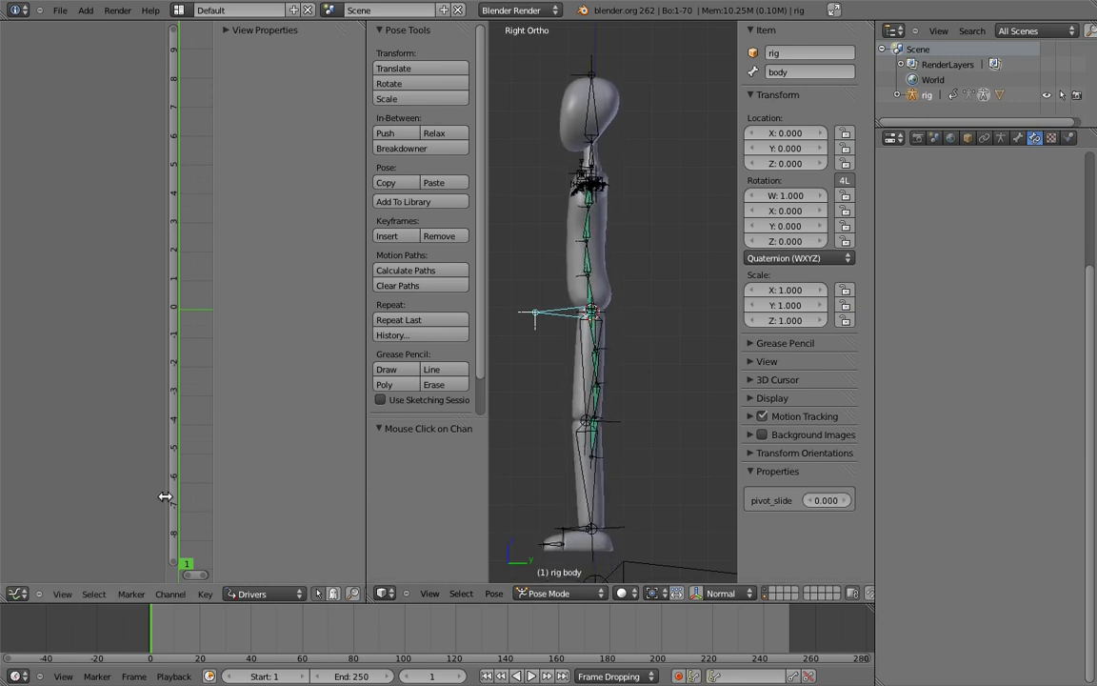
# - Copy the Slide.01 influence driver of MCH-hips and paste it onto the influences of Slide.02, Slide.03 and Slide.04
pyautogui.rightClick(590, 297)
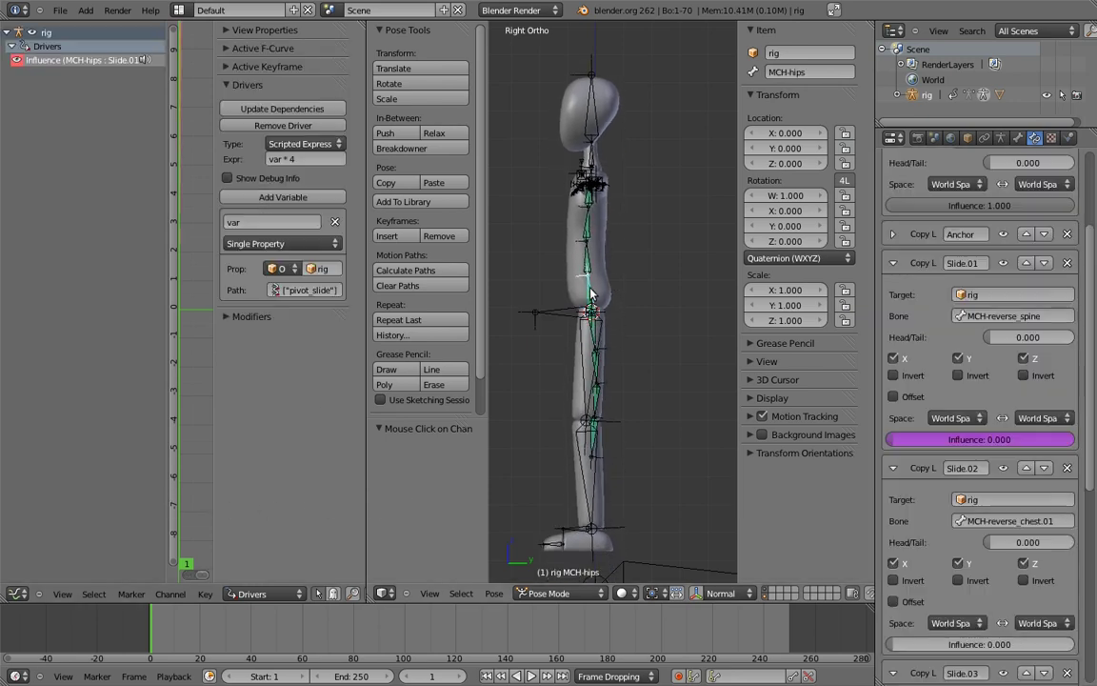
pyautogui.rightClick(953, 440)
pyautogui.click(914, 459)
pyautogui.scroll(-7, 980, 409)
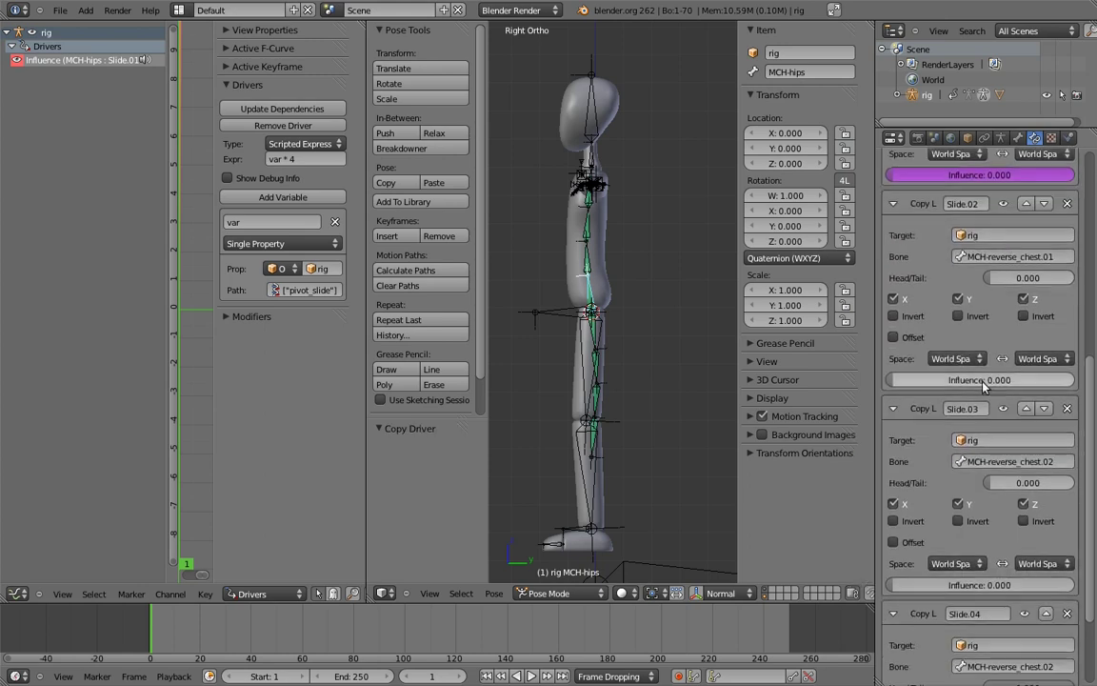
pyautogui.rightClick(985, 385)
pyautogui.click(943, 420)
pyautogui.scroll(-3, 971, 457)
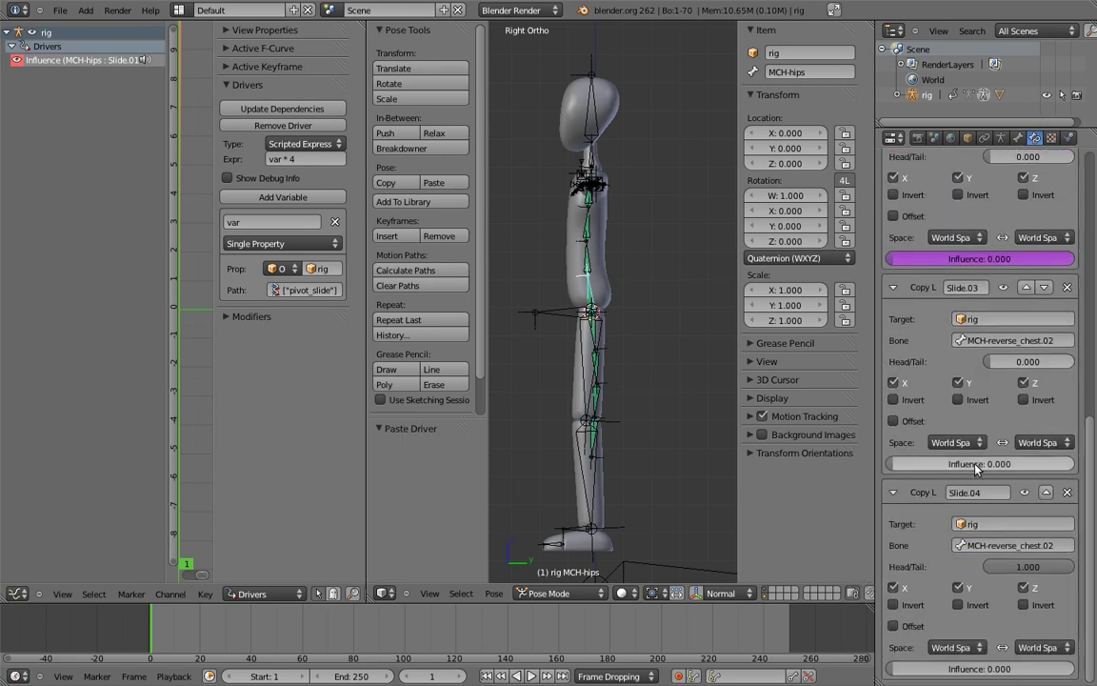
pyautogui.rightClick(974, 466)
pyautogui.click(973, 466)
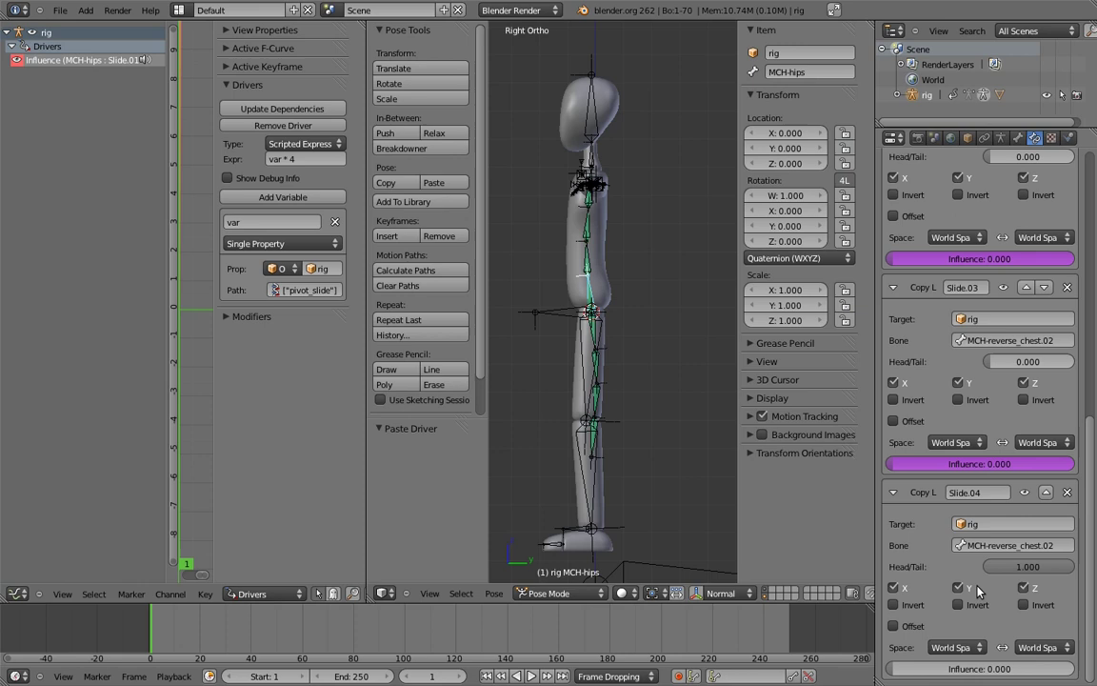
pyautogui.rightClick(958, 664)
pyautogui.click(900, 551)
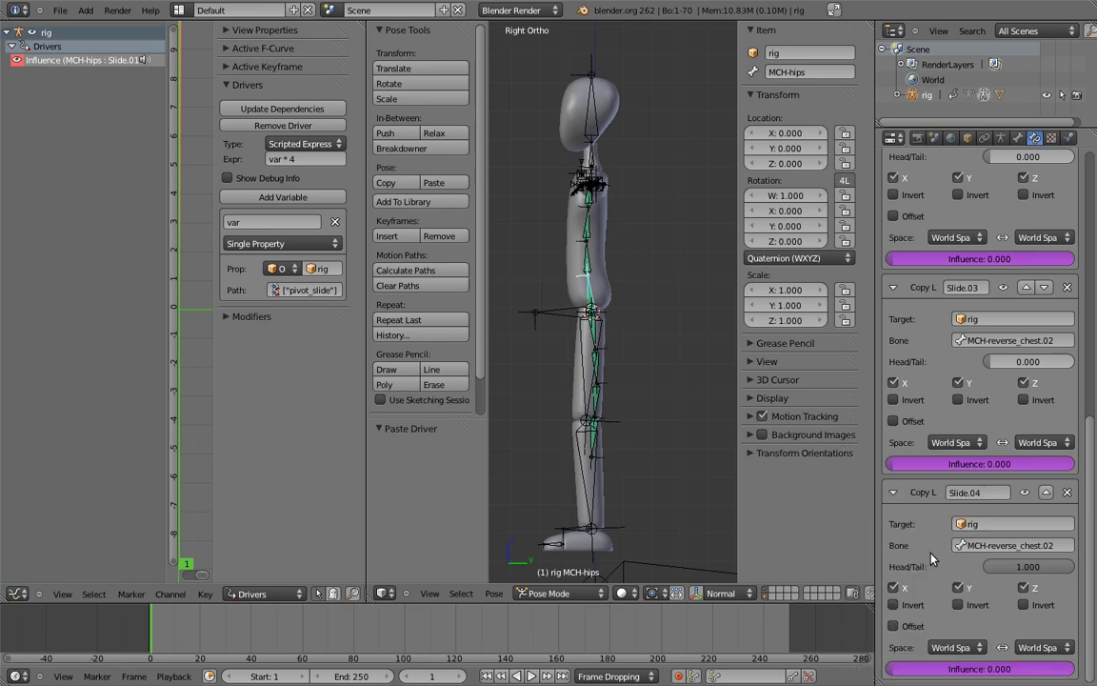
# - Set the scripted expressions of the Slide.02 and Slide.03 drivers to var * 4 - 1 and var * 4 - 2
pyautogui.click(19, 154)
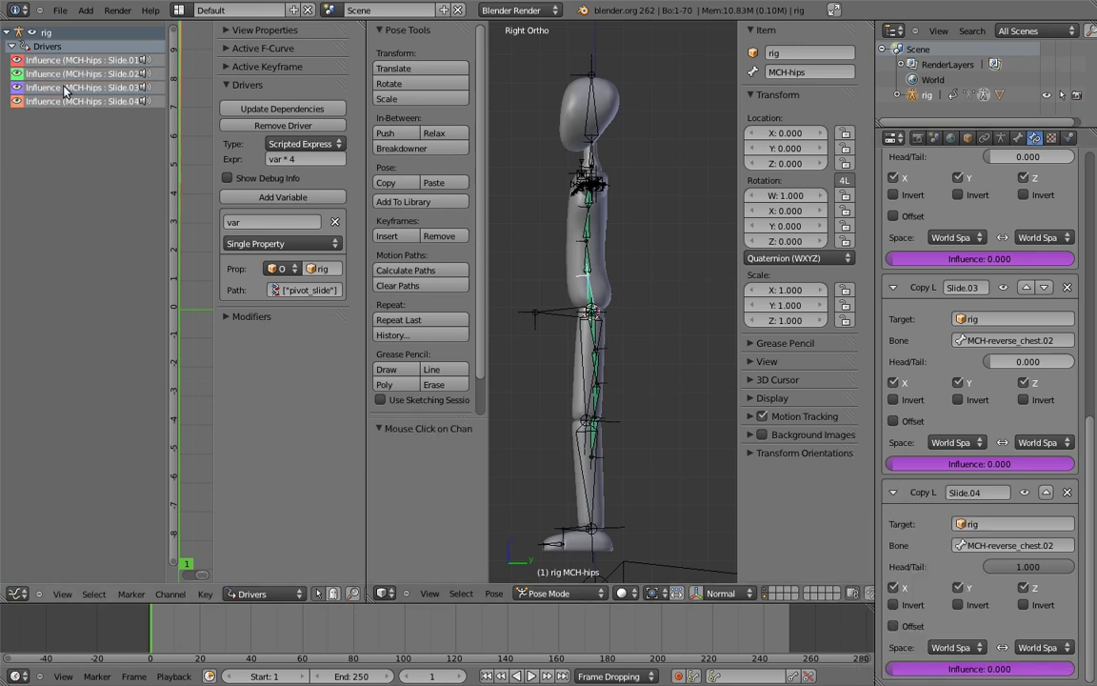
pyautogui.click(69, 77)
pyautogui.click(332, 162)
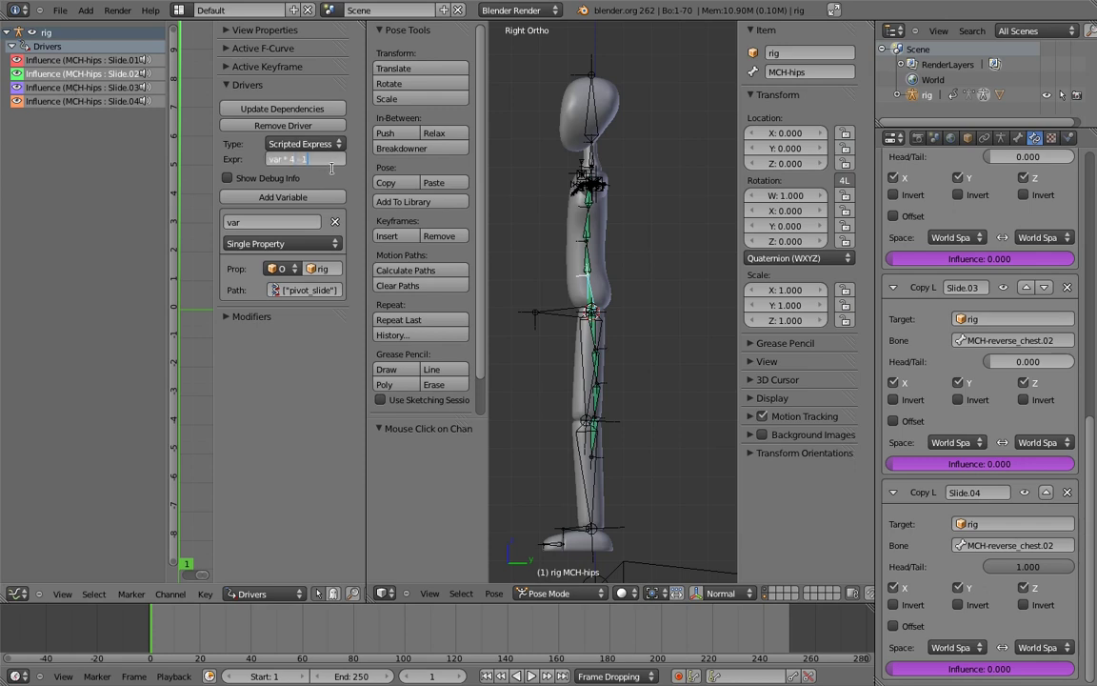
pyautogui.click(79, 86)
pyautogui.click(325, 160)
pyautogui.write('- 2')
pyautogui.press('Return')
# - Set the Slide.04 driver's expression to var * 4 - 3 and update the dependencies of the edited drivers
pyautogui.click(108, 101)
pyautogui.click(329, 160)
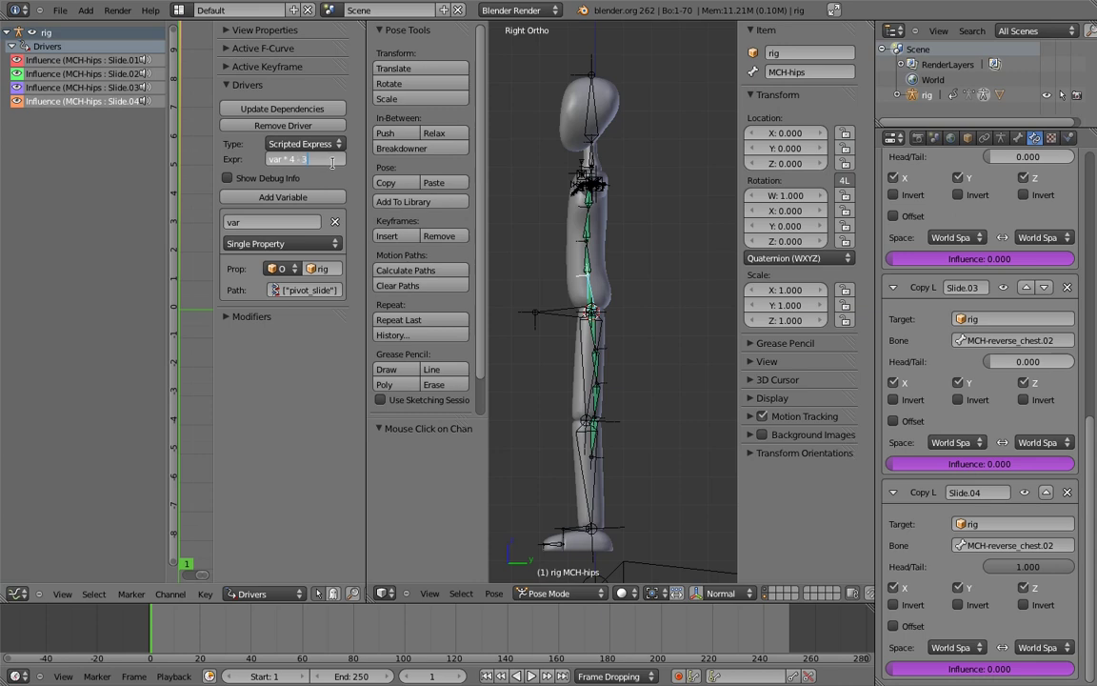
pyautogui.write('- 3')
pyautogui.press('Return')
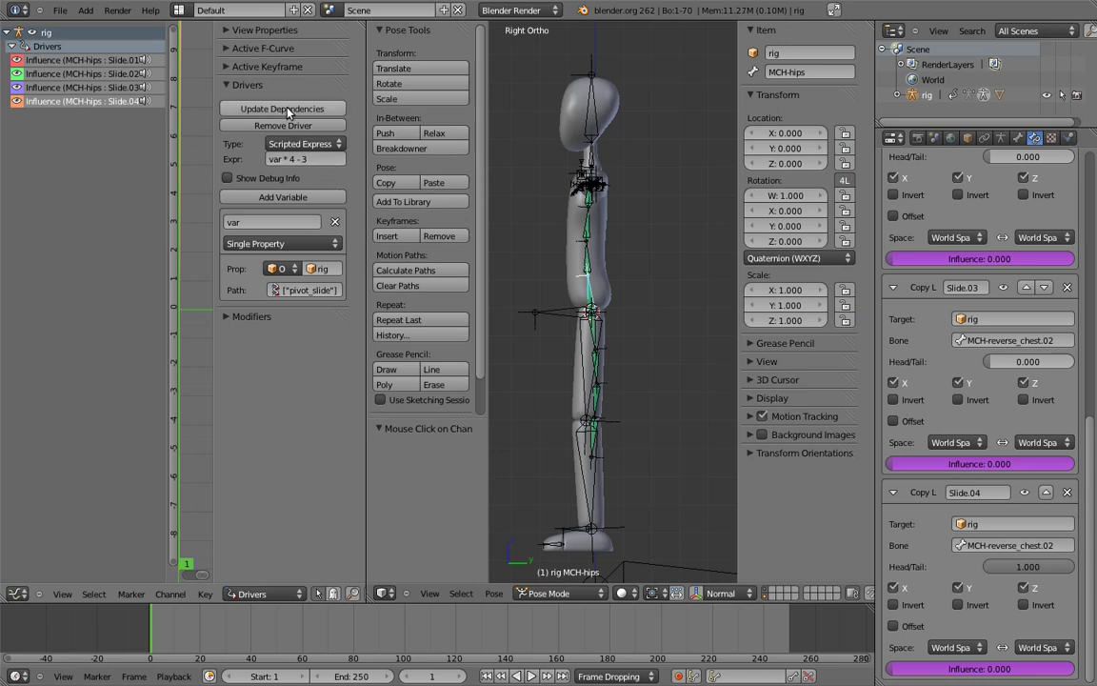
pyautogui.click(124, 87)
pyautogui.click(114, 73)
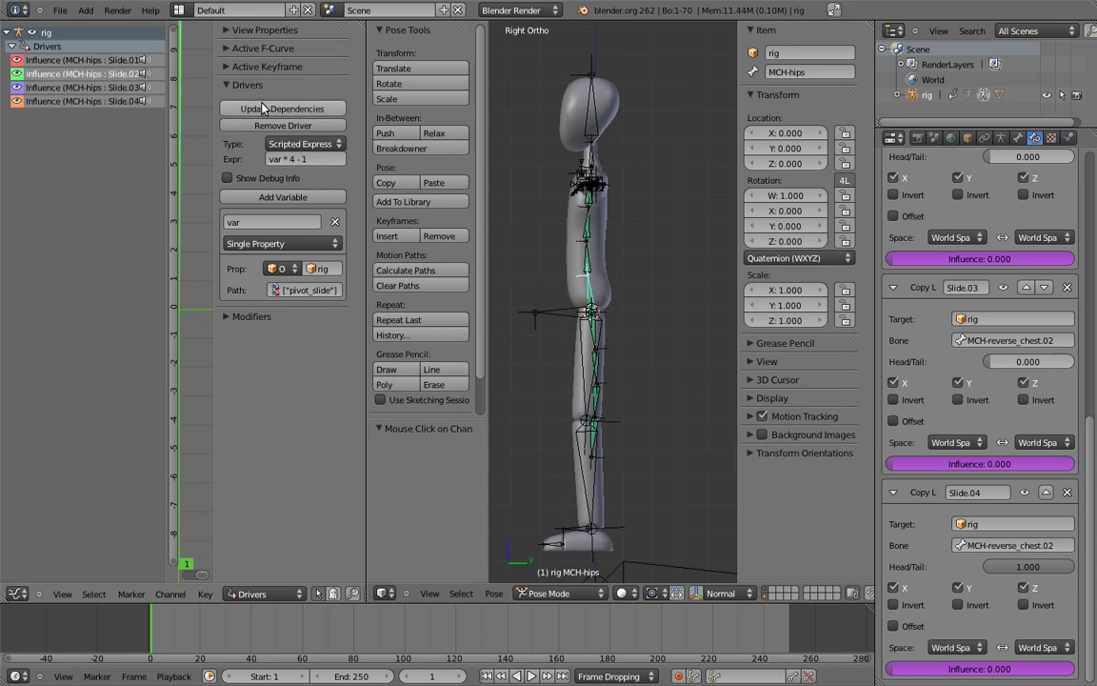
pyautogui.click(112, 99)
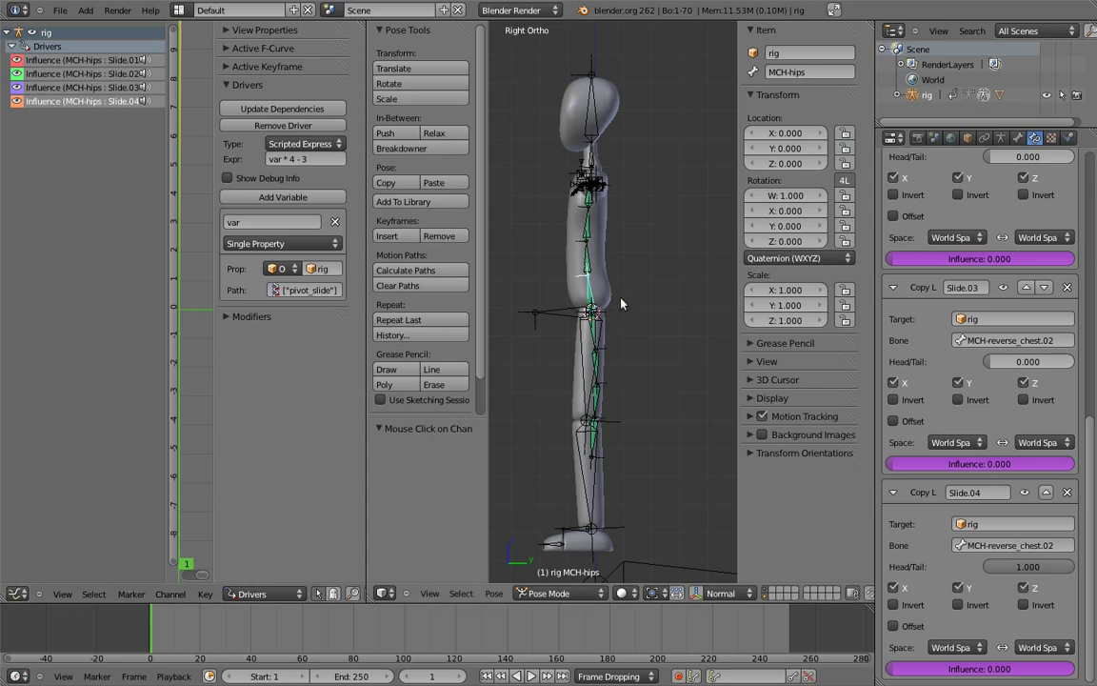
# - Bend the torso back and forth by rotating MCH-ctrl_spine, the bone above it about 122° and MCH-ctrl_chest.02 about -78°
pyautogui.rightClick(585, 317)
pyautogui.moveTo(813, 496); pyautogui.dragTo(757, 502)
pyautogui.keyDown('shift'); pyautogui.moveTo(609, 249); pyautogui.dragTo(565, 256, button='middle'); pyautogui.keyUp('shift')
pyautogui.scroll(-4, 688, 248)
pyautogui.rightClick(687, 318)
pyautogui.press('r')
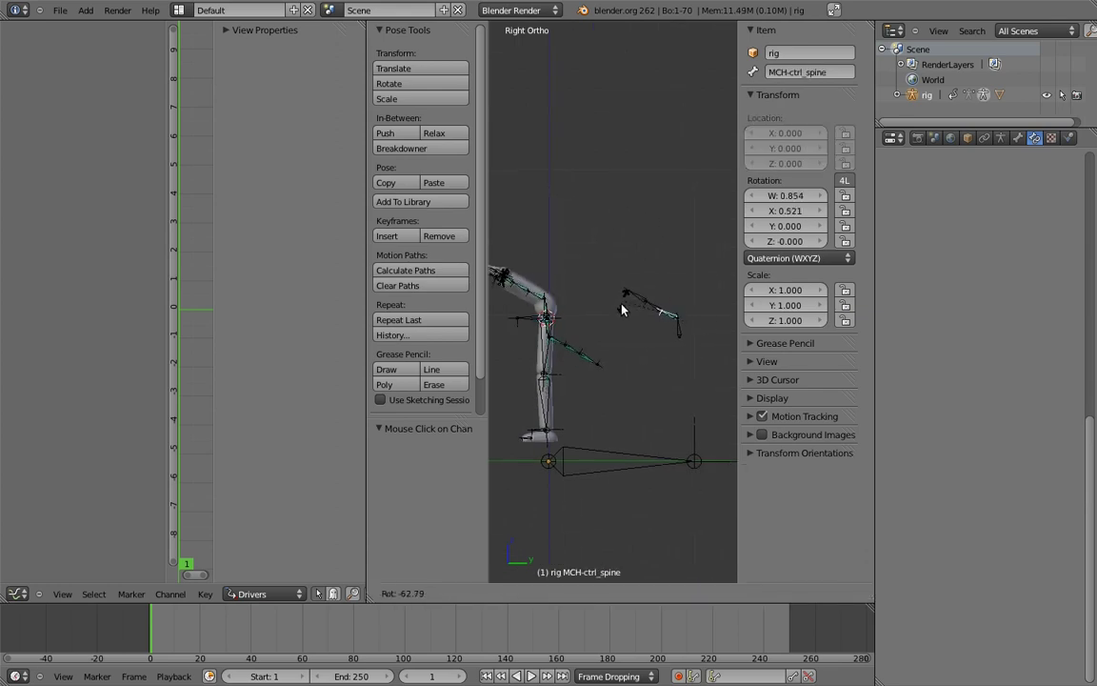
pyautogui.click(625, 308)
pyautogui.rightClick(650, 304)
pyautogui.press('r')
pyautogui.click(712, 314)
pyautogui.rightClick(687, 291)
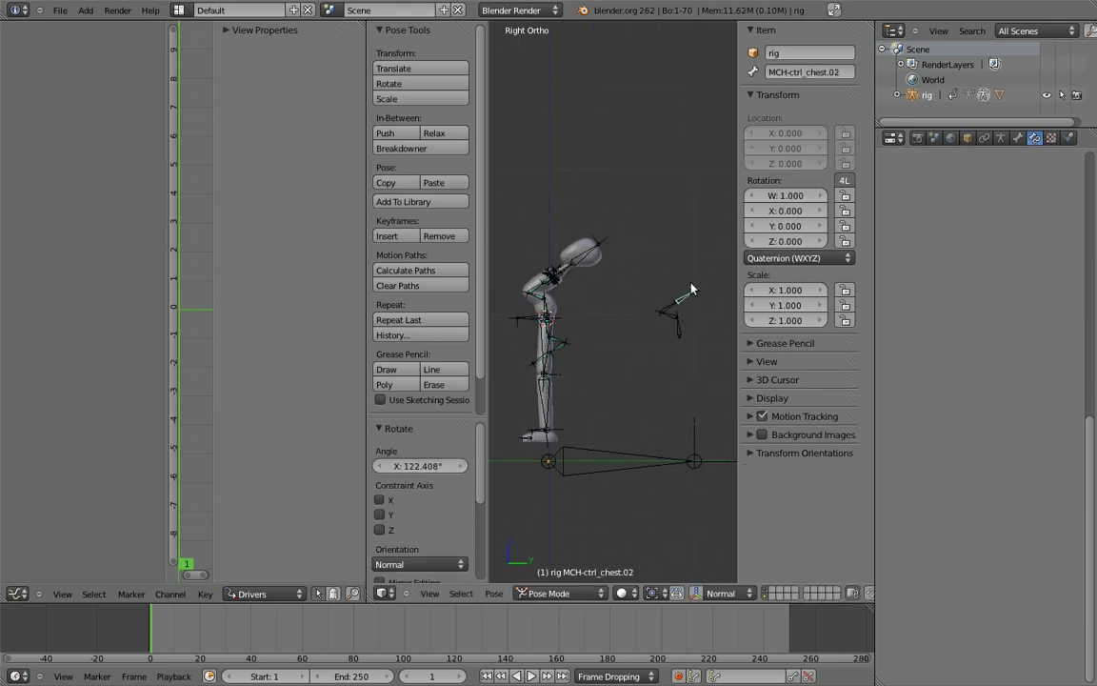
pyautogui.press('r')
pyautogui.click(570, 243)
# - Slide the body bone's pivot_slide property to try the moving pivot, and set it to 0.25
pyautogui.rightClick(522, 315)
pyautogui.moveTo(821, 500); pyautogui.dragTo(862, 499)
pyautogui.click(831, 498)
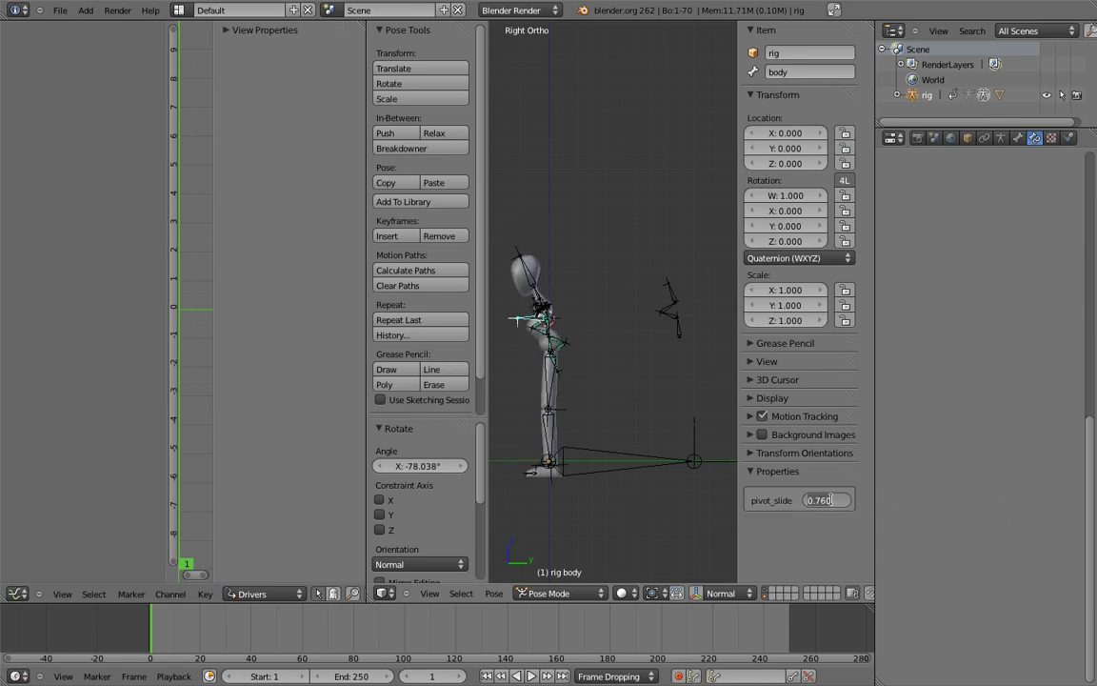
pyautogui.press('BackSpace')
pyautogui.write('0.25')
pyautogui.press('Return')
# - Clear the rotation of all pose bones and merge the Graph Editor area back into the 3D view
pyautogui.press('a')
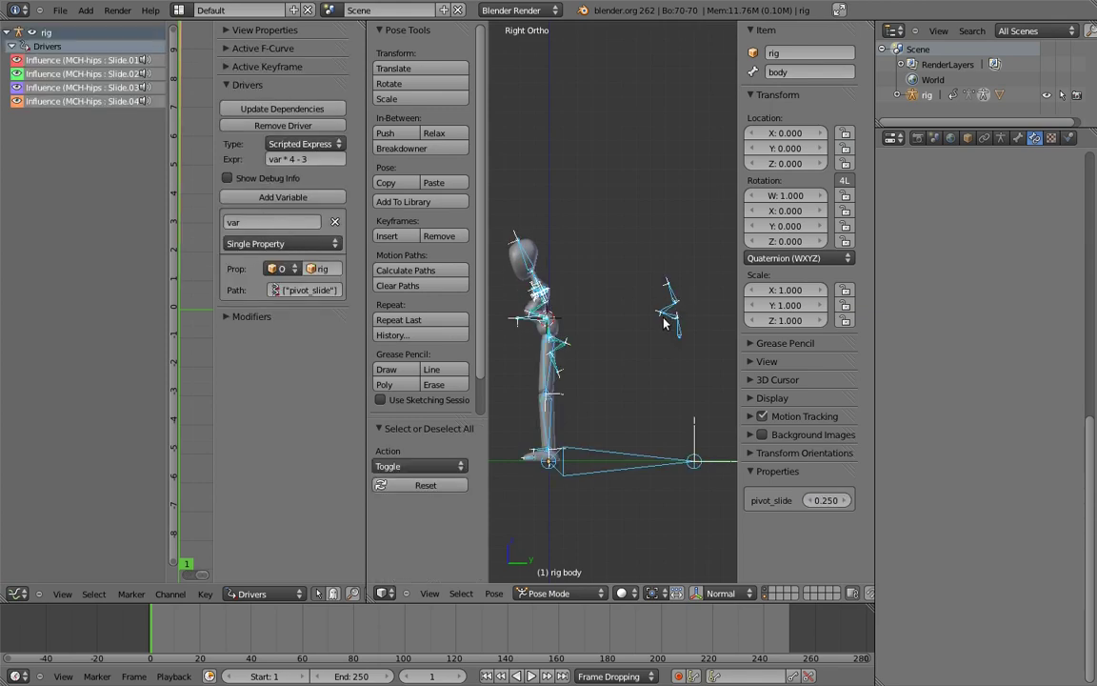
pyautogui.hotkey('alt', 'r')
pyautogui.press('a')
pyautogui.keyDown('shift'); pyautogui.moveTo(617, 281); pyautogui.dragTo(624, 281, button='middle'); pyautogui.keyUp('shift')
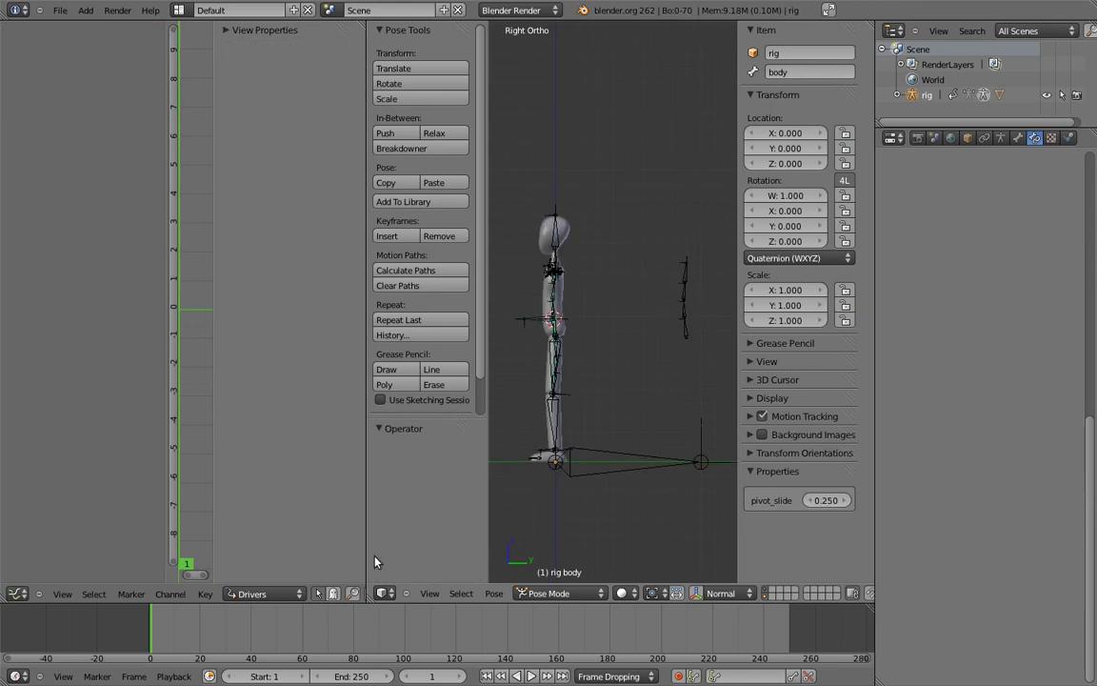
pyautogui.moveTo(369, 597); pyautogui.dragTo(318, 587)
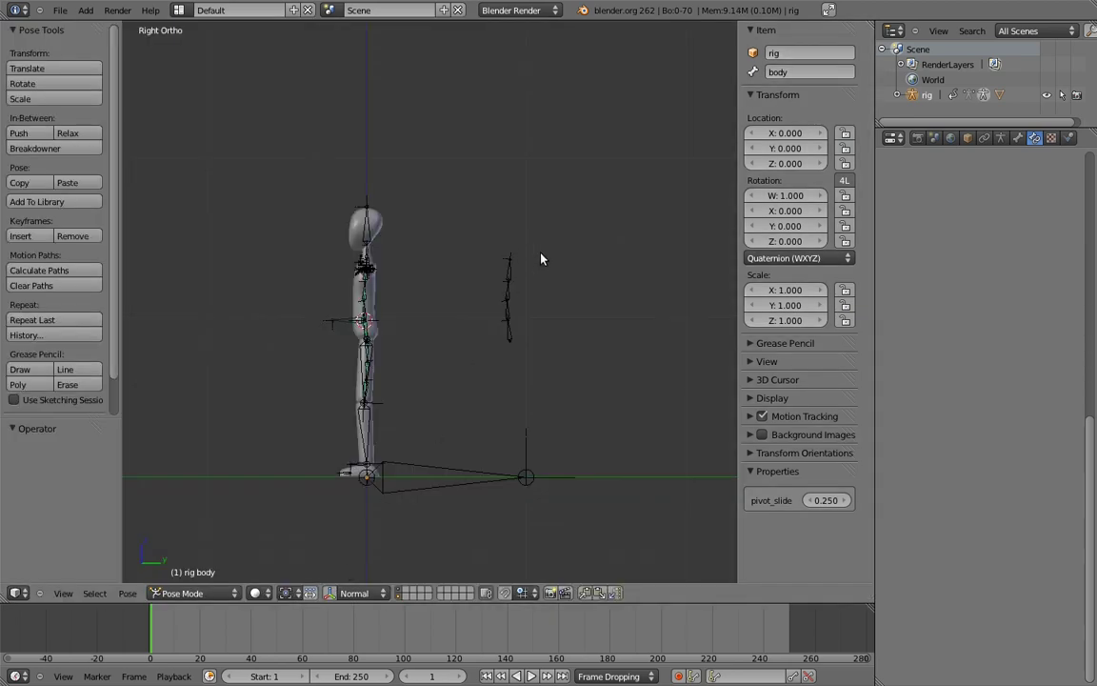
# - In Edit Mode, extrude a 0.07 long bone straight up along Z from the head of MCH-ctrl_hips
pyautogui.scroll(6, 569, 285)
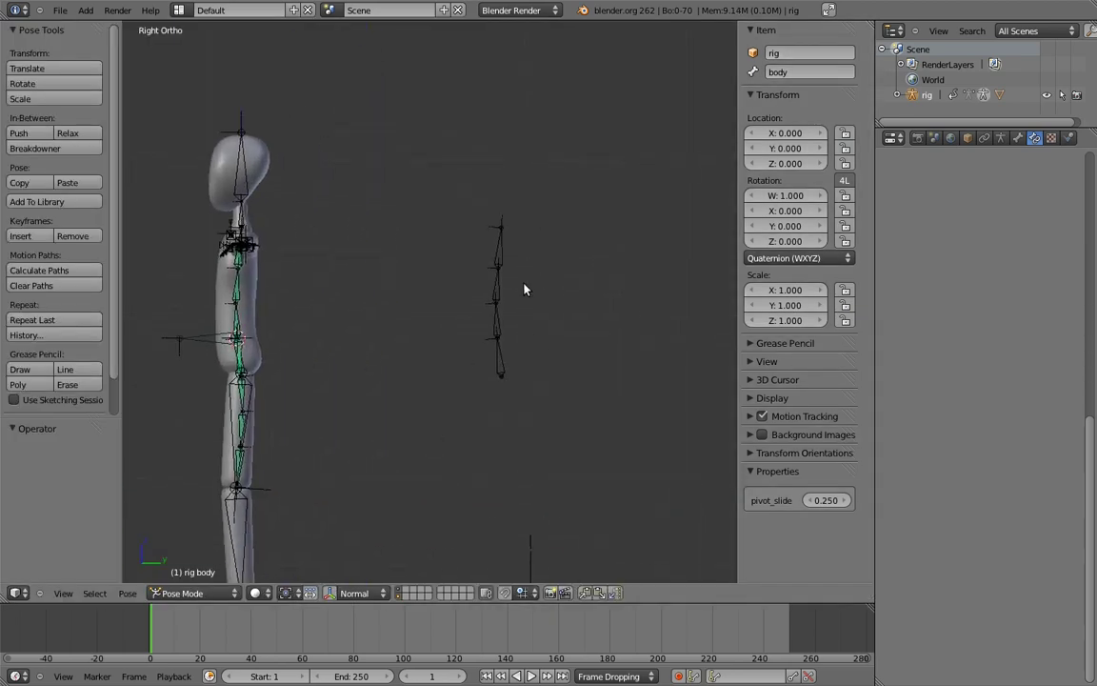
pyautogui.keyDown('shift'); pyautogui.moveTo(575, 333); pyautogui.dragTo(514, 305, button='middle'); pyautogui.keyUp('shift')
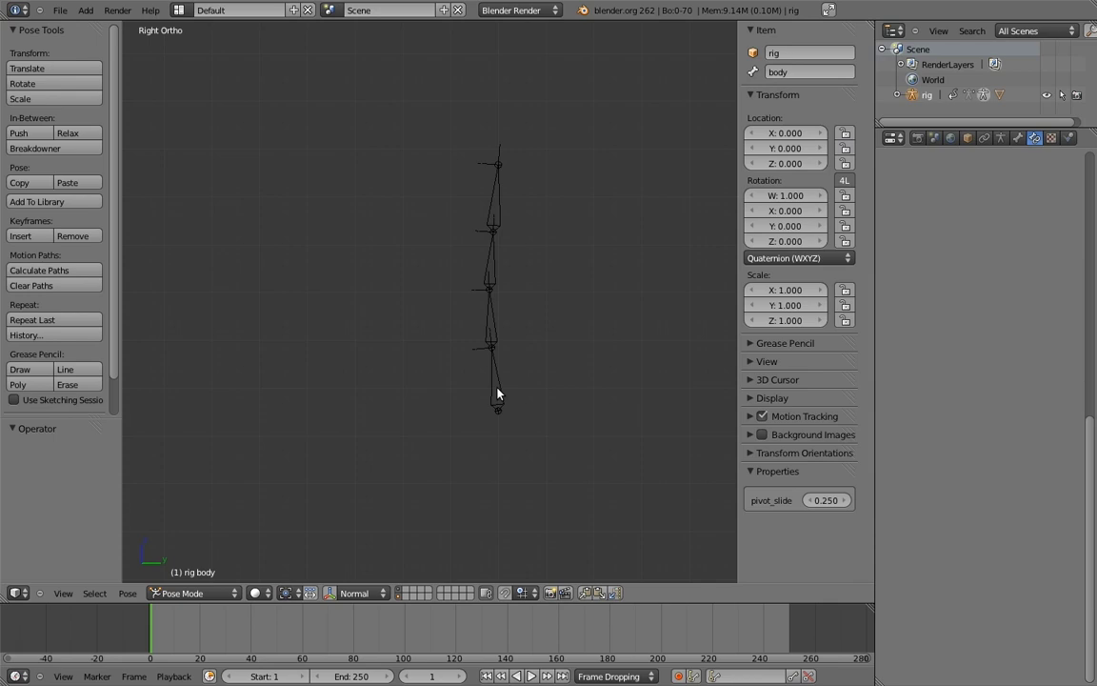
pyautogui.rightClick(497, 384)
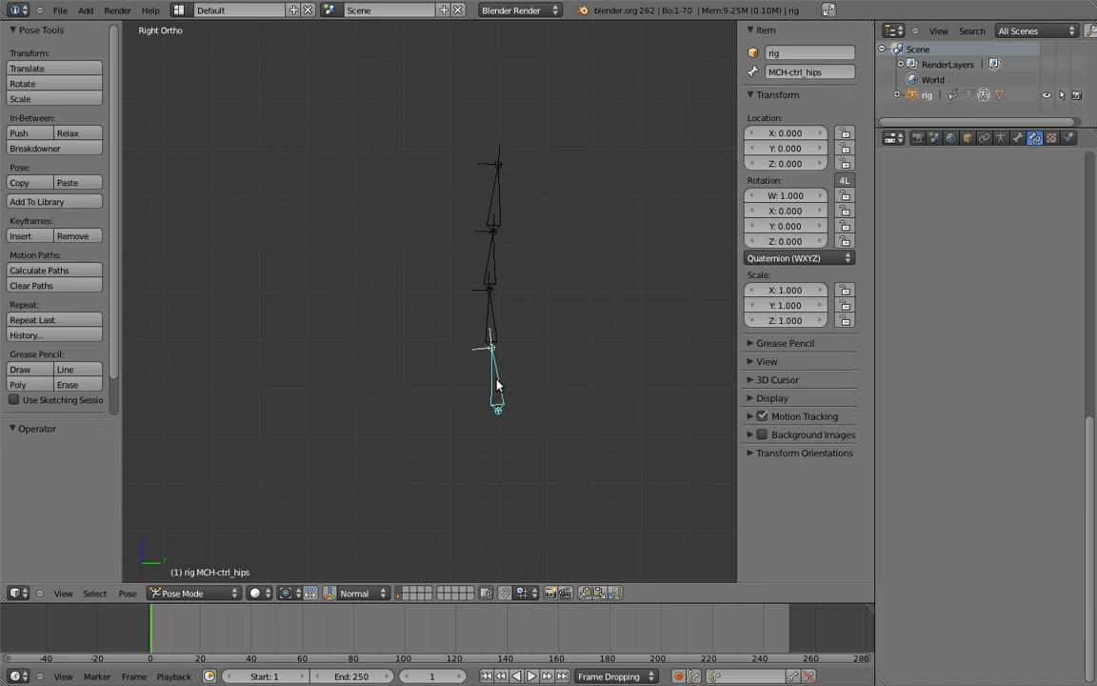
pyautogui.press('Tab')
pyautogui.rightClick(497, 410)
pyautogui.scroll(3, 558, 301)
pyautogui.keyDown('shift'); pyautogui.moveTo(528, 352); pyautogui.dragTo(525, 382, button='middle'); pyautogui.keyUp('shift')
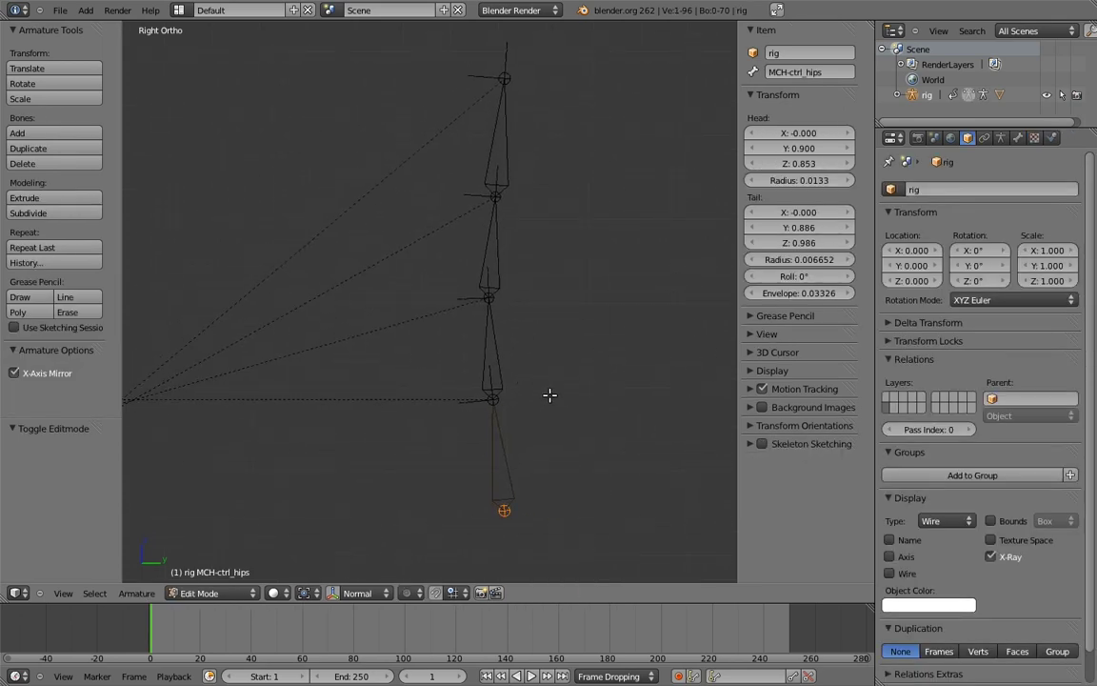
pyautogui.press('e')
pyautogui.press('z')
pyautogui.click(551, 359)
# - Extrude 0.06 long vertical bones along Z from the tails of MCH-ctrl_hips, MCH-ctrl_spine and the lower chest control bone
pyautogui.rightClick(497, 385)
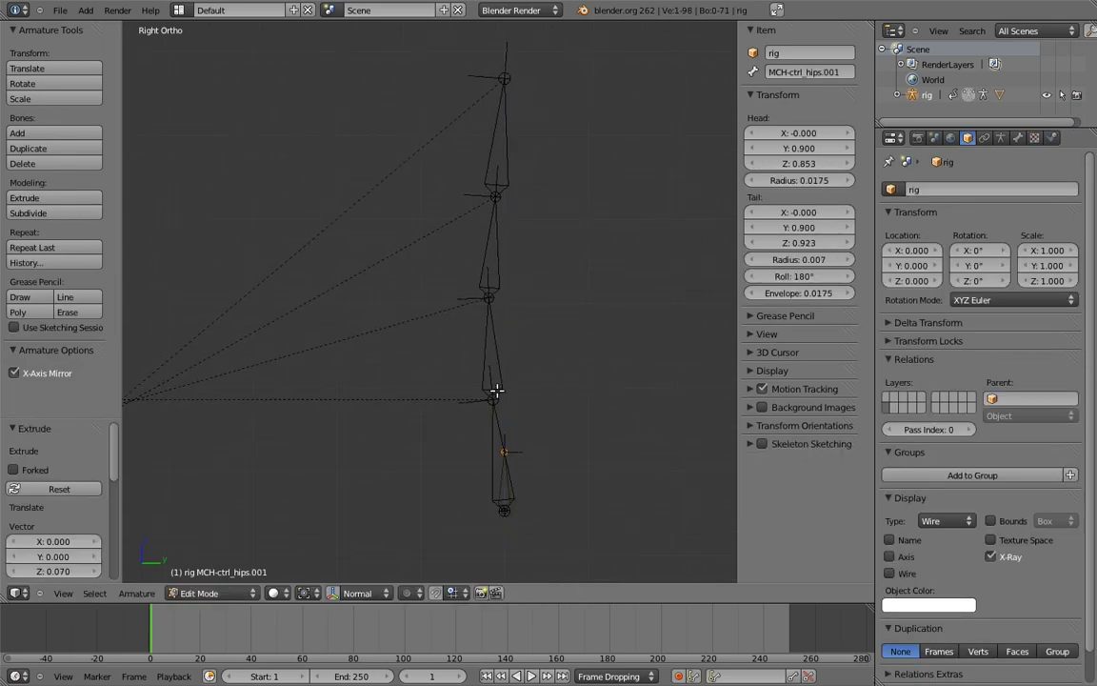
pyautogui.press('e')
pyautogui.press('z')
pyautogui.click(557, 319)
pyautogui.keyDown('shift'); pyautogui.scroll(1, 514, 304); pyautogui.keyUp('shift')
pyautogui.rightClick(489, 318)
pyautogui.press('e')
pyautogui.press('z')
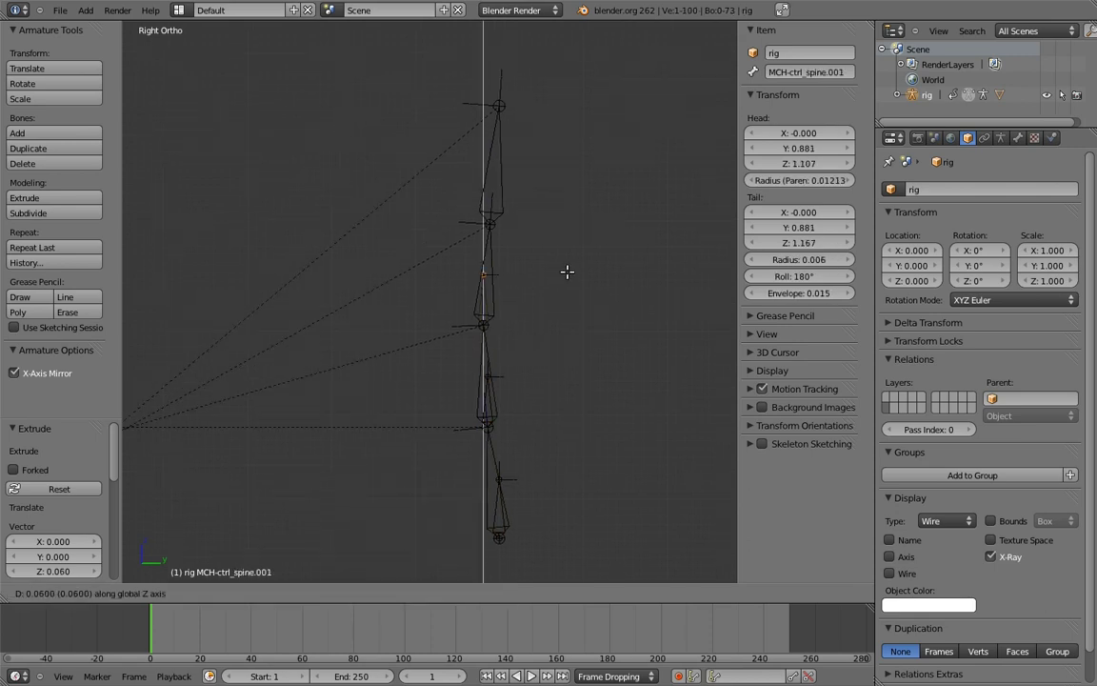
pyautogui.click(548, 246)
pyautogui.rightClick(489, 224)
pyautogui.press('e')
pyautogui.press('z')
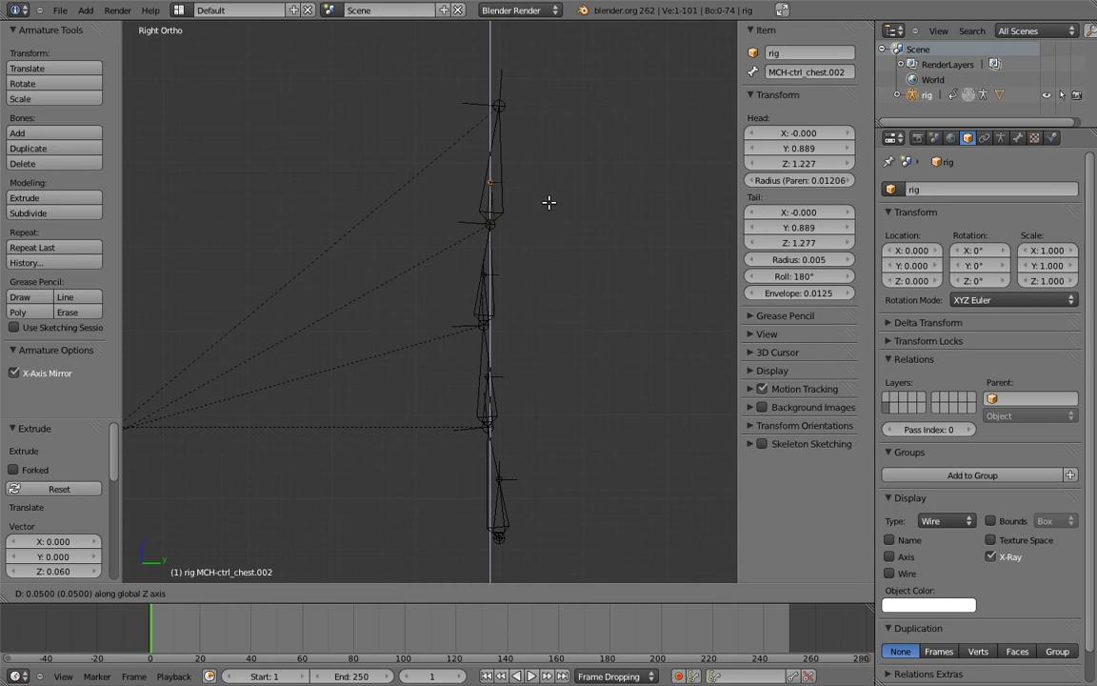
pyautogui.click(549, 212)
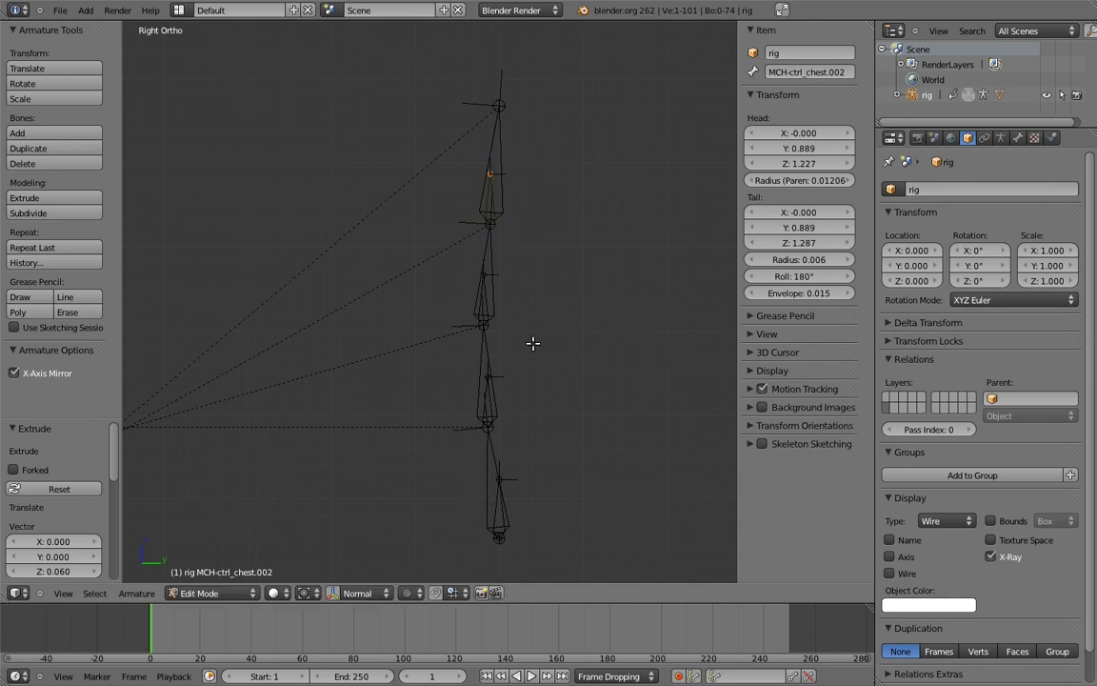
# - Lower the tail of MCH-ctrl_hips.001 by 0.01 along Z
pyautogui.rightClick(499, 496)
pyautogui.press('e')
pyautogui.press('z')
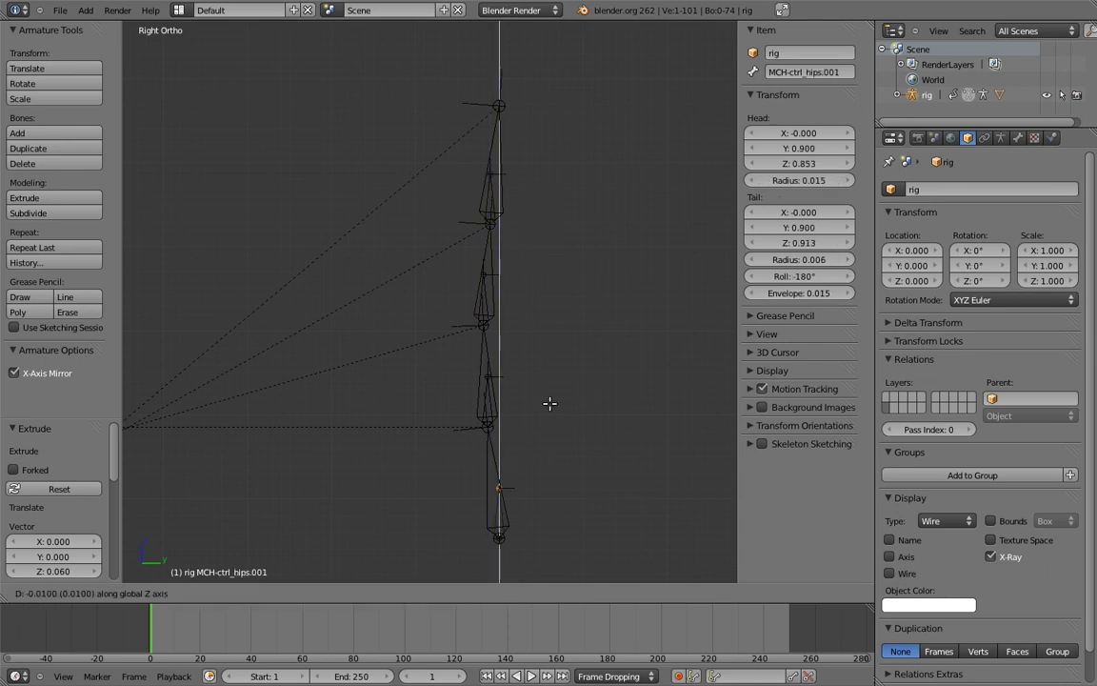
pyautogui.click(549, 404)
# - Roll the MCH-ctrl_hips.001 and MCH-ctrl_hips.002 bones by 180 degrees
pyautogui.rightClick(497, 514)
pyautogui.hotkey('ctrl', 'r')
pyautogui.write('180')
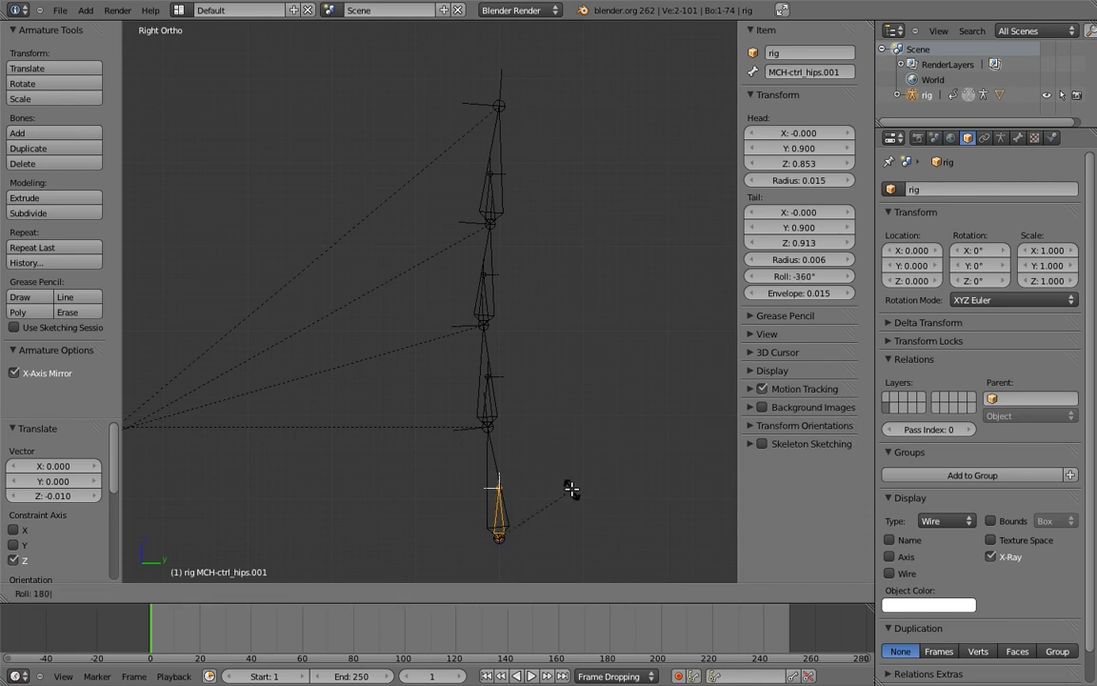
pyautogui.press('Return')
pyautogui.rightClick(489, 392)
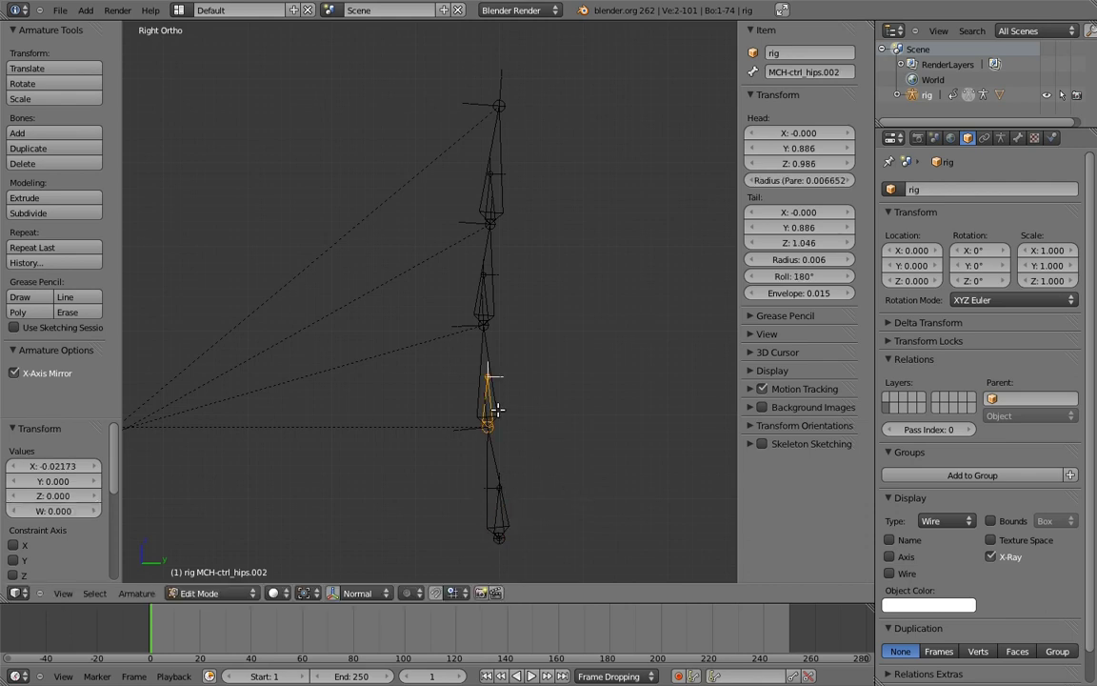
pyautogui.hotkey('ctrl', 'r')
pyautogui.write('180')
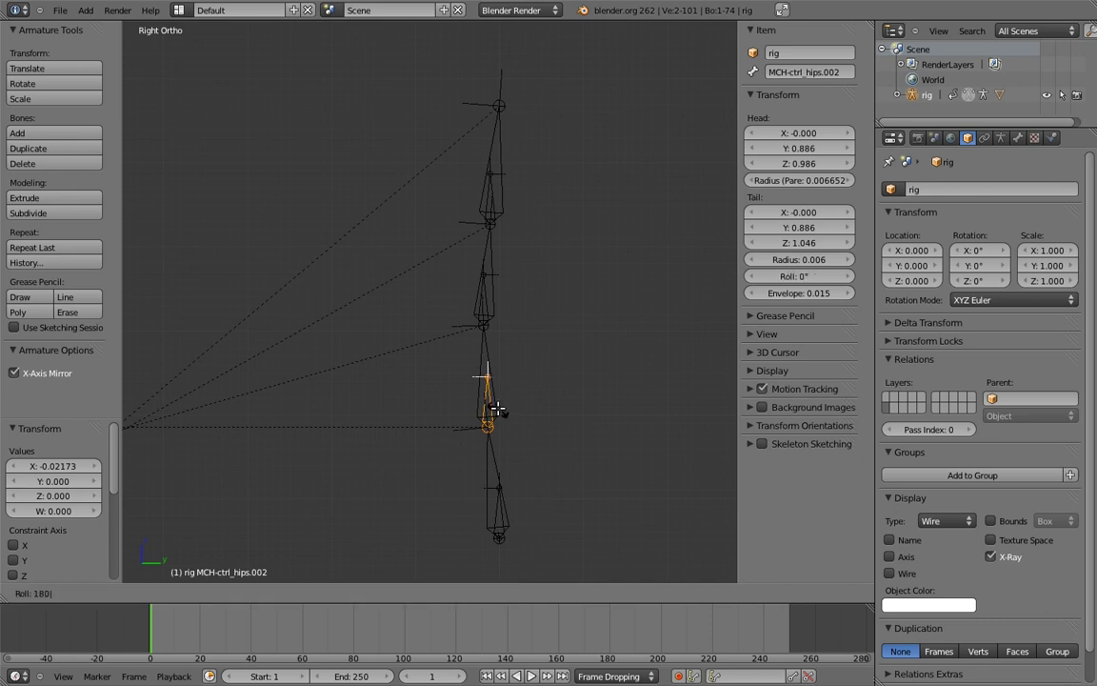
pyautogui.press('Return')
# - Roll the MCH-ctrl_spine.001 and MCH-ctrl_chest.002 bones by 180 degrees
pyautogui.rightClick(486, 301)
pyautogui.hotkey('ctrl', 'r')
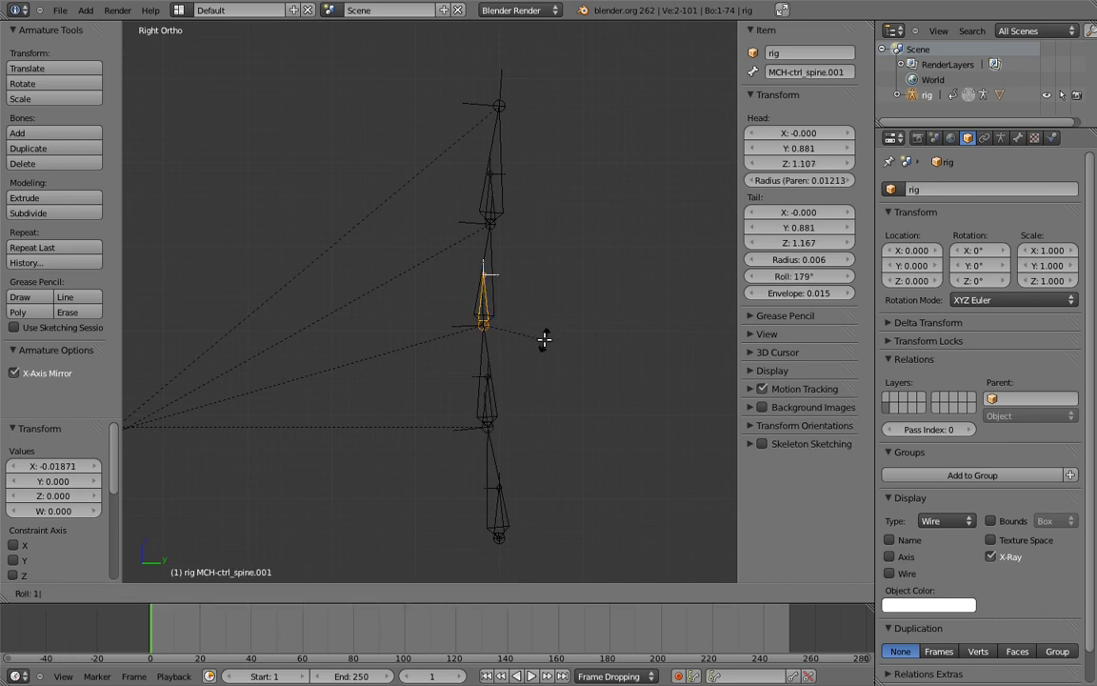
pyautogui.click(535, 324)
pyautogui.rightClick(489, 205)
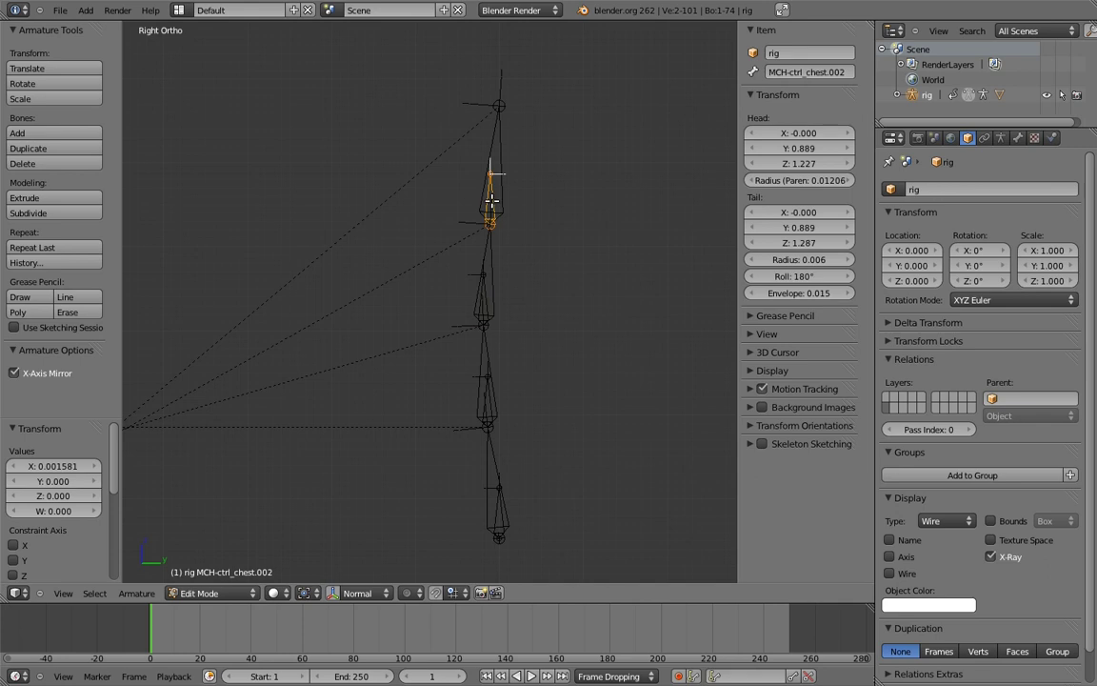
pyautogui.hotkey('ctrl', 'r')
pyautogui.write('180')
pyautogui.press('Return')
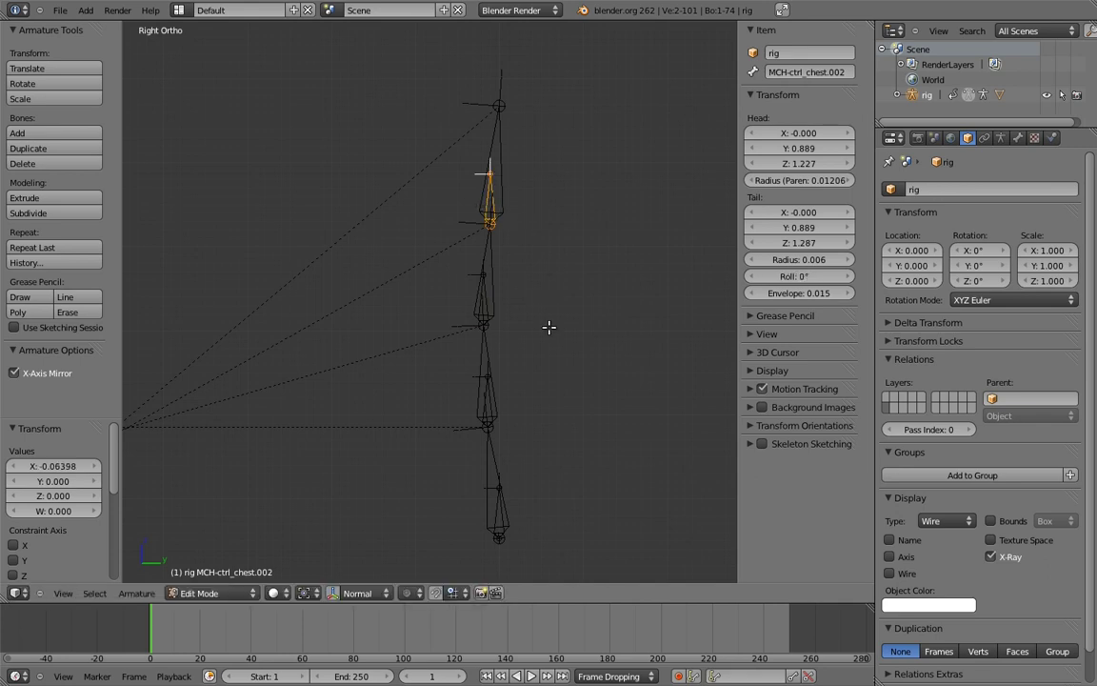
# - Rename the lowest upright bone, MCH-ctrl_hips.001, as MCH-ctrl_hips_parent
pyautogui.rightClick(497, 514)
pyautogui.click(790, 71)
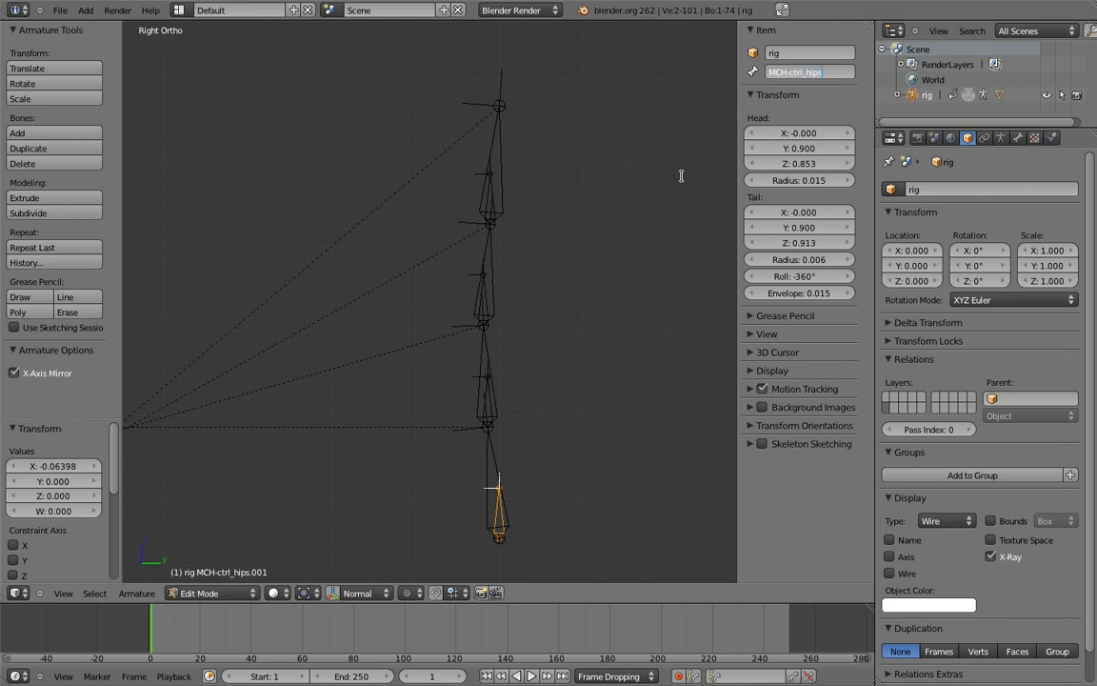
pyautogui.press('Return')
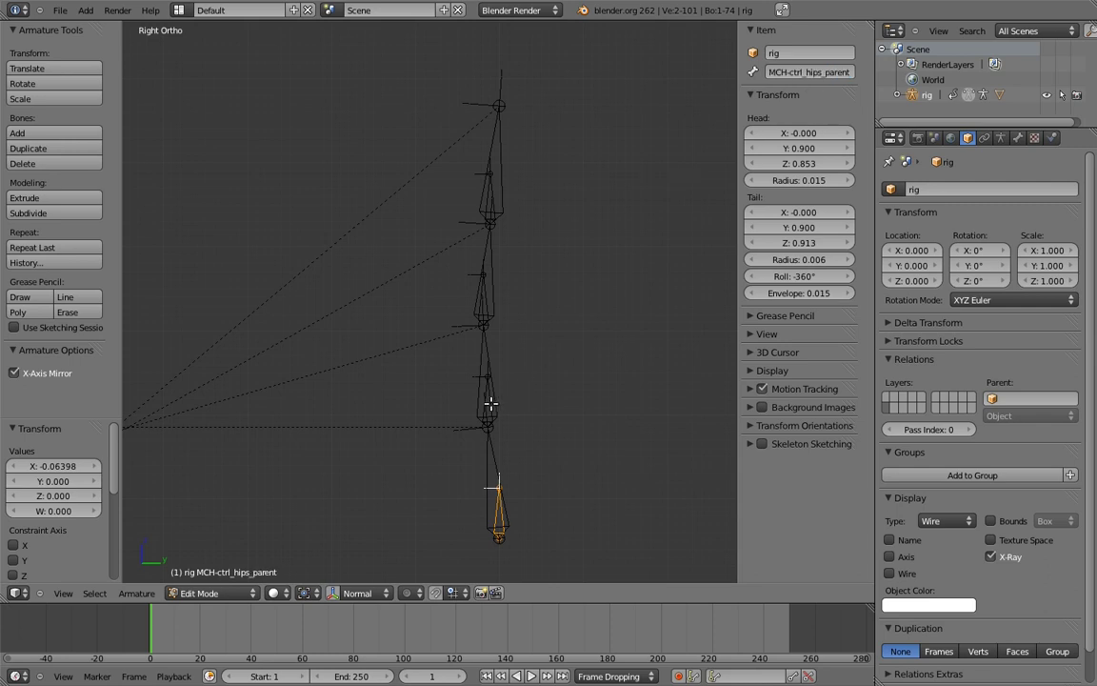
# - Rename the upright bone MCH-ctrl_hips.002 as MCH-ctrl_spine_parent
pyautogui.rightClick(490, 401)
pyautogui.click(803, 73)
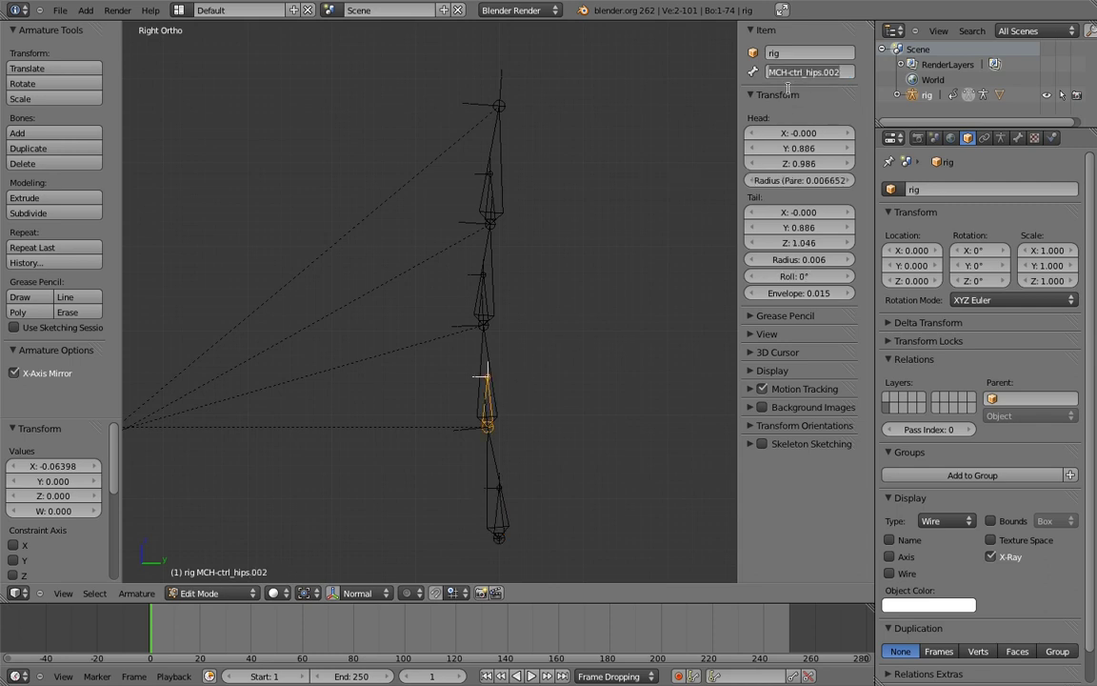
pyautogui.rightClick(484, 351)
pyautogui.rightClick(486, 349)
pyautogui.rightClick(486, 386)
pyautogui.click(807, 72)
pyautogui.write('MCH-ctrl_spine')
pyautogui.press('Return')
# - Rename the upright bone MCH-ctrl_spine.001 as MCH-ctrl_chest_parent.01
pyautogui.rightClick(497, 278)
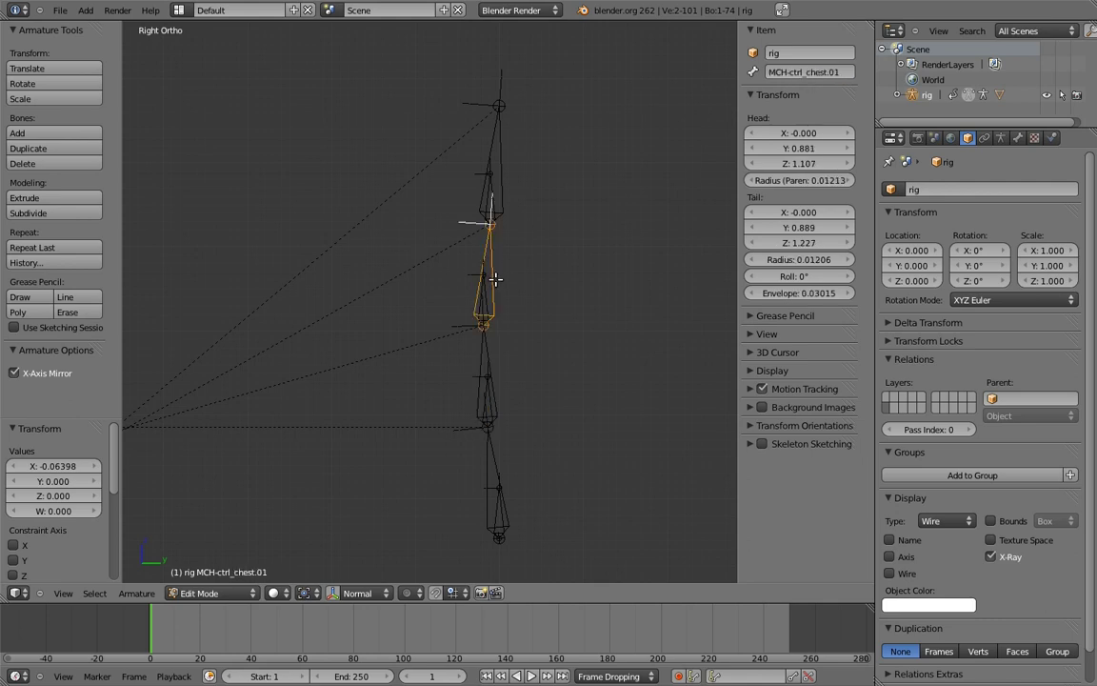
pyautogui.rightClick(502, 262)
pyautogui.click(789, 73)
pyautogui.write('MCH-ctrl_chest.01')
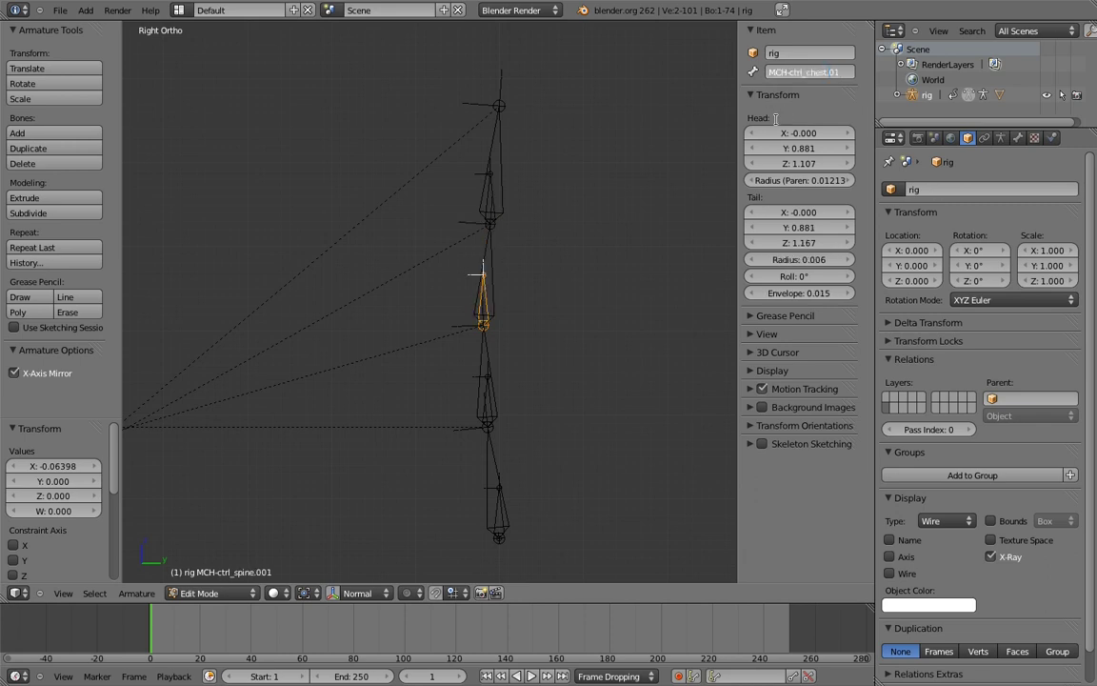
pyautogui.write('_parent')
pyautogui.press('Return')
# - Rename the upright bone MCH-ctrl_chest.002 as MCH-ctrl_chest_parent.02
pyautogui.rightClick(456, 162)
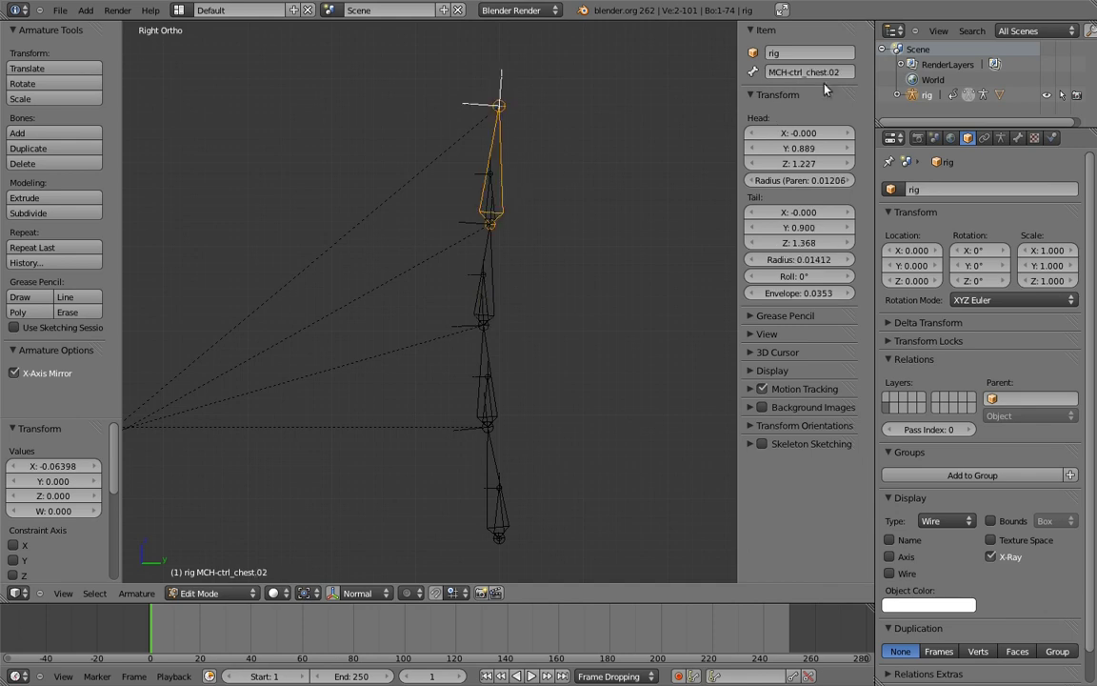
pyautogui.rightClick(498, 196)
pyautogui.click(831, 70)
pyautogui.write('MCH-ctrl_chest.02')
pyautogui.write('_parent')
pyautogui.press('Return')
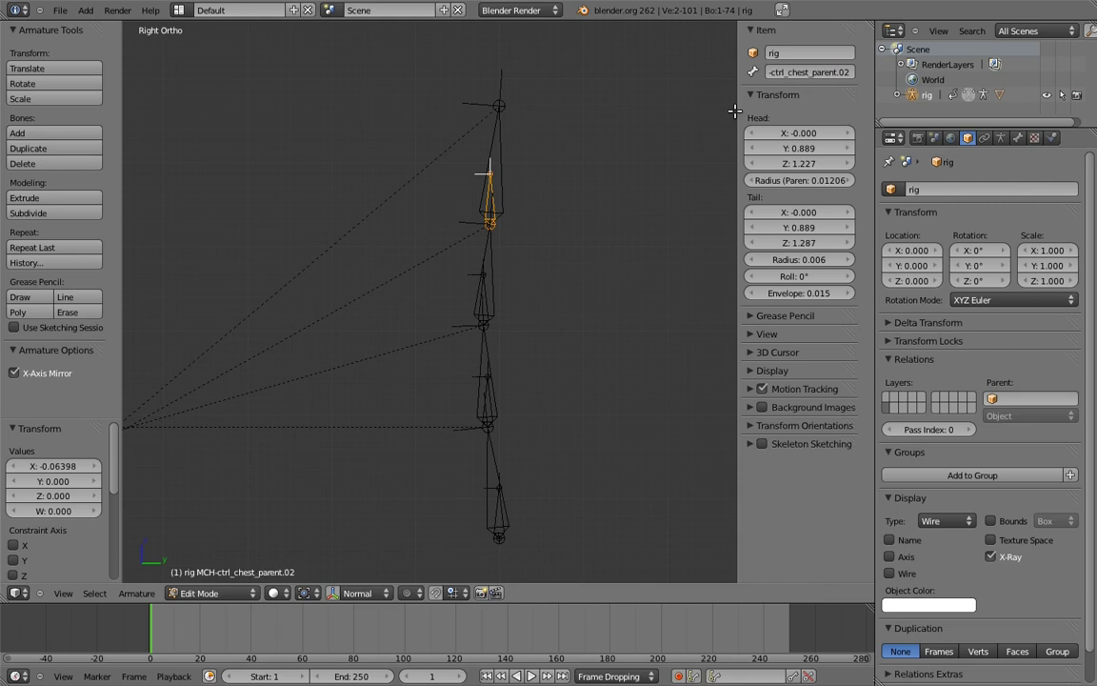
# - Parent MCH-ctrl_hips to MCH-ctrl_hips_parent and MCH-ctrl_spine to MCH-ctrl_spine_parent with Keep Offset
pyautogui.keyDown('shift'); pyautogui.moveTo(541, 409); pyautogui.dragTo(553, 359, button='middle'); pyautogui.keyUp('shift')
pyautogui.rightClick(510, 460)
pyautogui.hotkey('ctrl', 'p')
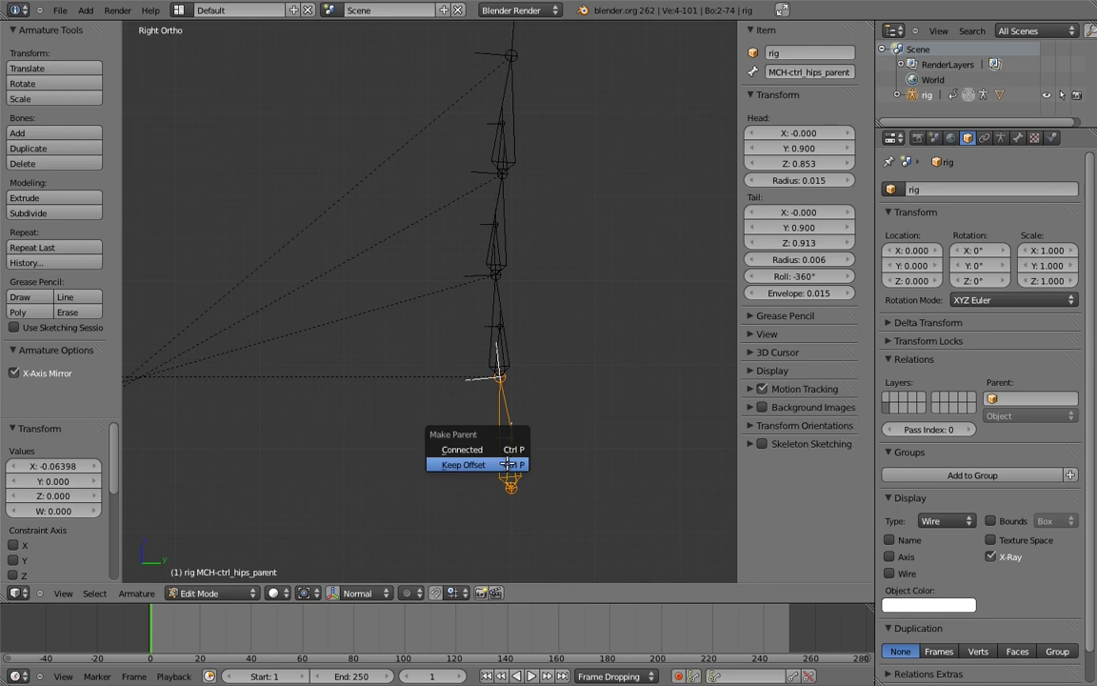
pyautogui.click(457, 417)
pyautogui.rightClick(505, 302)
pyautogui.rightClick(499, 355)
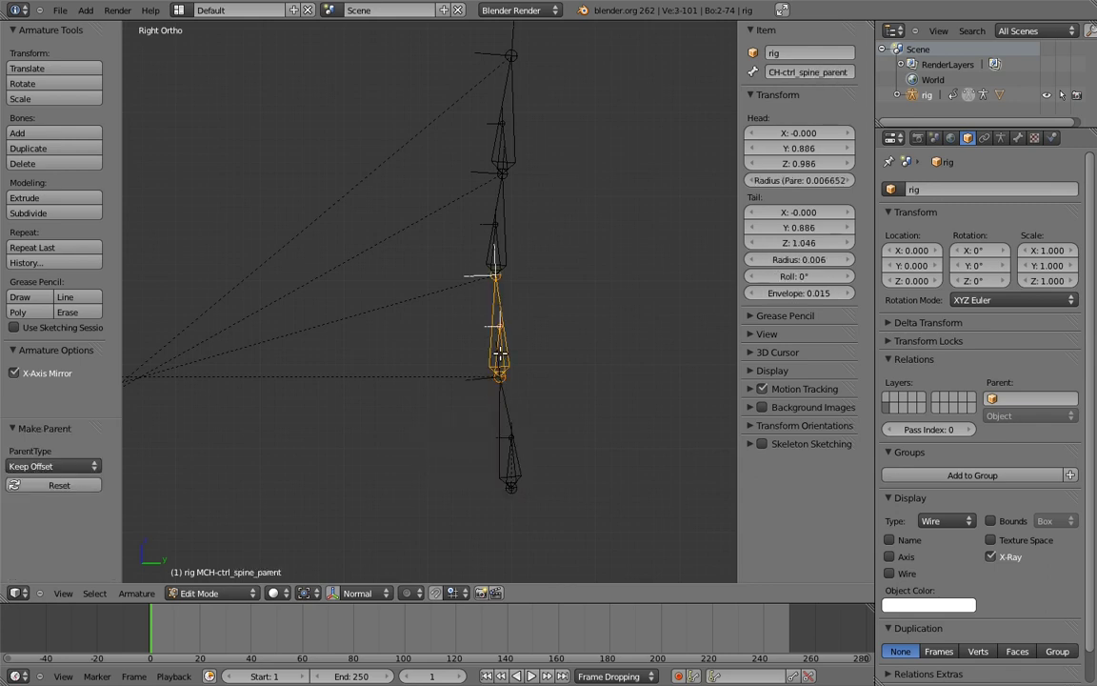
pyautogui.hotkey('ctrl', 'p')
pyautogui.click(499, 354)
# - Parent MCH-ctrl_chest.01 and MCH-ctrl_chest.02 to their matching MCH-ctrl_chest_parent bones with Keep Offset
pyautogui.rightClick(497, 251)
pyautogui.rightClick(497, 250)
pyautogui.hotkey('ctrl', 'p')
pyautogui.click(497, 251)
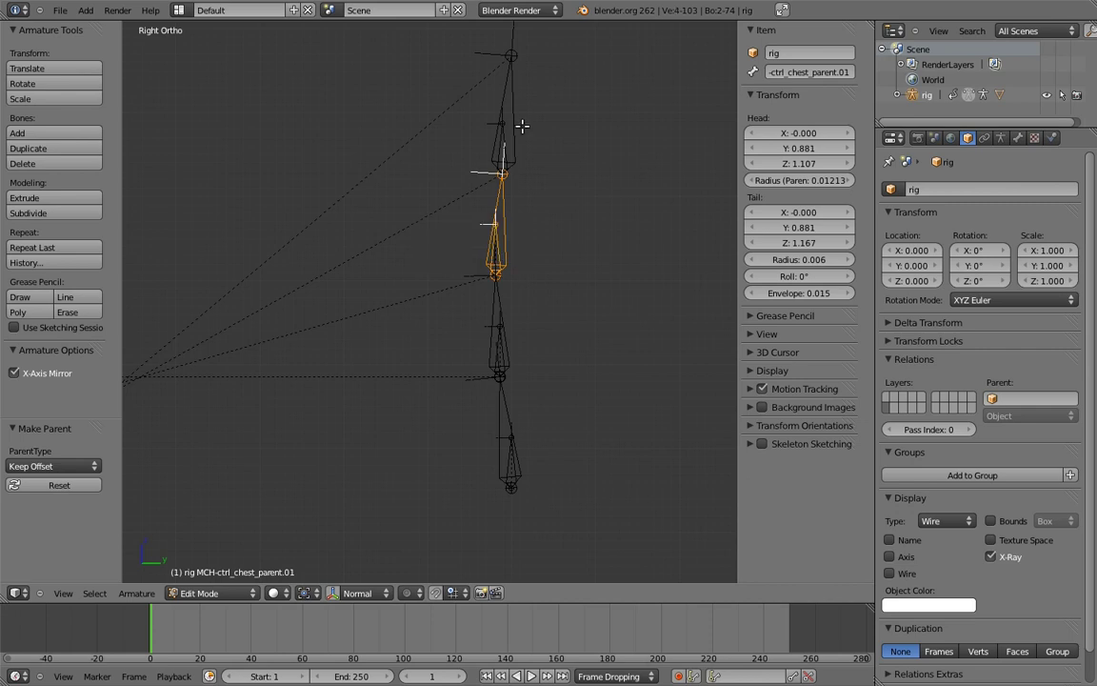
pyautogui.rightClick(505, 147)
pyautogui.rightClick(506, 148)
pyautogui.hotkey('ctrl', 'p')
pyautogui.click(506, 150)
# - Test the hierarchy in Pose Mode by rotating the hips and spine control bones and their parent bones
pyautogui.scroll(-3, 527, 252)
pyautogui.hotkey('ctrl', 'Tab')
pyautogui.rightClick(486, 441)
pyautogui.press('r')
pyautogui.click(523, 414)
pyautogui.rightClick(525, 410)
pyautogui.press('r')
pyautogui.click(547, 431)
pyautogui.rightClick(592, 411)
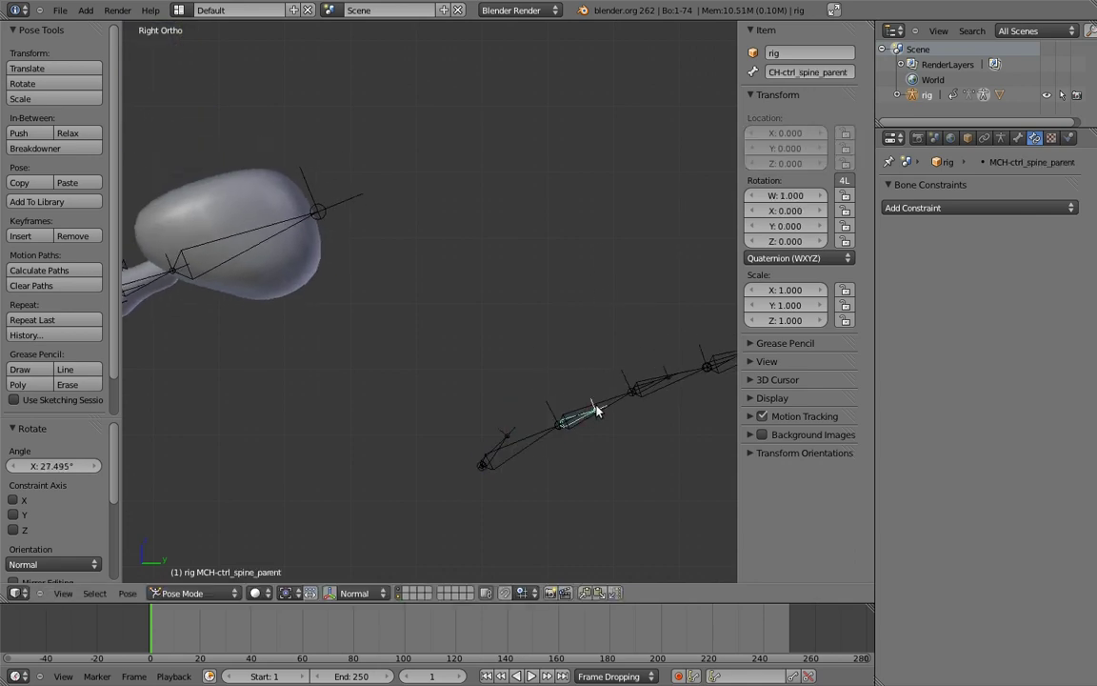
pyautogui.press('r')
pyautogui.click(628, 390)
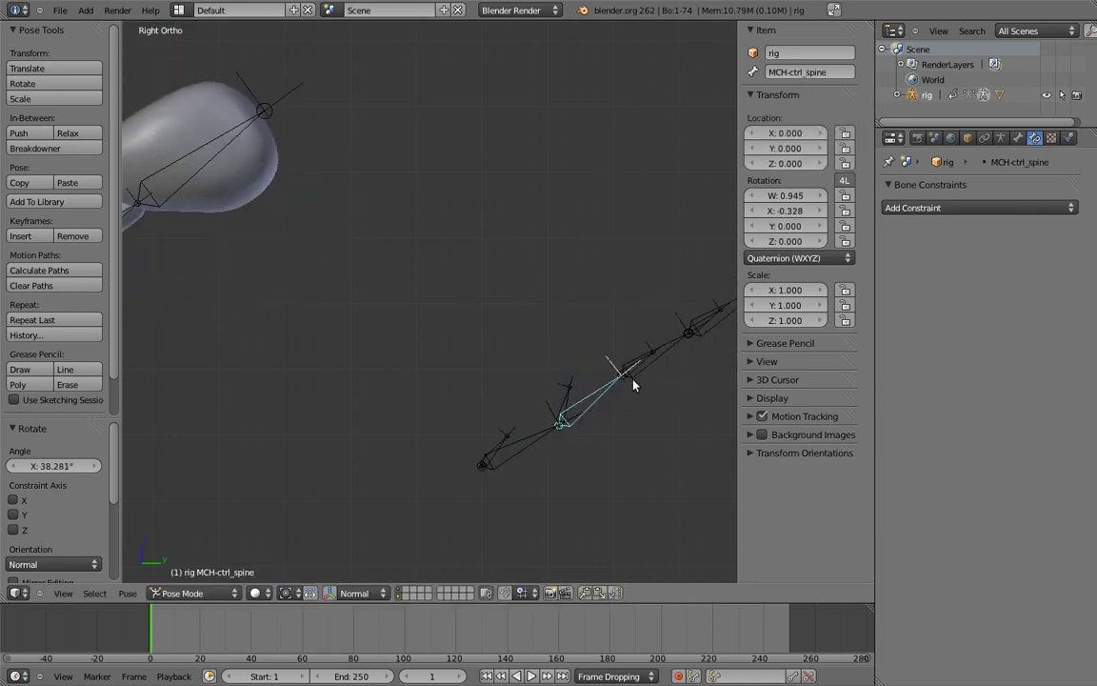
# - Test-rotate MCH-ctrl_chest.01 and MCH-ctrl_chest.02 together with their upright parent bones
pyautogui.rightClick(646, 350)
pyautogui.press('r')
pyautogui.click(608, 309)
pyautogui.rightClick(607, 309)
pyautogui.press('r')
pyautogui.click(700, 308)
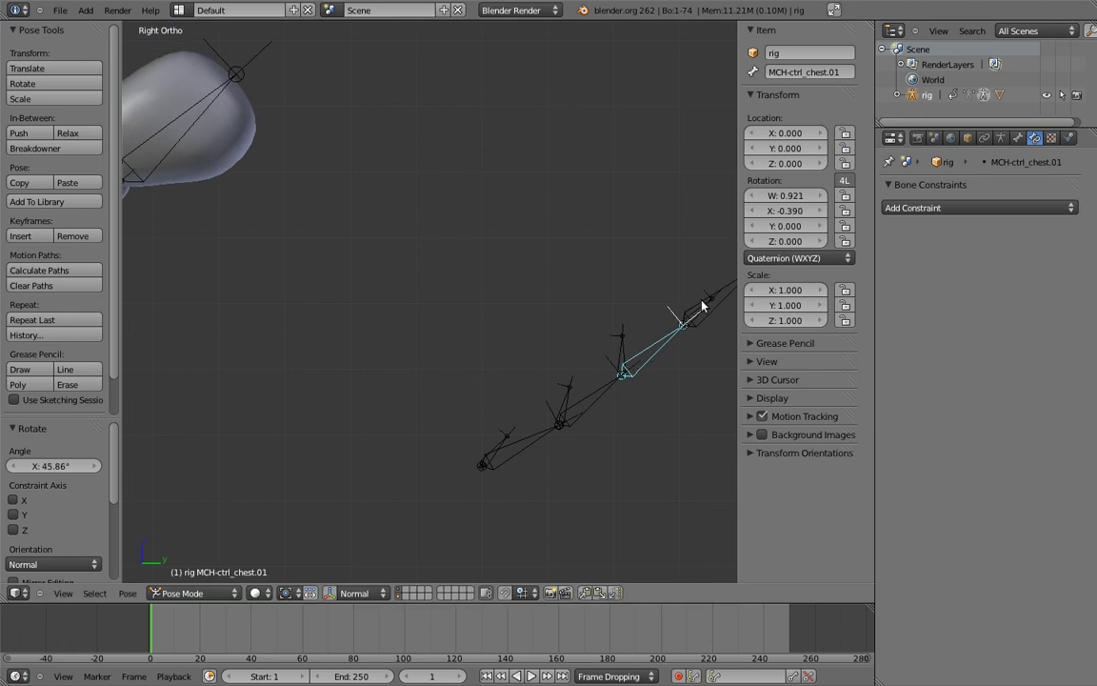
pyautogui.rightClick(700, 308)
pyautogui.press('r')
pyautogui.click(649, 286)
pyautogui.rightClick(687, 261)
pyautogui.press('r')
pyautogui.click(724, 311)
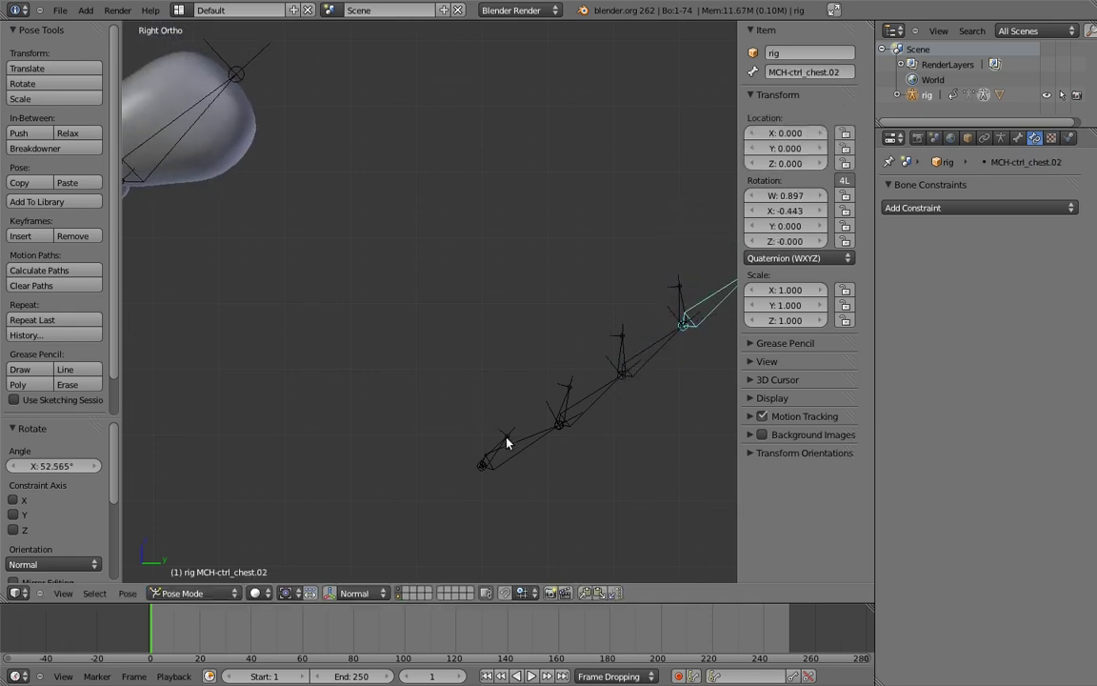
# - Test-rotate the four upright parent bones one after another, from the hips up to the upper chest
pyautogui.rightClick(507, 425)
pyautogui.press('r')
pyautogui.click(491, 381)
pyautogui.rightClick(535, 367)
pyautogui.press('r')
pyautogui.click(525, 356)
pyautogui.rightClick(549, 304)
pyautogui.press('r')
pyautogui.click(538, 240)
pyautogui.rightClick(524, 237)
pyautogui.press('r')
pyautogui.click(522, 237)
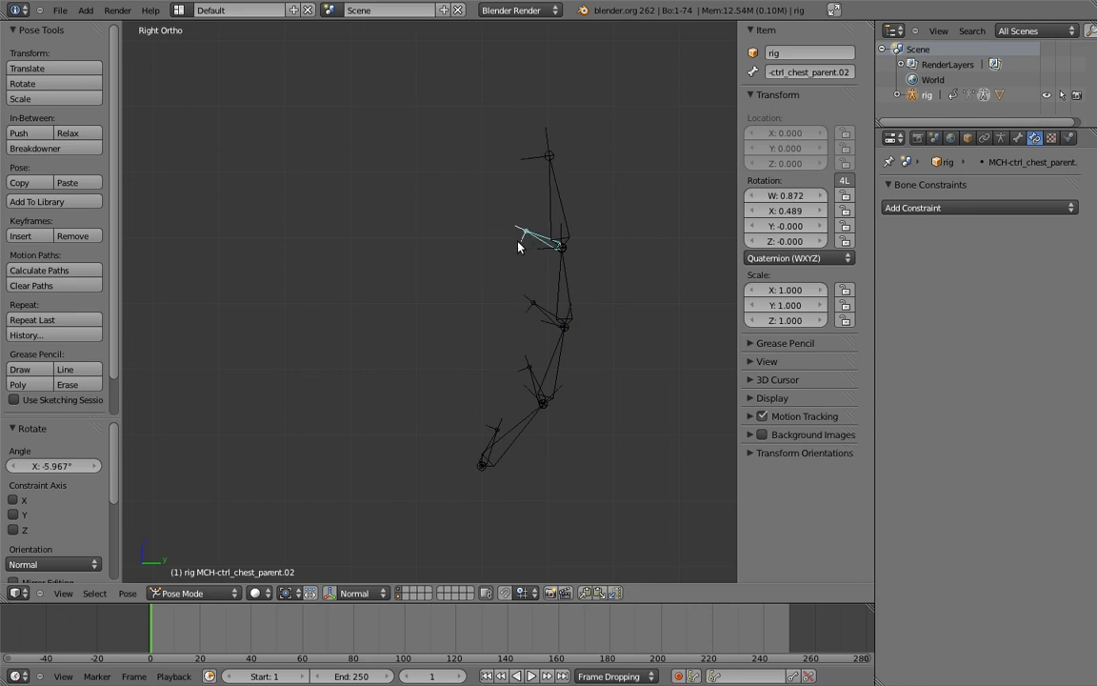
# - Clear the test rotations of the whole torso control chain
pyautogui.press('a')
pyautogui.press('a')
pyautogui.hotkey('alt', 'r')
pyautogui.press('a')
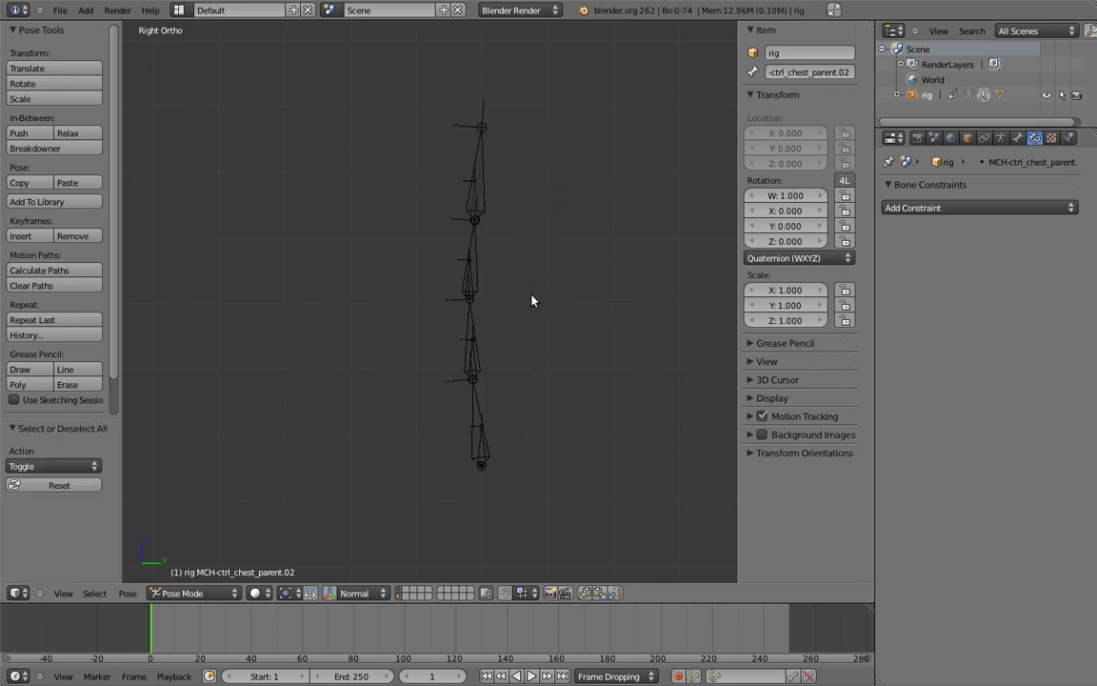
# - In Edit Mode, duplicate MCH-ctrl_hips_parent 0.19 along Y
pyautogui.rightClick(480, 452)
pyautogui.press('Tab')
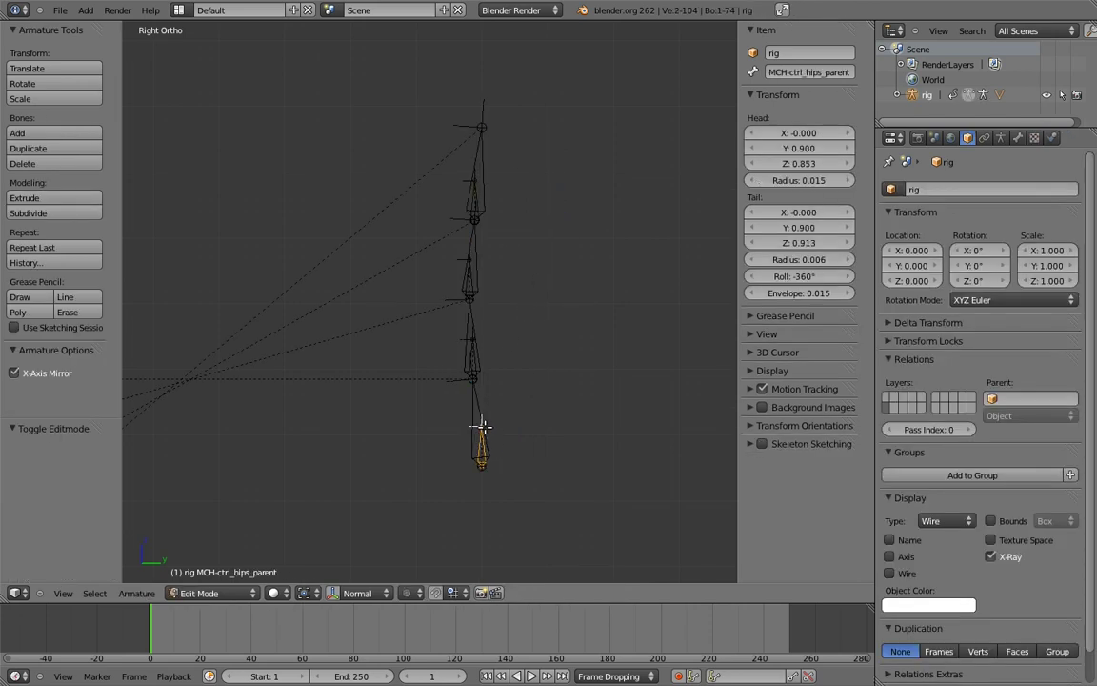
pyautogui.hotkey('shift', 'd')
pyautogui.press('y')
pyautogui.click(610, 445)
# - Duplicate the offset bone upward along Z by 0.22, and duplicate that copy another 0.22 along Z
pyautogui.hotkey('shift', 'd')
pyautogui.press('z')
pyautogui.click(638, 310)
pyautogui.hotkey('shift', 'd')
pyautogui.press('z')
pyautogui.click(646, 200)
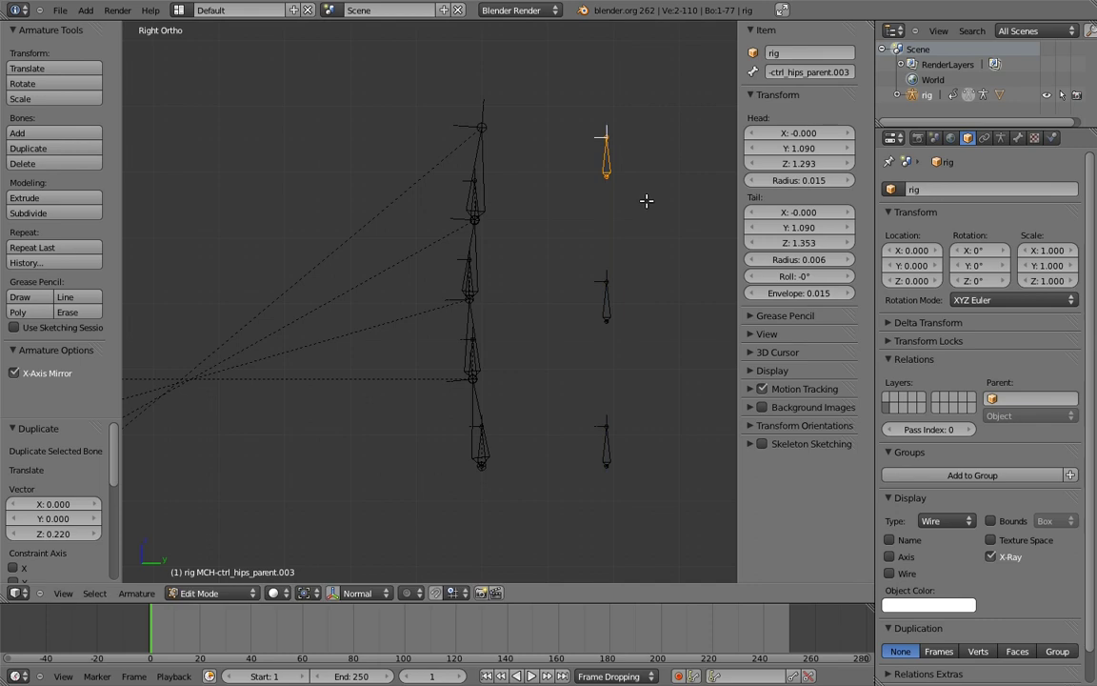
# - Rename the three duplicated bones, from lowest to highest, as hips, spine and chest
pyautogui.rightClick(611, 445)
pyautogui.click(800, 72)
pyautogui.write('hip')
pyautogui.press('Return')
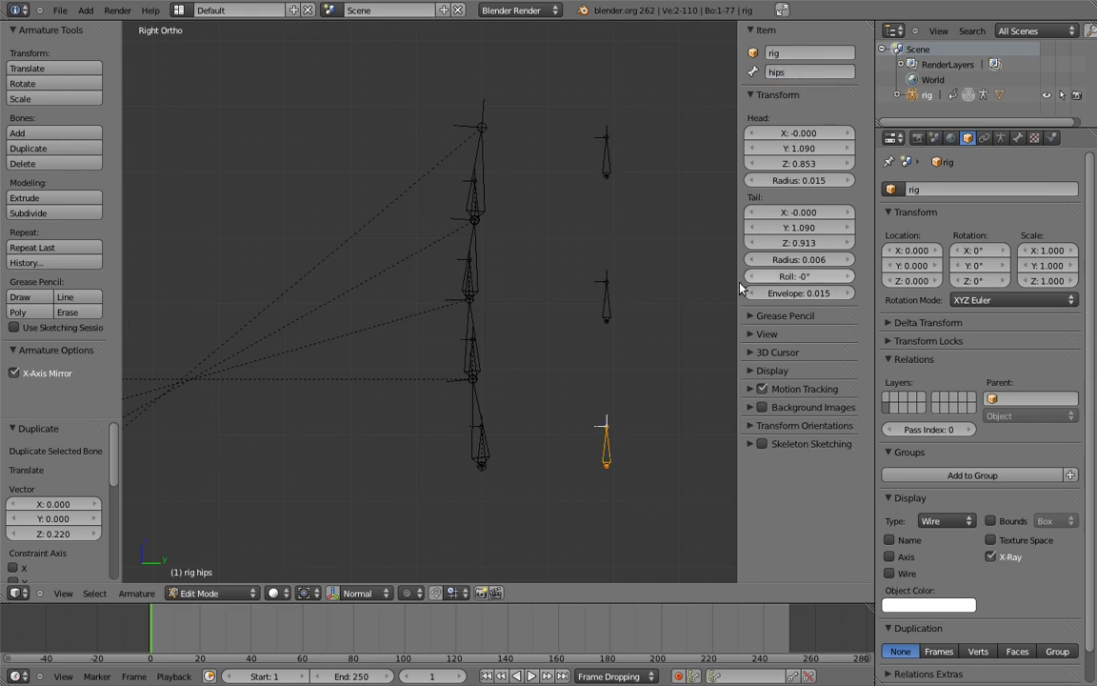
pyautogui.rightClick(600, 296)
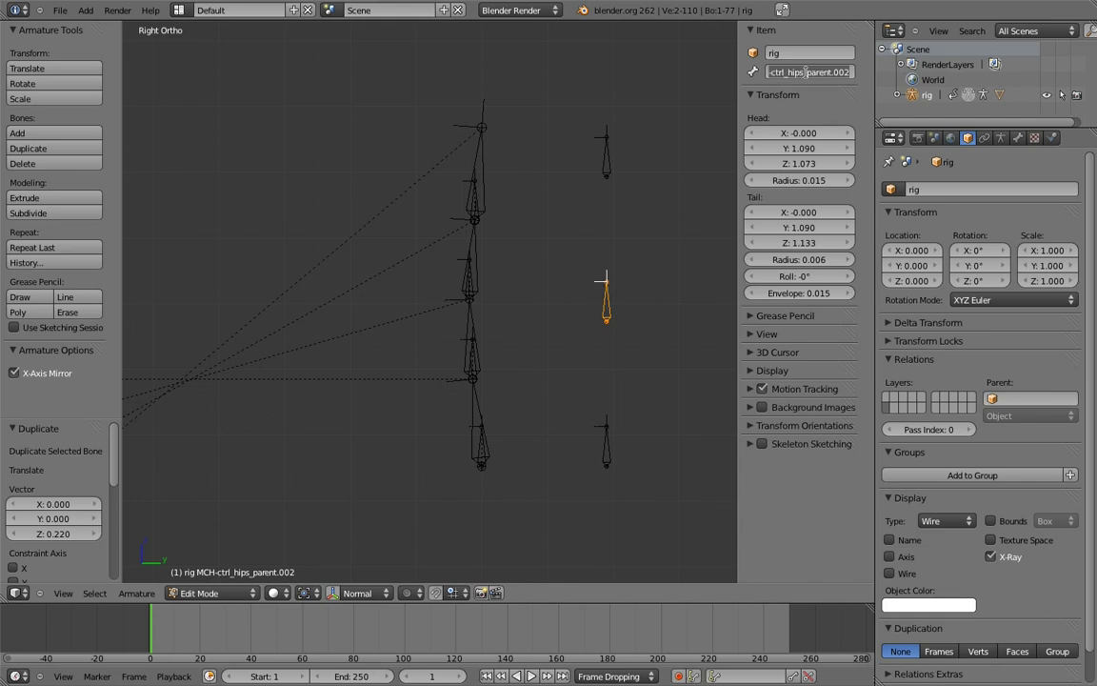
pyautogui.write('spine')
pyautogui.press('Return')
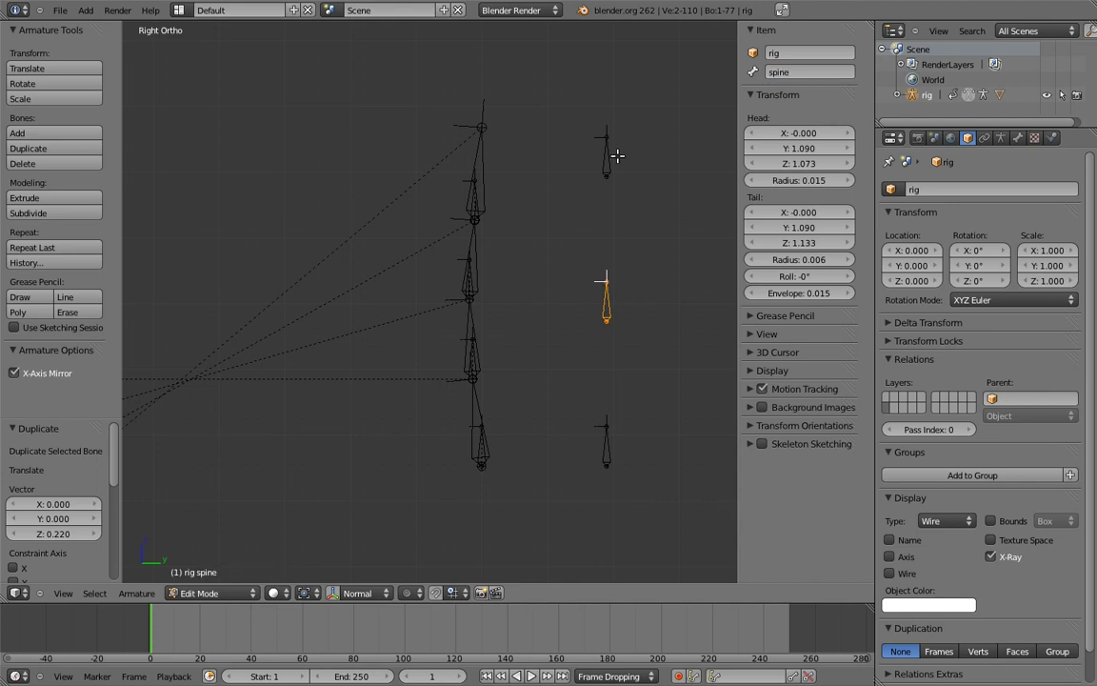
pyautogui.rightClick(606, 153)
pyautogui.click(830, 72)
pyautogui.write('s')
pyautogui.press('Return')
# - In Pose Mode, add a Copy Transforms constraint to MCH-ctrl_hips_parent targeting the hips bone
pyautogui.hotkey('ctrl', 'Tab')
pyautogui.rightClick(604, 448)
pyautogui.keyDown('shift'); pyautogui.rightClick(485, 449); pyautogui.keyUp('shift')
pyautogui.hotkey('shift', 'ctrl', 'c')
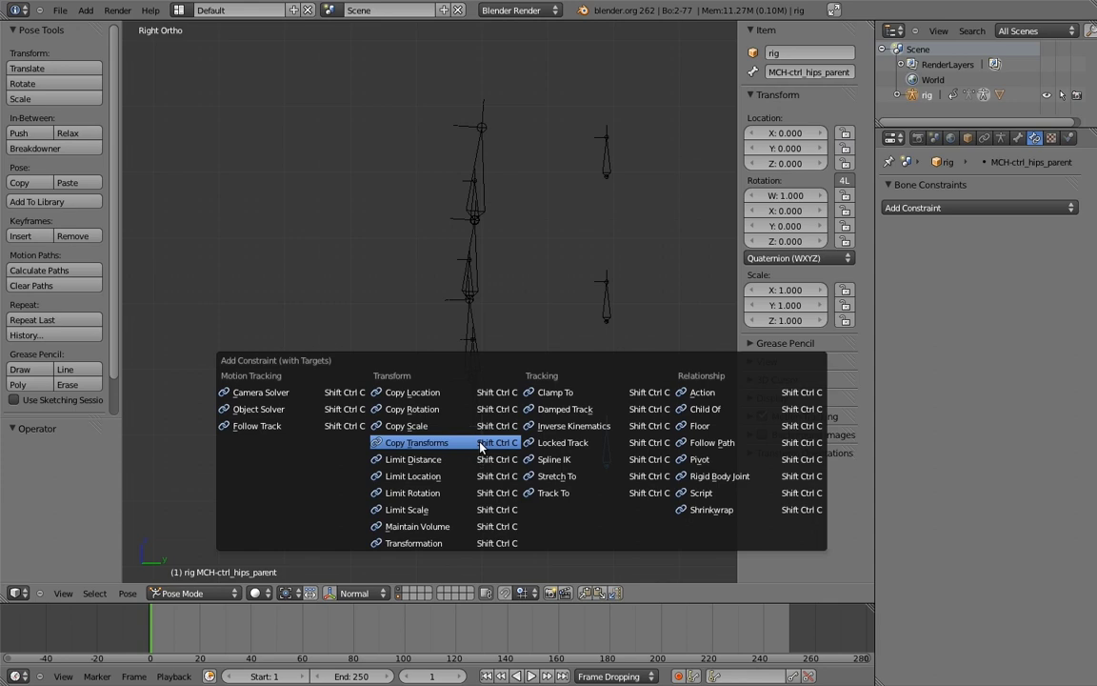
pyautogui.click(473, 443)
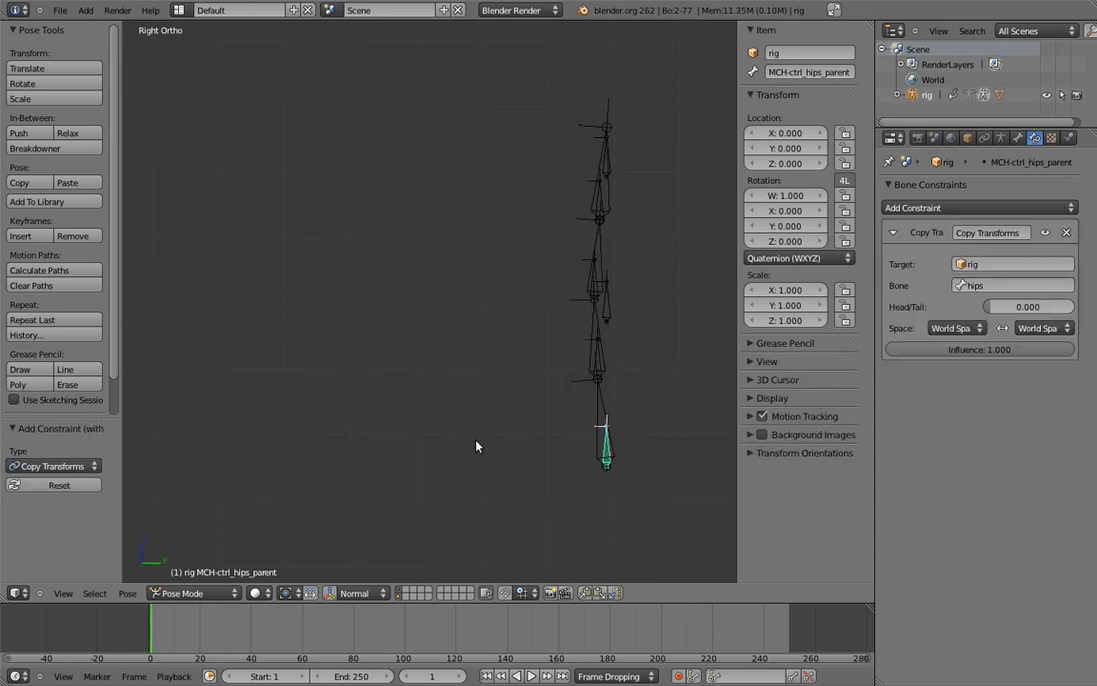
# - Add Copy Transforms constraints targeting the chest bone to MCH-ctrl_chest_parent.02 and MCH-ctrl_chest_parent.01
pyautogui.rightClick(607, 314)
pyautogui.rightClick(606, 171)
pyautogui.rightClick(606, 174)
pyautogui.rightClick(597, 206)
pyautogui.hotkey('shift', 'ctrl', 'c')
pyautogui.click(590, 206)
pyautogui.rightClick(607, 175)
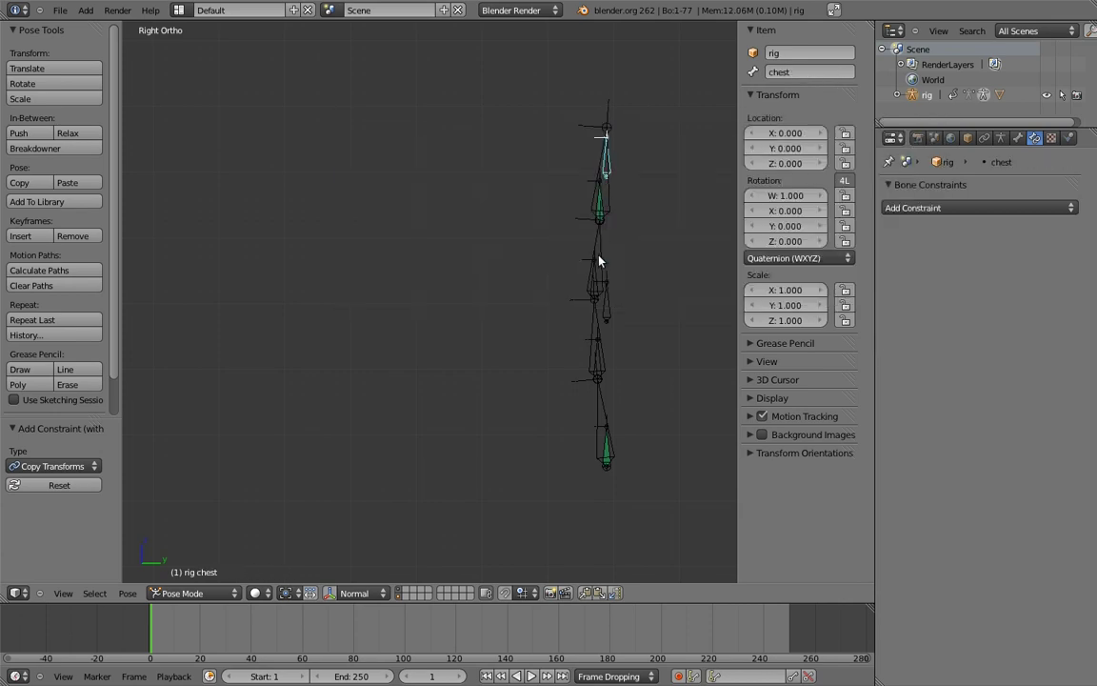
pyautogui.rightClick(594, 279)
pyautogui.hotkey('shift', 'ctrl', 'c')
pyautogui.click(536, 278)
# - Add Copy Transforms constraints targeting the spine bone to MCH-ctrl_spine_parent and MCH-ctrl_chest_parent.01
pyautogui.rightClick(605, 304)
pyautogui.rightClick(596, 362)
pyautogui.hotkey('shift', 'ctrl', 'c')
pyautogui.click(536, 358)
pyautogui.rightClick(606, 306)
pyautogui.rightClick(596, 281)
pyautogui.hotkey('shift', 'ctrl', 'c')
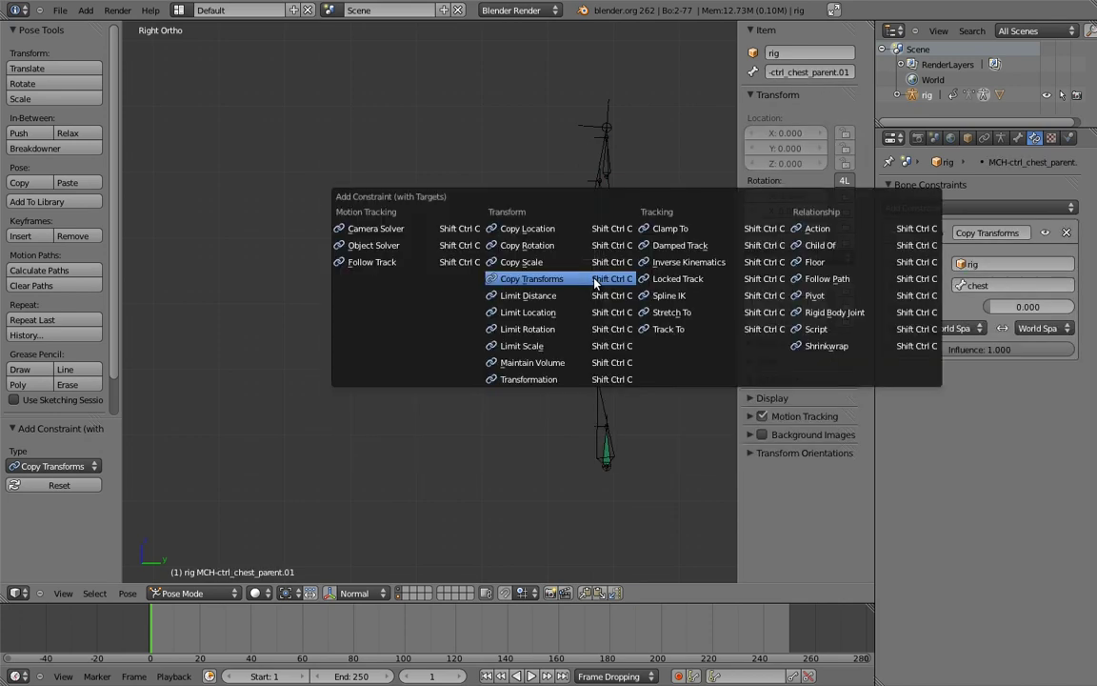
pyautogui.click(534, 250)
# - Test the constraints by rotating the chest bone about -92 degrees and the spine bone about -43 degrees
pyautogui.rightClick(605, 172)
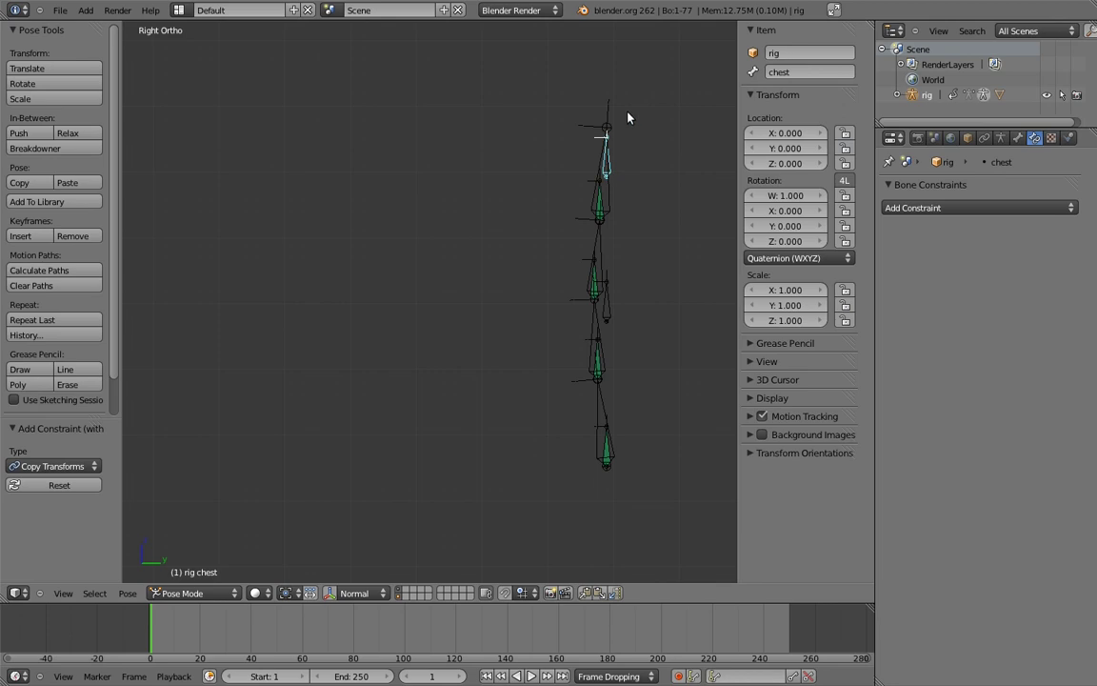
pyautogui.press('r')
pyautogui.click(514, 155)
pyautogui.rightClick(610, 294)
pyautogui.press('r')
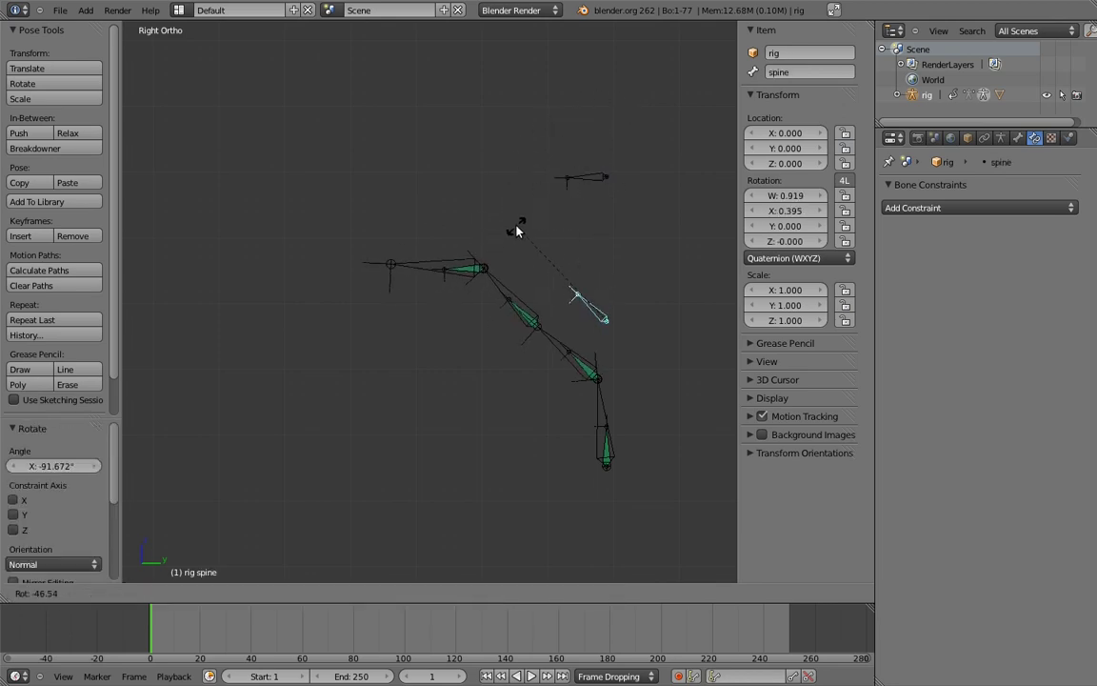
pyautogui.click(517, 225)
# - Lower the influence of the spine-targeted Copy Transforms constraint on MCH-ctrl_chest_parent.01 and try rotating the chest and spine bones
pyautogui.rightClick(522, 300)
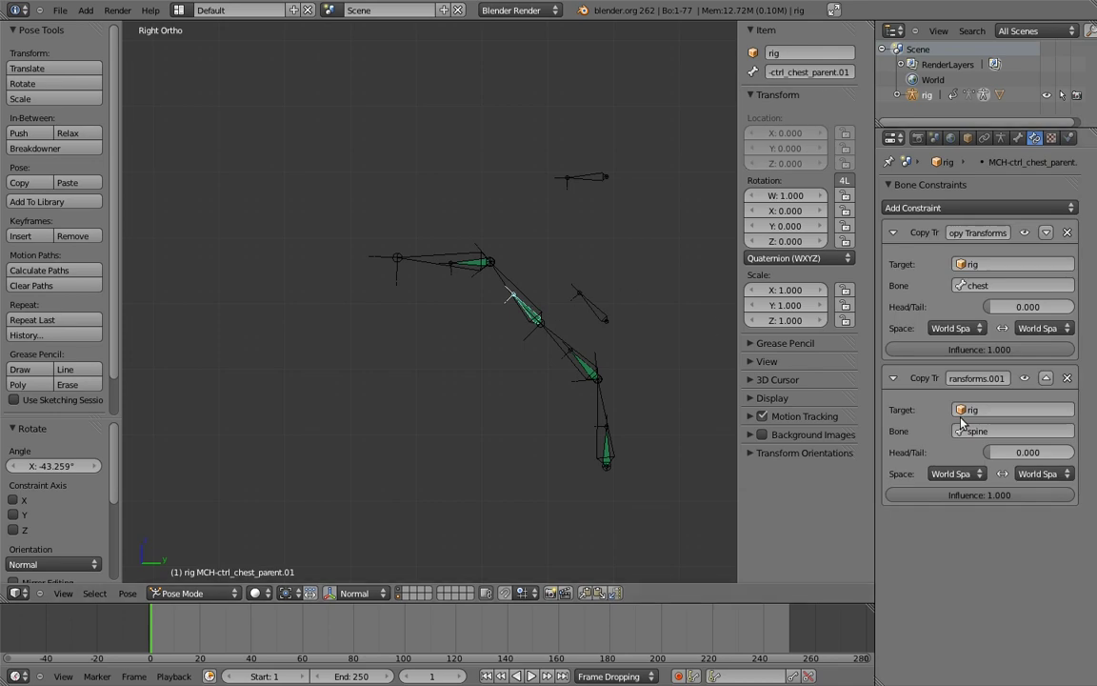
pyautogui.moveTo(1010, 495); pyautogui.dragTo(876, 509)
pyautogui.rightClick(568, 179)
pyautogui.press('r')
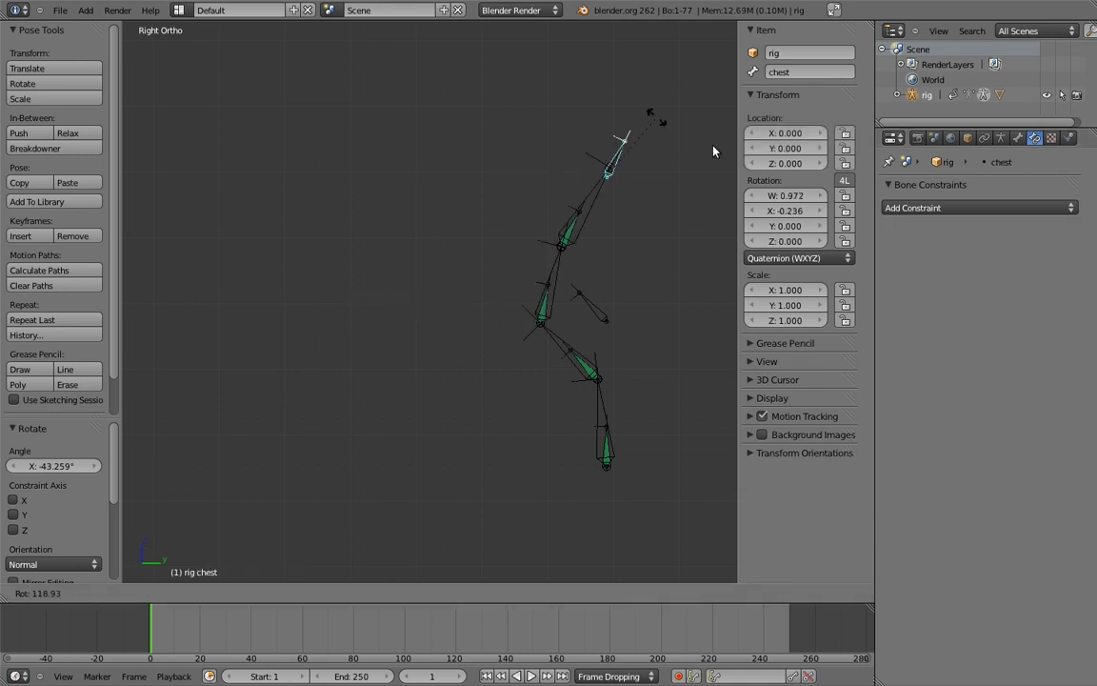
pyautogui.rightClick(527, 213)
pyautogui.rightClick(575, 296)
pyautogui.press('r')
pyautogui.rightClick(616, 213)
# - Clear the rotation of all bones, including the chest and spine controls
pyautogui.press('a')
pyautogui.press('a')
pyautogui.hotkey('alt', 'r')
pyautogui.press('a')
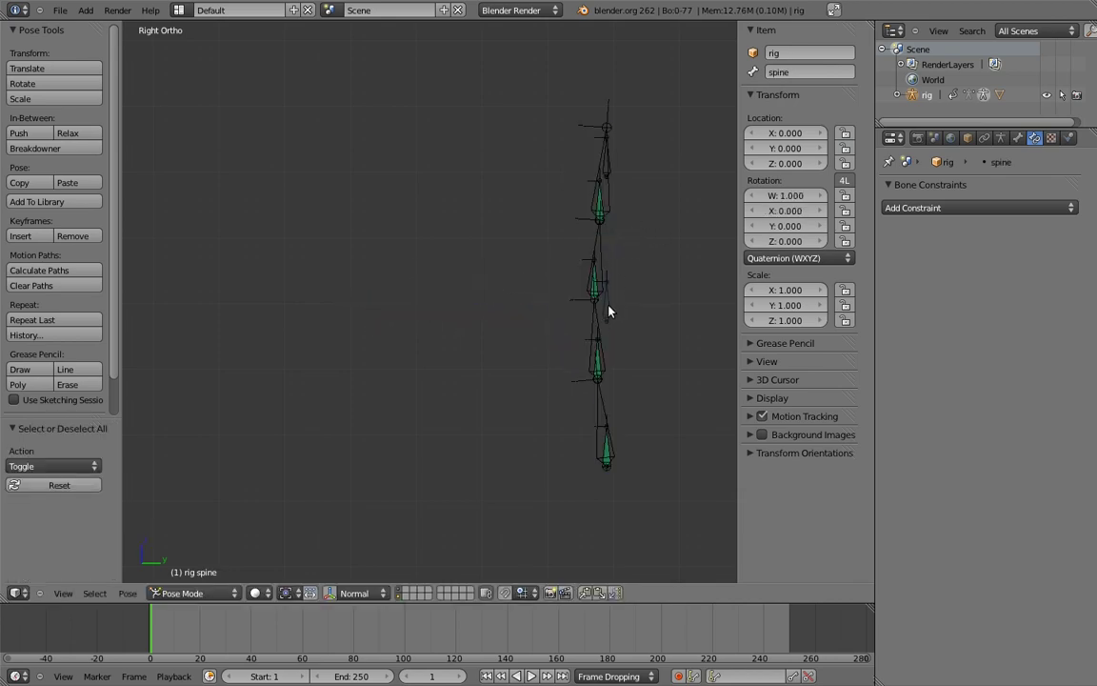
# - In Edit Mode, duplicate the spine bone -0.02 along Y and lower the copy's tail by 0.02 along Z
pyautogui.press('Tab')
pyautogui.scroll(3, 588, 299)
pyautogui.hotkey('shift', 'd')
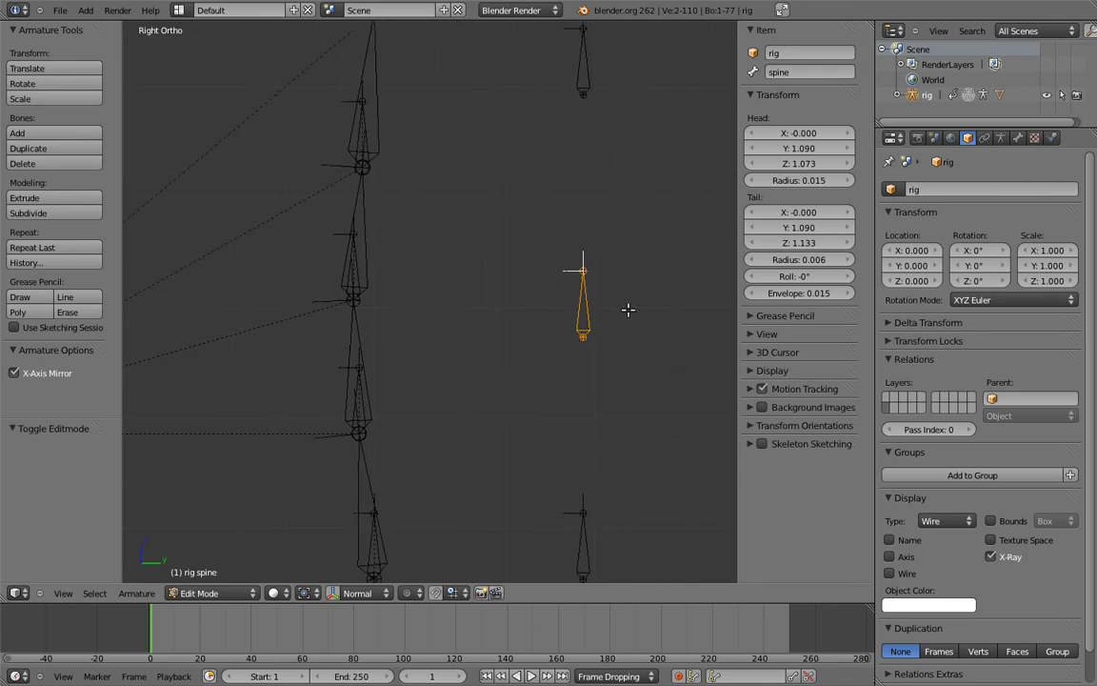
pyautogui.press('y')
pyautogui.click(596, 292)
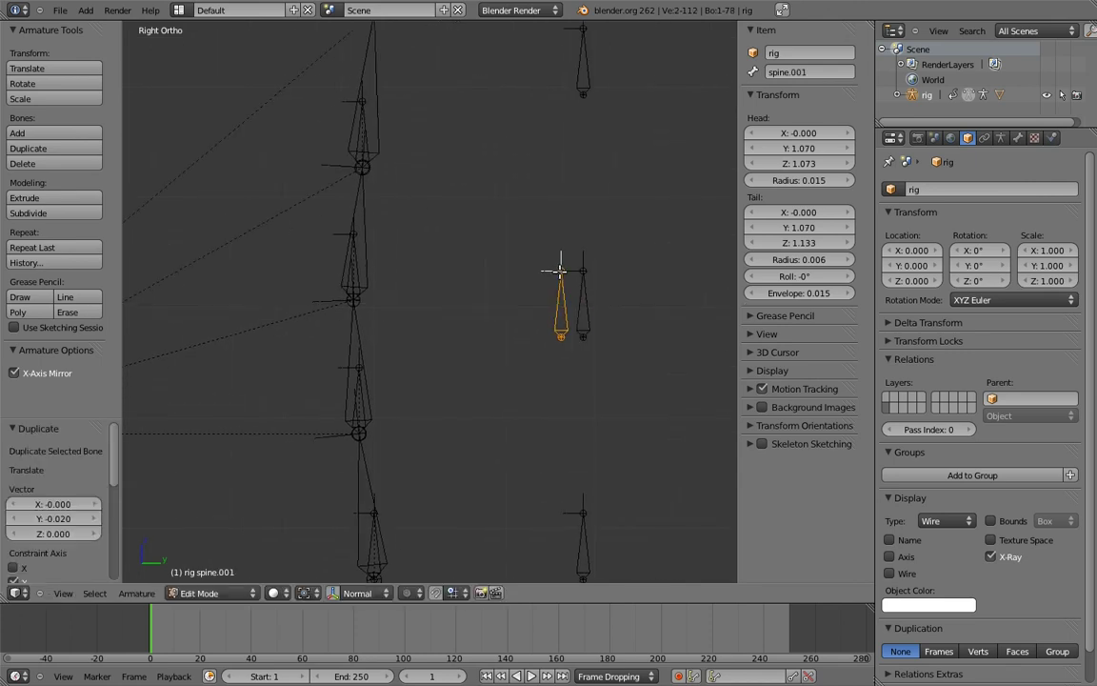
pyautogui.rightClick(560, 271)
pyautogui.press('g')
pyautogui.press('z')
pyautogui.click(583, 264)
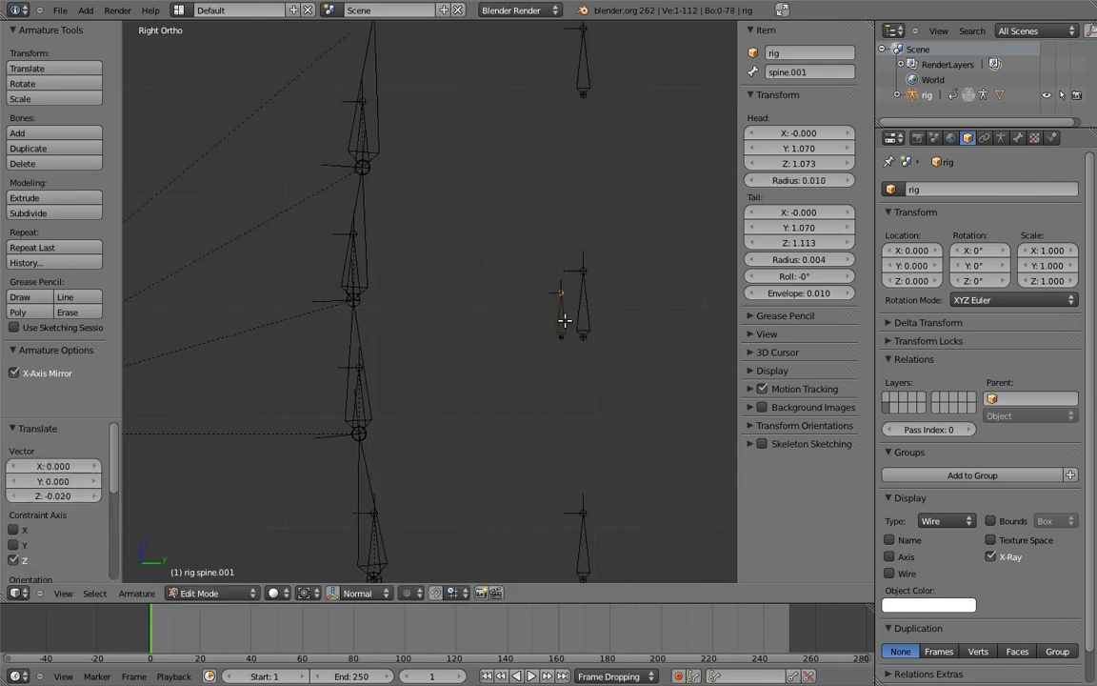
# - Rename the shortened copy of the spine bone as MCH-spine_parent
pyautogui.click(794, 77)
pyautogui.write('MCH-')
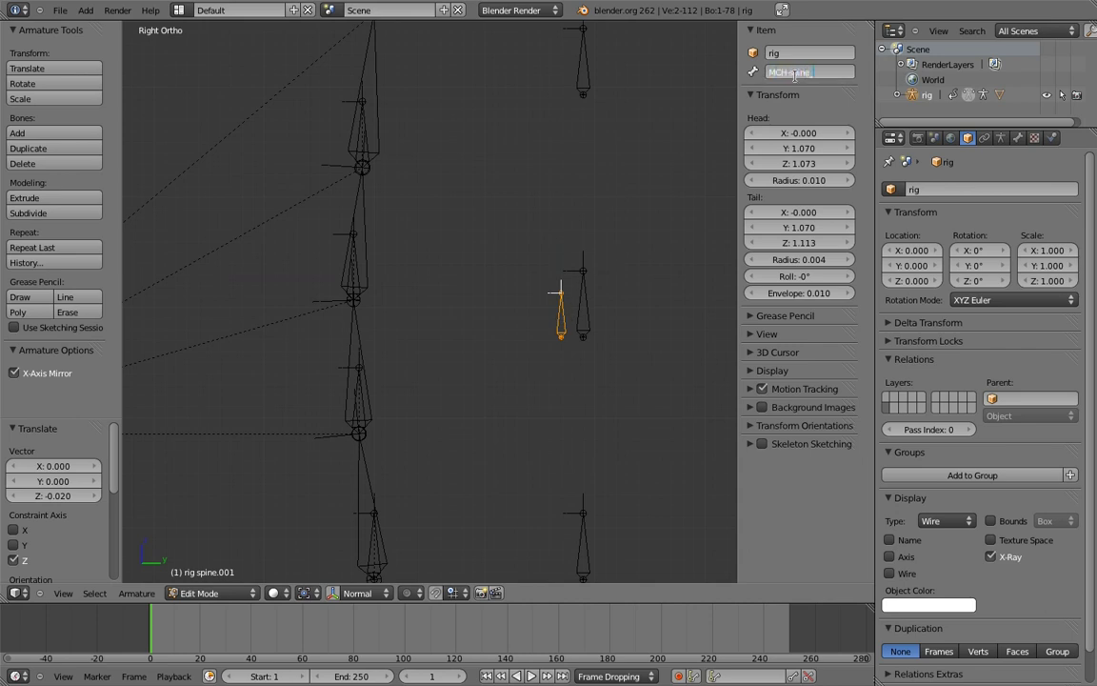
pyautogui.press('Return')
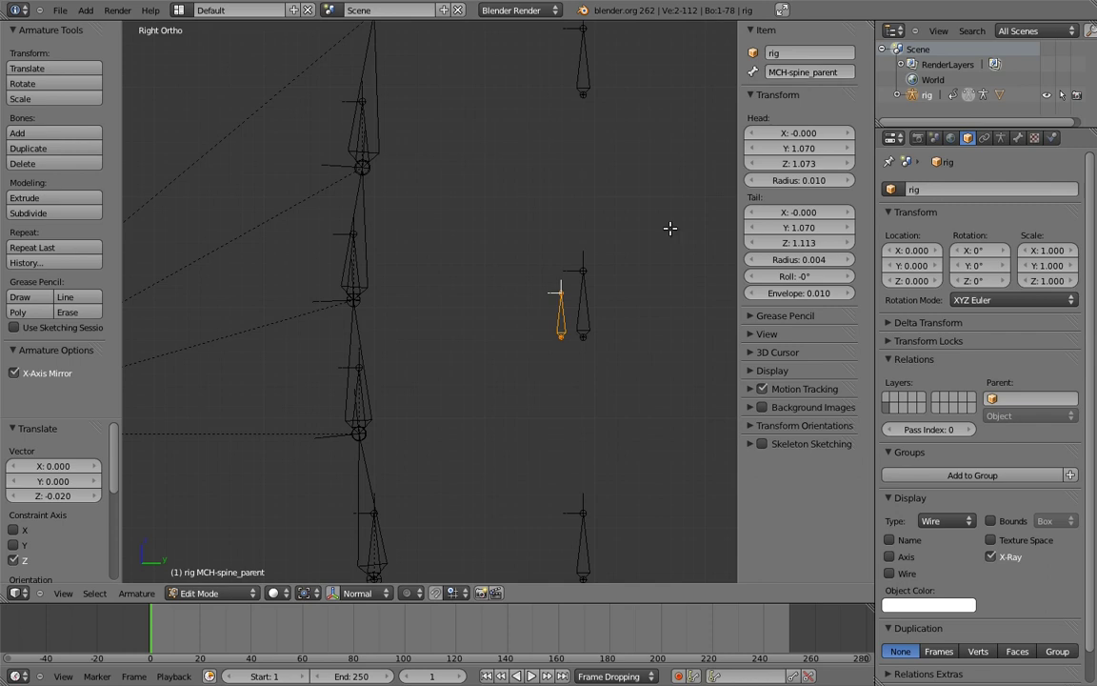
# - Move MCH-spine_parent 0.02 along Y and parent the spine bone to it with Keep Offset
pyautogui.press('g')
pyautogui.press('y')
pyautogui.click(597, 320)
pyautogui.rightClick(589, 307)
pyautogui.keyDown('shift'); pyautogui.rightClick(585, 316); pyautogui.keyUp('shift')
pyautogui.hotkey('ctrl', 'p')
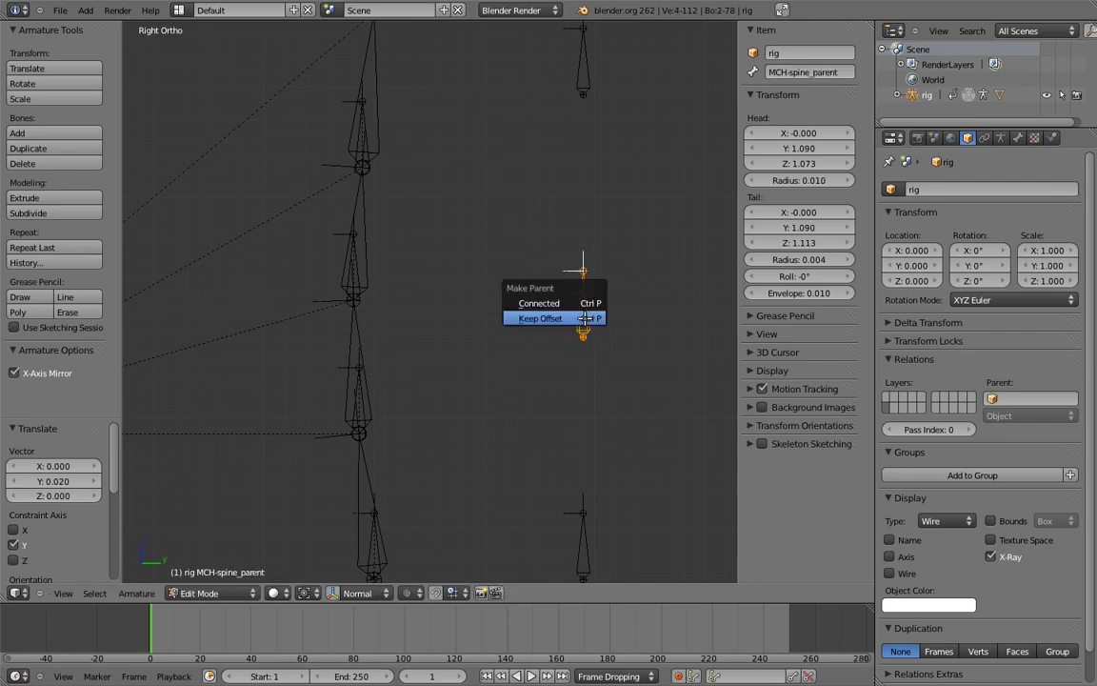
pyautogui.click(586, 316)
# - In Pose Mode, add a Copy Transforms constraint to MCH-spine_parent targeting the chest bone
pyautogui.hotkey('ctrl', 'Tab')
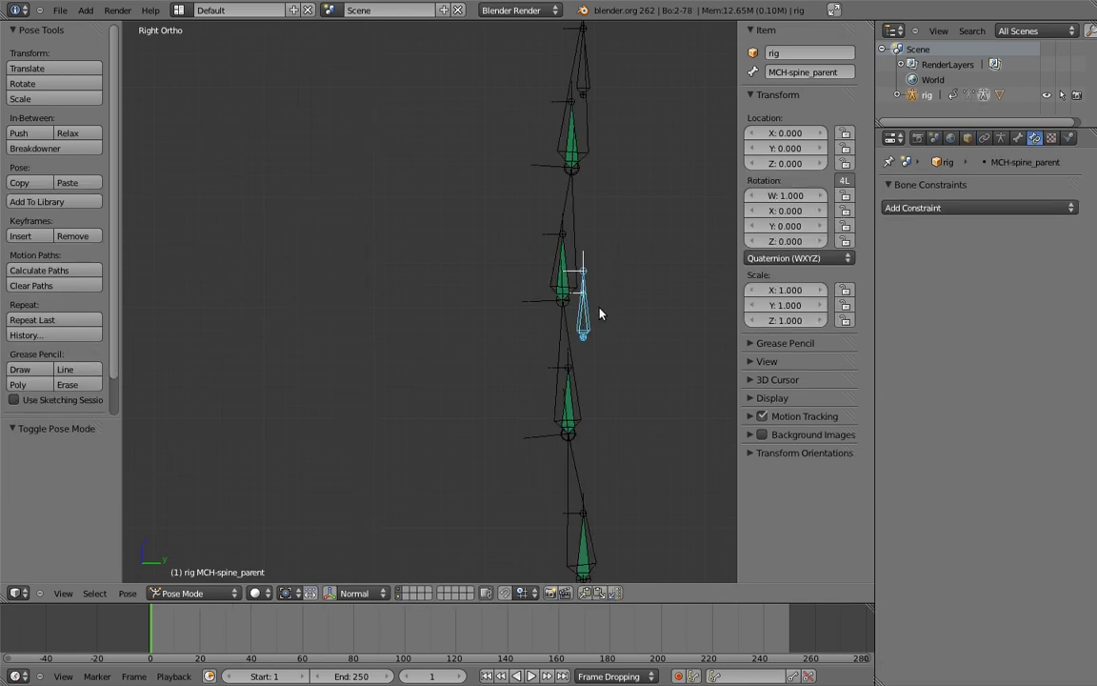
pyautogui.keyDown('shift'); pyautogui.scroll(1, 594, 123); pyautogui.keyUp('shift')
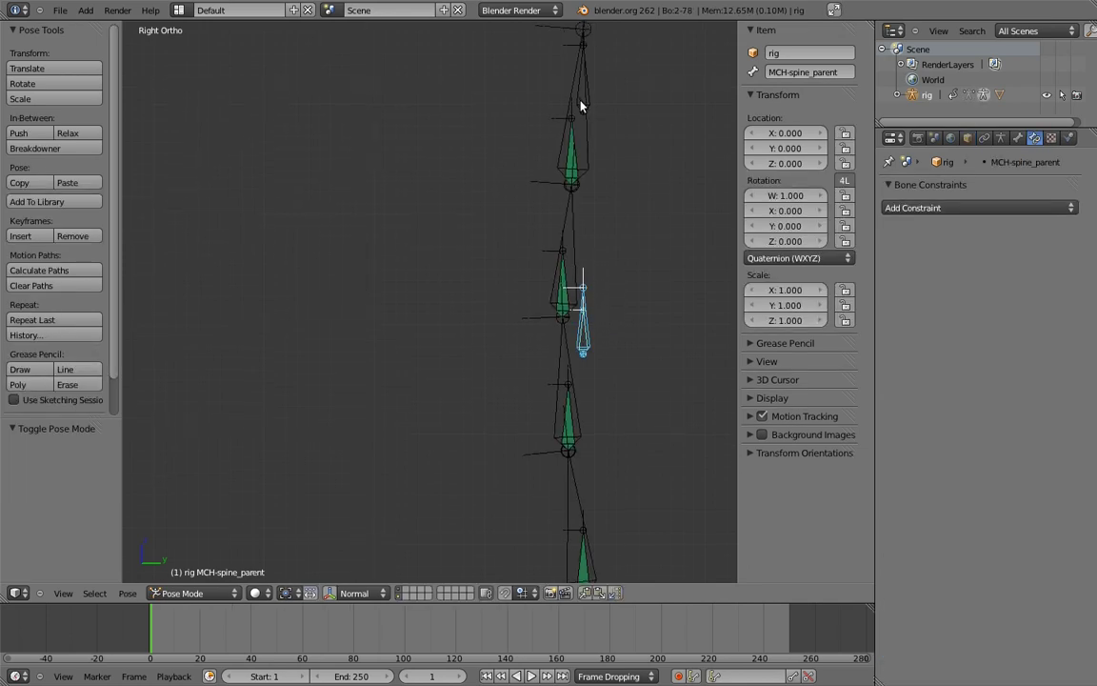
pyautogui.rightClick(582, 105)
pyautogui.rightClick(583, 341)
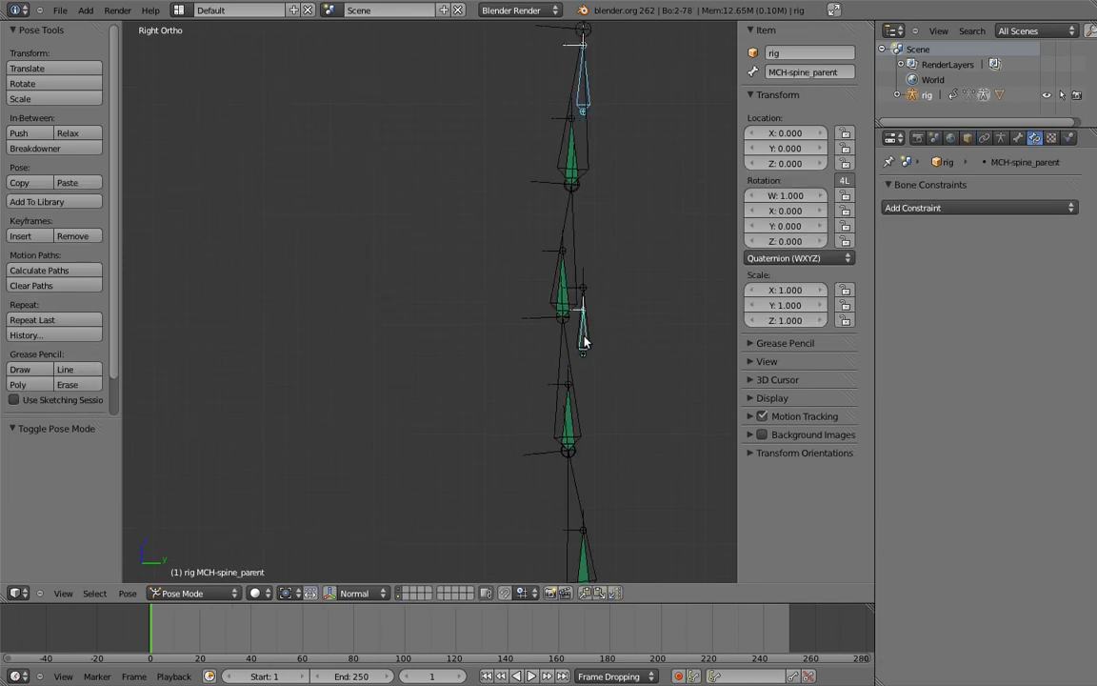
pyautogui.hotkey('ctrl', 'shift', 'c')
pyautogui.click(582, 338)
# - Add a second Copy Transforms constraint to MCH-spine_parent targeting the hips bone, with an influence of 0.5
pyautogui.keyDown('shift'); pyautogui.moveTo(583, 561); pyautogui.dragTo(558, 424, button='middle'); pyautogui.keyUp('shift')
pyautogui.rightClick(558, 430)
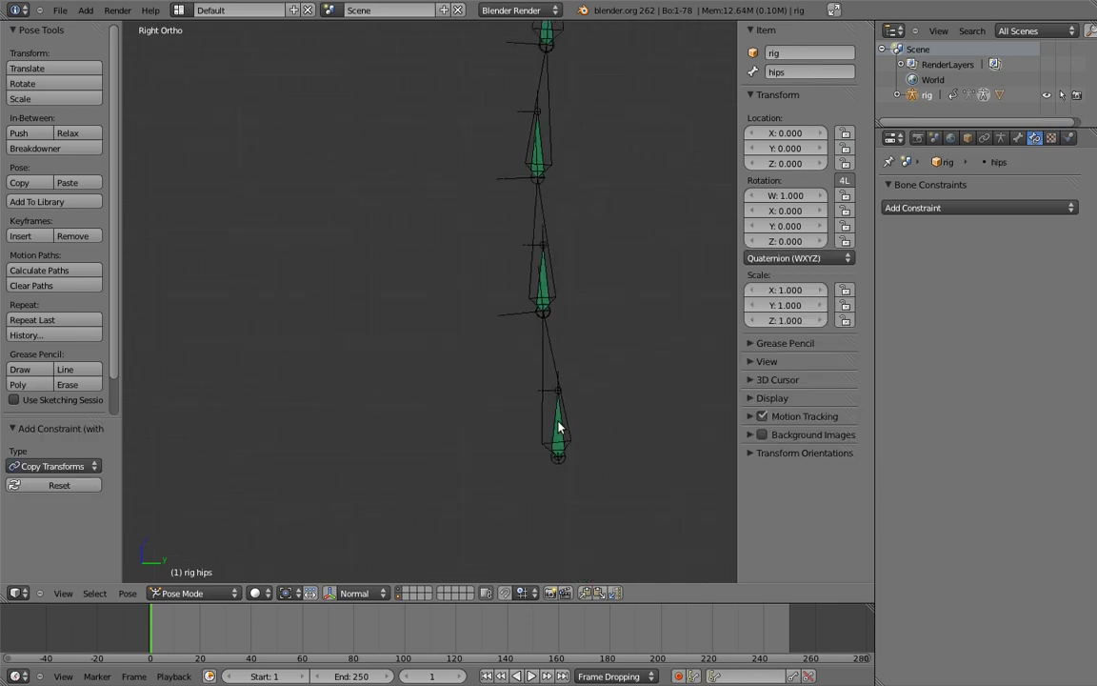
pyautogui.rightClick(558, 424)
pyautogui.rightClick(558, 424)
pyautogui.keyDown('shift'); pyautogui.moveTo(593, 28); pyautogui.dragTo(563, 315, button='middle'); pyautogui.keyUp('shift')
pyautogui.scroll(5, 564, 319)
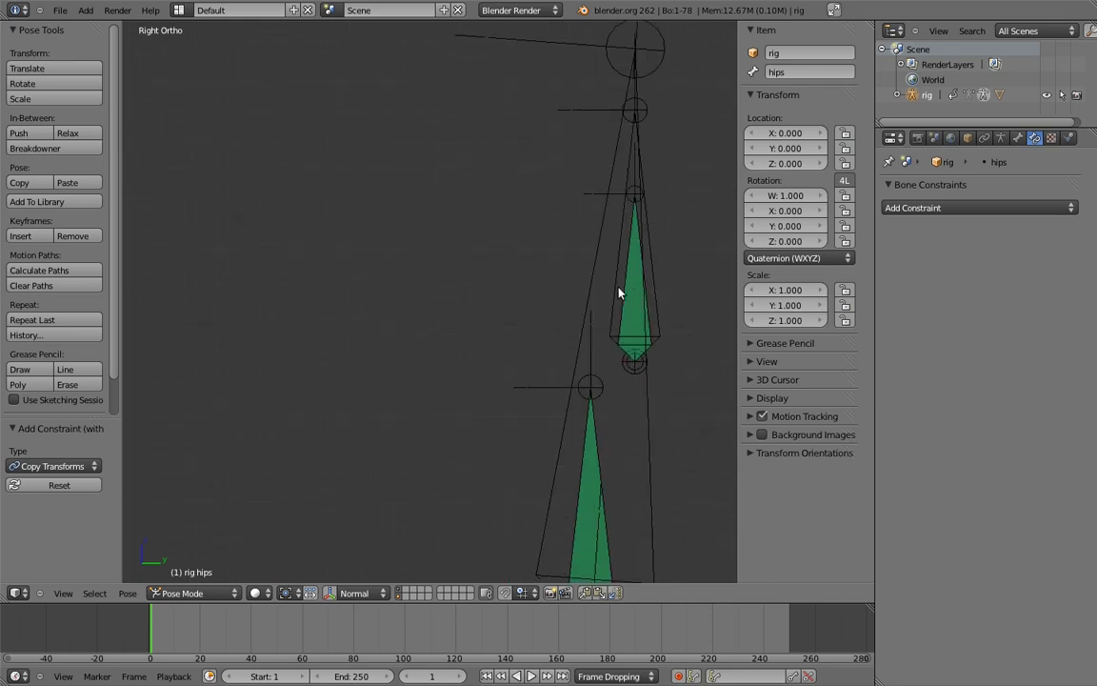
pyautogui.rightClick(627, 304)
pyautogui.hotkey('shift', 'ctrl', 'c')
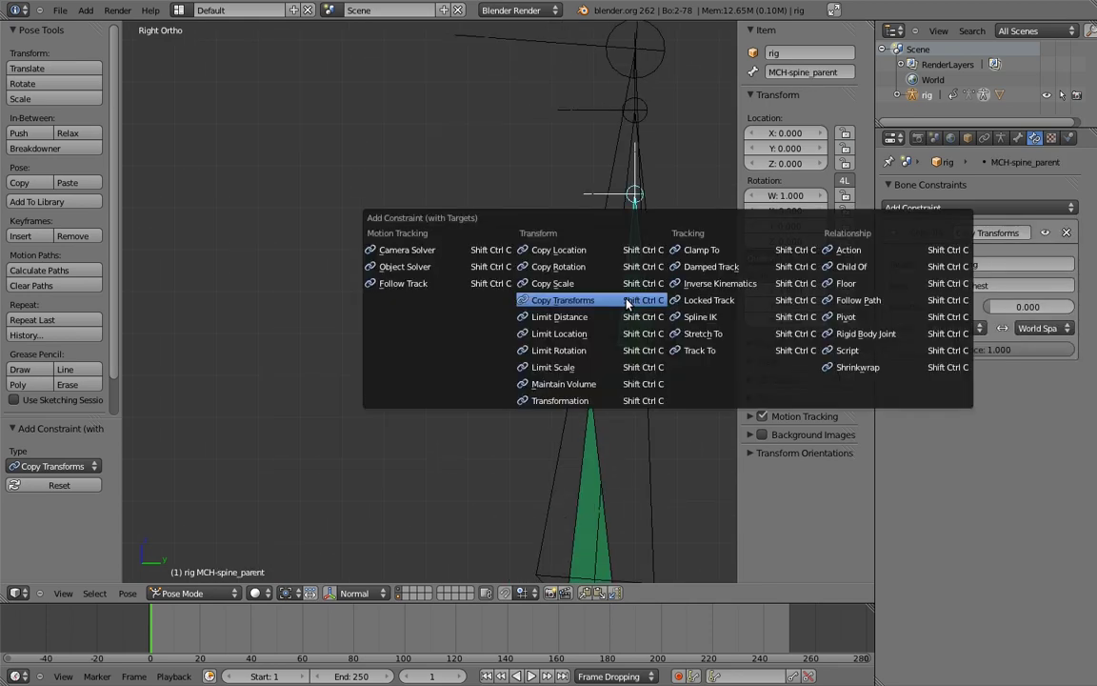
pyautogui.click(627, 304)
pyautogui.scroll(-7, 630, 340)
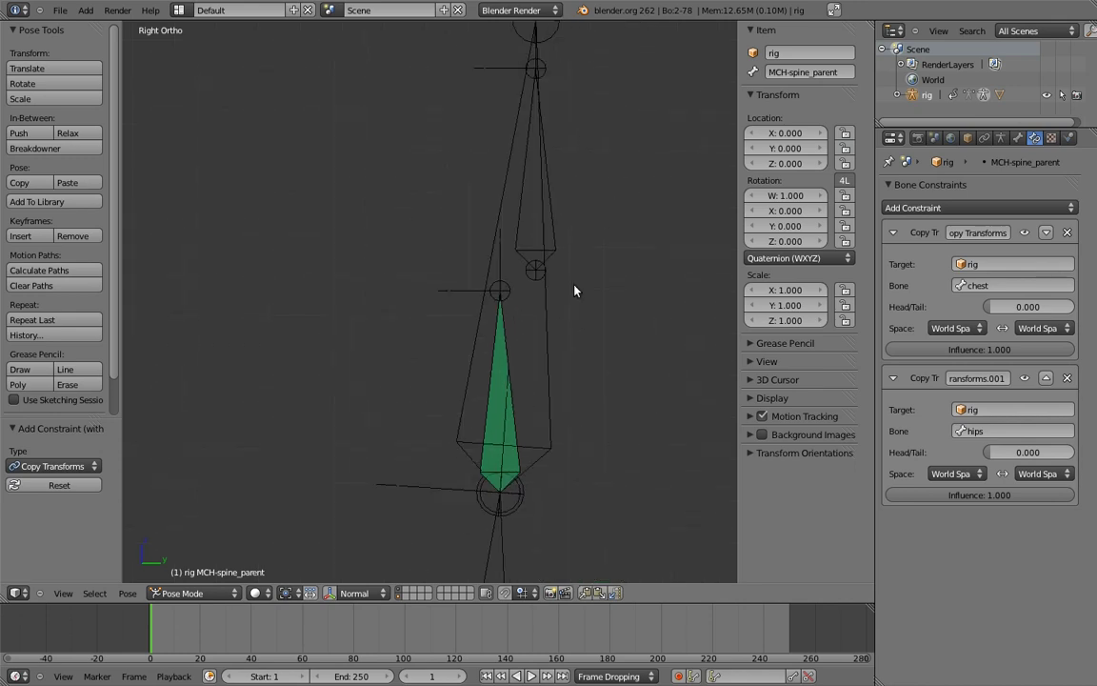
pyautogui.click(989, 495)
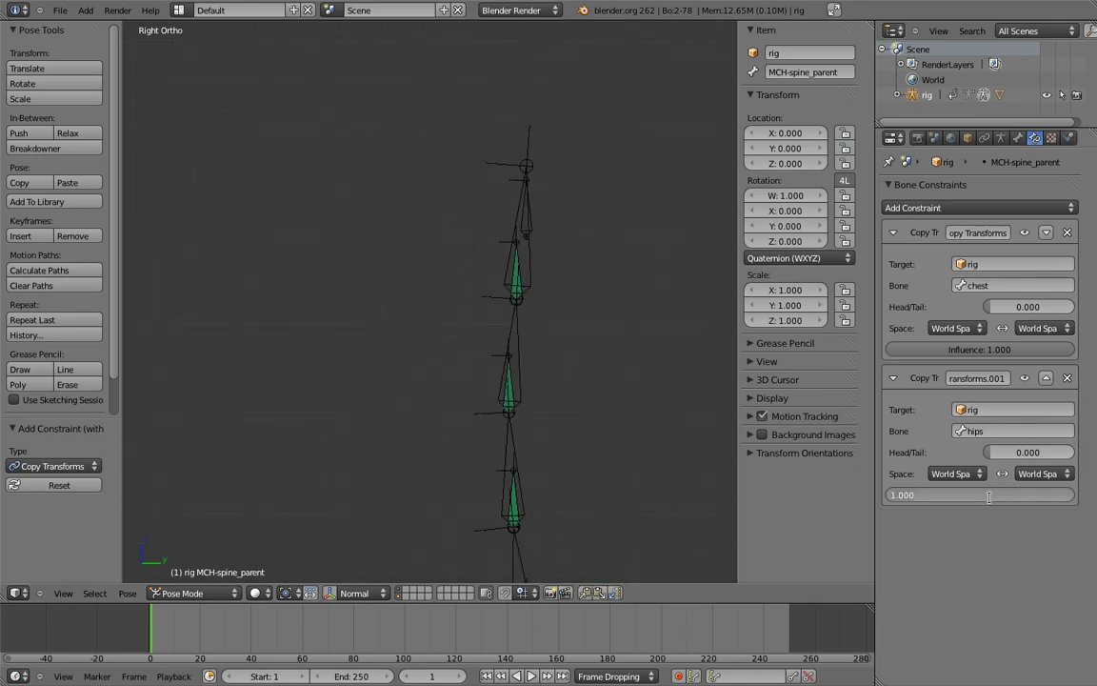
pyautogui.press('Return')
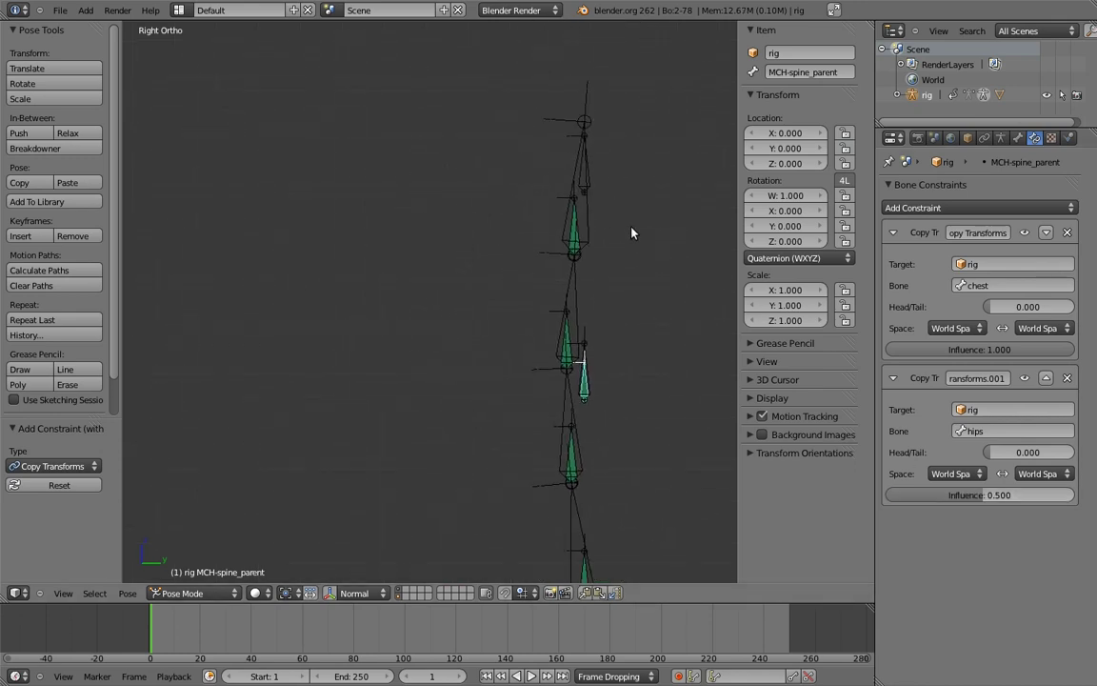
# - Try rotating and scaling the chest control, and clear the rotation of all bones
pyautogui.rightClick(558, 167)
pyautogui.press('r')
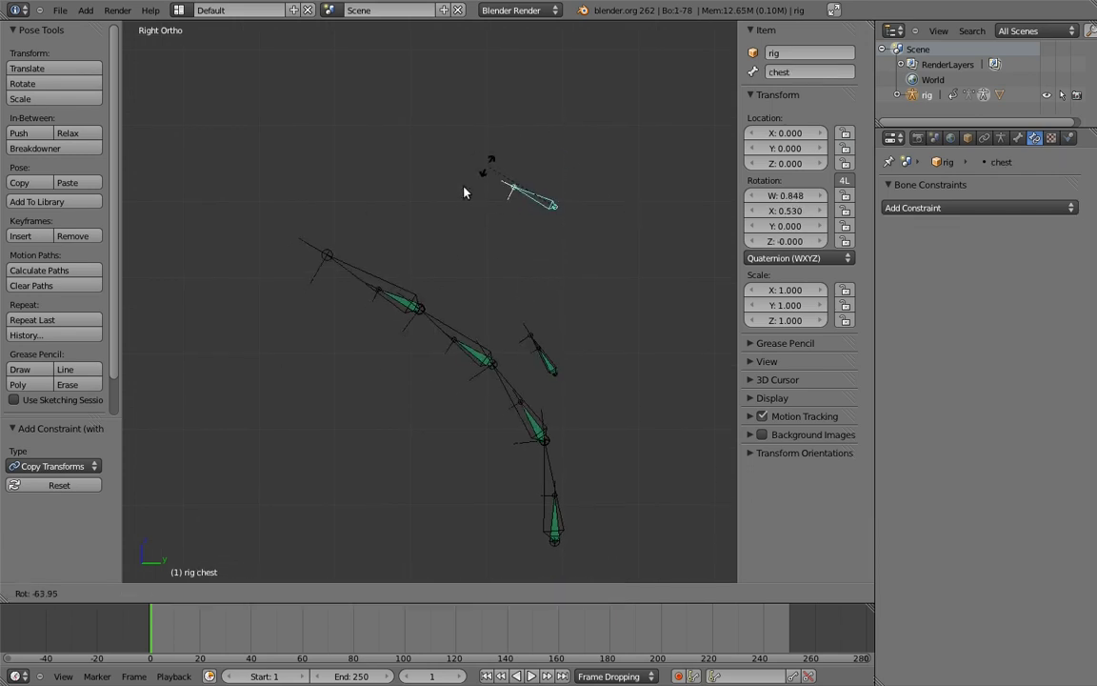
pyautogui.click(493, 245)
pyautogui.press('s')
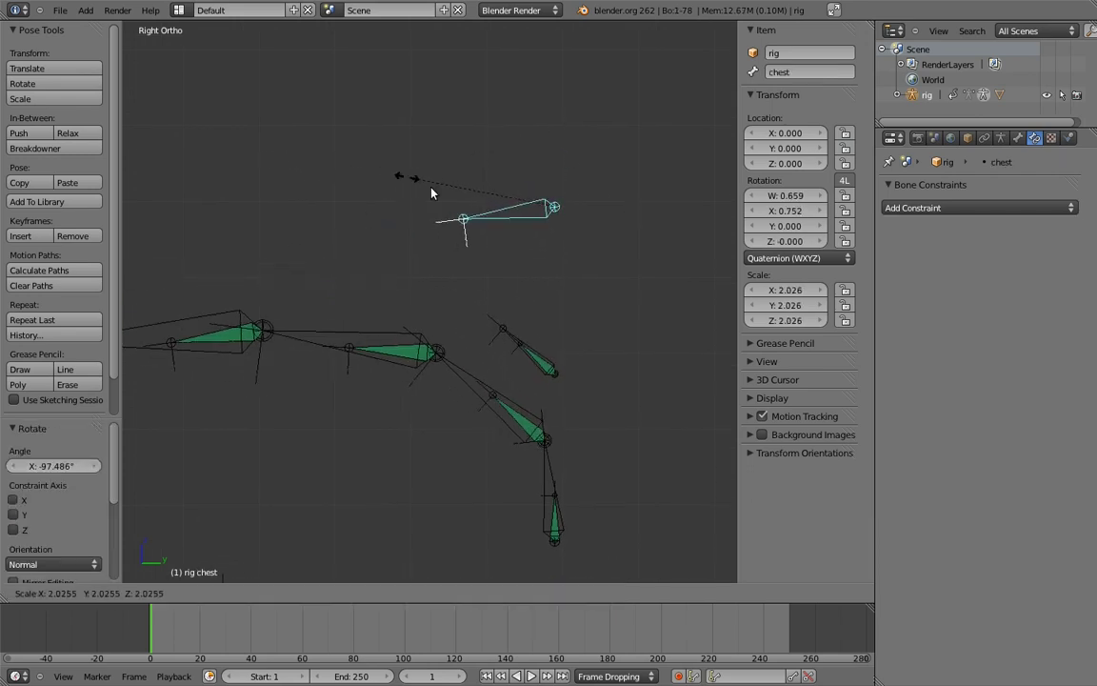
pyautogui.rightClick(464, 200)
pyautogui.press('a')
pyautogui.press('a')
pyautogui.hotkey('alt', 'r')
pyautogui.press('a')
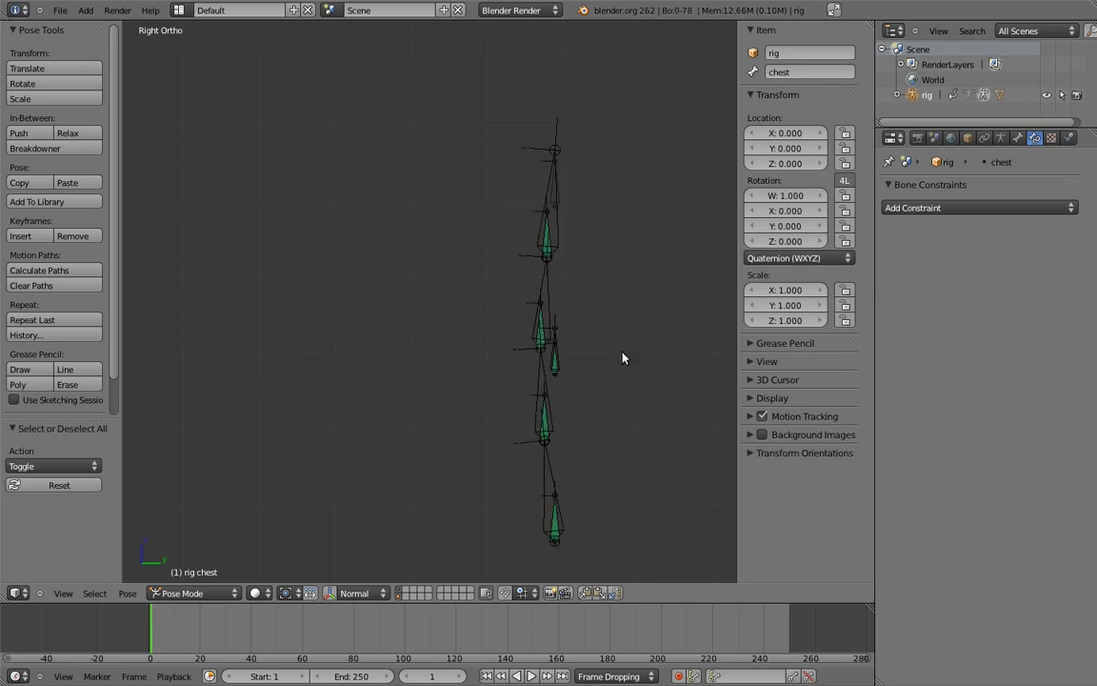
# - In Edit Mode, parent the torso bone, MCH-hips, hips, chest, MCH-spine_parent and the control chain's base bone to root with Keep Offset
pyautogui.scroll(-5, 610, 357)
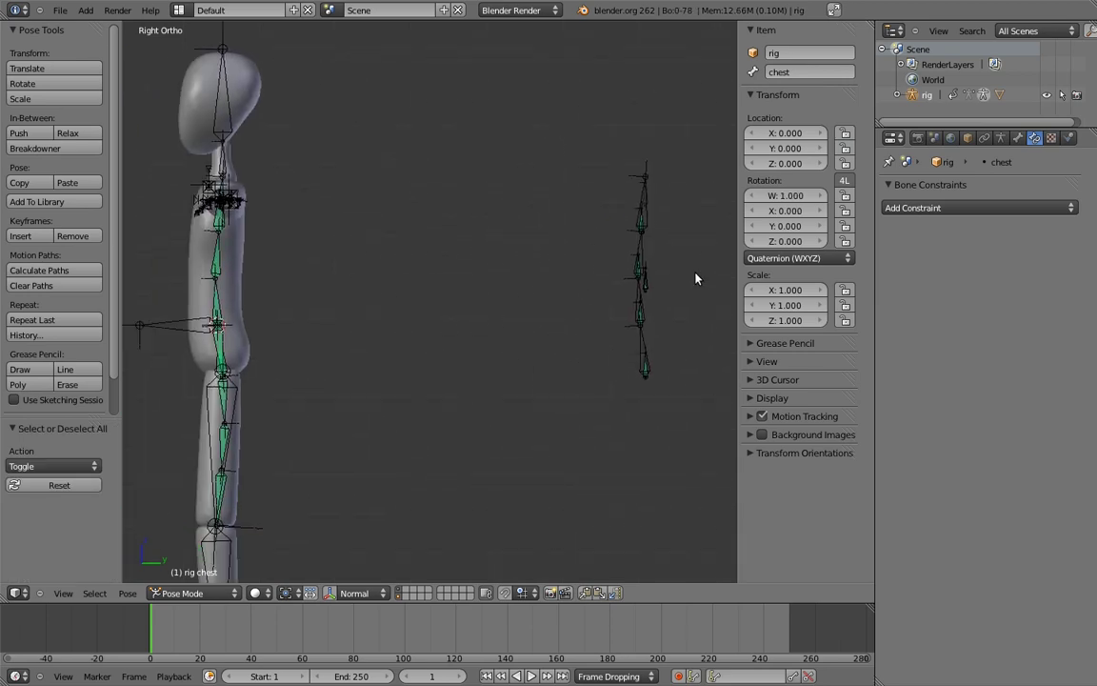
pyautogui.press('Tab')
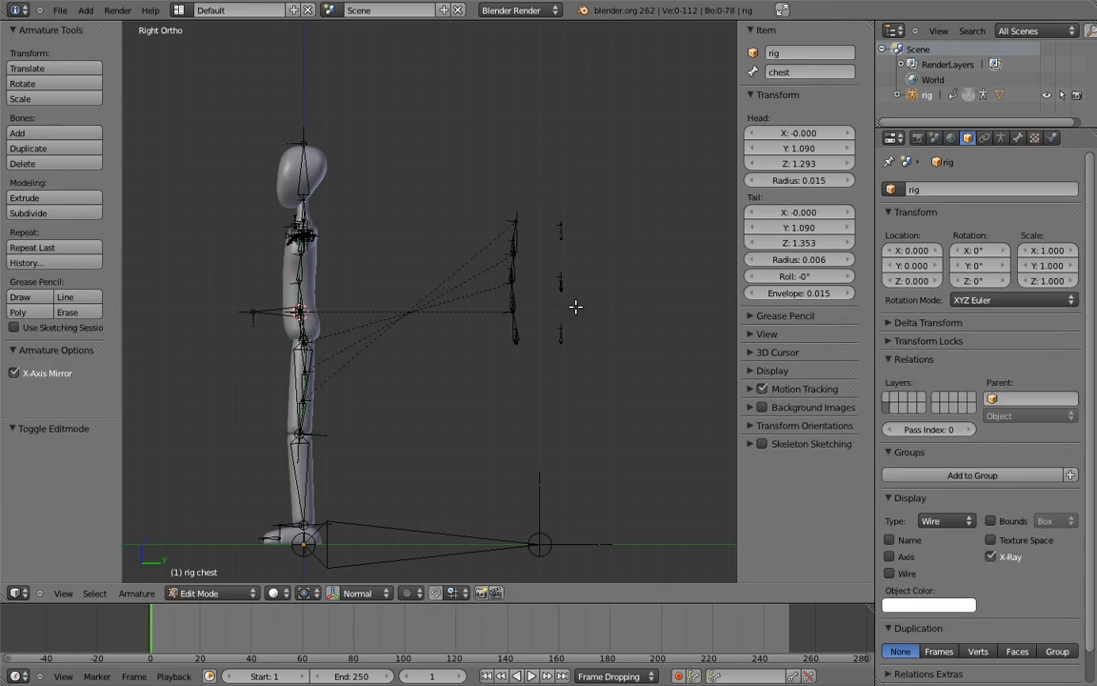
pyautogui.scroll(8, 394, 274)
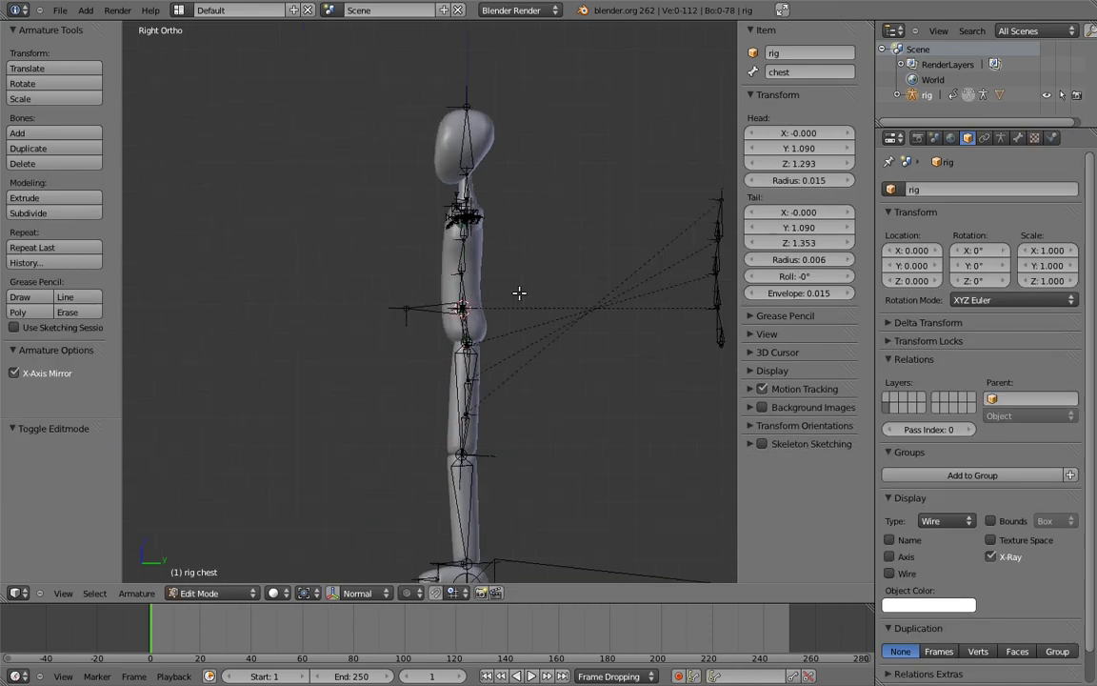
pyautogui.keyDown('shift'); pyautogui.moveTo(443, 291); pyautogui.dragTo(454, 318, button='middle'); pyautogui.keyUp('shift')
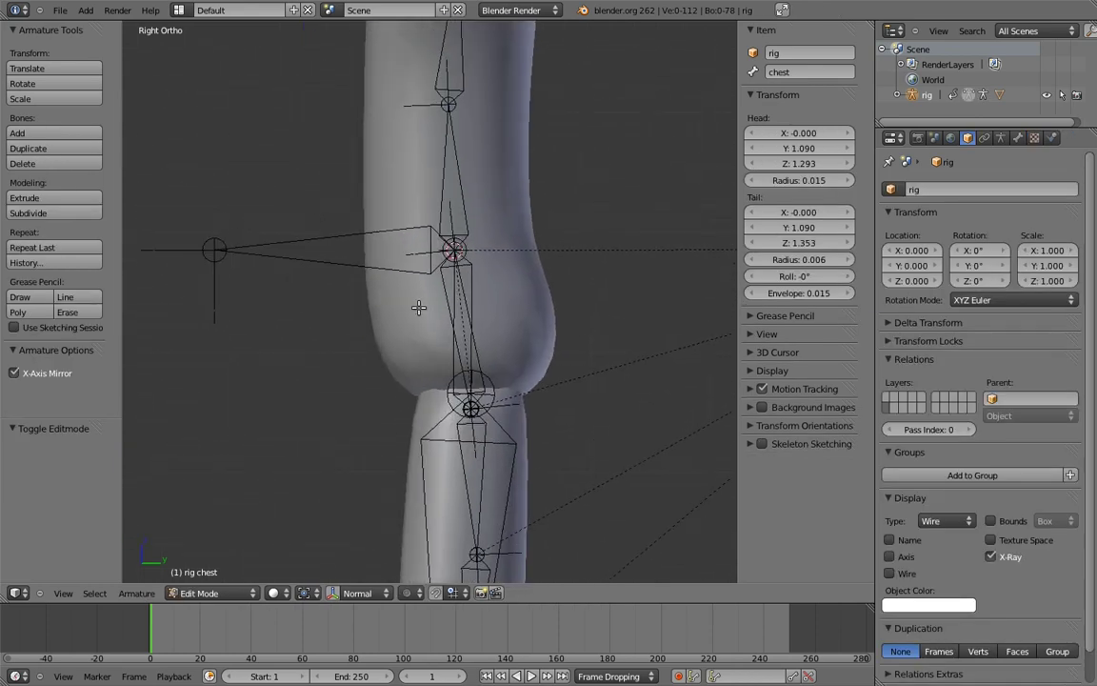
pyautogui.rightClick(368, 235)
pyautogui.keyDown('shift'); pyautogui.rightClick(479, 358); pyautogui.keyUp('shift')
pyautogui.keyDown('shift'); pyautogui.moveTo(628, 315); pyautogui.dragTo(428, 346, button='middle'); pyautogui.keyUp('shift')
pyautogui.scroll(-5, 529, 330)
pyautogui.keyDown('shift'); pyautogui.moveTo(655, 272); pyautogui.dragTo(436, 287, button='middle'); pyautogui.keyUp('shift')
pyautogui.keyDown('shift'); pyautogui.moveTo(638, 303); pyautogui.dragTo(520, 321, button='middle'); pyautogui.keyUp('shift')
pyautogui.scroll(1, 605, 362)
pyautogui.keyDown('shift'); pyautogui.rightClick(612, 376); pyautogui.keyUp('shift')
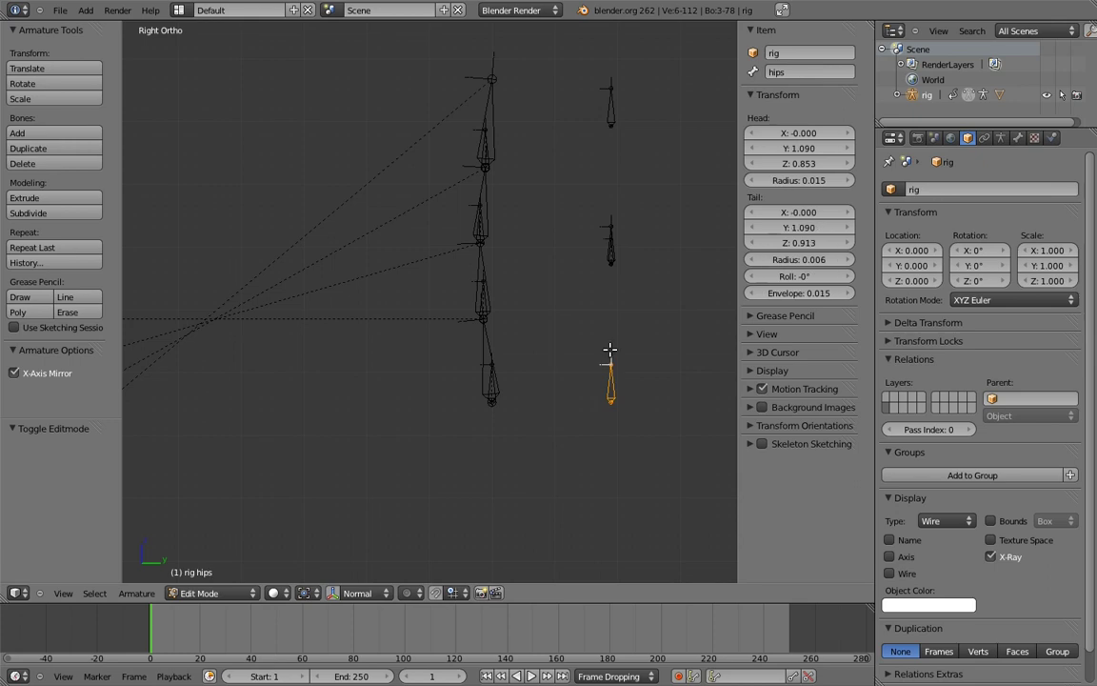
pyautogui.keyDown('shift'); pyautogui.rightClick(611, 106); pyautogui.keyUp('shift')
pyautogui.keyDown('shift'); pyautogui.moveTo(544, 395); pyautogui.dragTo(559, 318, button='middle'); pyautogui.keyUp('shift')
pyautogui.scroll(3, 558, 318)
pyautogui.keyDown('shift'); pyautogui.rightClick(556, 310); pyautogui.keyUp('shift')
pyautogui.keyDown('shift'); pyautogui.moveTo(631, 174); pyautogui.dragTo(425, 373, button='middle'); pyautogui.keyUp('shift')
pyautogui.keyDown('shift'); pyautogui.moveTo(604, 210); pyautogui.dragTo(521, 274, button='middle'); pyautogui.keyUp('shift')
pyautogui.scroll(4, 509, 314)
pyautogui.keyDown('shift'); pyautogui.moveTo(504, 403); pyautogui.dragTo(512, 376, button='middle'); pyautogui.keyUp('shift')
pyautogui.keyDown('shift'); pyautogui.rightClick(521, 379); pyautogui.keyUp('shift')
pyautogui.scroll(-5, 510, 316)
pyautogui.keyDown('ctrl'); pyautogui.scroll(3, 564, 296); pyautogui.keyUp('ctrl')
pyautogui.keyDown('shift'); pyautogui.moveTo(563, 296); pyautogui.dragTo(592, 282, button='middle'); pyautogui.keyUp('shift')
pyautogui.scroll(-1, 473, 353)
pyautogui.moveTo(474, 349); pyautogui.dragTo(480, 367, button='middle')
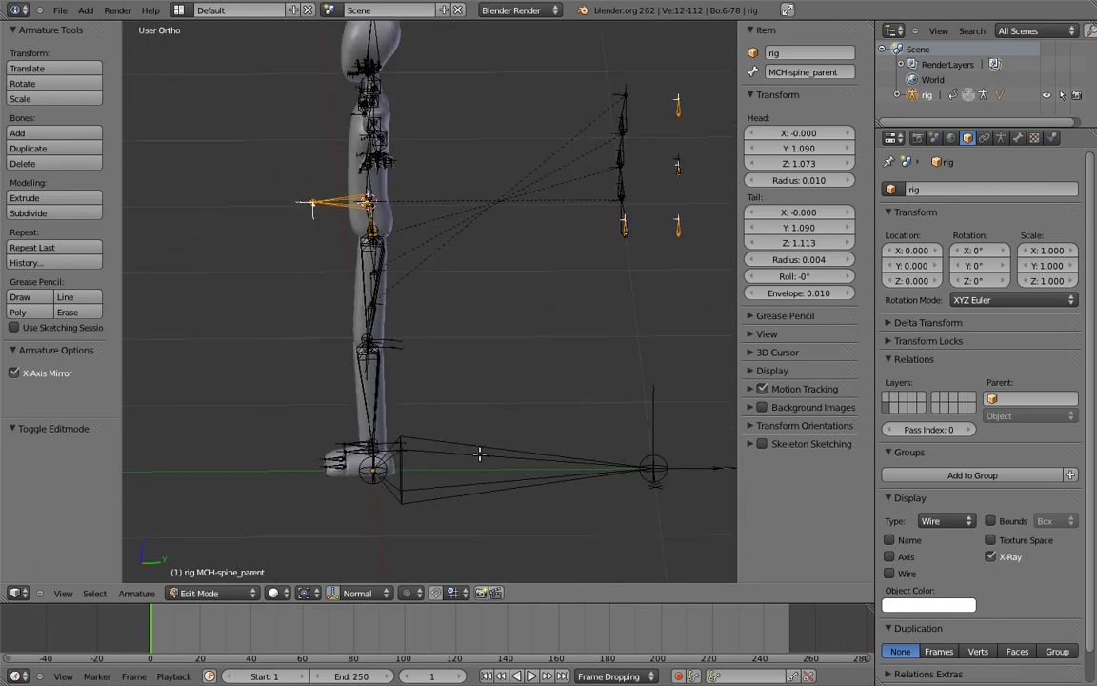
pyautogui.keyDown('shift'); pyautogui.rightClick(479, 455); pyautogui.keyUp('shift')
pyautogui.hotkey('ctrl', 'p')
pyautogui.click(475, 450)
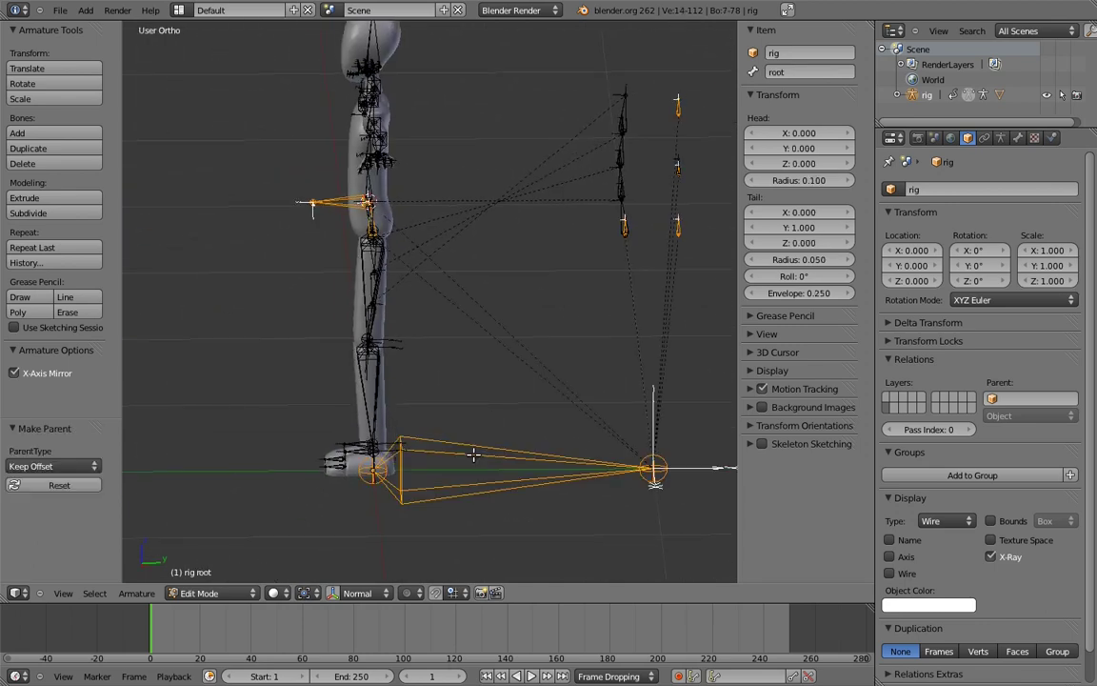
# - In Pose Mode, try rotating and scaling the root bone to test the whole rig
pyautogui.press('KP_3')
pyautogui.hotkey('ctrl', 'Tab')
pyautogui.click(469, 408)
pyautogui.scroll(-2, 485, 429)
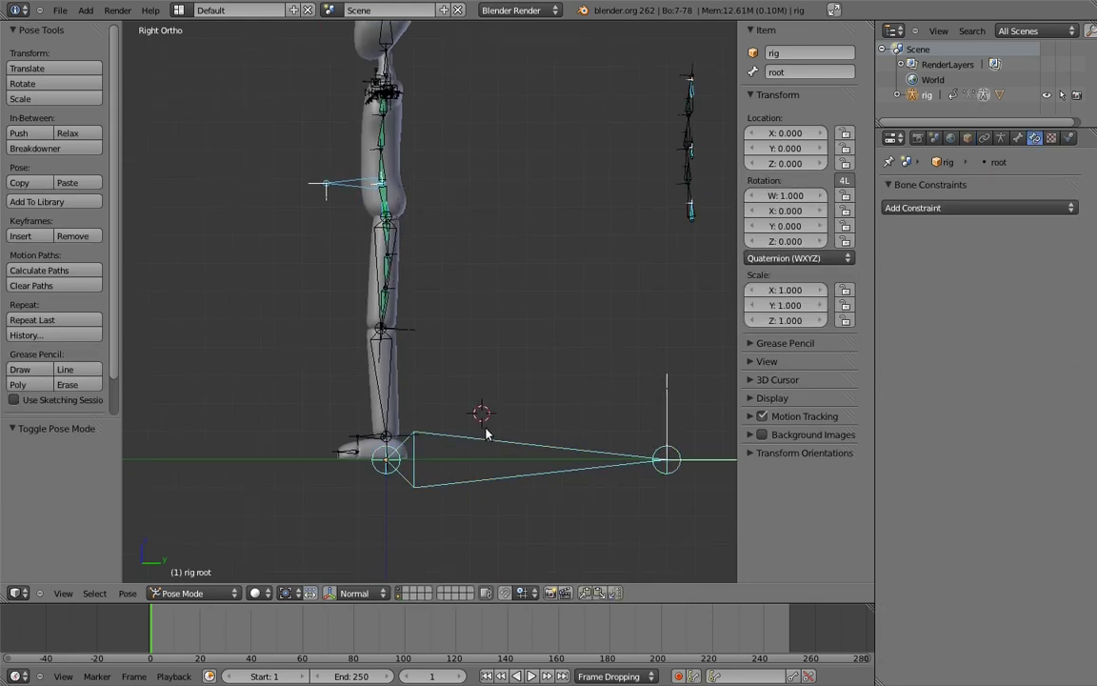
pyautogui.press('r')
pyautogui.press('r')
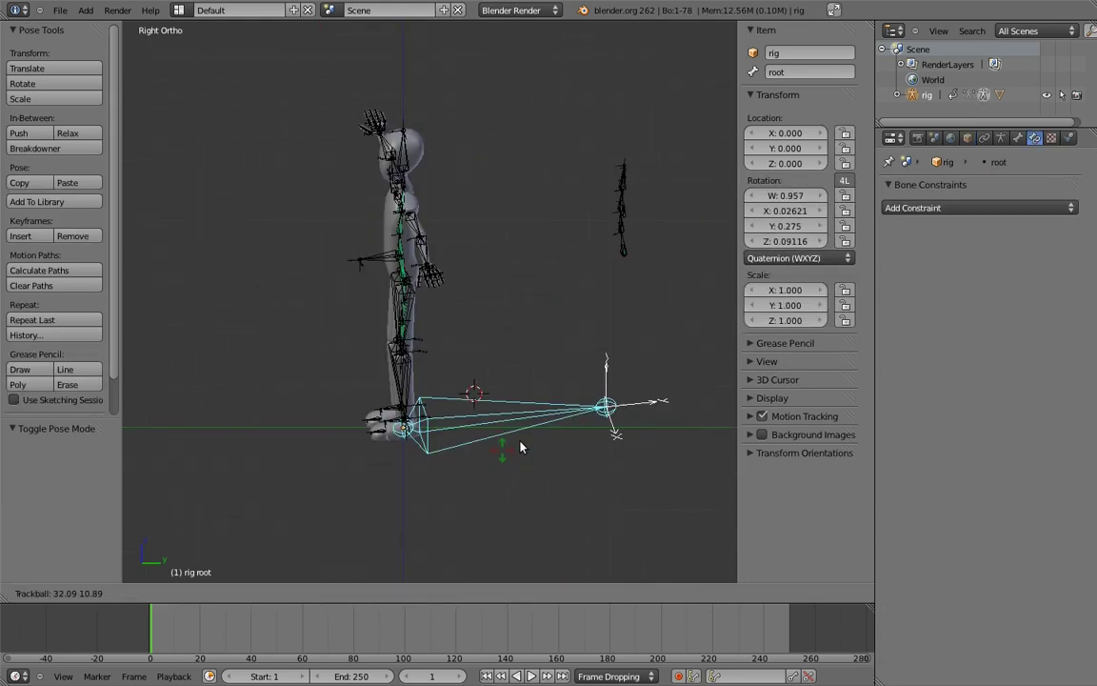
pyautogui.press('Escape')
pyautogui.press('s')
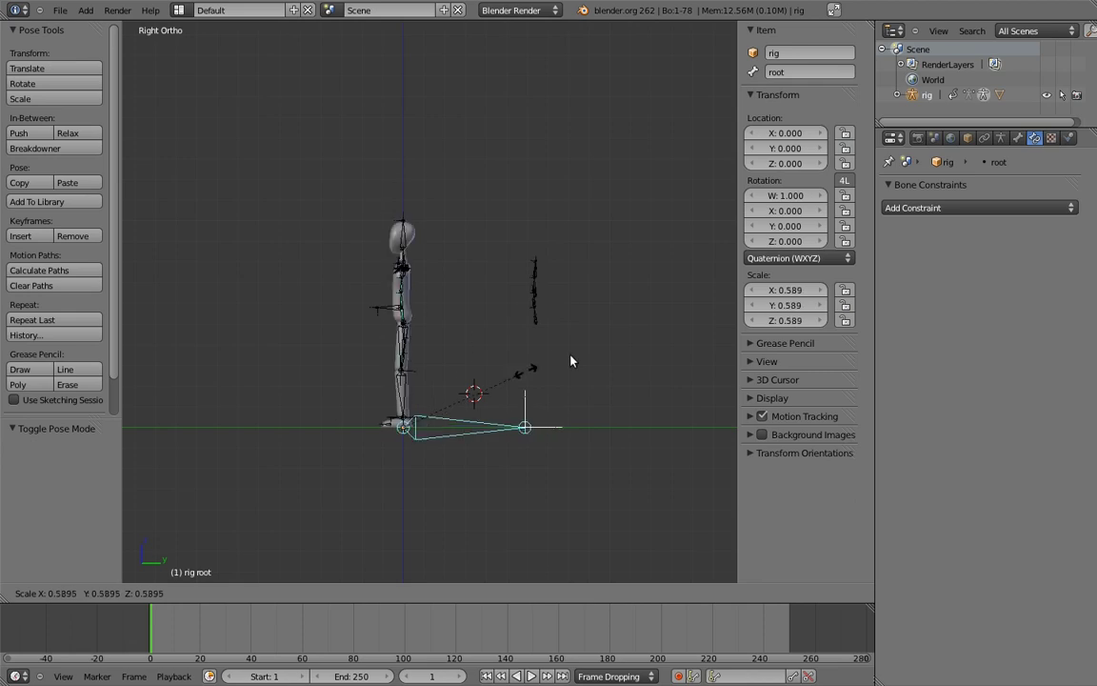
pyautogui.press('Escape')
pyautogui.press('s')
pyautogui.press('Escape')
# - Move the four MCH hips, spine and chest bones inside the torso to the last bone layer and show the armature's layer settings
pyautogui.scroll(6, 495, 386)
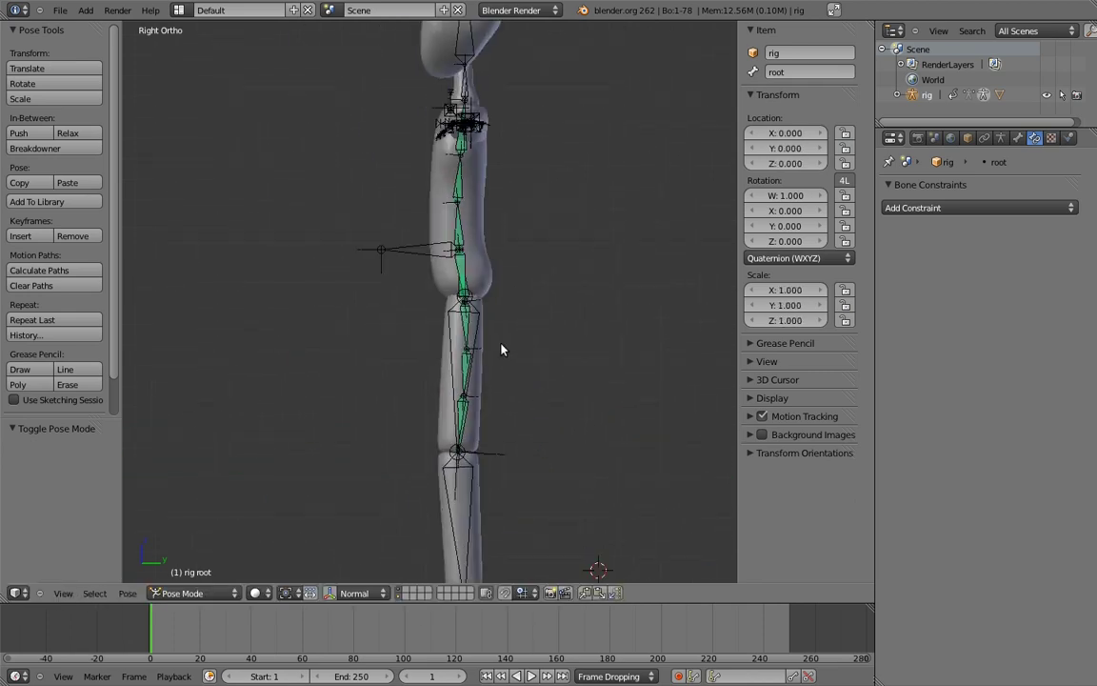
pyautogui.rightClick(454, 275)
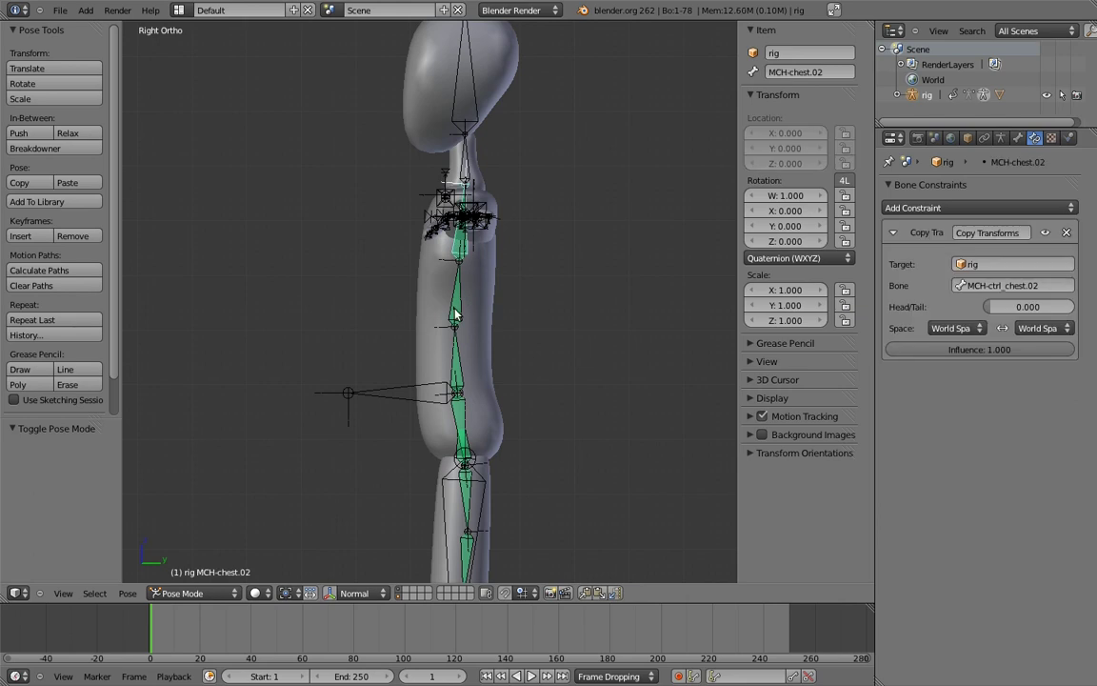
pyautogui.rightClick(460, 369)
pyautogui.press('KP_Decimal')
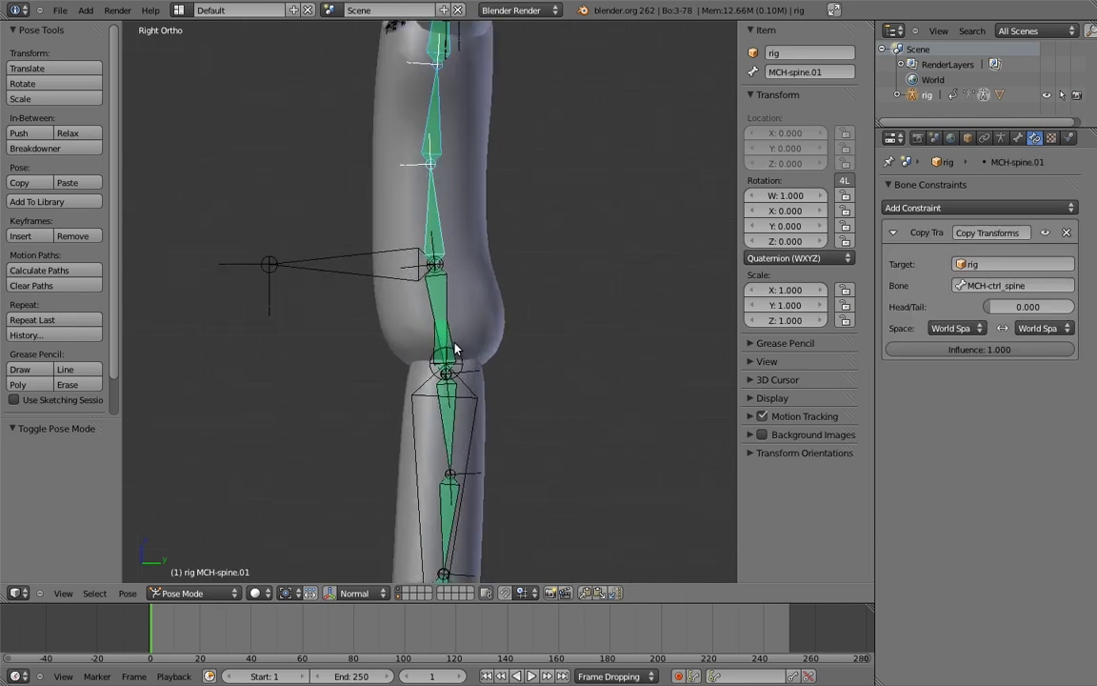
pyautogui.rightClick(454, 350)
pyautogui.press('m')
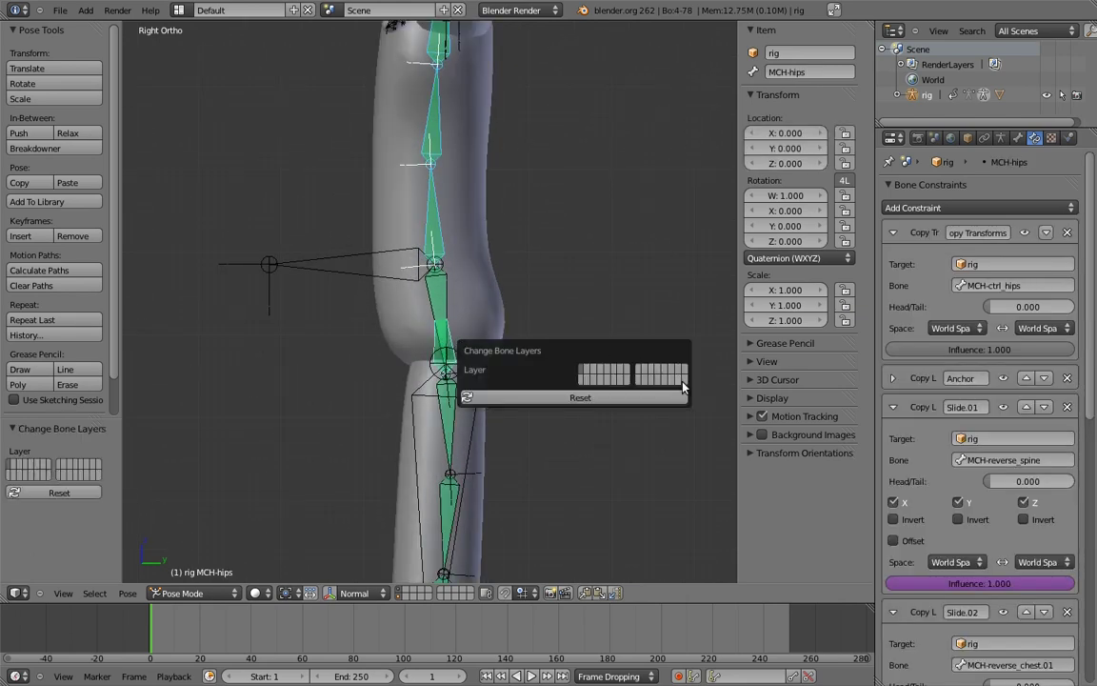
pyautogui.click(617, 379)
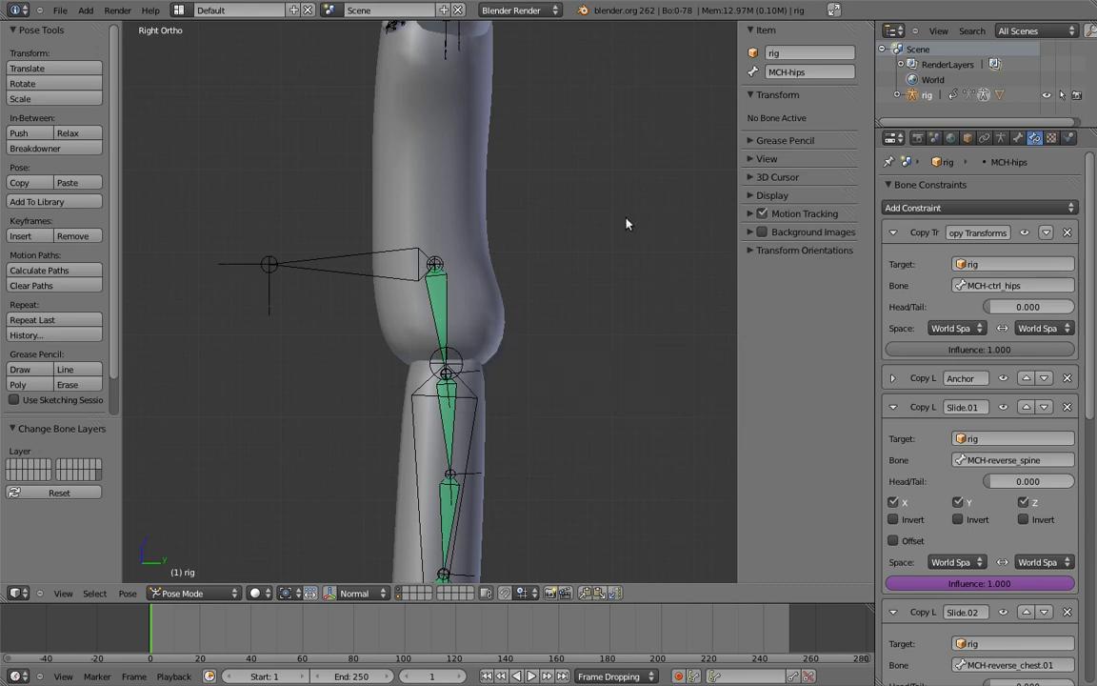
pyautogui.click(1001, 138)
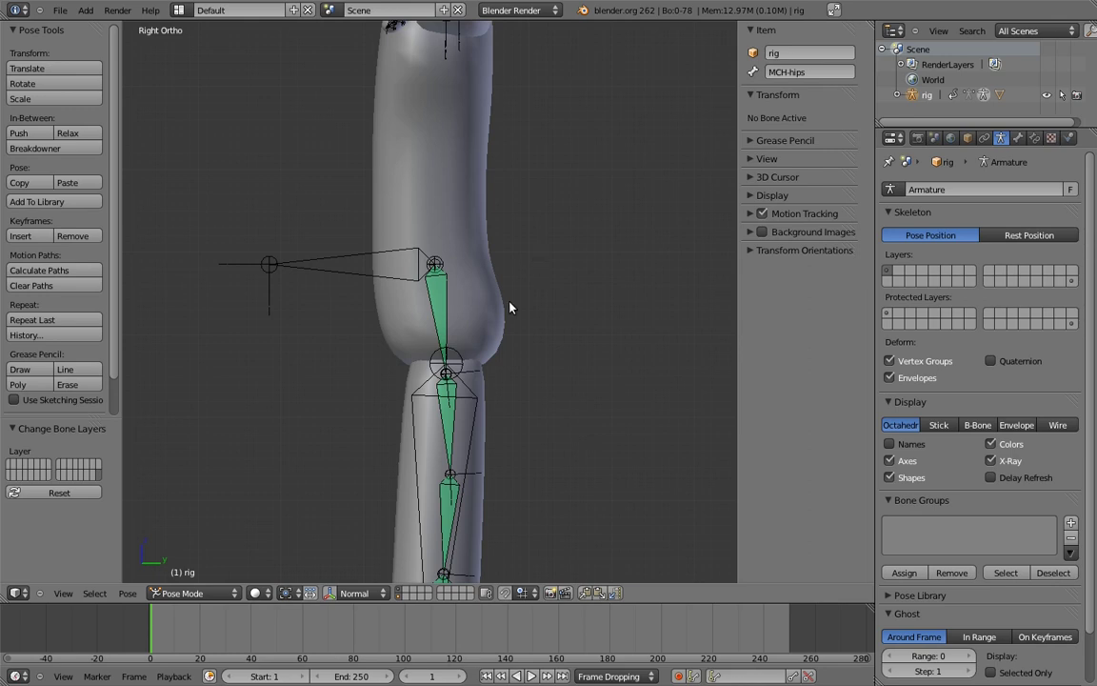
# - Move the four reverse-chain mechanism bones, including MCH-reverse_chest.02, to the first bone layer of the second row
pyautogui.keyDown('shift'); pyautogui.moveTo(497, 347); pyautogui.dragTo(550, 193, button='middle'); pyautogui.keyUp('shift')
pyautogui.rightClick(498, 163)
pyautogui.keyDown('shift'); pyautogui.rightClick(504, 296); pyautogui.keyUp('shift')
pyautogui.keyDown('shift'); pyautogui.rightClick(497, 354); pyautogui.keyUp('shift')
pyautogui.keyDown('shift'); pyautogui.rightClick(492, 436); pyautogui.keyUp('shift')
pyautogui.keyDown('shift'); pyautogui.moveTo(516, 298); pyautogui.dragTo(503, 395, button='middle'); pyautogui.keyUp('shift')
pyautogui.scroll(-3, 517, 297)
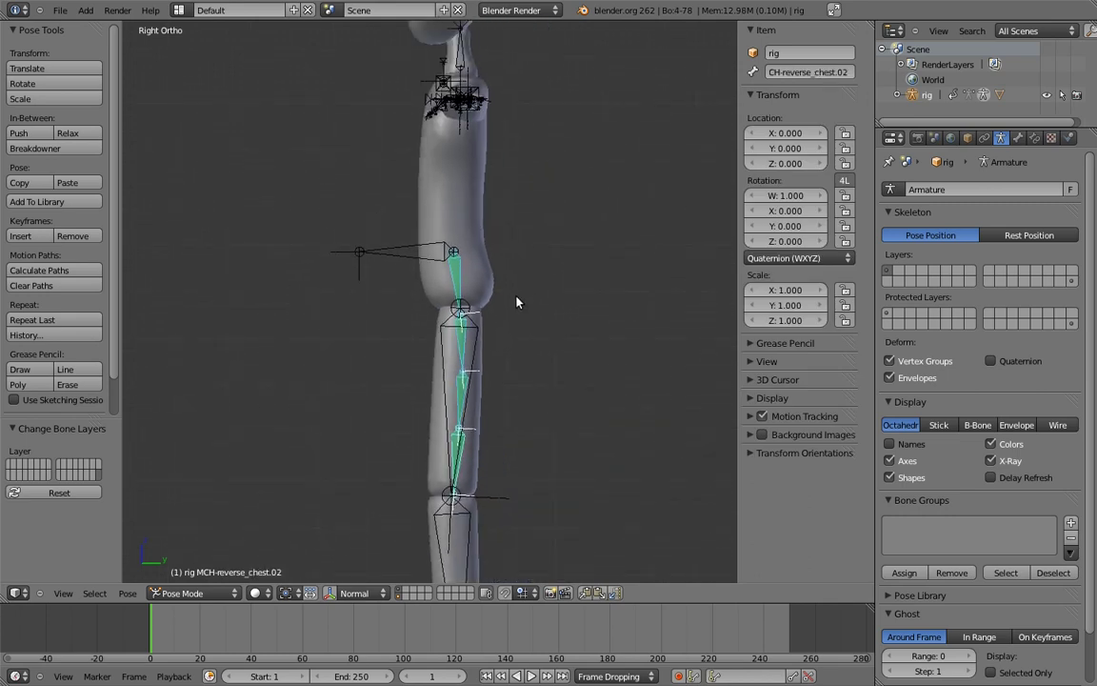
pyautogui.press('m')
pyautogui.click(639, 329)
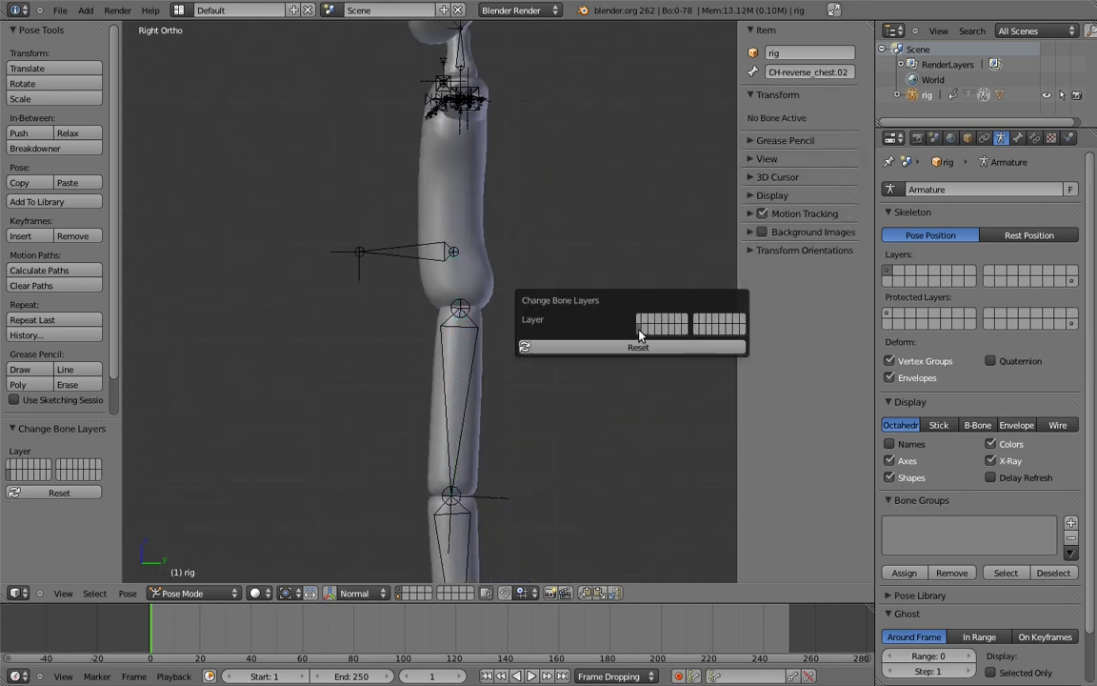
# - In Edit Mode, select the whole MCH-ctrl bone chain and move it about -0.947 along Y and 0.102 along Z into the torso
pyautogui.press('Tab')
pyautogui.keyDown('shift'); pyautogui.moveTo(609, 195); pyautogui.dragTo(475, 264, button='middle'); pyautogui.keyUp('shift')
pyautogui.scroll(-4, 529, 257)
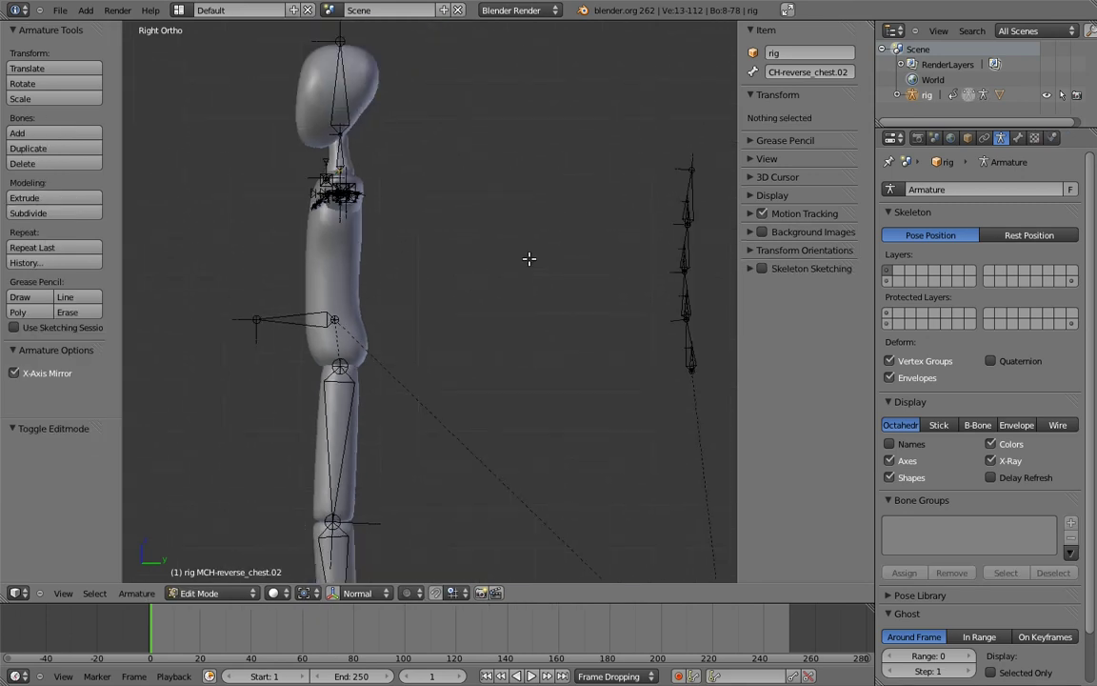
pyautogui.scroll(3, 571, 333)
pyautogui.keyDown('shift'); pyautogui.moveTo(660, 352); pyautogui.dragTo(556, 326, button='middle'); pyautogui.keyUp('shift')
pyautogui.scroll(1, 556, 326)
pyautogui.scroll(2, 556, 325)
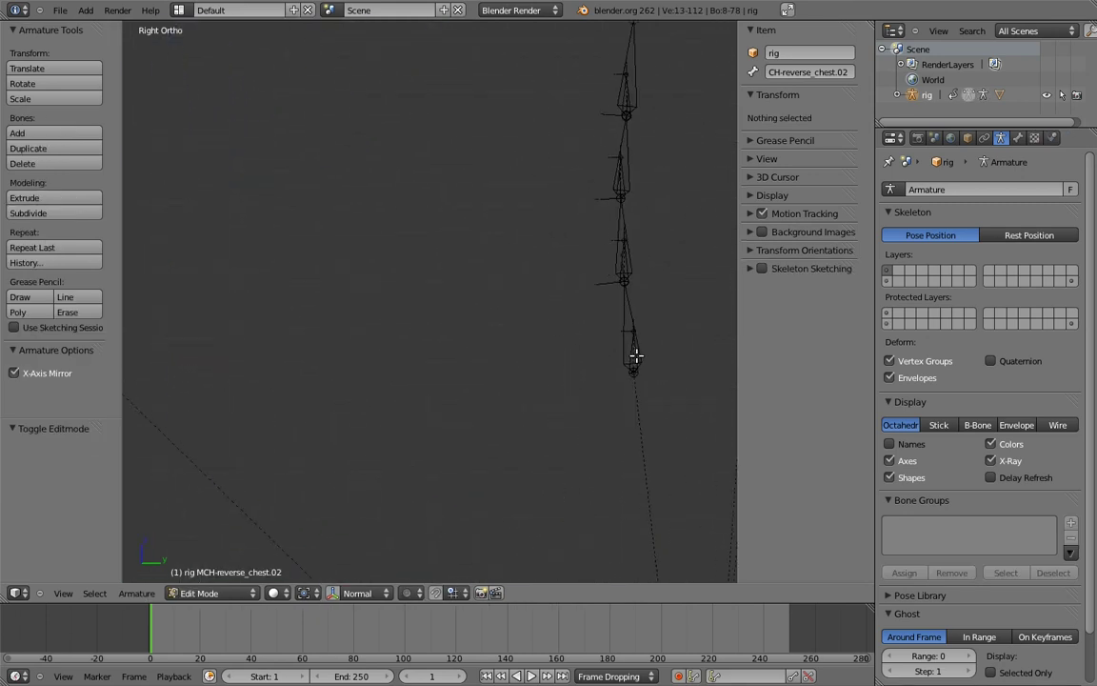
pyautogui.rightClick(634, 353)
pyautogui.keyDown('shift'); pyautogui.rightClick(618, 313); pyautogui.keyUp('shift')
pyautogui.keyDown('shift'); pyautogui.rightClick(623, 264); pyautogui.keyUp('shift')
pyautogui.keyDown('shift'); pyautogui.rightClick(615, 223); pyautogui.keyUp('shift')
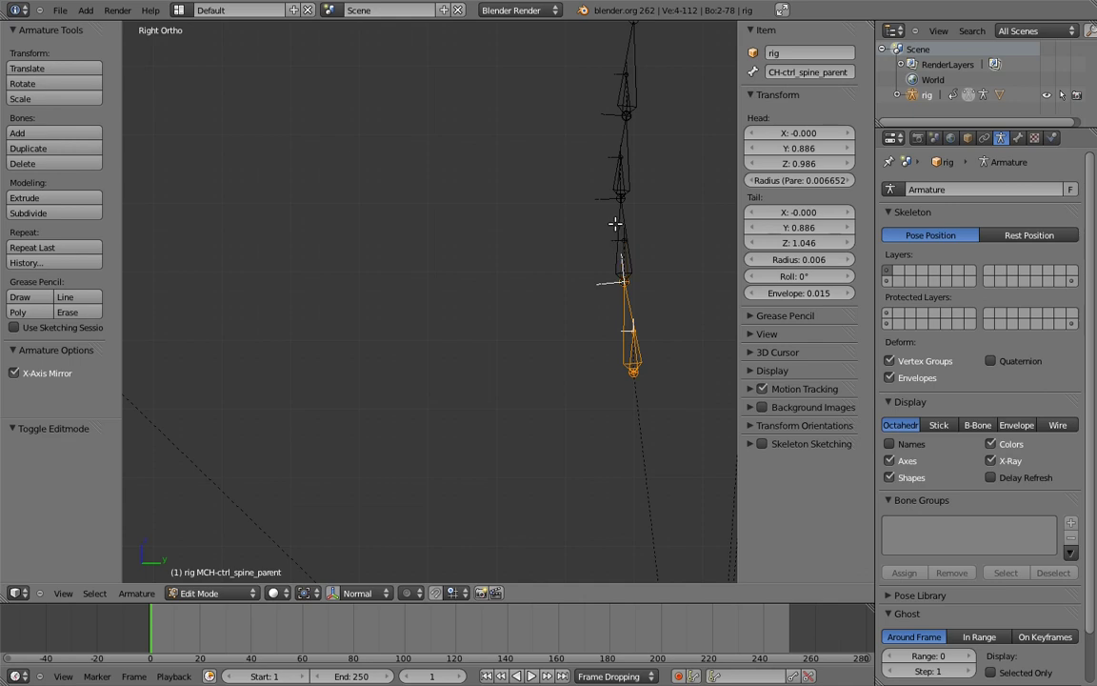
pyautogui.scroll(-5, 619, 210)
pyautogui.press('b')
pyautogui.moveTo(488, 159); pyautogui.dragTo(544, 335)
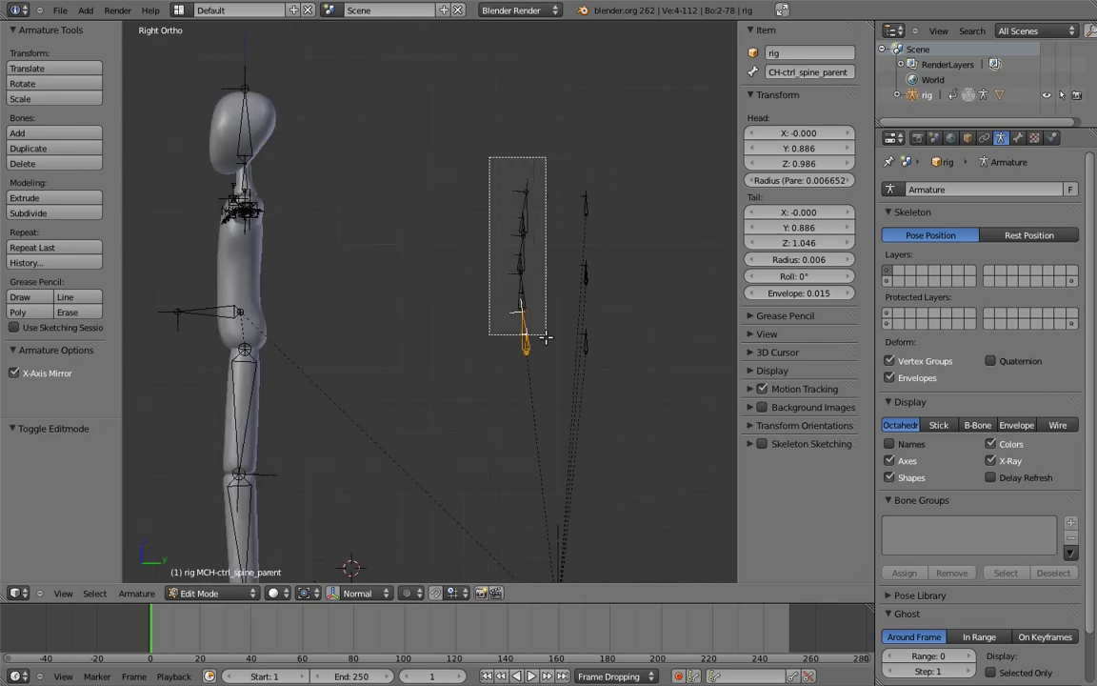
pyautogui.keyDown('shift'); pyautogui.moveTo(488, 307); pyautogui.dragTo(610, 296, button='middle'); pyautogui.keyUp('shift')
pyautogui.press('g')
pyautogui.click(286, 198)
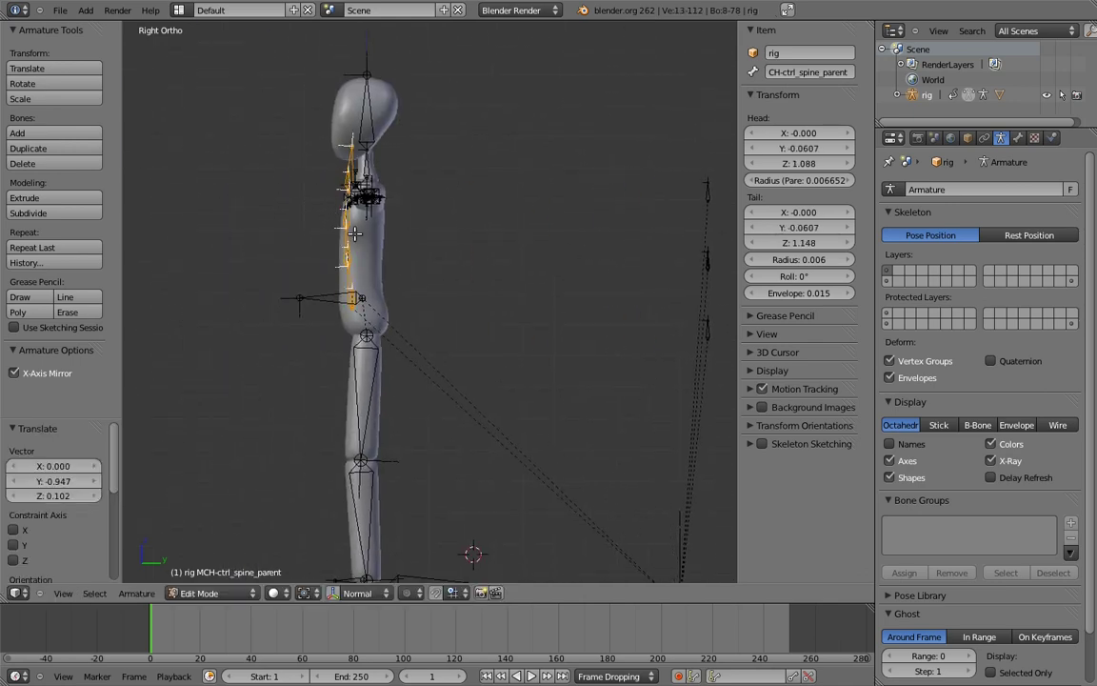
# - Move the MCH-ctrl chain so its base joint sits exactly on the head of the body bone
pyautogui.scroll(4, 328, 362)
pyautogui.keyDown('shift'); pyautogui.moveTo(335, 388); pyautogui.dragTo(502, 349, button='middle'); pyautogui.keyUp('shift')
pyautogui.scroll(6, 502, 349)
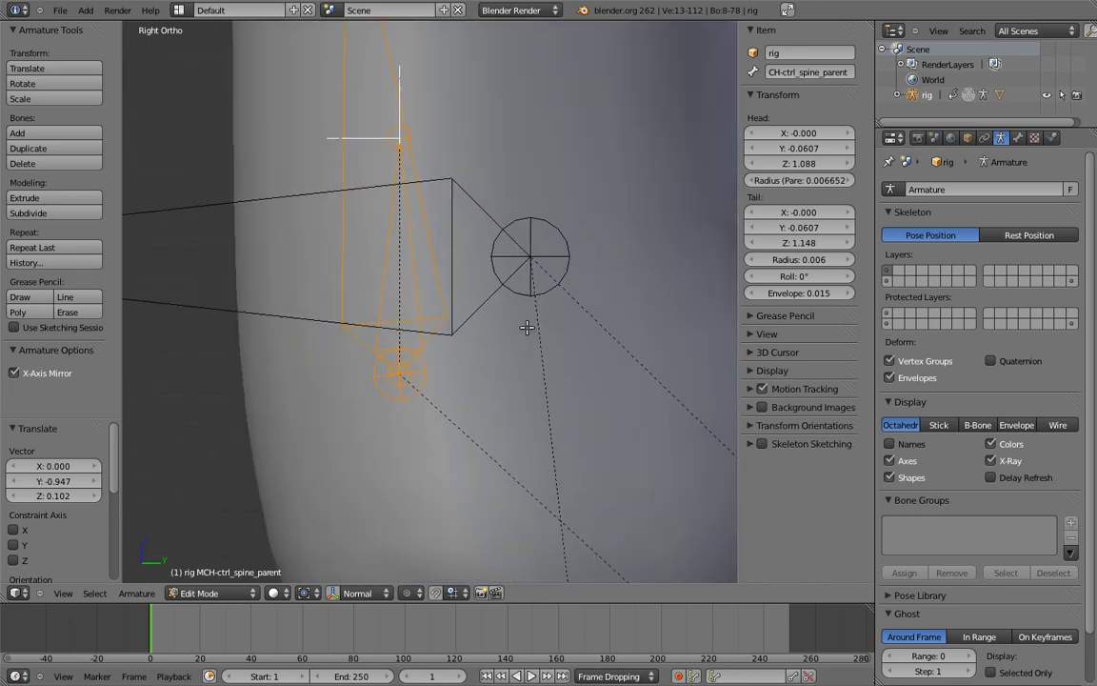
pyautogui.press('g')
pyautogui.click(558, 253)
pyautogui.scroll(4, 558, 276)
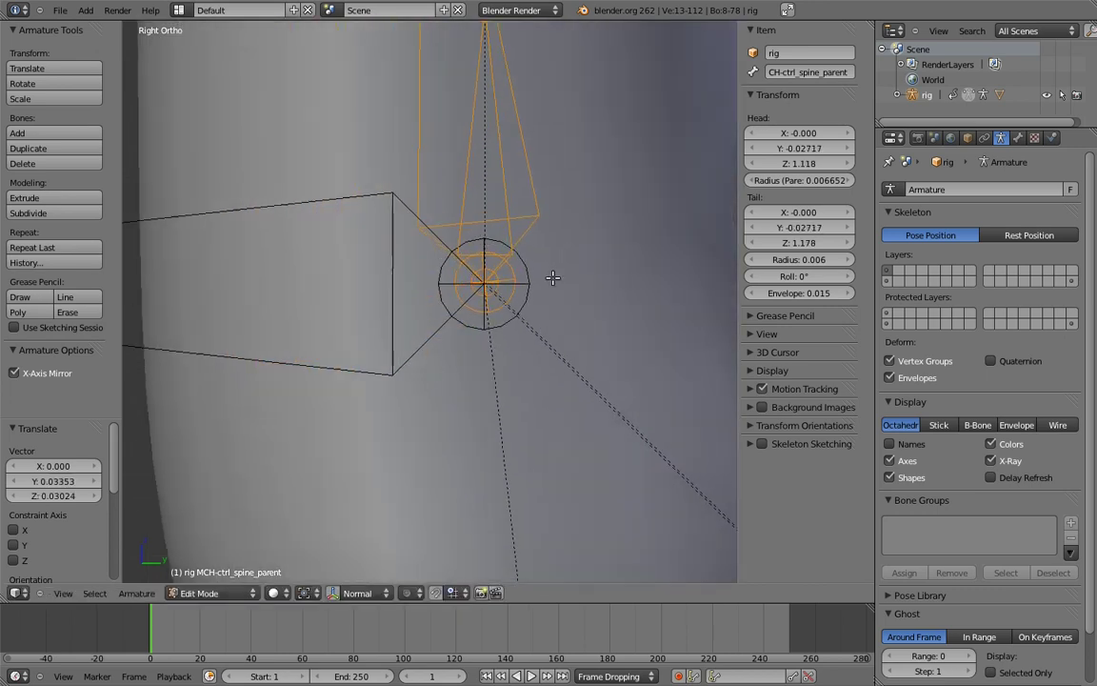
pyautogui.scroll(8, 530, 273)
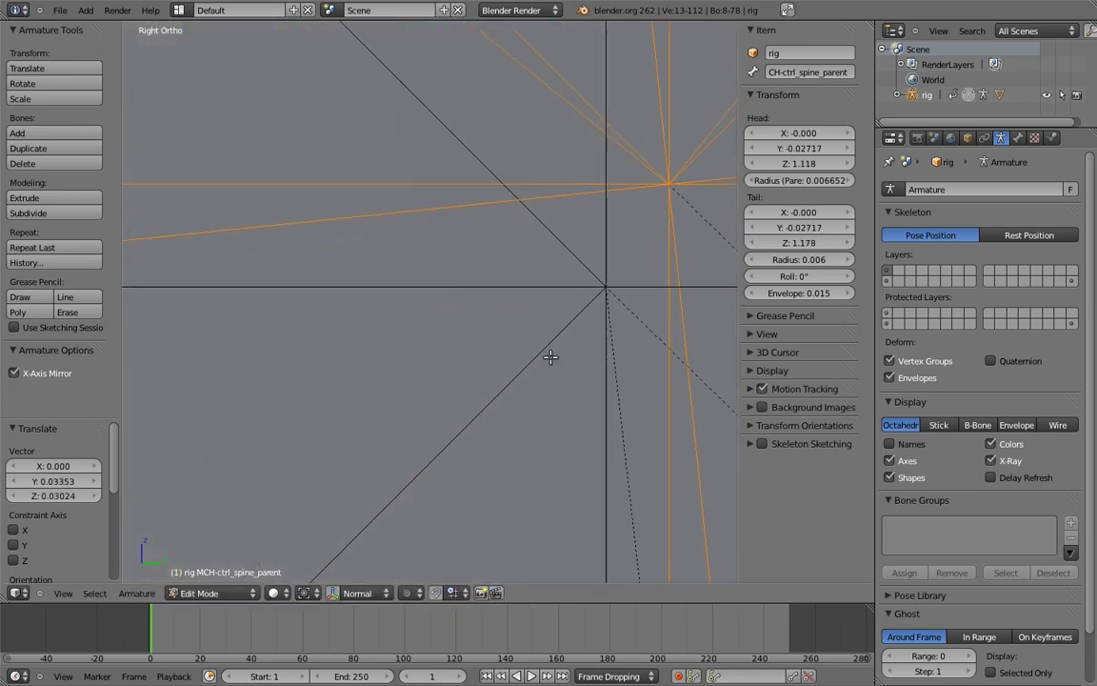
pyautogui.press('g')
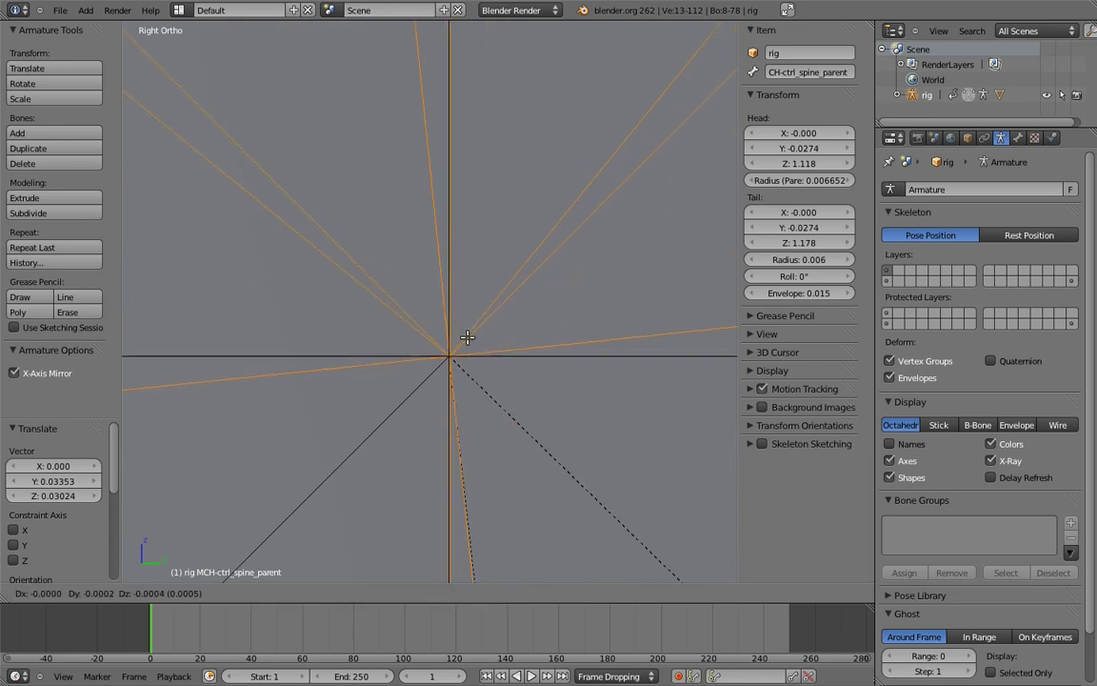
pyautogui.click(465, 334)
pyautogui.scroll(-8, 477, 433)
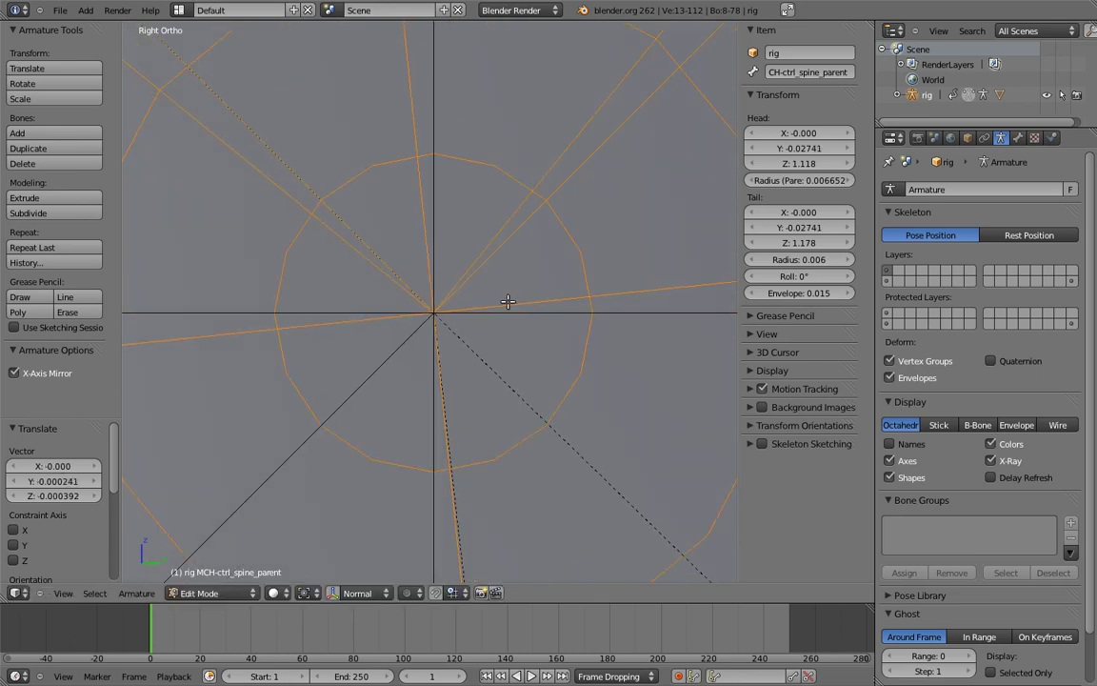
pyautogui.scroll(-10, 543, 207)
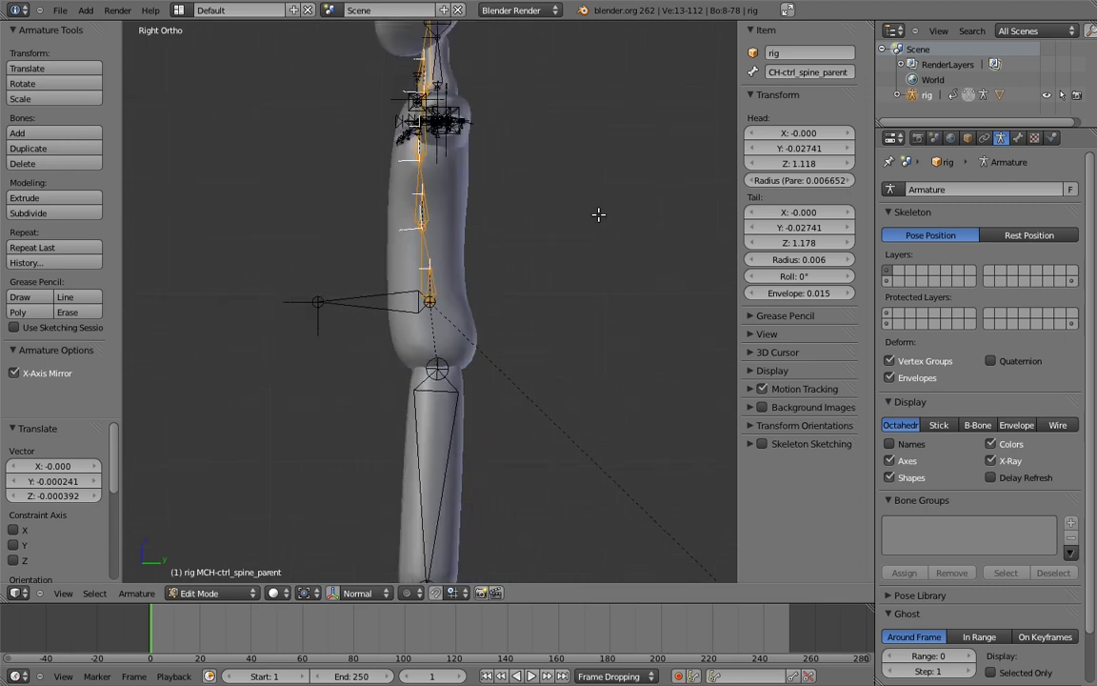
# - Compare the MCH-ctrl chain's placement between Pose Mode and Edit Mode, checking MCH-ctrl_hips_parent at its base
pyautogui.keyDown('shift'); pyautogui.moveTo(606, 244); pyautogui.dragTo(575, 234, button='middle'); pyautogui.keyUp('shift')
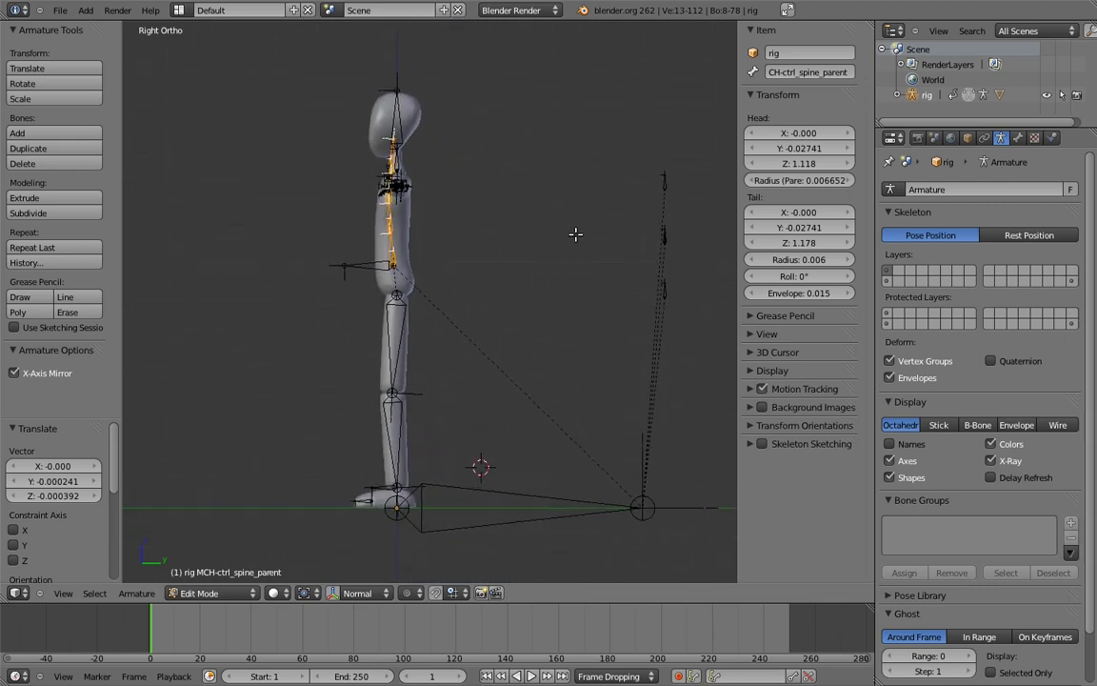
pyautogui.scroll(6, 558, 284)
pyautogui.hotkey('ctrl', 'Tab')
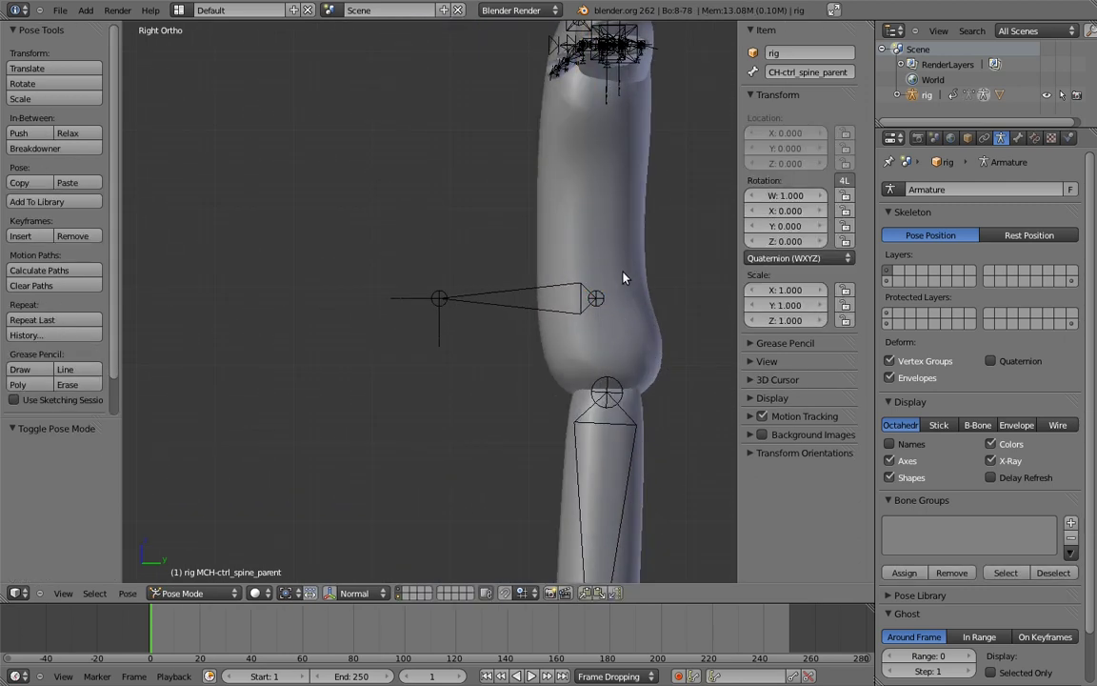
pyautogui.keyDown('shift'); pyautogui.moveTo(625, 276); pyautogui.dragTo(561, 313, button='middle'); pyautogui.keyUp('shift')
pyautogui.press('Tab')
pyautogui.rightClick(501, 284)
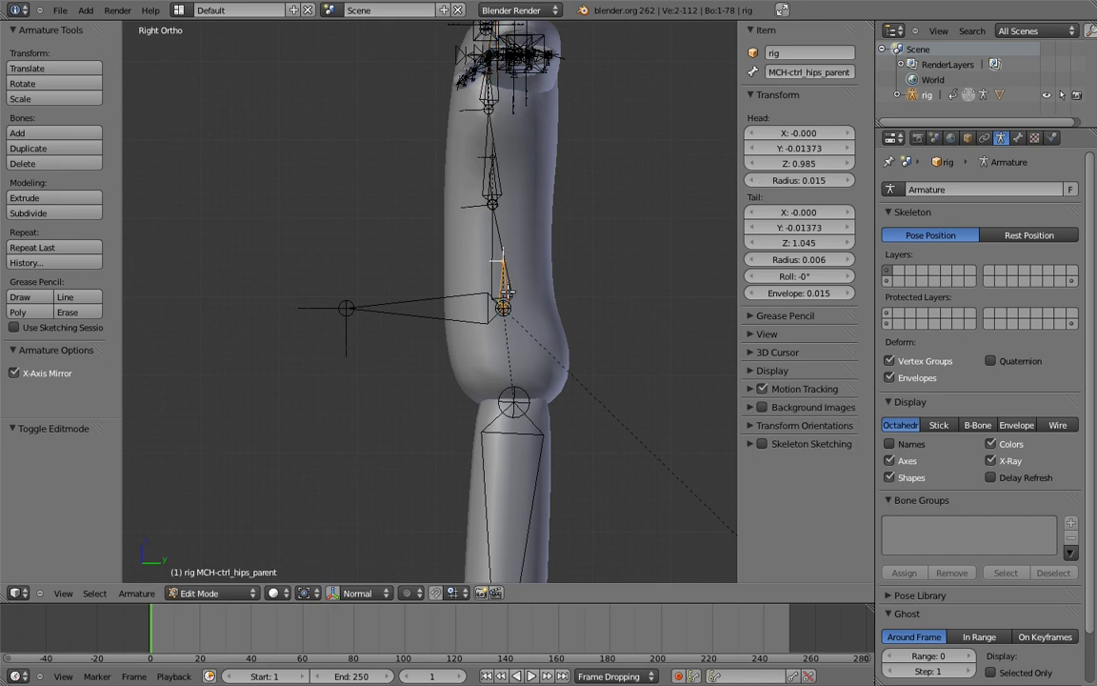
pyautogui.press('Tab')
pyautogui.keyDown('shift'); pyautogui.moveTo(595, 359); pyautogui.dragTo(429, 340, button='middle'); pyautogui.keyUp('shift')
pyautogui.keyDown('shift'); pyautogui.moveTo(617, 340); pyautogui.dragTo(355, 245, button='middle'); pyautogui.keyUp('shift')
pyautogui.press('KP_Decimal')
# - In Pose Mode, add a Copy Location constraint to MCH-ctrl_hips_parent targeting the body bone, and deselect all bones
pyautogui.rightClick(491, 310)
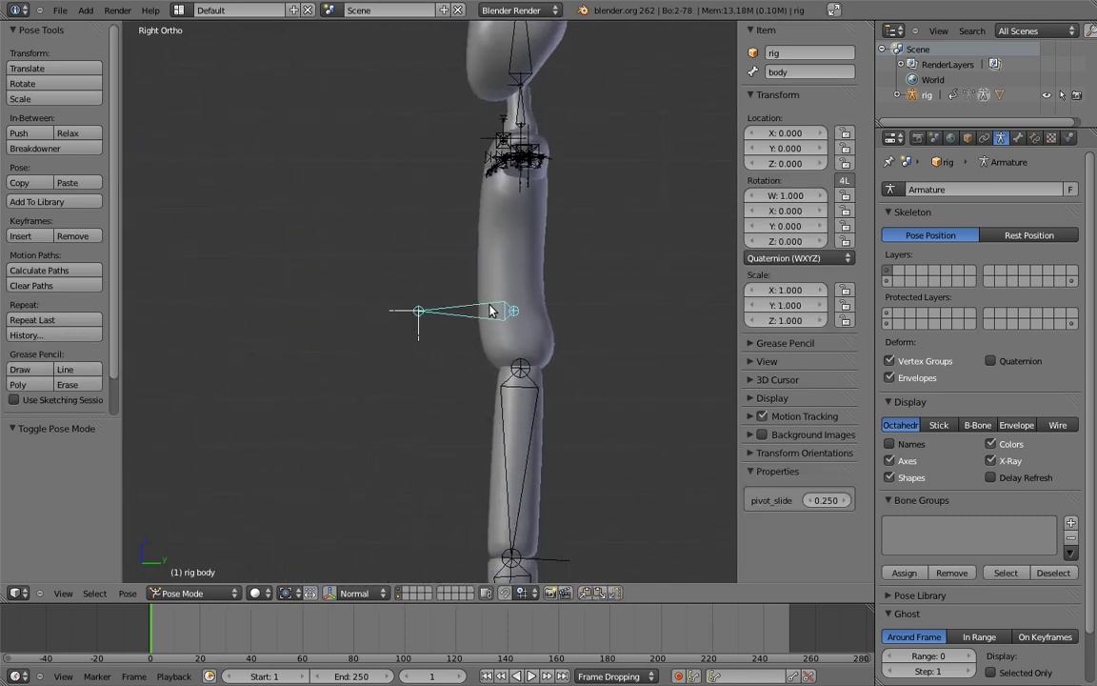
pyautogui.keyDown('shift'); pyautogui.moveTo(549, 307); pyautogui.dragTo(308, 264, button='middle'); pyautogui.keyUp('shift')
pyautogui.keyDown('shift'); pyautogui.moveTo(580, 259); pyautogui.dragTo(295, 243, button='middle'); pyautogui.keyUp('shift')
pyautogui.scroll(5, 507, 243)
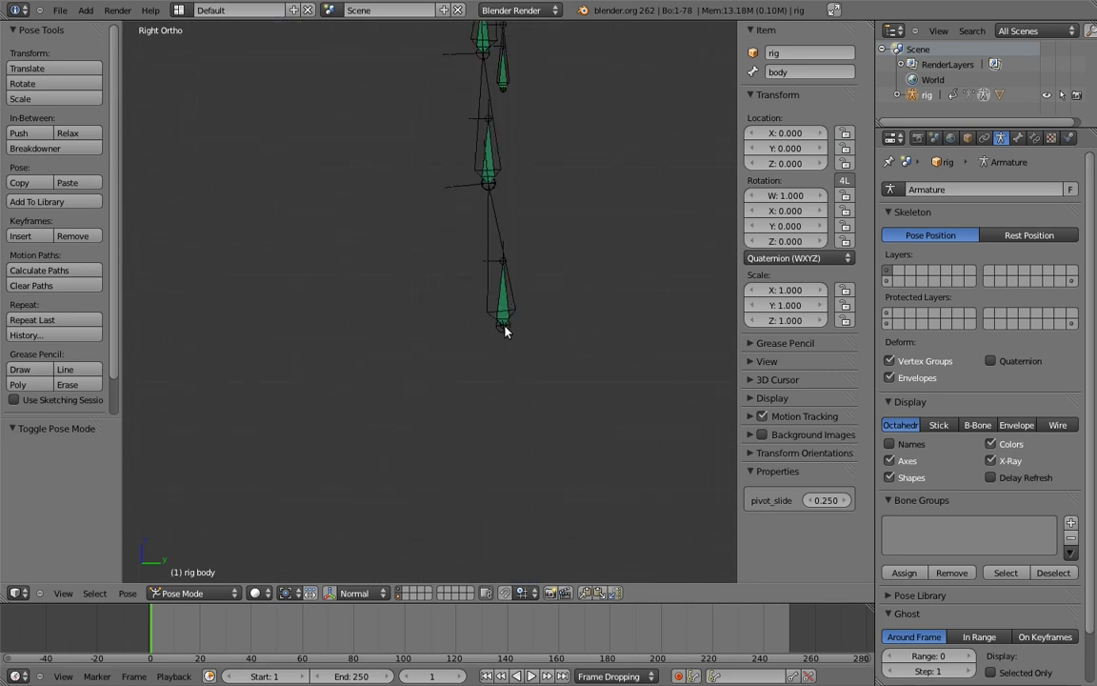
pyautogui.keyDown('shift'); pyautogui.rightClick(504, 304); pyautogui.keyUp('shift')
pyautogui.keyDown('shift'); pyautogui.moveTo(496, 314); pyautogui.dragTo(647, 298, button='middle'); pyautogui.keyUp('shift')
pyautogui.keyDown('shift'); pyautogui.moveTo(286, 300); pyautogui.dragTo(733, 299, button='middle'); pyautogui.keyUp('shift')
pyautogui.rightClick(348, 225)
pyautogui.keyDown('shift'); pyautogui.moveTo(581, 193); pyautogui.dragTo(321, 226, button='middle'); pyautogui.keyUp('shift')
pyautogui.keyDown('shift'); pyautogui.moveTo(667, 198); pyautogui.dragTo(419, 210, button='middle'); pyautogui.keyUp('shift')
pyautogui.scroll(3, 512, 264)
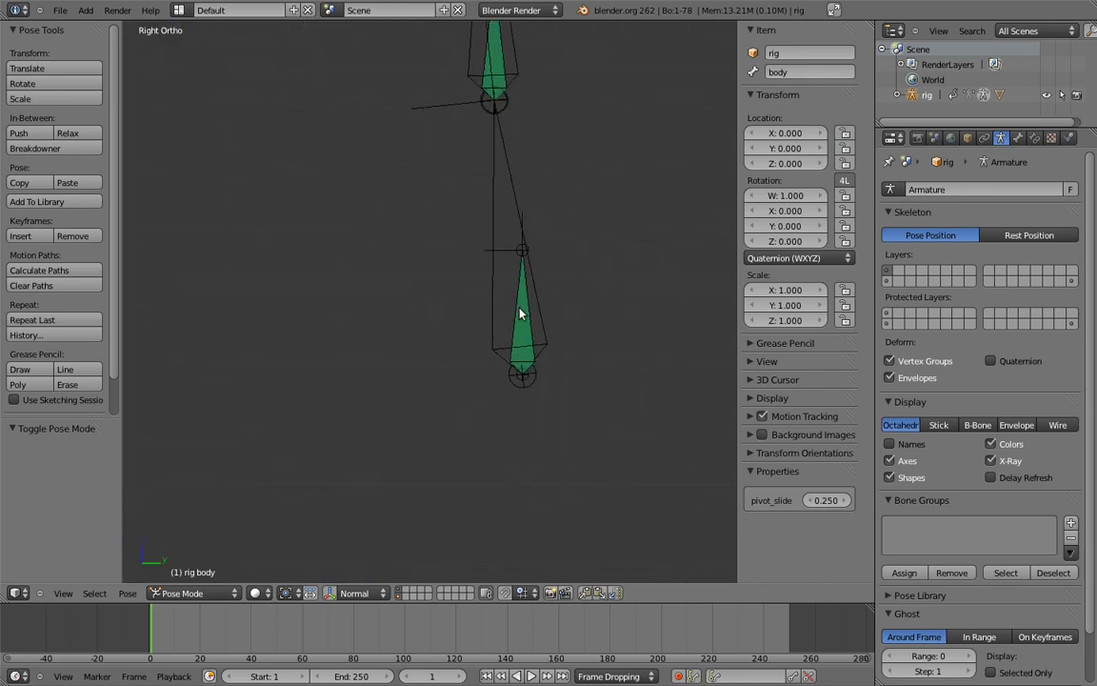
pyautogui.rightClick(521, 317)
pyautogui.hotkey('ctrl', 'shift', 'c')
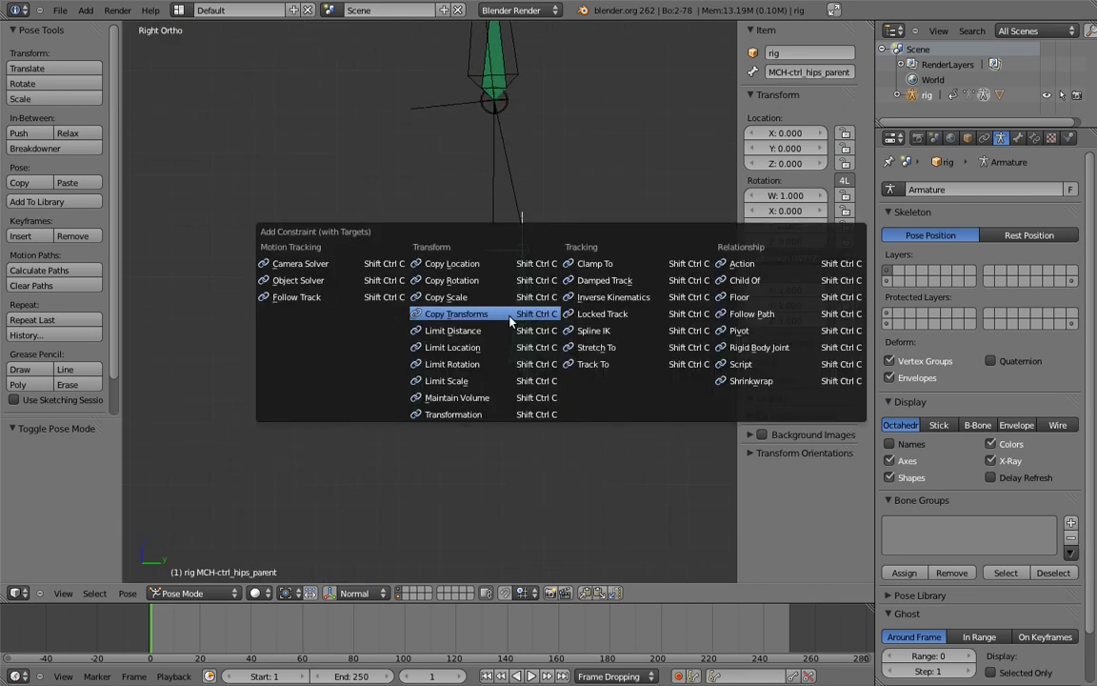
pyautogui.click(453, 263)
pyautogui.scroll(-3, 431, 296)
pyautogui.keyDown('ctrl'); pyautogui.scroll(-5, 434, 294); pyautogui.keyUp('ctrl')
pyautogui.scroll(-2, 433, 294)
pyautogui.keyDown('shift'); pyautogui.moveTo(252, 236); pyautogui.dragTo(517, 296, button='middle'); pyautogui.keyUp('shift')
pyautogui.press('a')
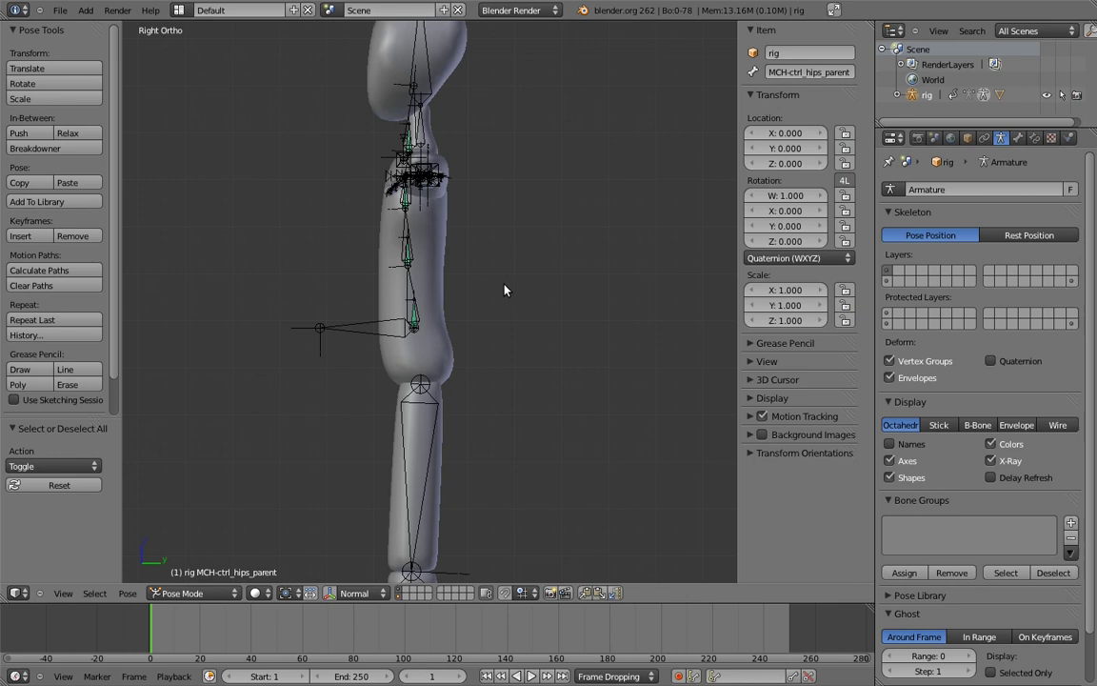
# - Move the eight MCH-ctrl chain bones, including MCH-ctrl_chest.02, to the first bone layer of the second row
pyautogui.scroll(4, 519, 306)
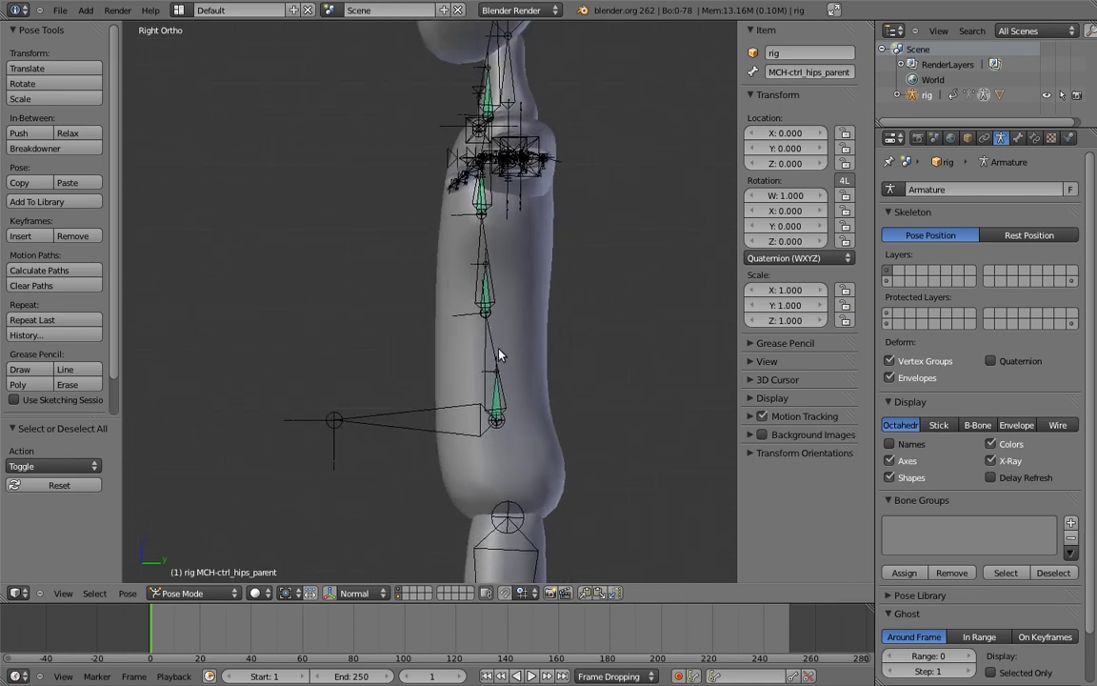
pyautogui.keyDown('shift'); pyautogui.rightClick(488, 333); pyautogui.keyUp('shift')
pyautogui.keyDown('shift'); pyautogui.rightClick(487, 285); pyautogui.keyUp('shift')
pyautogui.keyDown('shift'); pyautogui.rightClick(481, 240); pyautogui.keyUp('shift')
pyautogui.keyDown('shift'); pyautogui.moveTo(482, 167); pyautogui.dragTo(506, 312, button='middle'); pyautogui.keyUp('shift')
pyautogui.scroll(5, 562, 419)
pyautogui.keyDown('shift'); pyautogui.rightClick(568, 425); pyautogui.keyUp('shift')
pyautogui.keyDown('shift'); pyautogui.rightClick(559, 416); pyautogui.keyUp('shift')
pyautogui.keyDown('shift'); pyautogui.moveTo(570, 290); pyautogui.dragTo(507, 369, button='middle'); pyautogui.keyUp('shift')
pyautogui.scroll(4, 519, 365)
pyautogui.keyDown('shift'); pyautogui.rightClick(591, 325); pyautogui.keyUp('shift')
pyautogui.keyDown('shift'); pyautogui.rightClick(573, 365); pyautogui.keyUp('shift')
pyautogui.scroll(-6, 564, 285)
pyautogui.press('KP_1')
pyautogui.scroll(-1, 550, 329)
pyautogui.press('KP_3')
pyautogui.scroll(-4, 538, 314)
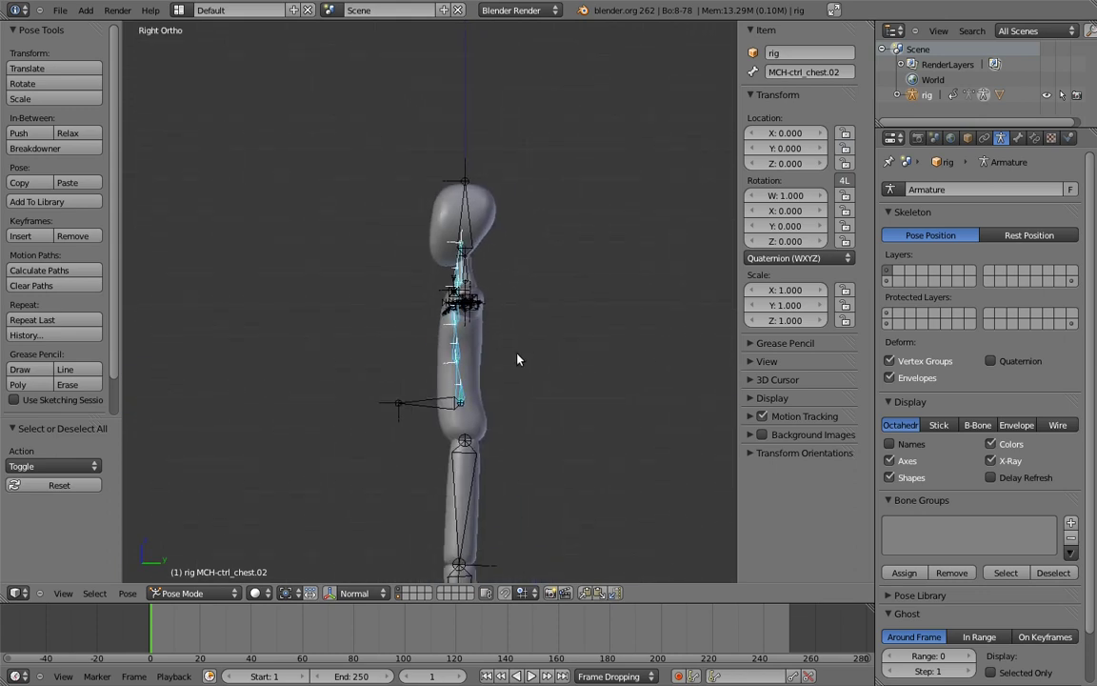
pyautogui.press('m')
pyautogui.click(636, 391)
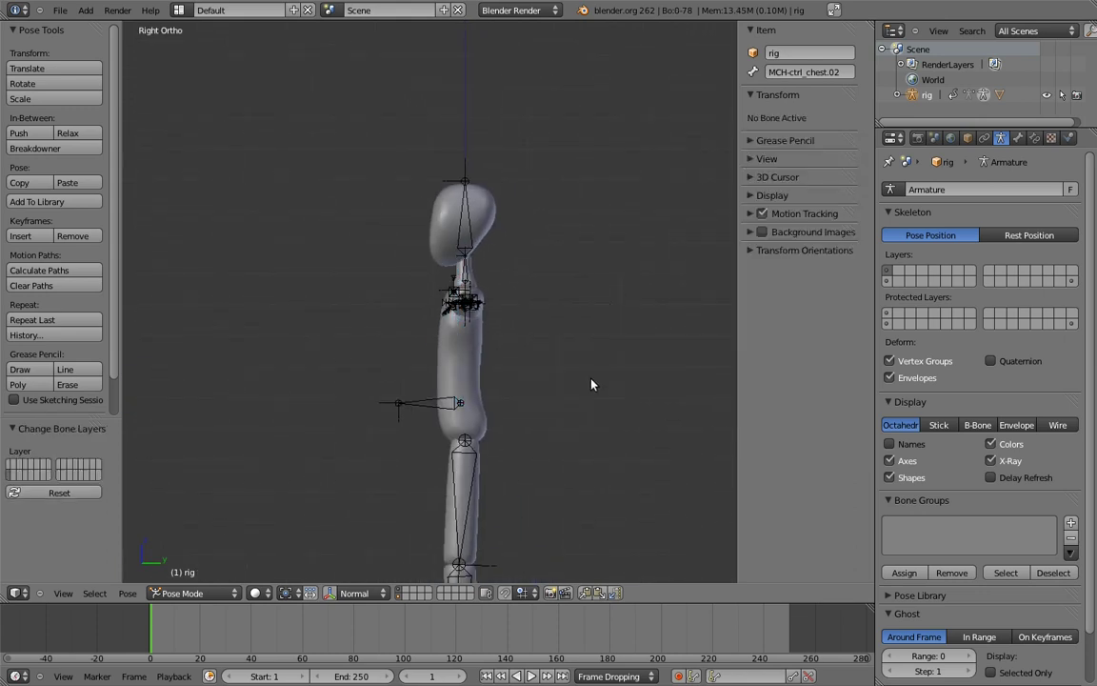
# - In Edit Mode, lengthen the hips control bone by raising its tail 0.04 along Z
pyautogui.keyDown('shift'); pyautogui.moveTo(590, 382); pyautogui.dragTo(578, 304, button='middle'); pyautogui.keyUp('shift')
pyautogui.keyDown('shift'); pyautogui.moveTo(640, 284); pyautogui.dragTo(451, 276, button='middle'); pyautogui.keyUp('shift')
pyautogui.press('Tab')
pyautogui.scroll(4, 541, 301)
pyautogui.keyDown('shift'); pyautogui.moveTo(655, 325); pyautogui.dragTo(556, 385, button='middle'); pyautogui.keyUp('shift')
pyautogui.scroll(3, 483, 313)
pyautogui.rightClick(524, 388)
pyautogui.scroll(-1, 554, 387)
pyautogui.press('g')
pyautogui.press('z')
pyautogui.click(552, 356)
# - Lengthen the spine control bone by raising its tail 0.09 along Z
pyautogui.keyDown('shift'); pyautogui.moveTo(515, 205); pyautogui.dragTo(541, 287, button='middle'); pyautogui.keyUp('shift')
pyautogui.rightClick(540, 292)
pyautogui.press('g')
pyautogui.press('z')
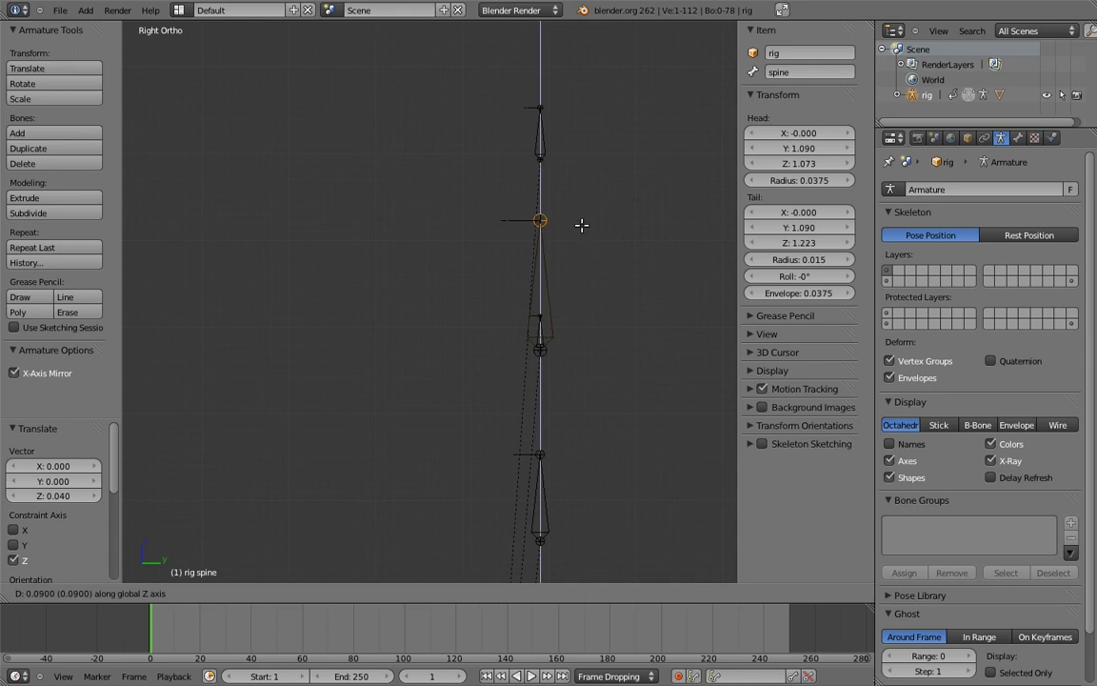
pyautogui.click(581, 222)
# - Lengthen the chest control bone by raising its tail 0.13 along Z
pyautogui.keyDown('shift'); pyautogui.moveTo(535, 102); pyautogui.dragTo(533, 176, button='middle'); pyautogui.keyUp('shift')
pyautogui.rightClick(536, 179)
pyautogui.press('g')
pyautogui.press('z')
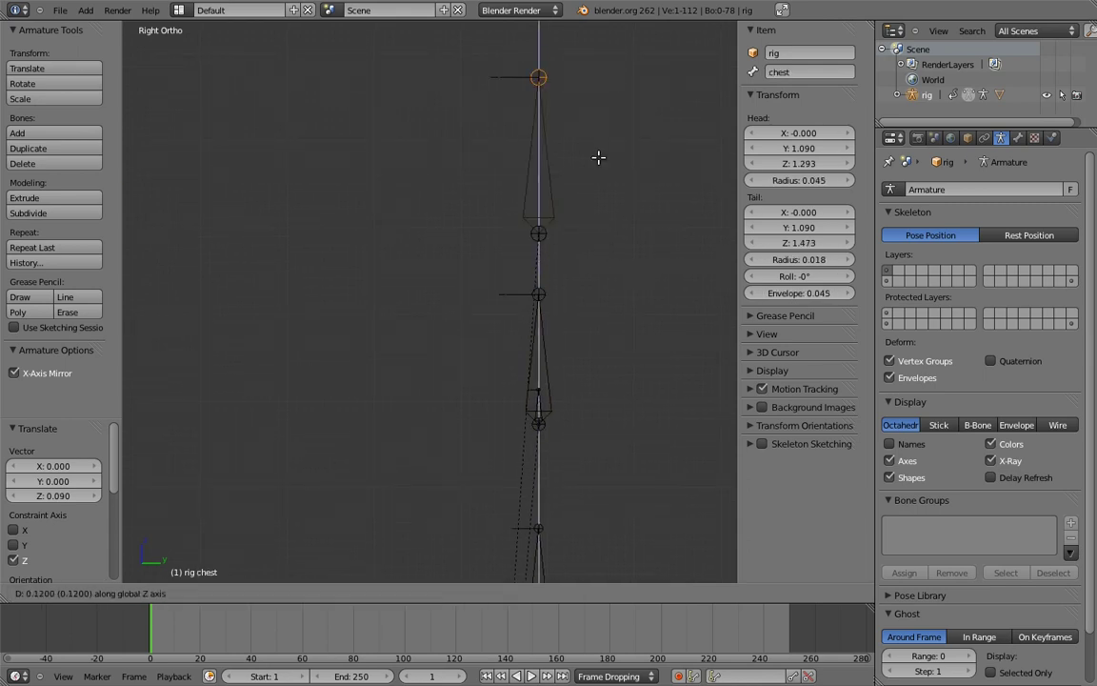
pyautogui.click(600, 143)
# - Snap the 3D cursor to the head of the body bone
pyautogui.keyDown('shift'); pyautogui.moveTo(609, 282); pyautogui.dragTo(628, 167, button='middle'); pyautogui.keyUp('shift')
pyautogui.scroll(-2, 598, 314)
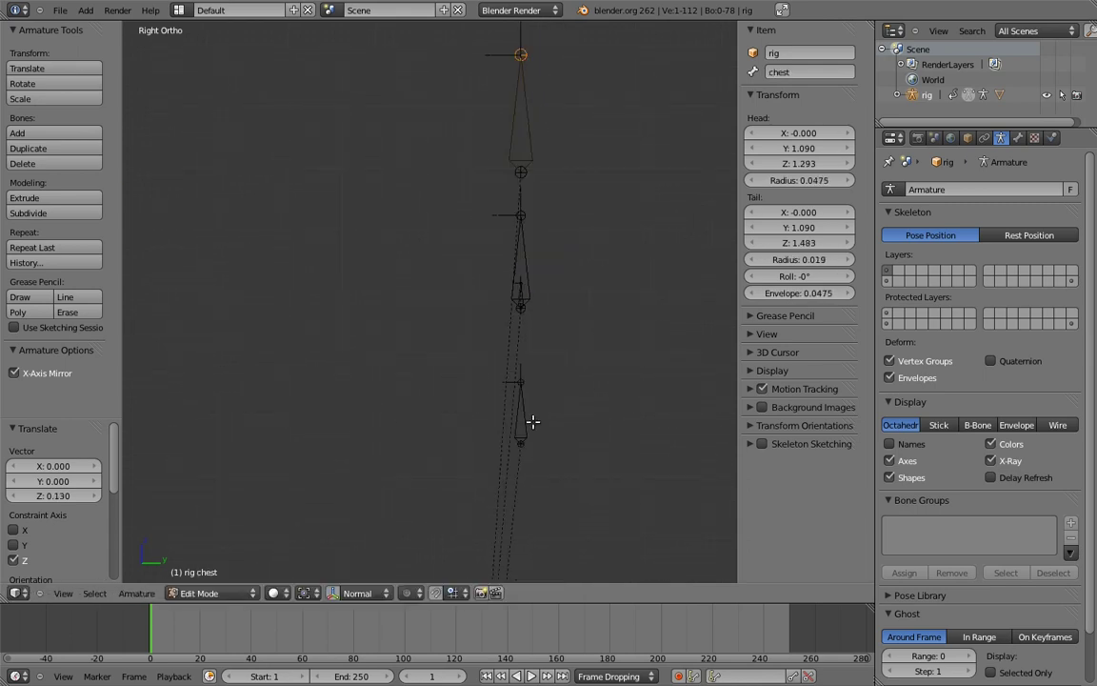
pyautogui.keyDown('shift'); pyautogui.moveTo(407, 345); pyautogui.dragTo(672, 328, button='middle'); pyautogui.keyUp('shift')
pyautogui.keyDown('shift'); pyautogui.moveTo(319, 321); pyautogui.dragTo(721, 280, button='middle'); pyautogui.keyUp('shift')
pyautogui.rightClick(501, 307)
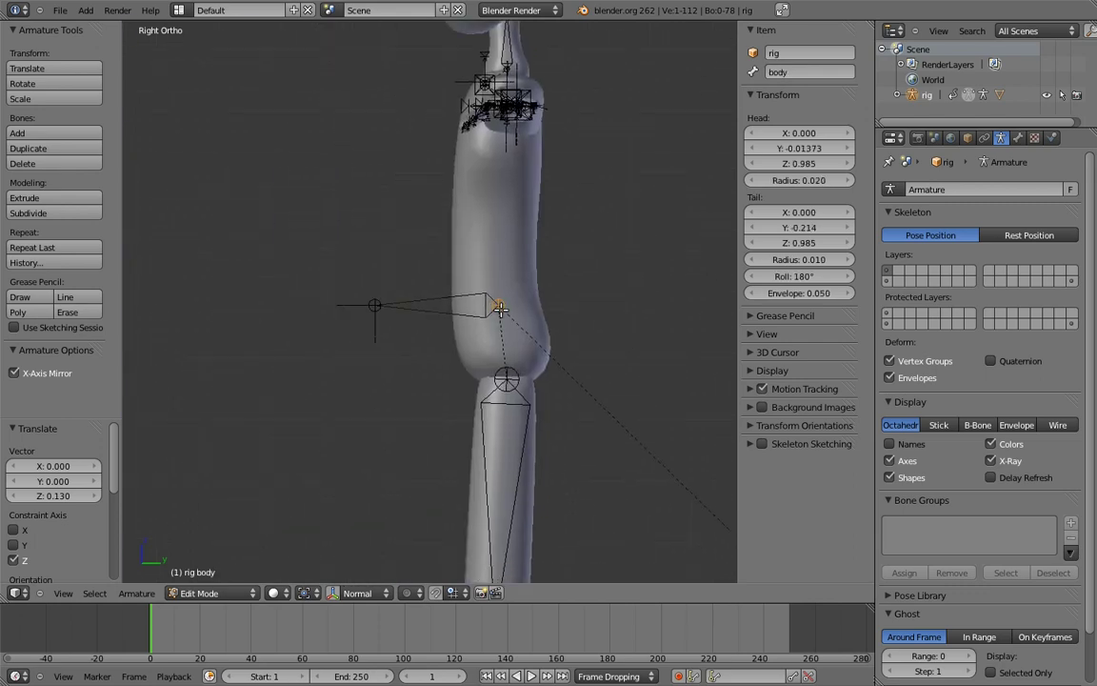
pyautogui.hotkey('shift', 's')
pyautogui.click(502, 308)
pyautogui.keyDown('ctrl'); pyautogui.scroll(-8, 571, 301); pyautogui.keyUp('ctrl')
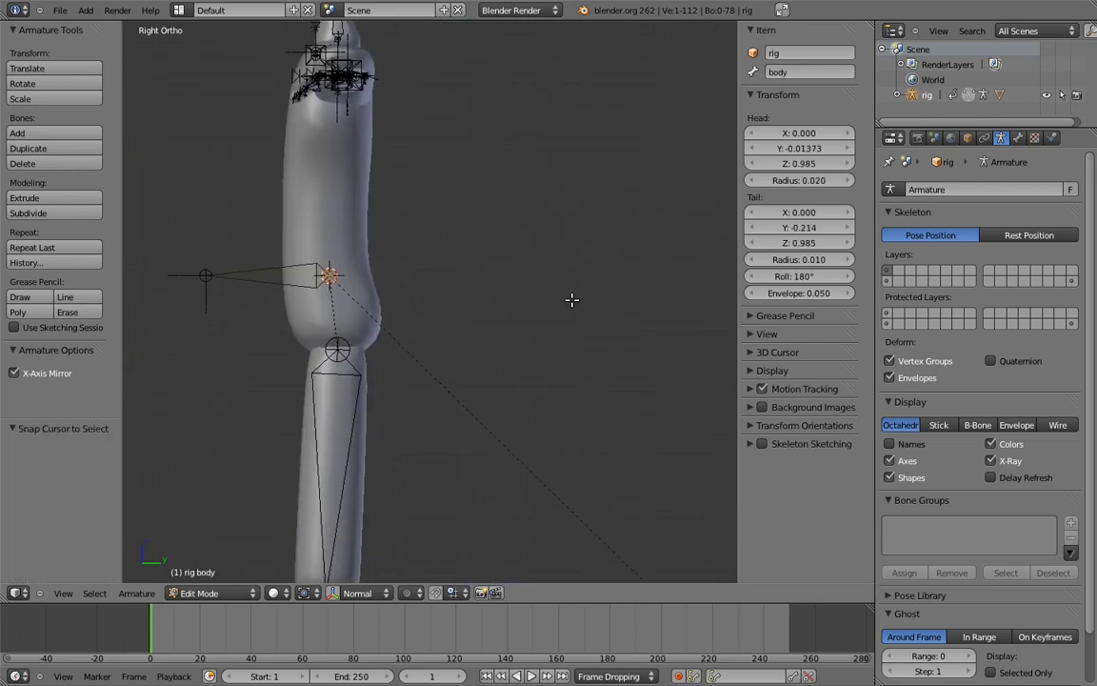
# - Snap the hips, spine and chest control bones to the 3D cursor one after another
pyautogui.rightClick(674, 305)
pyautogui.hotkey('shift', 's')
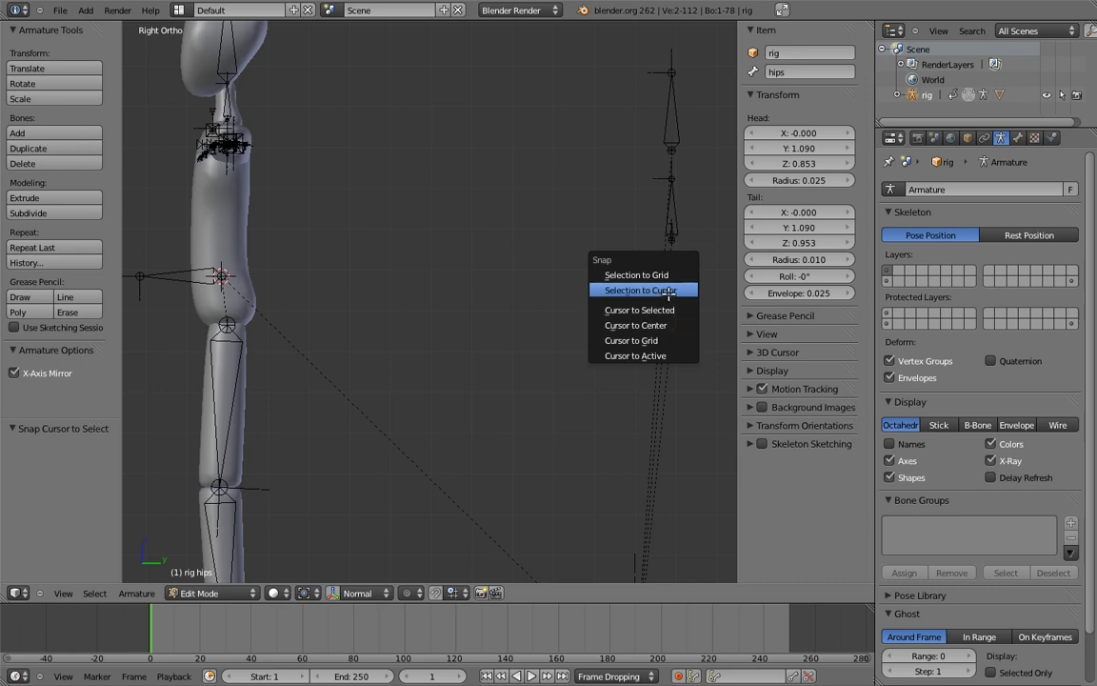
pyautogui.click(668, 291)
pyautogui.rightClick(673, 229)
pyautogui.hotkey('shift', 's')
pyautogui.click(674, 230)
pyautogui.hotkey('shift', 's')
pyautogui.click(671, 211)
pyautogui.rightClick(674, 123)
pyautogui.hotkey('shift', 's')
pyautogui.click(673, 125)
# - In Pose Mode, add a Copy Location constraint to the hips control targeting the body bone
pyautogui.keyDown('shift'); pyautogui.moveTo(374, 271); pyautogui.dragTo(610, 283, button='middle'); pyautogui.keyUp('shift')
pyautogui.keyDown('ctrl'); pyautogui.moveTo(614, 284); pyautogui.dragTo(544, 202, button='middle'); pyautogui.keyUp('ctrl')
pyautogui.keyDown('shift'); pyautogui.moveTo(545, 202); pyautogui.dragTo(570, 237, button='middle'); pyautogui.keyUp('shift')
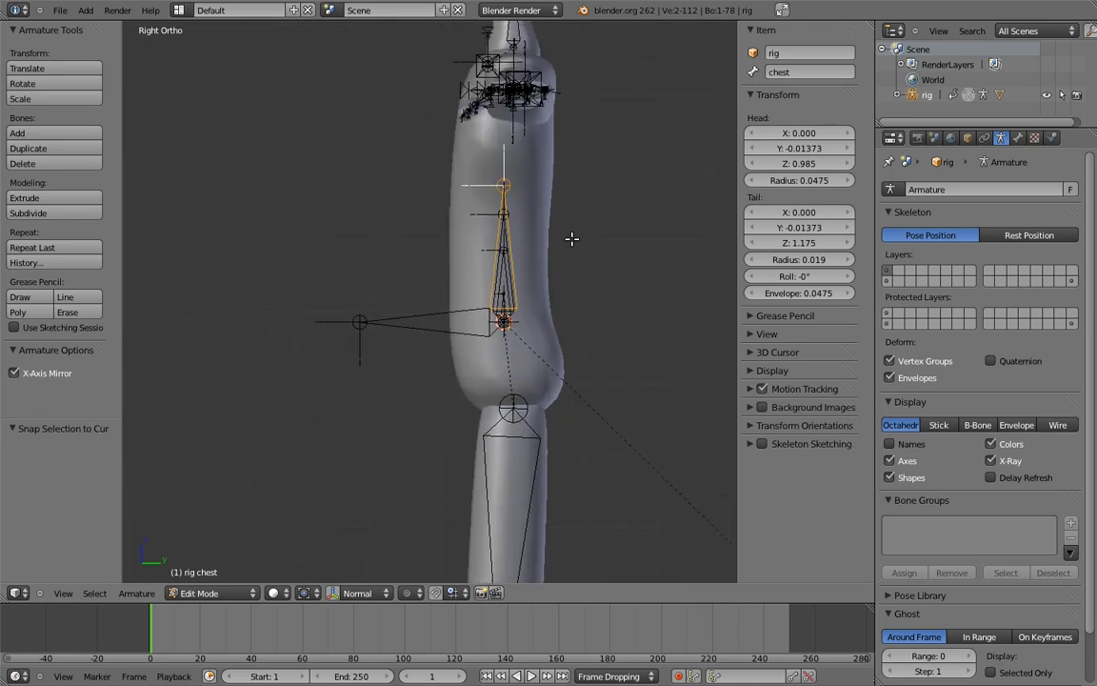
pyautogui.keyDown('ctrl'); pyautogui.moveTo(563, 367); pyautogui.dragTo(558, 304, button='middle'); pyautogui.keyUp('ctrl')
pyautogui.keyDown('shift'); pyautogui.moveTo(629, 262); pyautogui.dragTo(605, 289, button='middle'); pyautogui.keyUp('shift')
pyautogui.hotkey('ctrl', 'Tab')
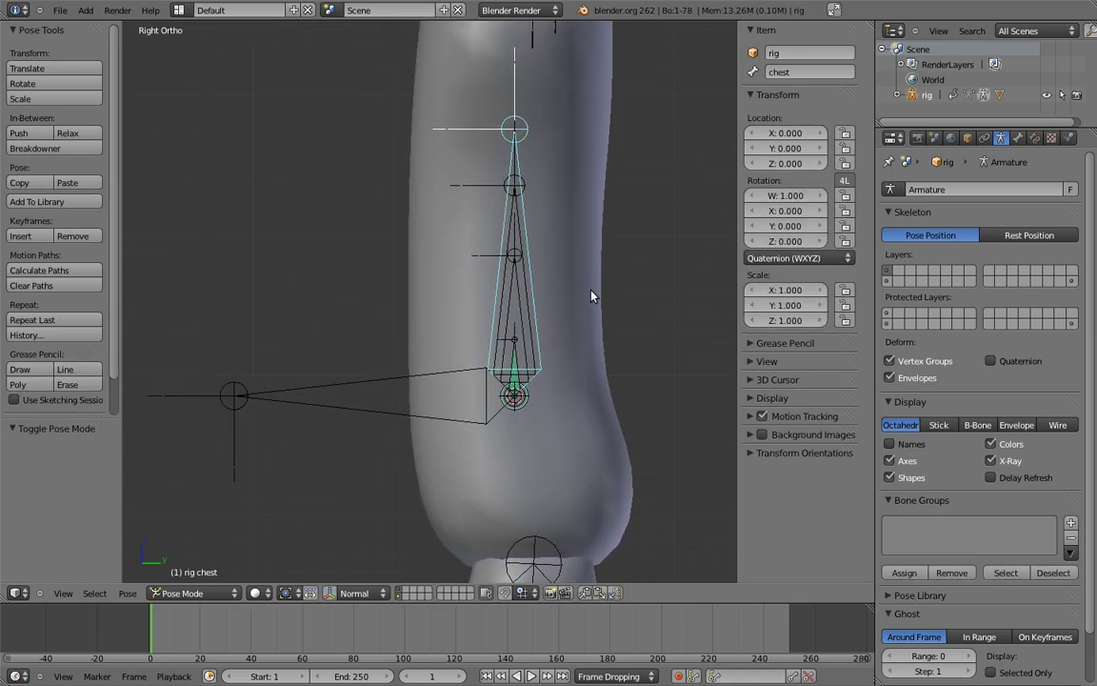
pyautogui.rightClick(516, 360)
pyautogui.keyDown('shift'); pyautogui.rightClick(521, 343); pyautogui.keyUp('shift')
pyautogui.hotkey('ctrl', 'shift', 'c')
pyautogui.click(518, 344)
# - Add Copy Location constraints to the spine and chest controls, both targeting the body bone
pyautogui.keyDown('shift'); pyautogui.rightClick(500, 345); pyautogui.keyUp('shift')
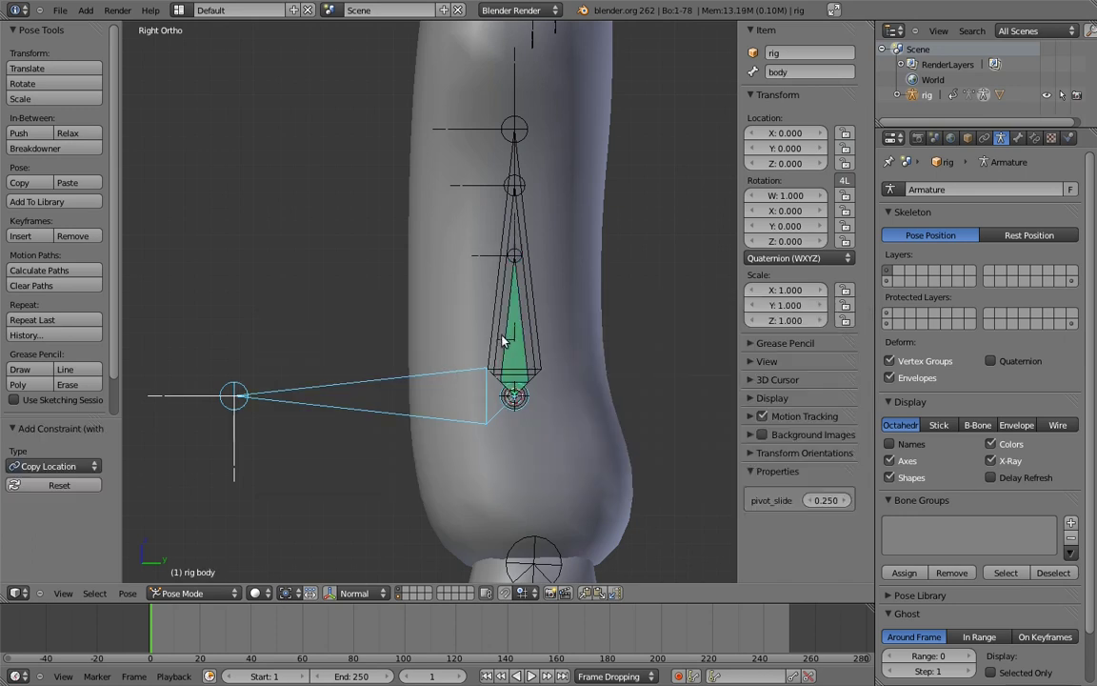
pyautogui.hotkey('ctrl', 'shift', 'c')
pyautogui.click(498, 325)
pyautogui.keyDown('shift'); pyautogui.rightClick(494, 301); pyautogui.keyUp('shift')
pyautogui.hotkey('ctrl', 'shift', 'c')
pyautogui.click(461, 294)
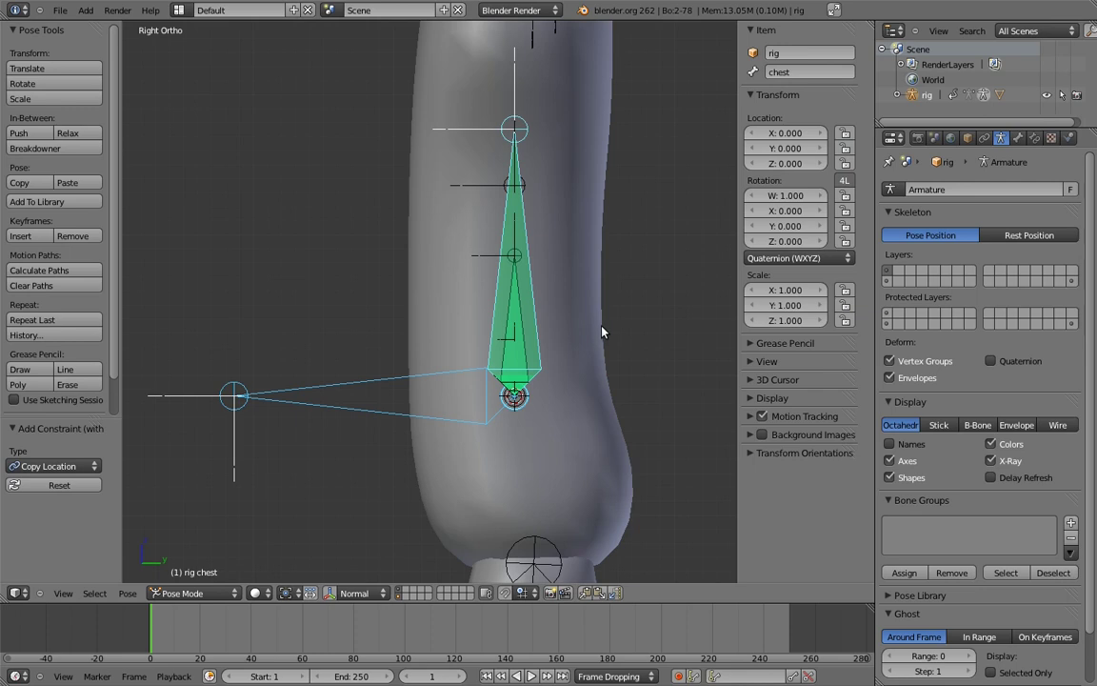
# - Show the viewport in wireframe and lock the hips control's location on X, Y and Z
pyautogui.press('z')
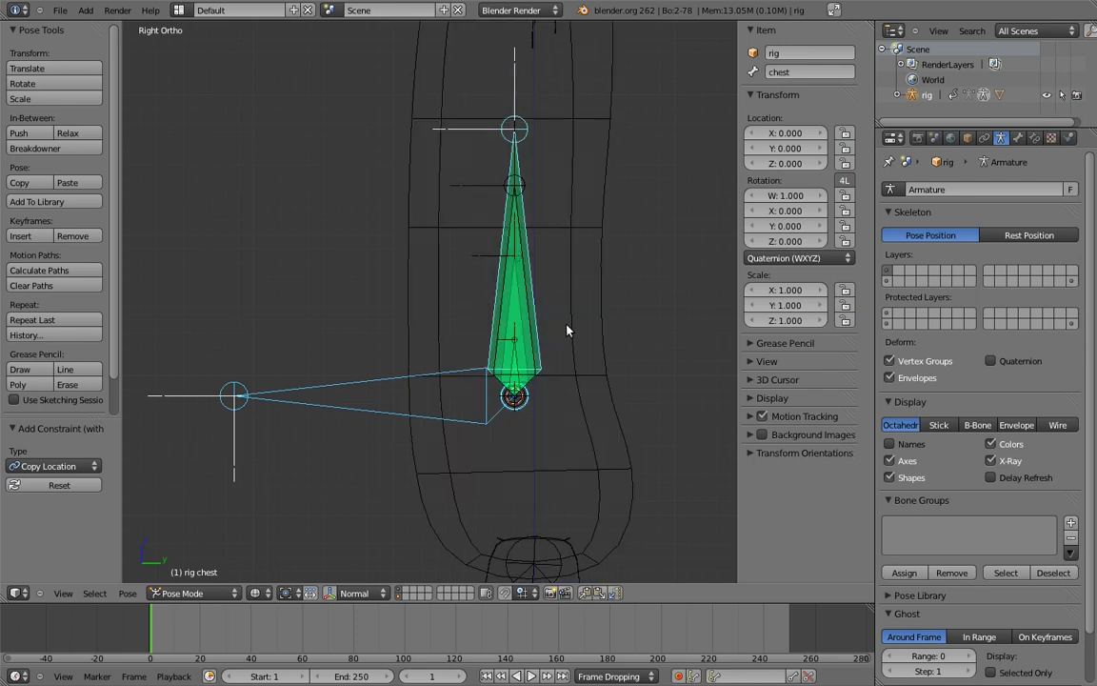
pyautogui.rightClick(522, 350)
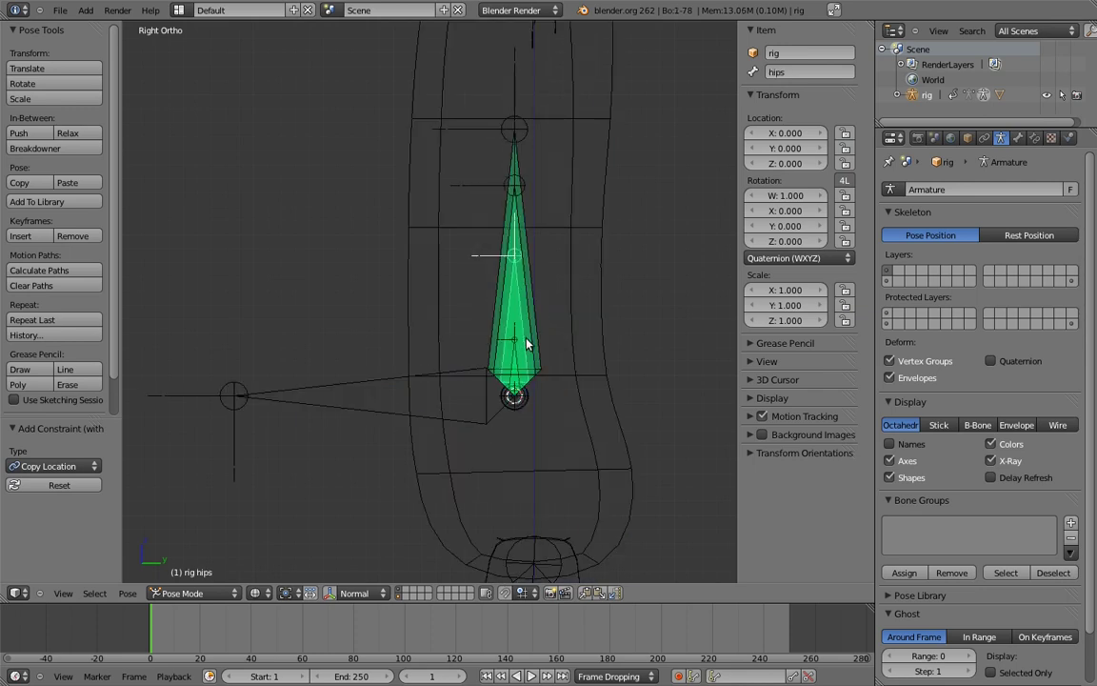
pyautogui.moveTo(844, 133); pyautogui.dragTo(845, 163)
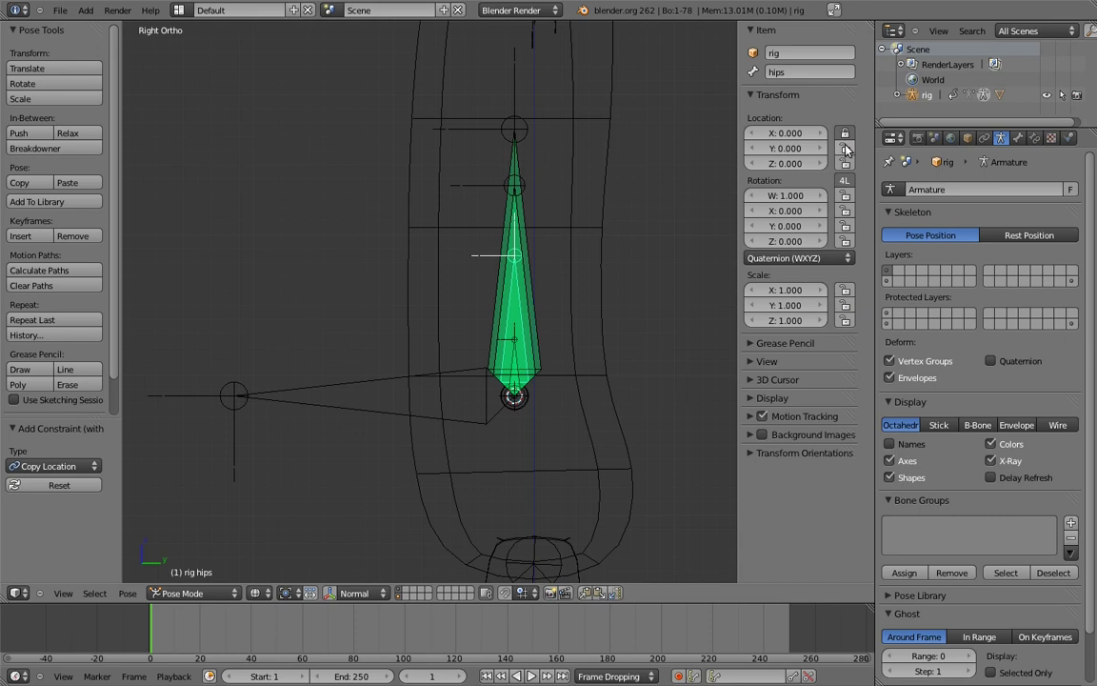
# - Lock the location of the spine and chest controls and the rotation of the body bone on all axes
pyautogui.rightClick(531, 287)
pyautogui.moveTo(843, 148); pyautogui.dragTo(844, 164)
pyautogui.rightClick(527, 233)
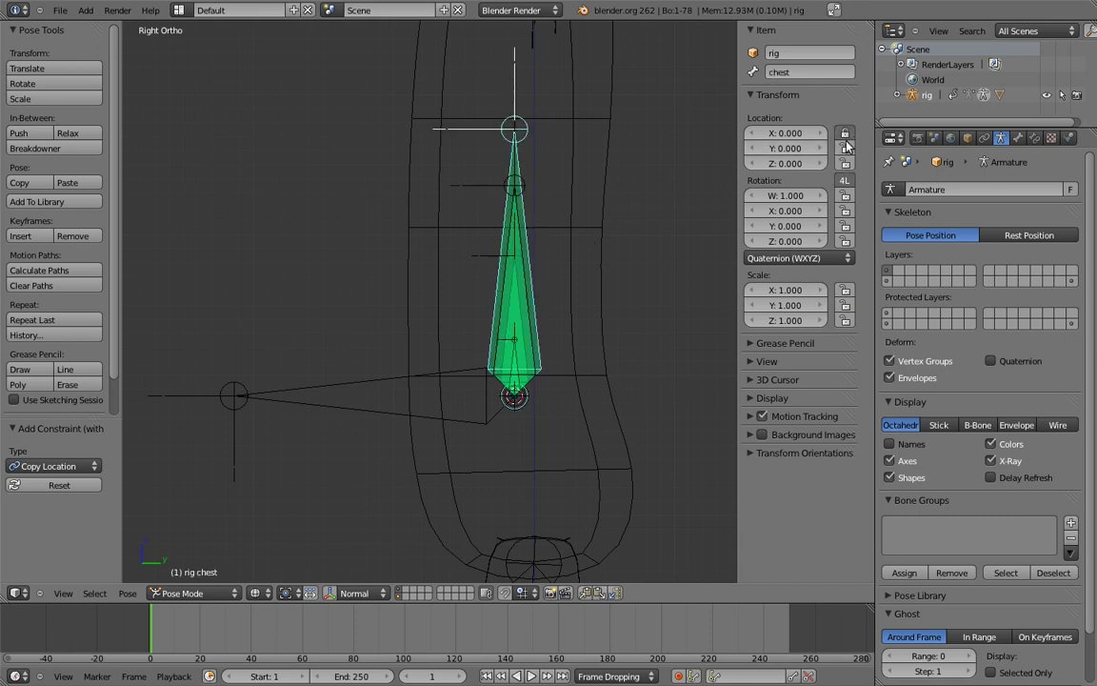
pyautogui.rightClick(466, 374)
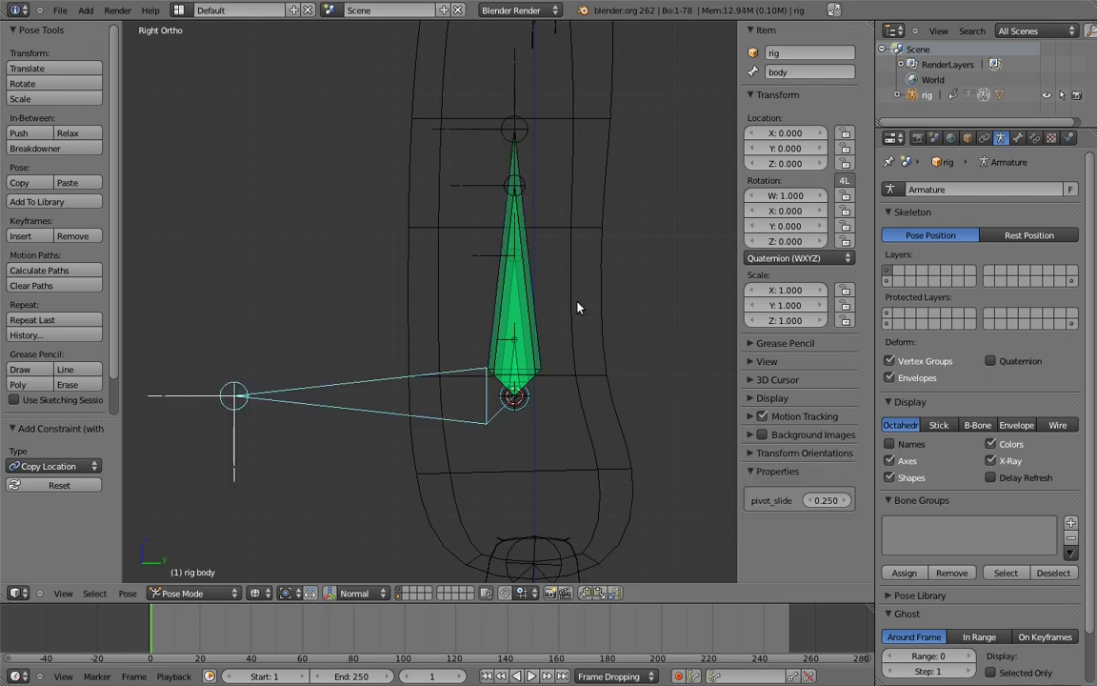
pyautogui.click(844, 195)
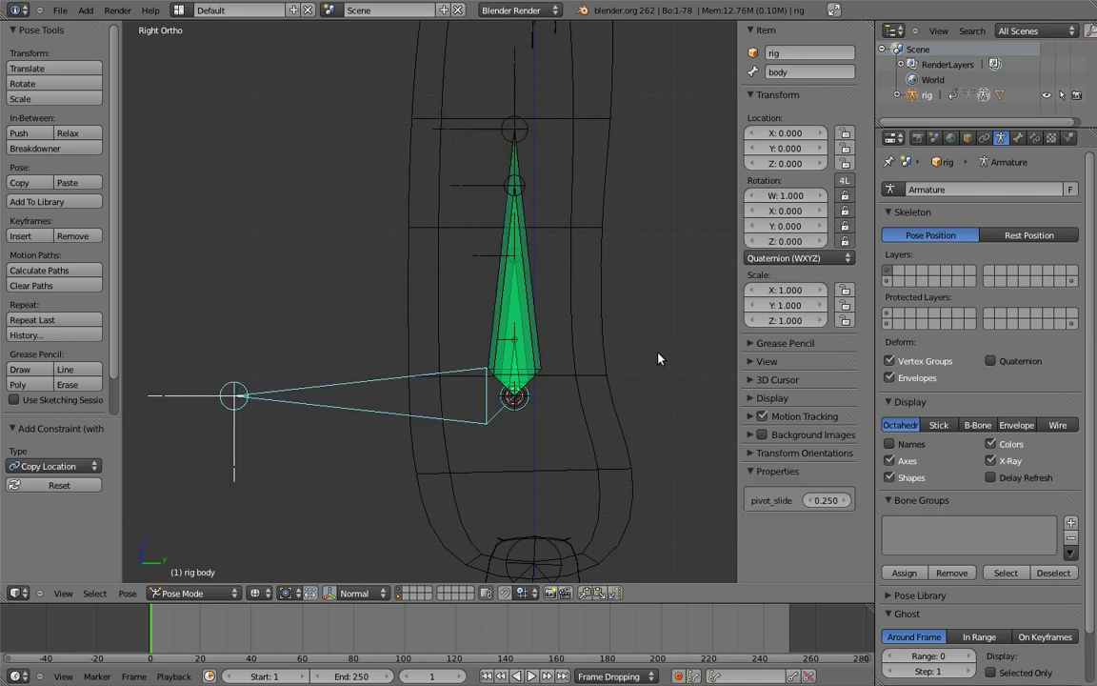
# - Move the MCH-spine_parent bone from the visible layer to another bone layer
pyautogui.click(1018, 138)
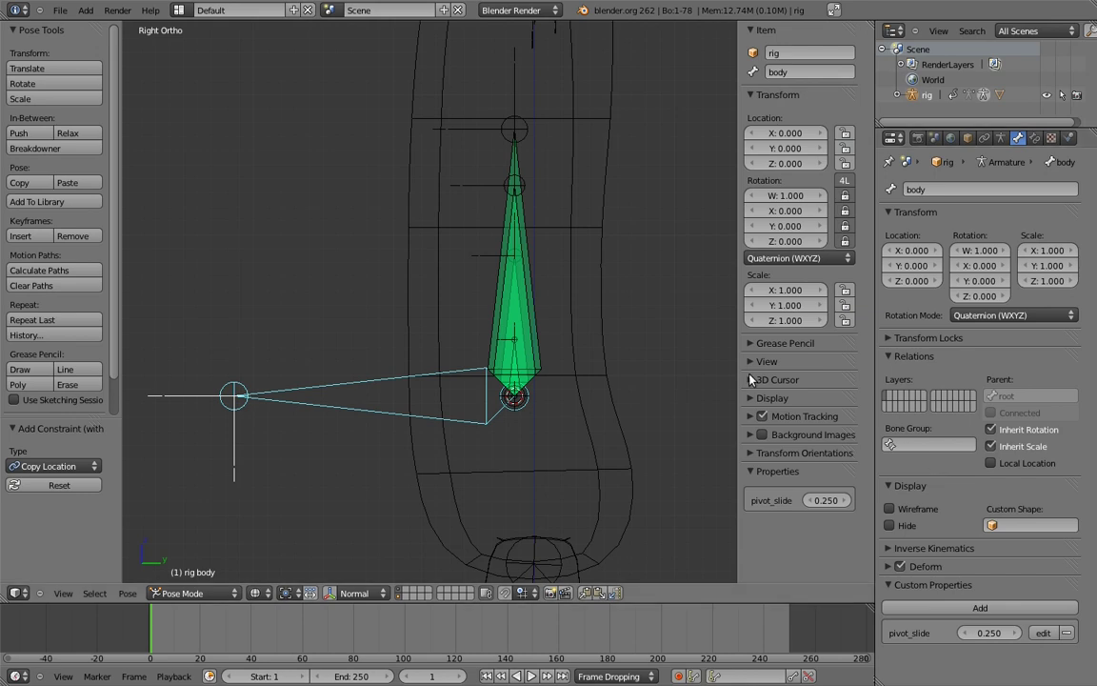
pyautogui.rightClick(515, 362)
pyautogui.rightClick(515, 362)
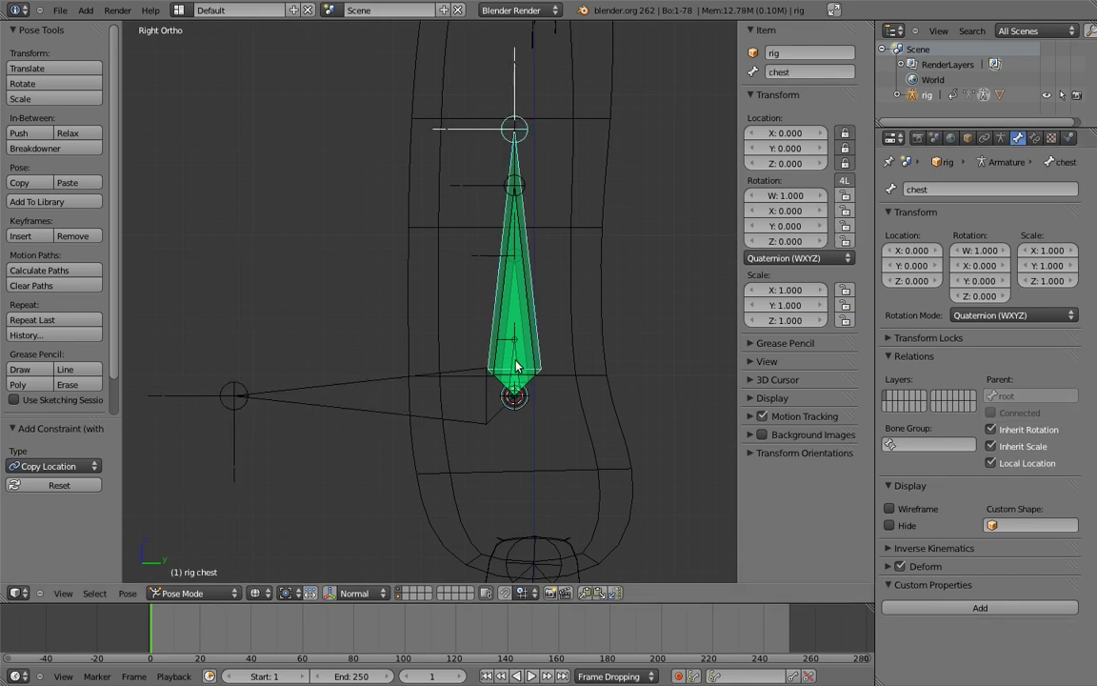
pyautogui.rightClick(515, 362)
pyautogui.press('m')
pyautogui.click(637, 400)
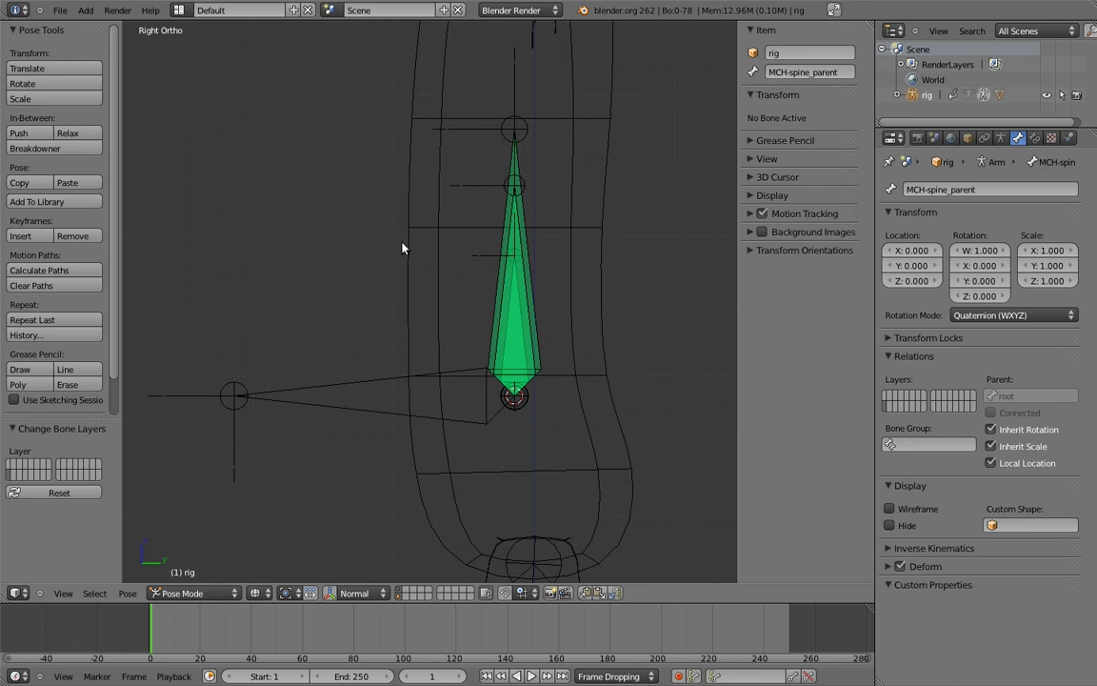
# - Test the torso controls in solid shading by rotating the hips about 82°, the chest about -38° and the spine about -3°
pyautogui.scroll(-6, 473, 196)
pyautogui.scroll(-2, 542, 288)
pyautogui.press('z')
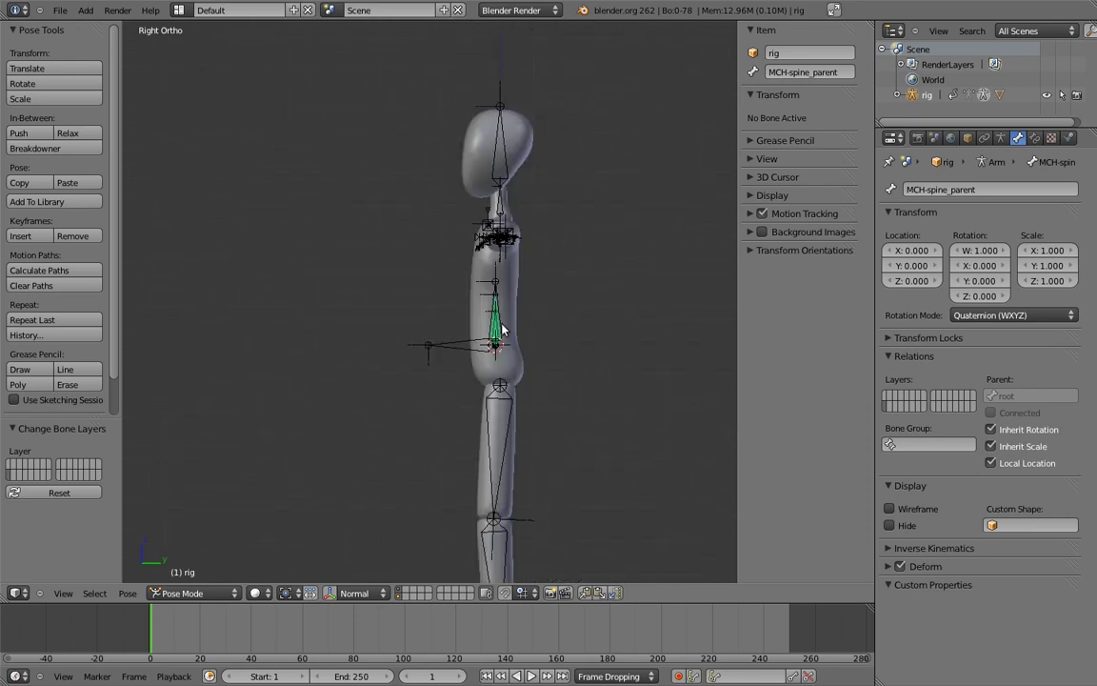
pyautogui.rightClick(454, 348)
pyautogui.press('g')
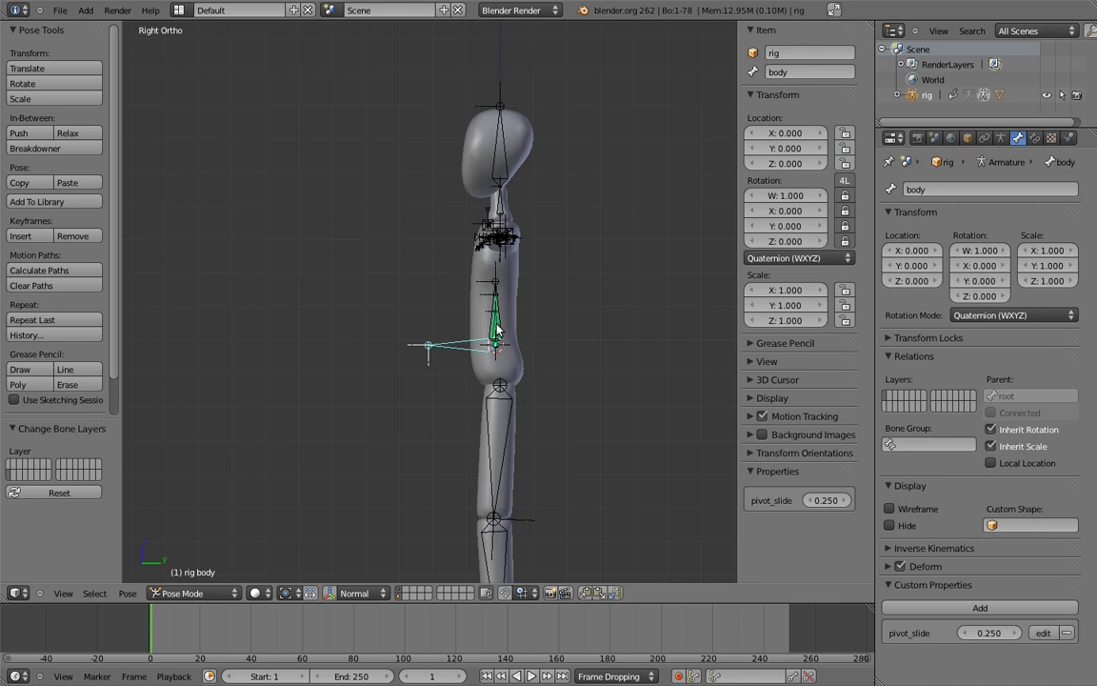
pyautogui.rightClick(497, 331)
pyautogui.press('r')
pyautogui.click(556, 345)
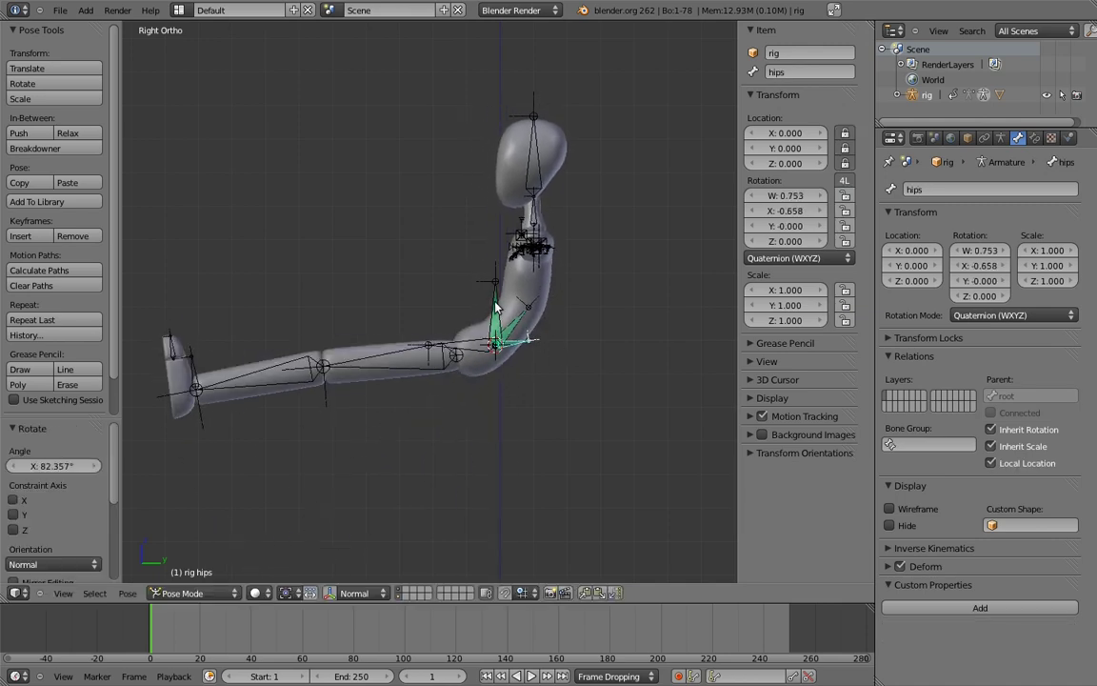
pyautogui.rightClick(496, 308)
pyautogui.press('r')
pyautogui.click(415, 238)
pyautogui.press('r')
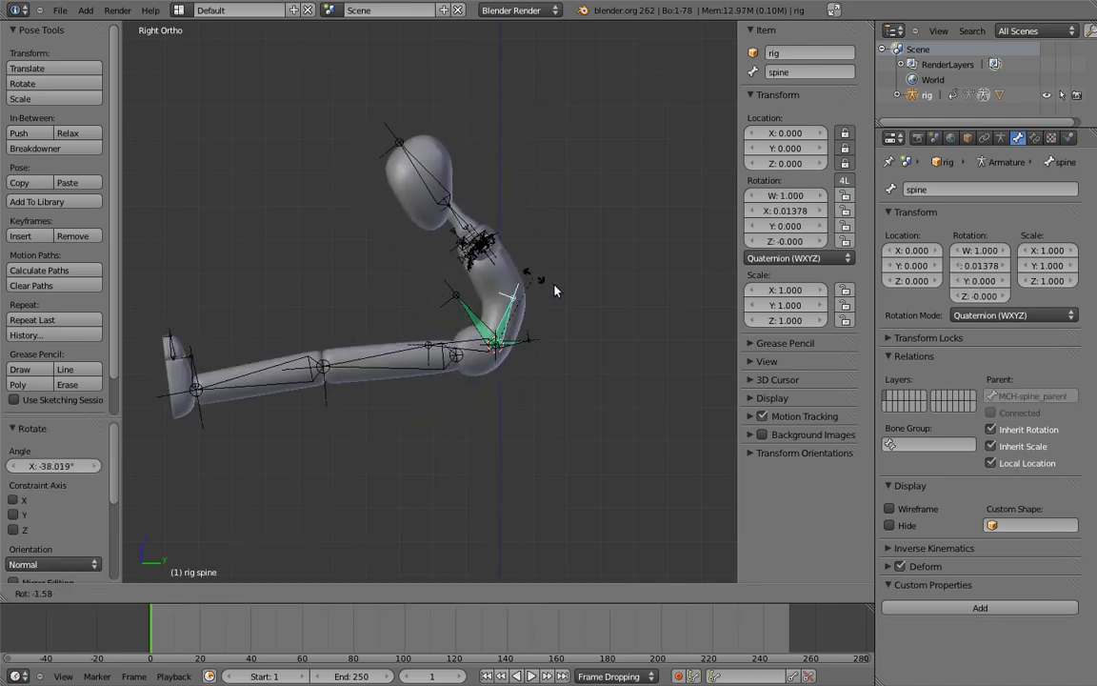
pyautogui.click(533, 278)
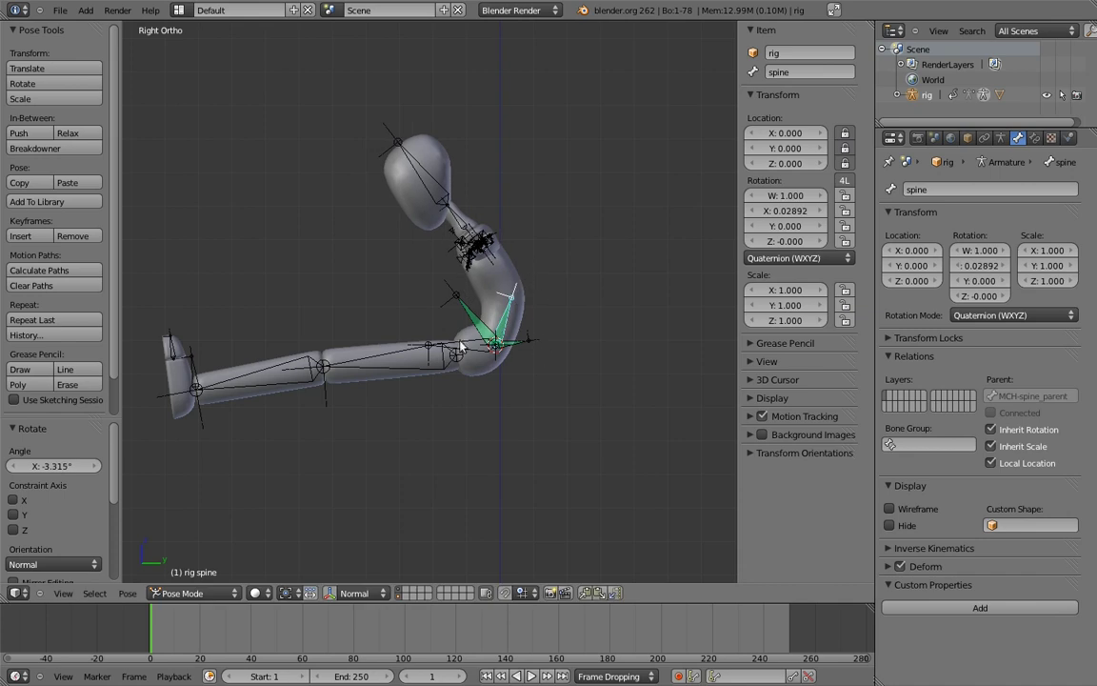
# - Test-pose the torso by moving the body bone about 0.136 on Y and 0.095 on Z, then trackball-rotating the hips and chest controls
pyautogui.rightClick(456, 352)
pyautogui.press('g')
pyautogui.click(497, 315)
pyautogui.rightClick(516, 287)
pyautogui.keyDown('shift'); pyautogui.rightClick(552, 317); pyautogui.keyUp('shift')
pyautogui.press('r')
pyautogui.press('r')
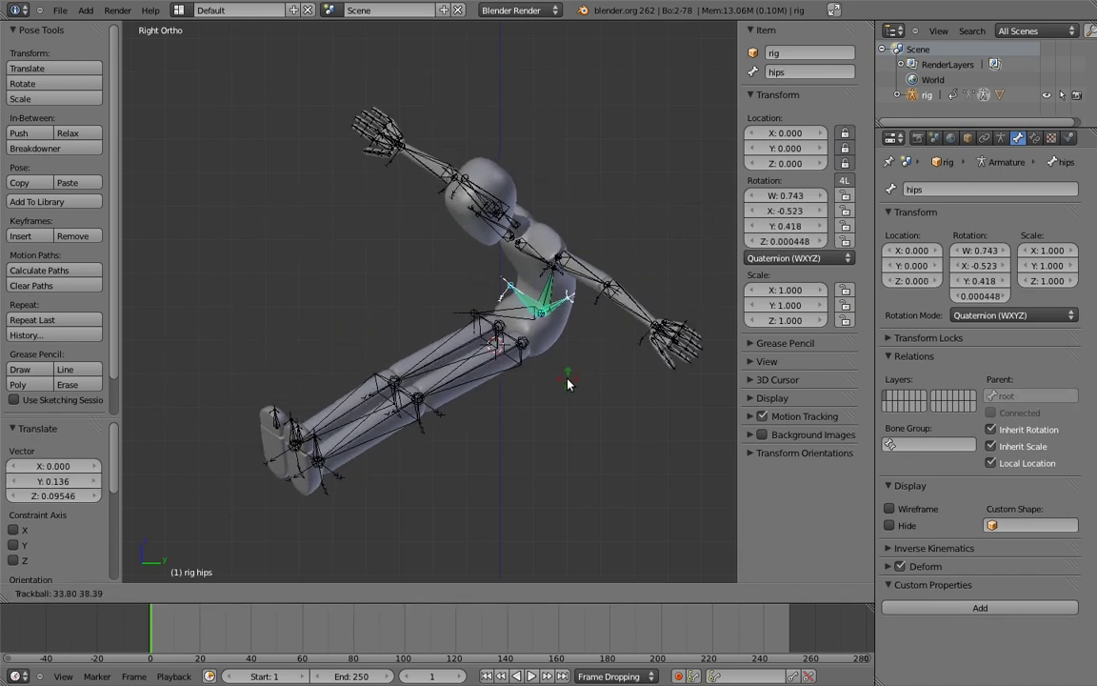
pyautogui.click(568, 379)
pyautogui.rightClick(520, 294)
pyautogui.press('r')
pyautogui.press('r')
pyautogui.click(418, 234)
pyautogui.moveTo(419, 236); pyautogui.dragTo(458, 301, button='middle')
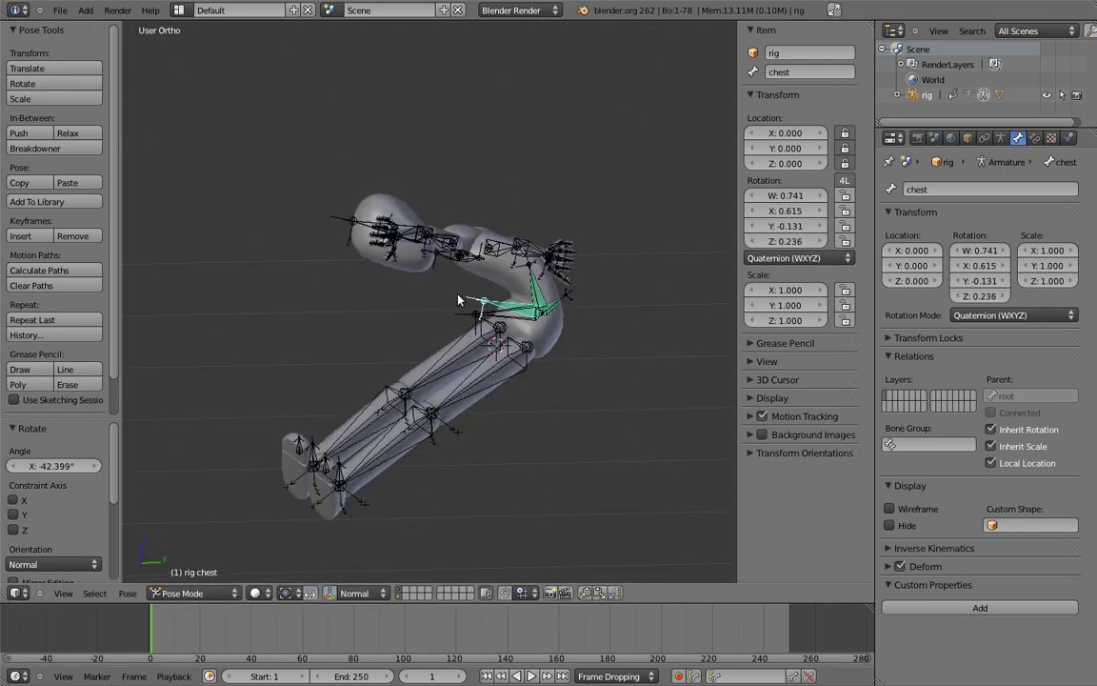
# - Clear the pose rotation of all bones and deselect them
pyautogui.press('a')
pyautogui.press('KP_3')
pyautogui.hotkey('alt', 'r')
pyautogui.press('a')
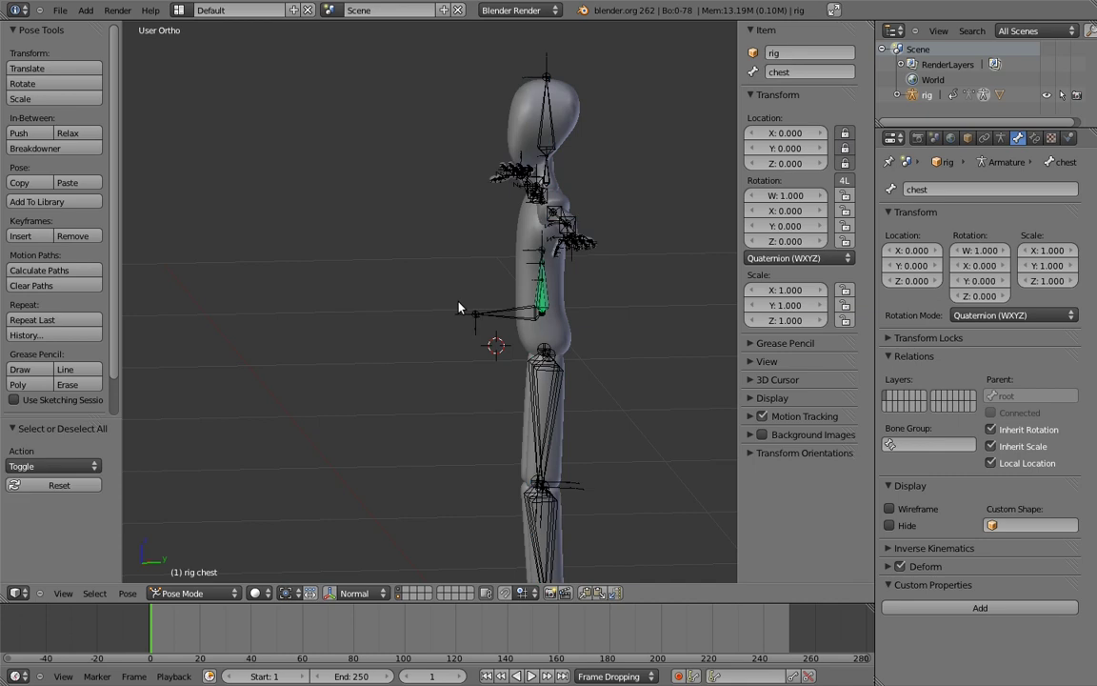
# - Test the sliding pivot by changing the body bone's pivot_slide to 0.644 and rotating the hips control about 76°
pyautogui.rightClick(502, 311)
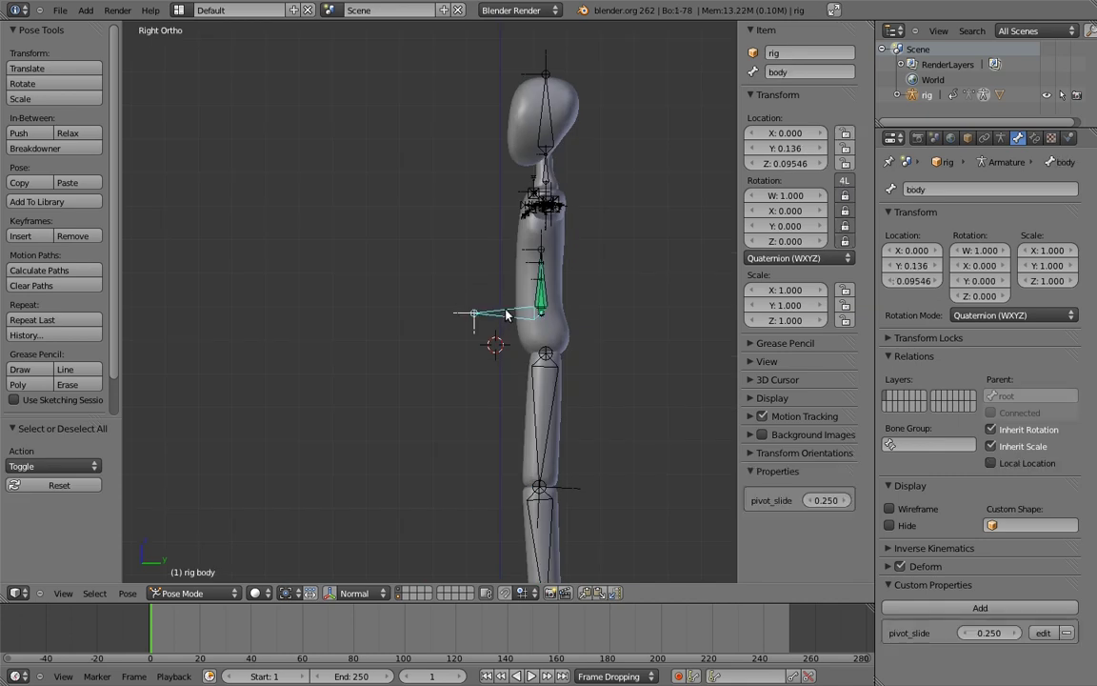
pyautogui.moveTo(814, 497); pyautogui.dragTo(978, 473)
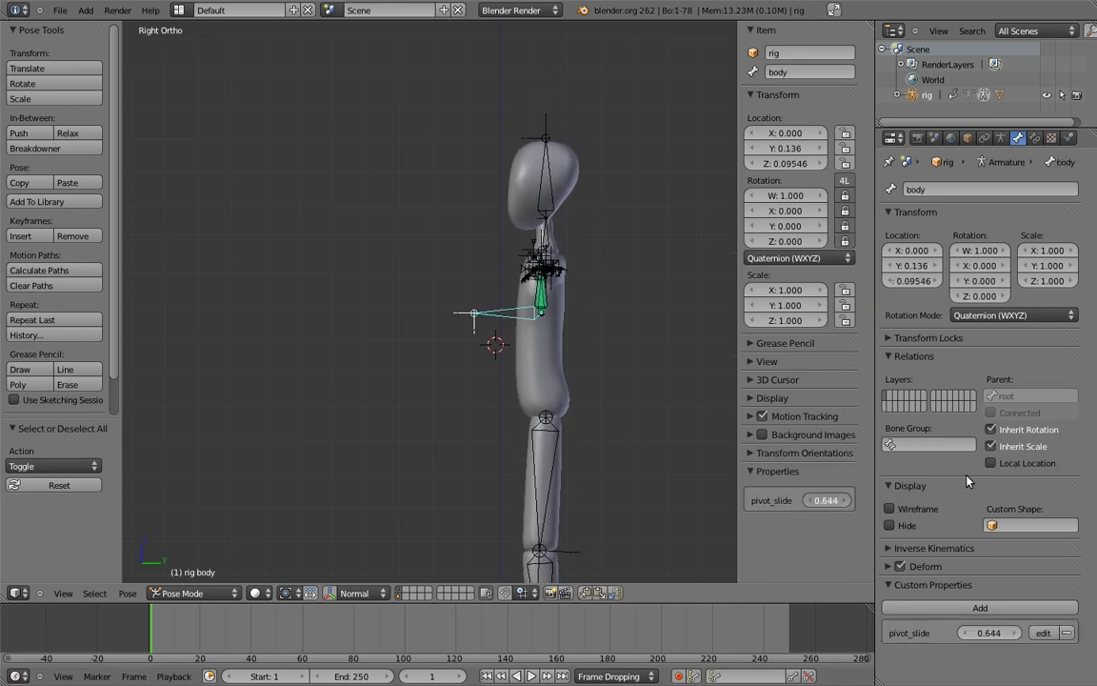
pyautogui.rightClick(541, 301)
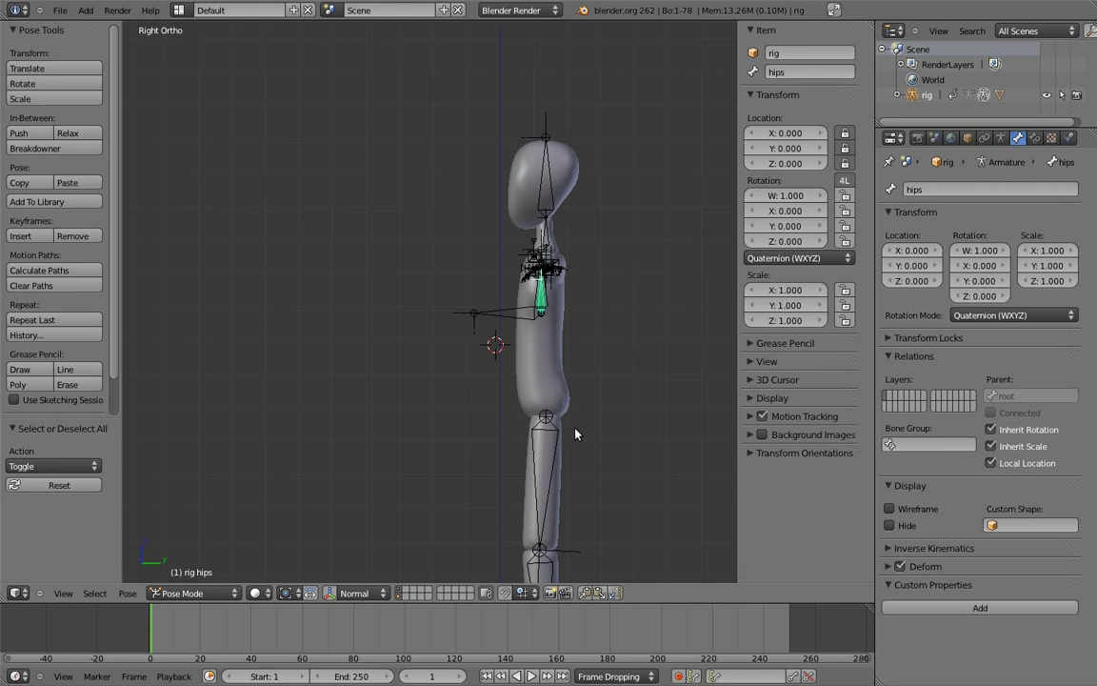
pyautogui.press('r')
pyautogui.click(381, 419)
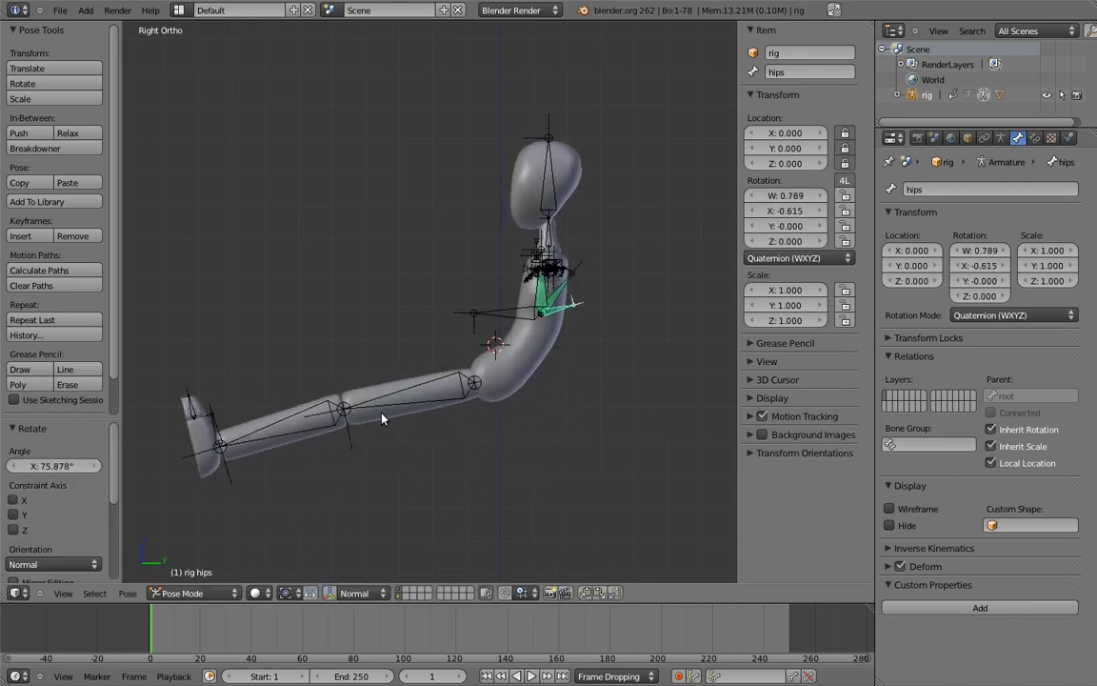
pyautogui.press('KP_1')
pyautogui.press('r')
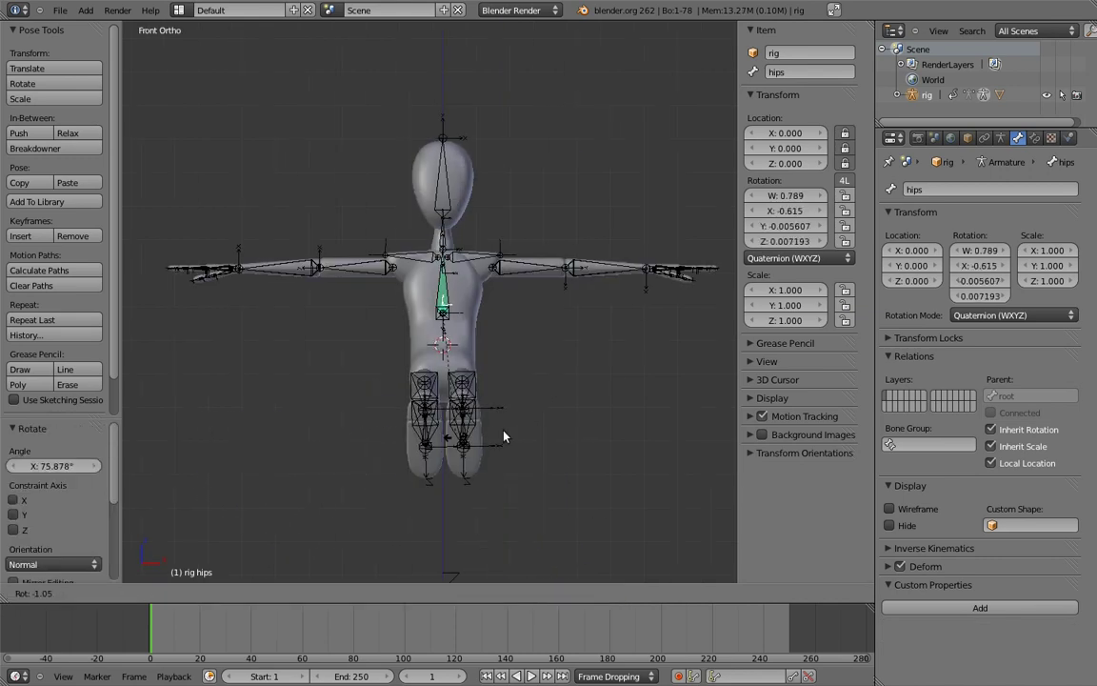
pyautogui.press('Escape')
# - Clear the rotation and location of all bones and set the body bone's pivot_slide property to 0.25
pyautogui.press('a')
pyautogui.press('a')
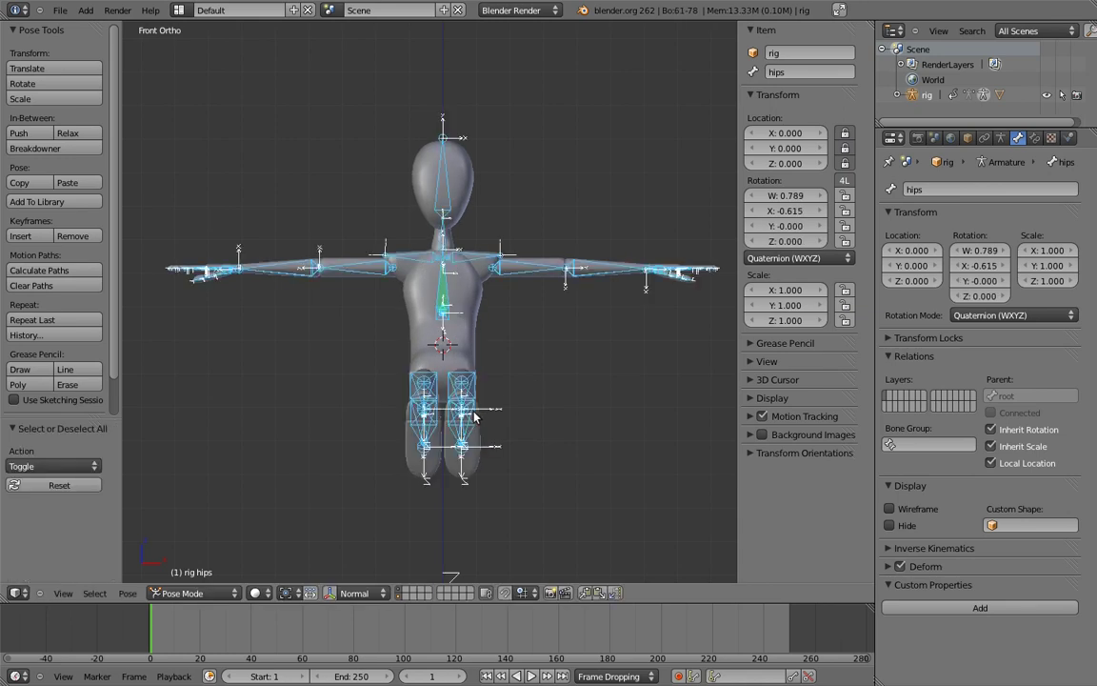
pyautogui.hotkey('alt', 'r')
pyautogui.hotkey('alt', 'g')
pyautogui.rightClick(450, 355)
pyautogui.moveTo(610, 341); pyautogui.dragTo(481, 348, button='middle')
pyautogui.click(824, 500)
pyautogui.click(821, 497)
pyautogui.write('.25')
pyautogui.press('Return')
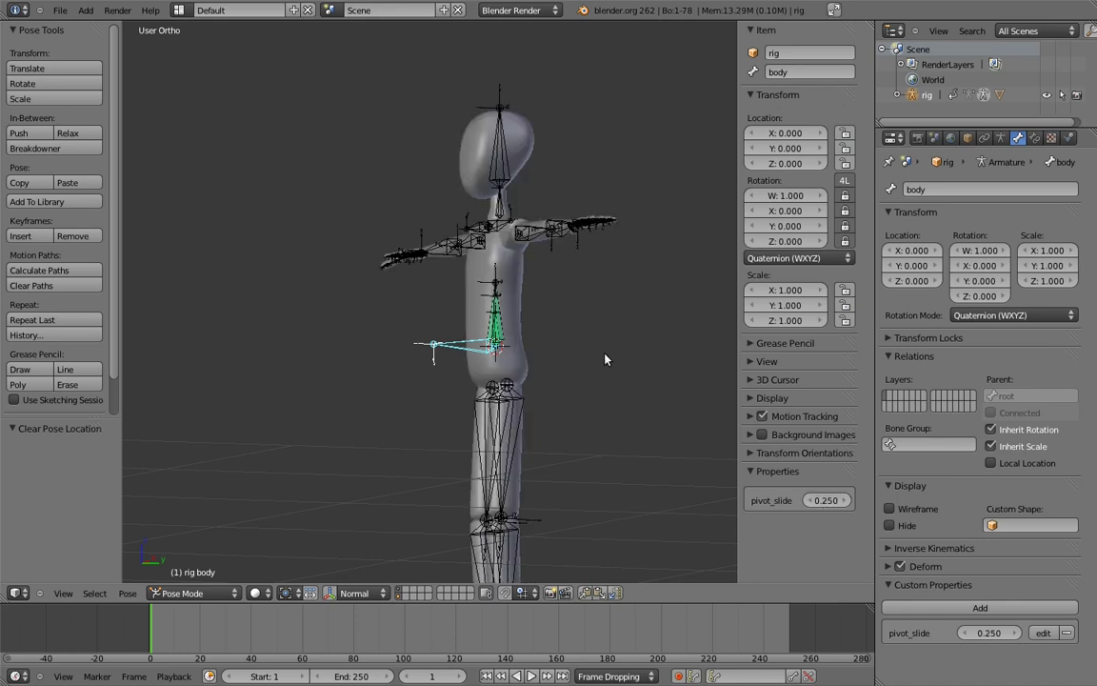
# - Add a mesh circle in Object Mode behind the character, centred at about Y 0.766 and Z 0.701
pyautogui.press('a')
pyautogui.press('KP_3')
pyautogui.scroll(-3, 568, 333)
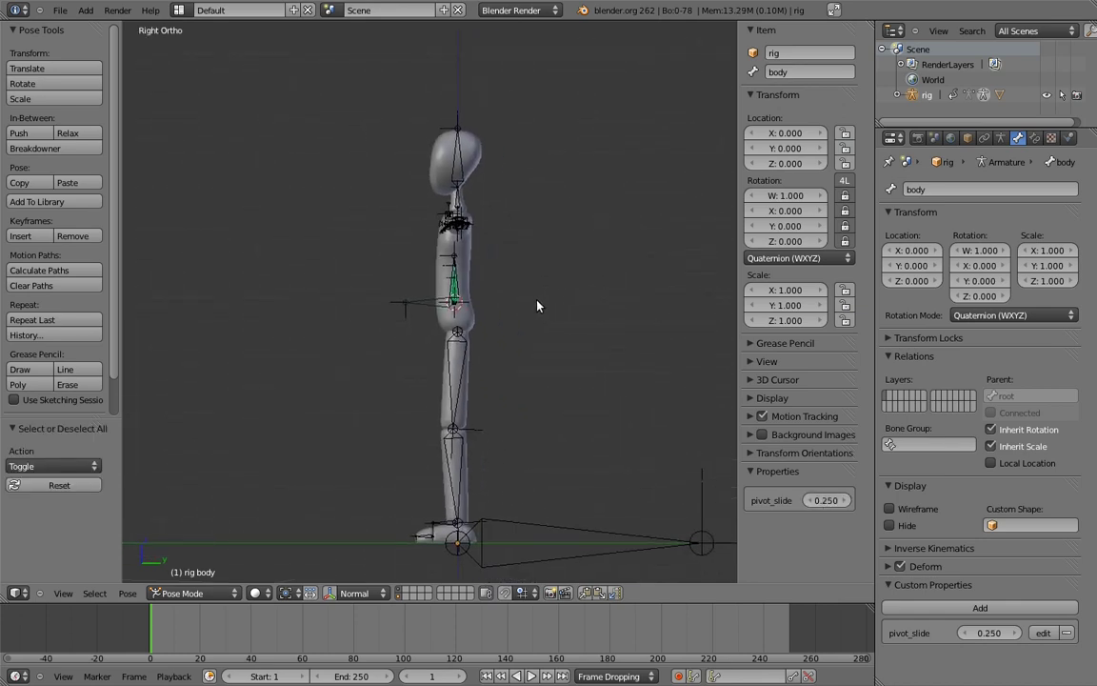
pyautogui.keyDown('shift'); pyautogui.moveTo(580, 357); pyautogui.dragTo(540, 342, button='middle'); pyautogui.keyUp('shift')
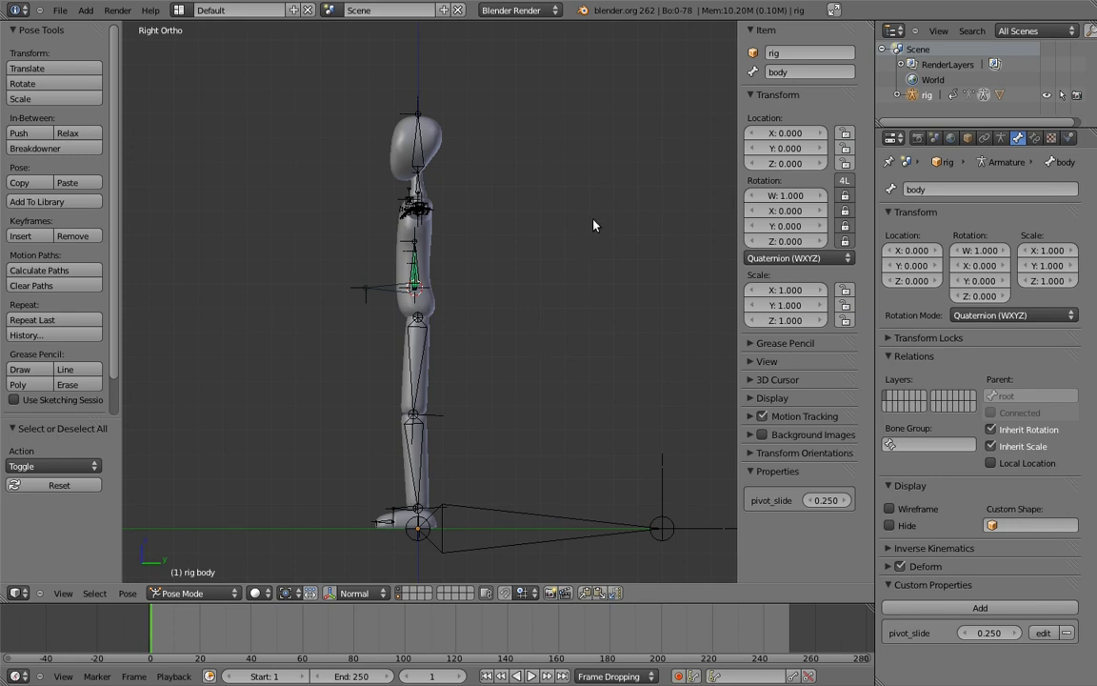
pyautogui.hotkey('shift', 'a')
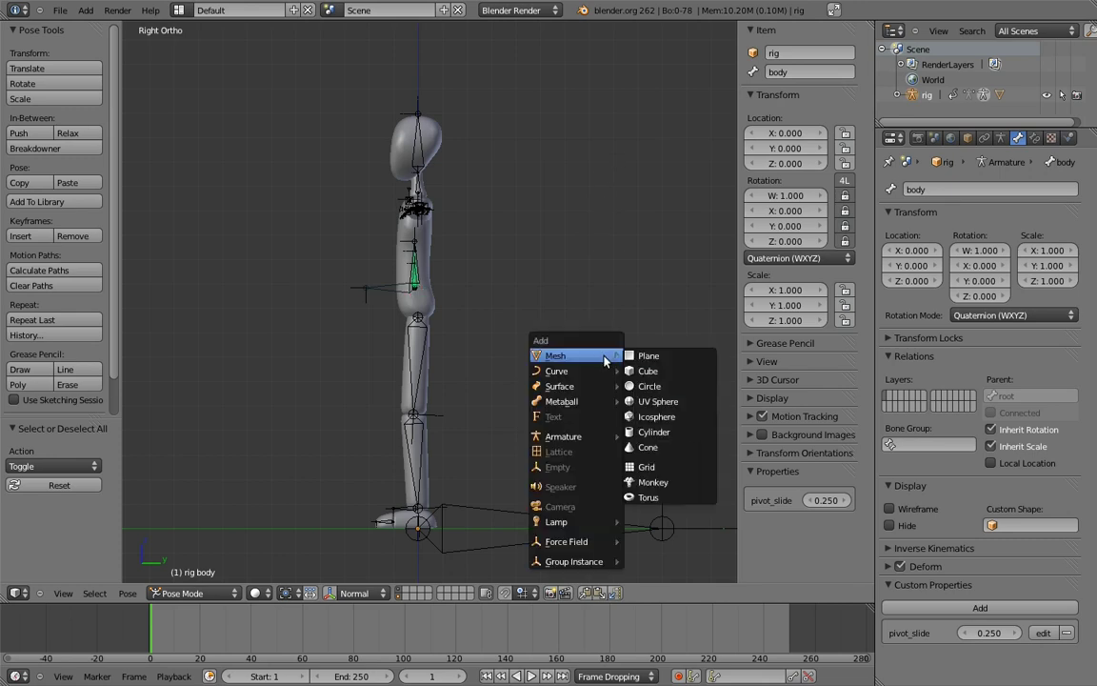
pyautogui.click(648, 386)
# - Duplicate the circle twice straight up along Z, placing the copies at about Z 1.237 and Z 1.712
pyautogui.keyDown('shift'); pyautogui.moveTo(652, 294); pyautogui.dragTo(572, 351, button='middle'); pyautogui.keyUp('shift')
pyautogui.hotkey('shift', 'd')
pyautogui.press('z')
pyautogui.click(572, 303)
pyautogui.hotkey('shift', 'd')
pyautogui.press('z')
pyautogui.click(578, 240)
# - Rename the lowest circle as WGT-hips and the middle circle as WGT-spine
pyautogui.rightClick(558, 390)
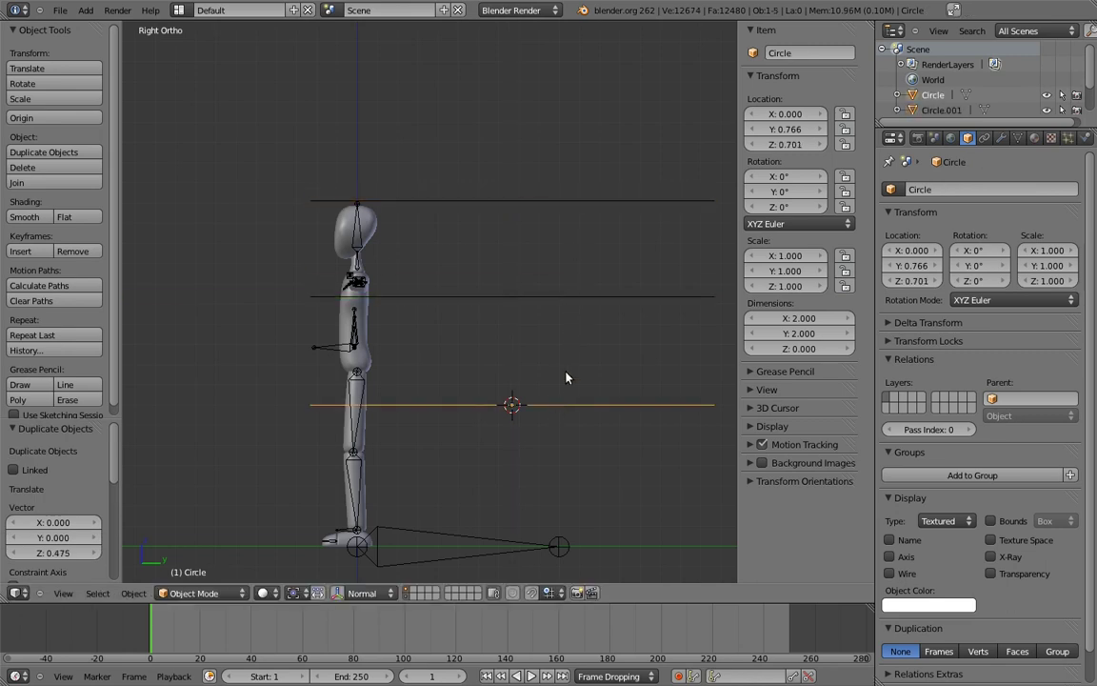
pyautogui.click(798, 57)
pyautogui.write('WGT-hips')
pyautogui.press('Return')
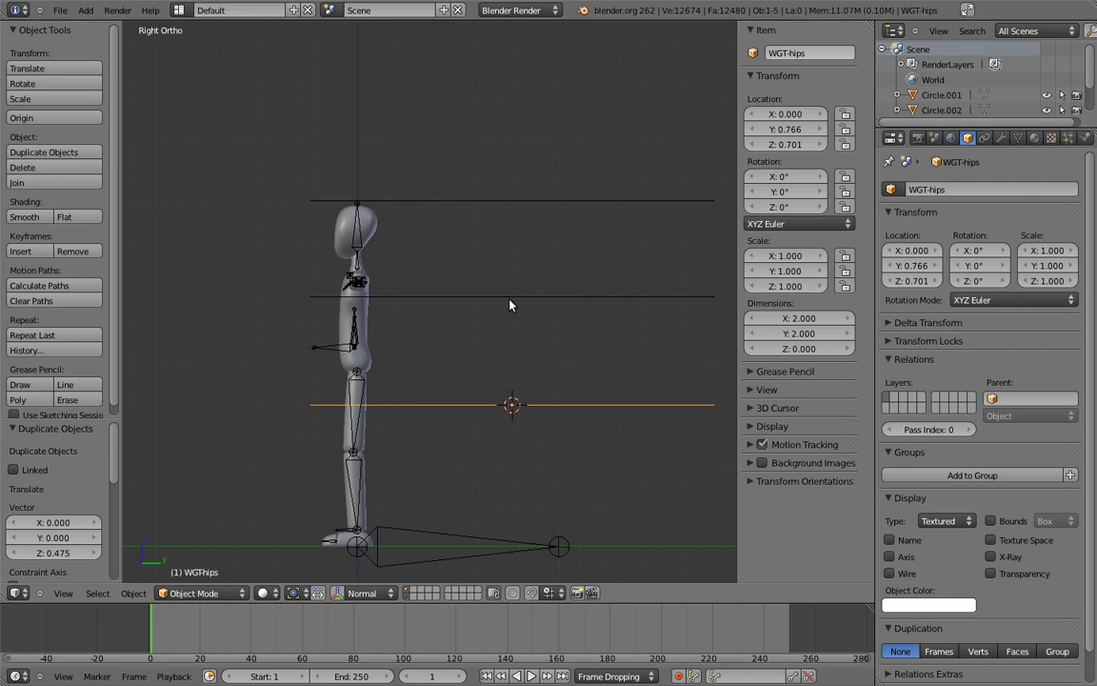
pyautogui.rightClick(541, 302)
pyautogui.write('WG')
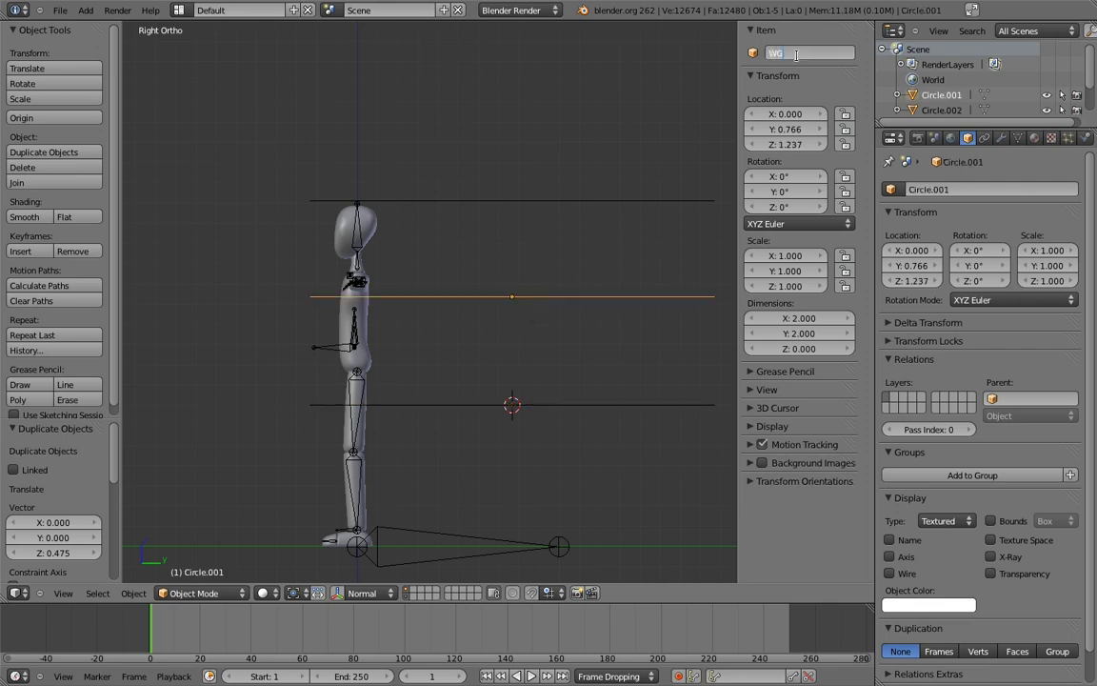
pyautogui.write('T-spine')
pyautogui.press('Return')
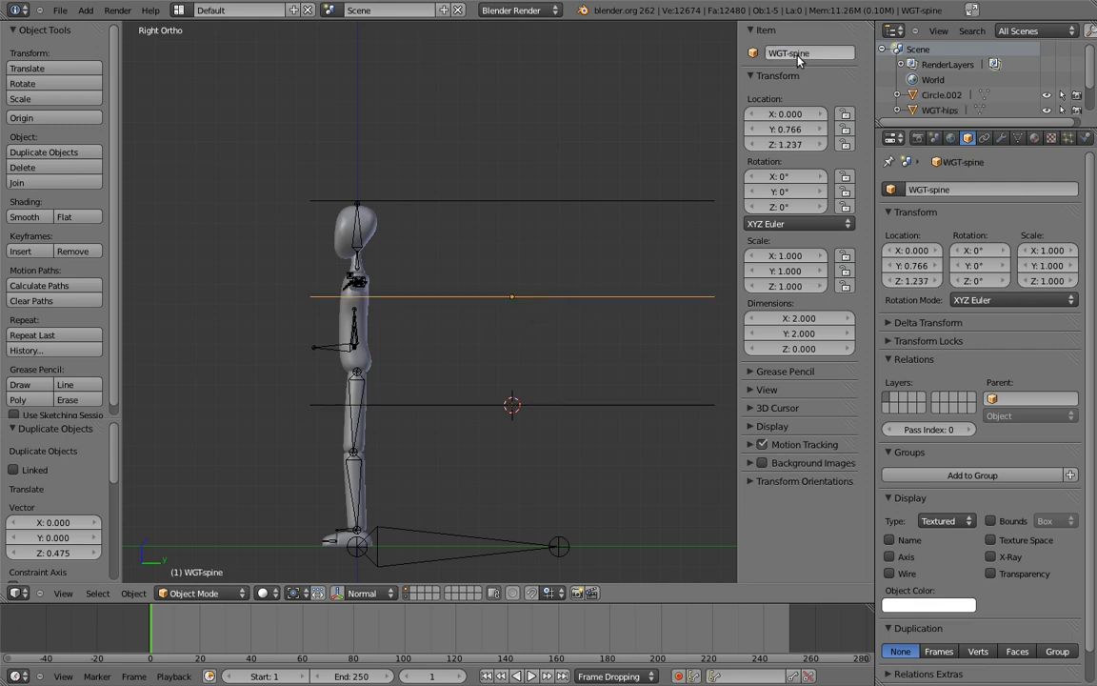
# - Rename the highest circle object as WGT-chest
pyautogui.rightClick(545, 202)
pyautogui.click(821, 52)
pyautogui.write('WG')
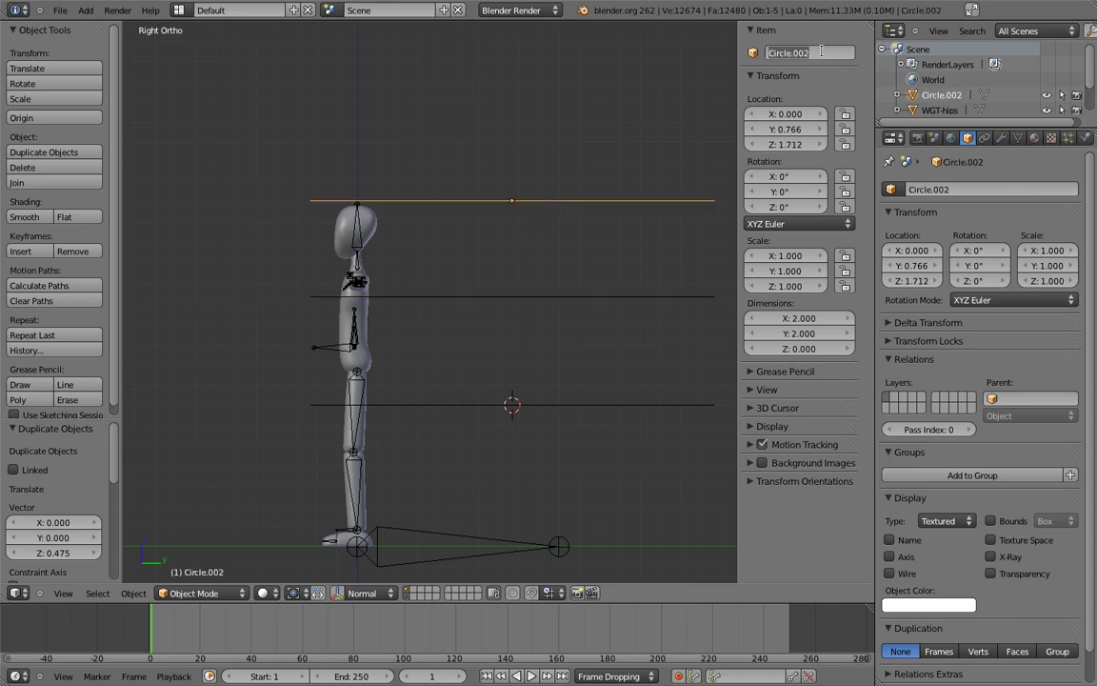
pyautogui.write('T-chest')
pyautogui.press('Return')
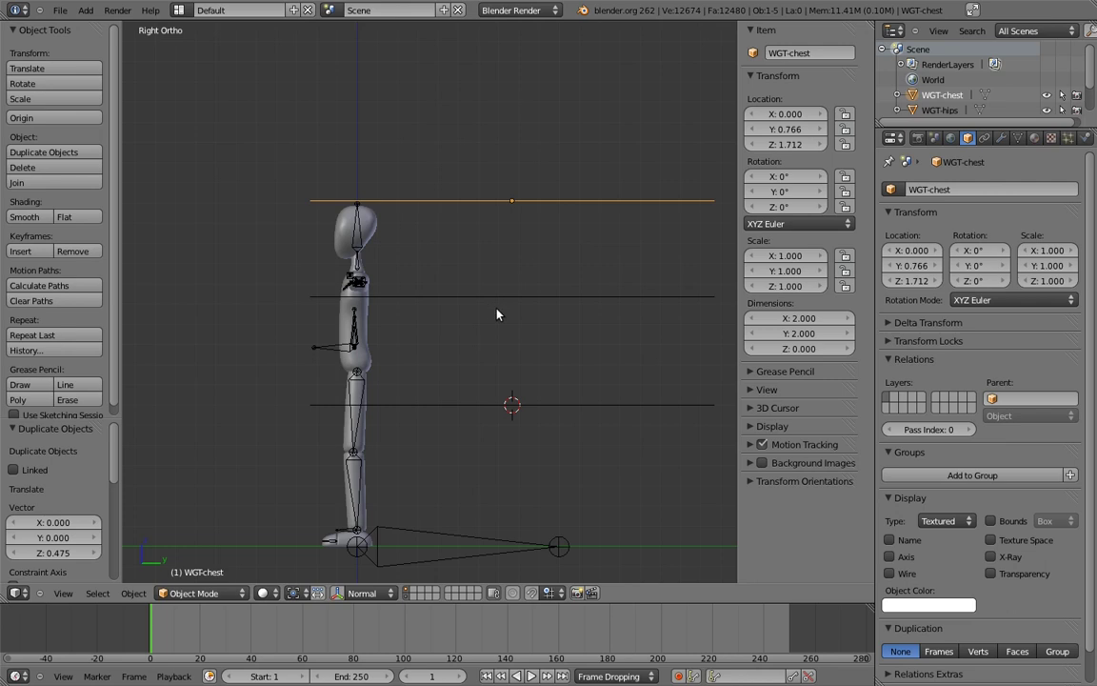
# - Give the hips control the custom shape WGT-hips displayed at the MCH-hips bone, with the viewport in wireframe
pyautogui.keyDown('shift'); pyautogui.moveTo(496, 315); pyautogui.dragTo(600, 301, button='middle'); pyautogui.keyUp('shift')
pyautogui.scroll(6, 519, 288)
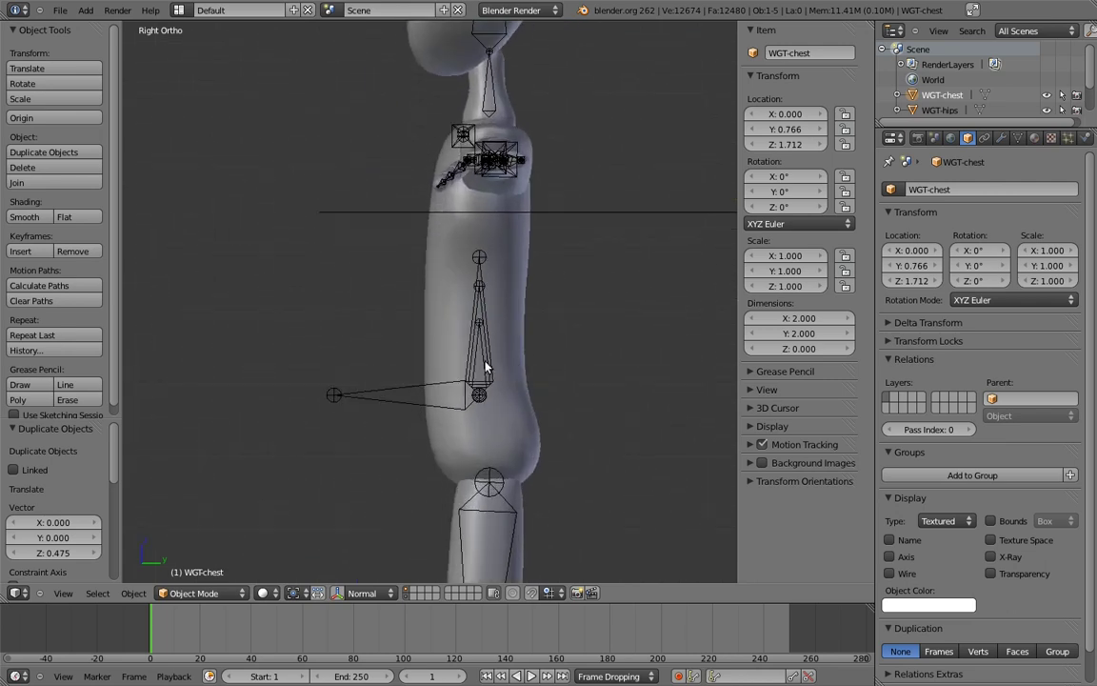
pyautogui.rightClick(485, 367)
pyautogui.press('z')
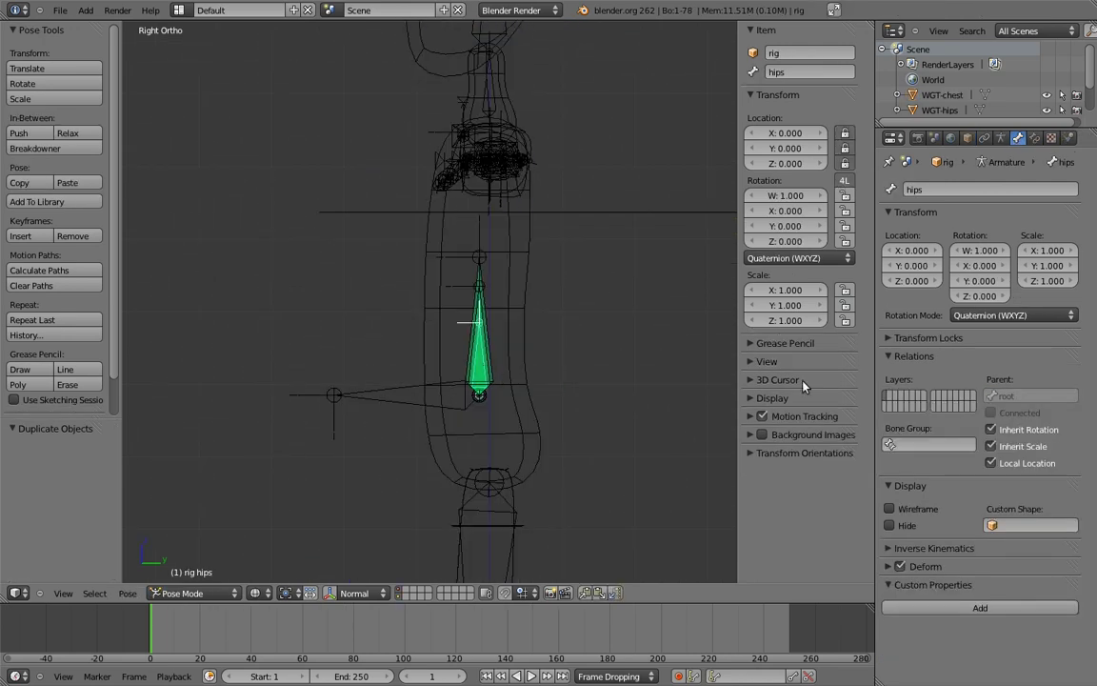
pyautogui.click(1032, 525)
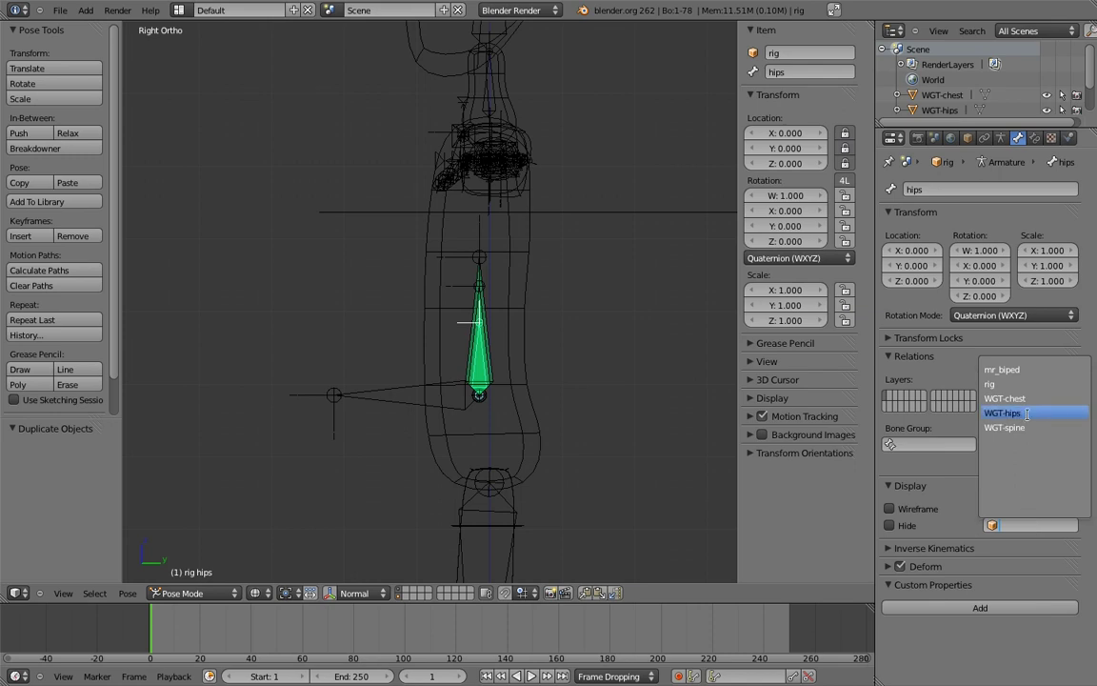
pyautogui.click(1005, 414)
pyautogui.click(1043, 543)
pyautogui.write('hip')
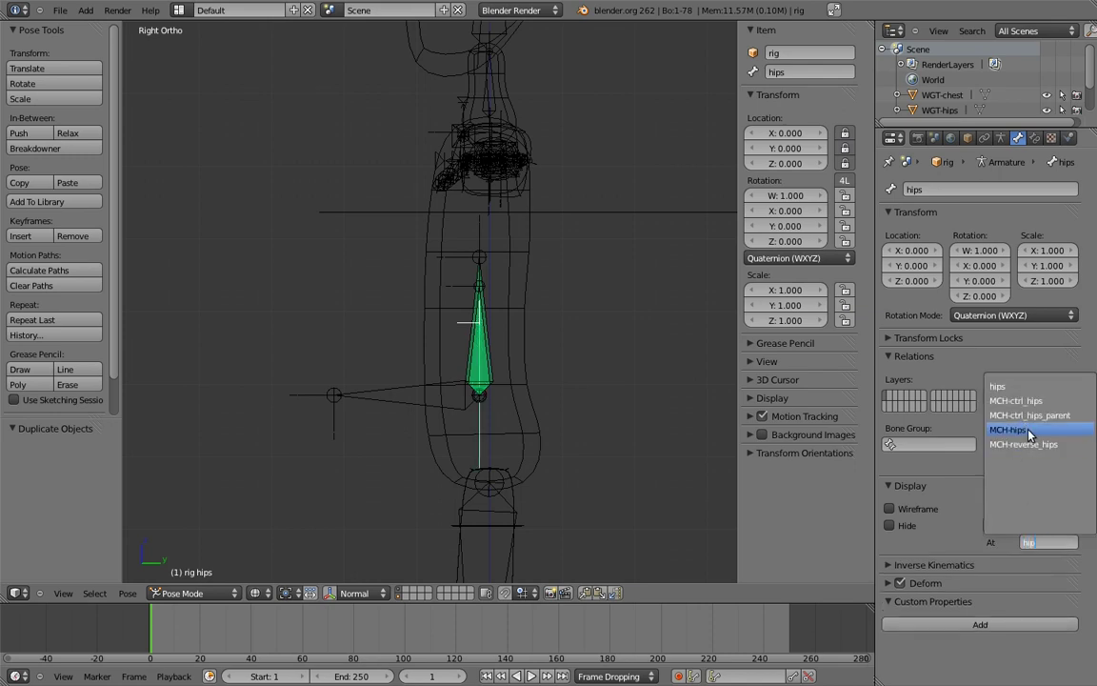
pyautogui.click(1028, 435)
# - Give the spine control the custom shape WGT-spine displayed at the MCH-spine bone
pyautogui.rightClick(480, 354)
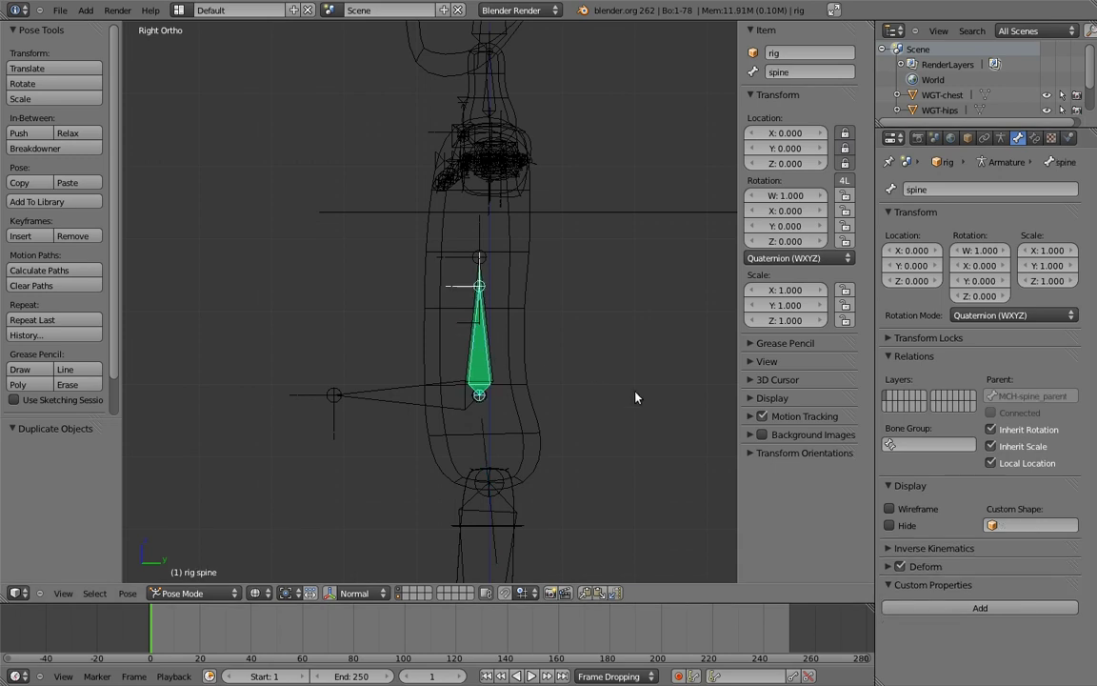
pyautogui.click(1028, 525)
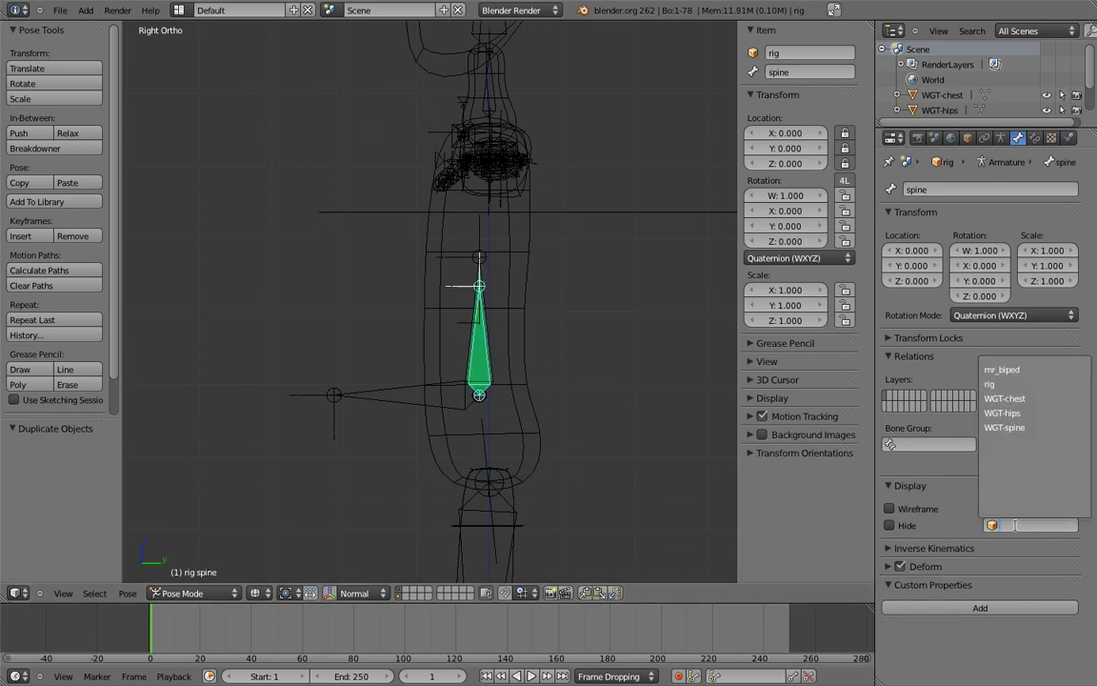
pyautogui.click(1015, 429)
pyautogui.click(1043, 546)
pyautogui.write('spi')
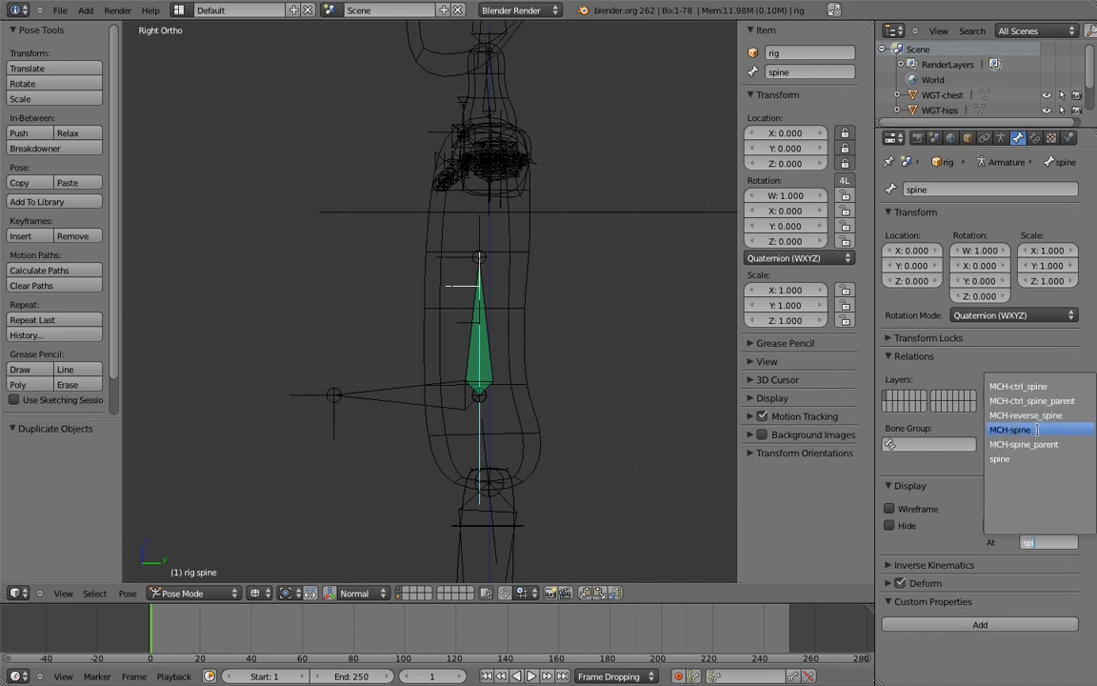
pyautogui.click(1037, 430)
# - Give the chest control the custom shape WGT-chest displayed at the MCH-chest.02 bone
pyautogui.rightClick(490, 353)
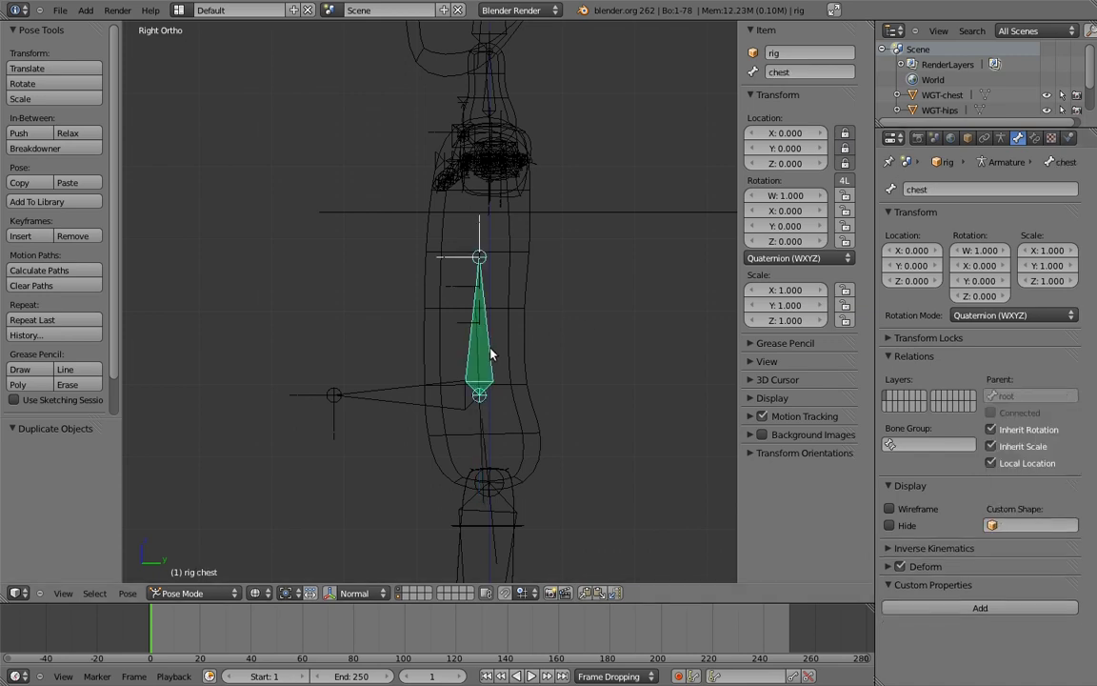
pyautogui.click(993, 524)
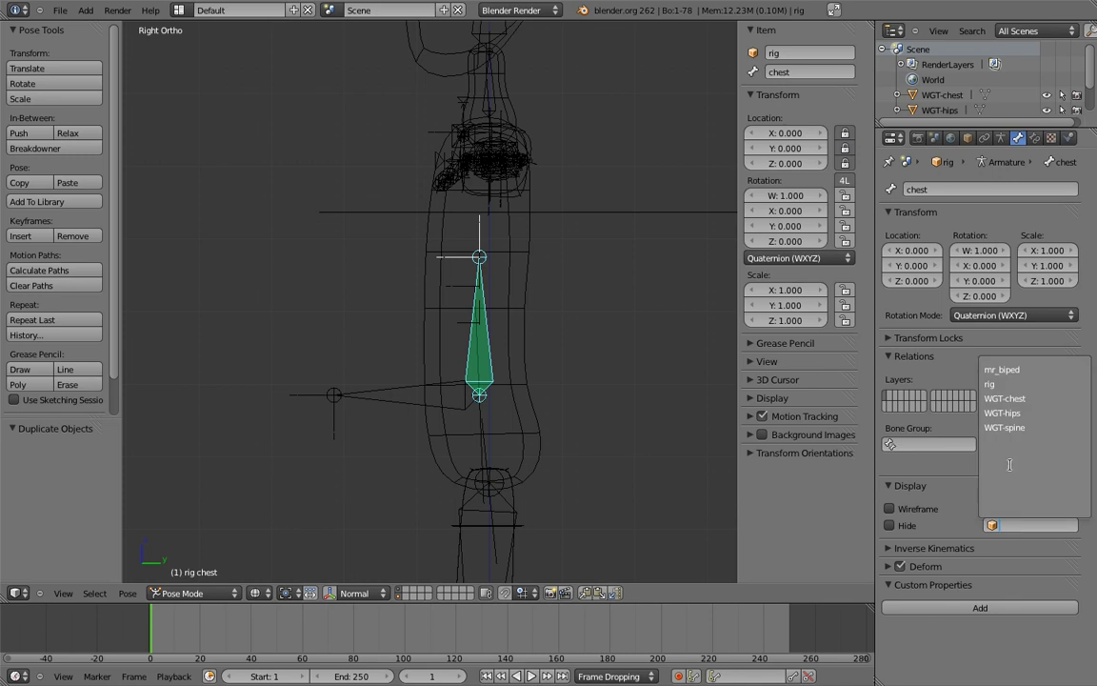
pyautogui.click(1004, 398)
pyautogui.click(1046, 541)
pyautogui.write('chest')
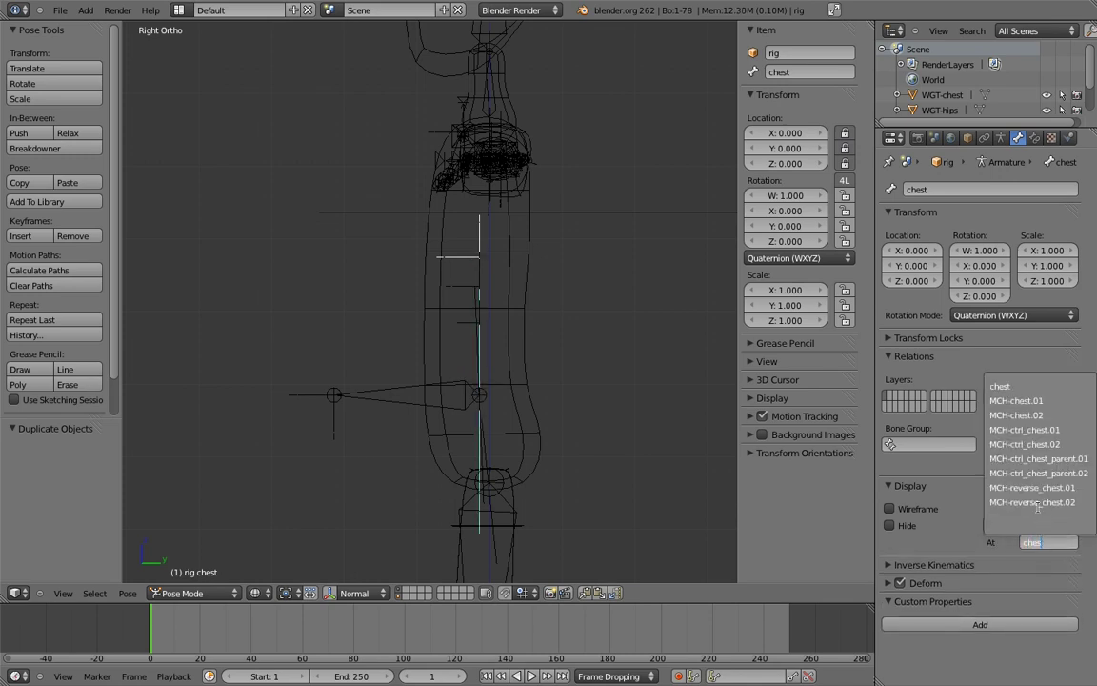
pyautogui.click(1036, 417)
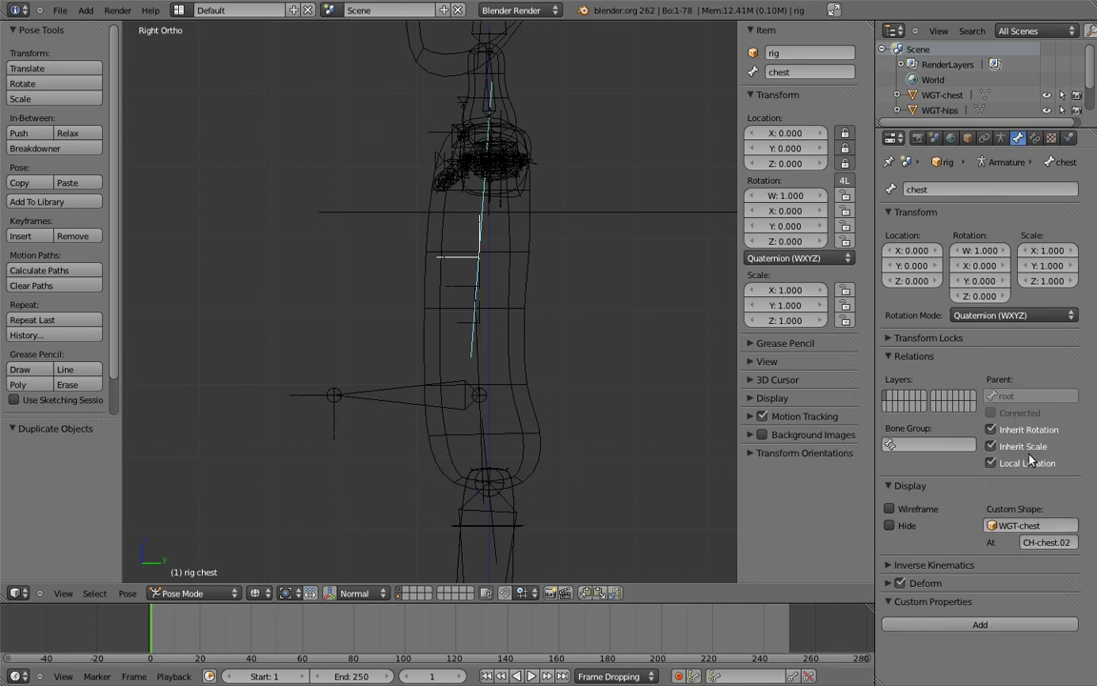
# - Switch the viewport to solid shading and enable axis display for the WGT-hips, WGT-spine and WGT-chest circles
pyautogui.press('z')
pyautogui.keyDown('shift'); pyautogui.moveTo(598, 278); pyautogui.dragTo(519, 409, button='middle'); pyautogui.keyUp('shift')
pyautogui.moveTo(519, 411)
pyautogui.keyDown('ctrl'); pyautogui.mouseDown(button='middle')
pyautogui.moveTo(597, 300)
pyautogui.moveTo(632, 291)
pyautogui.mouseUp(button='middle'); pyautogui.keyUp('ctrl')
pyautogui.moveTo(632, 292)
pyautogui.keyDown('shift'); pyautogui.mouseDown(button='middle')
pyautogui.moveTo(538, 346)
pyautogui.moveTo(570, 511)
pyautogui.mouseUp(button='middle'); pyautogui.keyUp('shift')
pyautogui.keyDown('shift'); pyautogui.moveTo(571, 512); pyautogui.dragTo(560, 448, button='middle'); pyautogui.keyUp('shift')
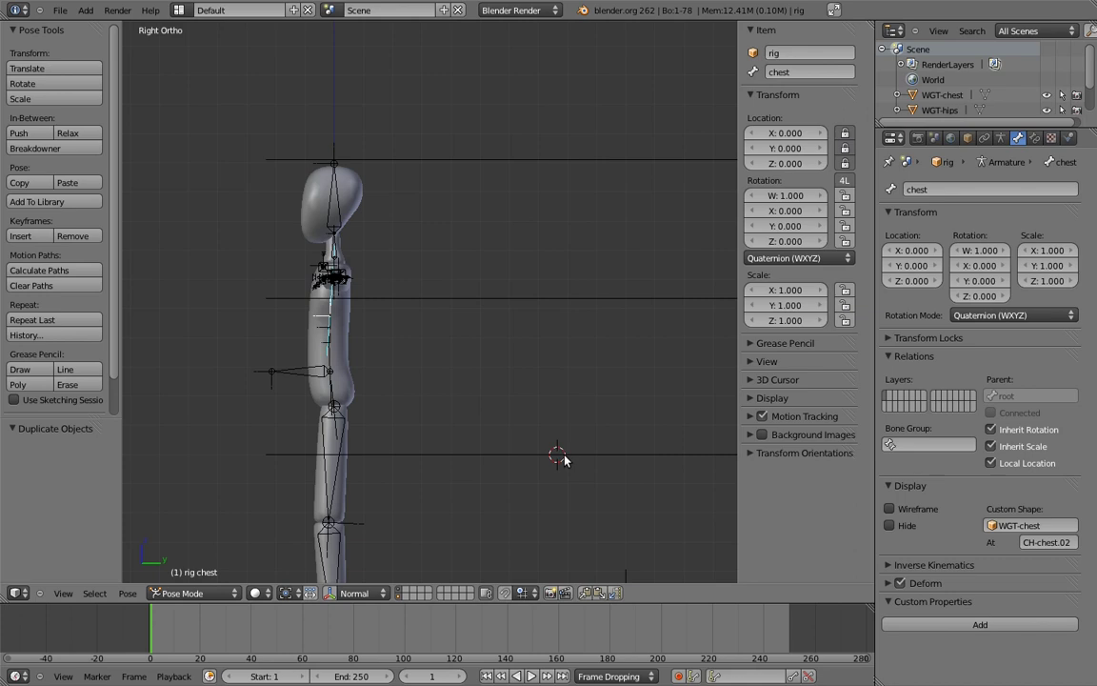
pyautogui.rightClick(563, 455)
pyautogui.click(889, 558)
pyautogui.rightClick(686, 305)
pyautogui.click(889, 558)
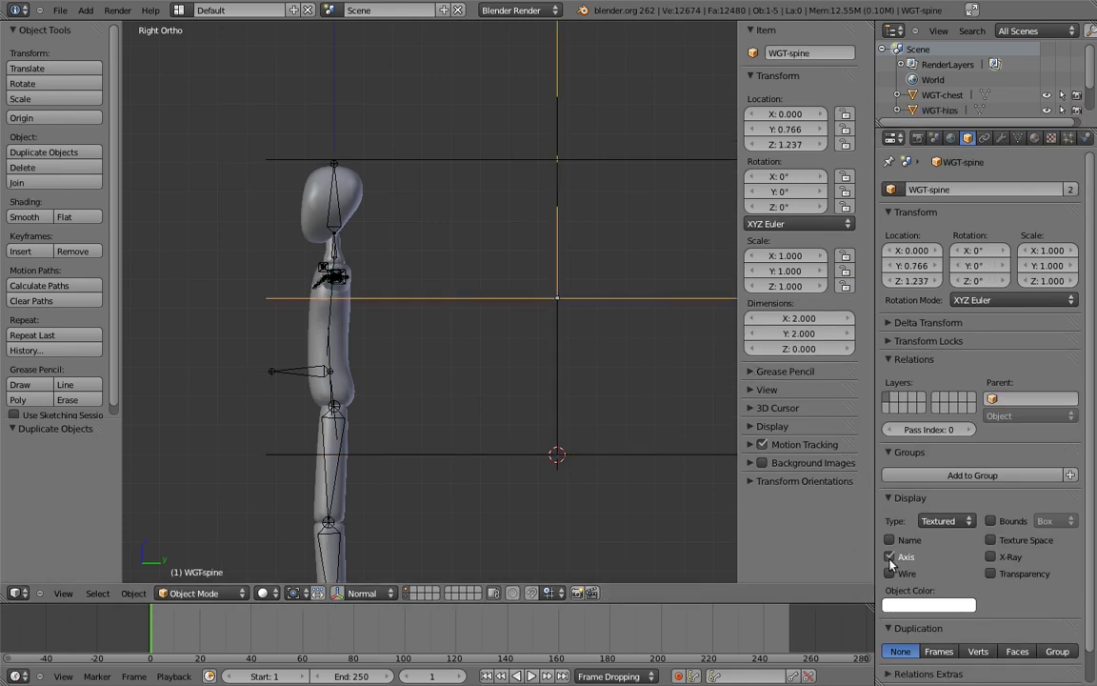
pyautogui.rightClick(666, 200)
pyautogui.click(890, 557)
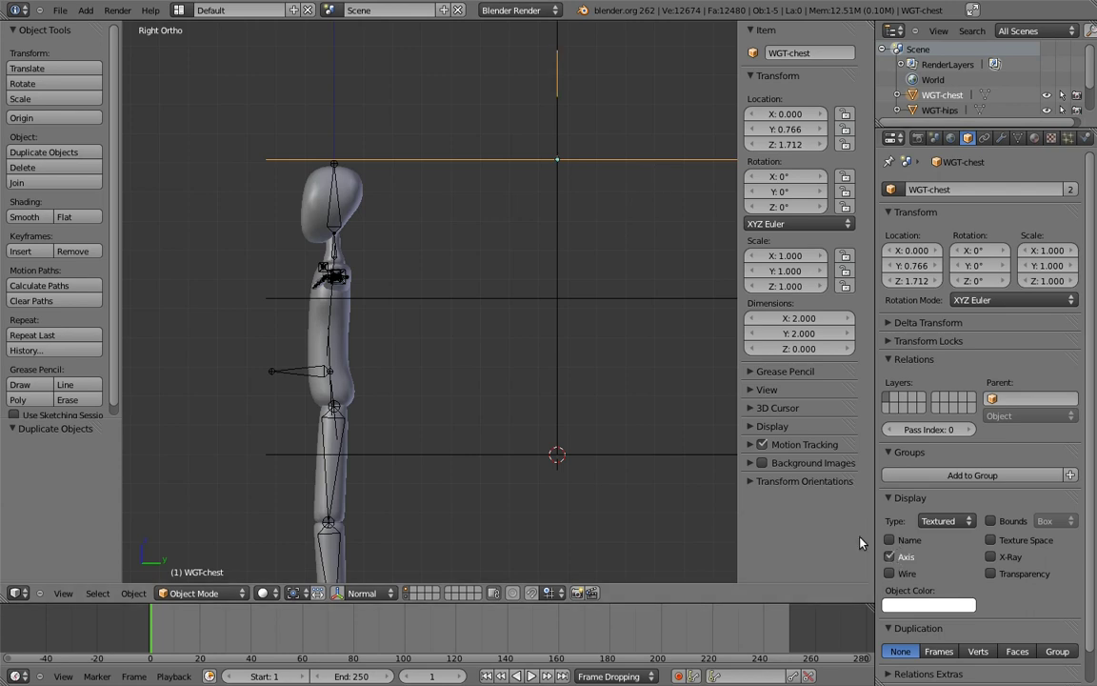
# - Rotate the WGT-hips object in the side view to an X rotation of 90°
pyautogui.moveTo(587, 486); pyautogui.dragTo(386, 393, button='middle')
pyautogui.rightClick(359, 433)
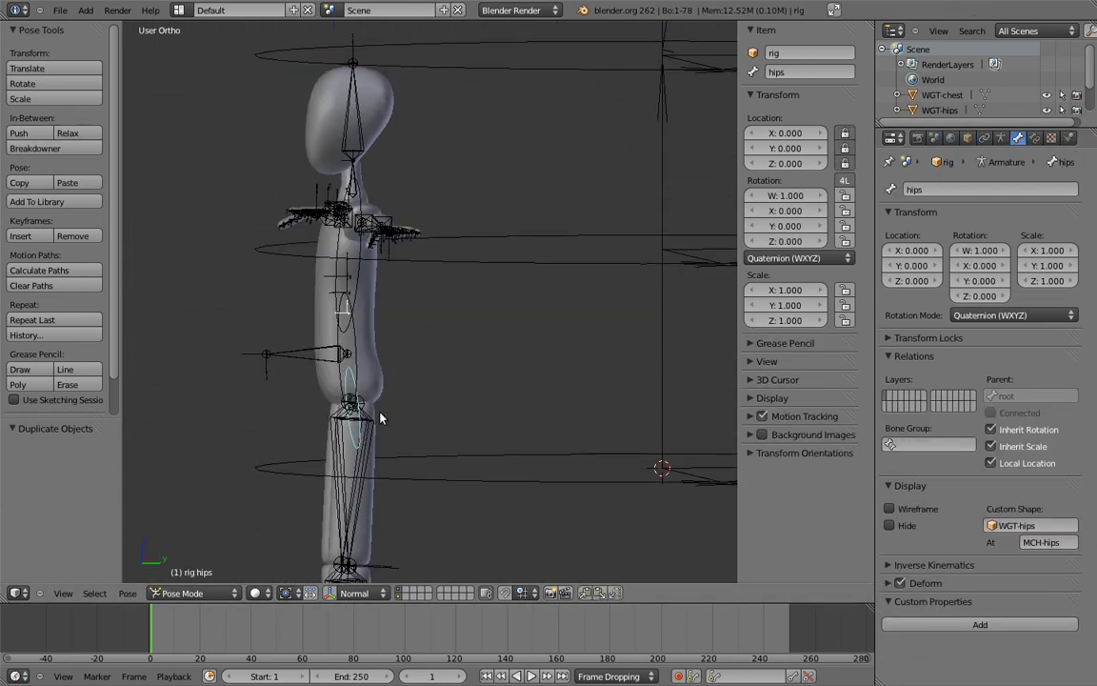
pyautogui.scroll(6, 380, 419)
pyautogui.moveTo(381, 405); pyautogui.dragTo(461, 412, button='middle')
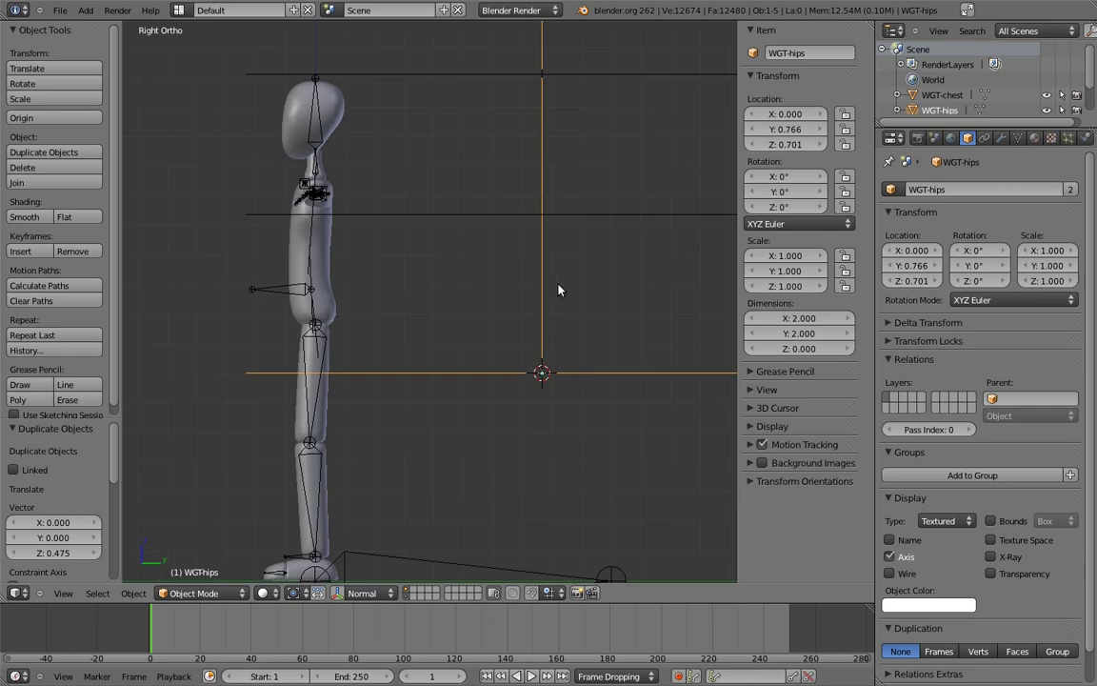
pyautogui.scroll(-3, 558, 289)
pyautogui.press('r')
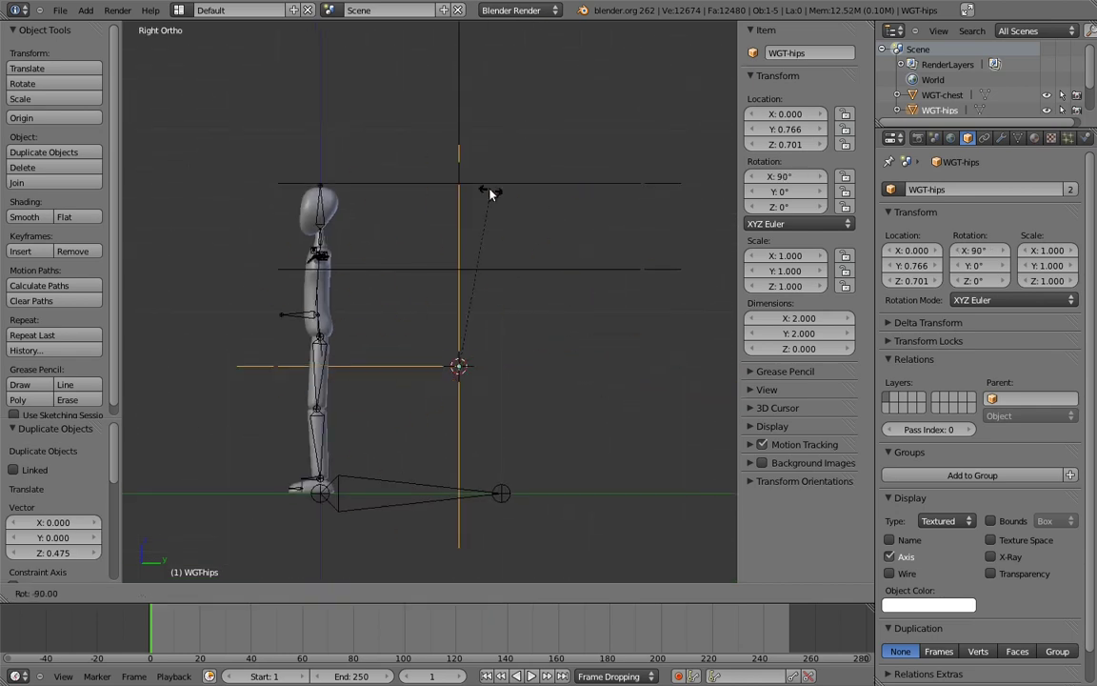
pyautogui.keyDown('ctrl'); pyautogui.click(490, 193); pyautogui.keyUp('ctrl')
# - Rotate the WGT-spine and WGT-chest objects in the side view to an X rotation of 90°
pyautogui.rightClick(566, 280)
pyautogui.press('r')
pyautogui.keyDown('ctrl'); pyautogui.click(465, 168); pyautogui.keyUp('ctrl')
pyautogui.rightClick(566, 180)
pyautogui.press('r')
pyautogui.click(465, 116)
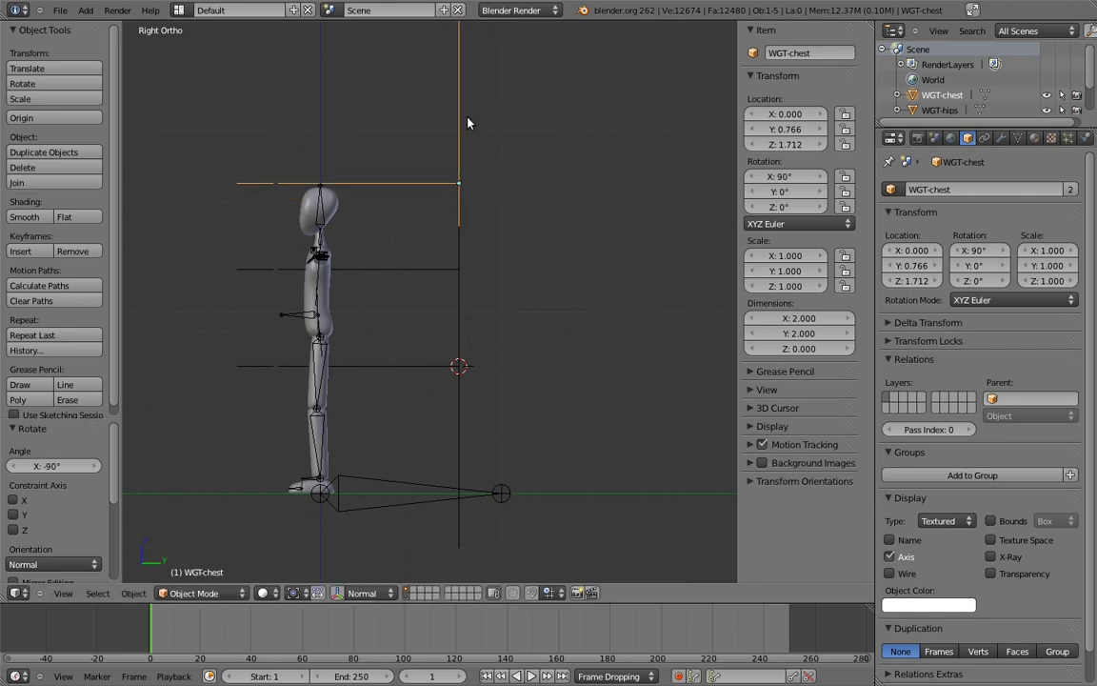
# - Rotate the WGT-chest mesh 90° in Edit Mode so its circle lies horizontal
pyautogui.keyDown('shift'); pyautogui.moveTo(486, 141); pyautogui.dragTo(532, 166, button='middle'); pyautogui.keyUp('shift')
pyautogui.scroll(1, 530, 164)
pyautogui.press('Tab')
pyautogui.press('r')
pyautogui.press('9')
pyautogui.press('0')
pyautogui.keyDown('ctrl'); pyautogui.click(686, 269); pyautogui.keyUp('ctrl')
pyautogui.press('Tab')
# - Rotate the WGT-spine mesh 90° in Edit Mode so its circle lies horizontal
pyautogui.rightClick(501, 297)
pyautogui.press('Tab')
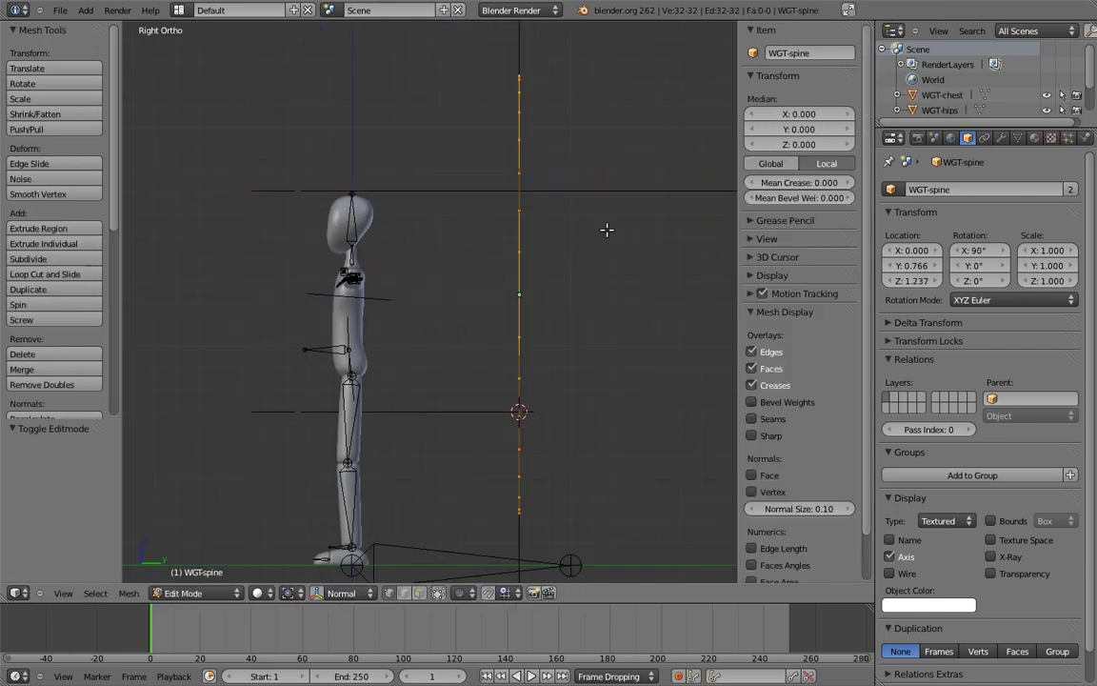
pyautogui.press('r')
pyautogui.press('BackSpace')
pyautogui.press('BackSpace')
pyautogui.press('BackSpace')
pyautogui.press('9')
pyautogui.press('0')
pyautogui.press('Return')
pyautogui.press('Tab')
# - Rotate the WGT-hips mesh 90° in Edit Mode so its circle lies horizontal
pyautogui.rightClick(519, 371)
pyautogui.press('Tab')
pyautogui.press('r')
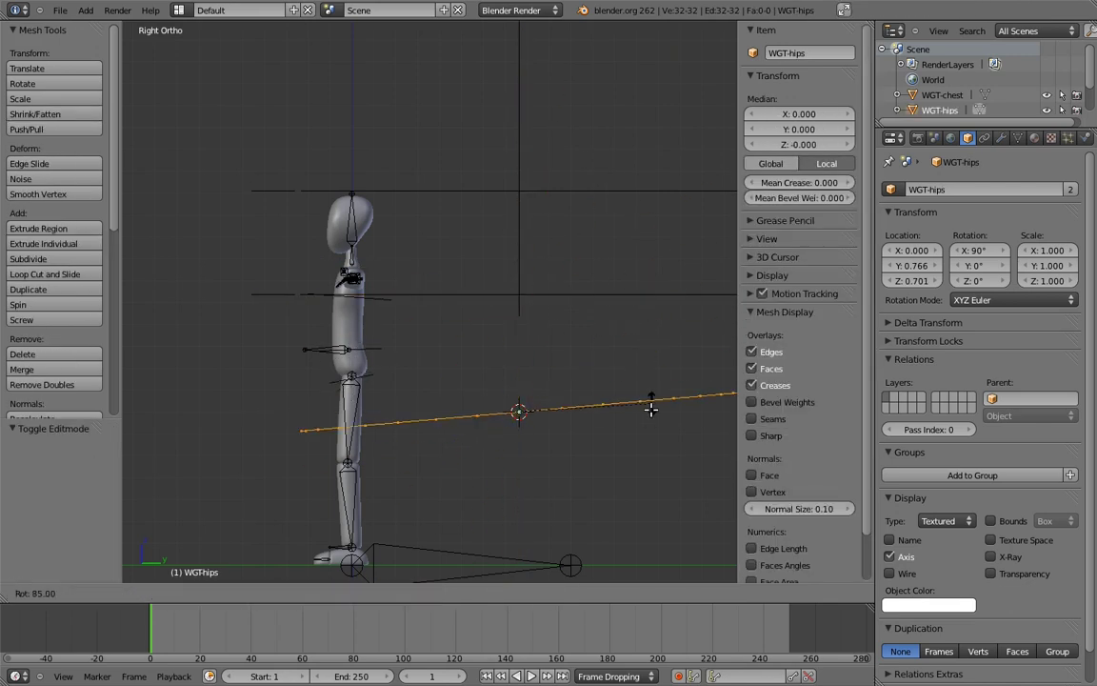
pyautogui.press('9')
pyautogui.press('0')
pyautogui.press('Return')
pyautogui.press('Tab')
# - Select the WGT-chest, WGT-spine and WGT-hips objects and scale them down together to about 0.177
pyautogui.rightClick(580, 195)
pyautogui.keyDown('shift'); pyautogui.rightClick(585, 293); pyautogui.keyUp('shift')
pyautogui.keyDown('shift'); pyautogui.rightClick(588, 409); pyautogui.keyUp('shift')
pyautogui.press('s')
pyautogui.click(533, 323)
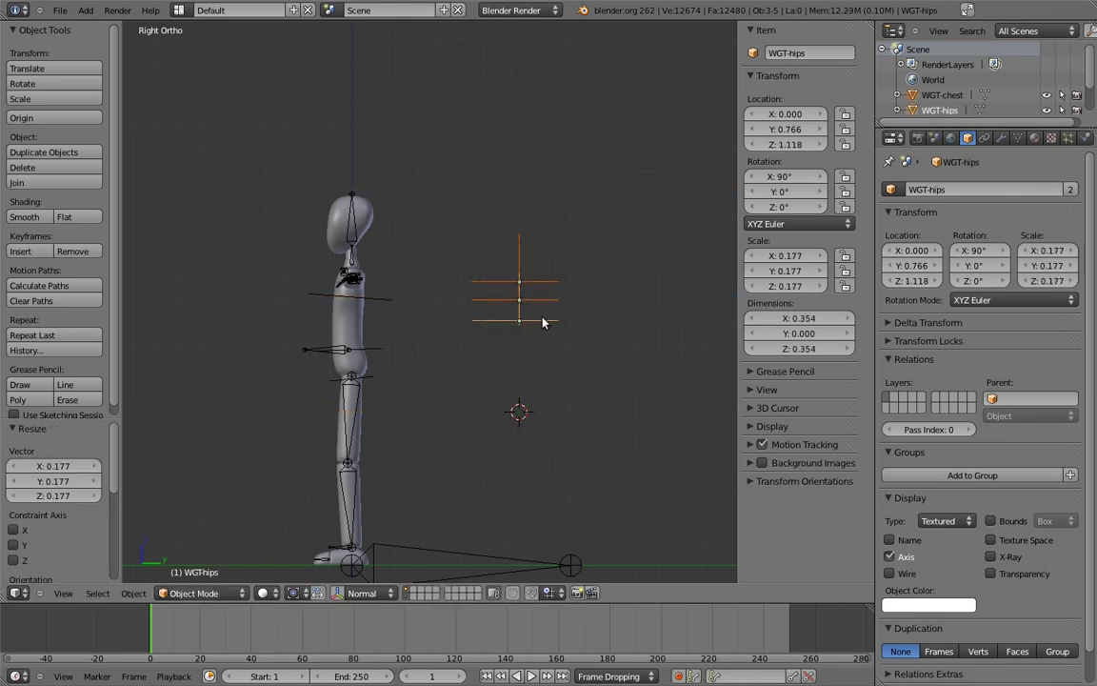
# - Move the three widget circles together closer to the character's torso, by about -0.348 in Y and -0.122 in Z
pyautogui.press('h')
pyautogui.hotkey('alt', 'h')
pyautogui.press('g')
pyautogui.click(448, 328)
pyautogui.keyDown('shift'); pyautogui.moveTo(477, 328); pyautogui.dragTo(524, 311, button='middle'); pyautogui.keyUp('shift')
pyautogui.scroll(5, 525, 311)
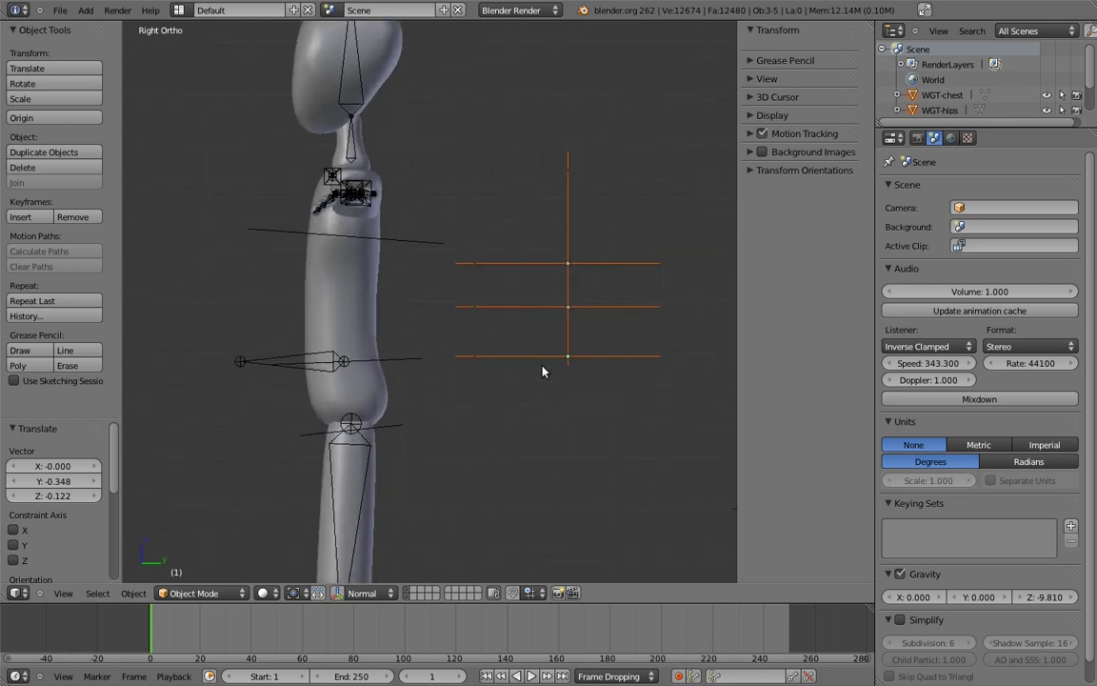
# - Scale the WGT-hips widget to about 0.077 and place it below the others at about Y 0.376, Z 0.866
pyautogui.rightClick(573, 344)
pyautogui.press('g')
pyautogui.click(564, 404)
pyautogui.press('s')
pyautogui.click(582, 411)
pyautogui.press('g')
pyautogui.click(570, 409)
# - Scale the WGT-spine widget to about 0.126 and place it at about Y 0.389, Z 0.996
pyautogui.rightClick(617, 307)
pyautogui.press('s')
pyautogui.click(624, 328)
pyautogui.press('g')
pyautogui.click(604, 376)
# - Move the WGT-chest widget up to about Y 0.437, Z 1.213
pyautogui.rightClick(598, 261)
pyautogui.press('g')
pyautogui.click(612, 271)
# - Raise the WGT-spine mesh along the Z axis in Edit Mode so it sits above its object origin
pyautogui.rightClick(553, 361)
pyautogui.press('Tab')
pyautogui.press('g')
pyautogui.press('z')
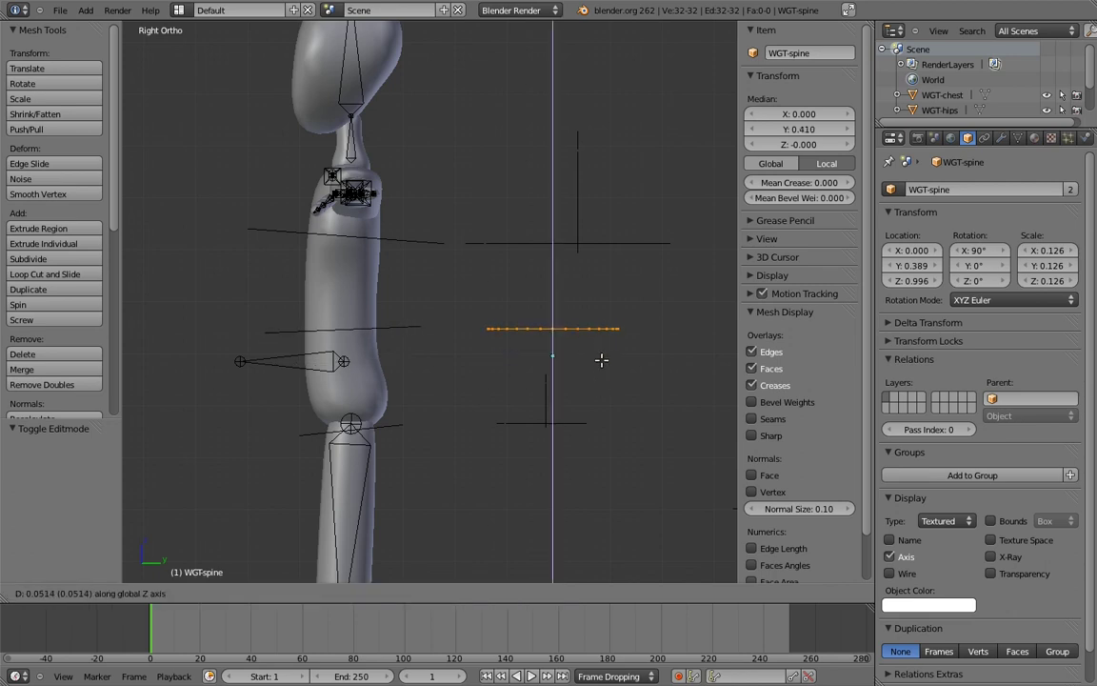
pyautogui.click(597, 353)
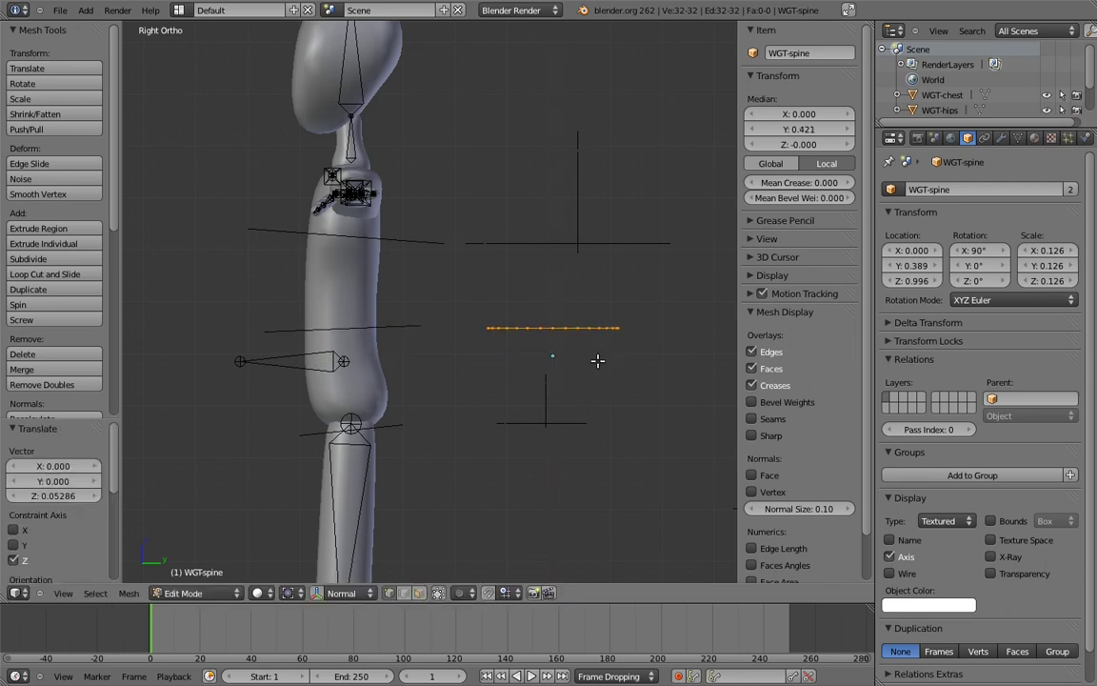
pyautogui.press('Tab')
# - Raise the WGT-hips mesh about 0.103 along the Z axis in Edit Mode
pyautogui.rightClick(568, 423)
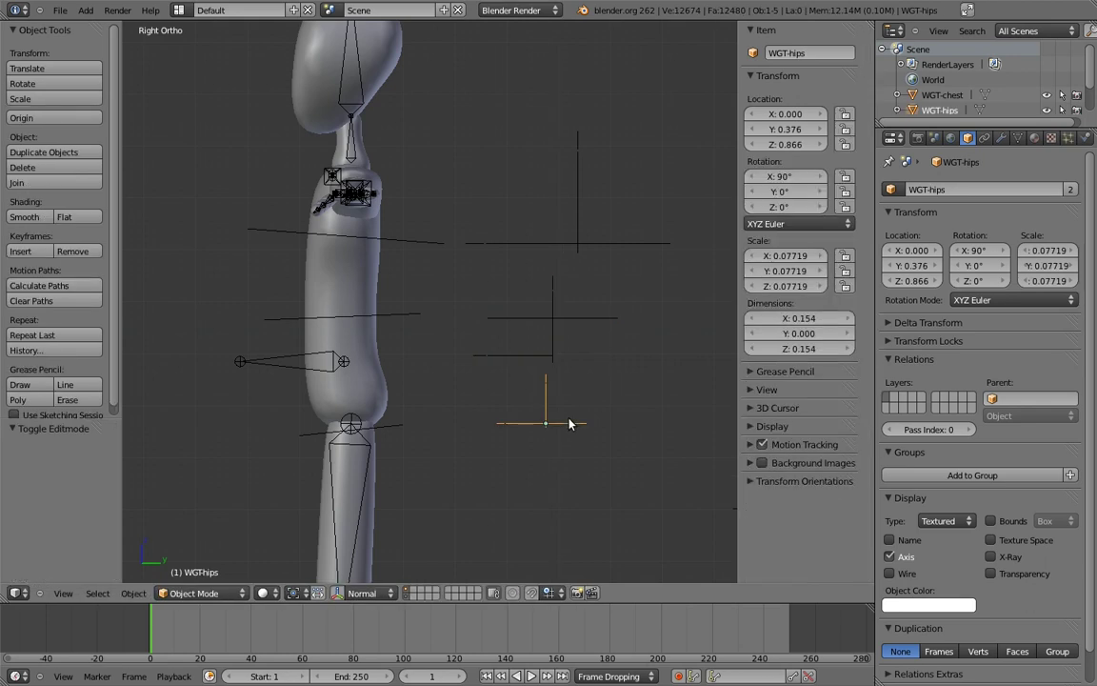
pyautogui.press('Tab')
pyautogui.press('g')
pyautogui.press('z')
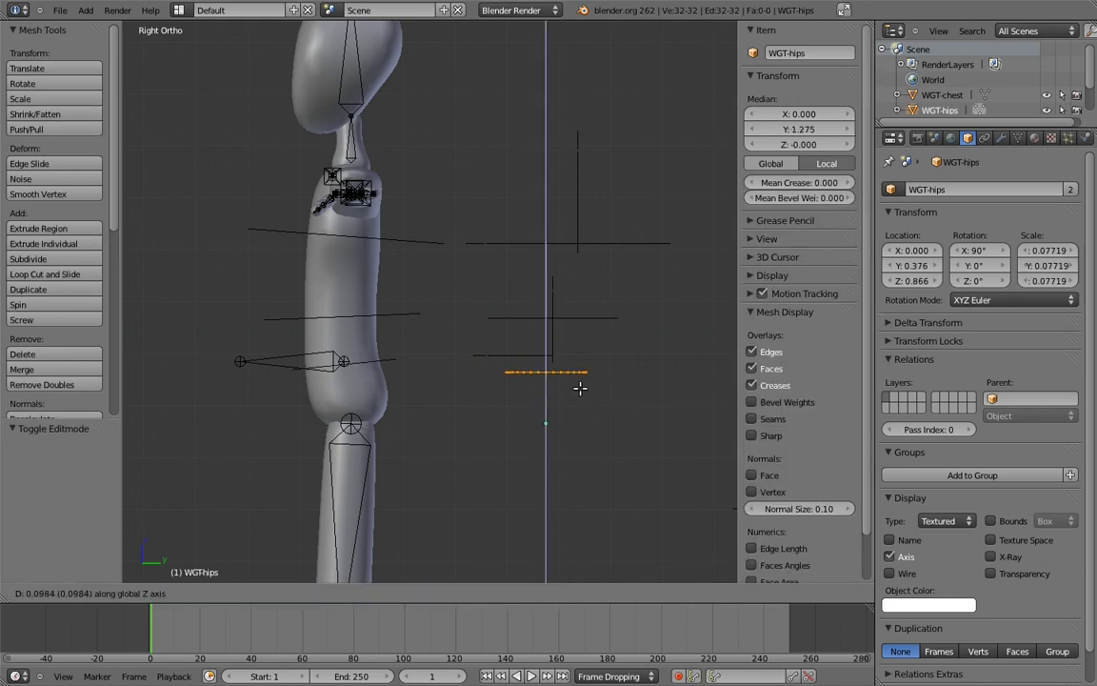
pyautogui.click(578, 389)
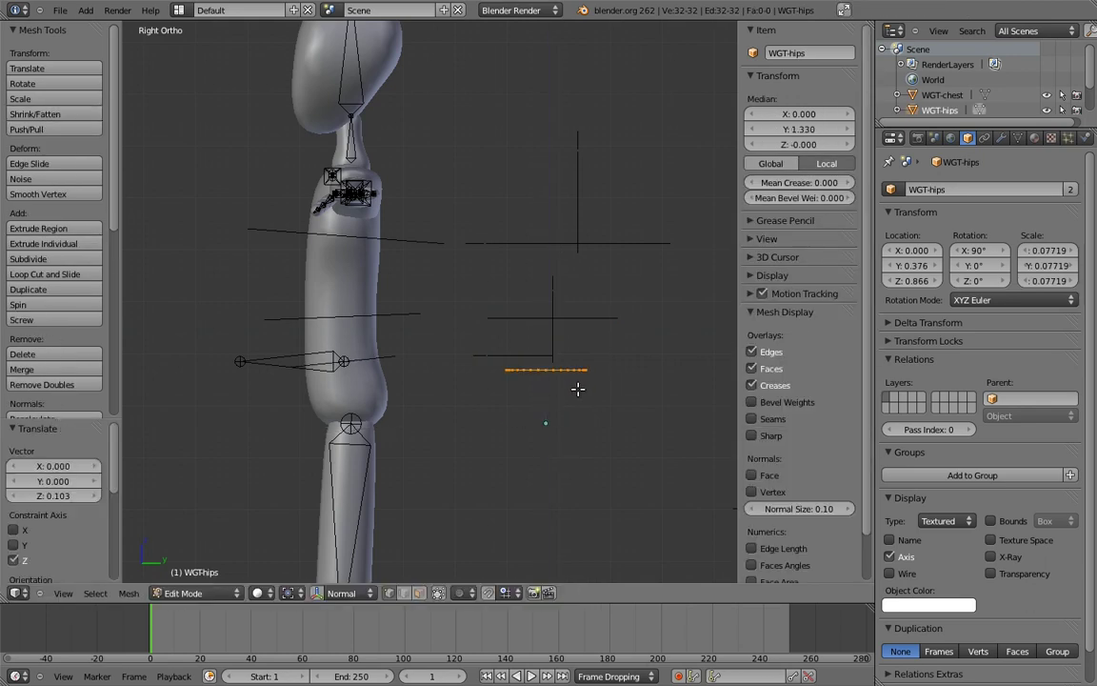
pyautogui.keyDown('shift'); pyautogui.moveTo(538, 371); pyautogui.dragTo(619, 407, button='middle'); pyautogui.keyUp('shift')
pyautogui.press('Tab')
# - Enlarge the WGT-hips mesh in Edit Mode by a factor of about 1.39
pyautogui.rightClick(476, 391)
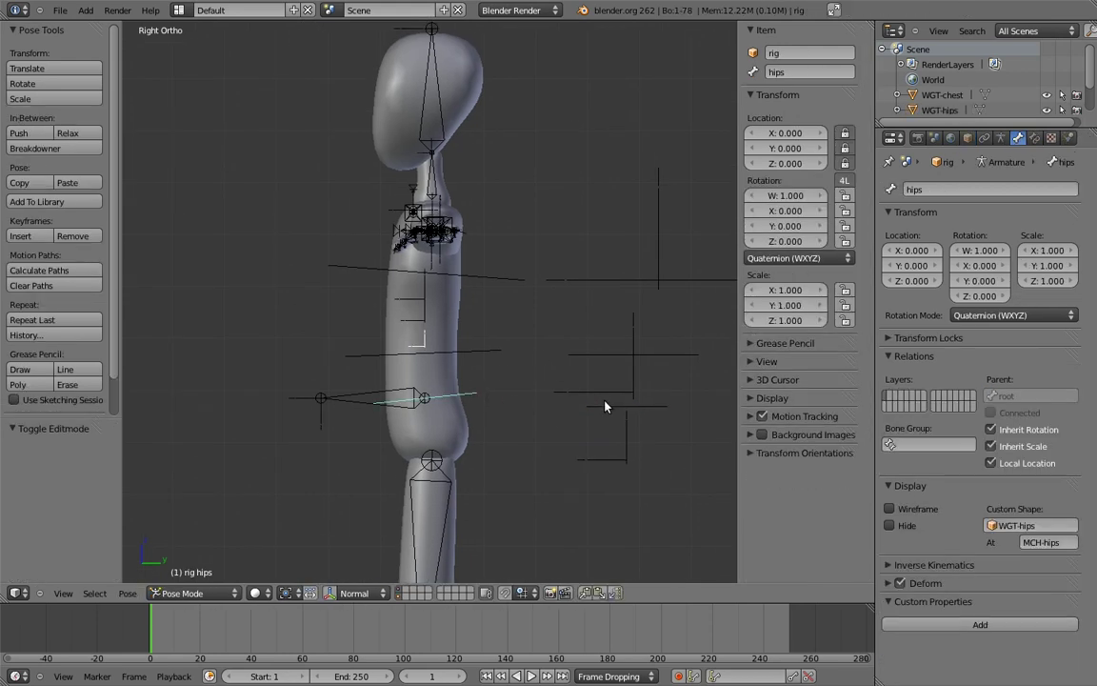
pyautogui.hotkey('ctrl', 'Tab')
pyautogui.rightClick(614, 408)
pyautogui.press('Tab')
pyautogui.press('s')
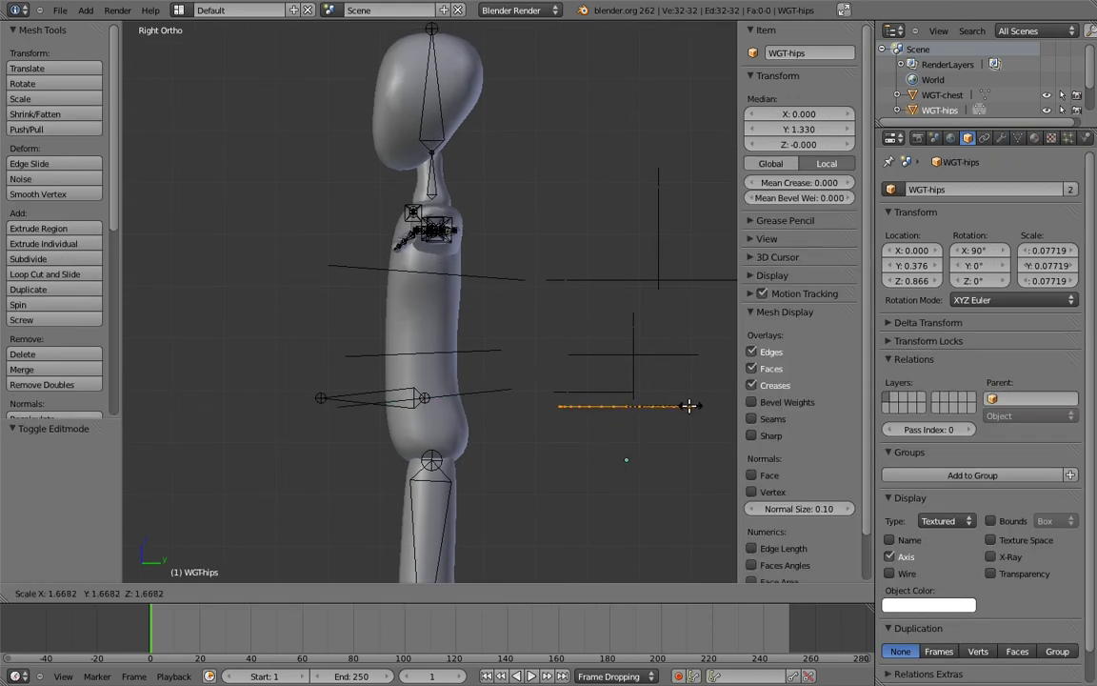
pyautogui.click(678, 405)
pyautogui.keyDown('shift'); pyautogui.moveTo(671, 352); pyautogui.dragTo(616, 382, button='middle'); pyautogui.keyUp('shift')
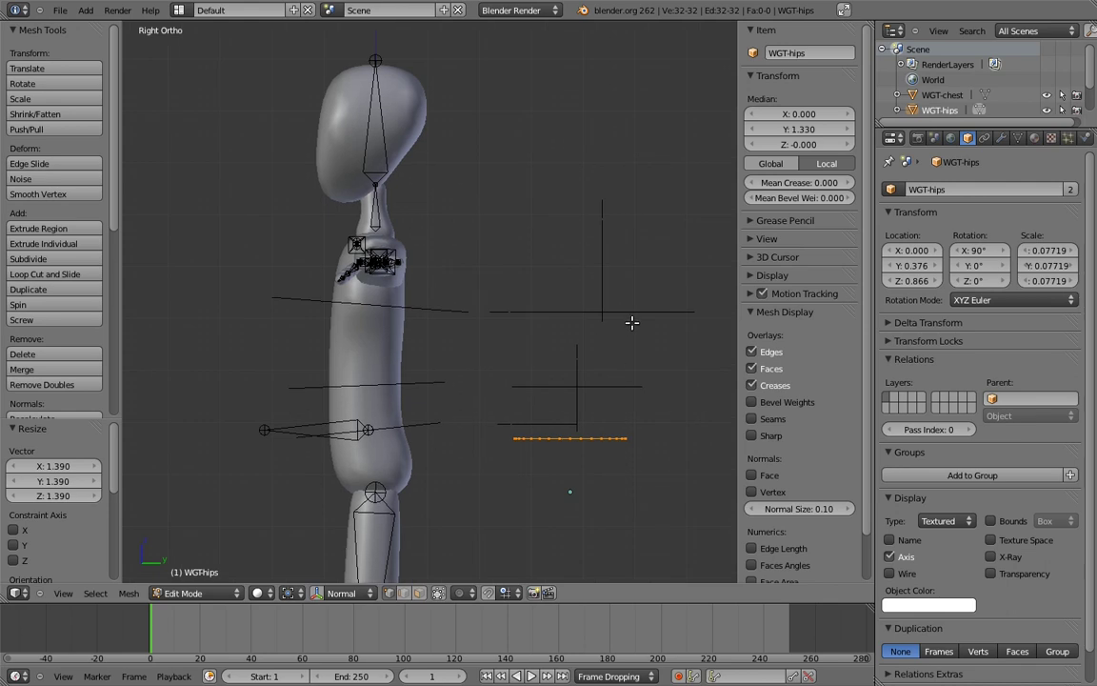
# - Shrink the WGT-chest mesh in Edit Mode by a factor of about 0.78, judging it from the front view
pyautogui.press('Tab')
pyautogui.rightClick(636, 323)
pyautogui.press('KP_1')
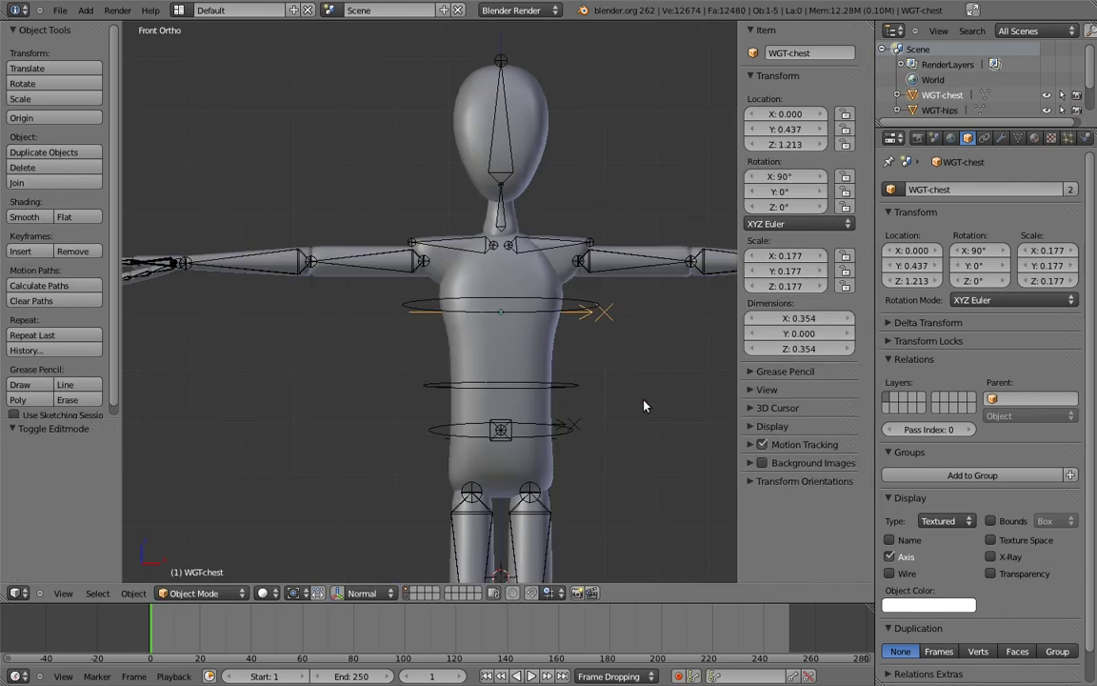
pyautogui.press('Tab')
pyautogui.press('s')
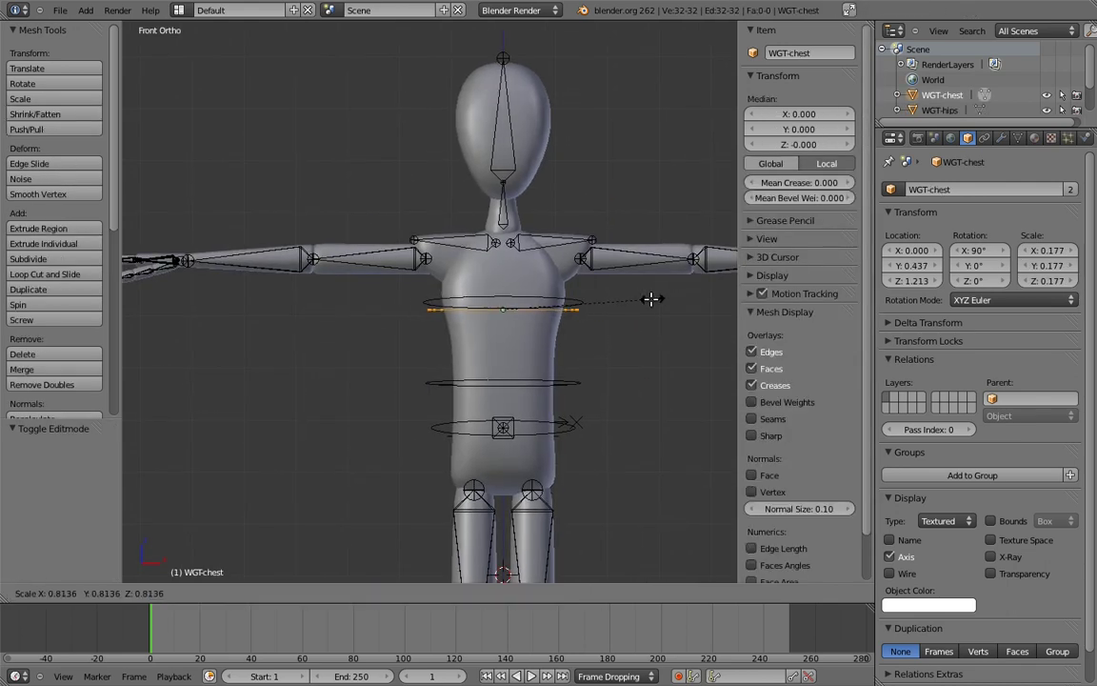
pyautogui.click(646, 300)
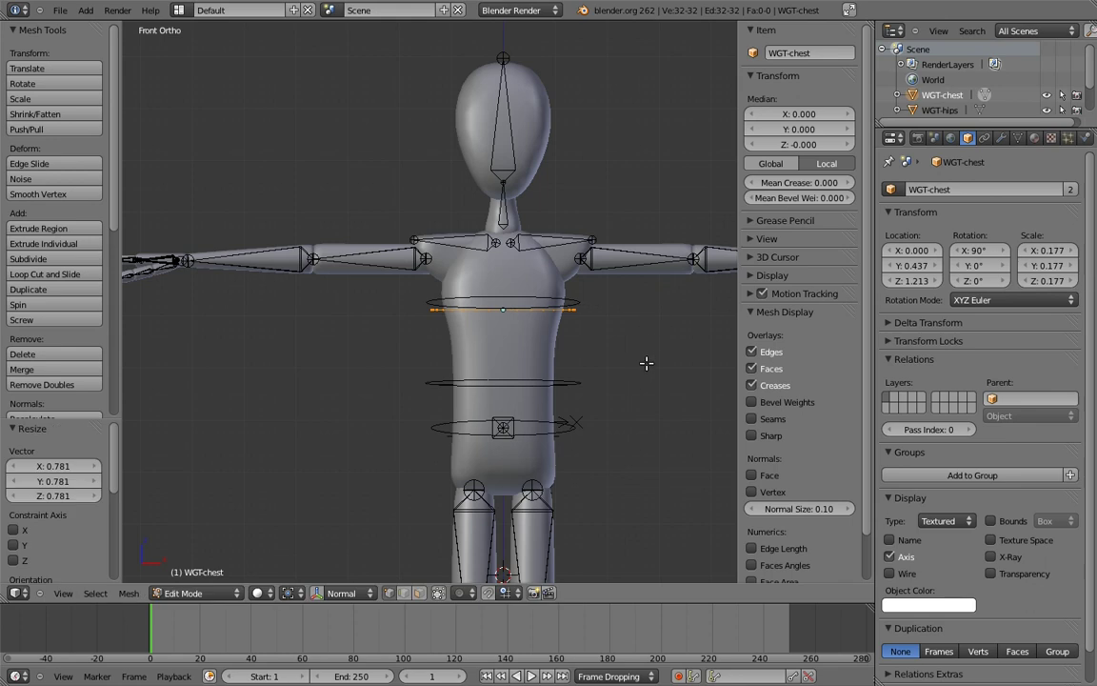
pyautogui.press('Tab')
# - Shrink the WGT-spine mesh in Edit Mode so the ring is about 0.217 wide, and return to the right side view
pyautogui.moveTo(585, 387); pyautogui.dragTo(571, 372, button='middle')
pyautogui.rightClick(570, 372)
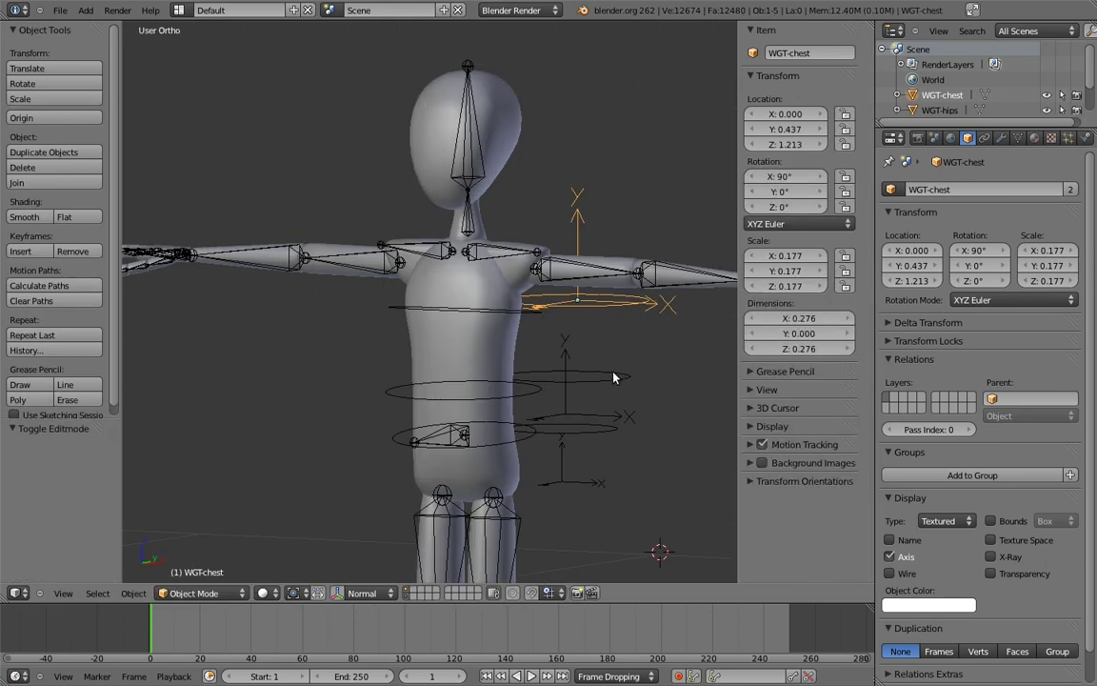
pyautogui.press('Tab')
pyautogui.press('s')
pyautogui.click(663, 363)
pyautogui.moveTo(664, 363); pyautogui.dragTo(513, 362, button='middle')
pyautogui.press('Tab')
pyautogui.press('KP_3')
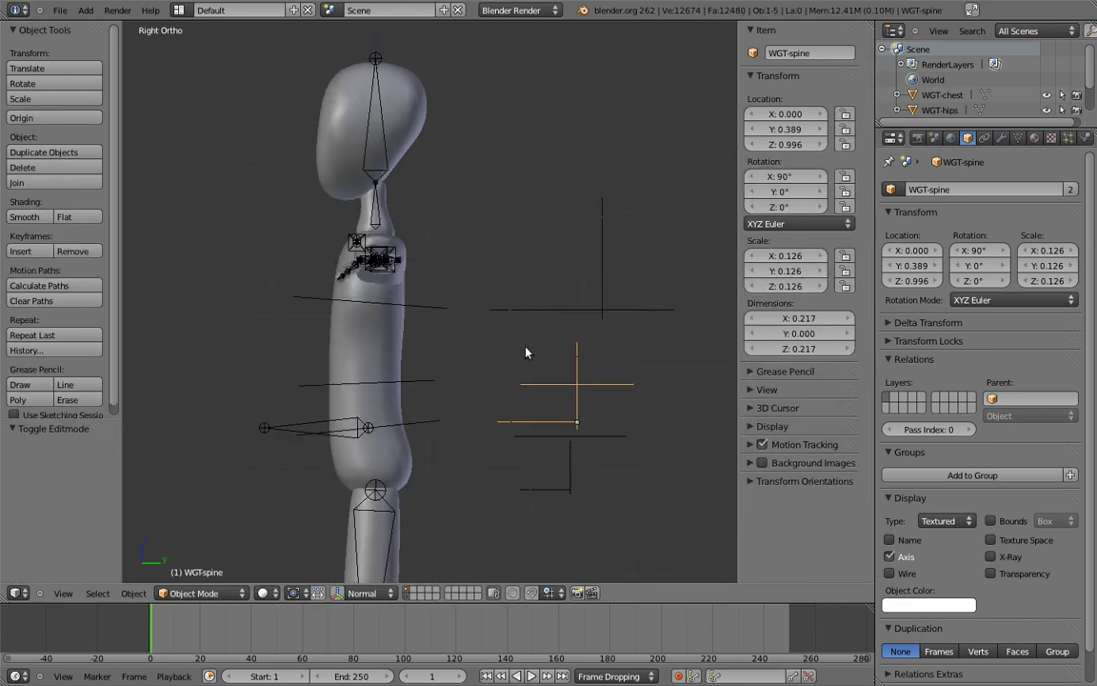
# - Test the rig's hips, chest and spine controls by rotating each one in Pose Mode and cancelling every rotation
pyautogui.press('a')
pyautogui.keyDown('shift'); pyautogui.moveTo(445, 333); pyautogui.dragTo(501, 309, button='middle'); pyautogui.keyUp('shift')
pyautogui.keyDown('ctrl'); pyautogui.moveTo(501, 309); pyautogui.dragTo(501, 332, button='middle'); pyautogui.keyUp('ctrl')
pyautogui.rightClick(491, 380)
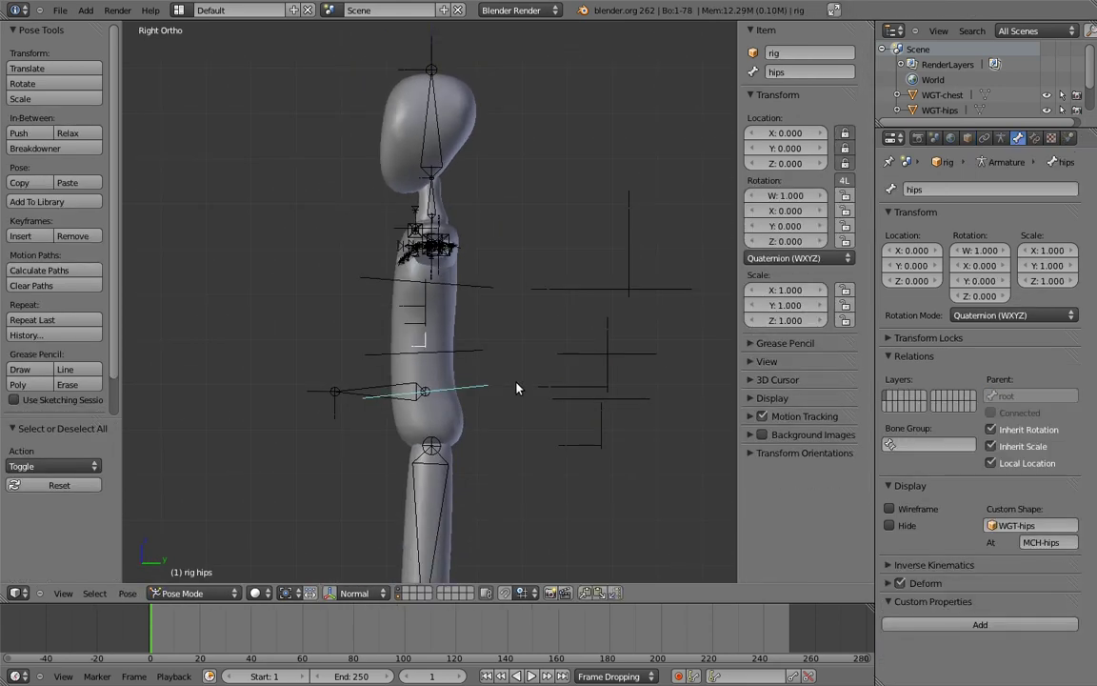
pyautogui.press('r')
pyautogui.rightClick(464, 301)
pyautogui.rightClick(426, 288)
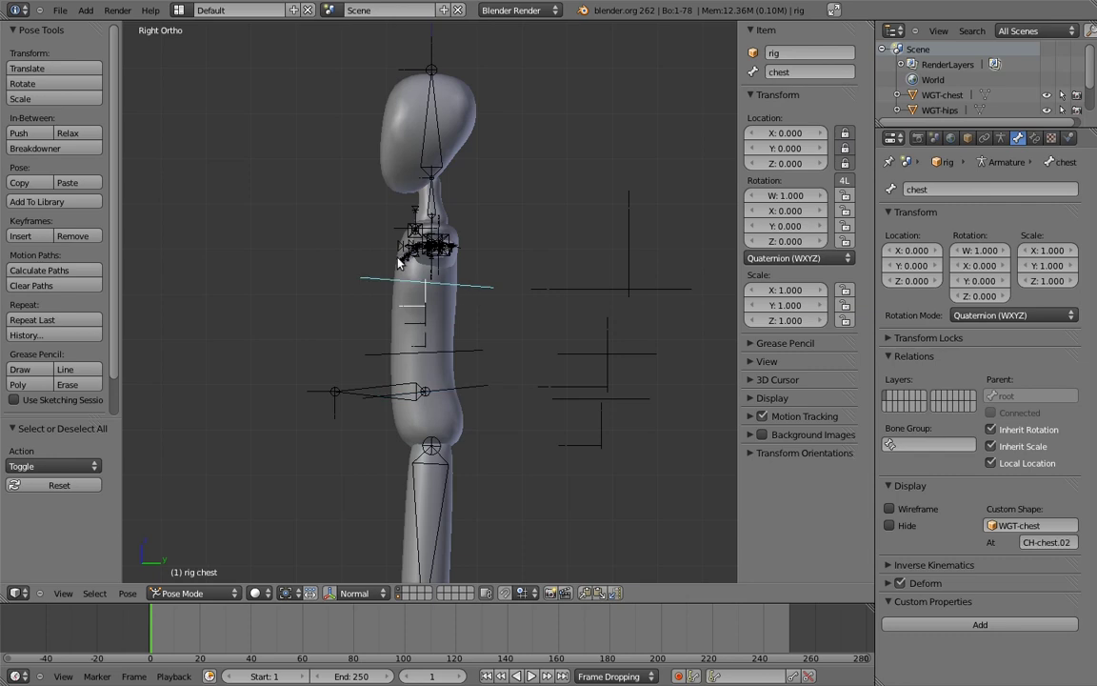
pyautogui.press('r')
pyautogui.press('r')
pyautogui.rightClick(434, 277)
pyautogui.rightClick(465, 353)
pyautogui.press('r')
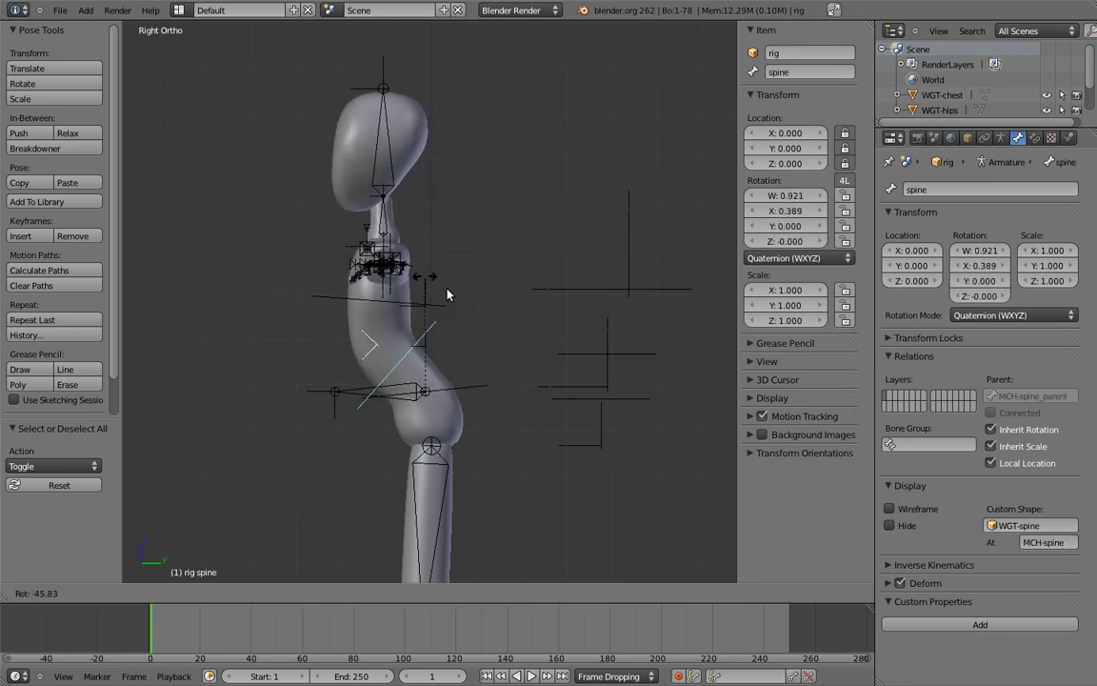
pyautogui.rightClick(533, 342)
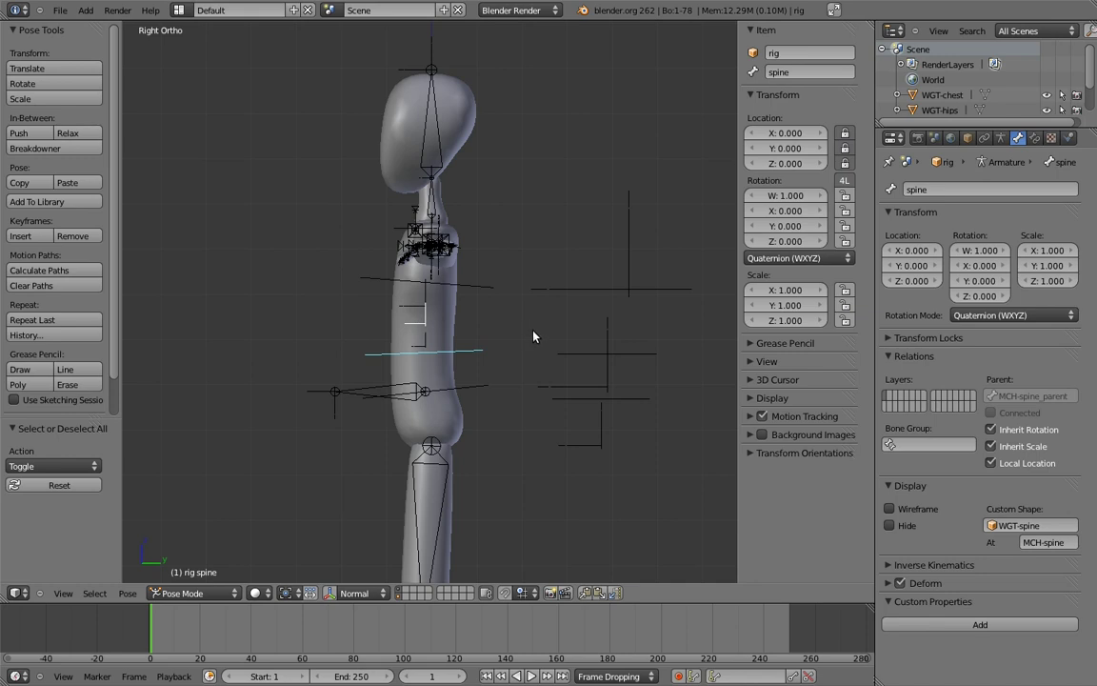
# - Add an empty in Object Mode at the 3D cursor beside the character and name it WGT-body
pyautogui.hotkey('shift', 'a')
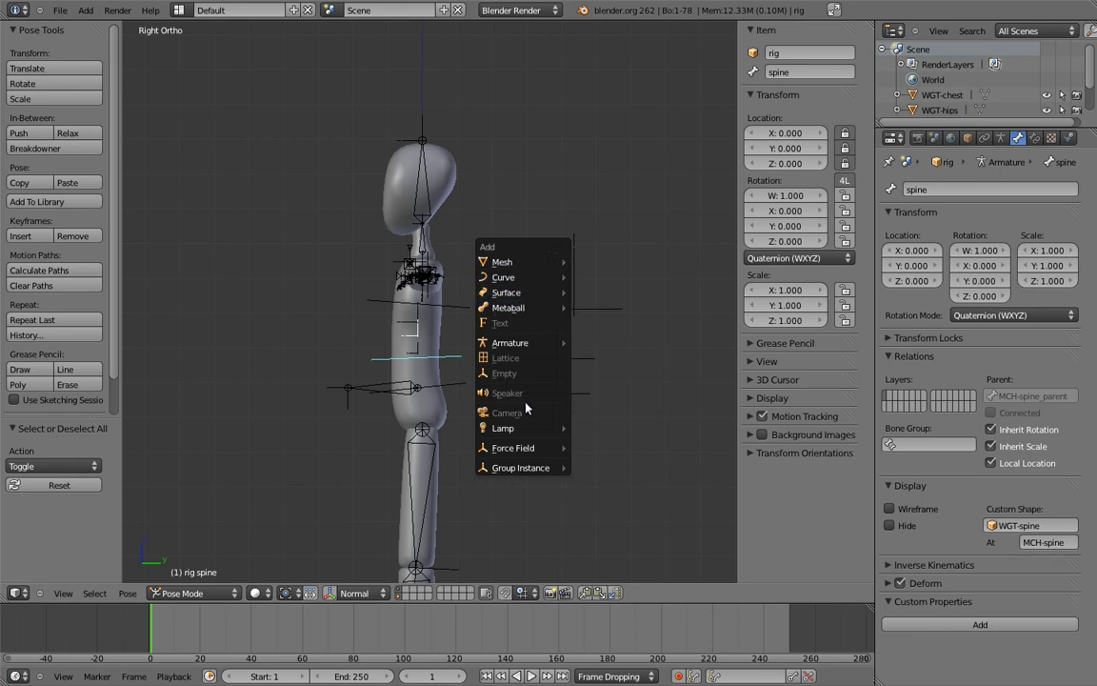
pyautogui.press('Escape')
pyautogui.hotkey('ctrl', 'Tab')
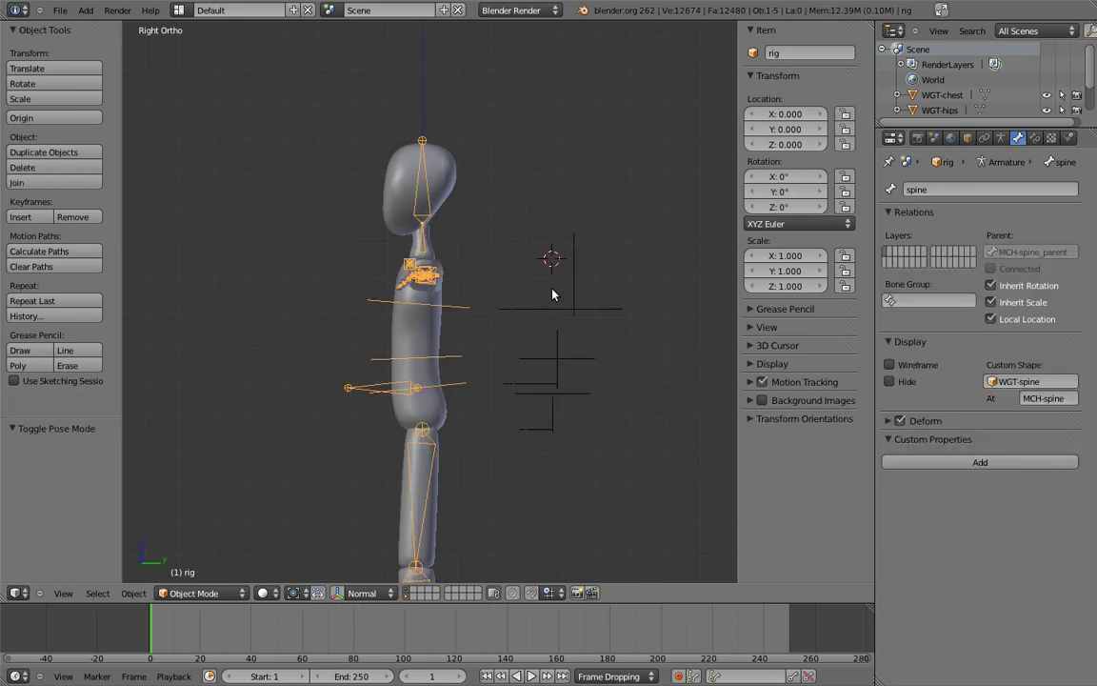
pyautogui.hotkey('shift', 'a')
pyautogui.click(531, 400)
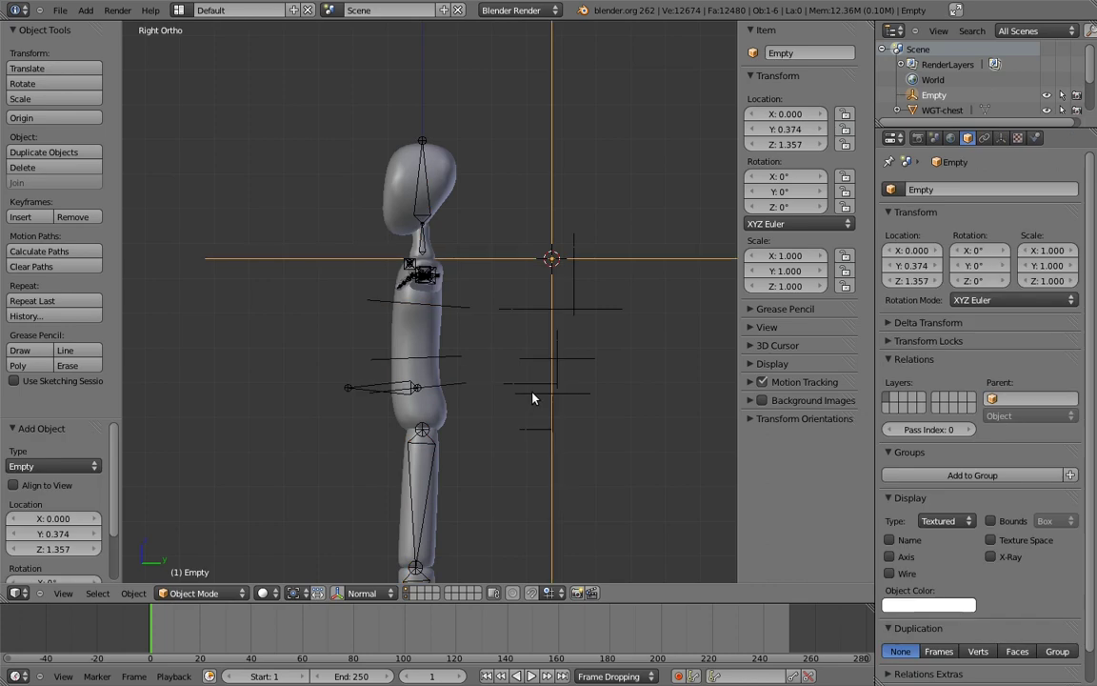
pyautogui.write('WGT-body')
pyautogui.press('Return')
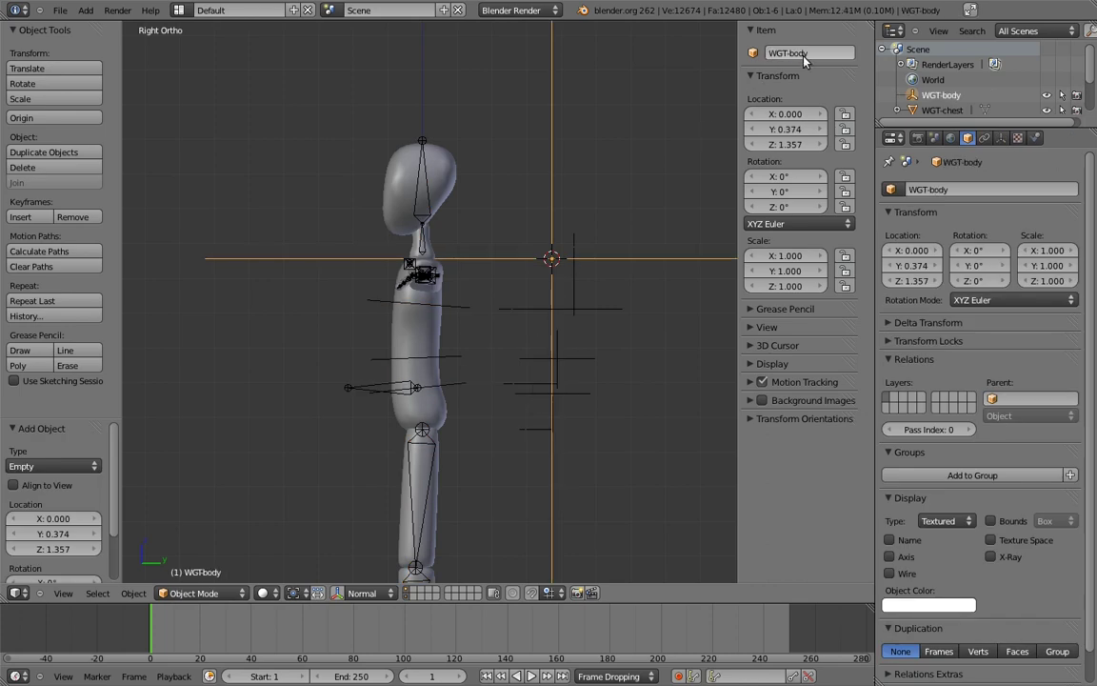
# - Assign WGT-body as the custom shape of the rig's body bone
pyautogui.rightClick(369, 388)
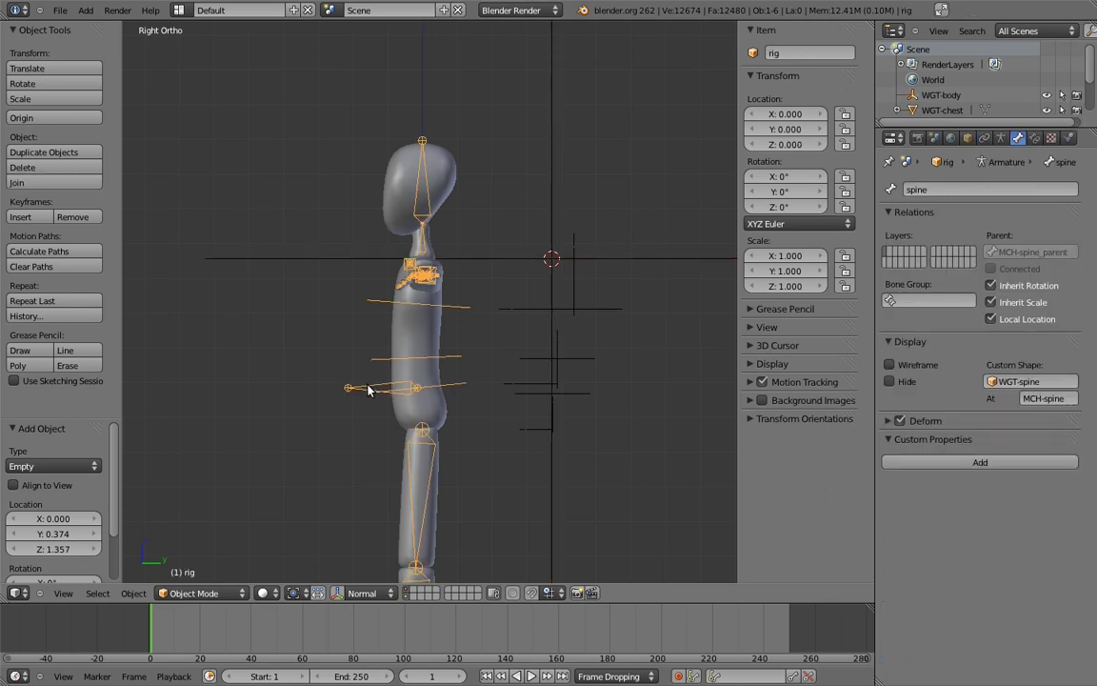
pyautogui.hotkey('ctrl', 'Tab')
pyautogui.rightClick(366, 390)
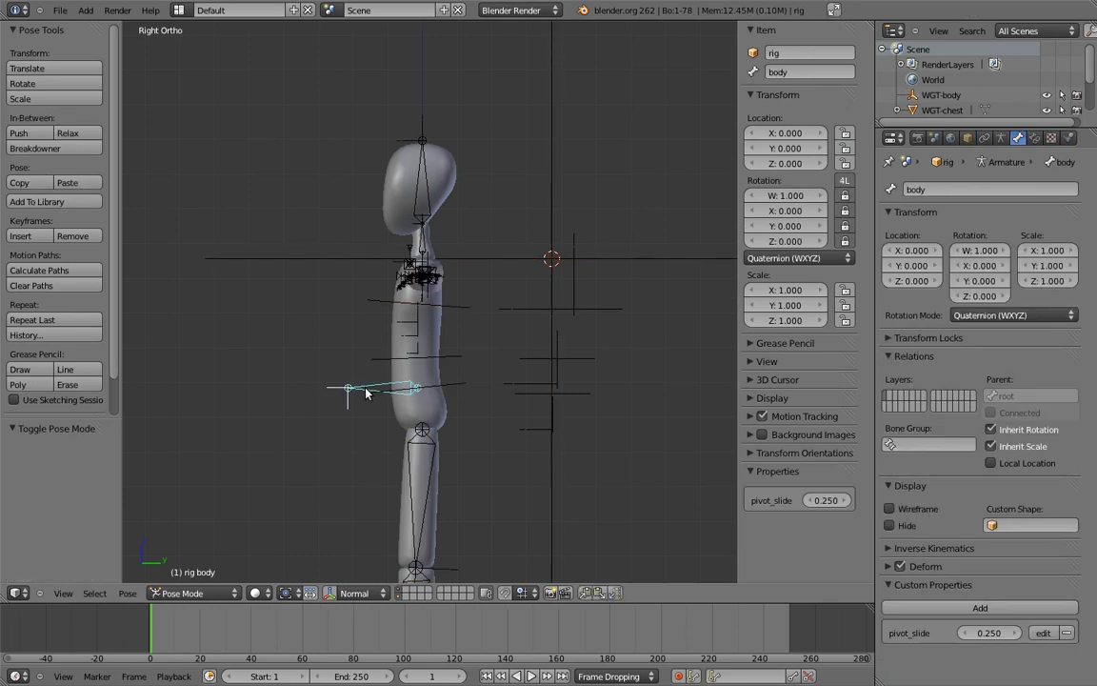
pyautogui.click(1026, 526)
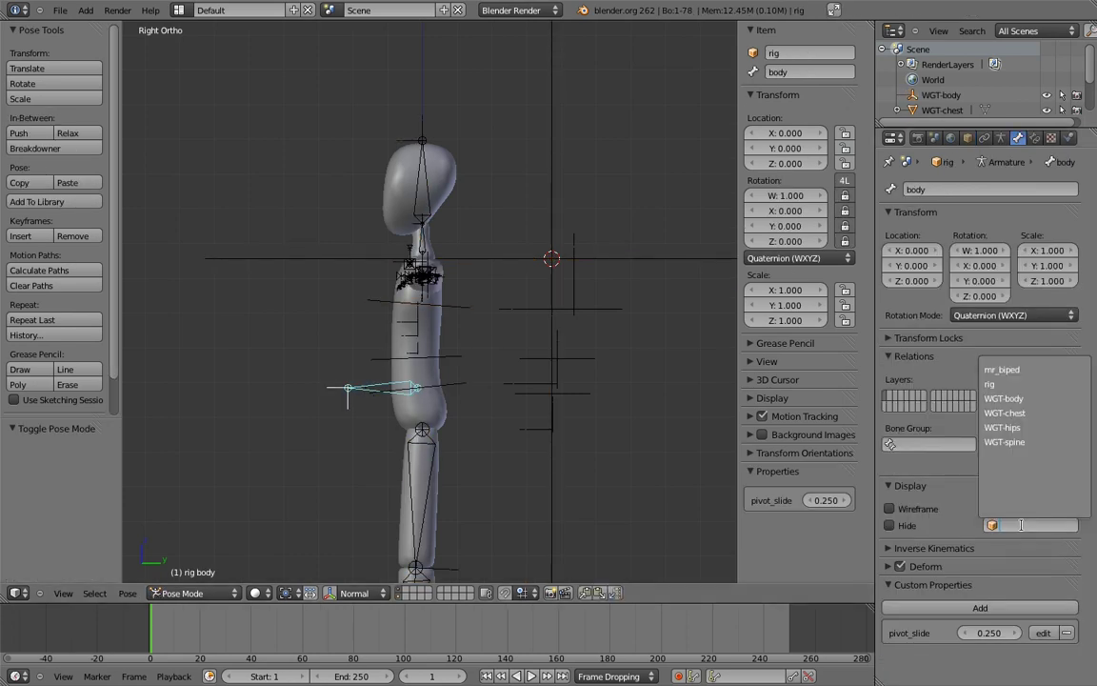
pyautogui.click(1004, 398)
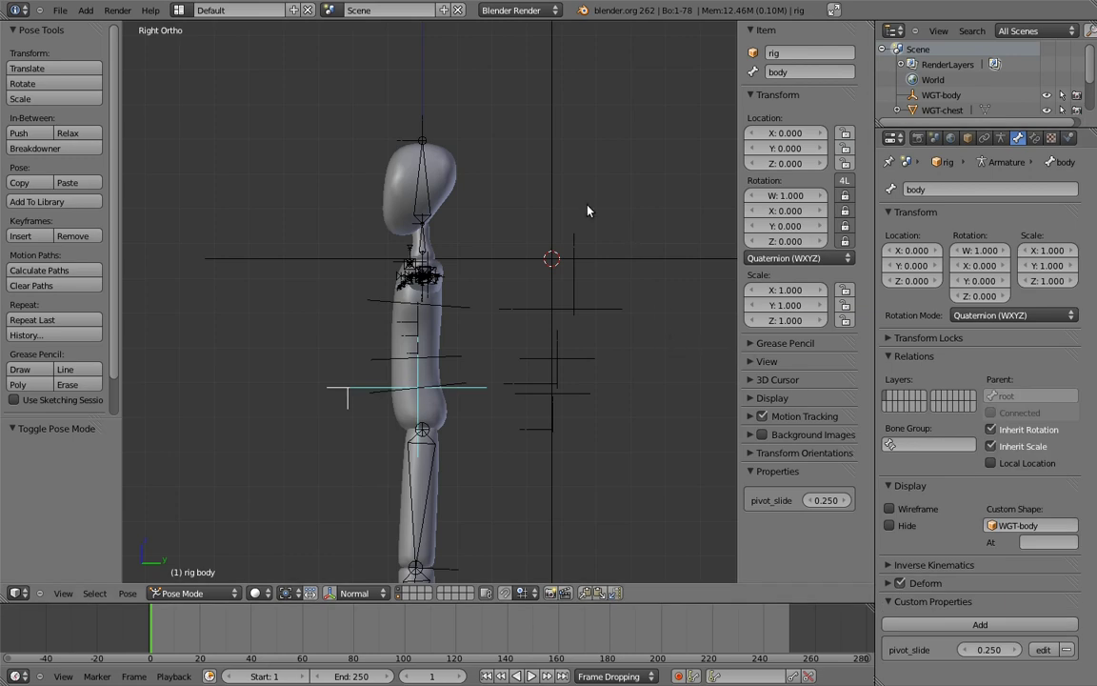
# - Scale the WGT-body empty down to about 0.185
pyautogui.rightClick(554, 198)
pyautogui.press('s')
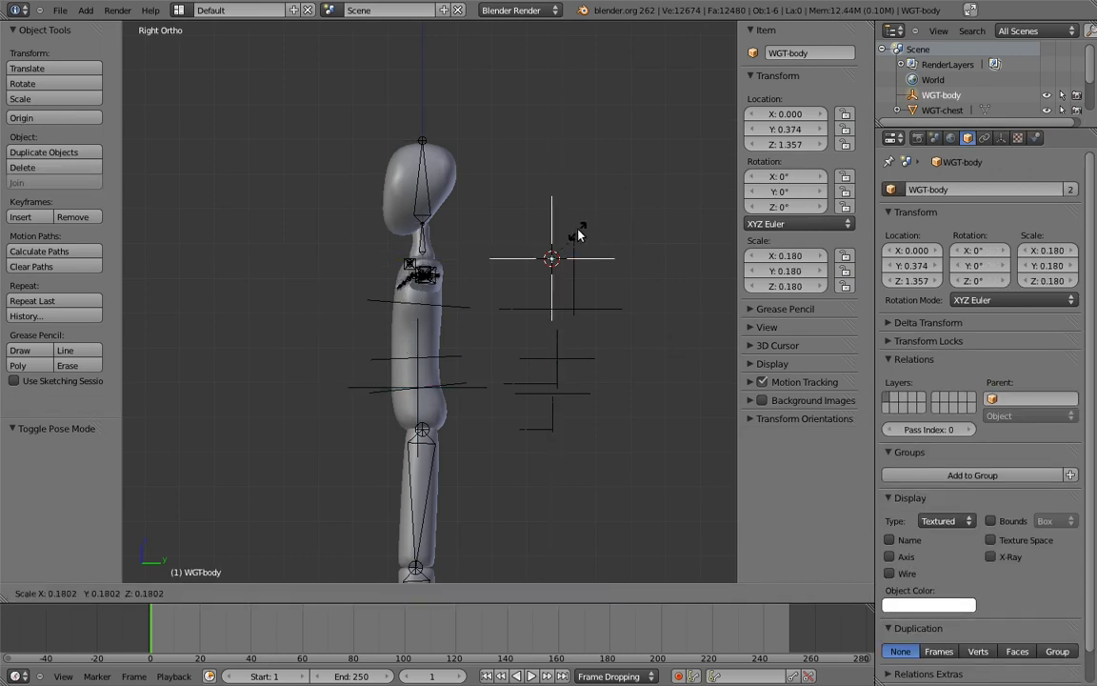
pyautogui.click(580, 232)
# - Display the WGT-body empty as a cube with a size of 0.64
pyautogui.click(1001, 137)
pyautogui.click(981, 207)
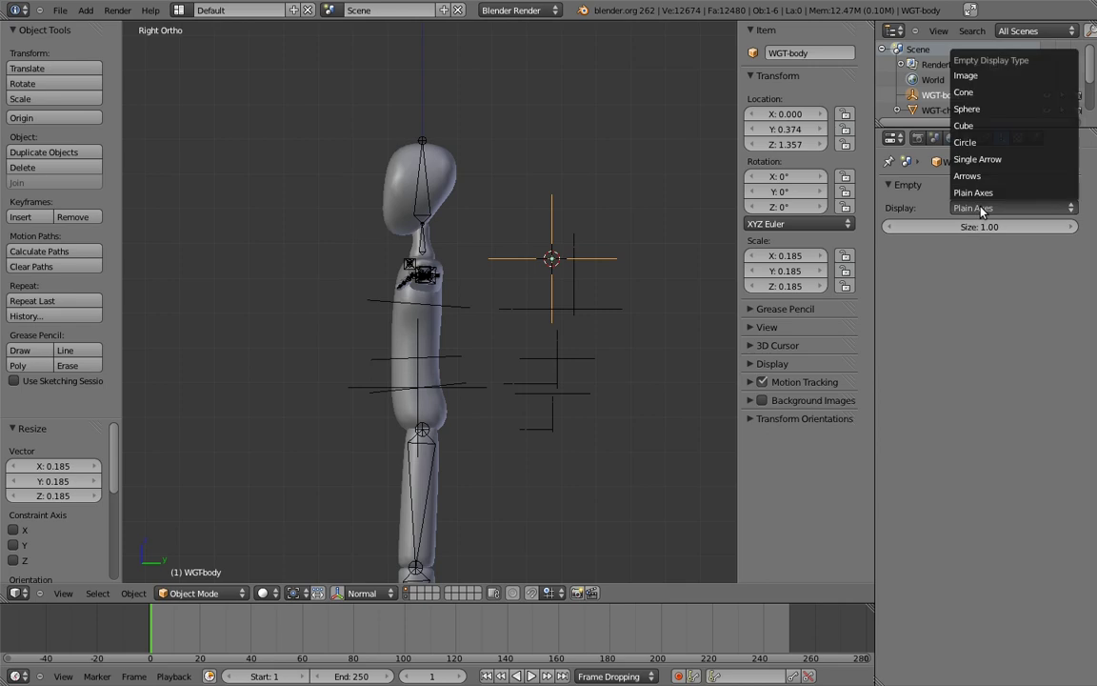
pyautogui.click(971, 126)
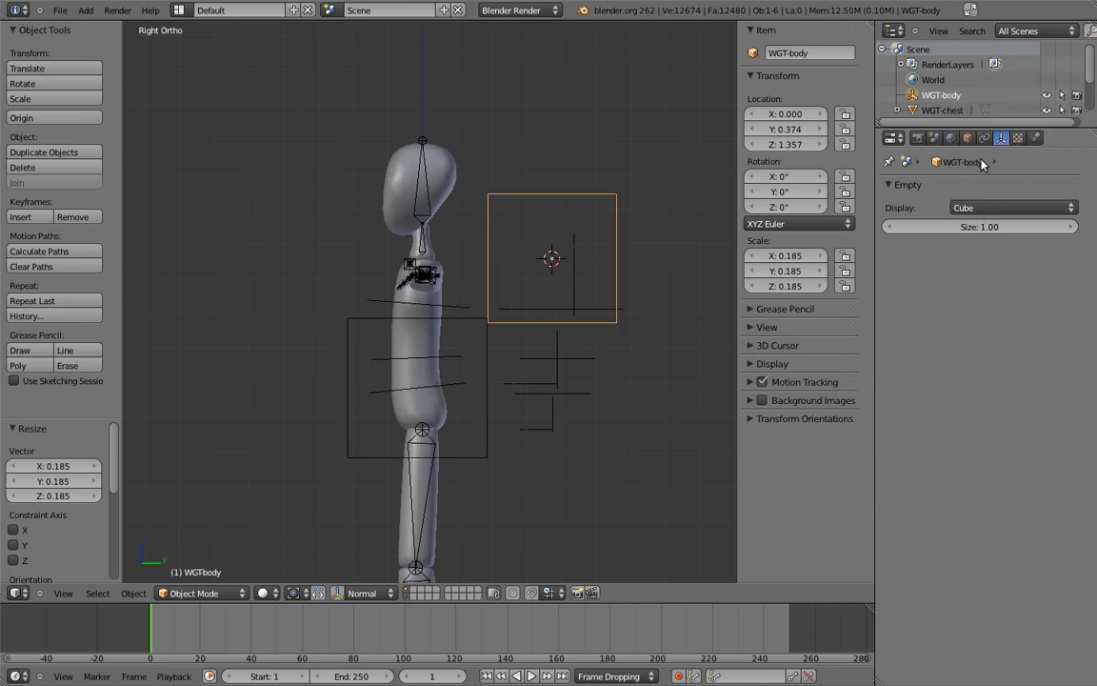
pyautogui.moveTo(1023, 228); pyautogui.dragTo(994, 228)
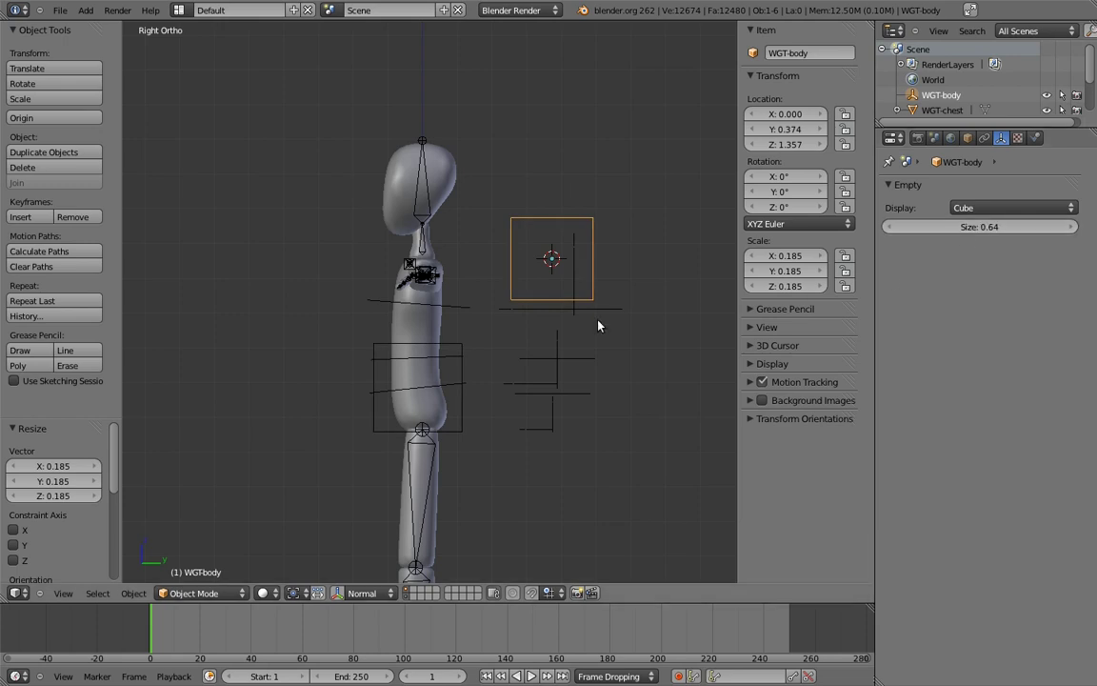
# - Test the cube-shaped body control by moving the body bone and cancelling the transform
pyautogui.rightClick(457, 353)
pyautogui.press('r')
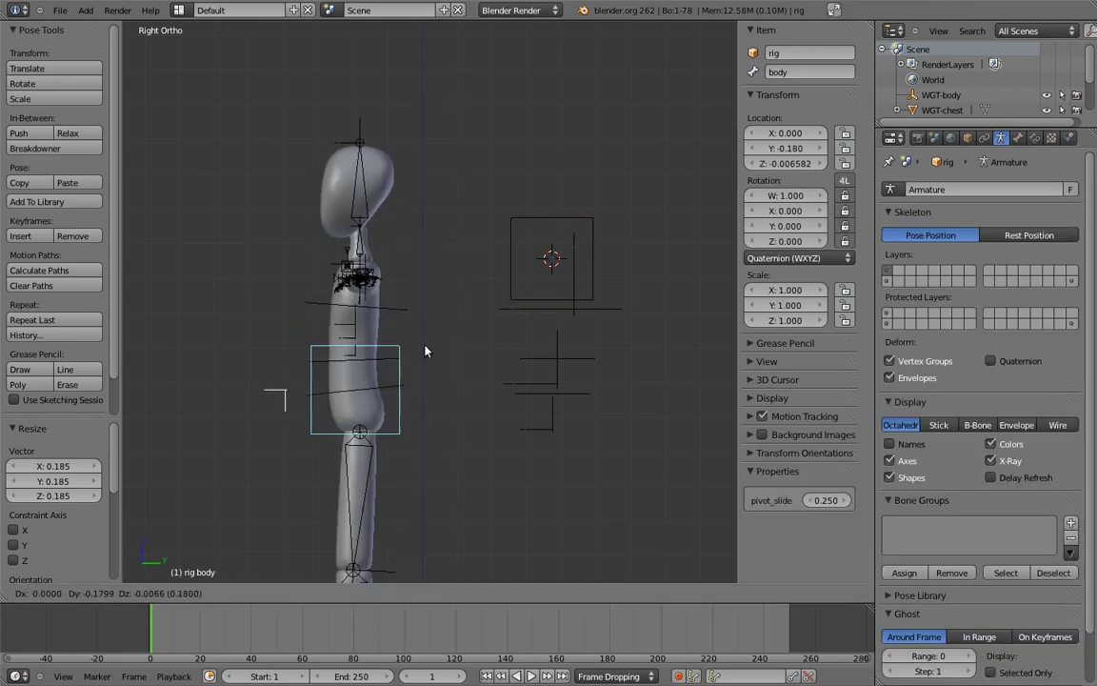
pyautogui.press('Escape')
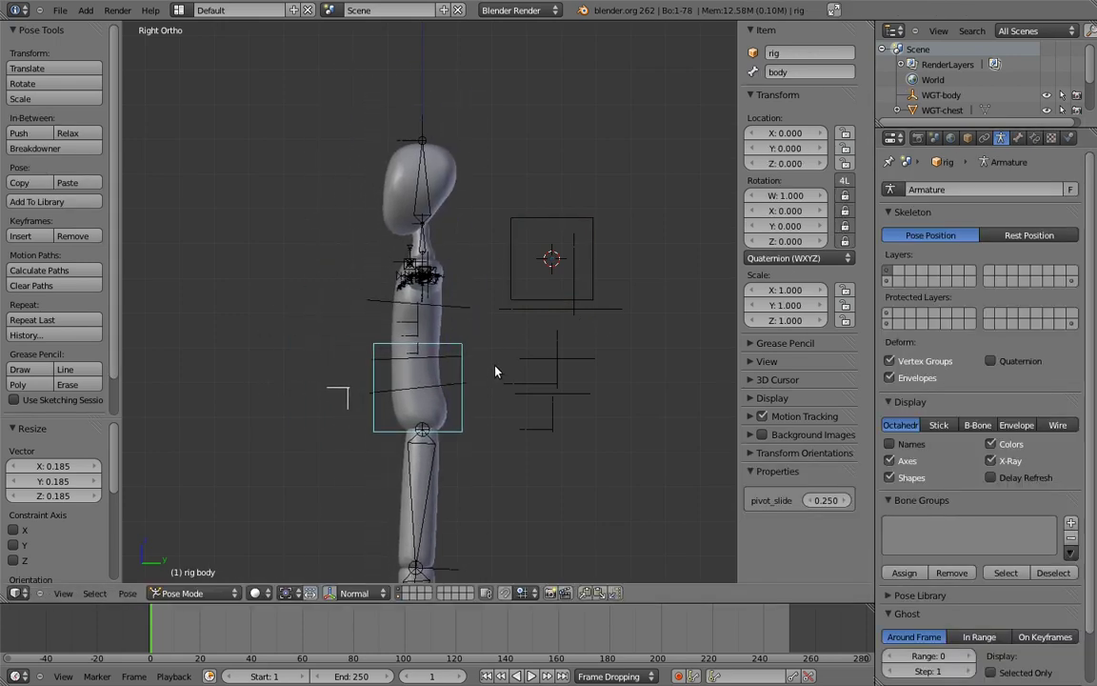
# - Group the widgets closer together, moving WGT-body to about Y 0.350, Z 0.949 and WGT-chest to about Y 0.413, Z 1.16
pyautogui.hotkey('ctrl', 'Tab')
pyautogui.rightClick(544, 220)
pyautogui.press('g')
pyautogui.click(530, 376)
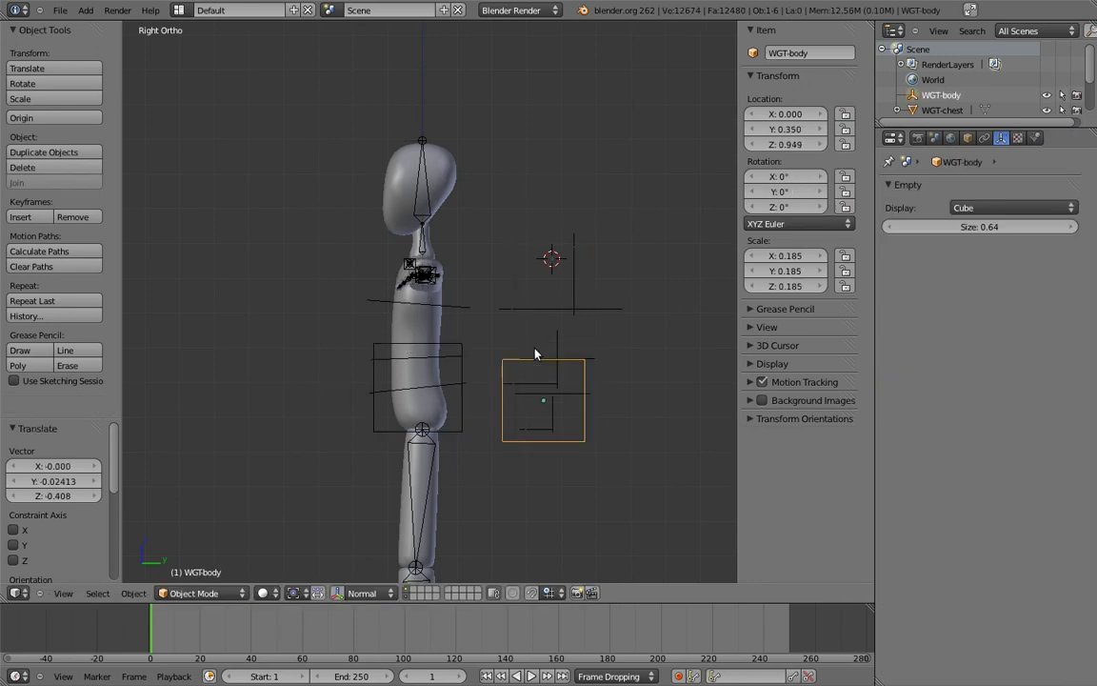
pyautogui.rightClick(567, 318)
pyautogui.press('g')
pyautogui.click(558, 338)
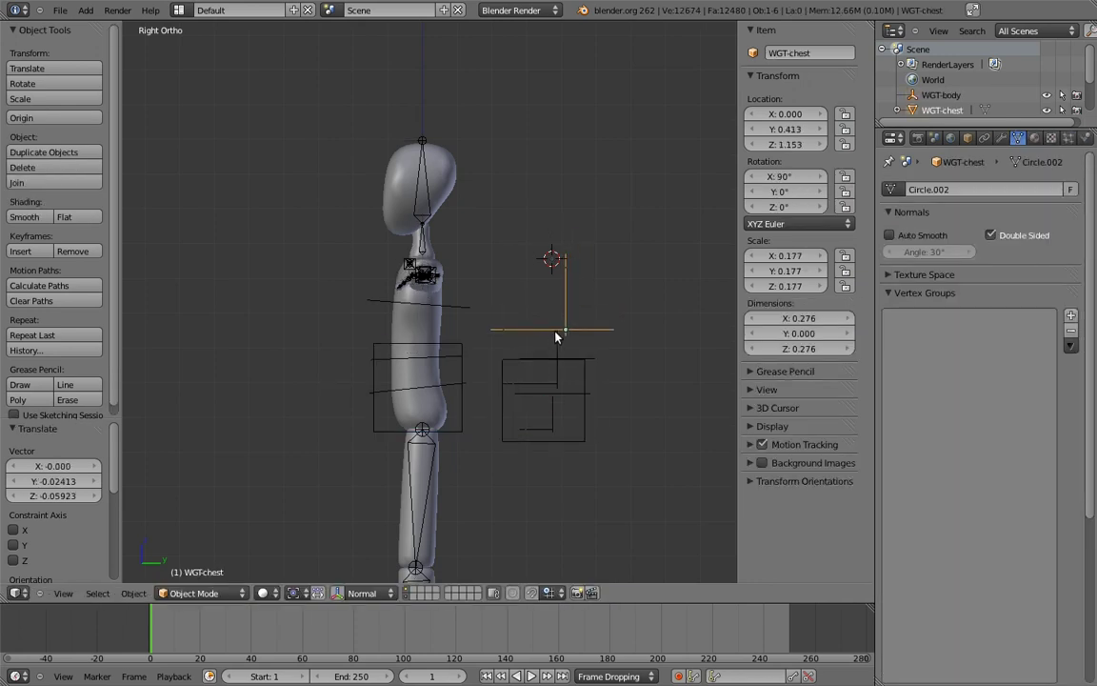
# - Select all the widget objects beside the character and move them to layer 20
pyautogui.press('b')
pyautogui.moveTo(642, 193); pyautogui.dragTo(505, 438)
pyautogui.press('m')
pyautogui.click(775, 441)
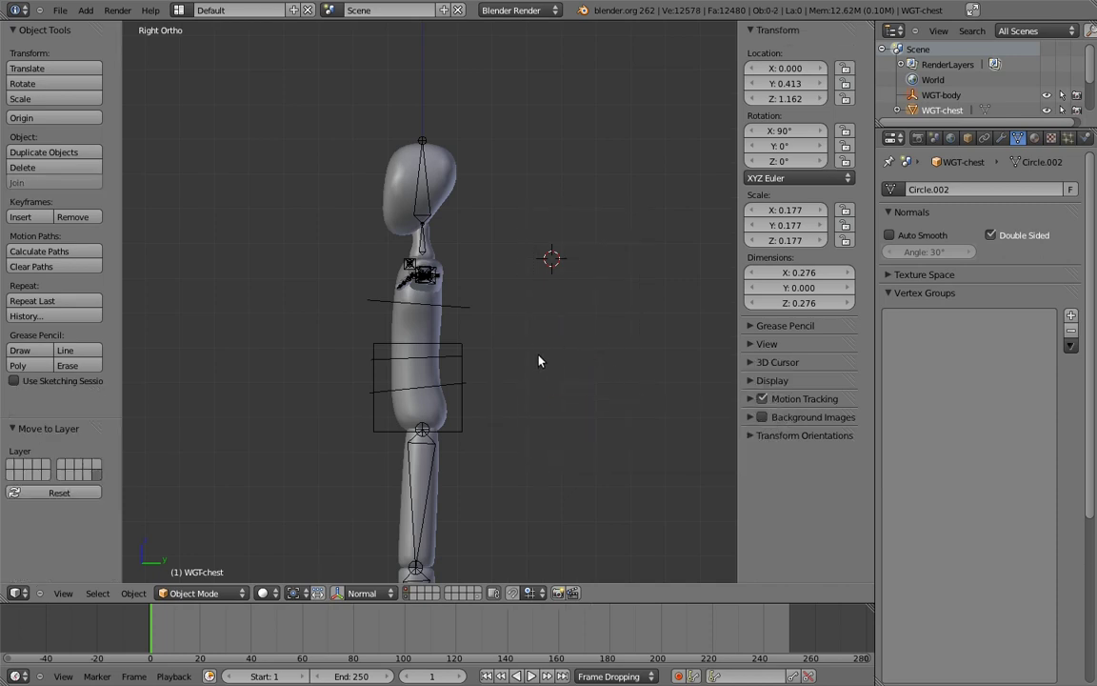
pyautogui.keyDown('shift'); pyautogui.moveTo(486, 330); pyautogui.dragTo(519, 341, button='middle'); pyautogui.keyUp('shift')
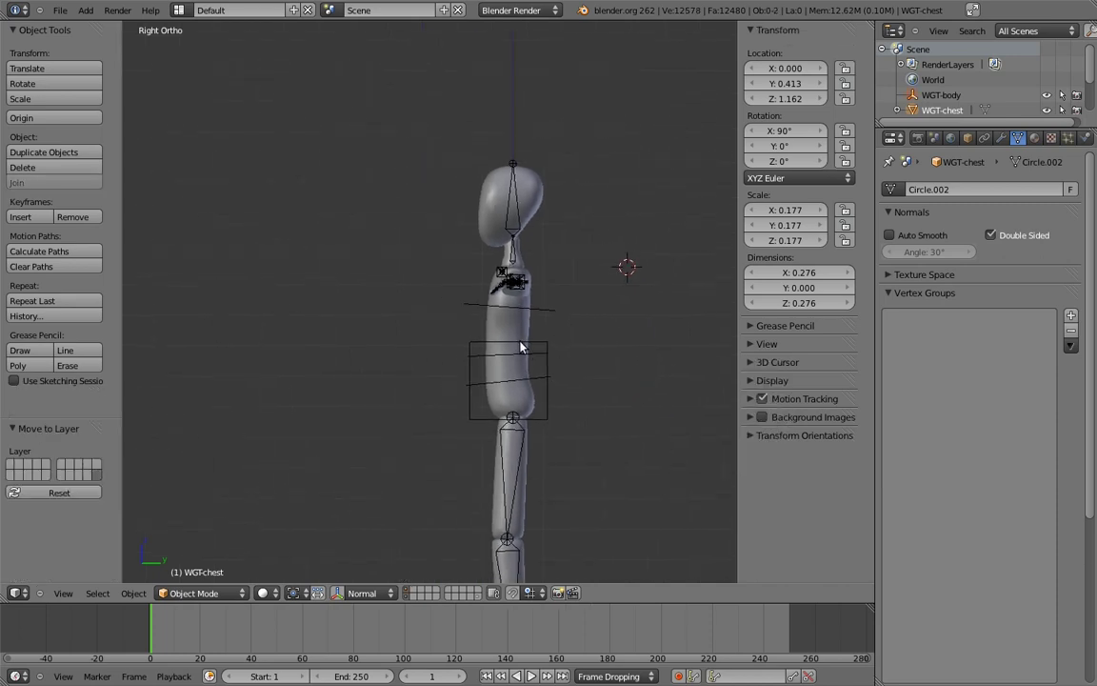
# - Test the torso controls by moving the body bone by about Y -0.185, Z 0.177 and rotating the hips bone
pyautogui.rightClick(519, 341)
pyautogui.press('g')
pyautogui.click(486, 321)
pyautogui.rightClick(486, 322)
pyautogui.press('r')
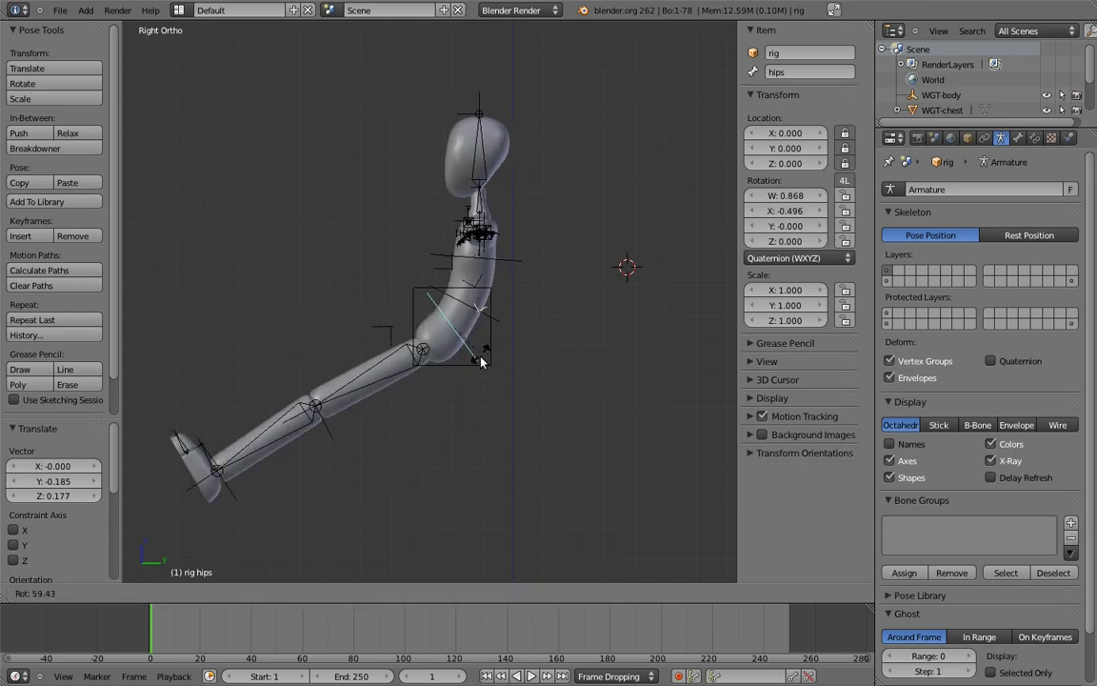
pyautogui.click(486, 326)
# - Test the upper torso controls by rotating the spine bone about -26° and the chest bone about -61°
pyautogui.rightClick(479, 299)
pyautogui.press('r')
pyautogui.click(391, 211)
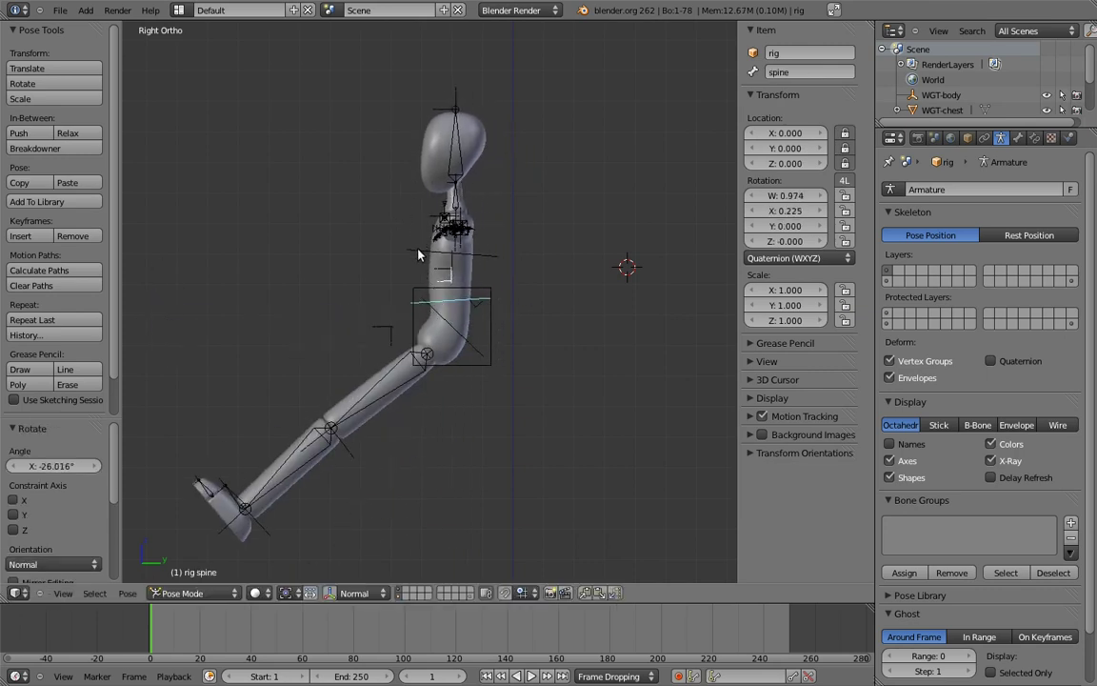
pyautogui.rightClick(419, 254)
pyautogui.press('r')
pyautogui.click(360, 249)
# - Rotate the hips control back slightly and clear the rotation of the spine control
pyautogui.rightClick(482, 333)
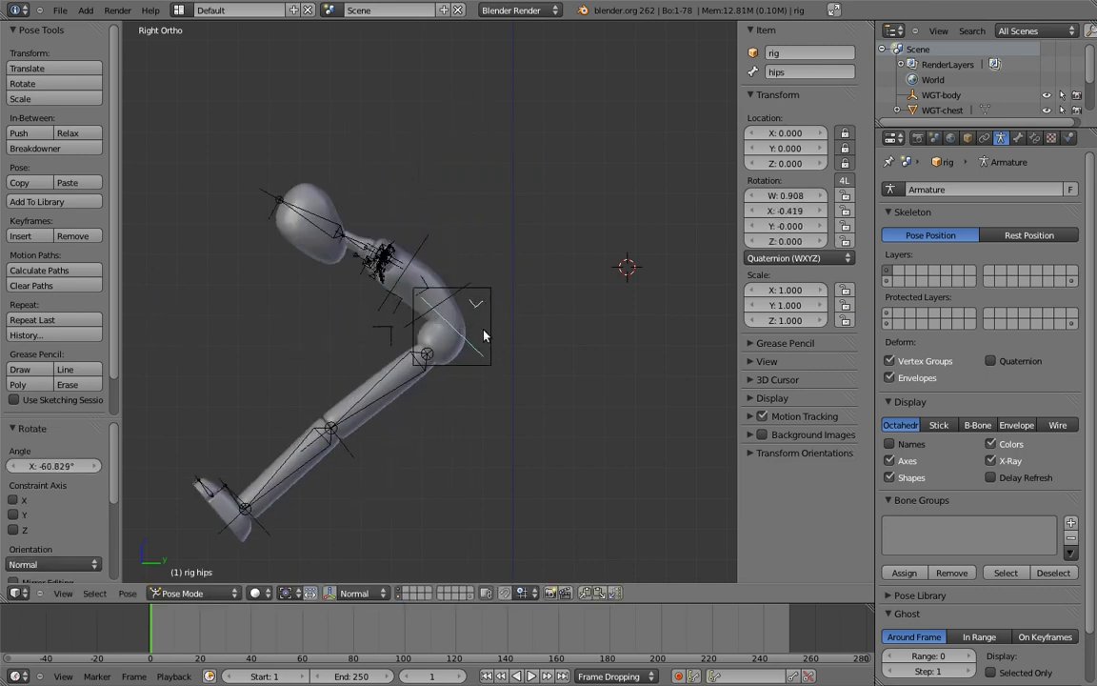
pyautogui.press('r')
pyautogui.click(483, 312)
pyautogui.rightClick(452, 299)
pyautogui.hotkey('alt', 'r')
# - Rotate the hips control about 6.6° in side view, and swing it sideways about -50° in front view
pyautogui.rightClick(449, 288)
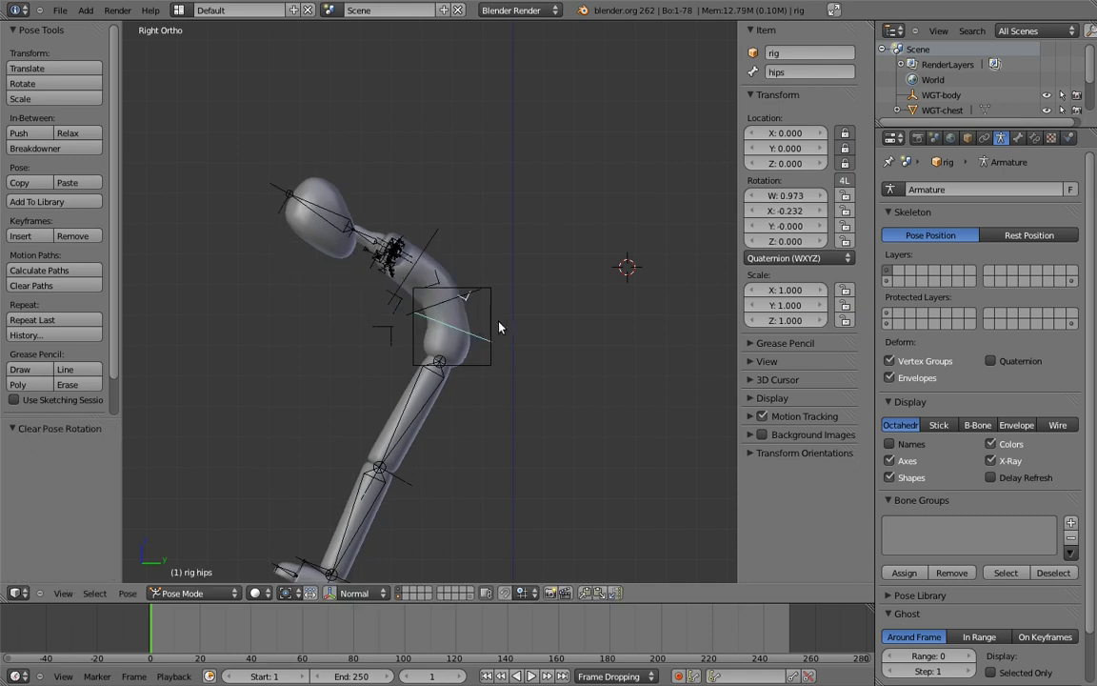
pyautogui.press('r')
pyautogui.click(475, 343)
pyautogui.press('KP_1')
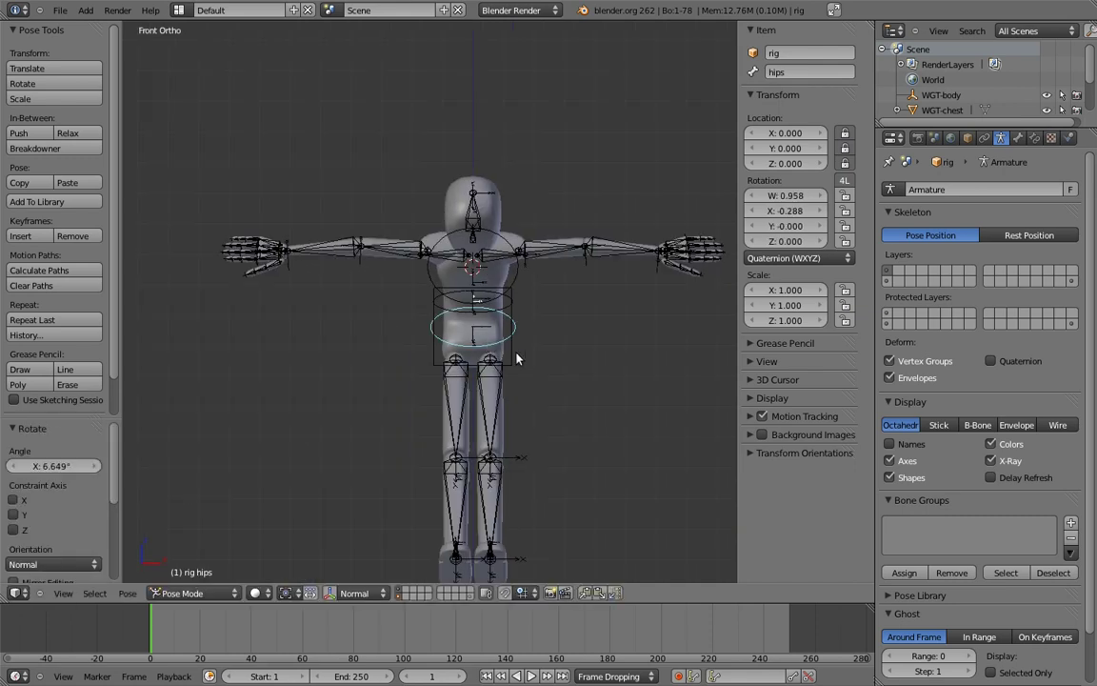
pyautogui.press('r')
pyautogui.click(506, 312)
# - Set the body bone's pivot_slide property to 0.586 and clear the rotation of all pose bones
pyautogui.rightClick(509, 310)
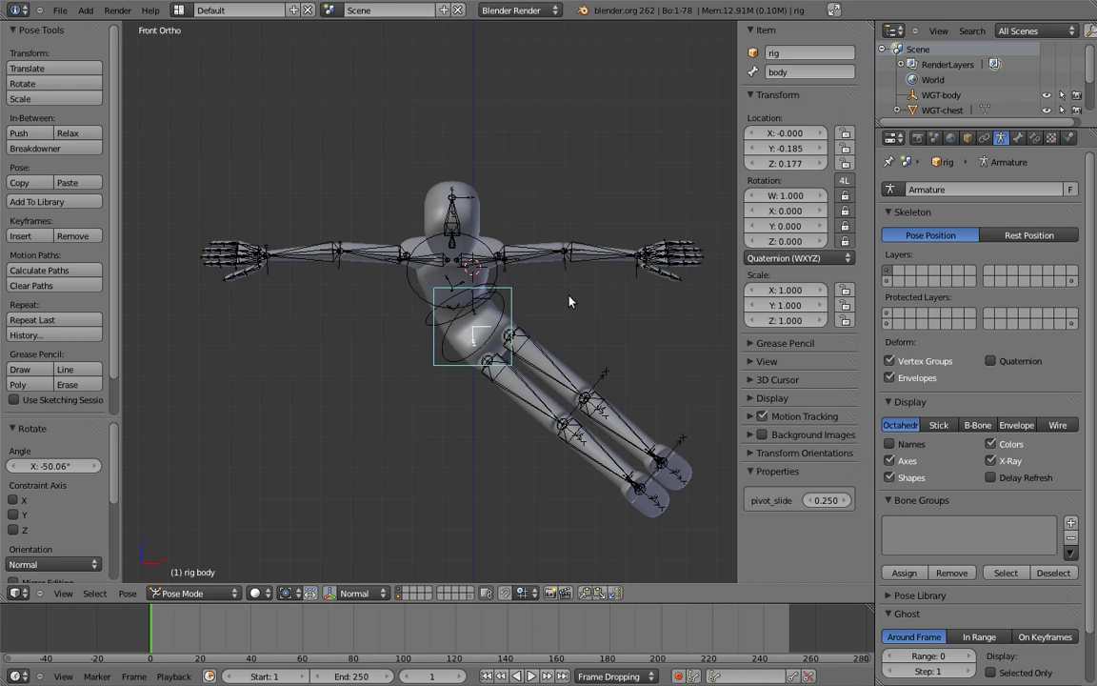
pyautogui.moveTo(827, 501)
pyautogui.mouseDown()
pyautogui.moveTo(626, 512)
pyautogui.moveTo(869, 508)
pyautogui.moveTo(819, 521)
pyautogui.mouseUp()
pyautogui.moveTo(647, 319); pyautogui.dragTo(454, 308, button='middle')
pyautogui.press('a')
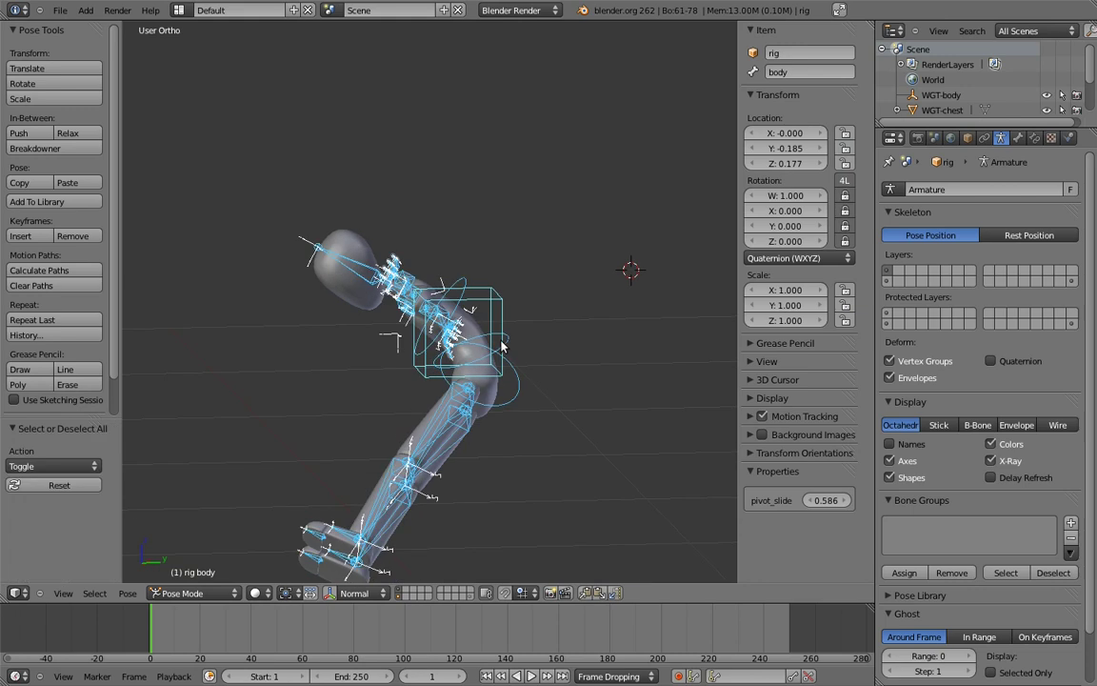
pyautogui.hotkey('alt', 'r')
pyautogui.press('KP_3')
pyautogui.press('a')
# - Test the shifted pivot by rotating the chest bone about -82° and the hips bone about -143°
pyautogui.rightClick(492, 314)
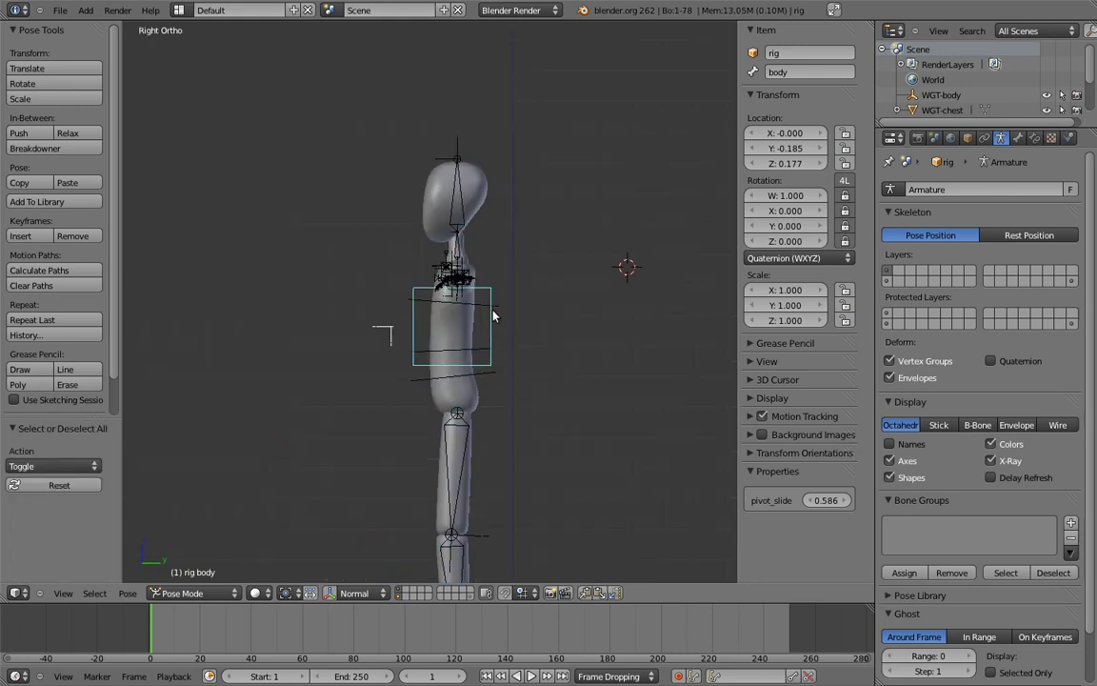
pyautogui.rightClick(501, 299)
pyautogui.press('r')
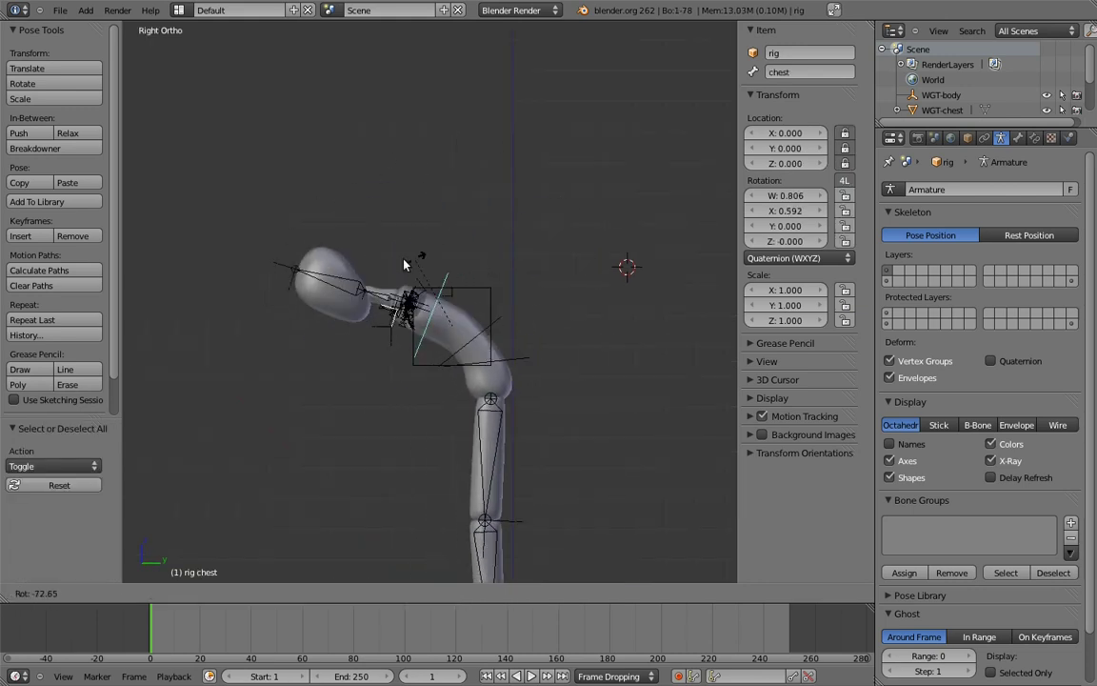
pyautogui.click(514, 318)
pyautogui.rightClick(476, 320)
pyautogui.press('r')
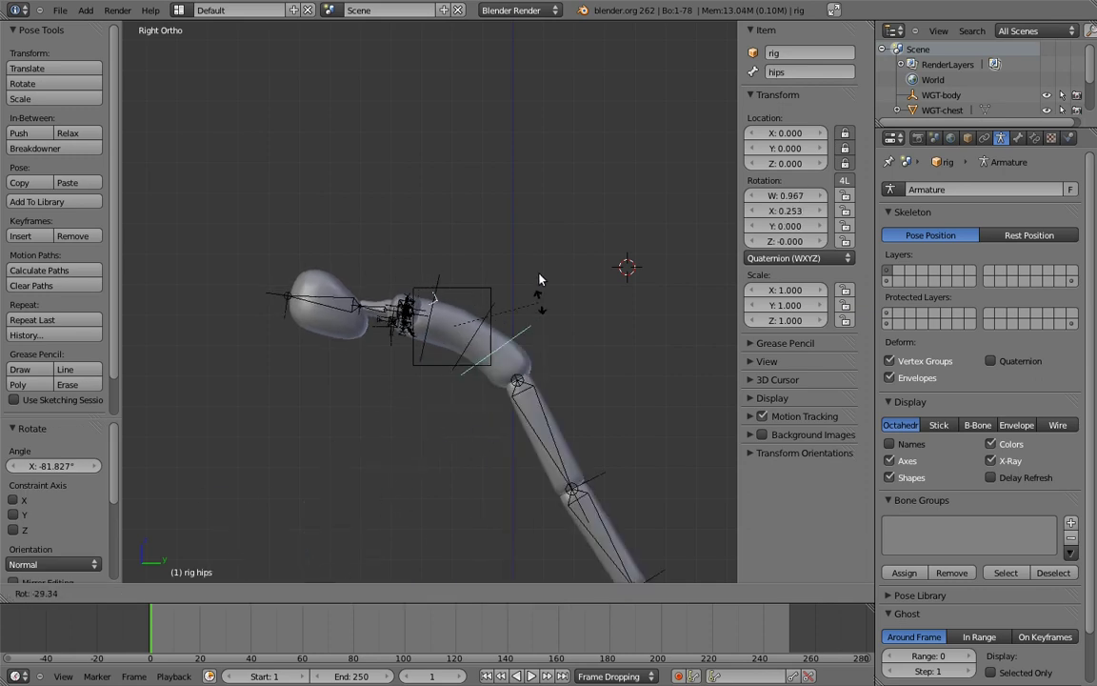
pyautogui.click(396, 260)
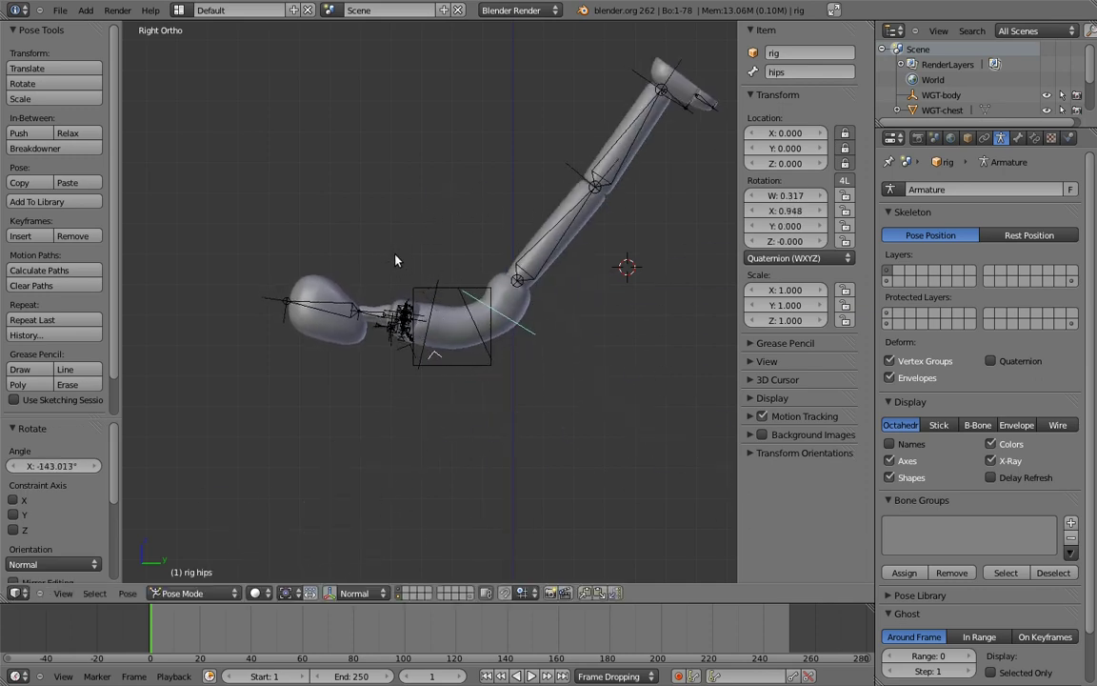
# - Clear the location, rotation and scale of all pose bones and set the body bone's pivot_slide to 0.250
pyautogui.press('a')
pyautogui.hotkey('alt', 'g')
pyautogui.hotkey('alt', 'r')
pyautogui.hotkey('alt', 's')
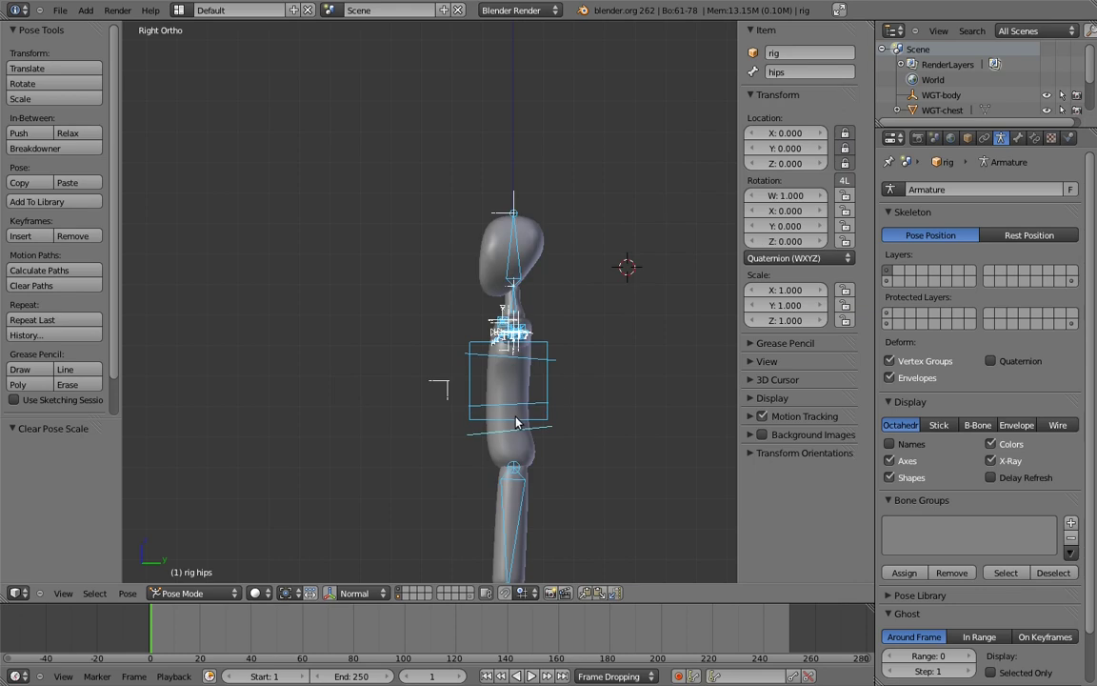
pyautogui.rightClick(547, 398)
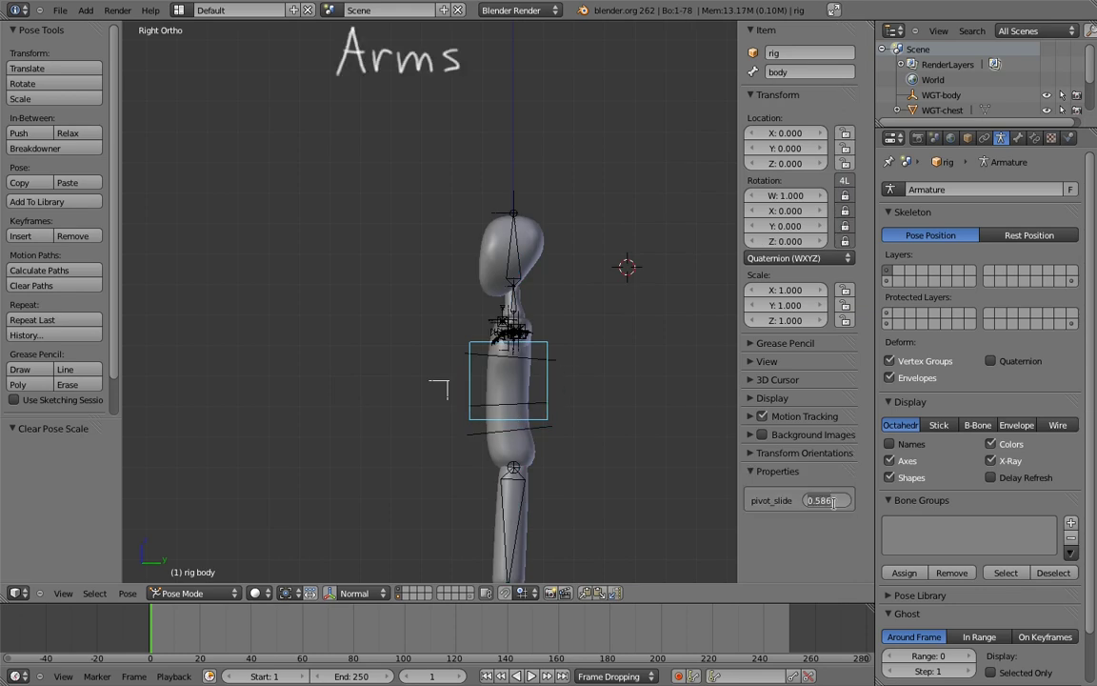
pyautogui.press('Return')
pyautogui.press('a')
# - Show armature layer 32 alongside the first layer and view the rig from the front
pyautogui.keyDown('shift'); pyautogui.moveTo(574, 381); pyautogui.dragTo(558, 346, button='middle'); pyautogui.keyUp('shift')
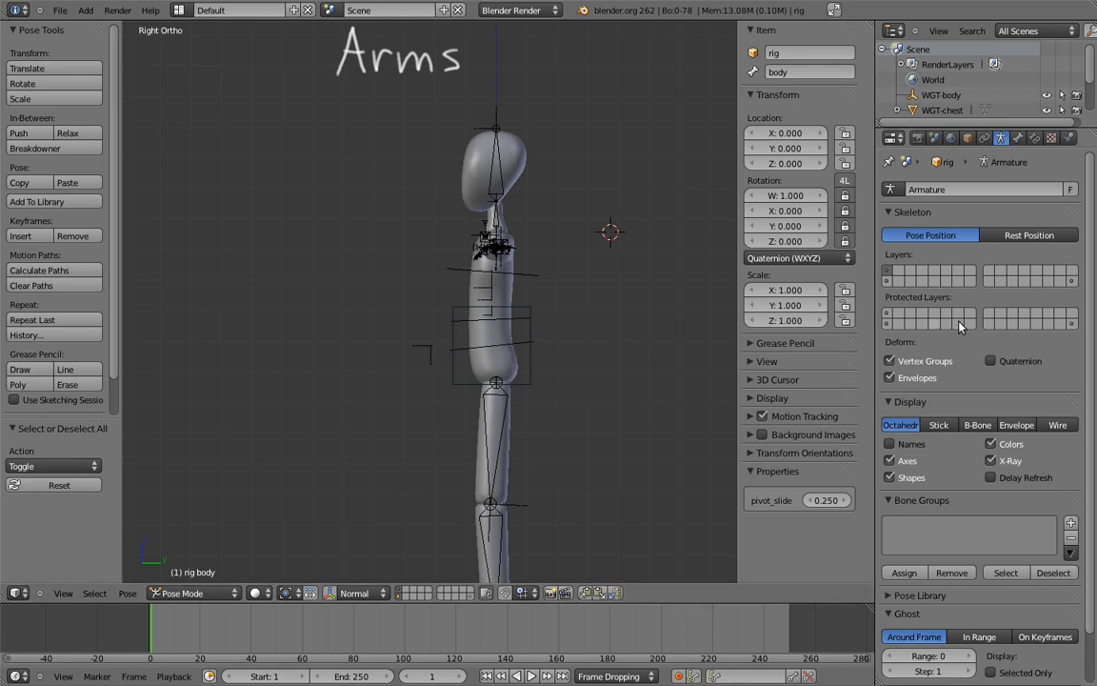
pyautogui.keyDown('shift'); pyautogui.click(1072, 284); pyautogui.keyUp('shift')
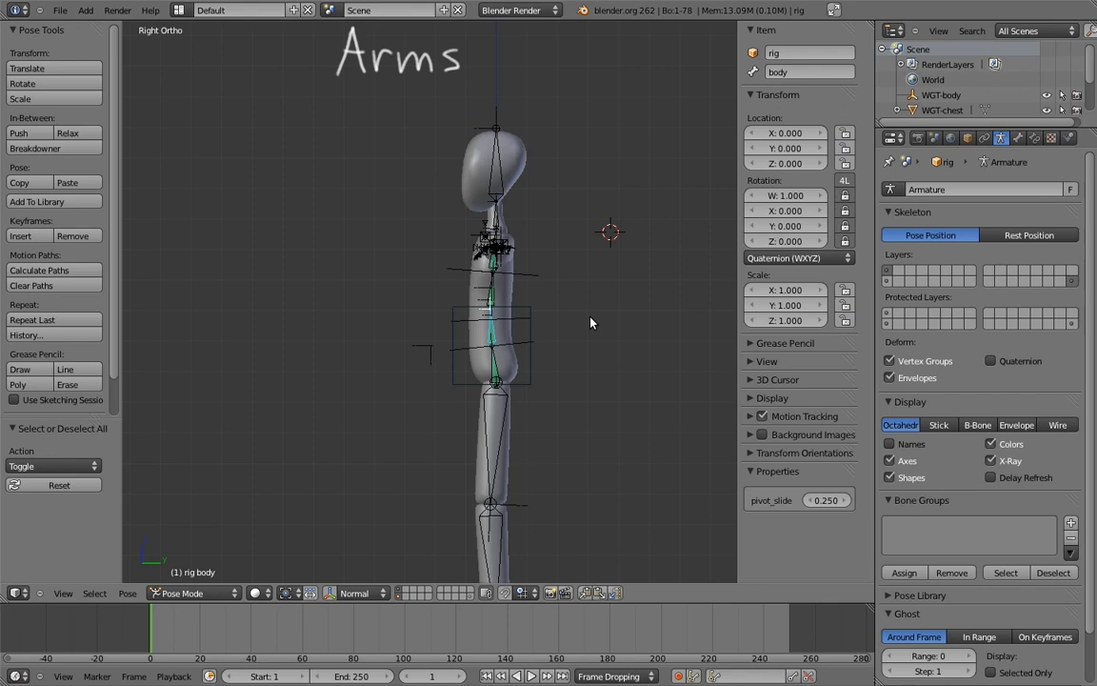
pyautogui.press('KP_1')
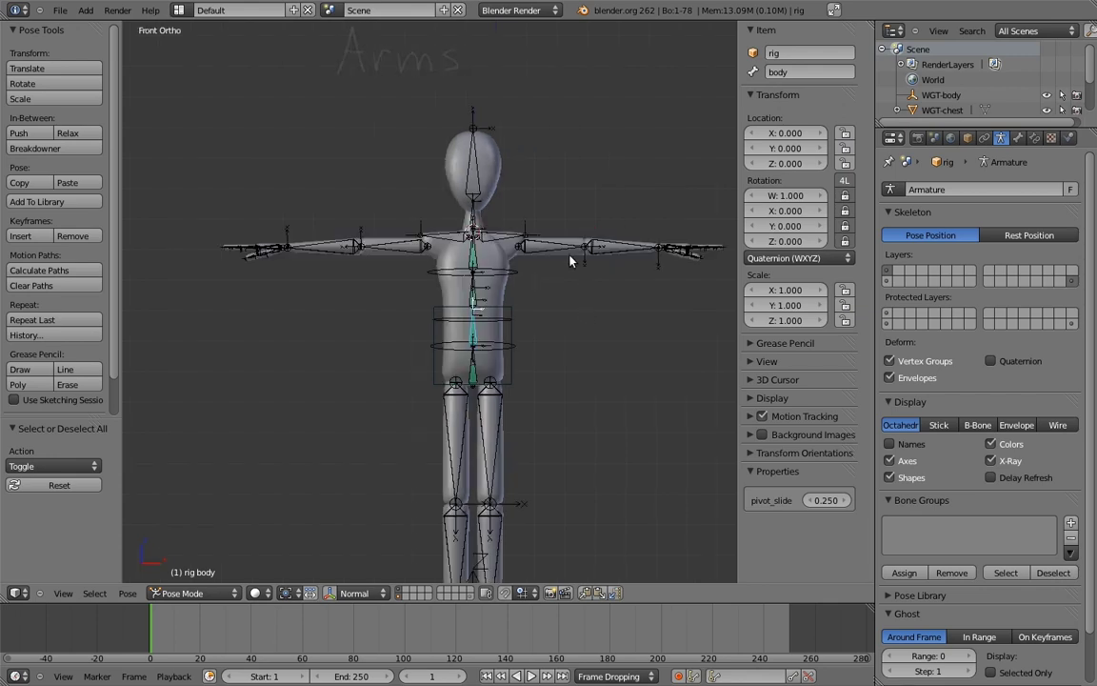
# - In Edit Mode, duplicate the left upper arm, forearm and hand bones with mirroring, offsetting the copies about Y 0.466, Z 0.181
pyautogui.scroll(2, 506, 310)
pyautogui.keyDown('ctrl'); pyautogui.moveTo(507, 310); pyautogui.dragTo(545, 273, button='middle'); pyautogui.keyUp('ctrl')
pyautogui.keyDown('shift'); pyautogui.moveTo(548, 271); pyautogui.dragTo(500, 282, button='middle'); pyautogui.keyUp('shift')
pyautogui.rightClick(500, 282)
pyautogui.press('Tab')
pyautogui.keyDown('shift'); pyautogui.rightClick(598, 273); pyautogui.keyUp('shift')
pyautogui.keyDown('shift'); pyautogui.moveTo(648, 265); pyautogui.dragTo(479, 278, button='middle'); pyautogui.keyUp('shift')
pyautogui.keyDown('ctrl'); pyautogui.moveTo(490, 249); pyautogui.dragTo(514, 362, button='middle'); pyautogui.keyUp('ctrl')
pyautogui.moveTo(538, 109); pyautogui.dragTo(544, 283, button='middle')
pyautogui.keyDown('shift'); pyautogui.moveTo(614, 186); pyautogui.dragTo(425, 425, button='middle'); pyautogui.keyUp('shift')
pyautogui.keyDown('ctrl'); pyautogui.moveTo(430, 267); pyautogui.dragTo(464, 296, button='middle'); pyautogui.keyUp('ctrl')
pyautogui.keyDown('shift'); pyautogui.rightClick(442, 339); pyautogui.keyUp('shift')
pyautogui.press('KP_1')
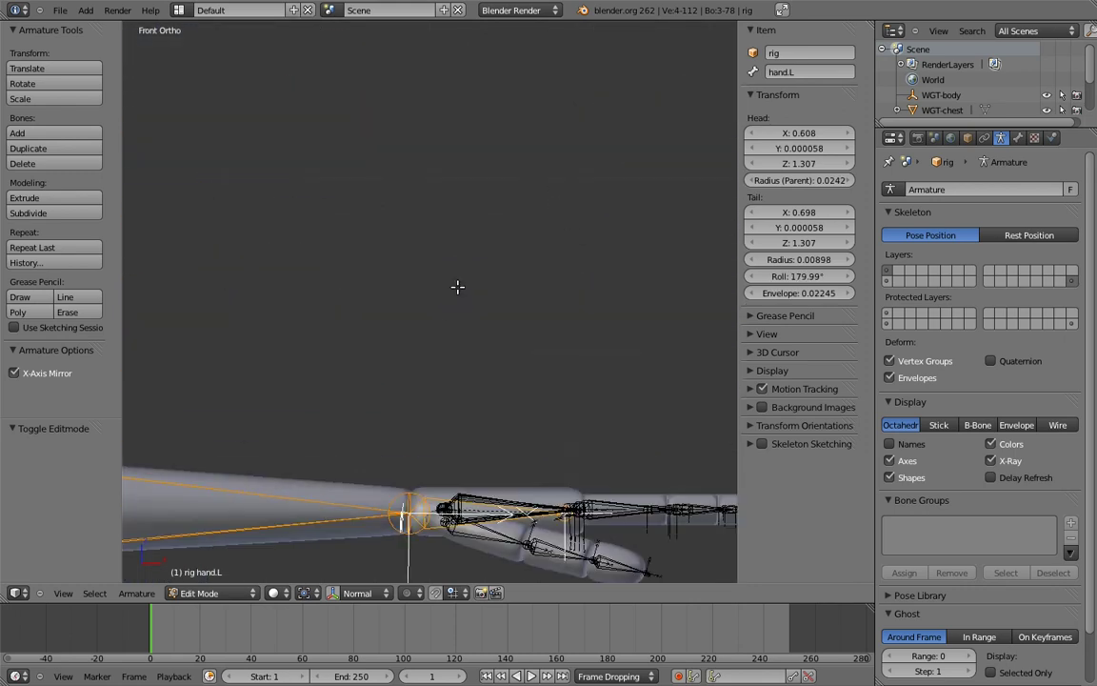
pyautogui.keyDown('shift'); pyautogui.moveTo(356, 372); pyautogui.dragTo(506, 277, button='middle'); pyautogui.keyUp('shift')
pyautogui.scroll(-6, 529, 286)
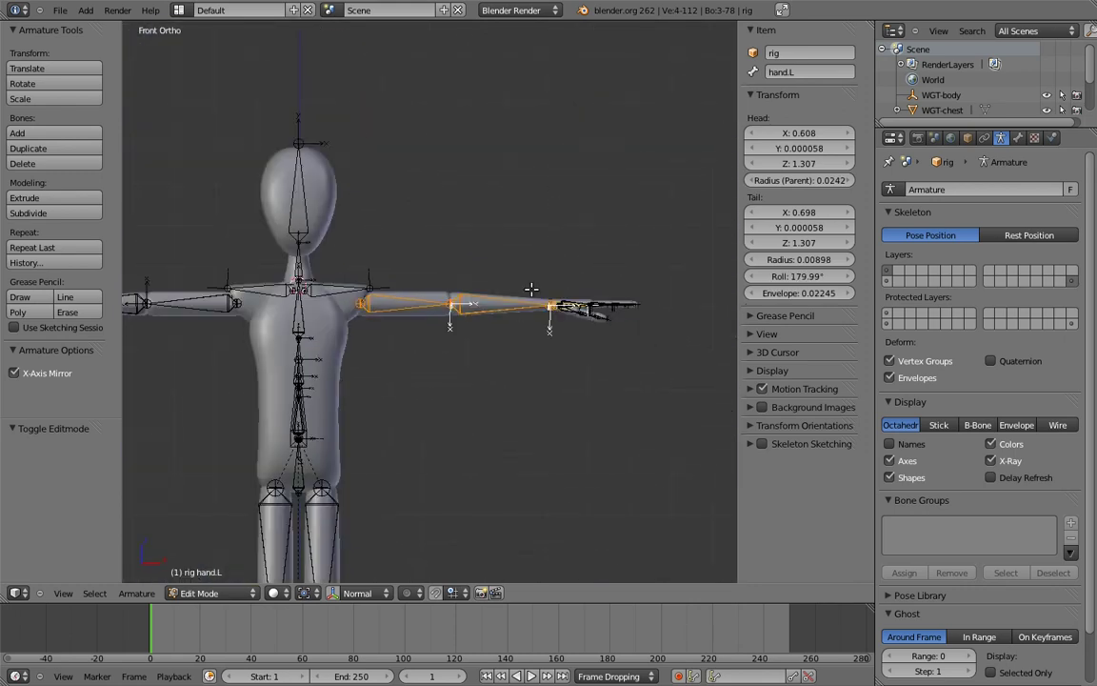
pyautogui.hotkey('shift', 'd')
pyautogui.press('y')
pyautogui.press('y')
pyautogui.click(545, 277)
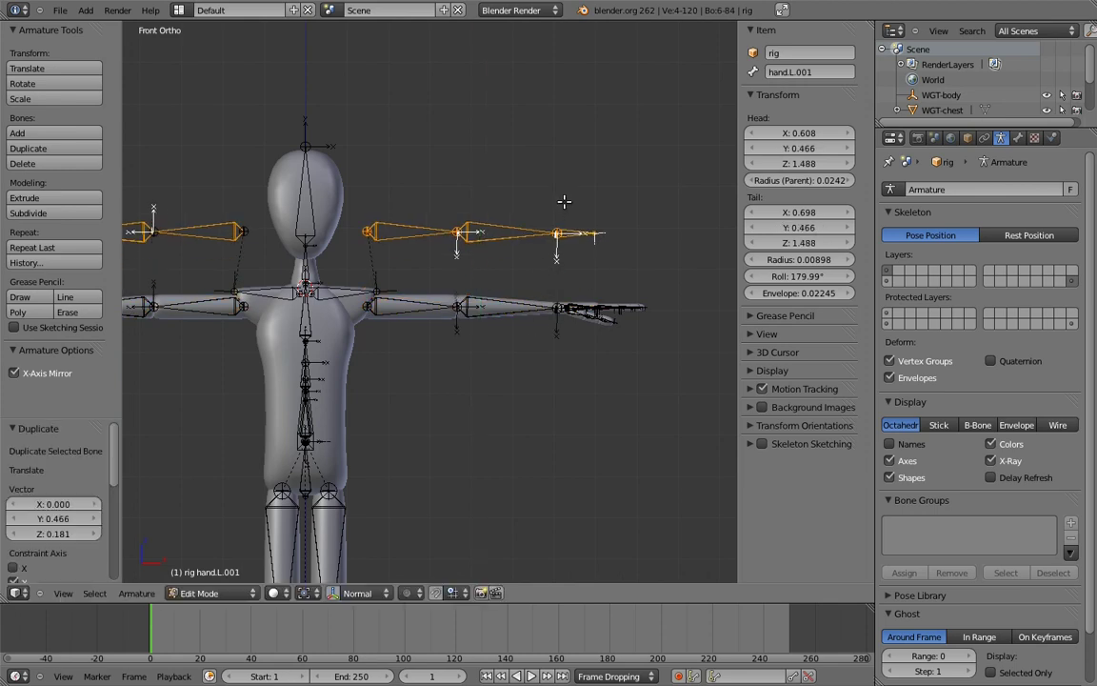
# - Duplicate the copied arm chain again, offsetting the second copy about Y -1.025 and Z -0.399 to sit below the original arms
pyautogui.hotkey('shift', 'd')
pyautogui.press('y')
pyautogui.press('y')
pyautogui.click(556, 369)
pyautogui.keyDown('shift'); pyautogui.moveTo(556, 369); pyautogui.dragTo(576, 378, button='middle'); pyautogui.keyUp('shift')
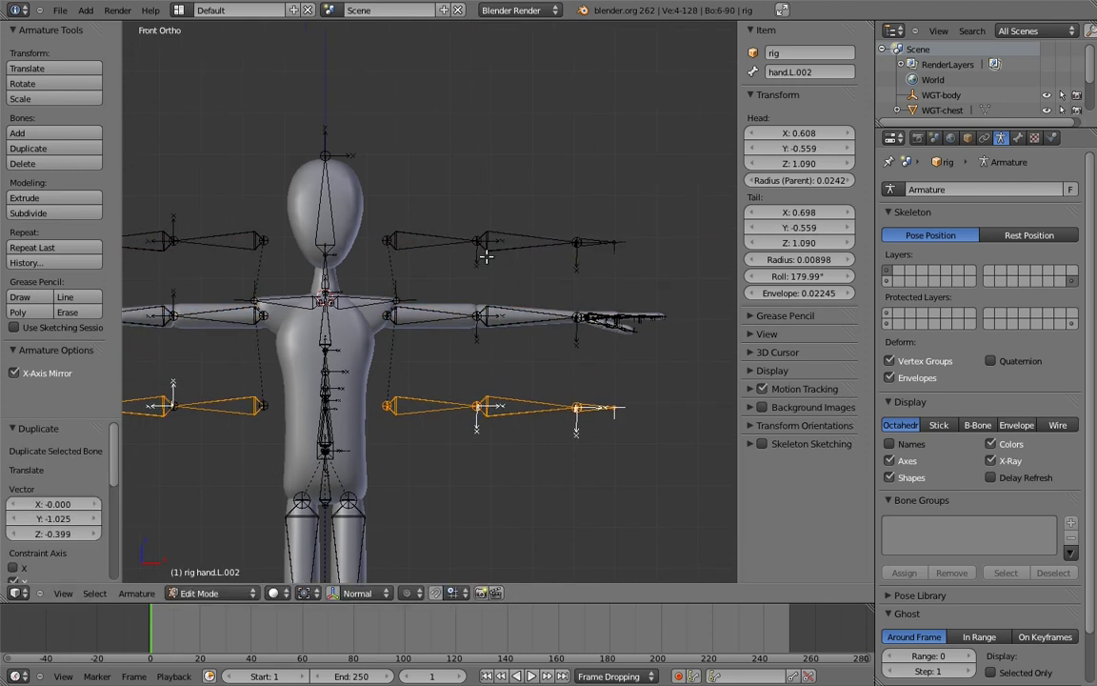
# - Rename the duplicated arm bones, using upper_arm.fk.L for the upper chain's left upper arm and MCH-forearm.ik.R for the lower chain's right forearm
pyautogui.rightClick(421, 236)
pyautogui.click(821, 73)
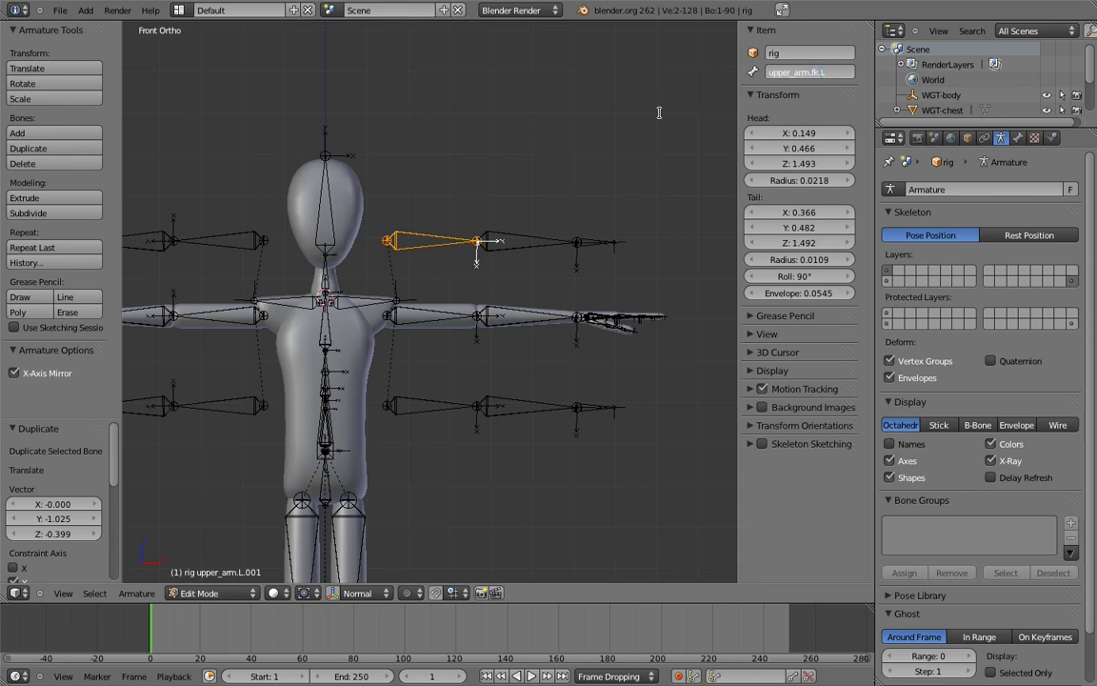
pyautogui.rightClick(538, 240)
pyautogui.click(810, 74)
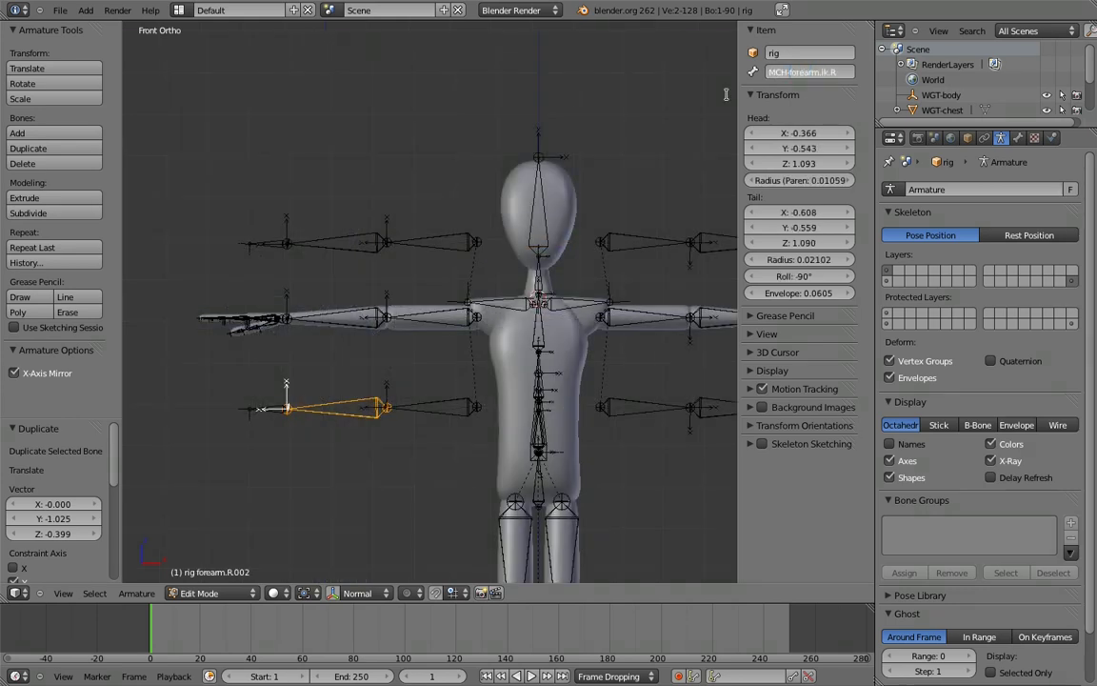
pyautogui.press('Return')
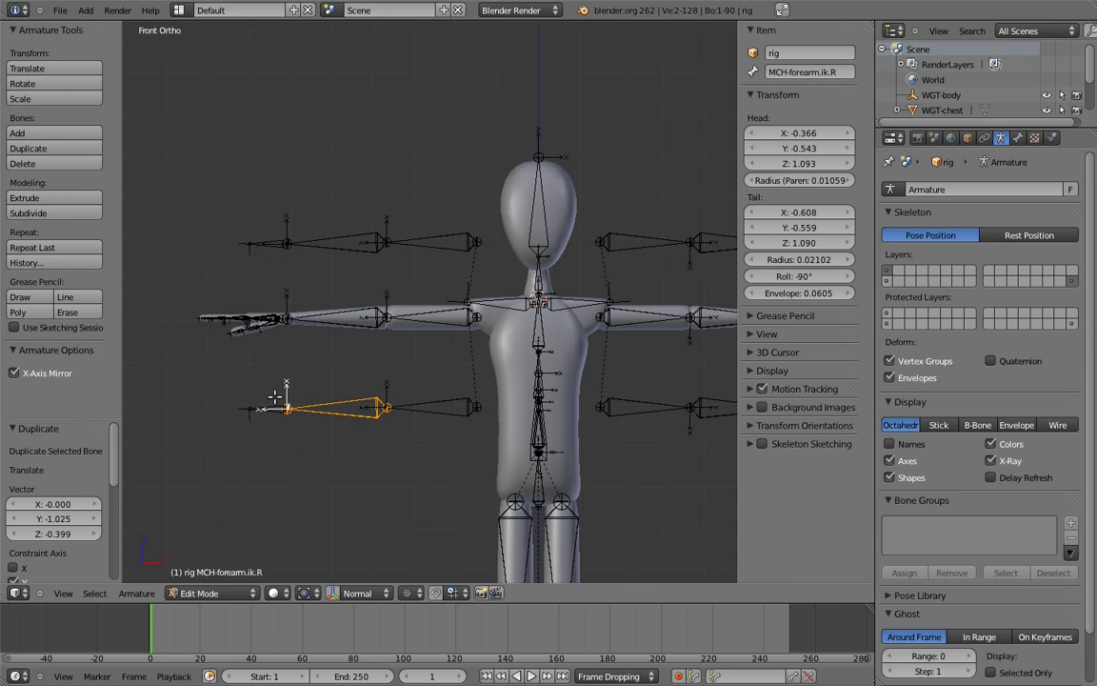
# - Rename the lower chain's right hand bone as hand.ik.R and check the name of the neighbouring IK upper arm bone
pyautogui.rightClick(272, 409)
pyautogui.click(816, 75)
pyautogui.hotkey('ctrl', 'a')
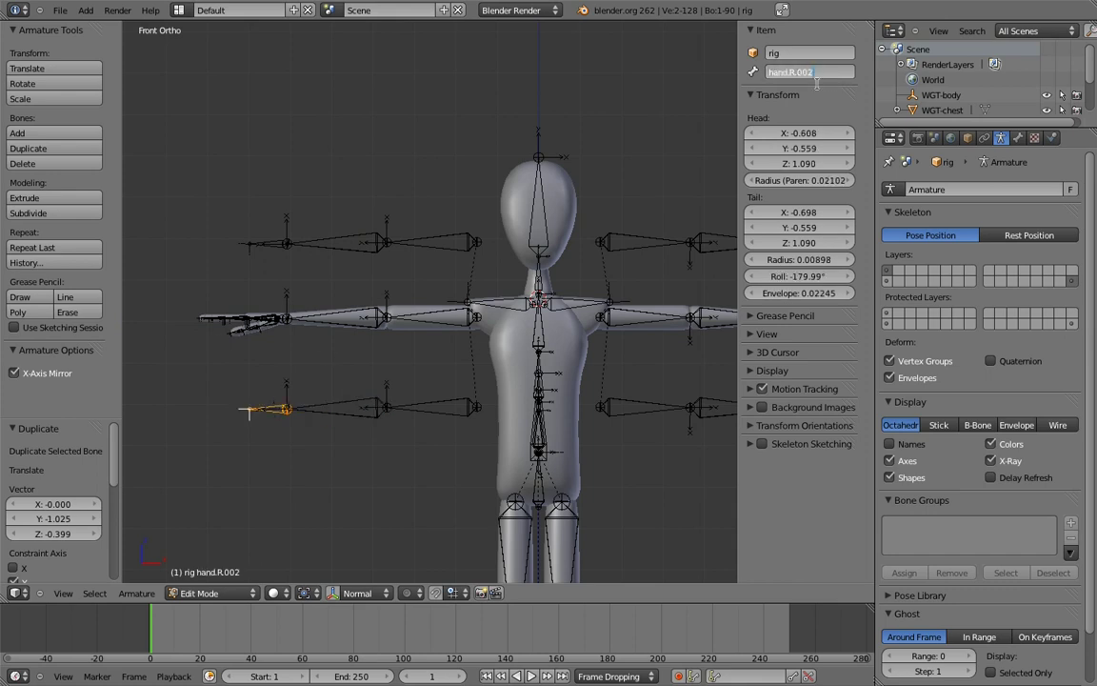
pyautogui.write('hand.ik.R')
pyautogui.press('Return')
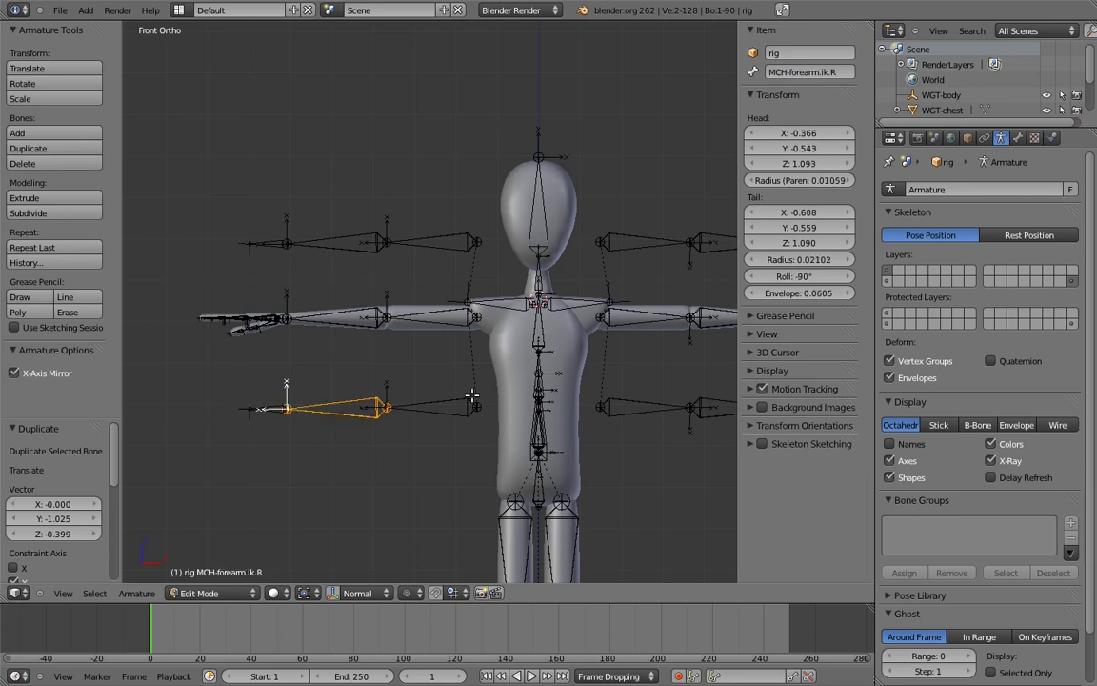
pyautogui.rightClick(452, 406)
pyautogui.keyDown('shift'); pyautogui.moveTo(627, 292); pyautogui.dragTo(570, 291, button='middle'); pyautogui.keyUp('shift')
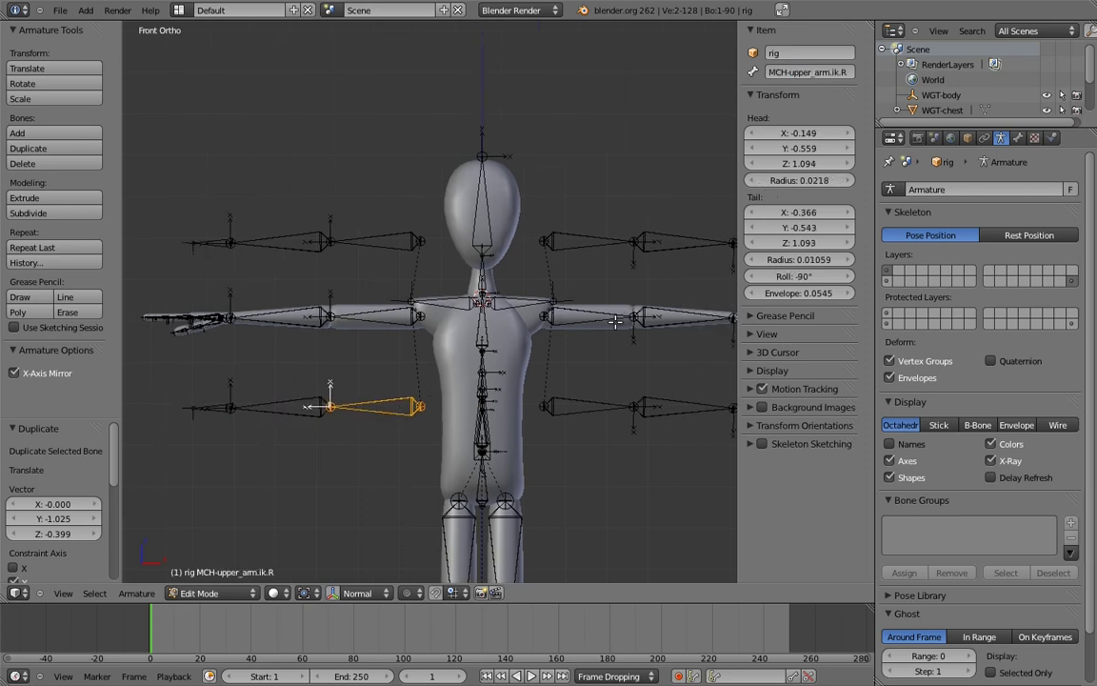
# - Clear the parent of the hand.ik.L bone
pyautogui.keyDown('shift'); pyautogui.moveTo(699, 369); pyautogui.dragTo(563, 340, button='middle'); pyautogui.keyUp('shift')
pyautogui.rightClick(612, 376)
pyautogui.hotkey('alt', 'p')
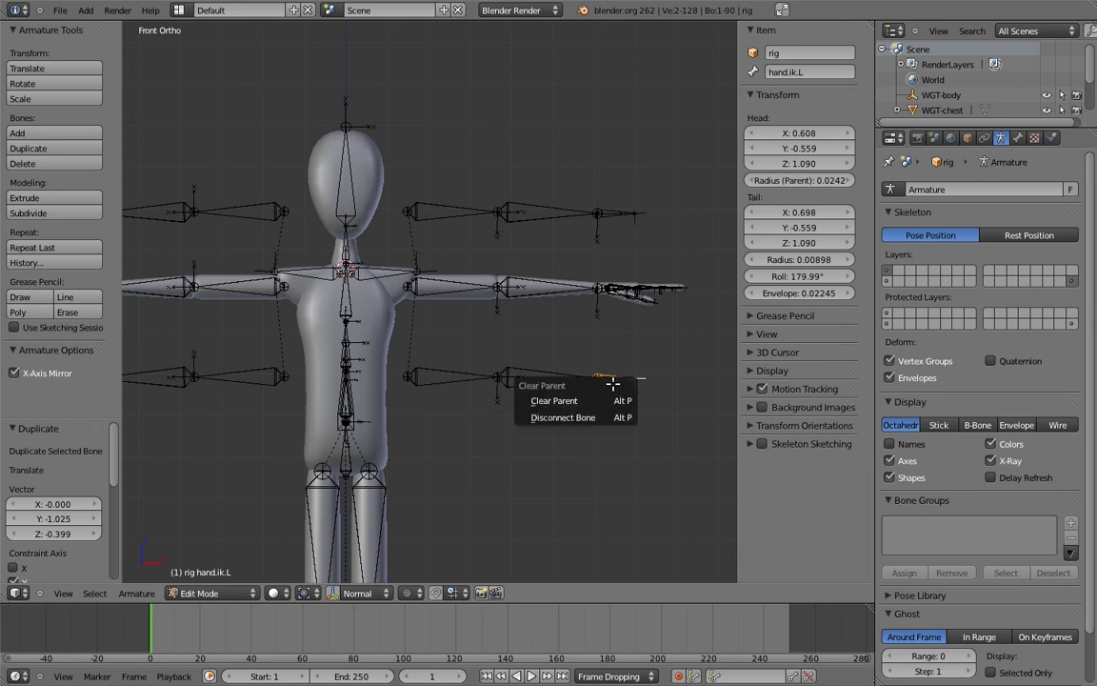
pyautogui.click(596, 401)
# - Extrude two bones straight up along Z from the head of upper_arm.fk.L, one about 0.050 long and one about 0.080 long
pyautogui.keyDown('shift'); pyautogui.moveTo(485, 271); pyautogui.dragTo(555, 325, button='middle'); pyautogui.keyUp('shift')
pyautogui.scroll(6, 544, 335)
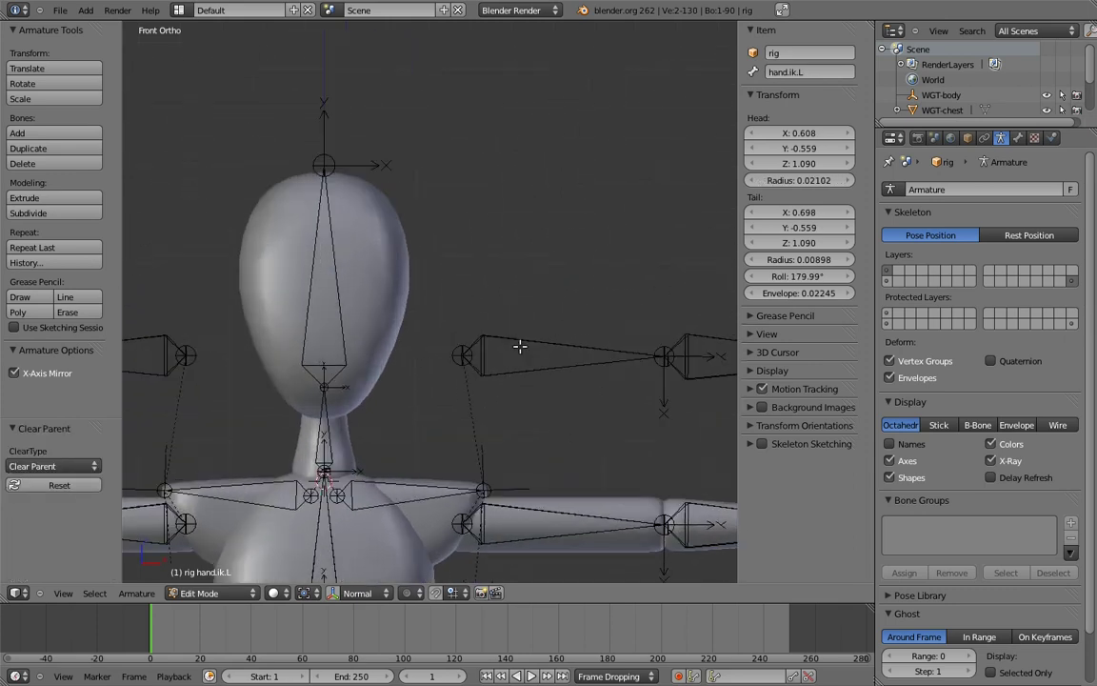
pyautogui.rightClick(429, 369)
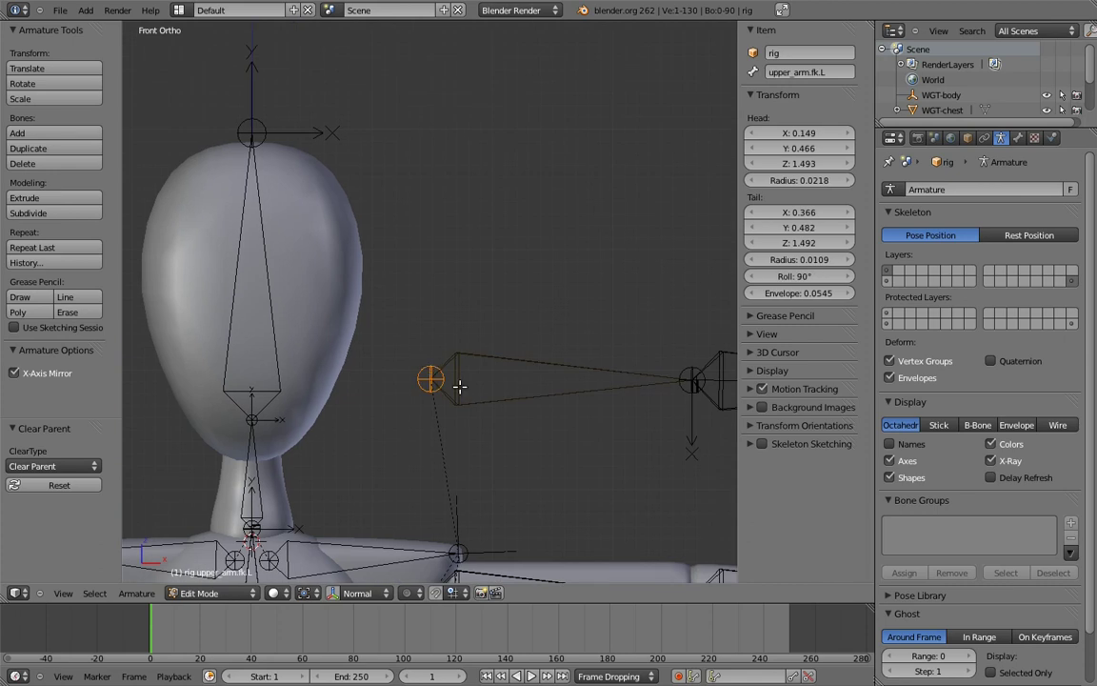
pyautogui.press('e')
pyautogui.press('z')
pyautogui.click(456, 333)
pyautogui.rightClick(431, 377)
pyautogui.press('e')
pyautogui.press('z')
pyautogui.click(468, 263)
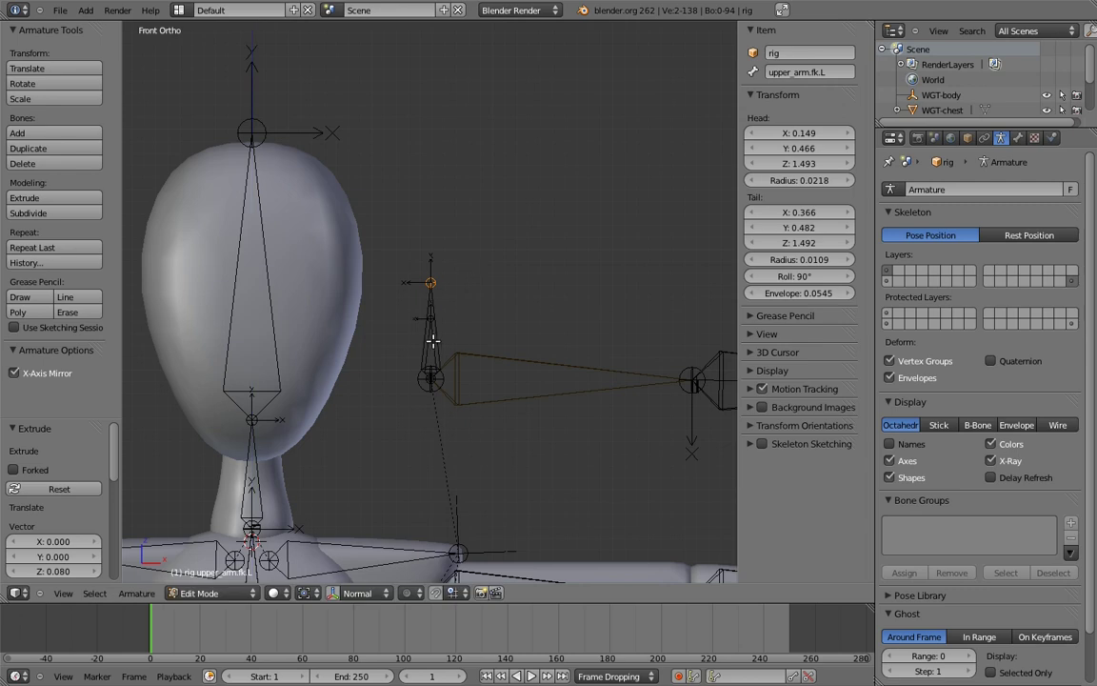
# - Rename the shorter extruded bone as MCH-arm_socket.L and the longer one as MCH-arm_parent.L
pyautogui.click(834, 78)
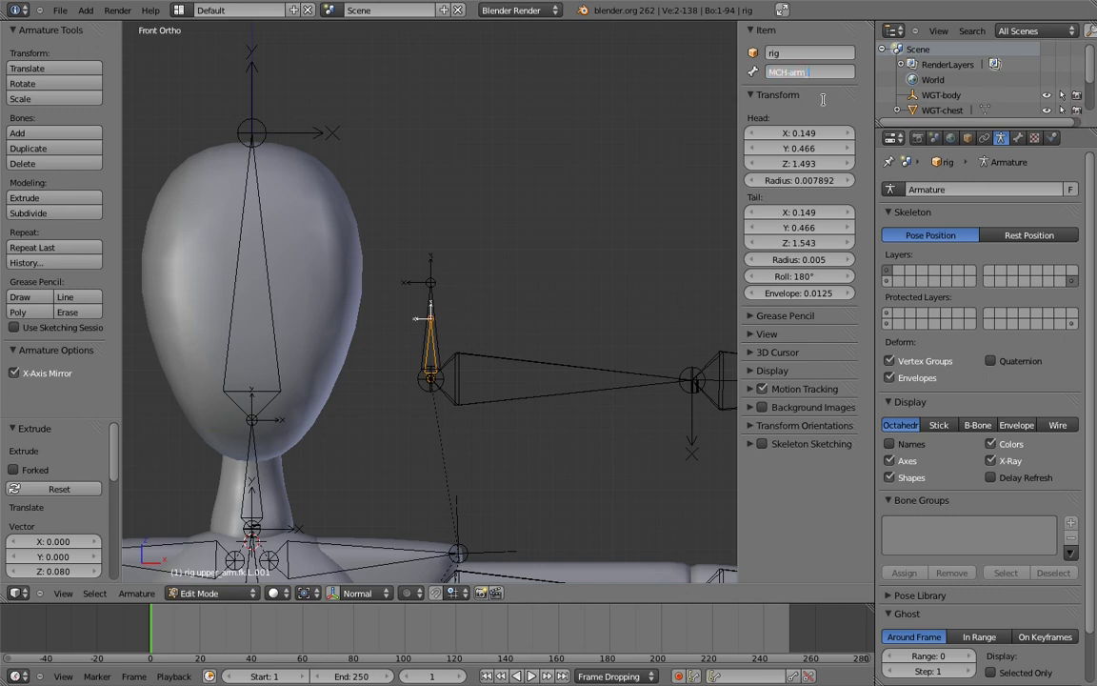
pyautogui.press('Return')
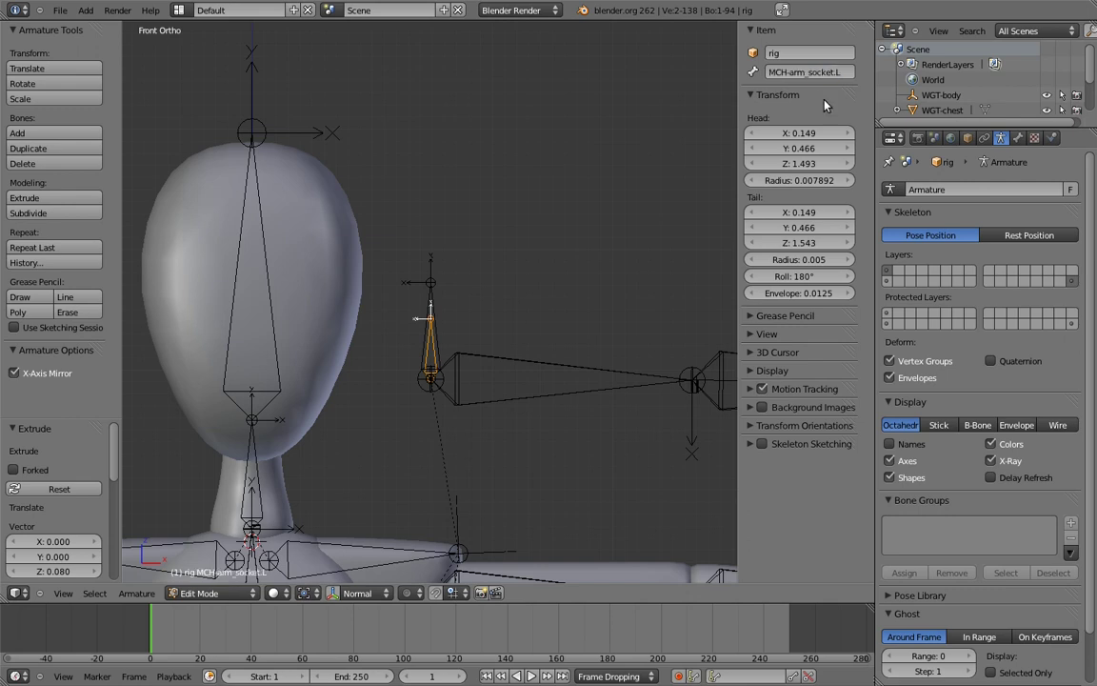
pyautogui.rightClick(396, 283)
pyautogui.write('MCH-arm_socket.L')
pyautogui.click(797, 73)
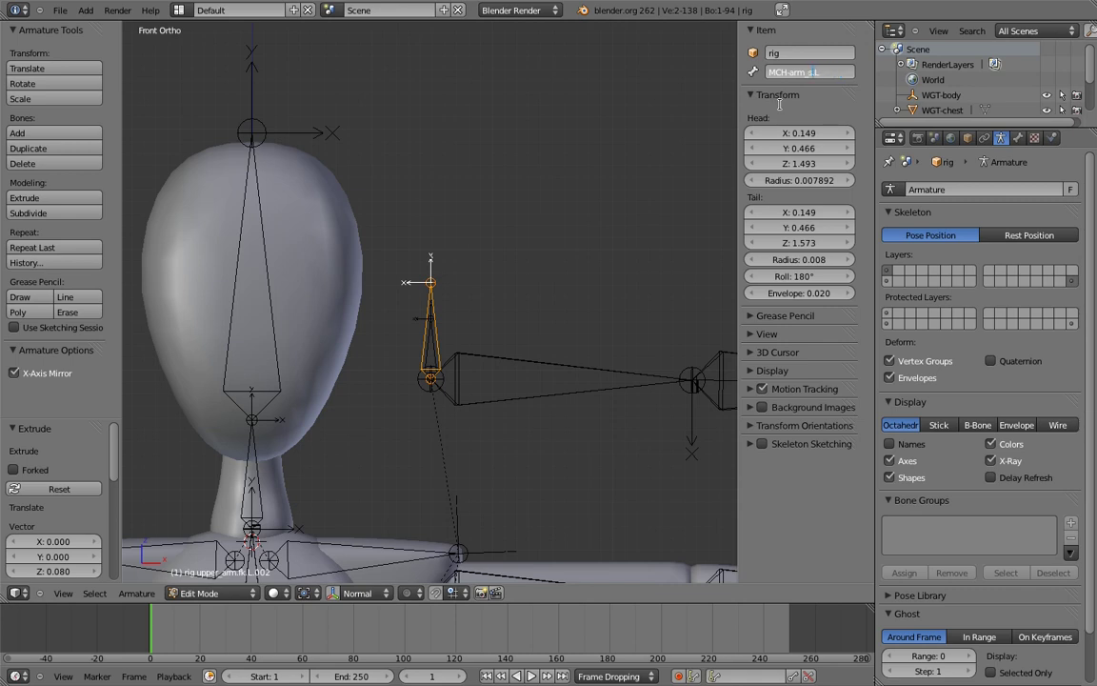
pyautogui.write('parent')
pyautogui.press('Return')
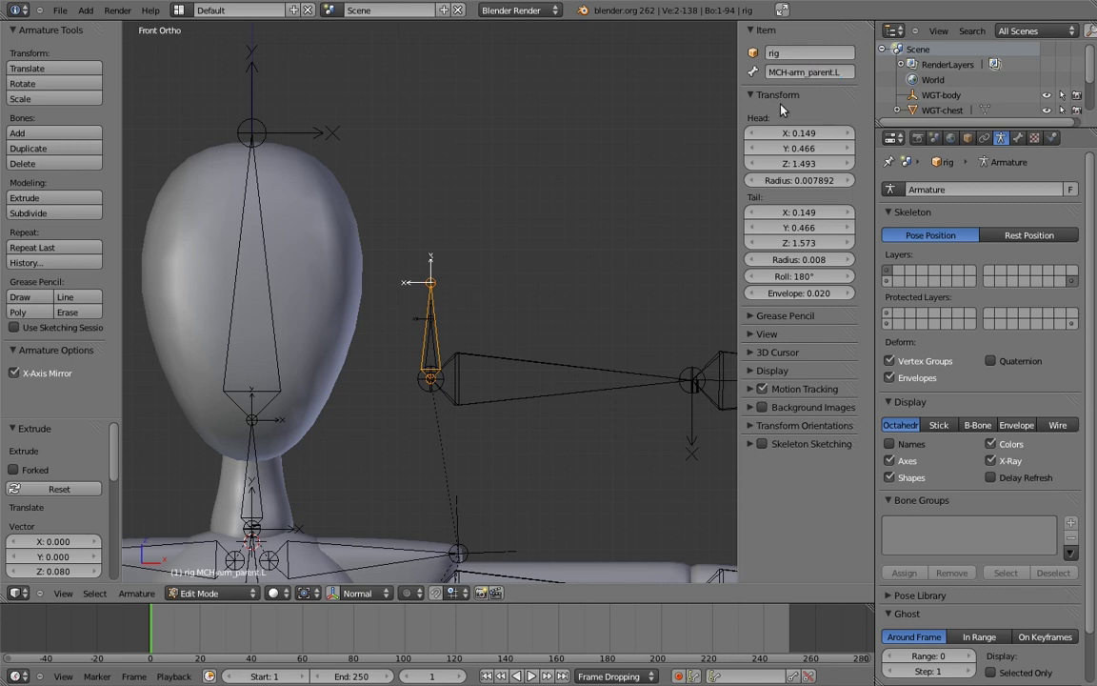
pyautogui.keyDown('shift'); pyautogui.moveTo(238, 229); pyautogui.dragTo(392, 221, button='middle'); pyautogui.keyUp('shift')
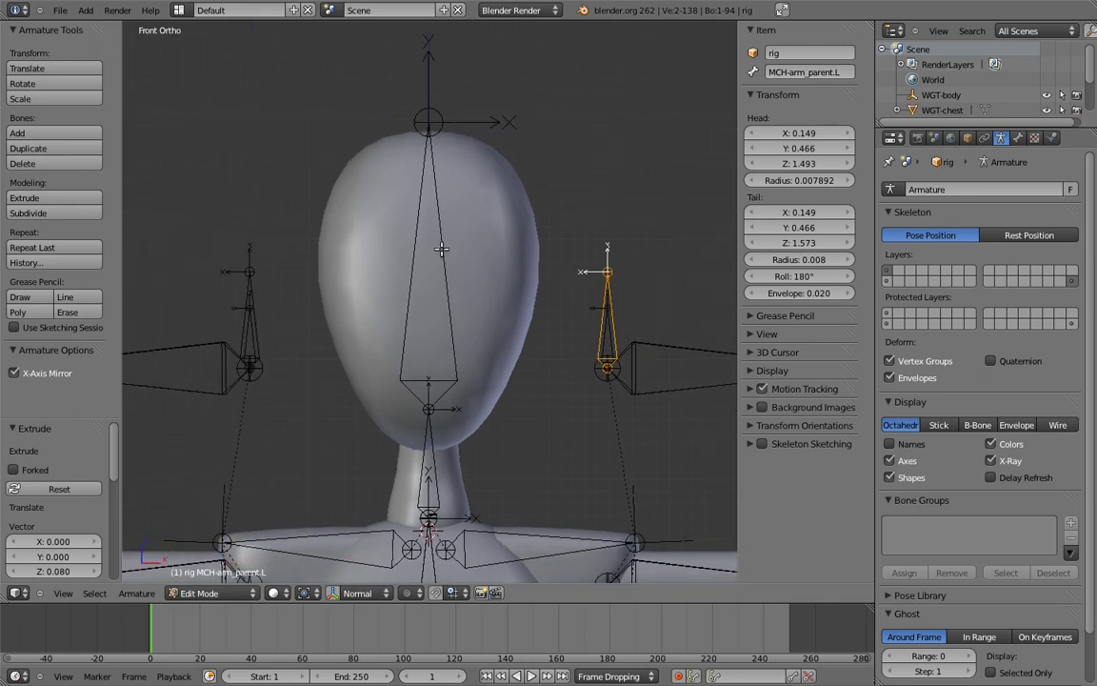
# - Rename the right-hand copy of the longer extruded bone as MCH-arm_parent.R
pyautogui.rightClick(228, 259)
pyautogui.write('MCH-arm_parent.L')
pyautogui.click(798, 73)
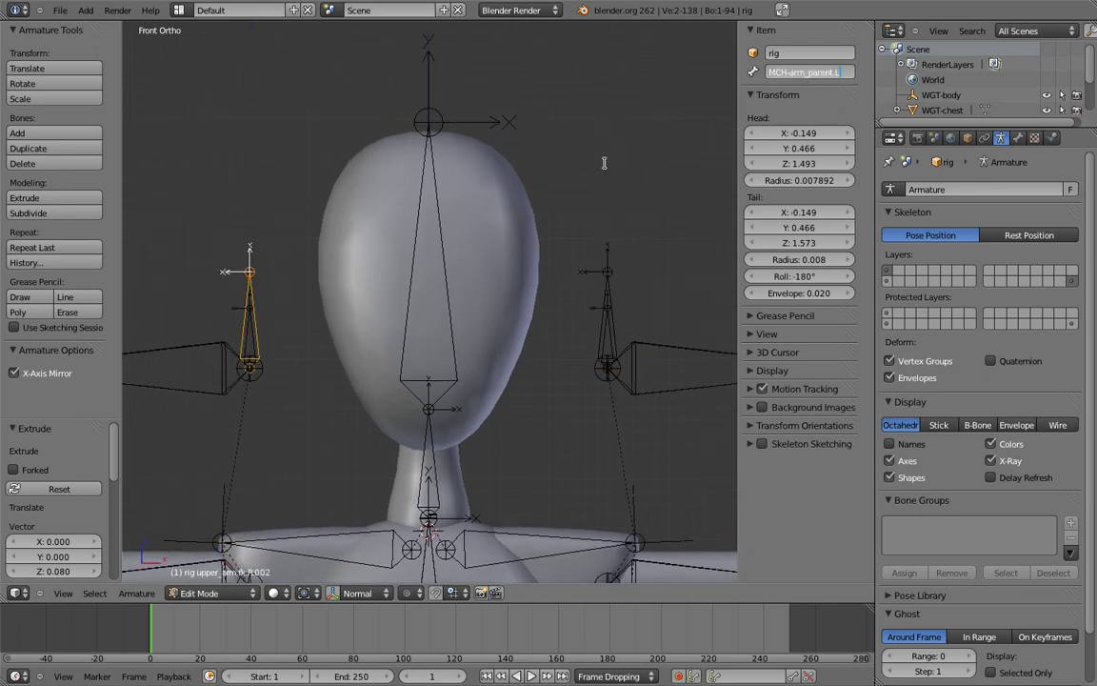
pyautogui.press('Return')
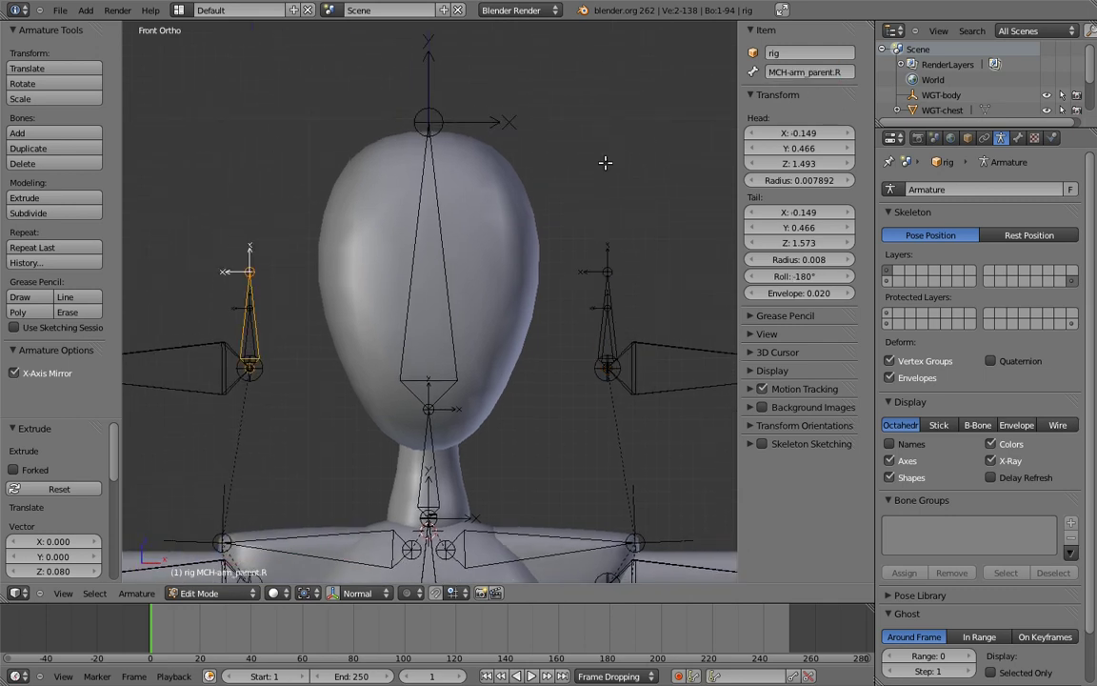
# - Copy the name of MCH-arm_socket.L and rename its right-hand counterpart as MCH-arm_socket.R
pyautogui.rightClick(607, 329)
pyautogui.click(808, 71)
pyautogui.hotkey('ctrl', 'c')
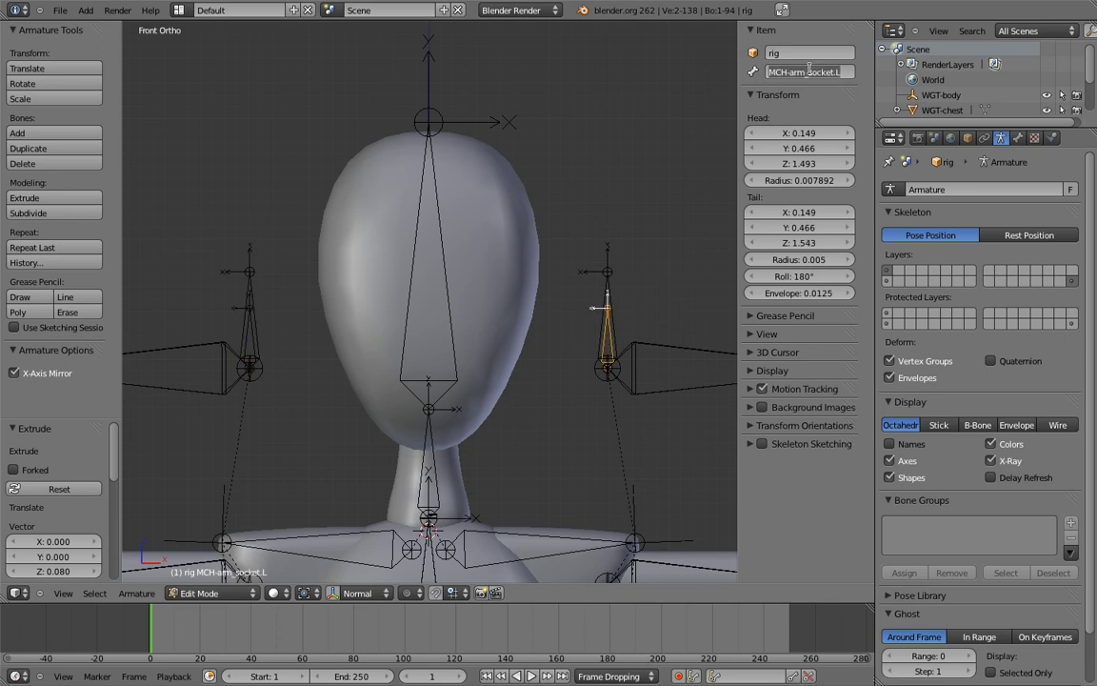
pyautogui.rightClick(238, 304)
pyautogui.click(821, 71)
pyautogui.hotkey('ctrl', 'v')
pyautogui.write('R')
pyautogui.press('Return')
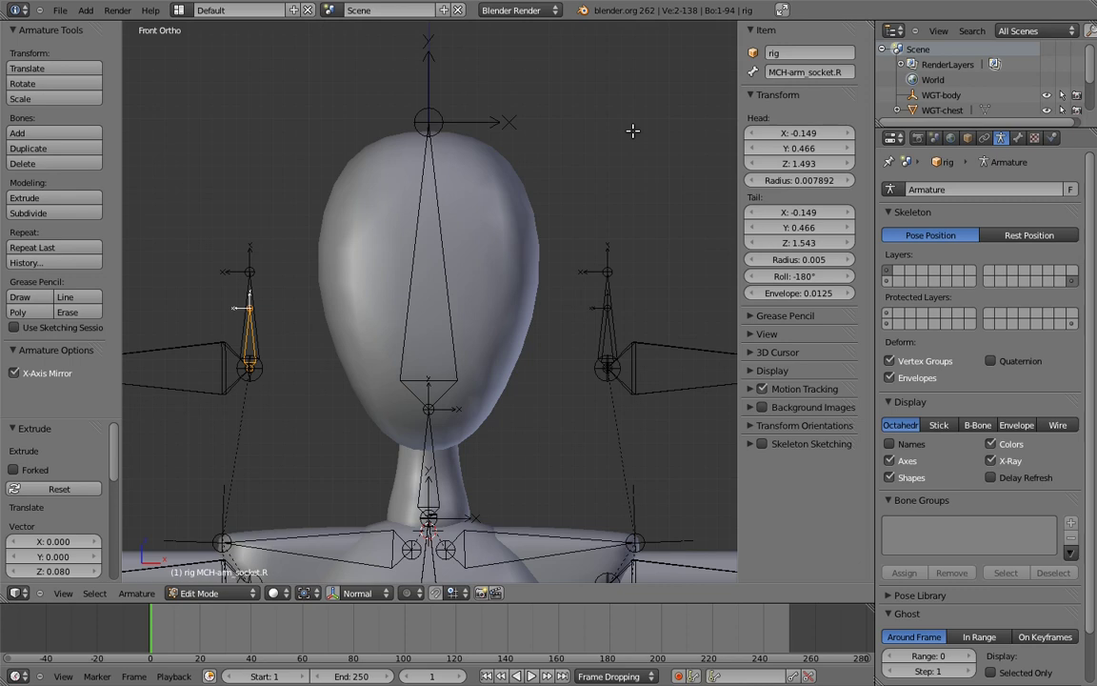
# - Parent MCH-arm_parent.L to the root bone using Keep Offset
pyautogui.keyDown('shift'); pyautogui.moveTo(623, 244); pyautogui.dragTo(530, 197, button='middle'); pyautogui.keyUp('shift')
pyautogui.rightClick(506, 279)
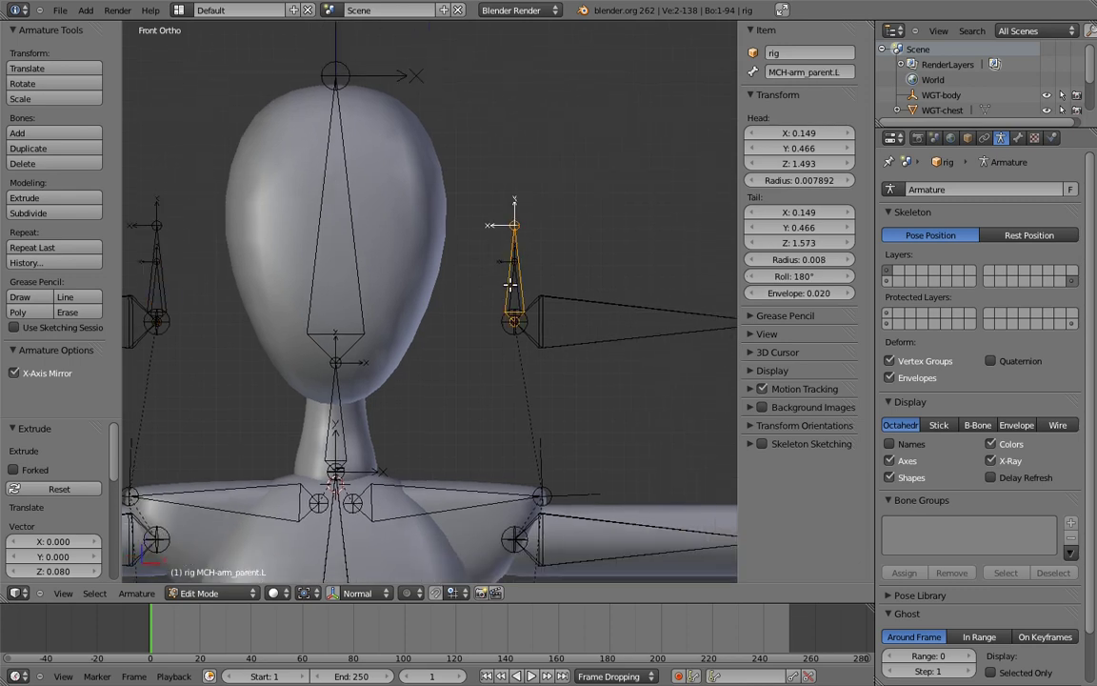
pyautogui.keyDown('shift'); pyautogui.moveTo(521, 375); pyautogui.dragTo(458, 233, button='middle'); pyautogui.keyUp('shift')
pyautogui.scroll(-5, 495, 276)
pyautogui.keyDown('shift'); pyautogui.moveTo(531, 321); pyautogui.dragTo(522, 347, button='middle'); pyautogui.keyUp('shift')
pyautogui.keyDown('shift'); pyautogui.scroll(-5, 568, 419); pyautogui.keyUp('shift')
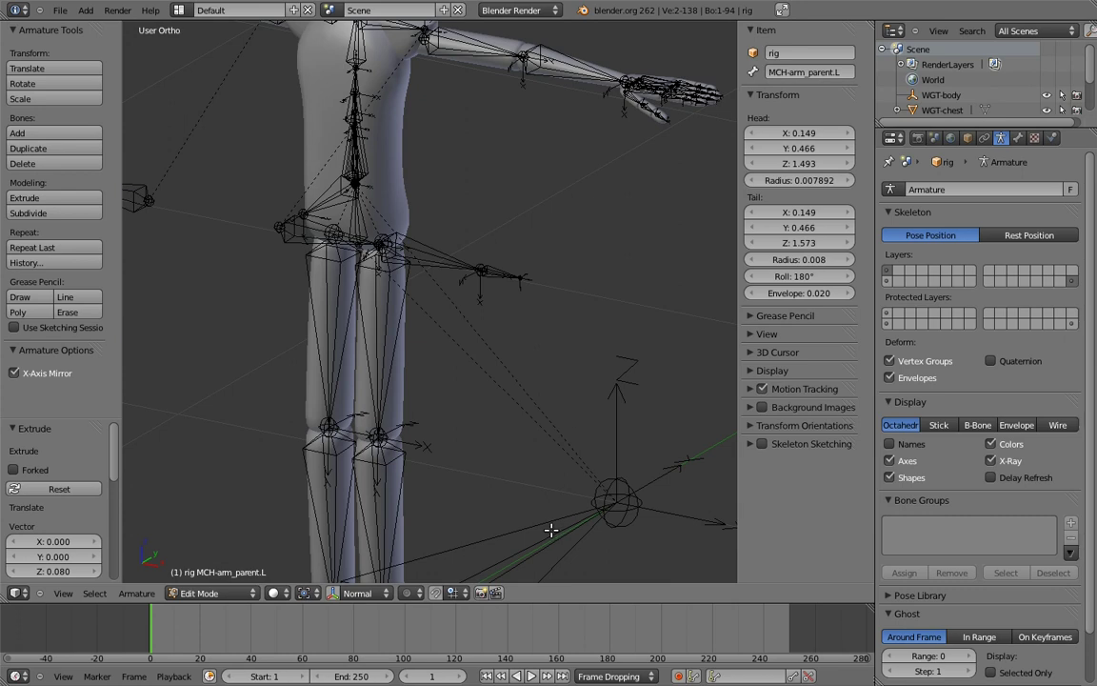
pyautogui.scroll(-3, 558, 536)
pyautogui.rightClick(562, 454)
pyautogui.keyDown('shift'); pyautogui.scroll(3, 524, 445); pyautogui.keyUp('shift')
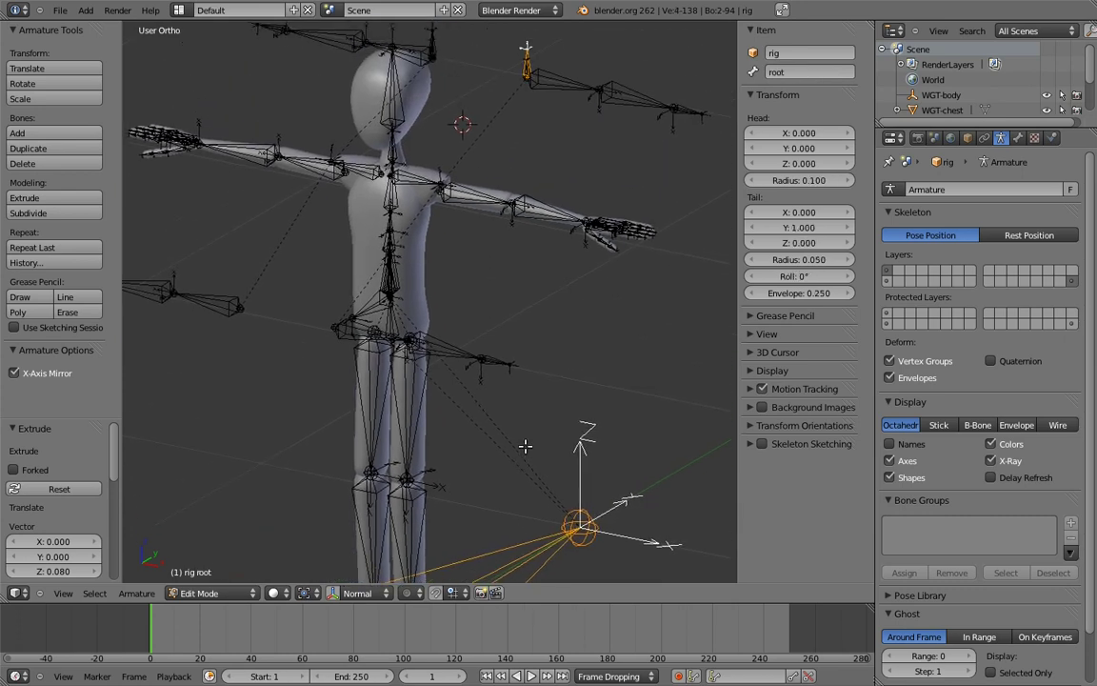
pyautogui.keyDown('shift'); pyautogui.scroll(1, 524, 445); pyautogui.keyUp('shift')
pyautogui.hotkey('ctrl', 'p')
pyautogui.click(504, 447)
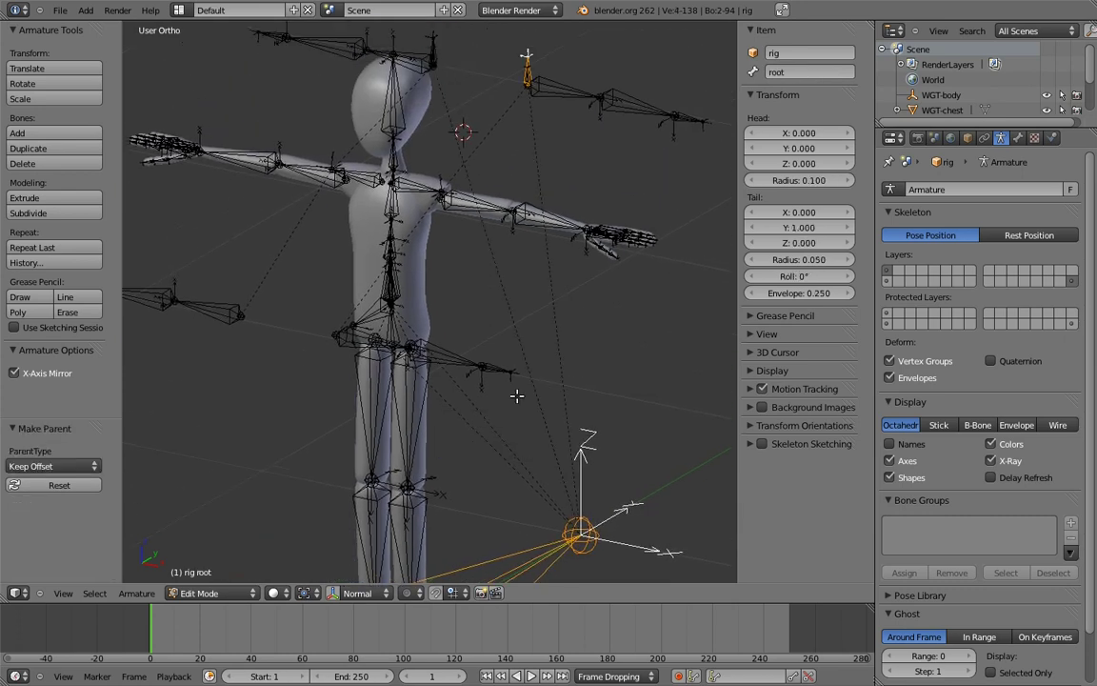
# - Test in Pose Mode how the left arm bones follow by rotating shoulder.L, and cancel the rotation
pyautogui.keyDown('shift'); pyautogui.scroll(4, 516, 395); pyautogui.keyUp('shift')
pyautogui.scroll(4, 503, 293)
pyautogui.press('KP_1')
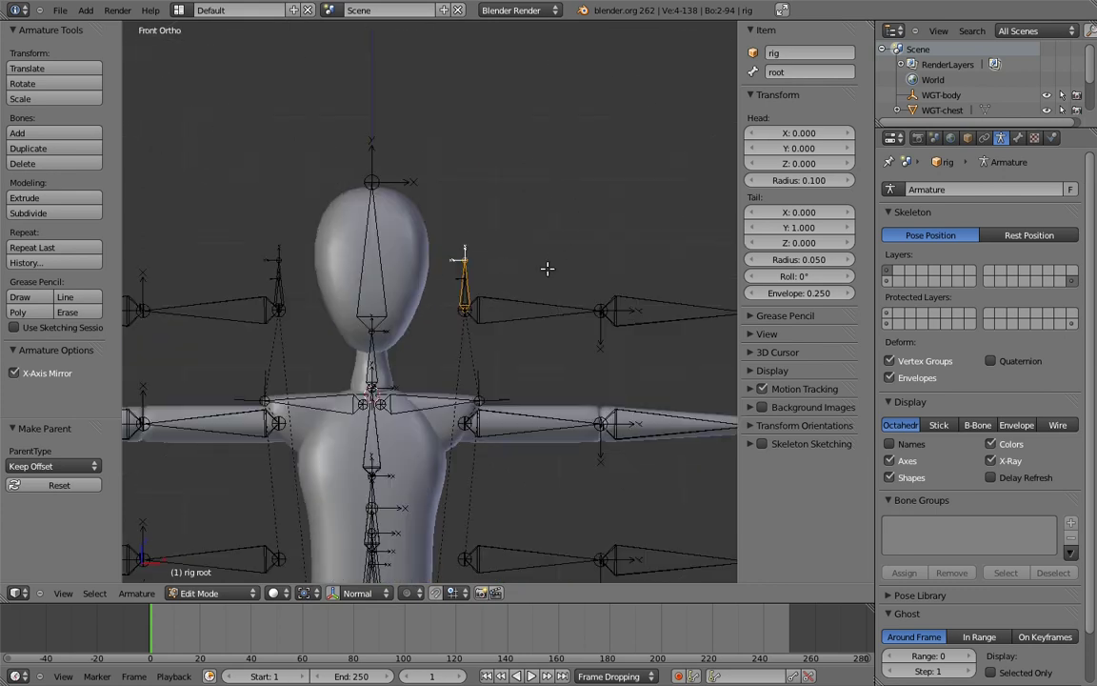
pyautogui.scroll(2, 511, 314)
pyautogui.hotkey('ctrl', 'Tab')
pyautogui.rightClick(498, 384)
pyautogui.press('r')
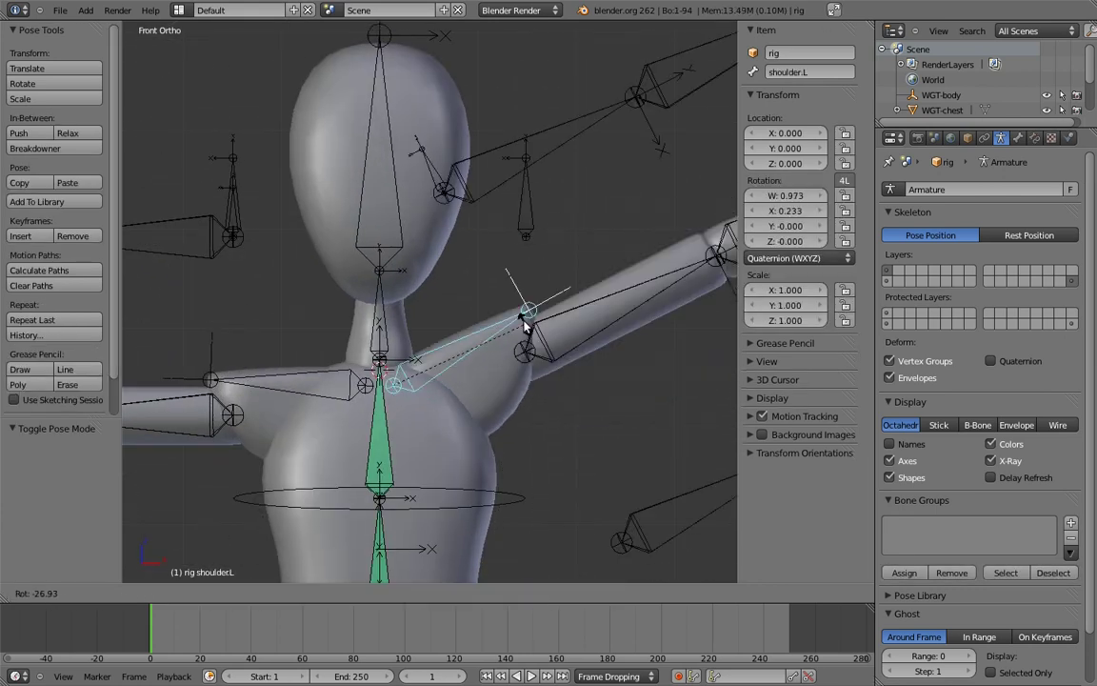
pyautogui.rightClick(521, 369)
# - Parent upper_arm.fk.L to MCH-arm_parent.L using Keep Offset
pyautogui.rightClick(571, 227)
pyautogui.keyDown('shift'); pyautogui.rightClick(537, 190); pyautogui.keyUp('shift')
pyautogui.hotkey('ctrl', 'p')
pyautogui.click(537, 196)
# - Add a Copy Location constraint to MCH-arm_parent.L in Pose Mode, with MCH-arm_socket.L as its target
pyautogui.keyDown('shift'); pyautogui.moveTo(539, 200); pyautogui.dragTo(512, 282, button='middle'); pyautogui.keyUp('shift')
pyautogui.press('Tab')
pyautogui.rightClick(491, 259)
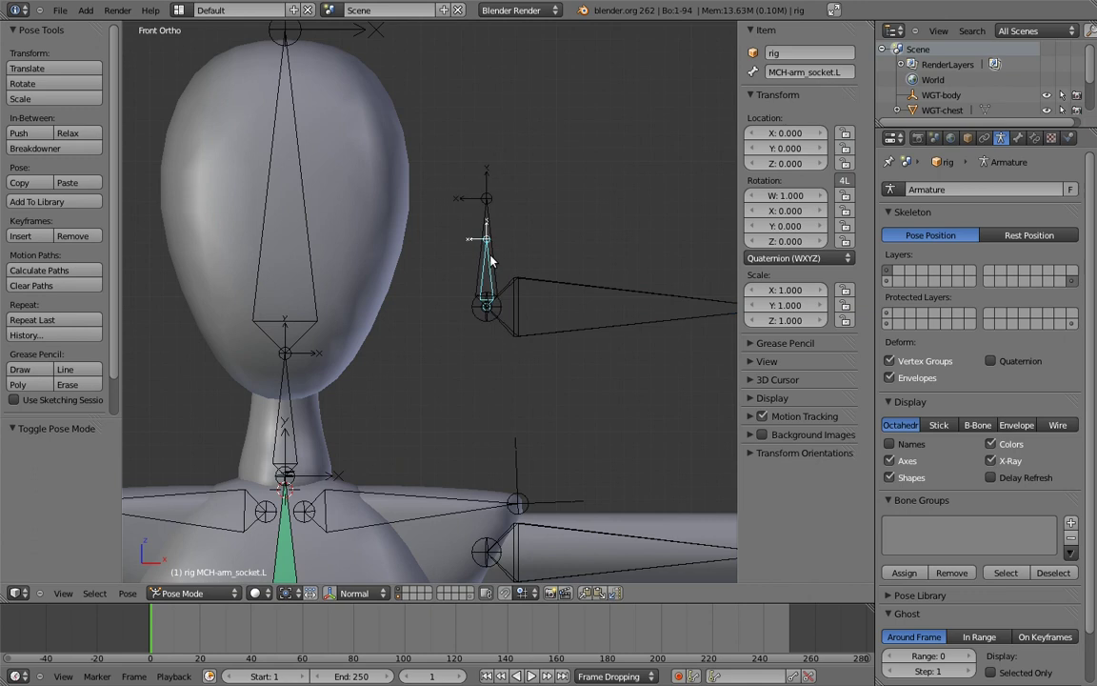
pyautogui.hotkey('ctrl', 'shift', 'c')
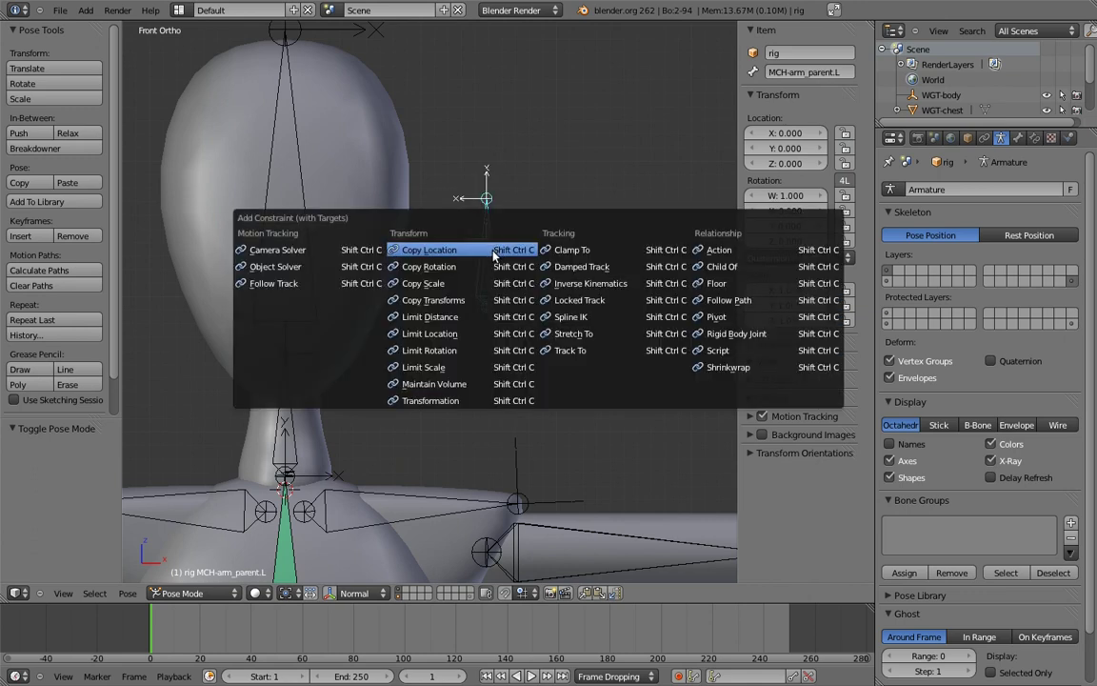
pyautogui.click(493, 251)
# - Test the left arm's Copy Location constraint by rotating shoulder.L, and cancel the rotation
pyautogui.scroll(-4, 493, 416)
pyautogui.rightClick(447, 321)
pyautogui.press('r')
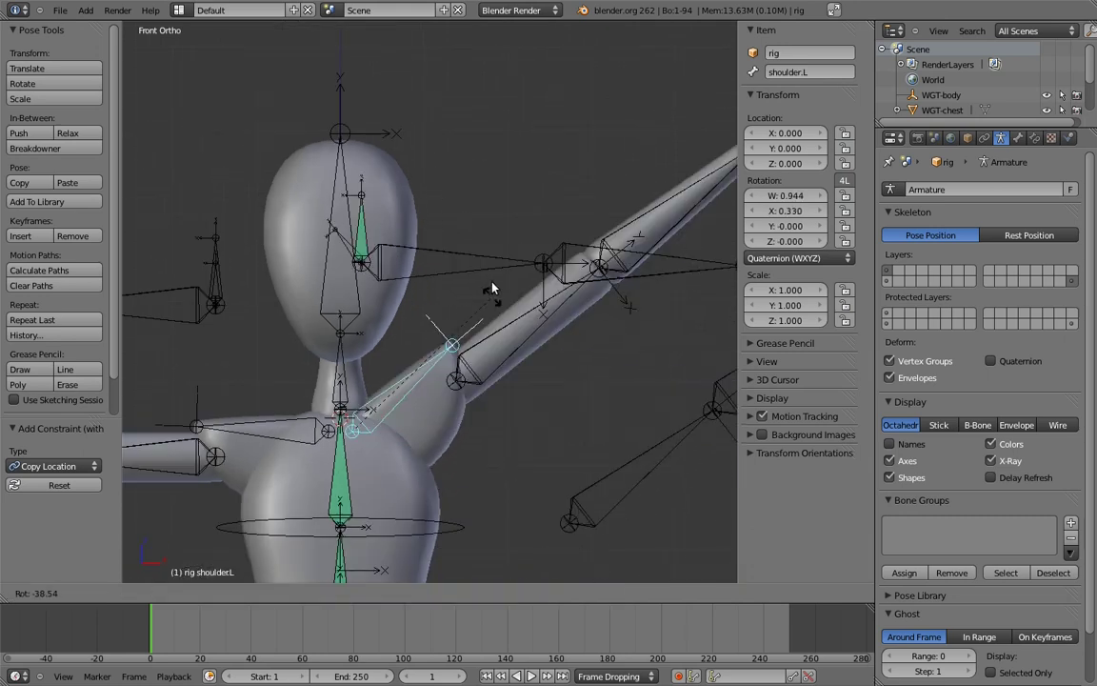
pyautogui.press('Escape')
# - Add a Copy Location constraint targeting MCH-arm_socket.R to MCH-arm_parent.R and test it by rotating shoulder.R
pyautogui.rightClick(217, 284)
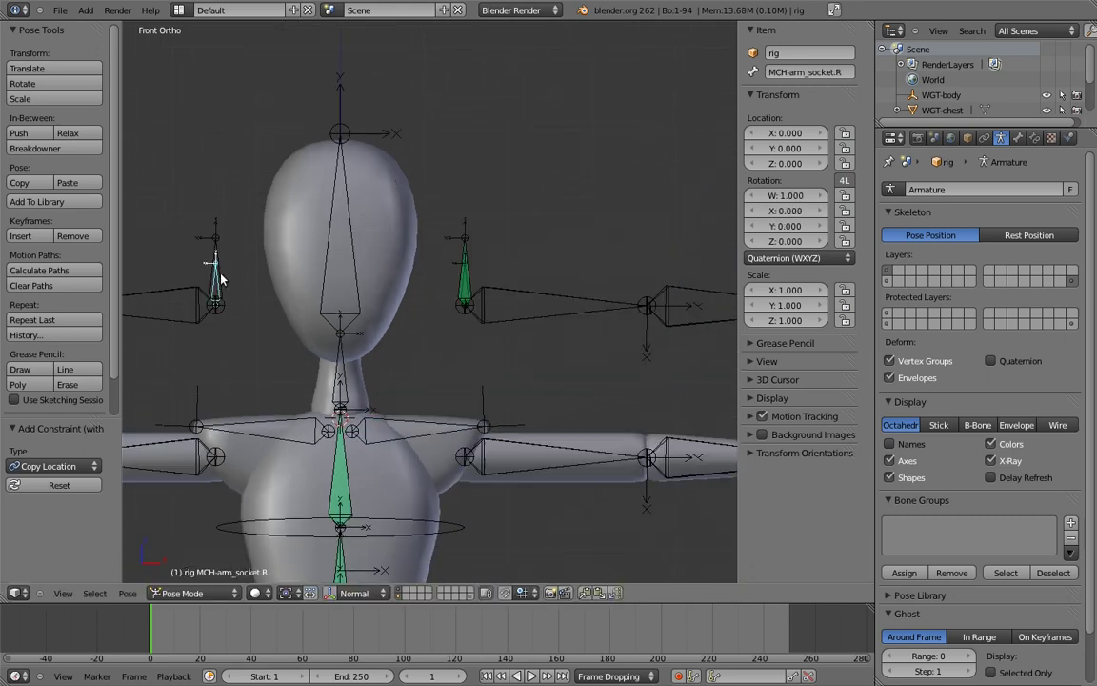
pyautogui.hotkey('shift', 'ctrl', 'c')
pyautogui.click(221, 274)
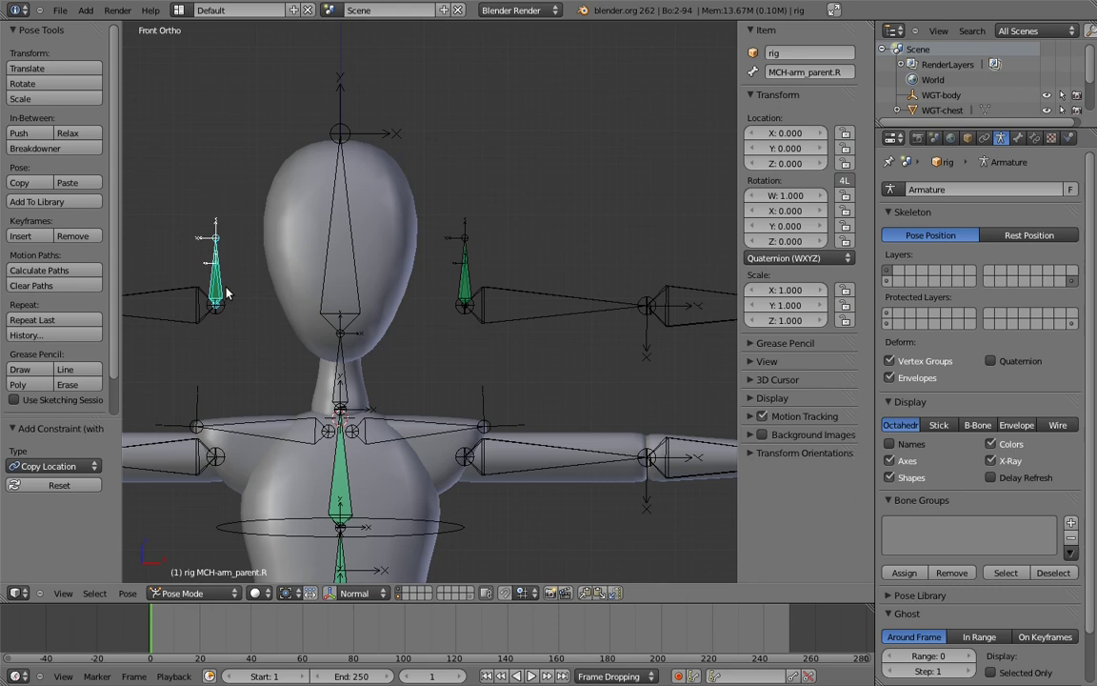
pyautogui.rightClick(245, 426)
pyautogui.press('r')
pyautogui.press('Escape')
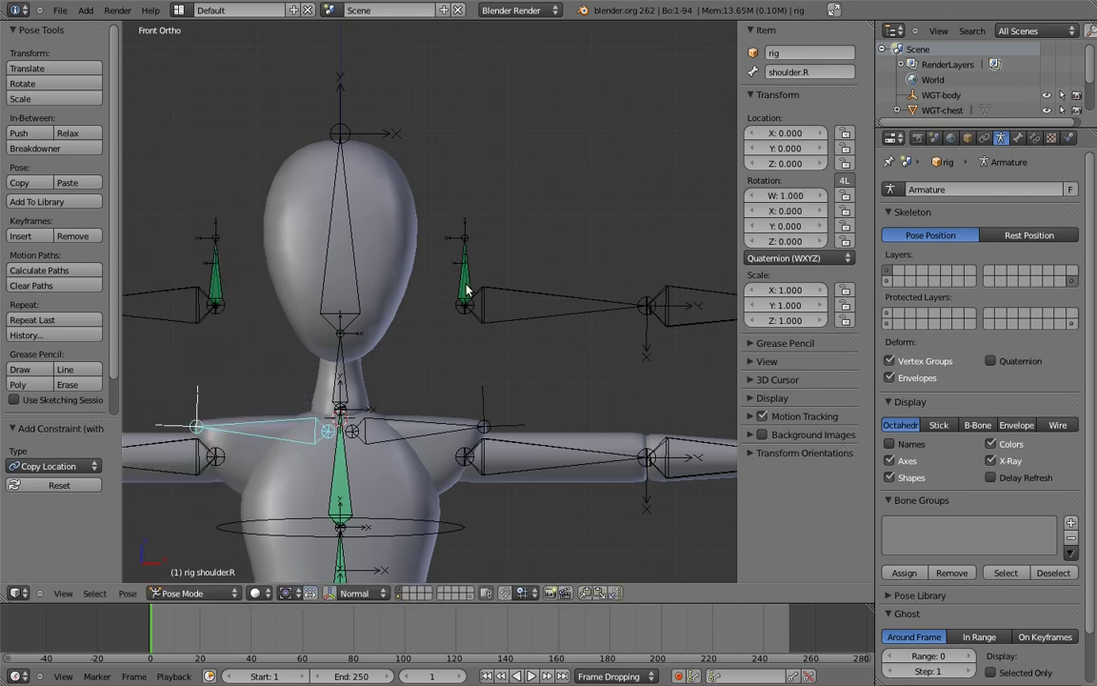
# - Add a Copy Transforms constraint to MCH-arm_parent.L and MCH-arm_parent.R, each targeting the arm socket bone of its own side
pyautogui.rightClick(467, 290)
pyautogui.hotkey('shift', 'ctrl', 'c')
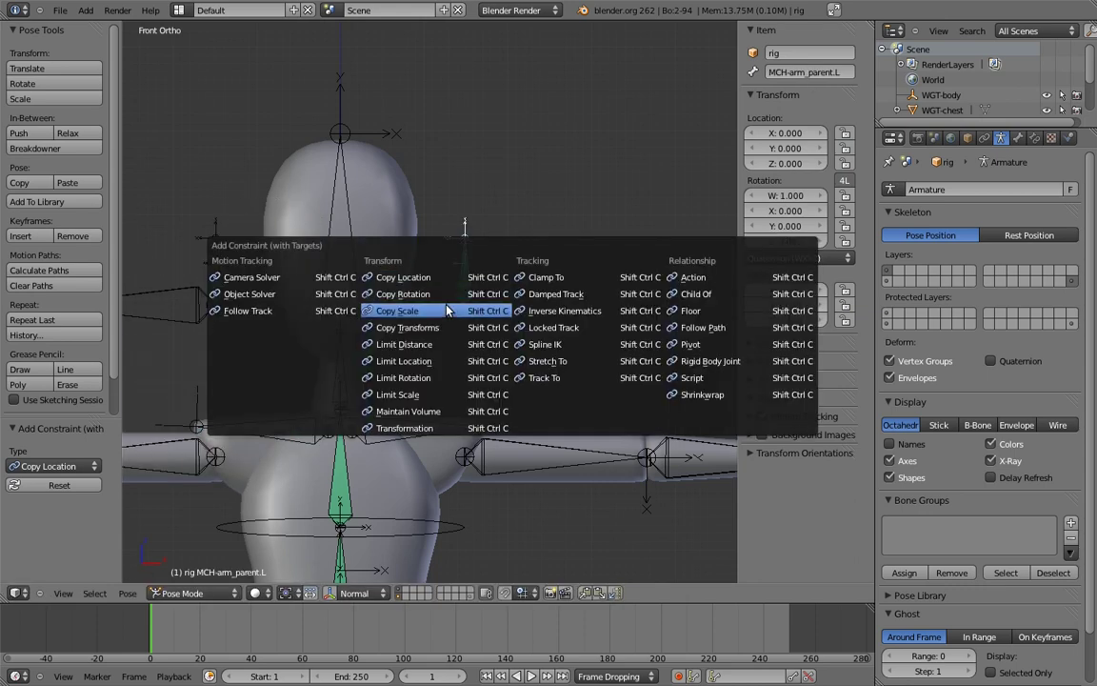
pyautogui.click(441, 328)
pyautogui.rightClick(217, 293)
pyautogui.hotkey('shift', 'ctrl', 'c')
pyautogui.click(216, 280)
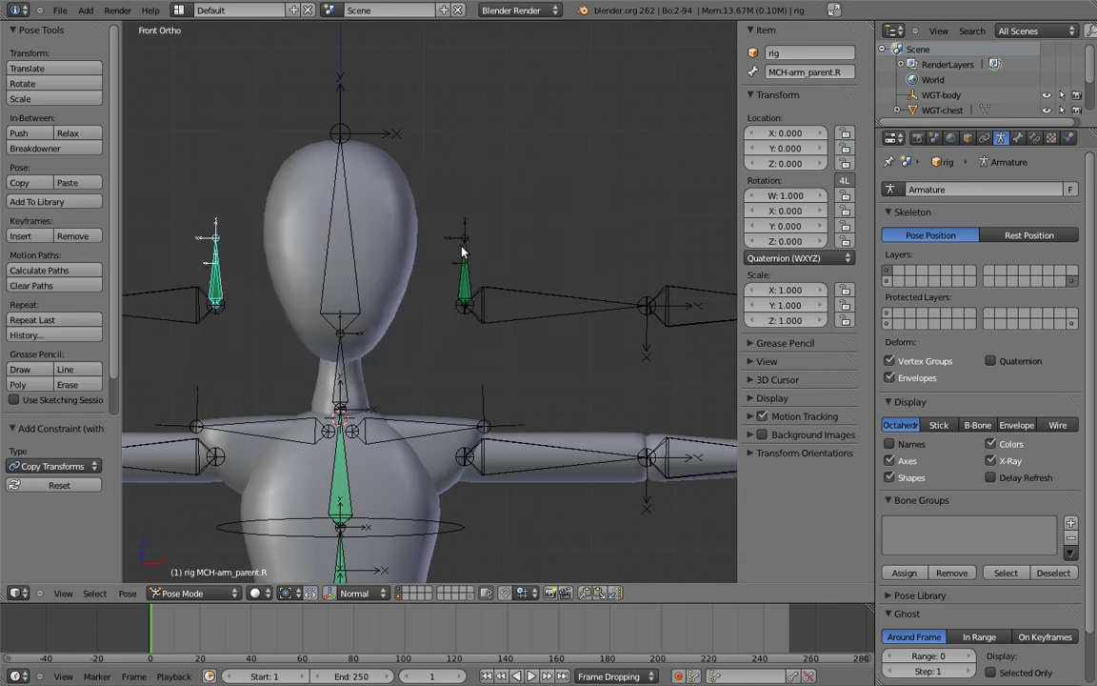
# - Add a custom property named isolate_rotation to the upper_arm.fk.L bone
pyautogui.rightClick(514, 293)
pyautogui.click(1017, 138)
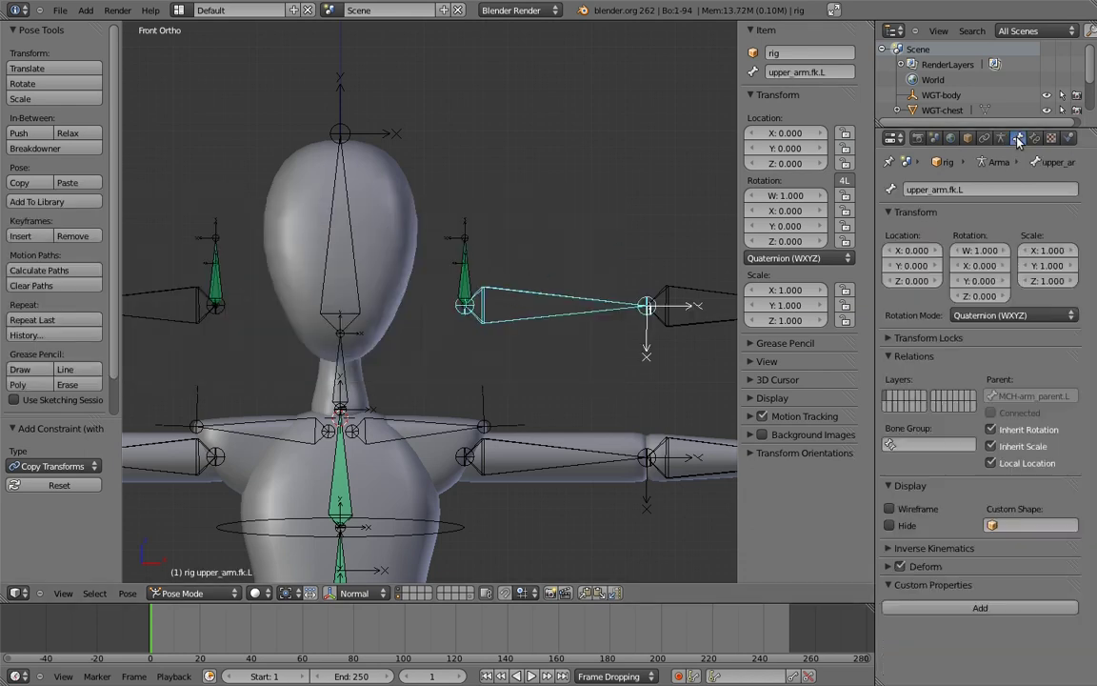
pyautogui.click(995, 607)
pyautogui.click(1042, 632)
# - Add a driver to the influence of the Copy Transforms constraint on MCH-arm_parent.L
pyautogui.rightClick(466, 240)
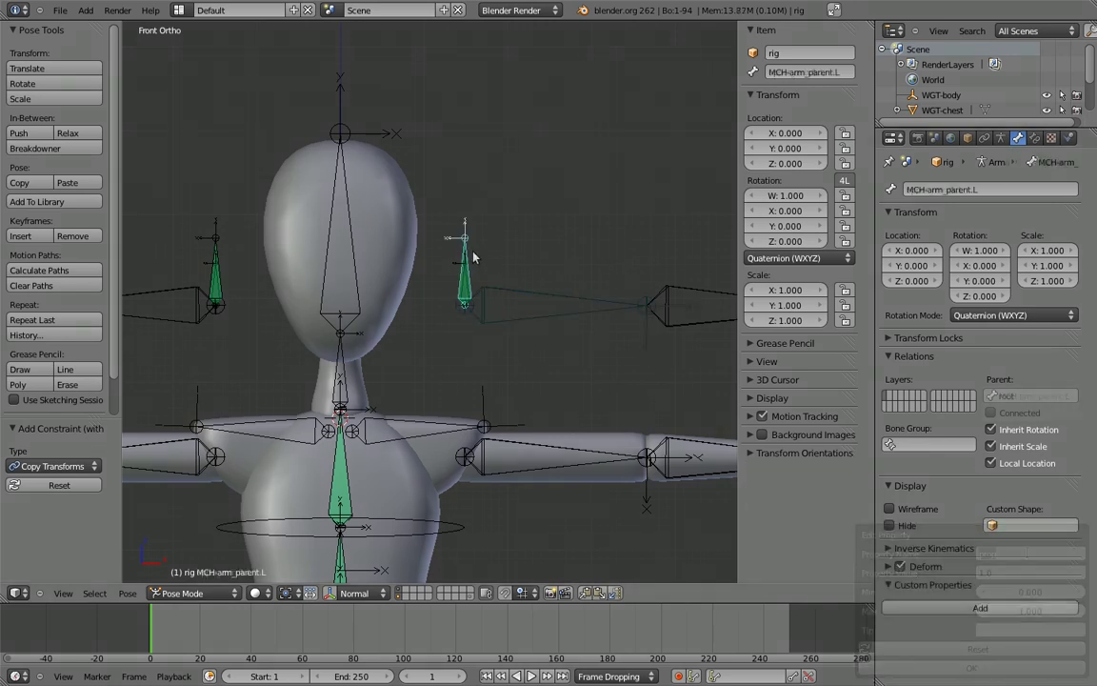
pyautogui.click(1035, 139)
pyautogui.rightClick(971, 556)
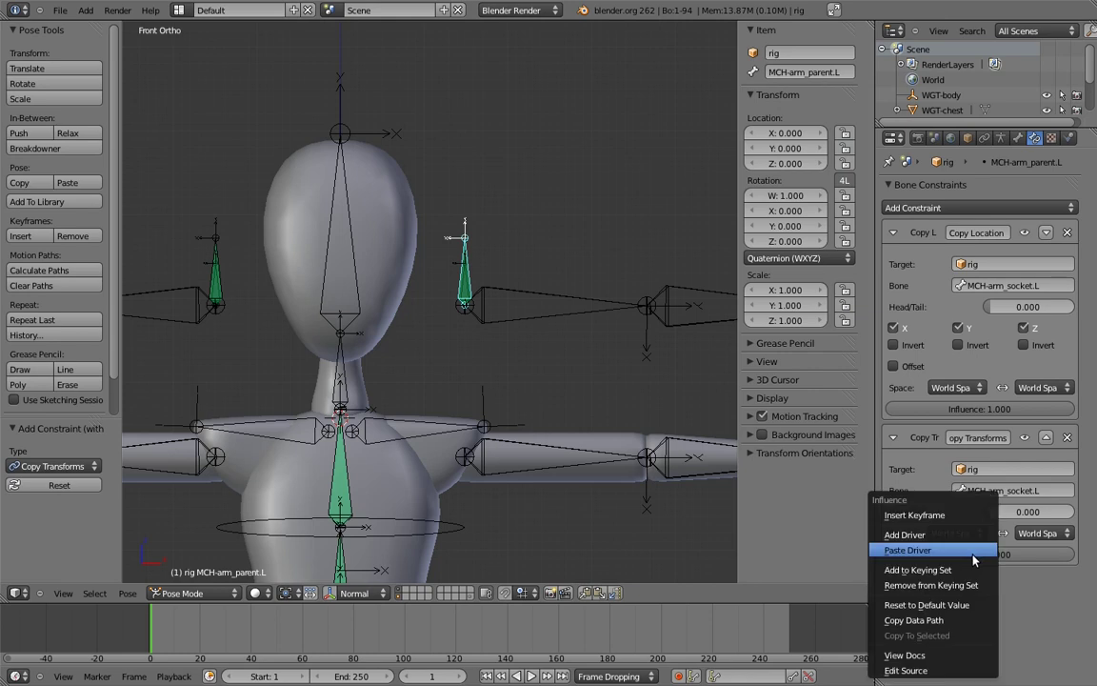
pyautogui.click(914, 466)
# - Split the 3D view in two and turn one half into a Graph Editor with its properties shown
pyautogui.moveTo(871, 23); pyautogui.dragTo(412, 168)
pyautogui.click(18, 594)
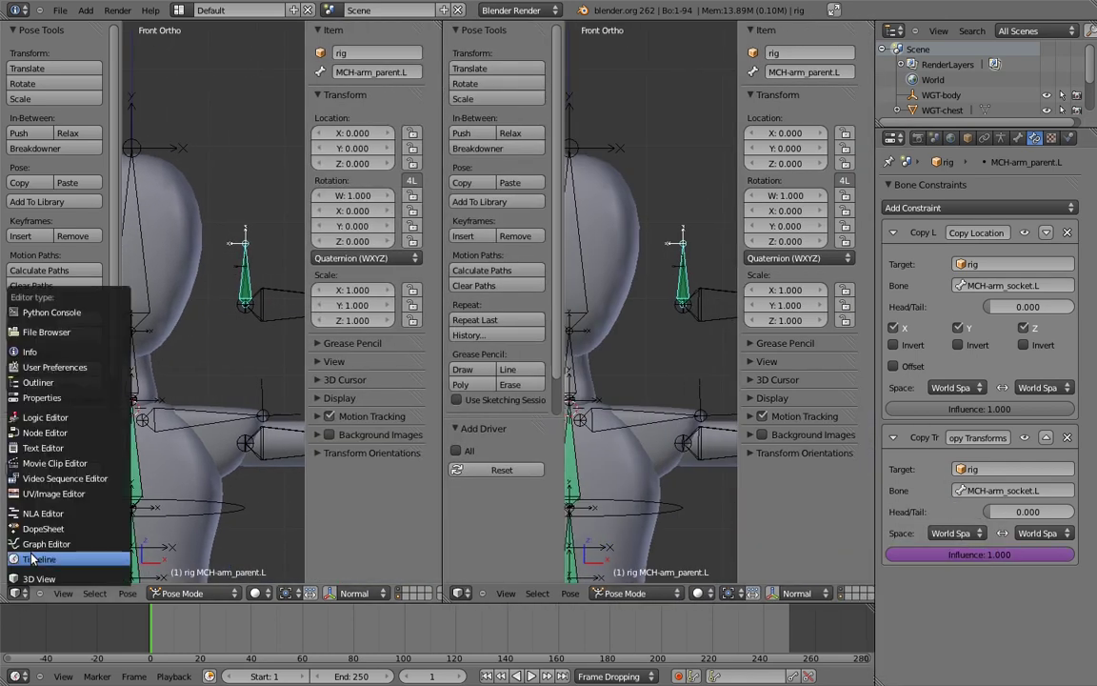
pyautogui.click(43, 539)
pyautogui.press('n')
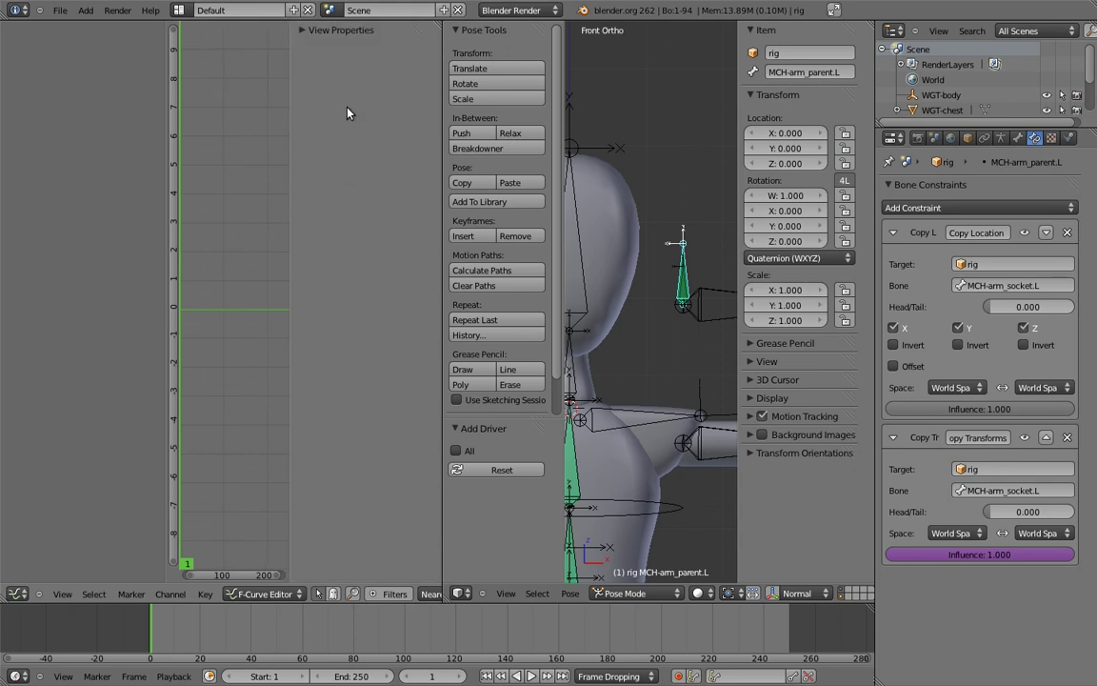
# - Show drivers in the Graph Editor and select the Influence driver of MCH-arm_parent.L to reach its driver settings
pyautogui.rightClick(712, 298)
pyautogui.rightClick(691, 270)
pyautogui.rightClick(690, 269)
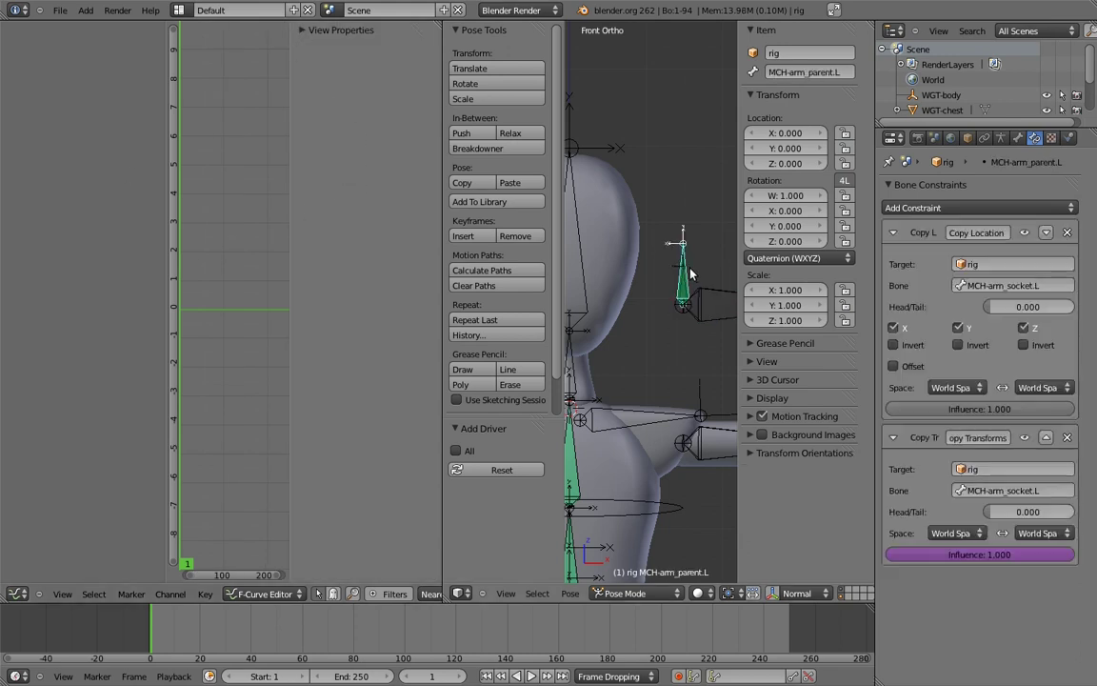
pyautogui.click(268, 594)
pyautogui.click(257, 561)
pyautogui.click(57, 61)
pyautogui.click(329, 48)
pyautogui.click(314, 66)
pyautogui.click(303, 331)
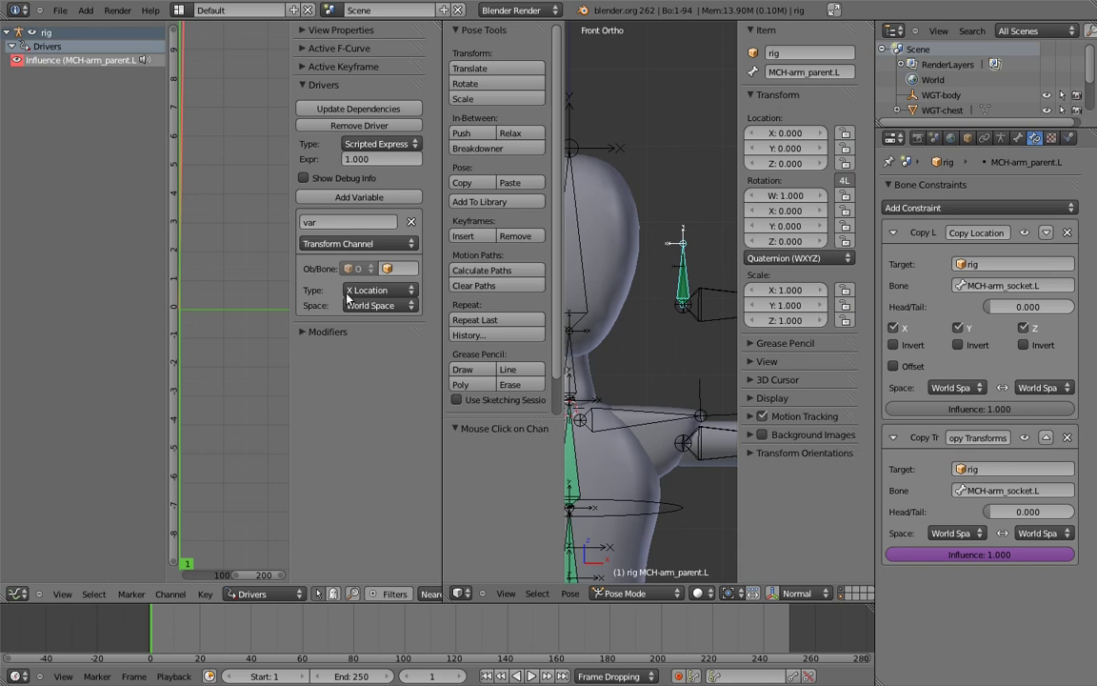
# - Make the driver variable a Single Property of the rig object and paste the path of the isolate_rotation property
pyautogui.click(343, 243)
pyautogui.click(334, 229)
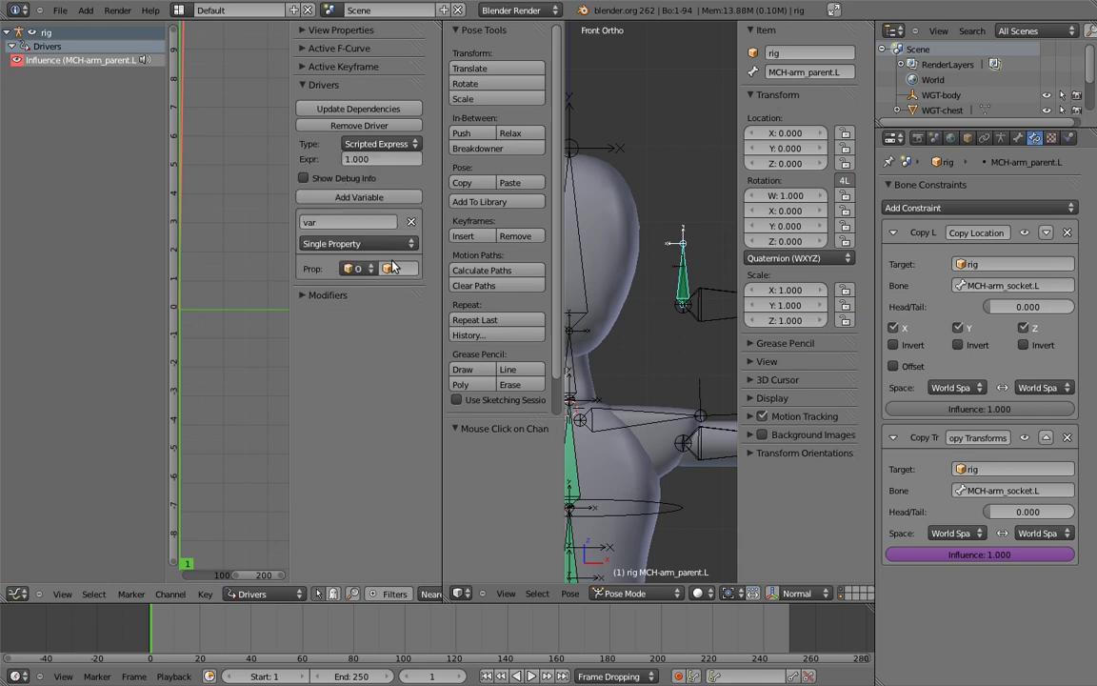
pyautogui.click(398, 269)
pyautogui.click(357, 362)
pyautogui.hotkey('ctrl', 'v')
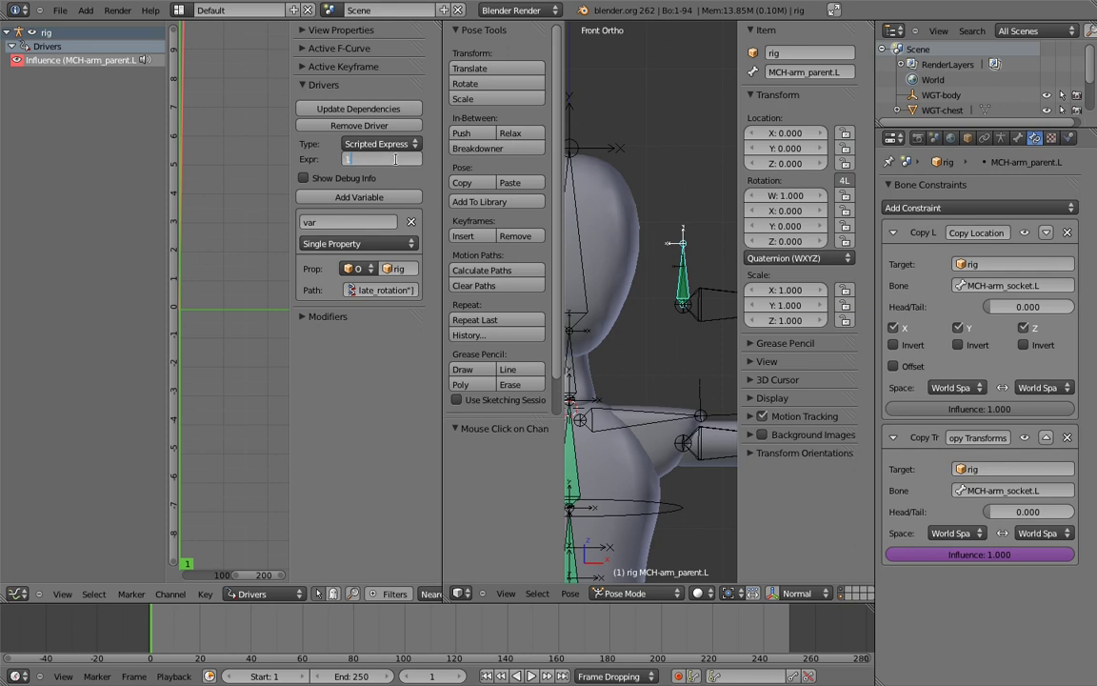
# - Set the driver expression to 1-var and update the driver's dependencies
pyautogui.click(396, 162)
pyautogui.write('1-var')
pyautogui.press('Return')
pyautogui.click(368, 110)
# - Test the driven constraint by rotating shoulder.L by about -28 degrees
pyautogui.scroll(-5, 655, 233)
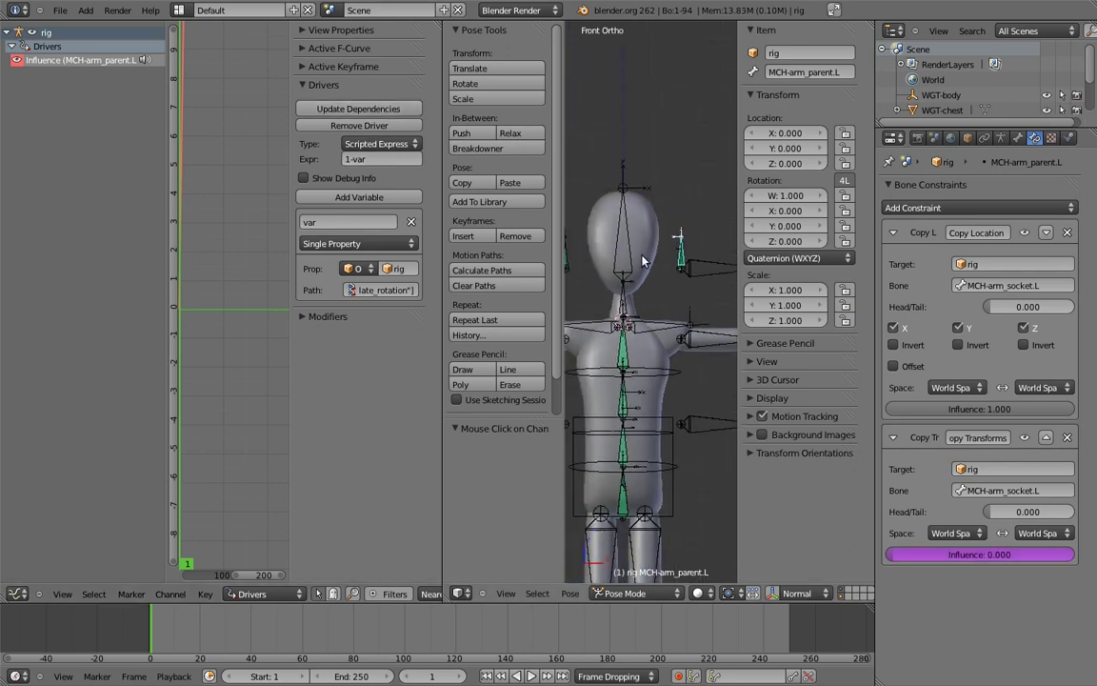
pyautogui.rightClick(680, 311)
pyautogui.press('r')
pyautogui.click(680, 287)
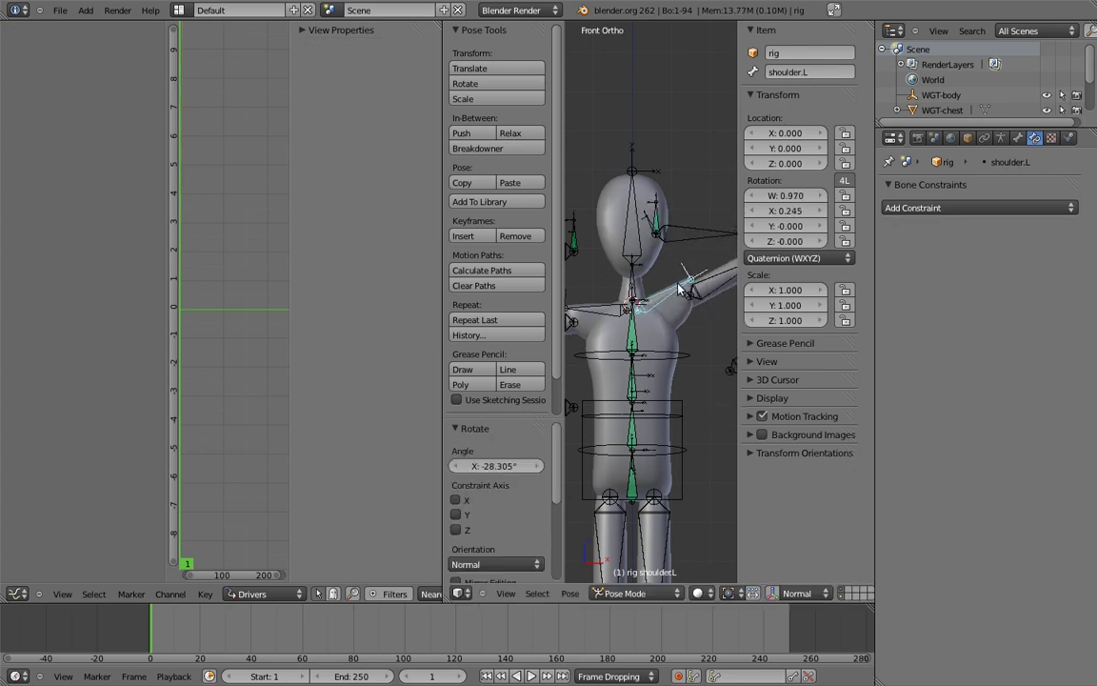
# - Set isolate_rotation on upper_arm.fk.L to 0 and lock the bone's X, Y and Z location
pyautogui.rightClick(688, 235)
pyautogui.moveTo(824, 500); pyautogui.dragTo(429, 464)
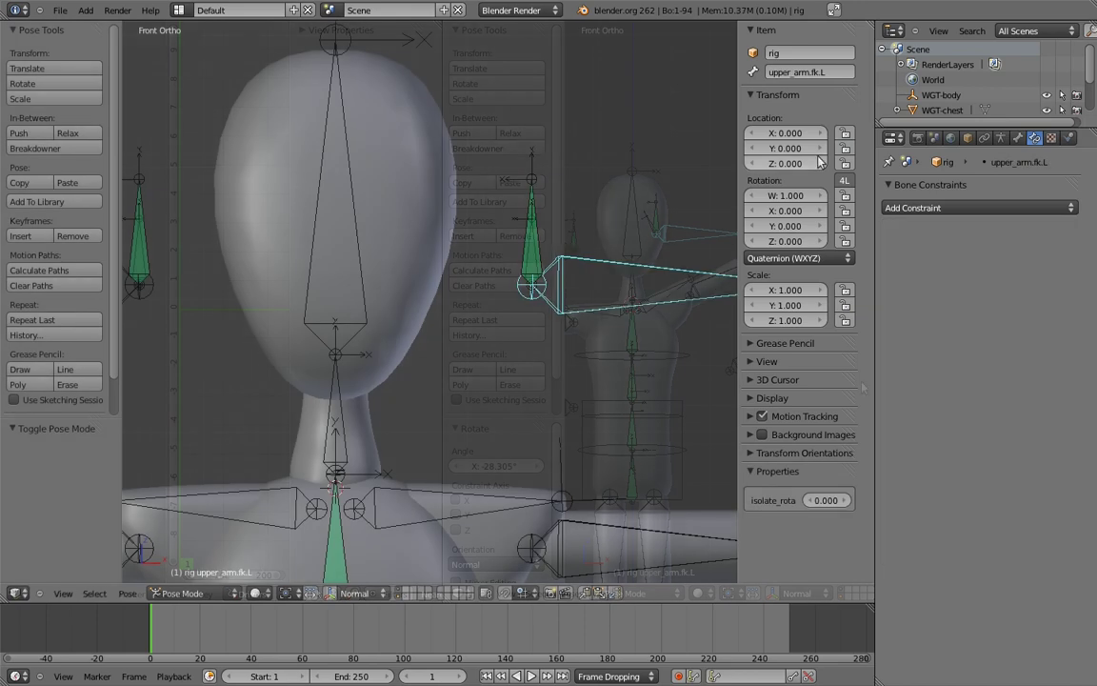
pyautogui.moveTo(846, 150); pyautogui.dragTo(845, 164)
pyautogui.keyDown('shift'); pyautogui.moveTo(221, 224); pyautogui.dragTo(353, 238, button='middle'); pyautogui.keyUp('shift')
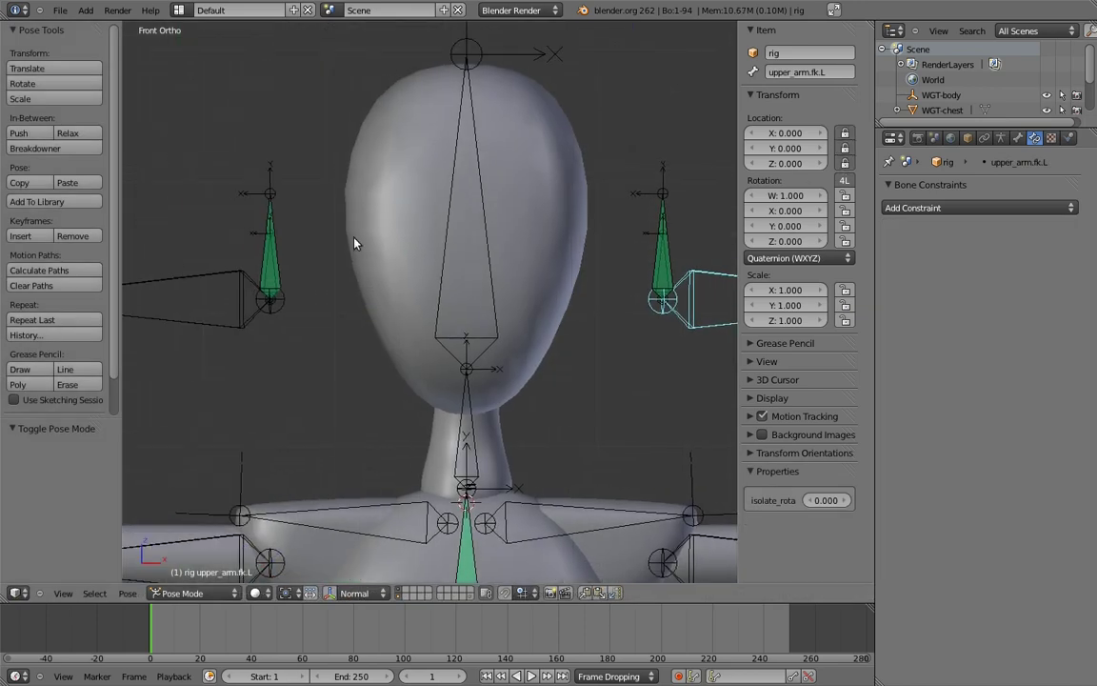
pyautogui.rightClick(167, 287)
# - Add an Inverse Kinematics constraint to MCH-forearm.ik.L with hand.ik.L as its target
pyautogui.keyDown('shift'); pyautogui.moveTo(667, 391); pyautogui.dragTo(533, 147, button='middle'); pyautogui.keyUp('shift')
pyautogui.keyDown('shift'); pyautogui.moveTo(596, 309); pyautogui.dragTo(531, 237, button='middle'); pyautogui.keyUp('shift')
pyautogui.keyDown('shift'); pyautogui.moveTo(658, 290); pyautogui.dragTo(551, 244, button='middle'); pyautogui.keyUp('shift')
pyautogui.keyDown('ctrl'); pyautogui.moveTo(591, 260); pyautogui.dragTo(613, 318, button='middle'); pyautogui.keyUp('ctrl')
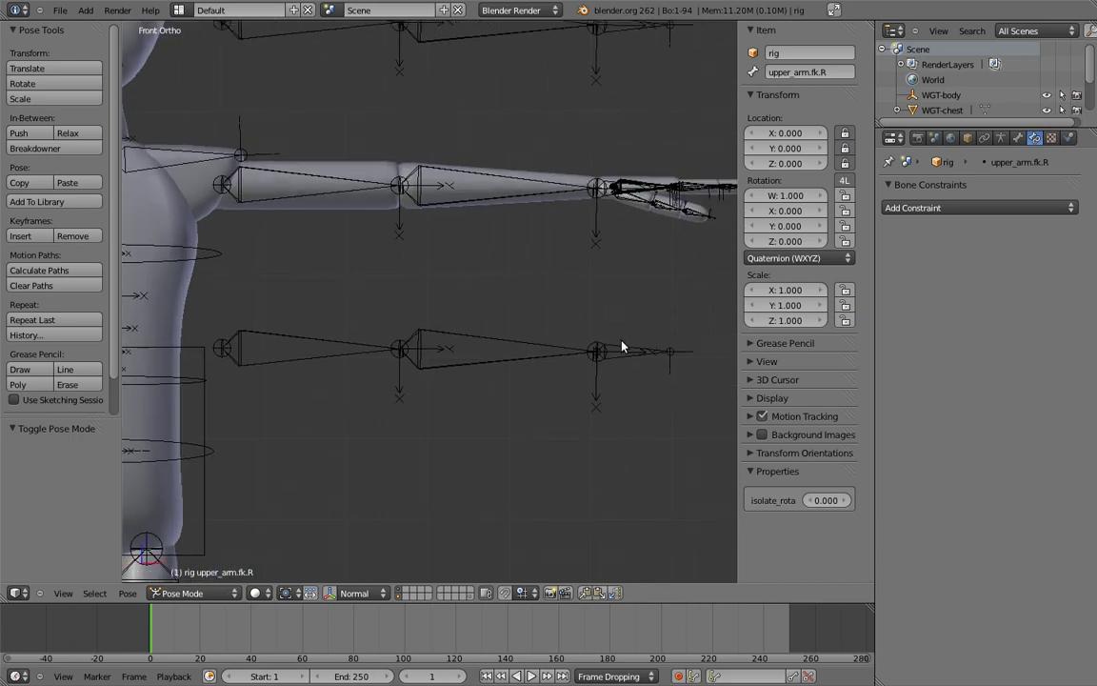
pyautogui.rightClick(622, 346)
pyautogui.keyDown('shift'); pyautogui.rightClick(551, 351); pyautogui.keyUp('shift')
pyautogui.hotkey('shift', 'ctrl', 'c')
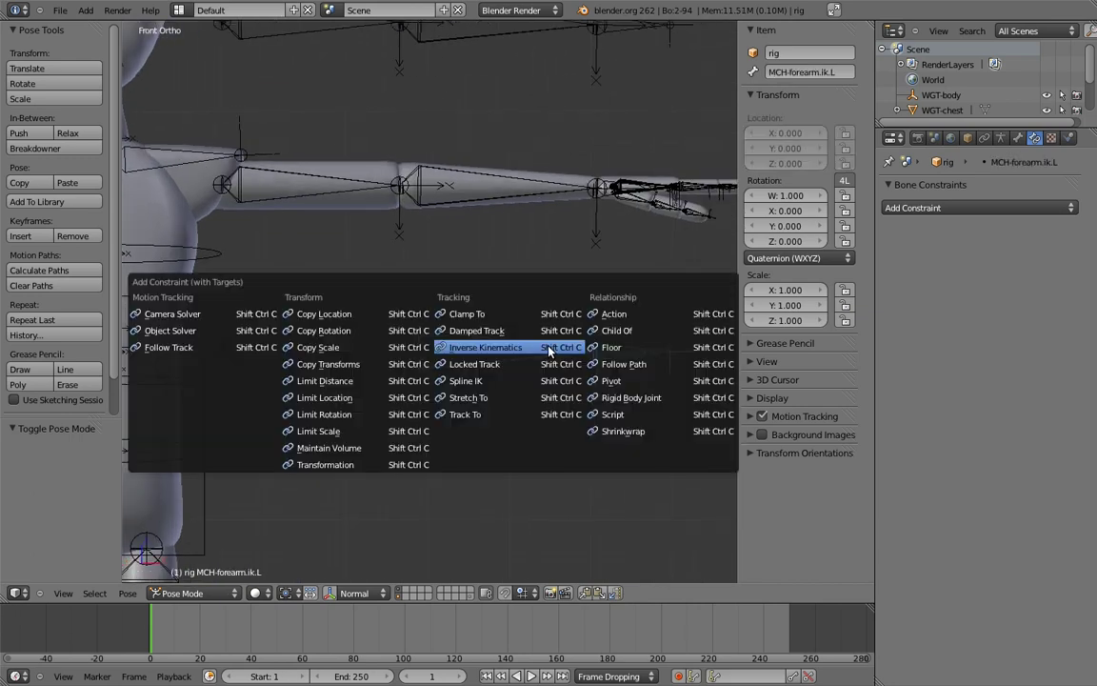
pyautogui.click(539, 348)
# - Add an Inverse Kinematics constraint to MCH-forearm.ik.R with hand.ik.R as its target
pyautogui.scroll(-3, 396, 313)
pyautogui.keyDown('shift'); pyautogui.moveTo(200, 314); pyautogui.dragTo(418, 342, button='middle'); pyautogui.keyUp('shift')
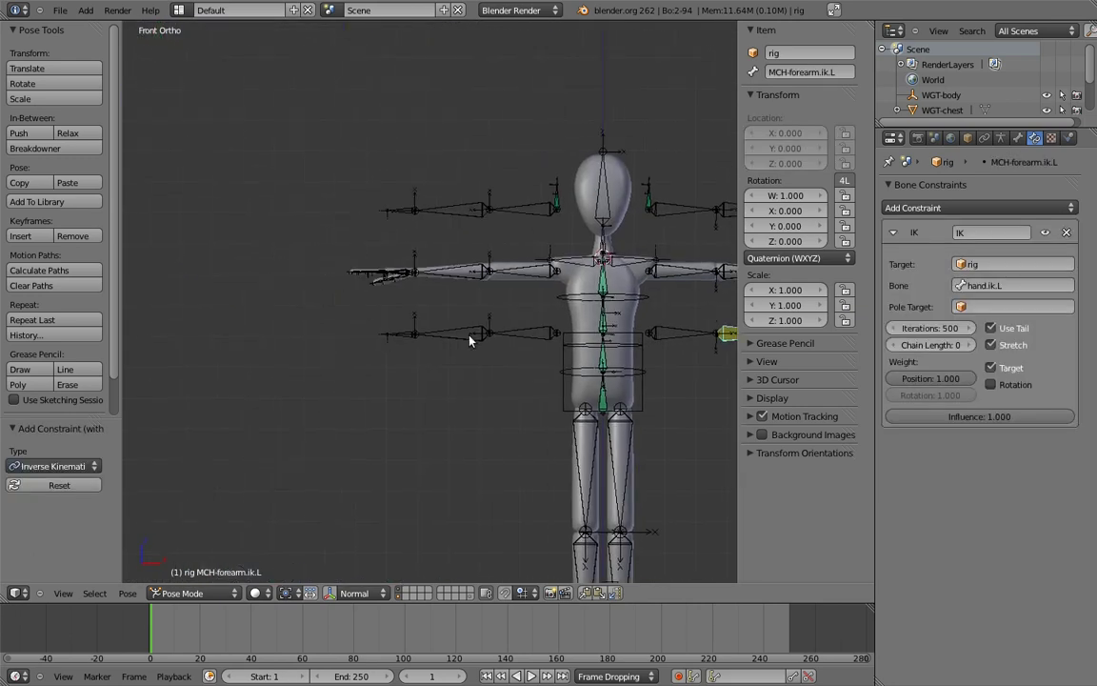
pyautogui.rightClick(413, 341)
pyautogui.keyDown('shift'); pyautogui.rightClick(443, 333); pyautogui.keyUp('shift')
pyautogui.hotkey('shift', 'ctrl', 'c')
pyautogui.click(392, 252)
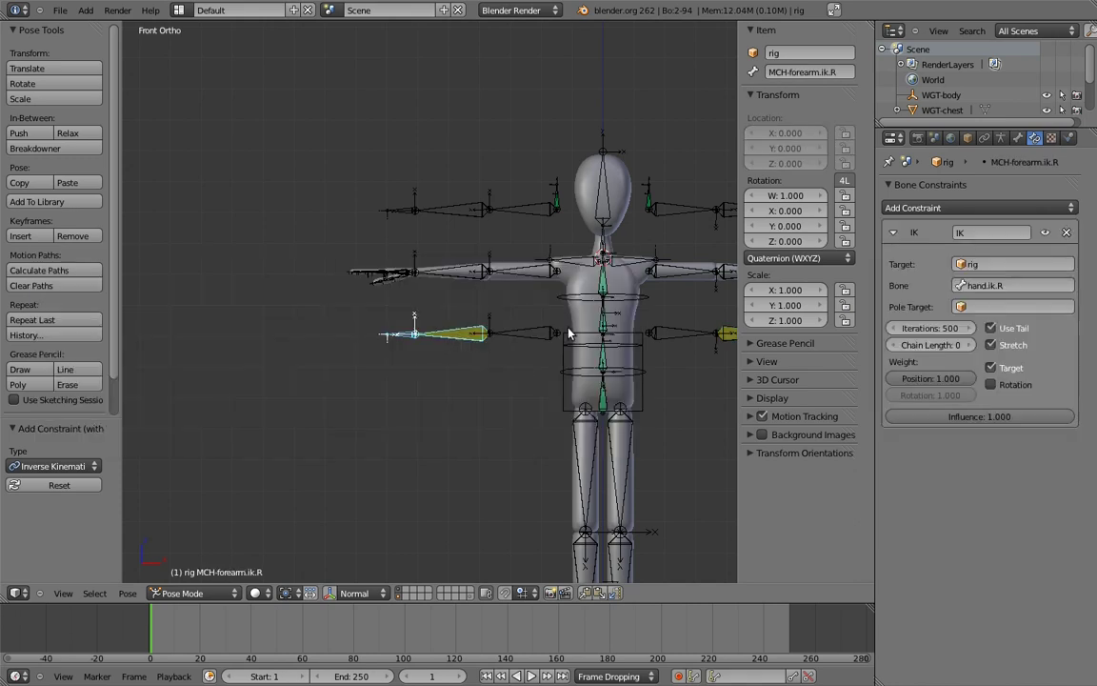
# - Set the IK chain length to 2 on both MCH-forearm.ik bones and lock their Y and Z IK axes
pyautogui.keyDown('shift'); pyautogui.moveTo(704, 290); pyautogui.dragTo(457, 285, button='middle'); pyautogui.keyUp('shift')
pyautogui.scroll(1, 477, 302)
pyautogui.rightClick(529, 339)
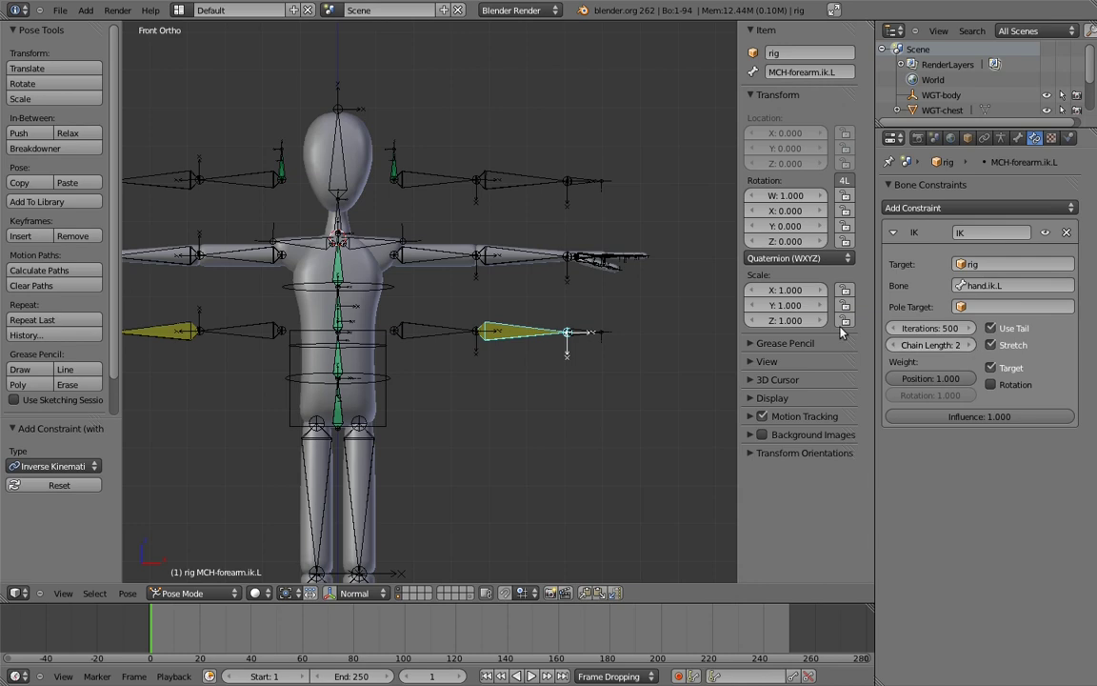
pyautogui.hotkey('shift', 'ctrl', 'm')
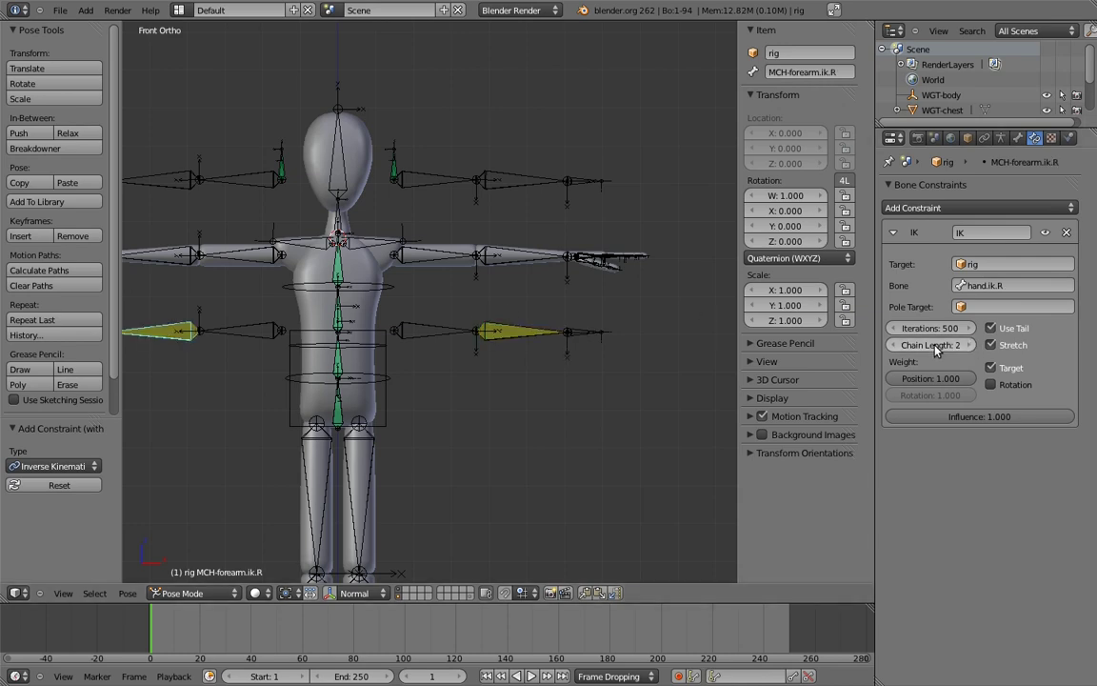
pyautogui.click(1018, 138)
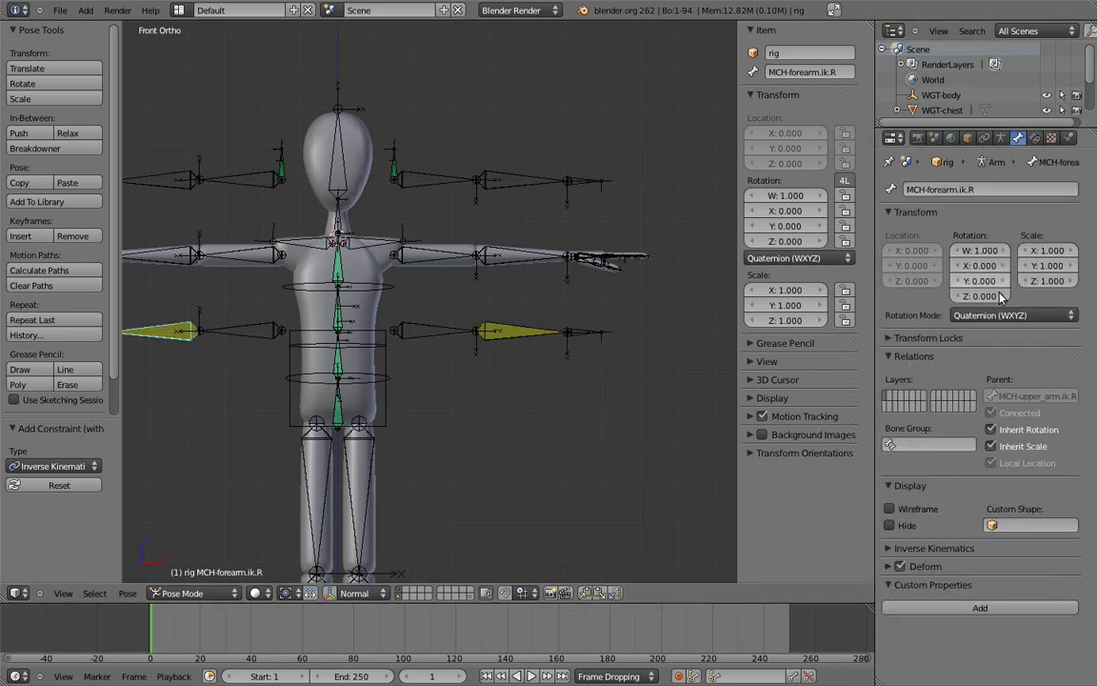
pyautogui.click(895, 548)
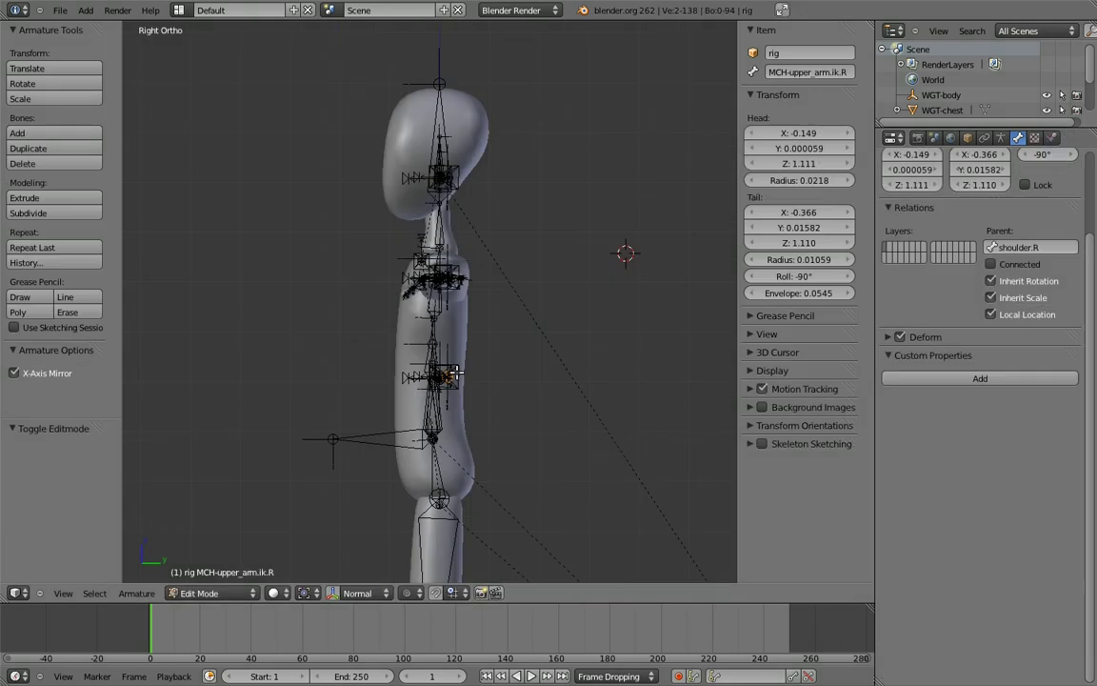
# - Extrude a mirrored bone 0.07 along the global Y axis from the tip of MCH-upper_arm.ik.R
pyautogui.press('g')
pyautogui.press('y')
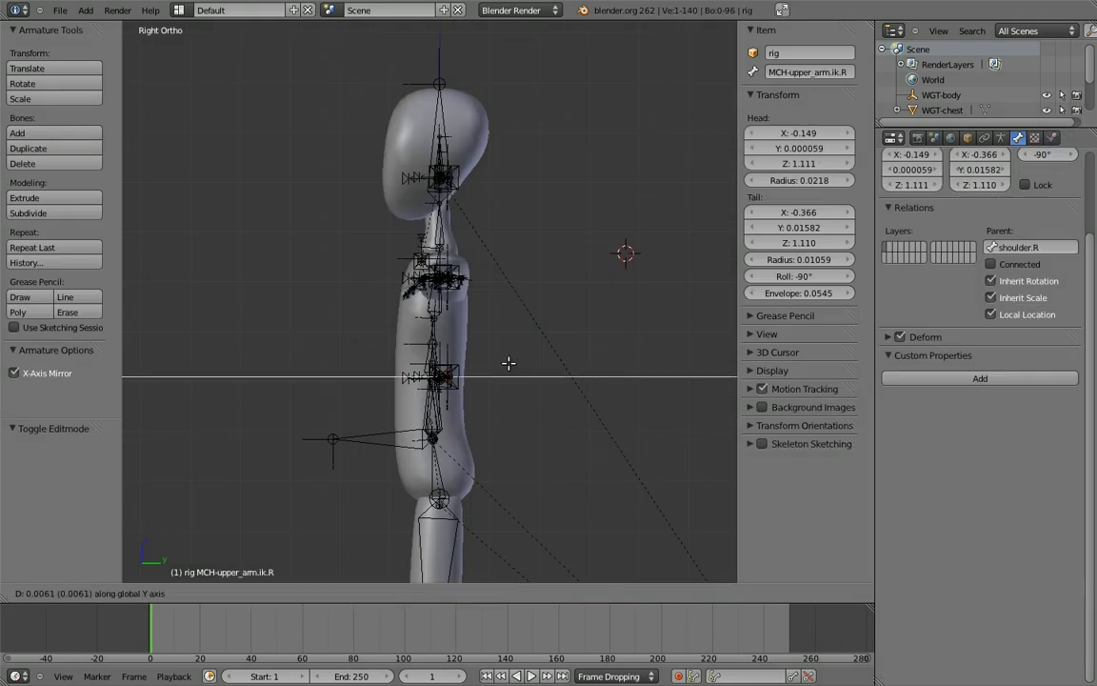
pyautogui.click(541, 365)
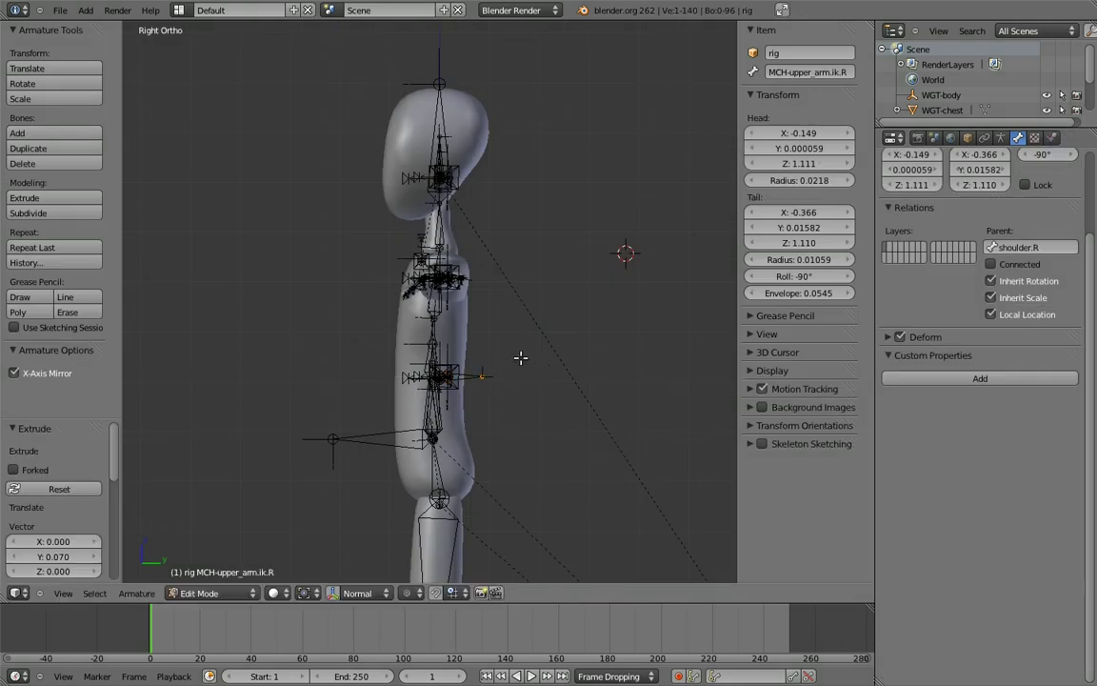
# - Parent both extruded elbow bones to MCH-chest.02 with Keep Offset
pyautogui.keyDown('shift'); pyautogui.moveTo(525, 372); pyautogui.dragTo(543, 460, button='middle'); pyautogui.keyUp('shift')
pyautogui.keyDown('shift'); pyautogui.moveTo(573, 381); pyautogui.dragTo(520, 392, button='middle'); pyautogui.keyUp('shift')
pyautogui.rightClick(519, 392)
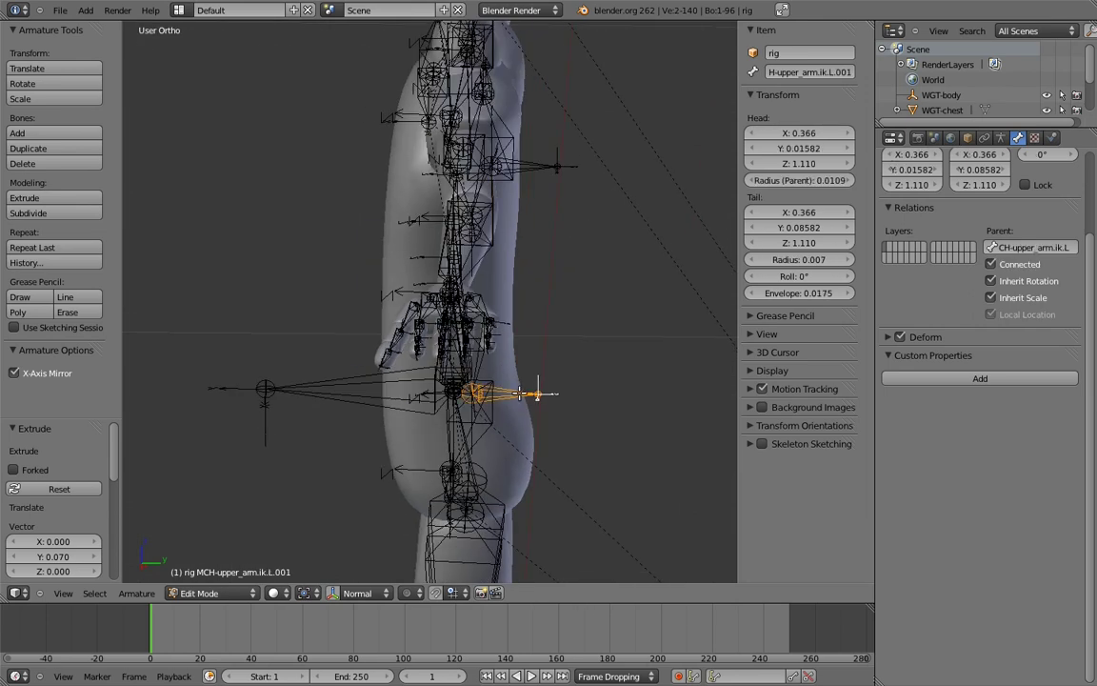
pyautogui.keyDown('shift'); pyautogui.rightClick(532, 174); pyautogui.keyUp('shift')
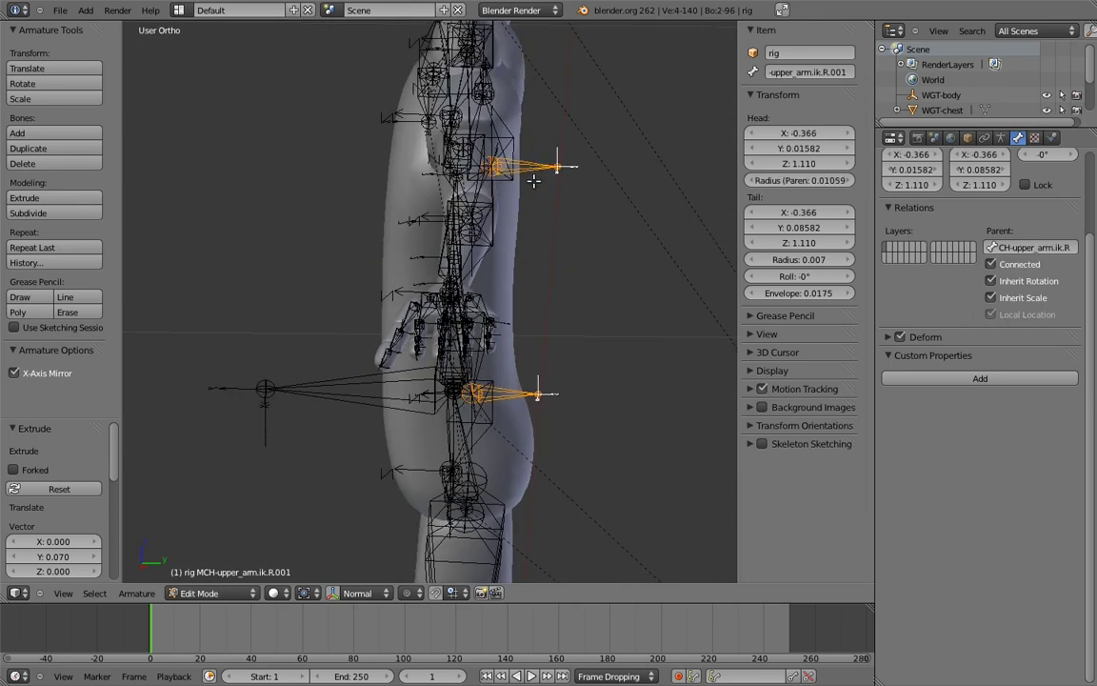
pyautogui.moveTo(549, 336); pyautogui.dragTo(584, 287, button='middle')
pyautogui.keyDown('shift'); pyautogui.rightClick(419, 173); pyautogui.keyUp('shift')
pyautogui.hotkey('ctrl', 'p')
pyautogui.click(421, 175)
pyautogui.moveTo(492, 233); pyautogui.dragTo(552, 232, button='middle')
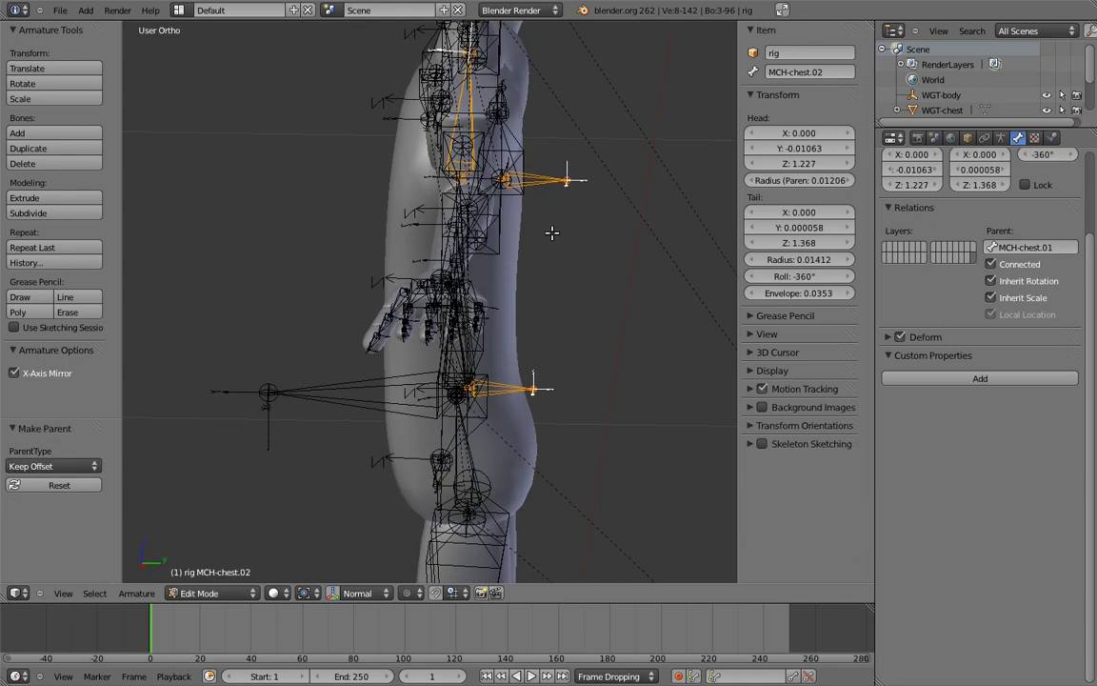
# - Move the two elbow bones 0.28 along the global Y axis, behind the body
pyautogui.rightClick(549, 175)
pyautogui.keyDown('shift'); pyautogui.rightClick(503, 391); pyautogui.keyUp('shift')
pyautogui.moveTo(532, 404); pyautogui.dragTo(532, 346, button='middle')
pyautogui.press('KP_3')
pyautogui.scroll(-2, 538, 335)
pyautogui.press('g')
pyautogui.press('y')
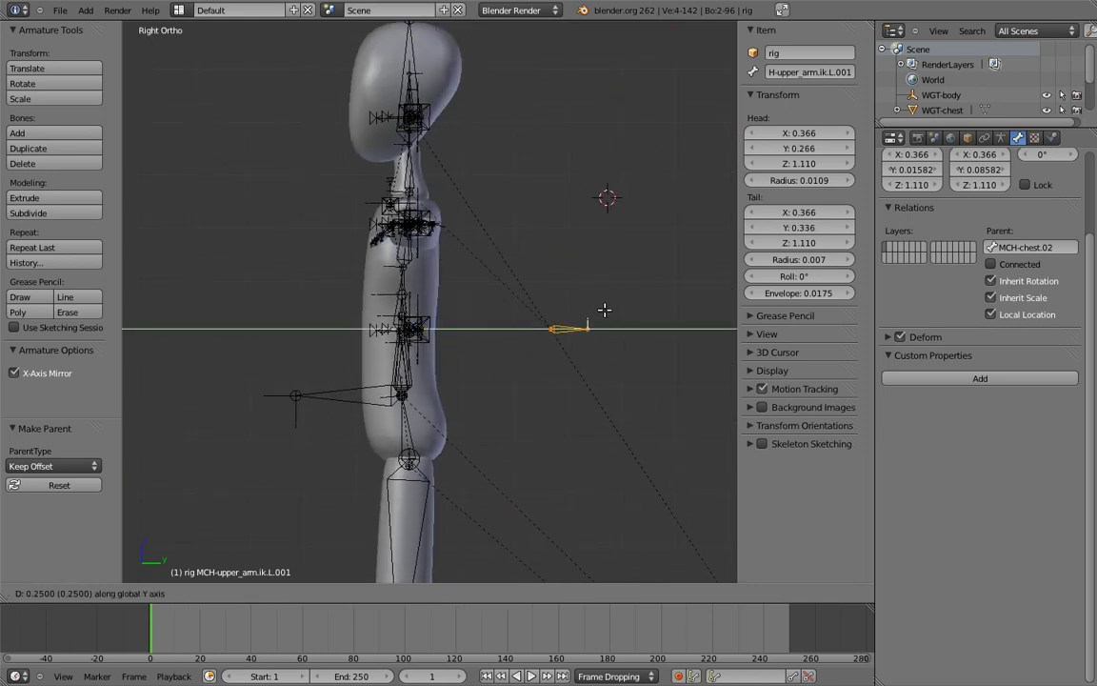
pyautogui.click(617, 320)
# - Rename the left and right elbow bones as elbow_target.L and elbow_target.R
pyautogui.moveTo(571, 318); pyautogui.dragTo(596, 358, button='middle')
pyautogui.rightClick(596, 359)
pyautogui.click(803, 73)
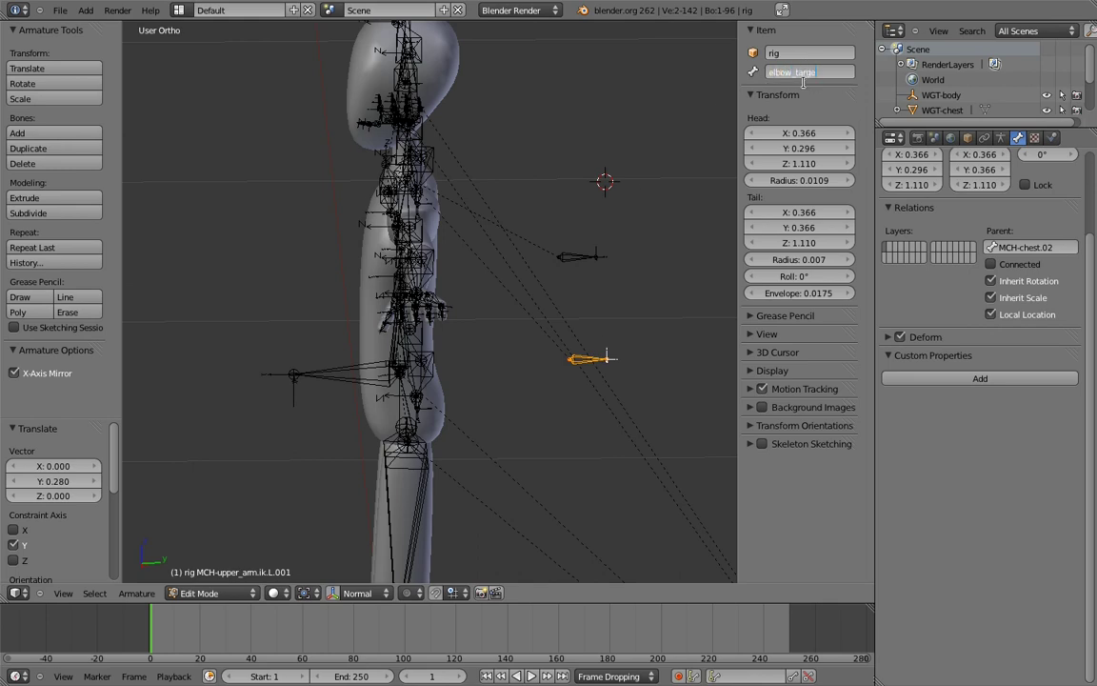
# - Test the IK arm's elbow control by moving elbow_target.R in Pose Mode, then cancel the move
pyautogui.press('g')
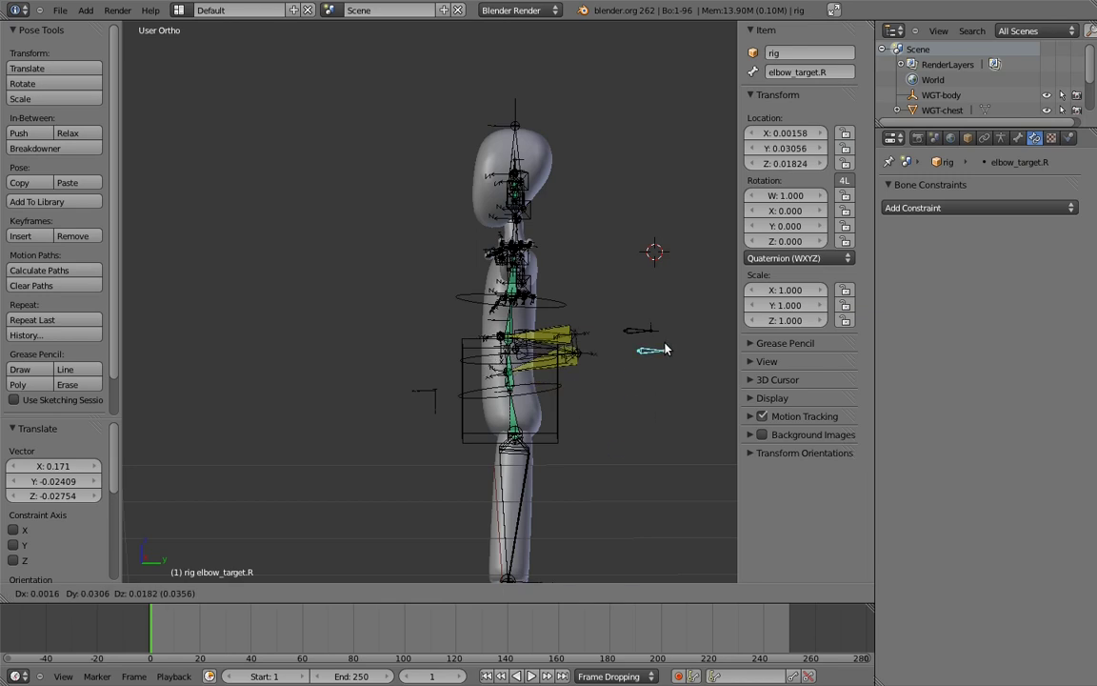
pyautogui.rightClick(665, 349)
pyautogui.moveTo(654, 399); pyautogui.dragTo(648, 387, button='middle')
pyautogui.press('a')
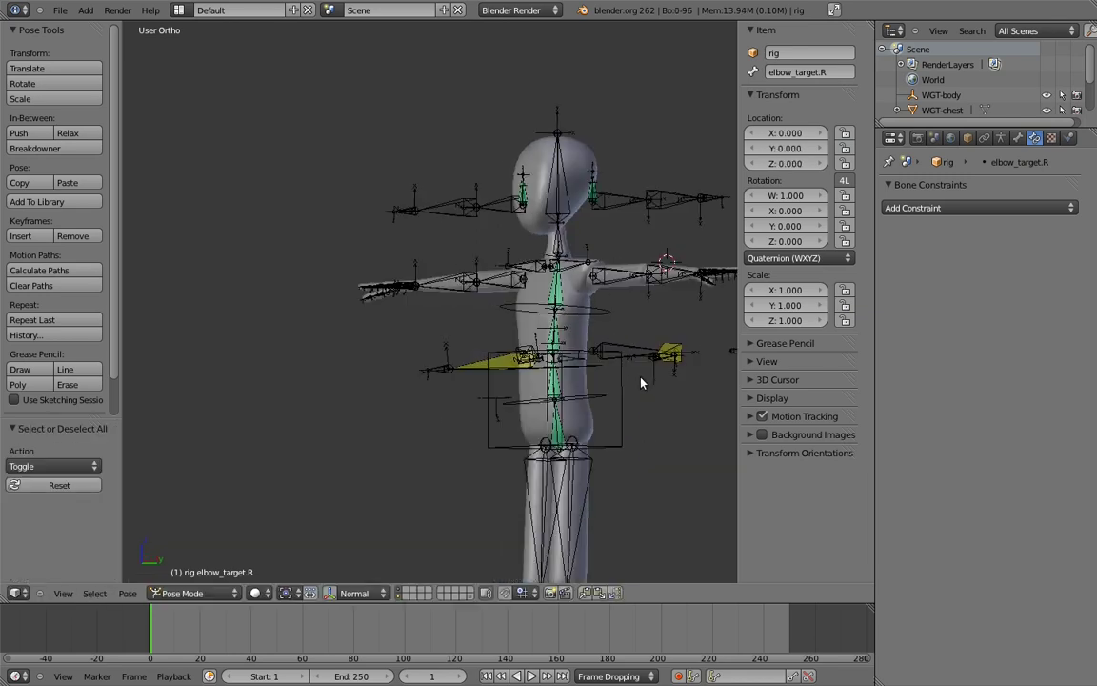
# - Turn off Local Location for hand.ik.L and hand.ik.R
pyautogui.press('KP_1')
pyautogui.keyDown('shift'); pyautogui.moveTo(622, 313); pyautogui.dragTo(587, 362, button='middle'); pyautogui.keyUp('shift')
pyautogui.press('a')
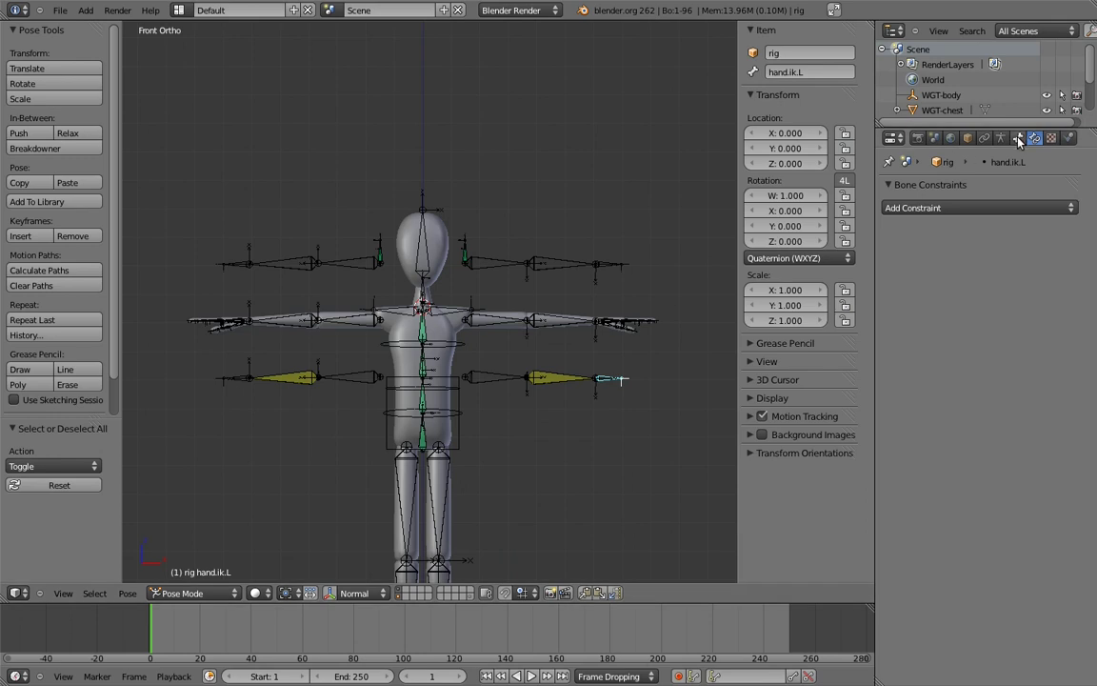
pyautogui.click(1018, 138)
pyautogui.click(990, 367)
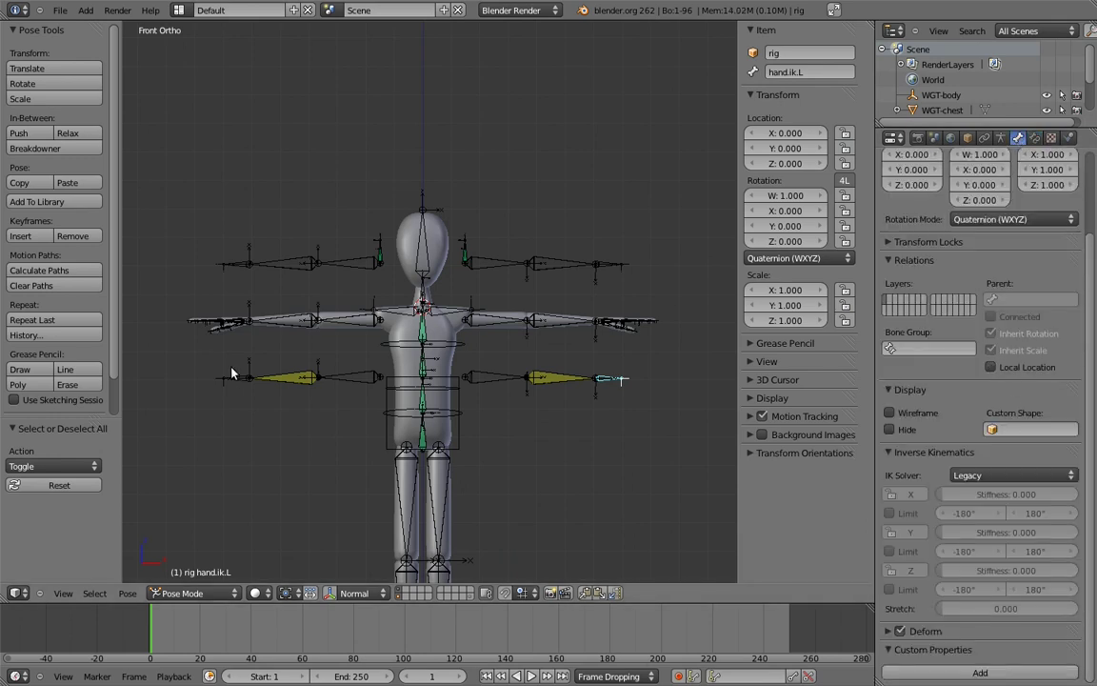
pyautogui.rightClick(230, 381)
pyautogui.click(990, 366)
# - Turn off Local Location for elbow_target.L and elbow_target.R
pyautogui.moveTo(597, 301); pyautogui.dragTo(571, 338, button='middle')
pyautogui.rightClick(592, 346)
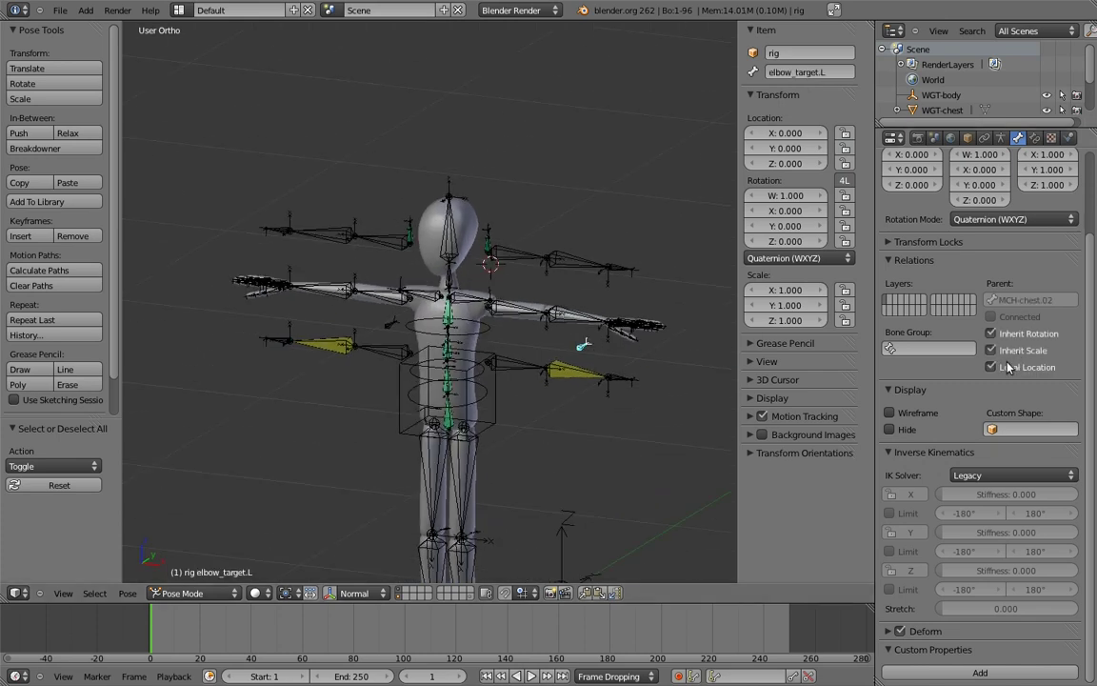
pyautogui.rightClick(389, 327)
pyautogui.click(991, 367)
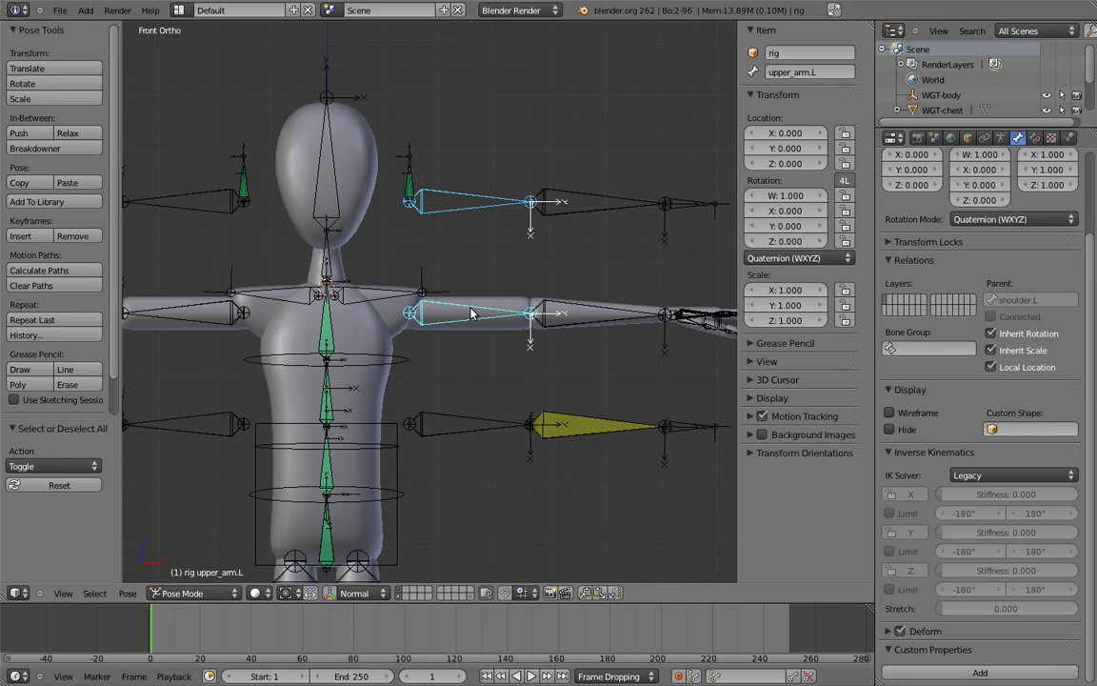
# - Add Copy Rotation constraints to upper_arm.L and forearm.L, each targeting its matching FK bone
pyautogui.hotkey('shift', 'ctrl', 'c')
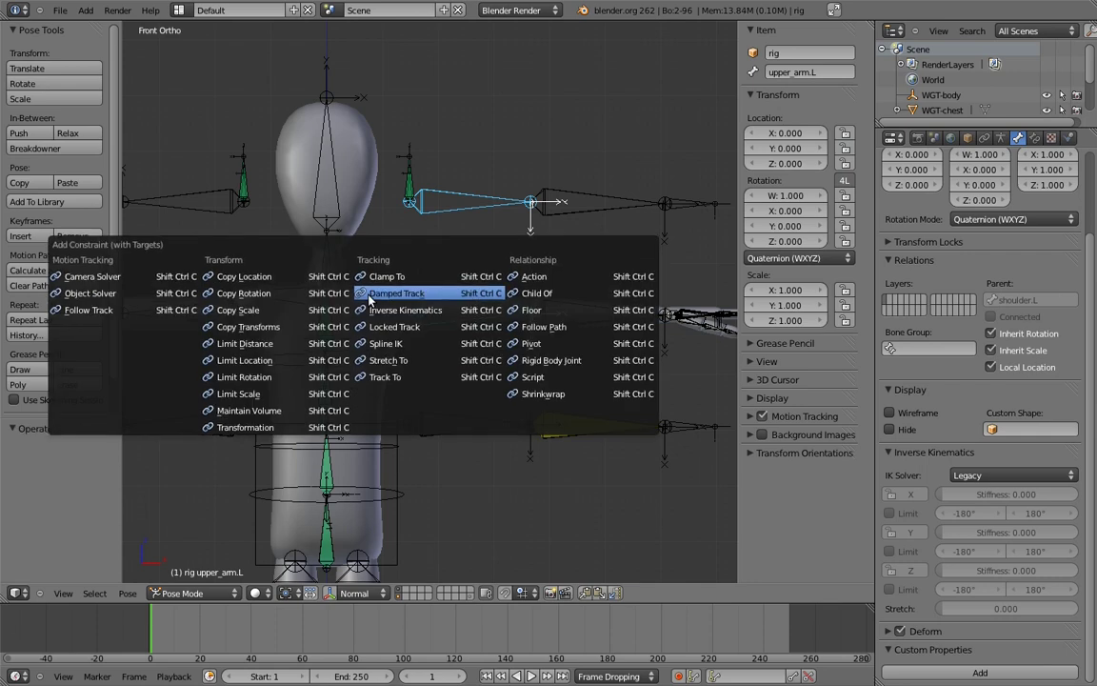
pyautogui.click(238, 268)
pyautogui.rightClick(553, 202)
pyautogui.keyDown('shift'); pyautogui.rightClick(587, 302); pyautogui.keyUp('shift')
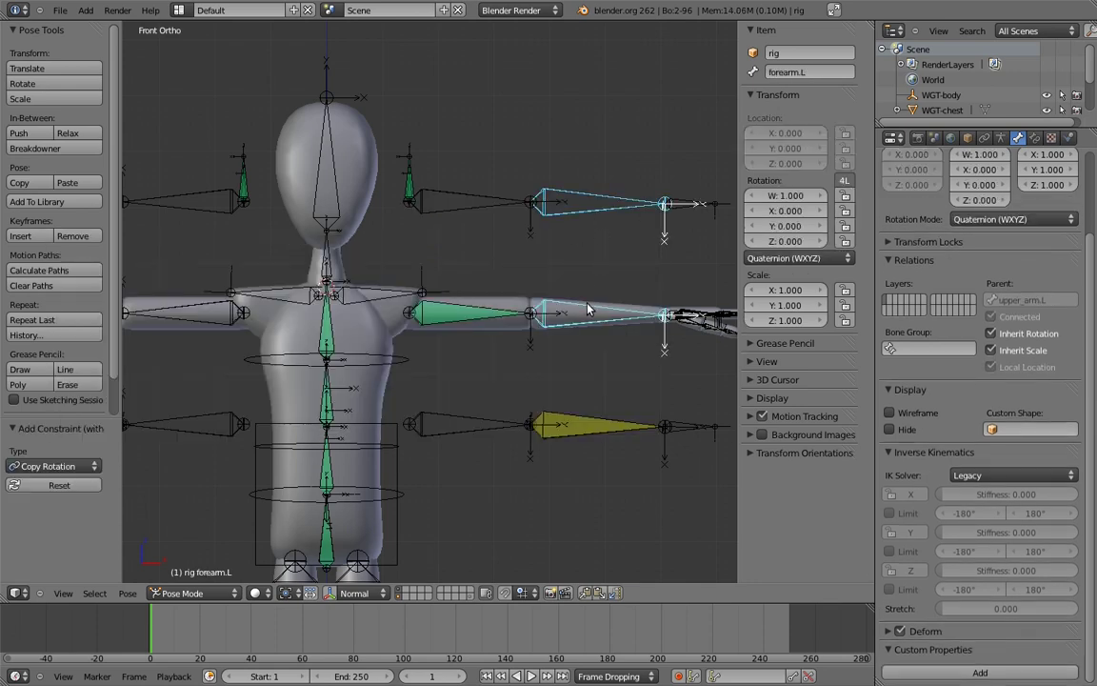
# - Add a Copy Rotation constraint to hand.L with the left FK hand bone as its target
pyautogui.keyDown('shift'); pyautogui.moveTo(689, 260); pyautogui.dragTo(442, 464, button='middle'); pyautogui.keyUp('shift')
pyautogui.rightClick(498, 237)
pyautogui.keyDown('shift'); pyautogui.rightClick(482, 337); pyautogui.keyUp('shift')
pyautogui.scroll(5, 511, 273)
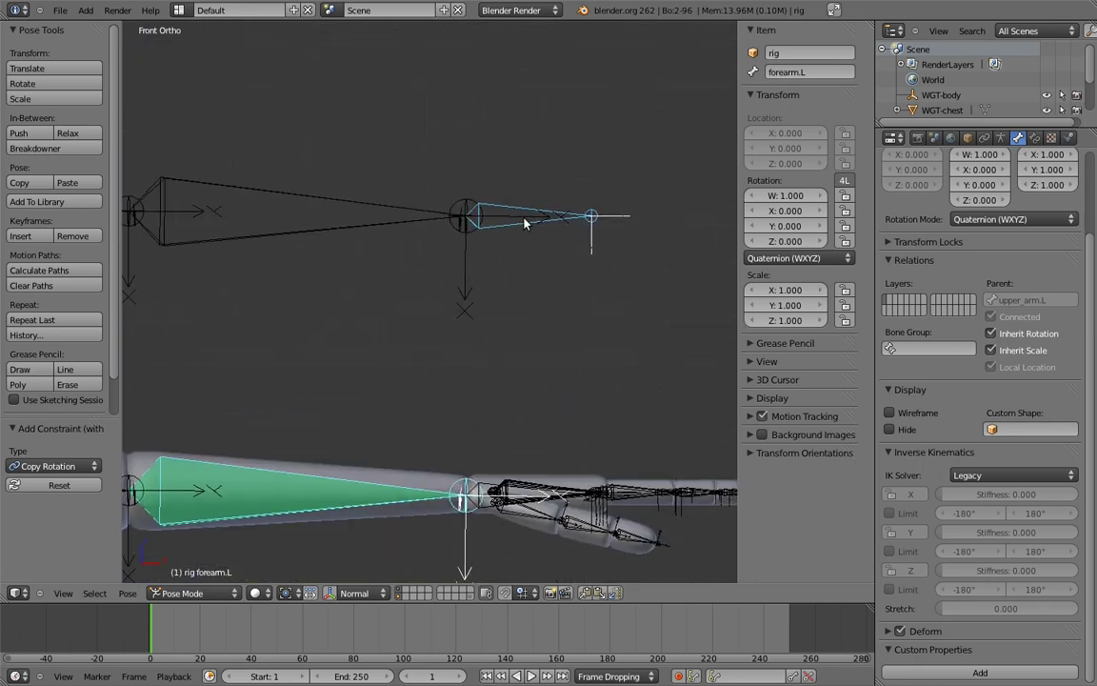
pyautogui.rightClick(486, 487)
pyautogui.hotkey('ctrl', 'shift', 'c')
pyautogui.click(484, 480)
# - Add a Copy Rotation constraint to upper_arm.L with MCH-upper_arm.ik.L as its target
pyautogui.keyDown('shift'); pyautogui.moveTo(416, 445); pyautogui.dragTo(575, 271, button='middle'); pyautogui.keyUp('shift')
pyautogui.scroll(-4, 490, 298)
pyautogui.rightClick(406, 425)
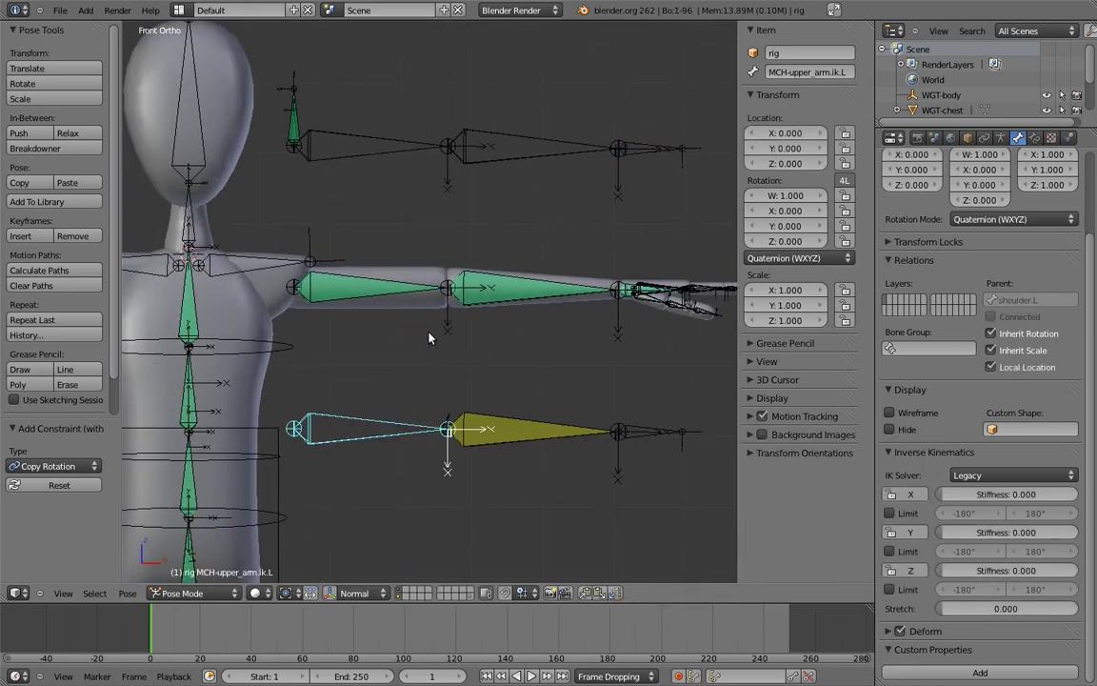
pyautogui.hotkey('ctrl', 'shift', 'c')
pyautogui.press('Escape')
# - Add a Copy Rotation constraint to forearm.L with MCH-forearm.ik.L as its target
pyautogui.rightClick(502, 433)
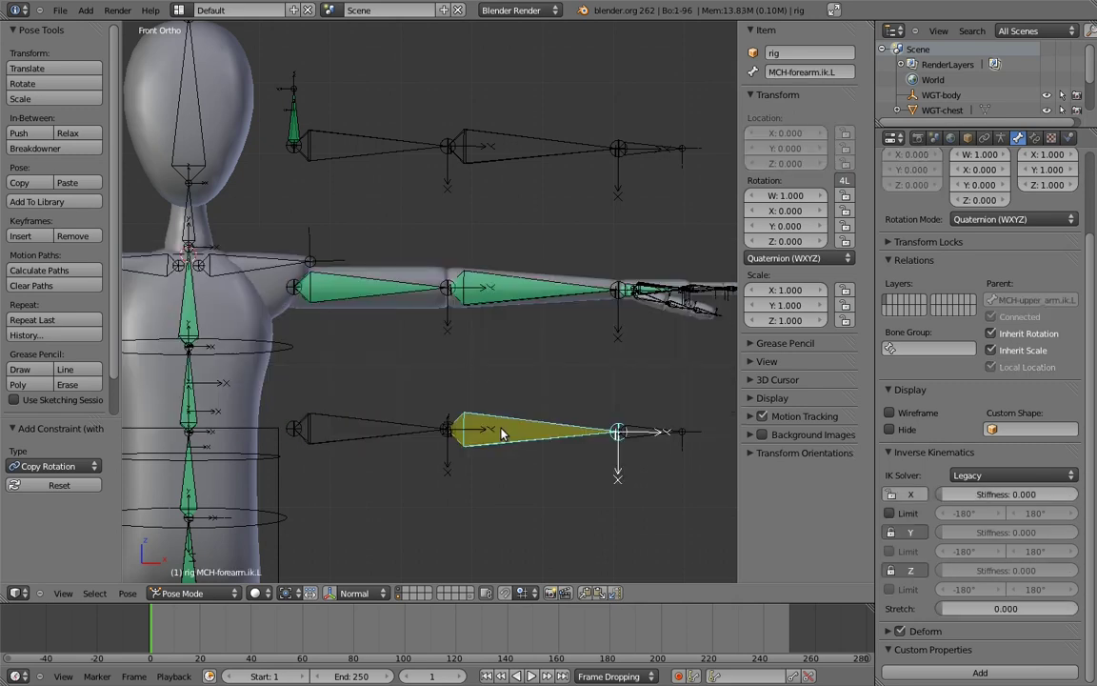
pyautogui.keyDown('shift'); pyautogui.rightClick(511, 291); pyautogui.keyUp('shift')
pyautogui.hotkey('ctrl', 'shift', 'c')
pyautogui.click(516, 291)
# - Add a Copy Rotation constraint to hand.L with hand.ik.L as its target
pyautogui.keyDown('shift'); pyautogui.moveTo(607, 301); pyautogui.dragTo(483, 458, button='middle'); pyautogui.keyUp('shift')
pyautogui.rightClick(517, 423)
pyautogui.scroll(4, 495, 304)
pyautogui.scroll(1, 483, 458)
pyautogui.keyDown('shift'); pyautogui.rightClick(527, 467); pyautogui.keyUp('shift')
pyautogui.hotkey('ctrl', 'shift', 'c')
pyautogui.click(523, 466)
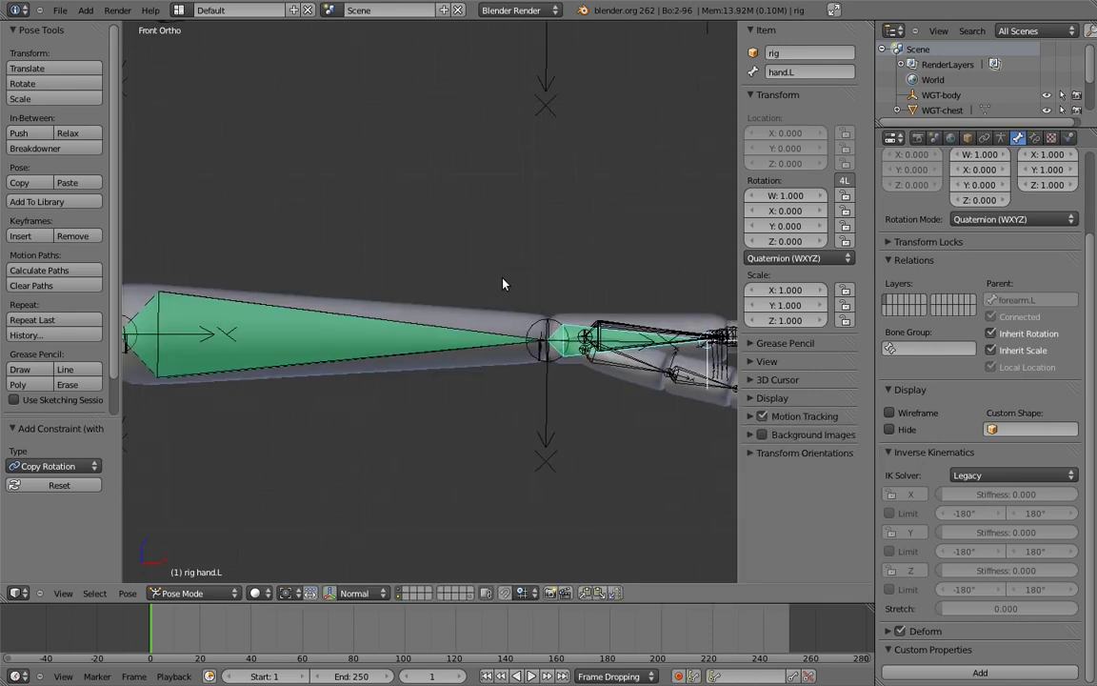
# - Add a custom property named fk_ik to hand.ik.L
pyautogui.scroll(-6, 504, 343)
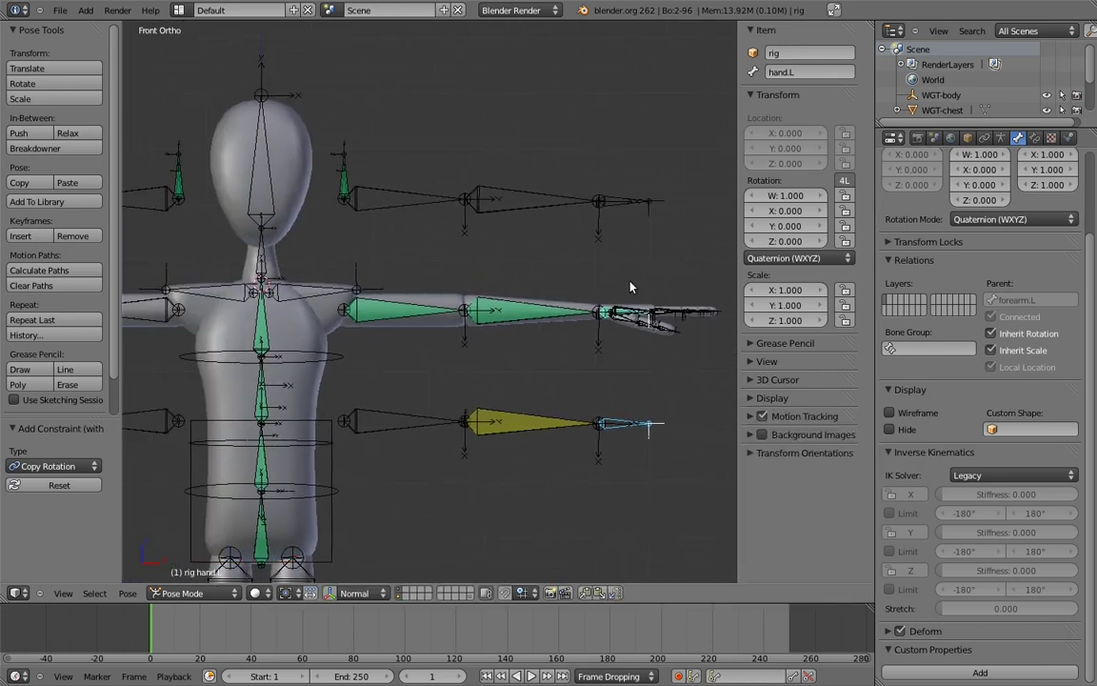
pyautogui.keyDown('shift'); pyautogui.moveTo(533, 341); pyautogui.dragTo(541, 341, button='middle'); pyautogui.keyUp('shift')
pyautogui.rightClick(643, 431)
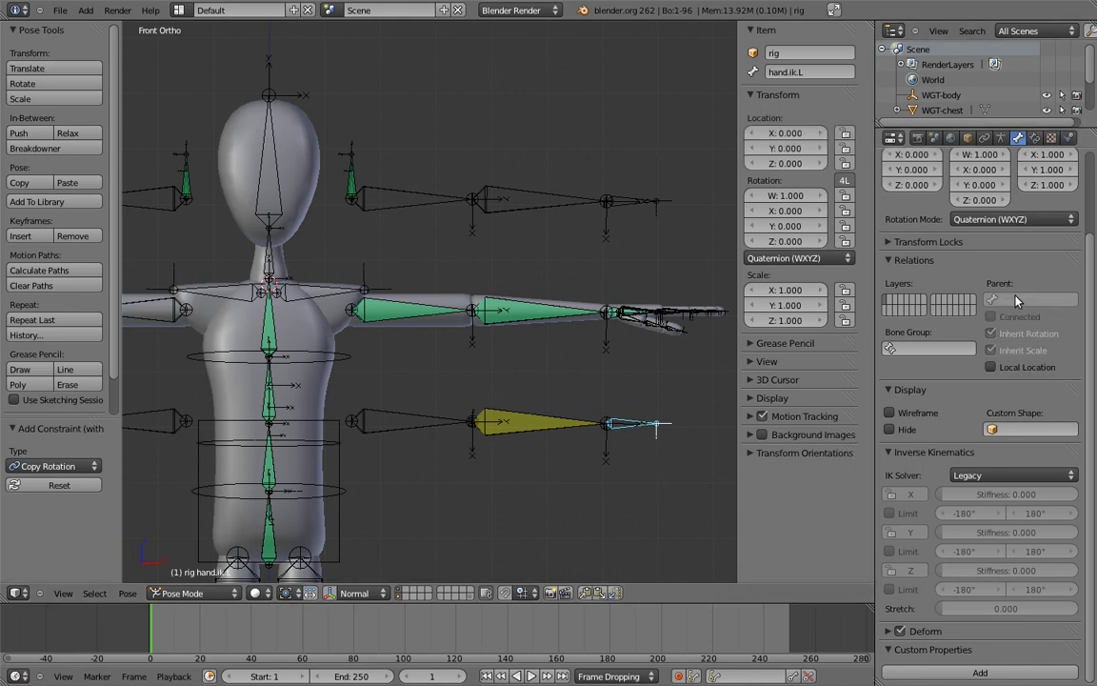
pyautogui.scroll(-1, 1066, 571)
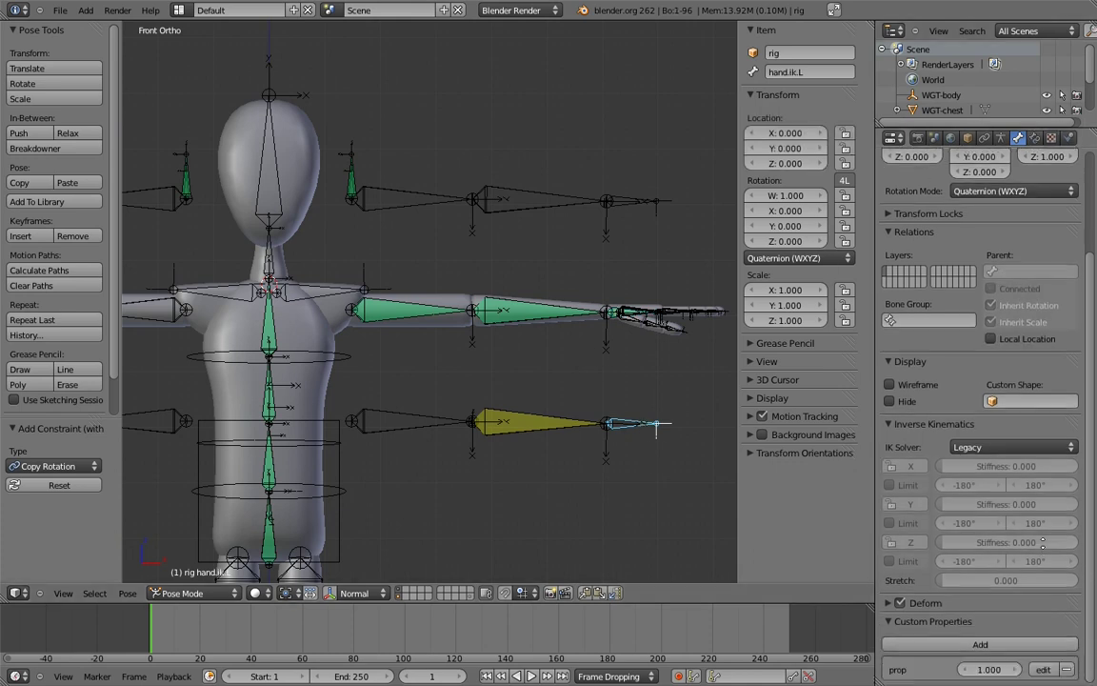
pyautogui.click(933, 423)
pyautogui.click(980, 483)
pyautogui.click(1050, 511)
pyautogui.click(1025, 527)
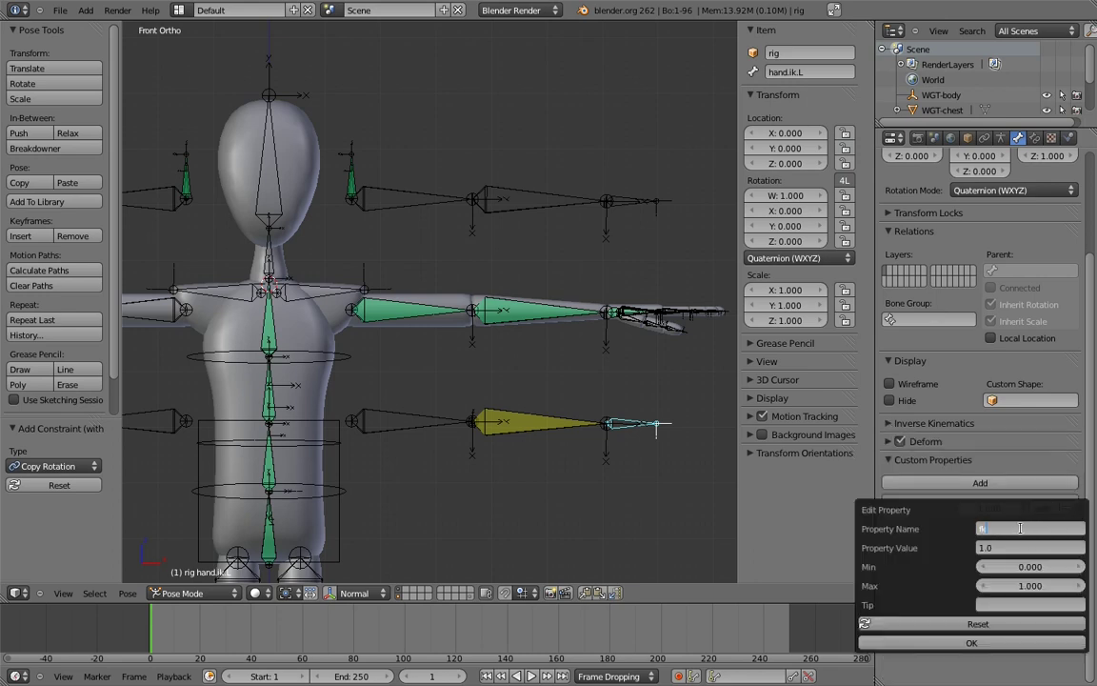
pyautogui.write('fk_ik')
pyautogui.press('Return')
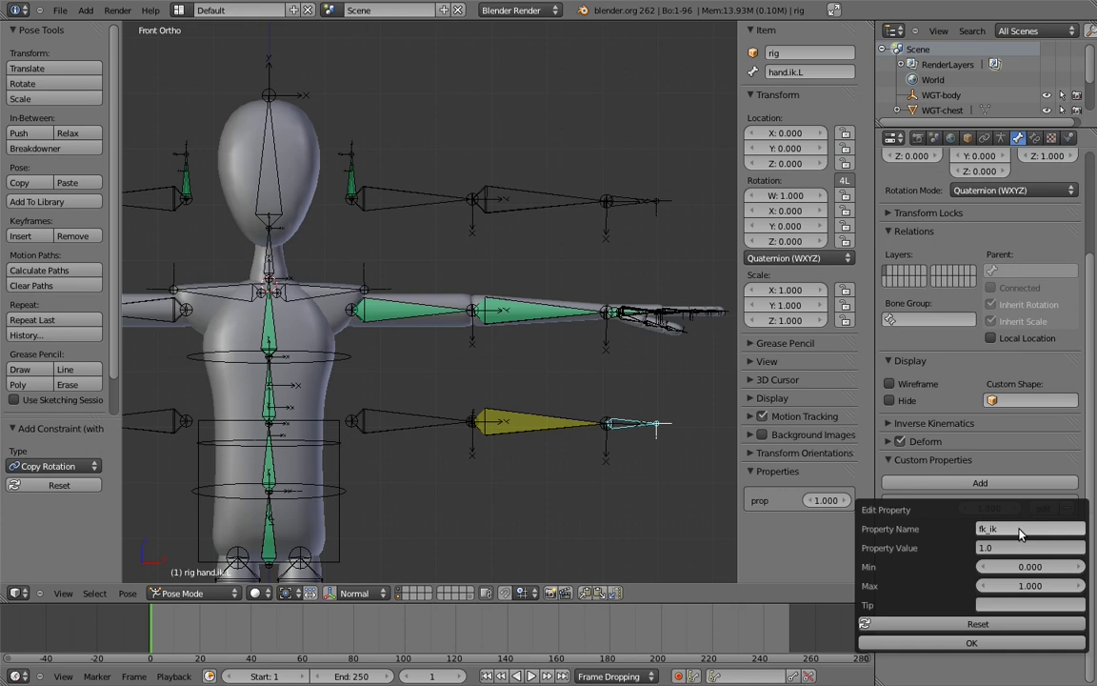
pyautogui.click(971, 643)
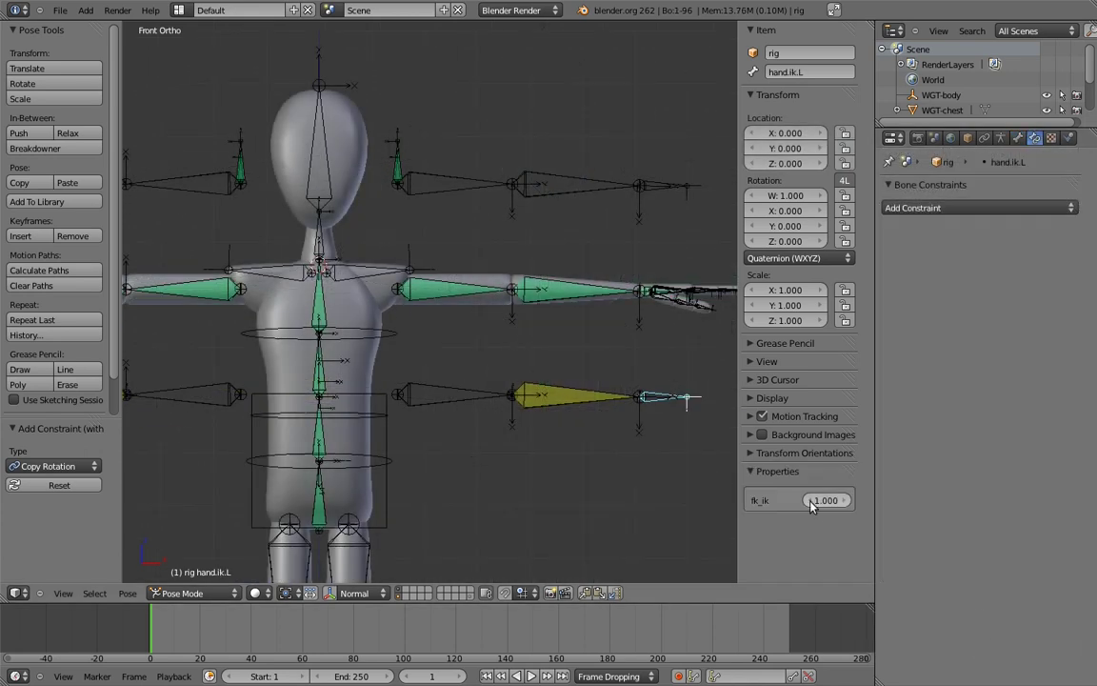
# - Copy the data path of hand.ik.L's fk_ik property and add a driver to the influence of upper_arm.L's IK constraint
pyautogui.rightClick(811, 500)
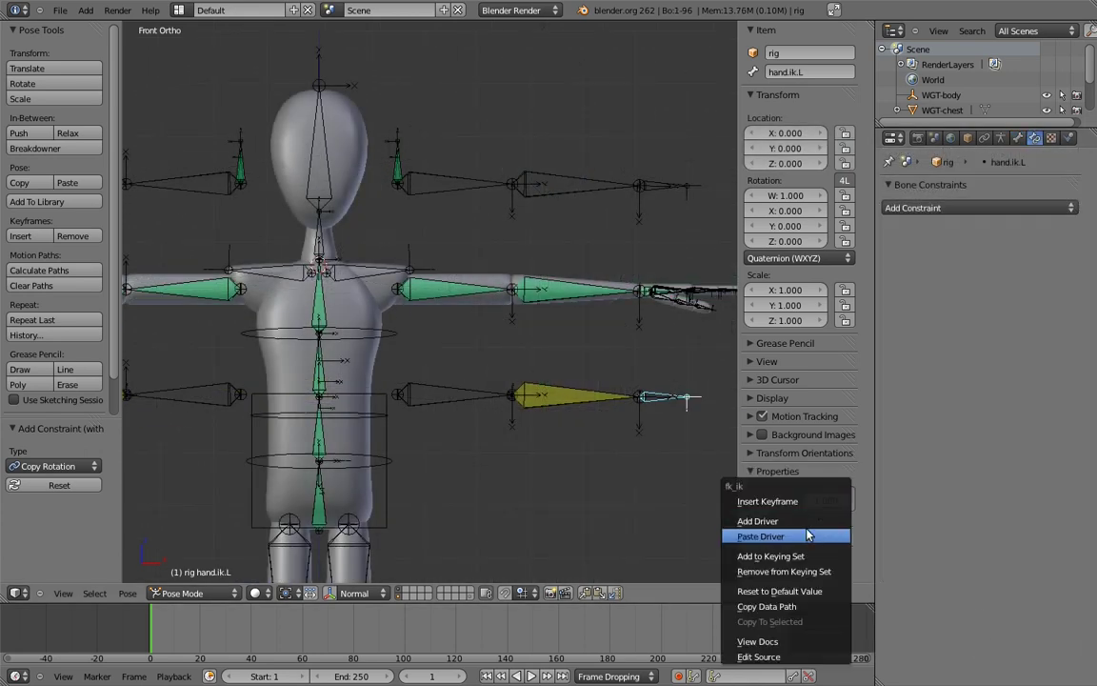
pyautogui.click(767, 606)
pyautogui.rightClick(448, 288)
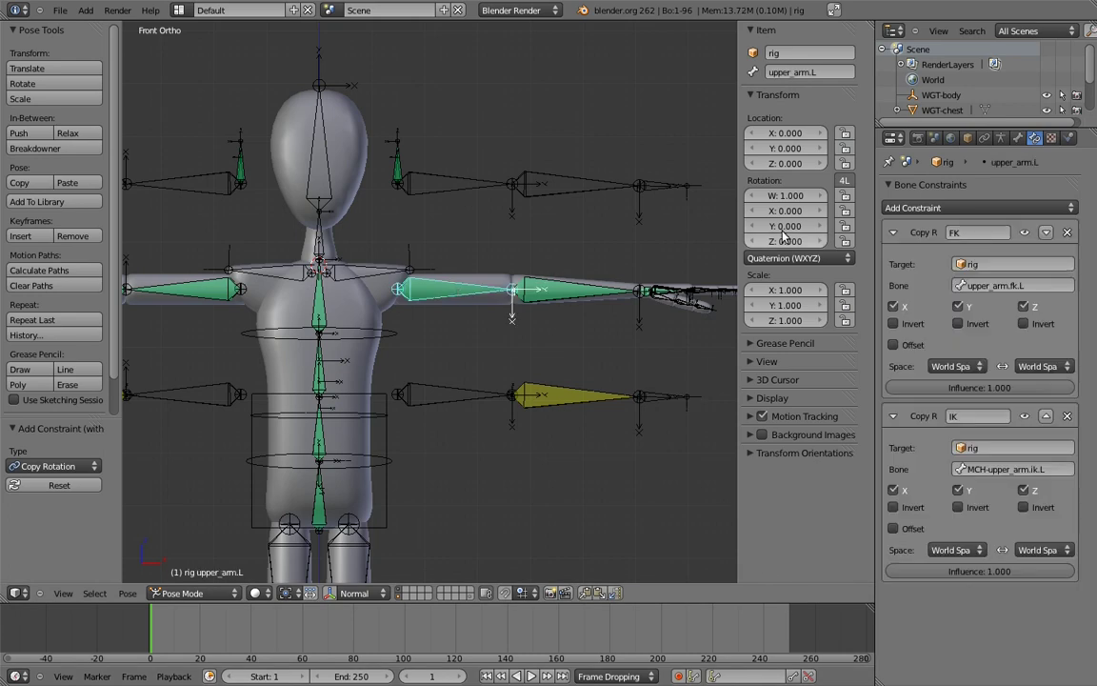
pyautogui.rightClick(937, 570)
pyautogui.click(972, 535)
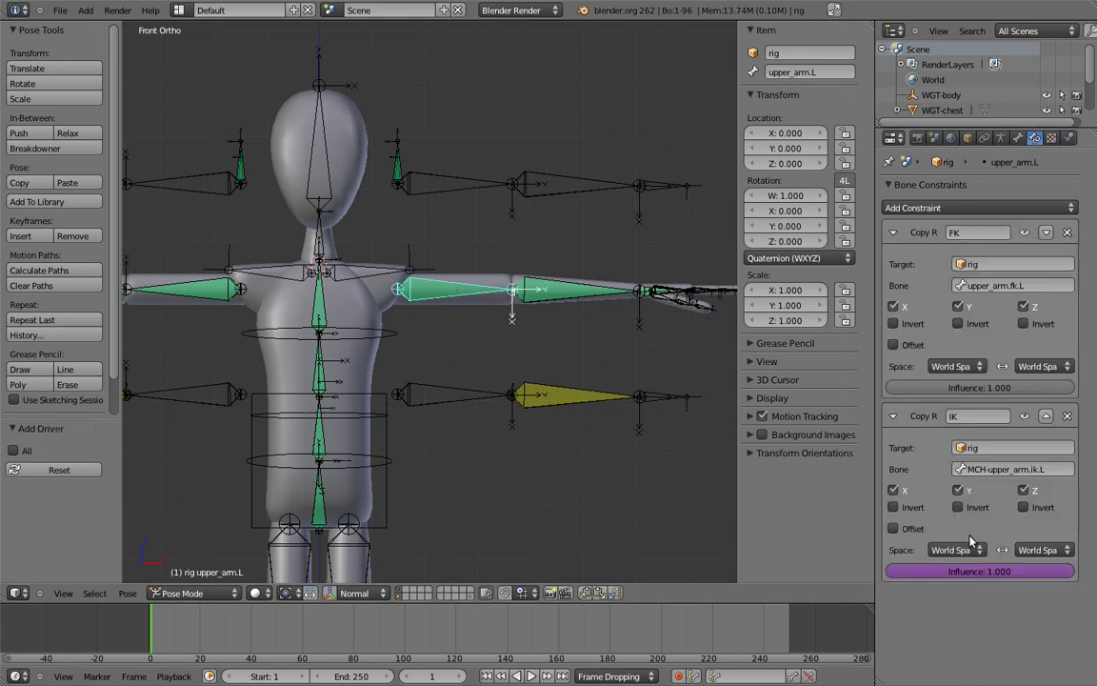
# - Split the 3D view, switch the new area to the Graph Editor's Drivers mode, and show the settings of upper_arm.L's IK influence driver
pyautogui.moveTo(870, 25); pyautogui.dragTo(415, 94)
pyautogui.click(16, 594)
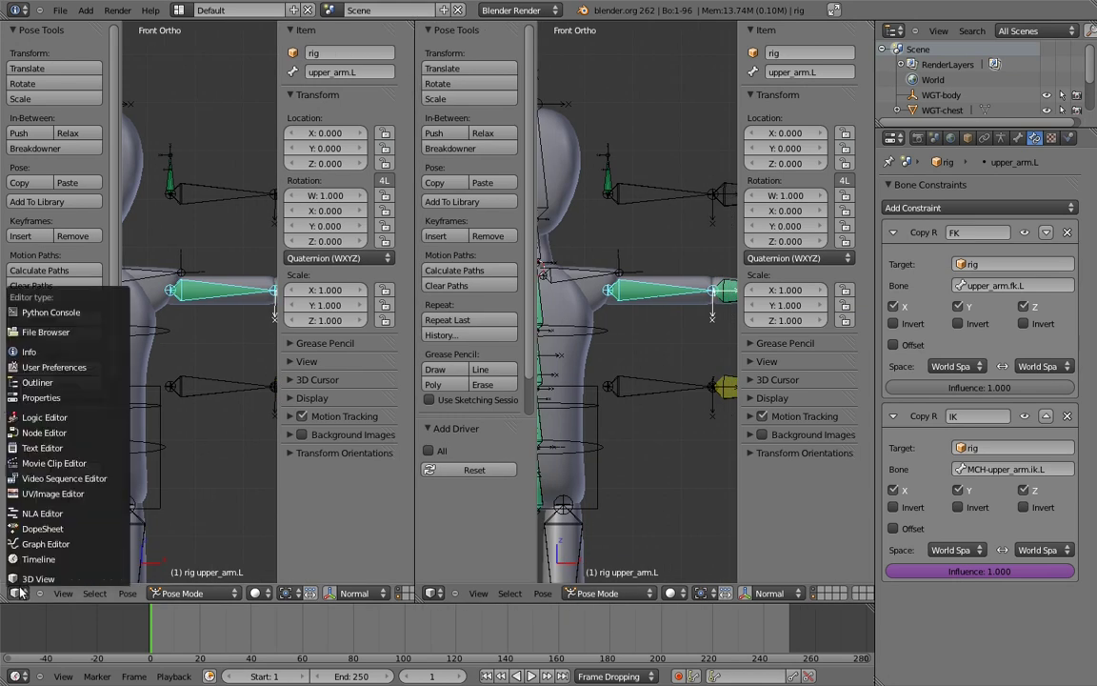
pyautogui.click(43, 494)
pyautogui.click(265, 593)
pyautogui.click(253, 564)
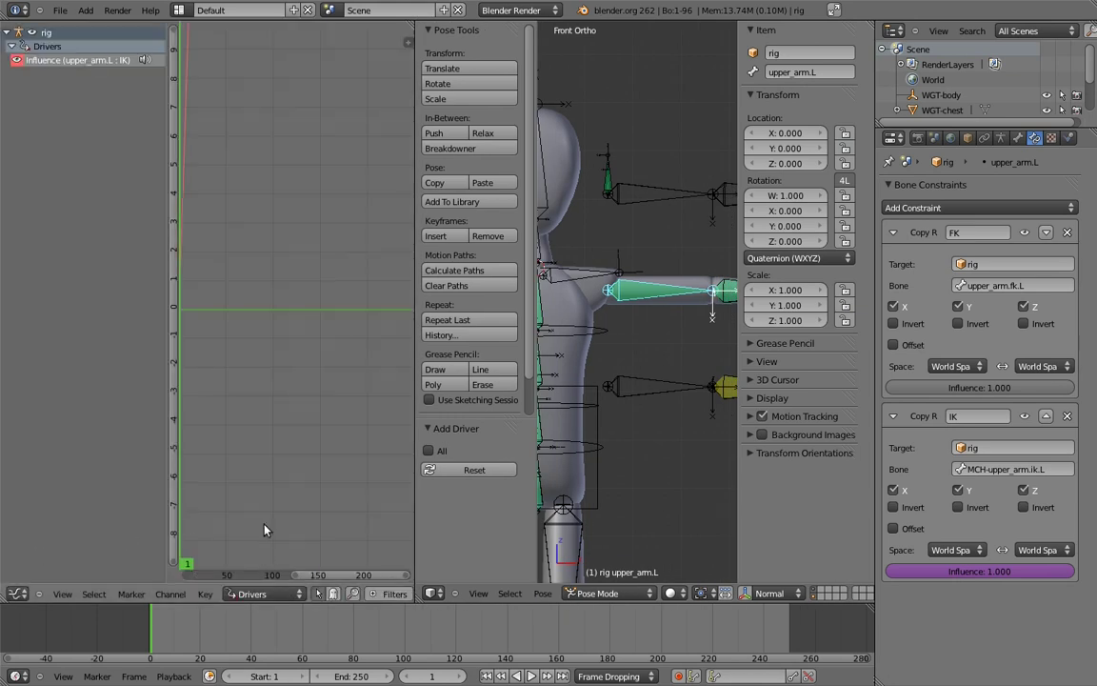
pyautogui.click(82, 62)
pyautogui.press('n')
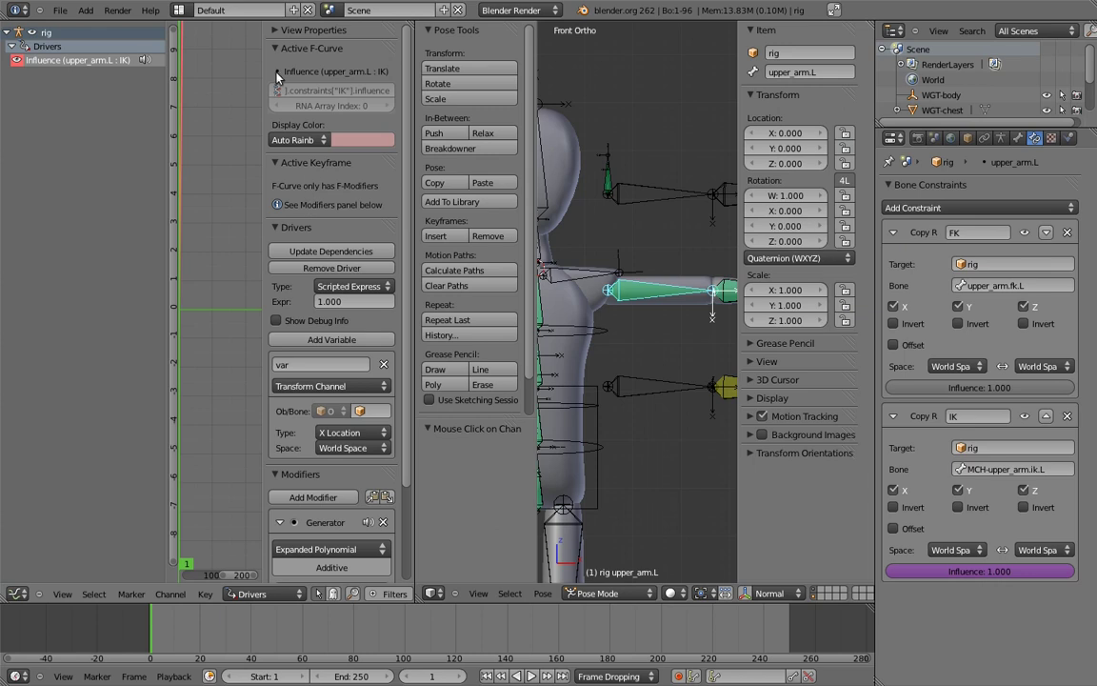
# - Set the IK influence driver to Sum Values, with a Single Property variable reading hand.ik.L's fk_ik path from the rig object
pyautogui.click(277, 50)
pyautogui.click(279, 67)
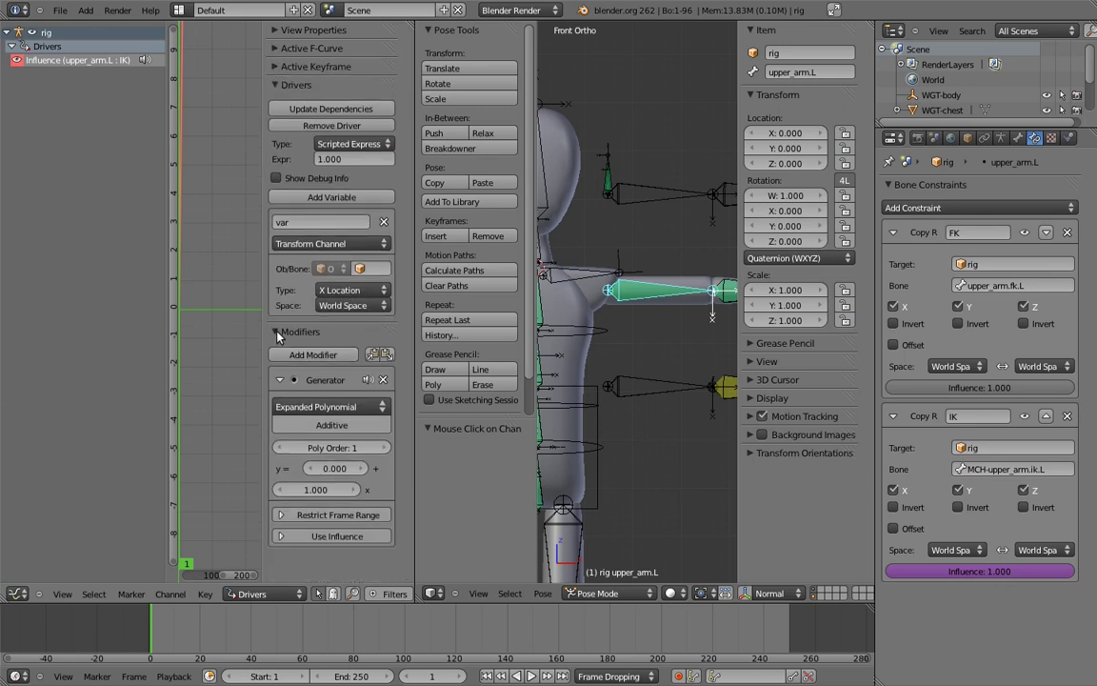
pyautogui.click(276, 332)
pyautogui.click(276, 244)
pyautogui.click(353, 229)
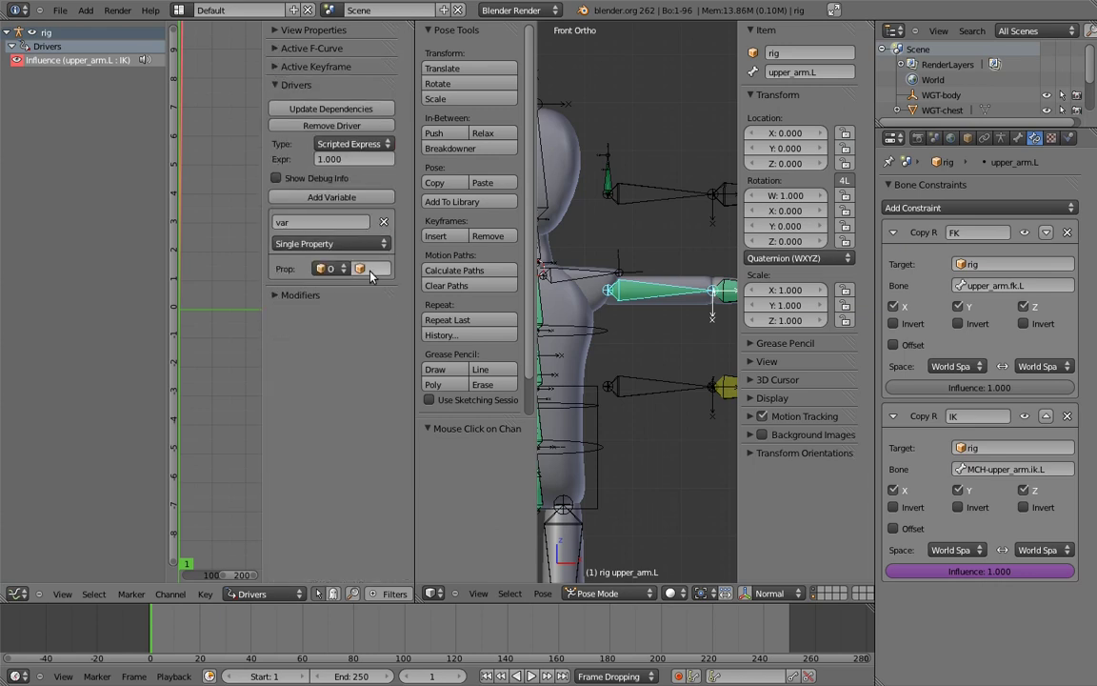
pyautogui.click(378, 272)
pyautogui.click(367, 377)
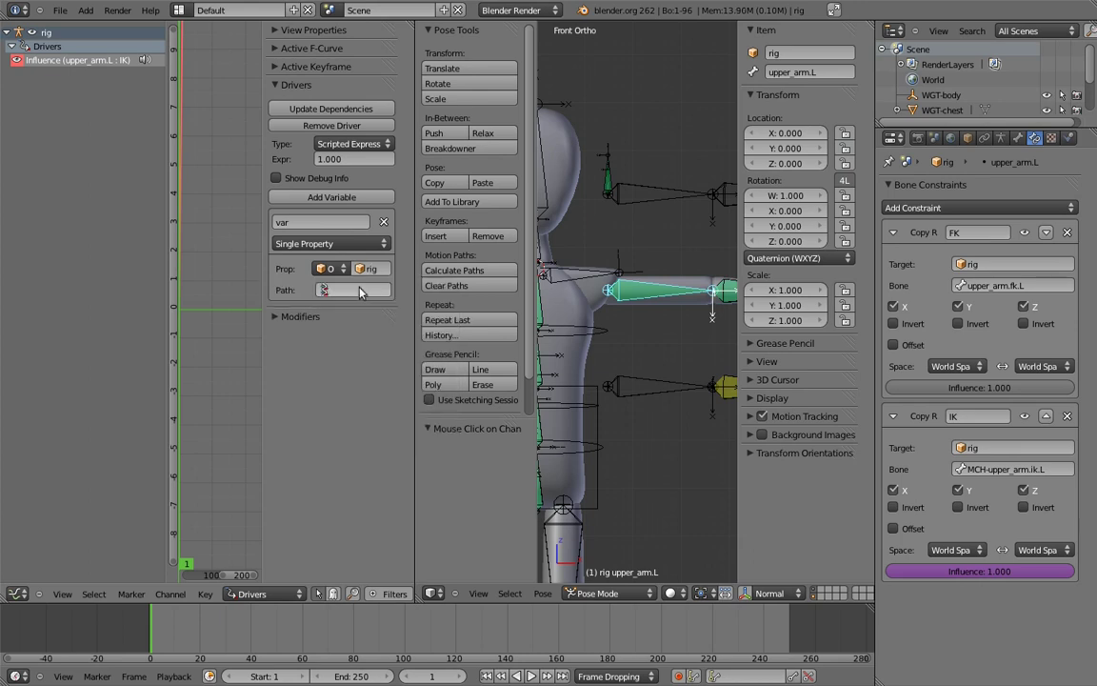
pyautogui.click(362, 142)
pyautogui.click(348, 113)
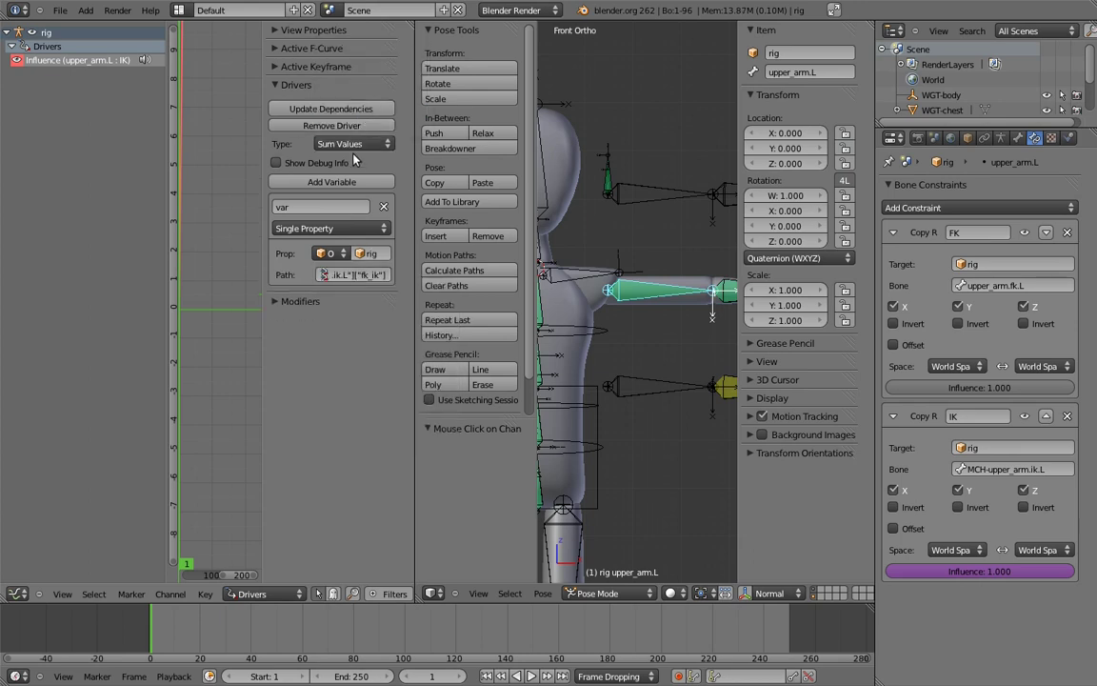
# - Pull hand.ik.L inward and down to bend the arm by about -0.223 in X and -0.196 in Z, and set its fk_ik to 0
pyautogui.keyDown('shift'); pyautogui.moveTo(687, 250); pyautogui.dragTo(631, 235, button='middle'); pyautogui.keyUp('shift')
pyautogui.keyDown('shift'); pyautogui.moveTo(646, 375); pyautogui.dragTo(618, 389, button='middle'); pyautogui.keyUp('shift')
pyautogui.rightClick(717, 388)
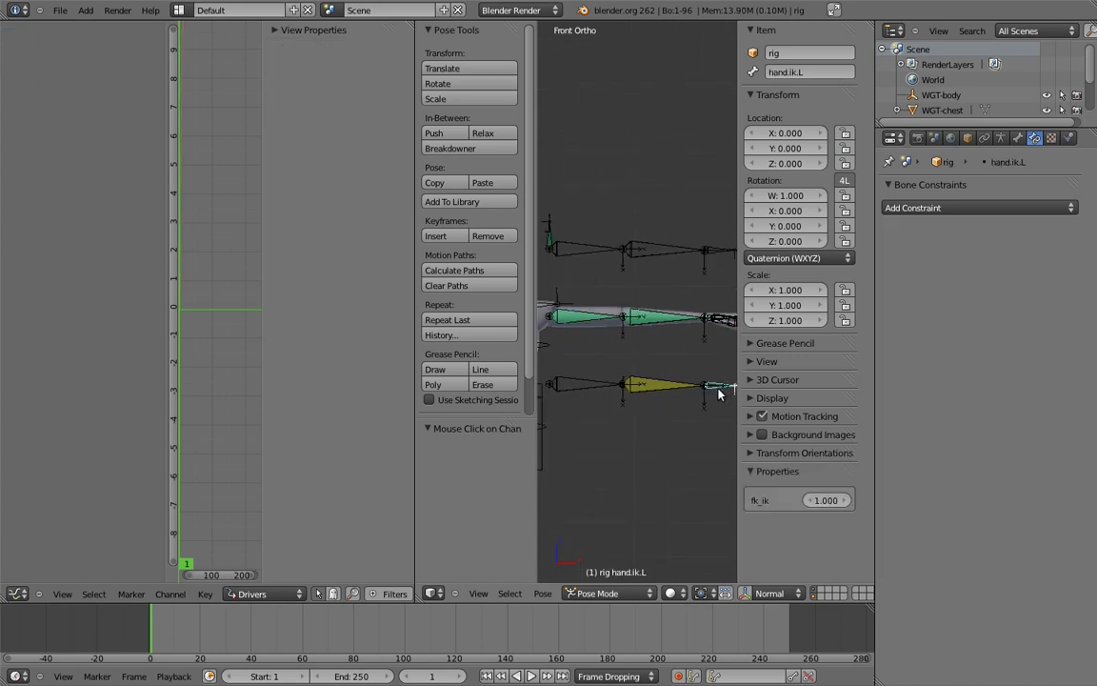
pyautogui.press('g')
pyautogui.click(632, 456)
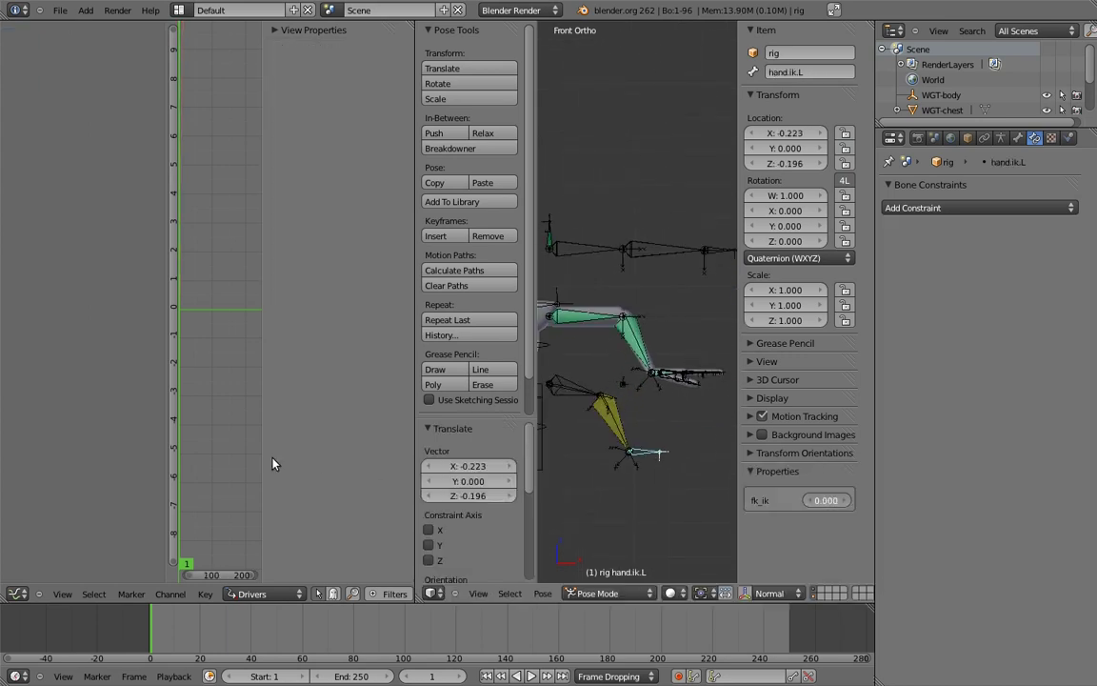
pyautogui.moveTo(825, 500); pyautogui.dragTo(357, 493)
# - Copy the driver from upper_arm.L's IK constraint influence and paste it onto forearm.L's IK constraint influence
pyautogui.rightClick(581, 316)
pyautogui.rightClick(932, 571)
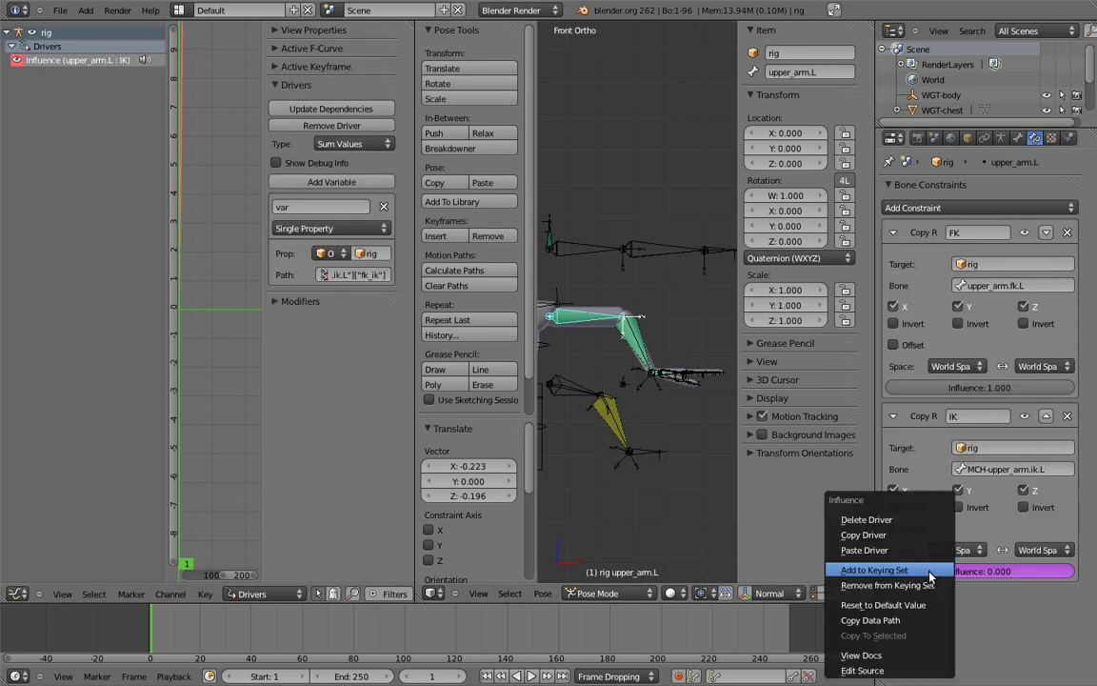
pyautogui.click(847, 496)
pyautogui.rightClick(640, 343)
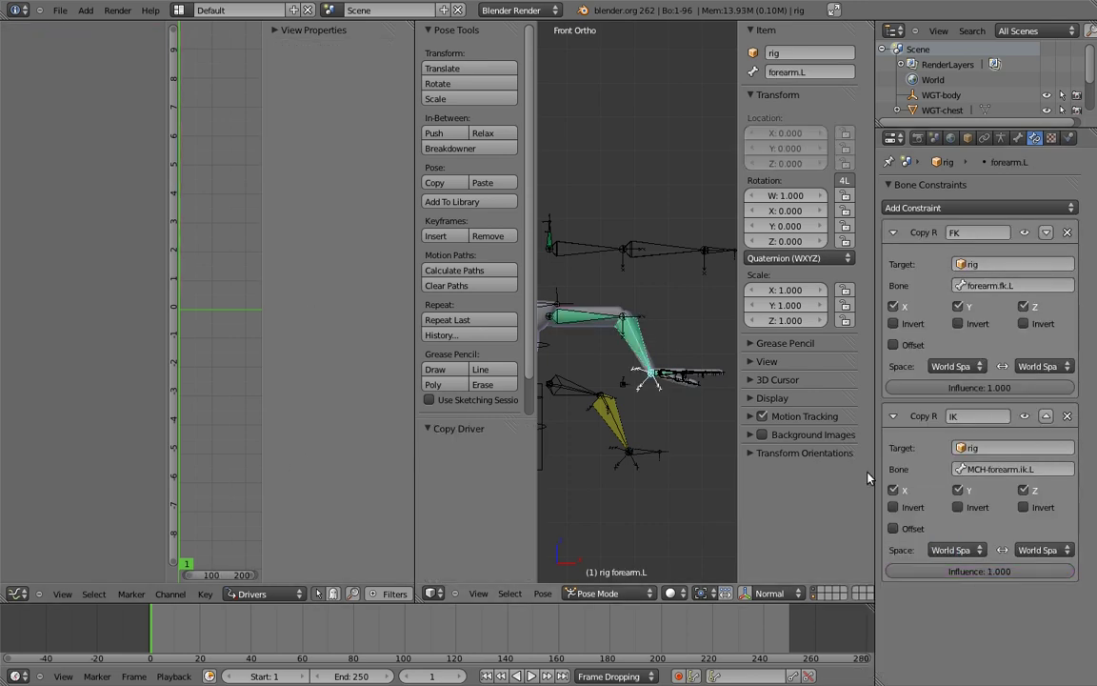
pyautogui.rightClick(925, 571)
pyautogui.click(886, 530)
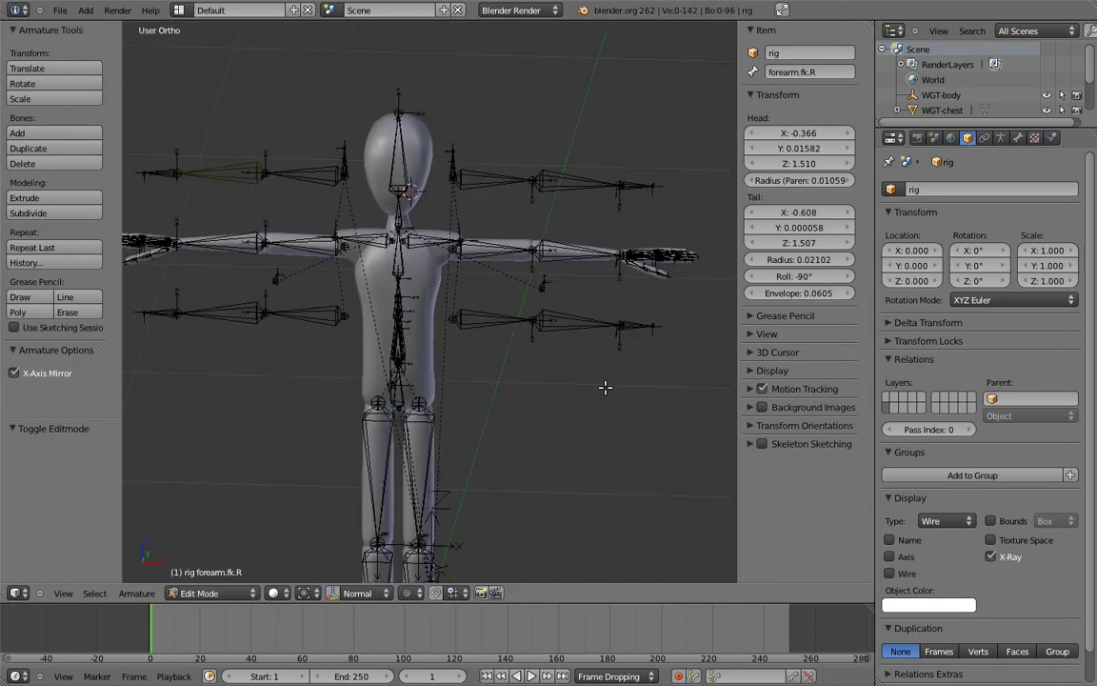
# - Parent hand.ik.L to the root bone in Edit Mode, and return to Pose Mode in front view
pyautogui.moveTo(606, 387); pyautogui.dragTo(619, 383, button='middle')
pyautogui.rightClick(630, 321)
pyautogui.keyDown('shift'); pyautogui.moveTo(511, 352); pyautogui.dragTo(690, 340, button='middle'); pyautogui.keyUp('shift')
pyautogui.scroll(-2, 590, 367)
pyautogui.moveTo(590, 368); pyautogui.dragTo(544, 357, button='middle')
pyautogui.rightClick(555, 398)
pyautogui.hotkey('ctrl', 'p')
pyautogui.click(543, 406)
pyautogui.moveTo(536, 291); pyautogui.dragTo(456, 373, button='middle')
pyautogui.press('KP_1')
pyautogui.hotkey('ctrl', 'Tab')
# - Move the upper arm, forearm and hand FK control bones of both arms to bone layer 2
pyautogui.scroll(5, 524, 255)
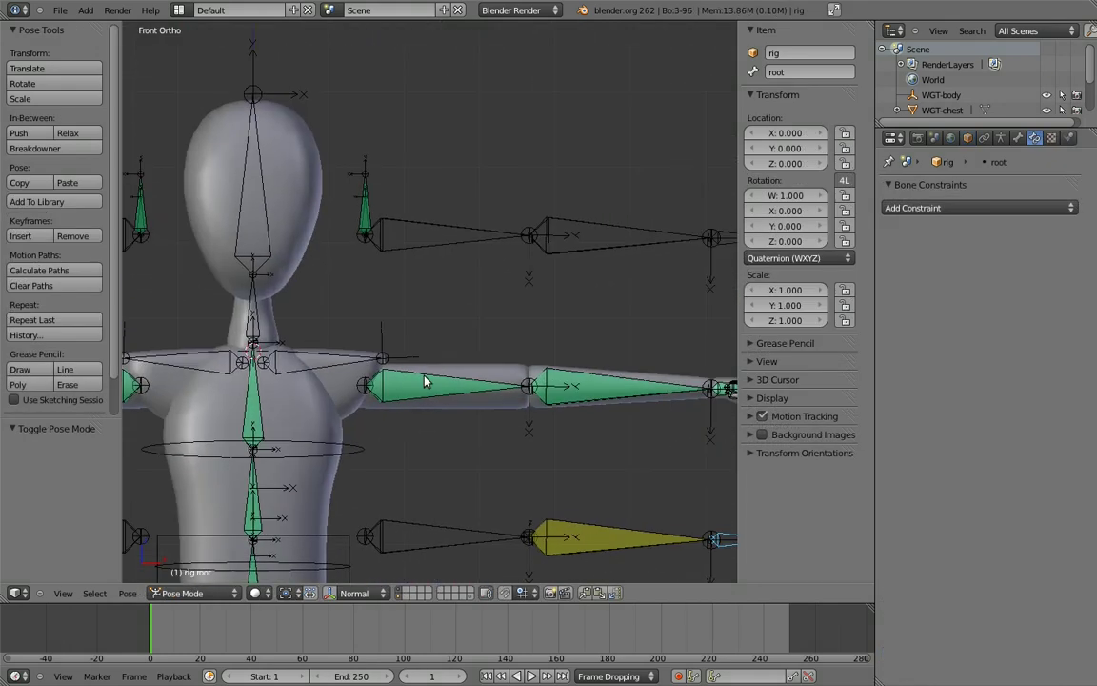
pyautogui.rightClick(603, 247)
pyautogui.keyDown('shift'); pyautogui.moveTo(603, 246); pyautogui.dragTo(531, 247, button='middle'); pyautogui.keyUp('shift')
pyautogui.keyDown('shift'); pyautogui.rightClick(660, 250); pyautogui.keyUp('shift')
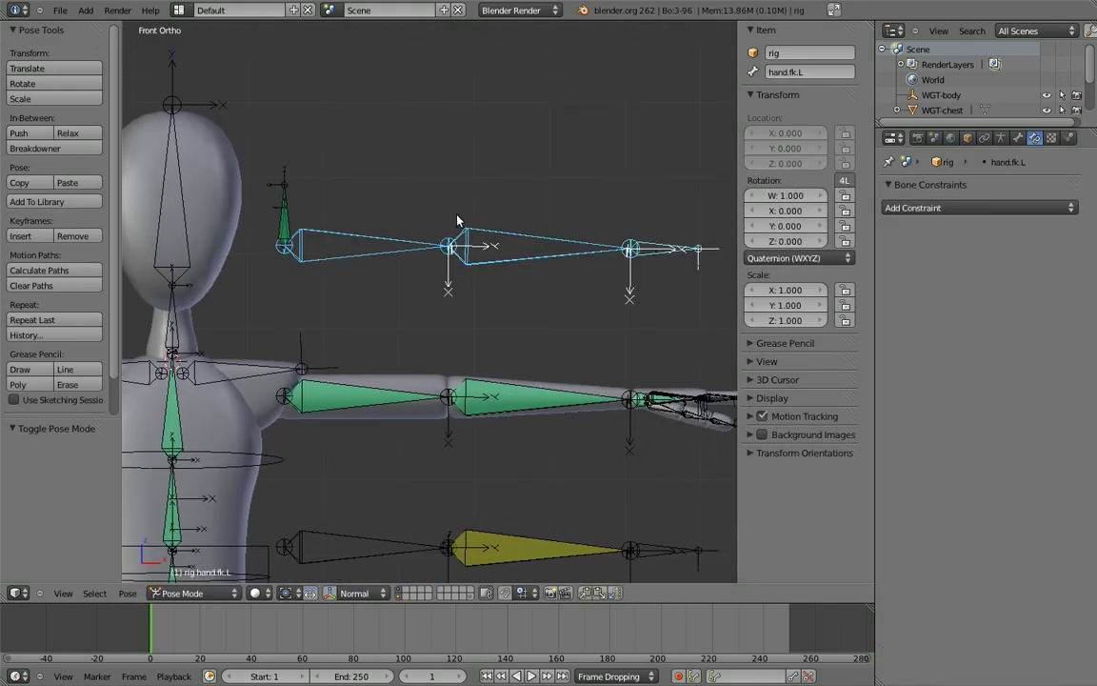
pyautogui.keyDown('shift'); pyautogui.moveTo(210, 211); pyautogui.dragTo(732, 225, button='middle'); pyautogui.keyUp('shift')
pyautogui.keyDown('shift'); pyautogui.rightClick(485, 258); pyautogui.keyUp('shift')
pyautogui.keyDown('shift'); pyautogui.rightClick(334, 263); pyautogui.keyUp('shift')
pyautogui.keyDown('shift'); pyautogui.rightClick(209, 265); pyautogui.keyUp('shift')
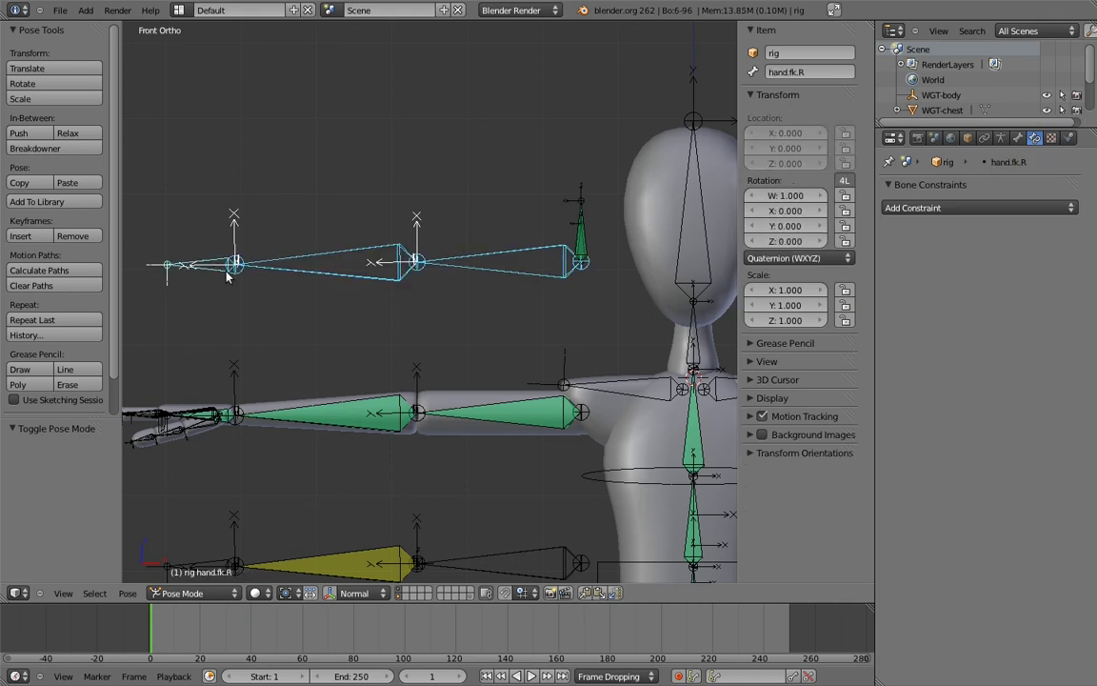
pyautogui.keyDown('shift'); pyautogui.moveTo(555, 299); pyautogui.dragTo(365, 278, button='middle'); pyautogui.keyUp('shift')
pyautogui.scroll(-4, 365, 278)
pyautogui.press('m')
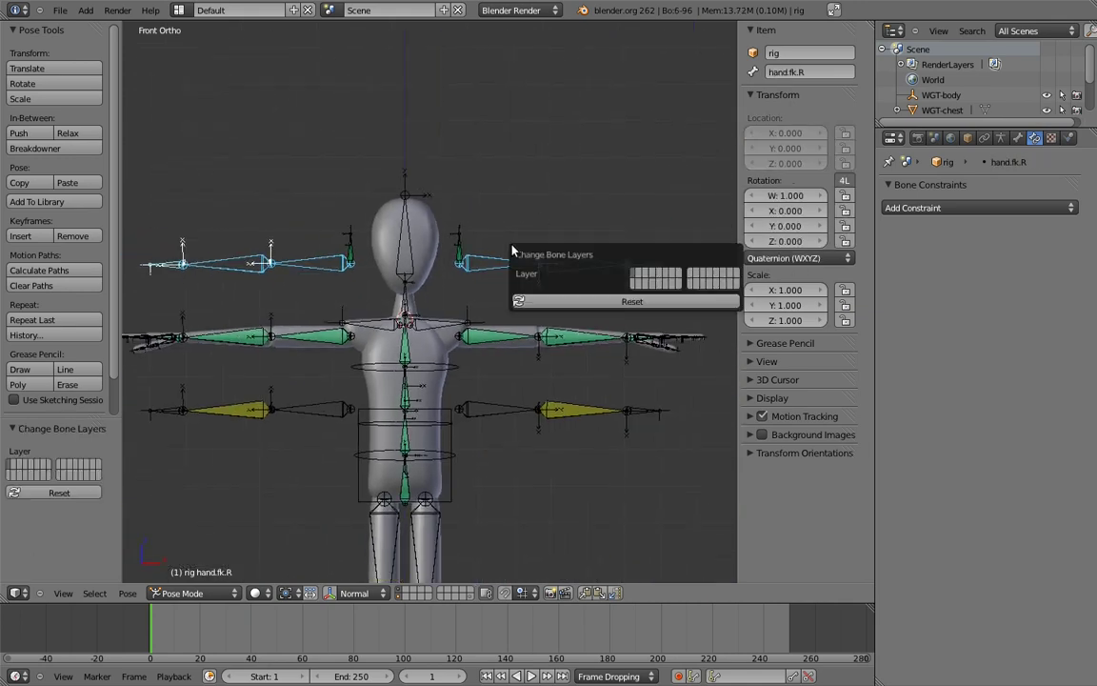
pyautogui.click(639, 273)
# - Move both hand IK controls and both elbow targets to bone layer 3, and show the armature's layer settings
pyautogui.keyDown('shift'); pyautogui.moveTo(577, 358); pyautogui.dragTo(610, 244, button='middle'); pyautogui.keyUp('shift')
pyautogui.scroll(2, 424, 313)
pyautogui.moveTo(423, 313); pyautogui.dragTo(588, 312, button='middle')
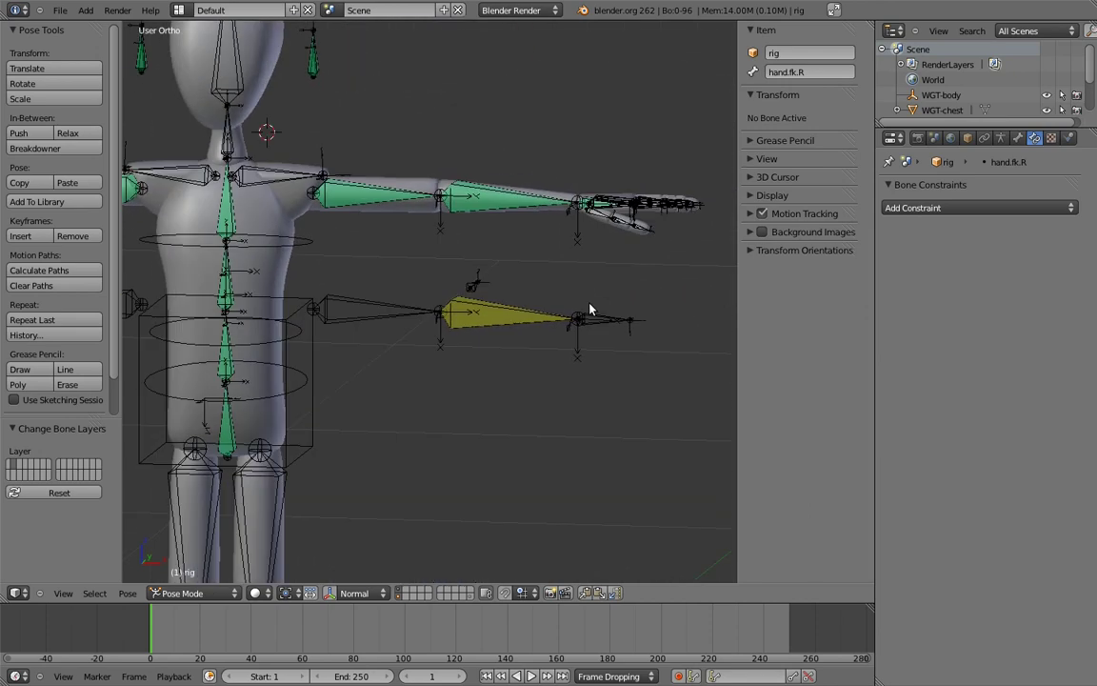
pyautogui.rightClick(588, 314)
pyautogui.keyDown('shift'); pyautogui.rightClick(479, 254); pyautogui.keyUp('shift')
pyautogui.keyDown('shift'); pyautogui.moveTo(200, 237); pyautogui.dragTo(608, 269, button='middle'); pyautogui.keyUp('shift')
pyautogui.keyDown('shift'); pyautogui.rightClick(451, 265); pyautogui.keyUp('shift')
pyautogui.rightClick(253, 313)
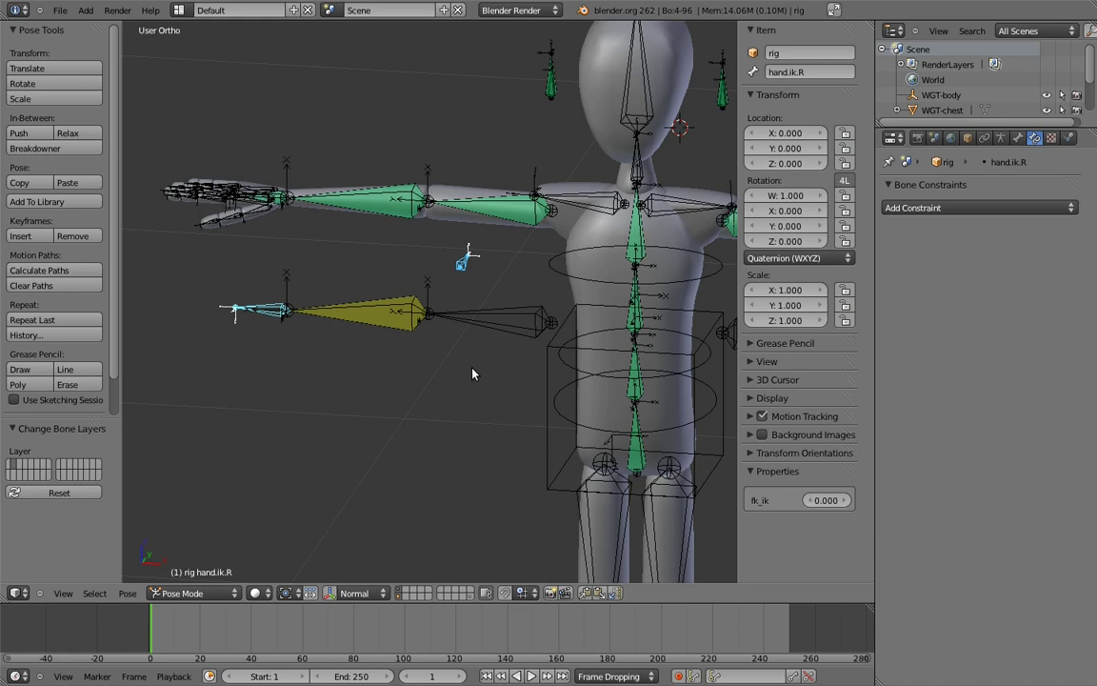
pyautogui.press('m')
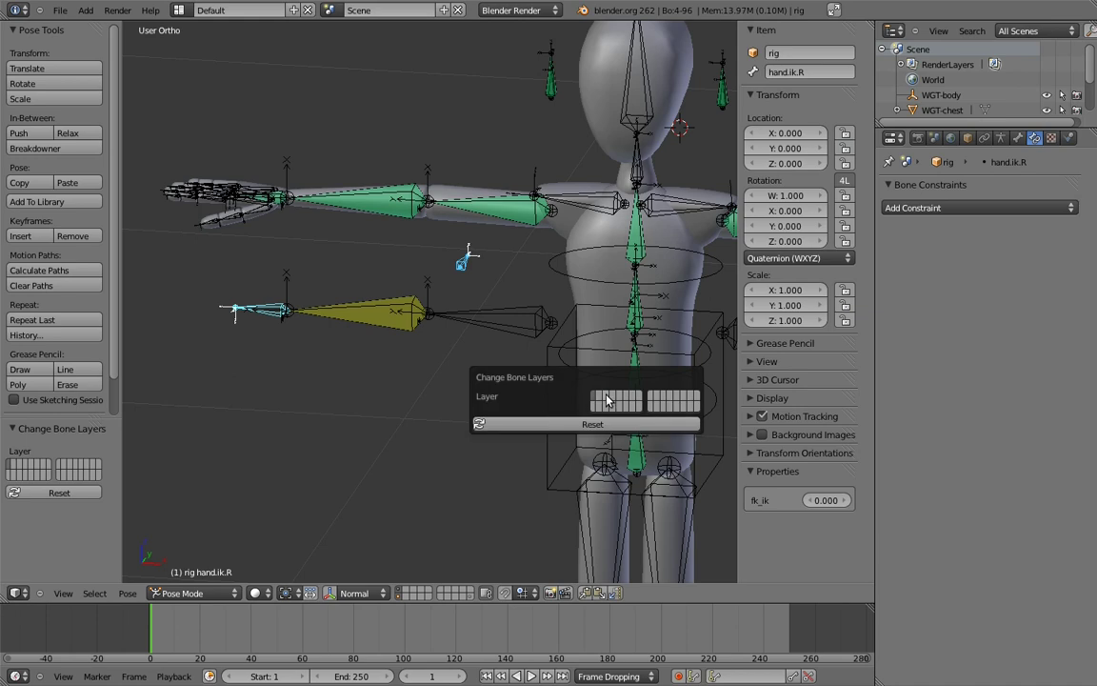
pyautogui.click(607, 400)
pyautogui.click(1000, 138)
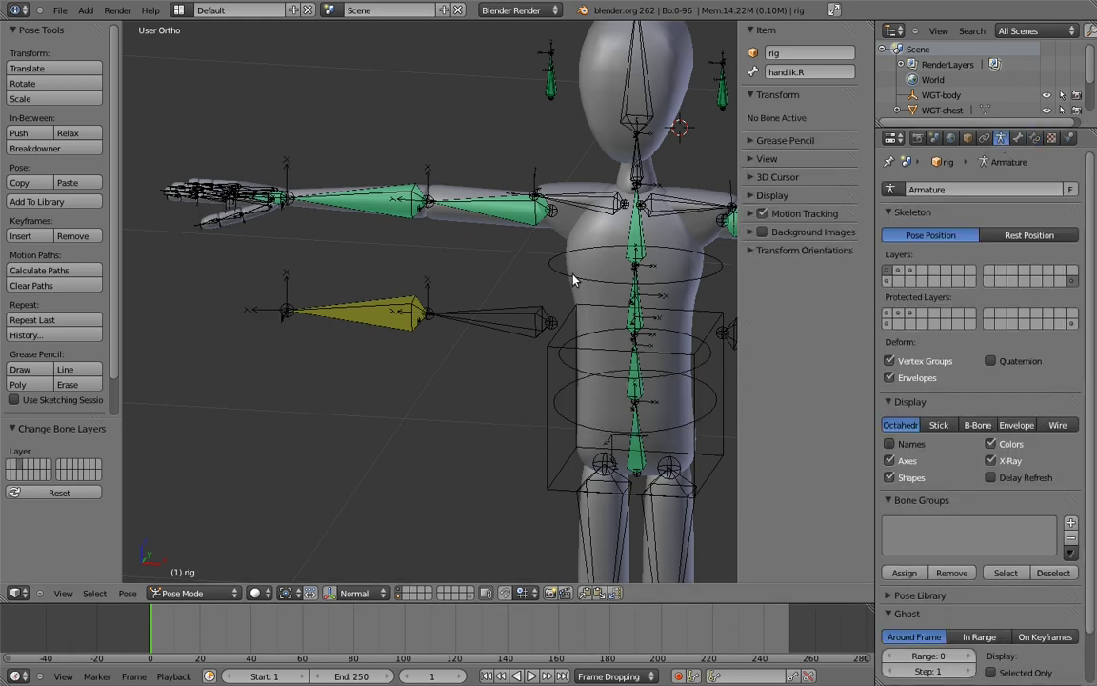
# - Move the main upper arm, forearm and hand bones of both arms to bone layer 32, and hide that layer
pyautogui.press('Home')
pyautogui.press('KP_1')
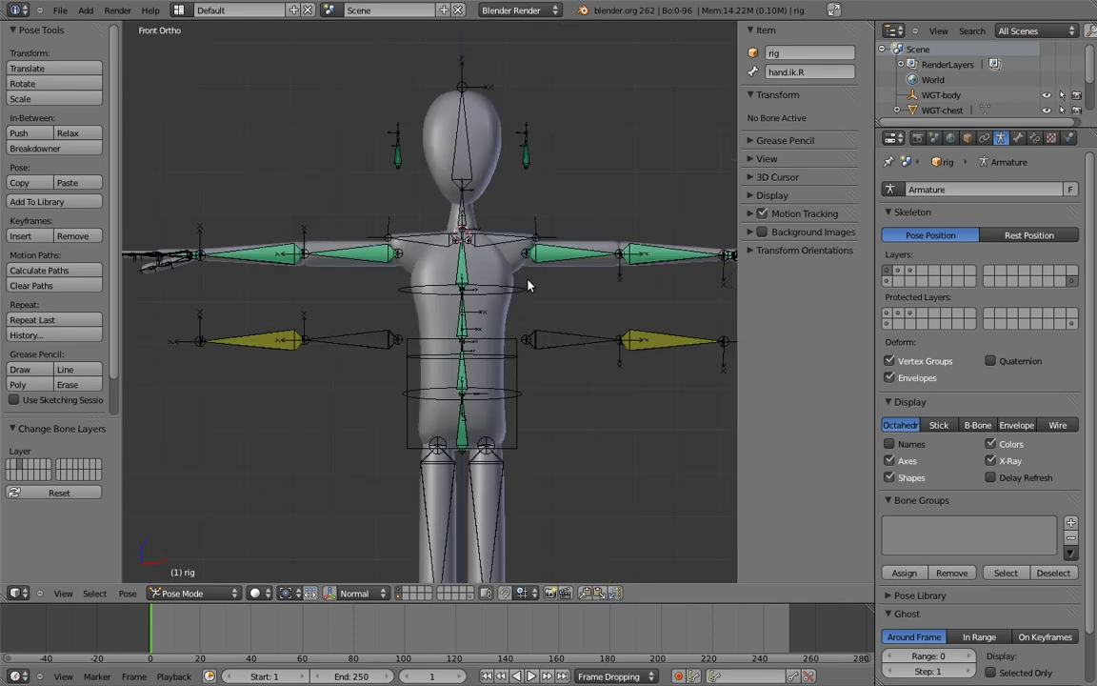
pyautogui.rightClick(575, 267)
pyautogui.rightClick(558, 265)
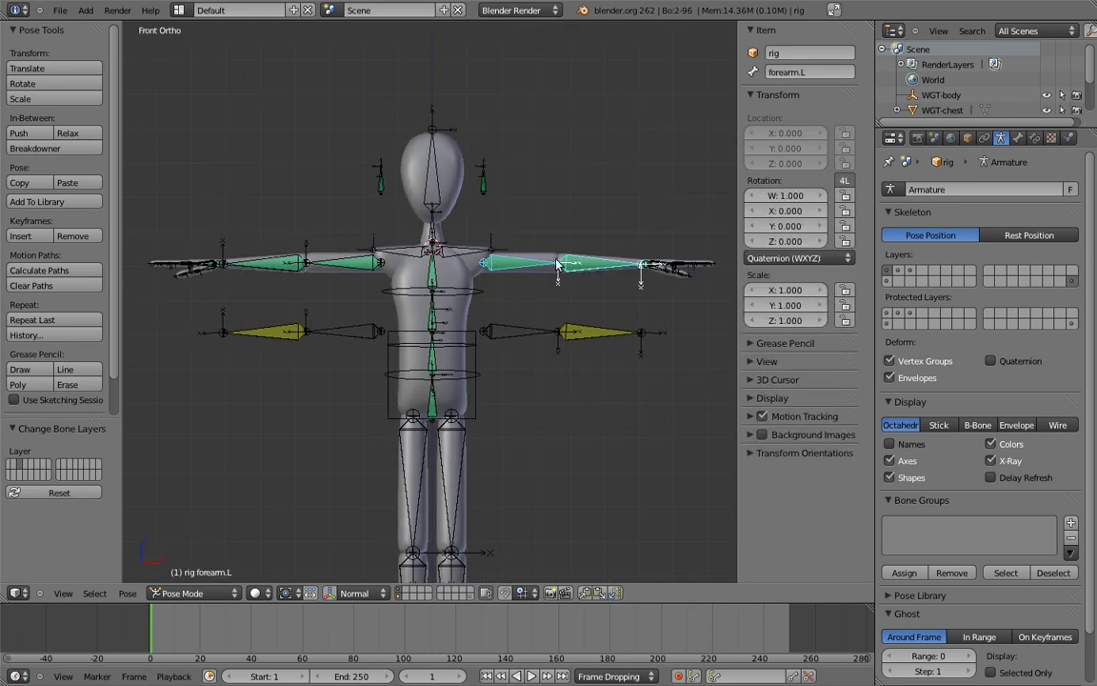
pyautogui.rightClick(338, 263)
pyautogui.press('KP_Decimal')
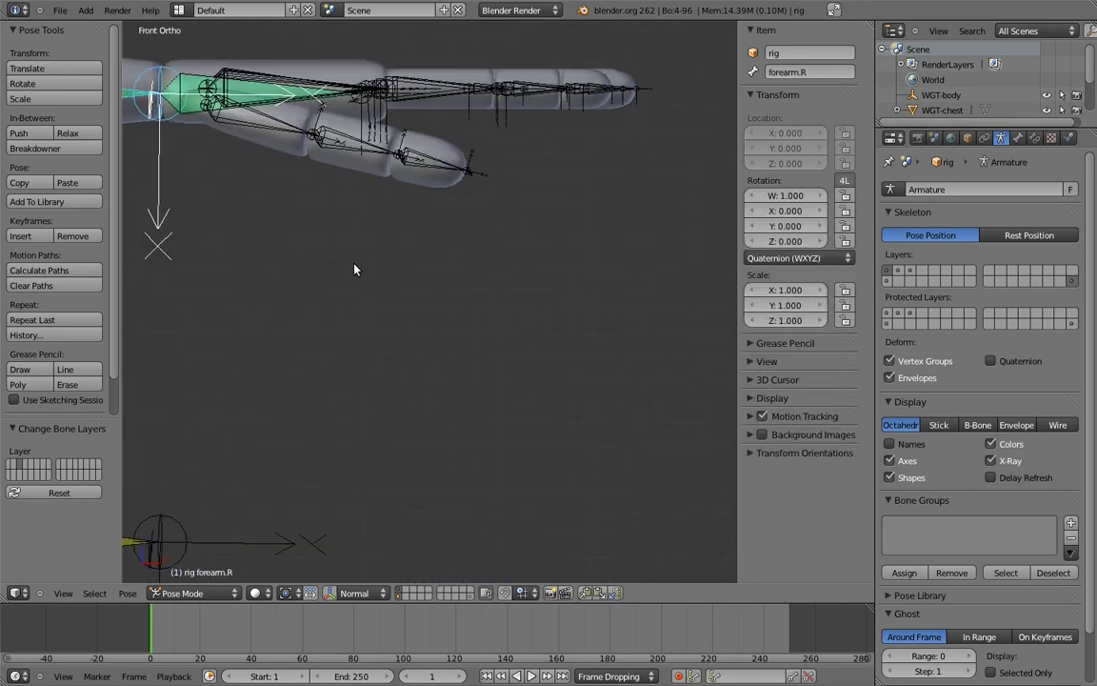
pyautogui.keyDown('shift'); pyautogui.rightClick(402, 225); pyautogui.keyUp('shift')
pyautogui.keyDown('shift'); pyautogui.moveTo(214, 296); pyautogui.dragTo(473, 345, button='middle'); pyautogui.keyUp('shift')
pyautogui.scroll(-7, 472, 346)
pyautogui.keyDown('shift'); pyautogui.moveTo(353, 243); pyautogui.dragTo(646, 248, button='middle'); pyautogui.keyUp('shift')
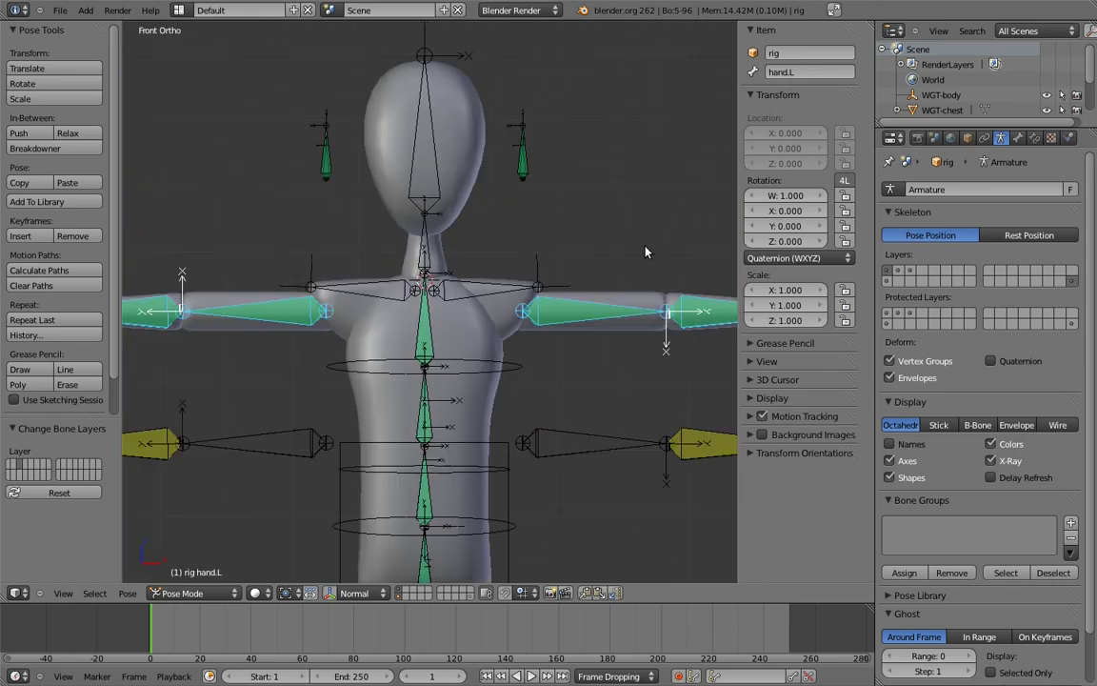
pyautogui.keyDown('shift'); pyautogui.moveTo(510, 241); pyautogui.dragTo(893, 255, button='middle'); pyautogui.keyUp('shift')
pyautogui.scroll(5, 465, 349)
pyautogui.keyDown('shift'); pyautogui.moveTo(465, 349); pyautogui.dragTo(387, 288, button='middle'); pyautogui.keyUp('shift')
pyautogui.keyDown('shift'); pyautogui.rightClick(449, 311); pyautogui.keyUp('shift')
pyautogui.scroll(-1, 616, 255)
pyautogui.press('Home')
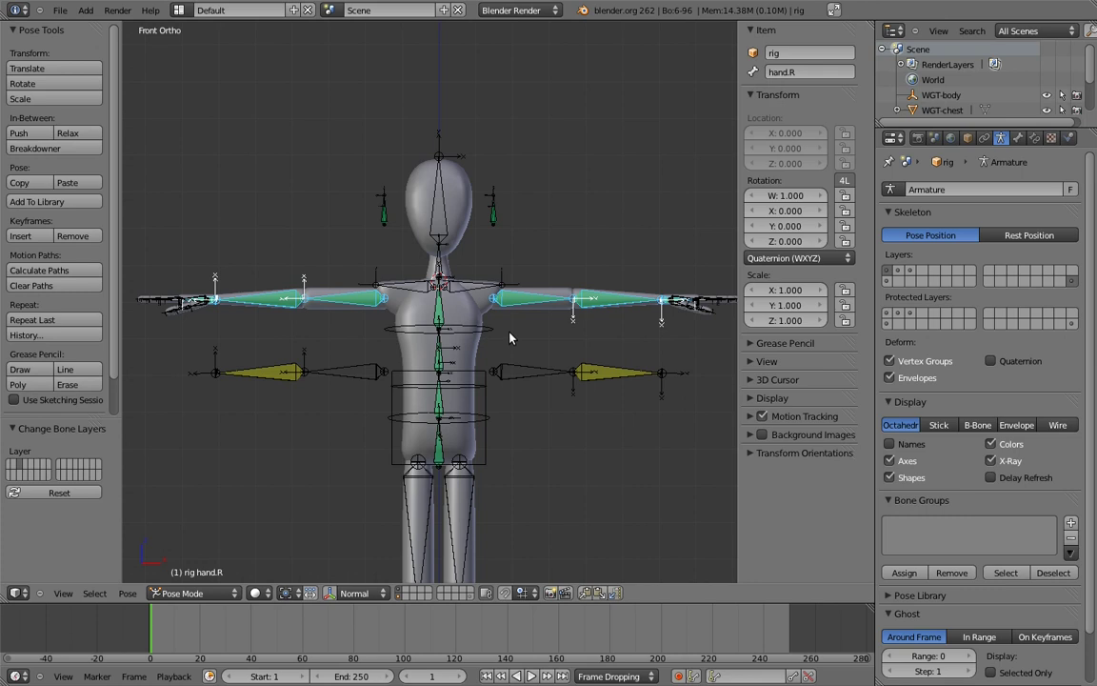
pyautogui.press('m')
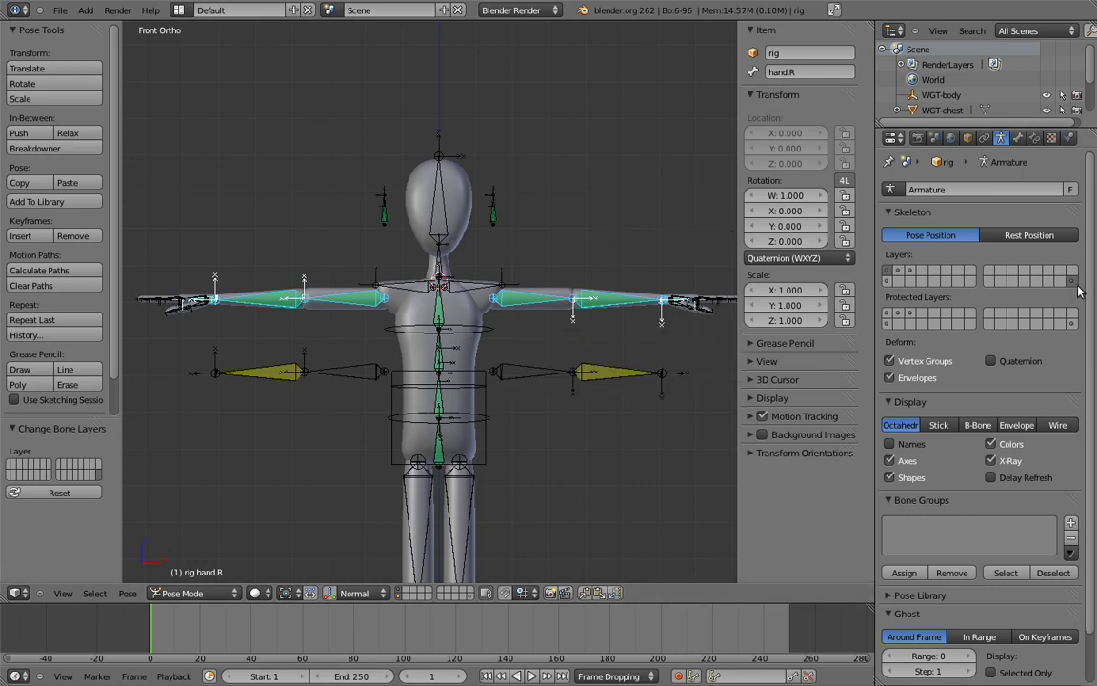
pyautogui.press('a')
pyautogui.moveTo(600, 240); pyautogui.dragTo(558, 372, button='middle')
pyautogui.press('KP_1')
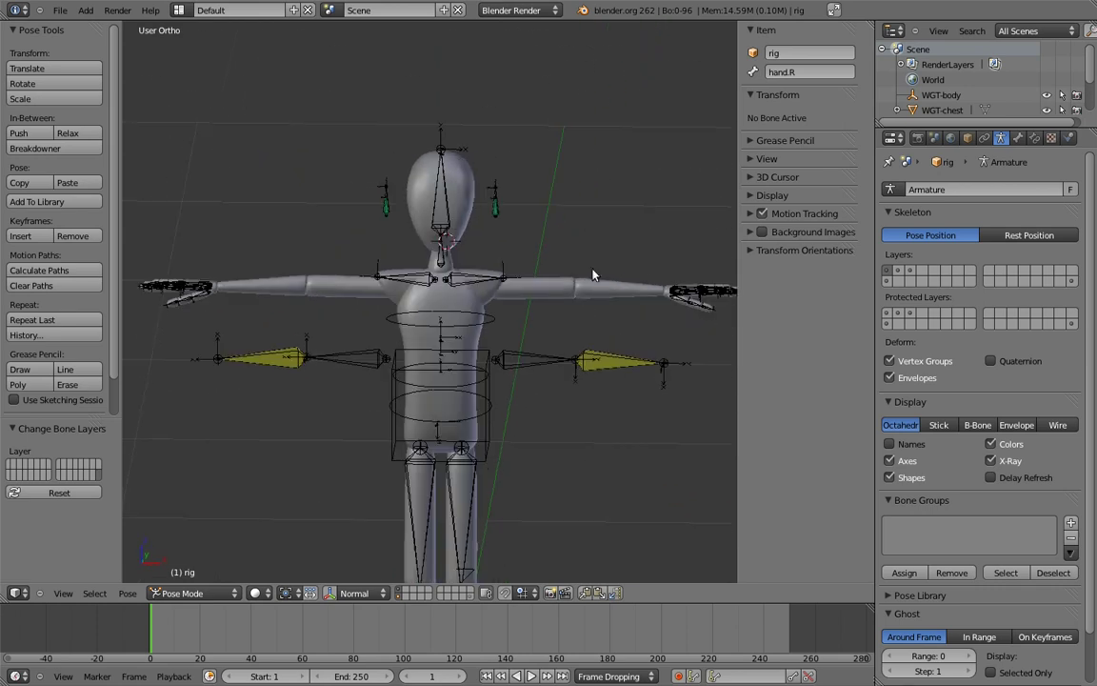
# - Move the MCH arm socket bones on both sides of the head to bone layer 18
pyautogui.rightClick(490, 211)
pyautogui.press('b')
pyautogui.moveTo(370, 201); pyautogui.dragTo(391, 217)
pyautogui.press('m')
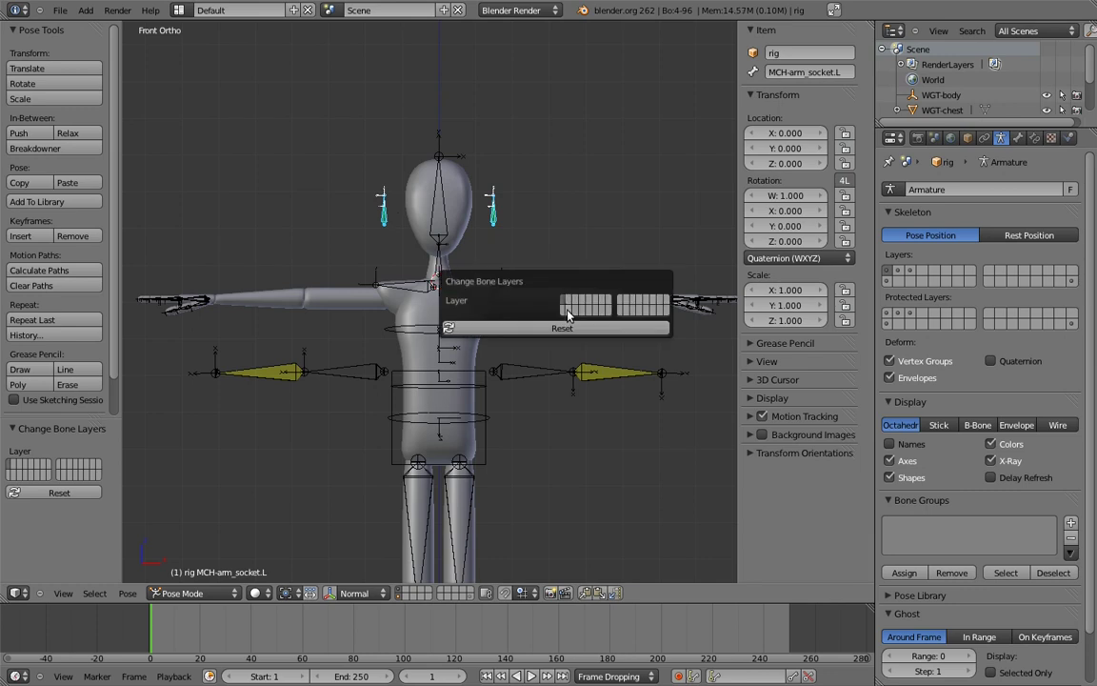
pyautogui.click(567, 311)
# - Move the MCH upper arm and forearm IK bones of both arms to bone layer 19
pyautogui.rightClick(521, 375)
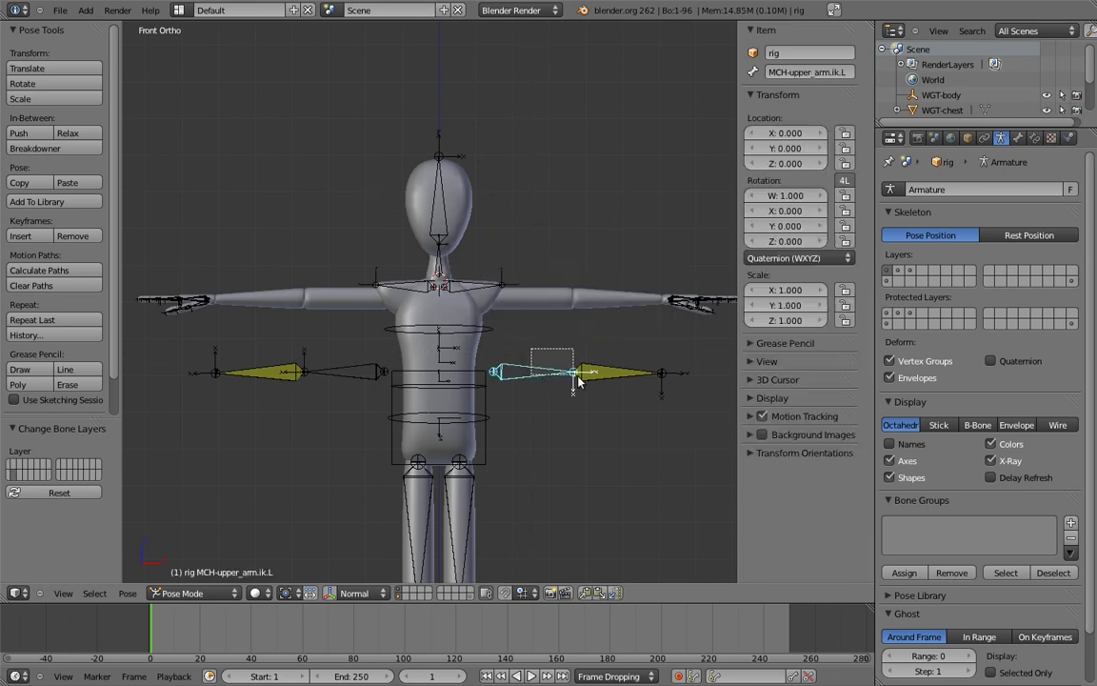
pyautogui.press('b')
pyautogui.moveTo(245, 360); pyautogui.dragTo(435, 390)
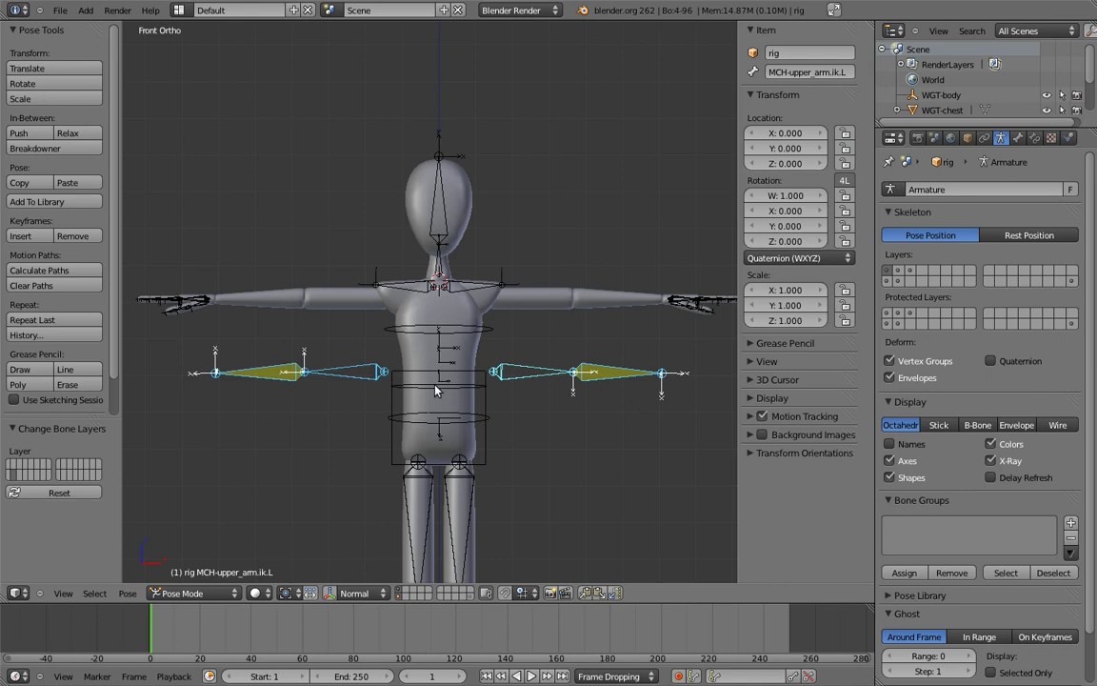
pyautogui.press('m')
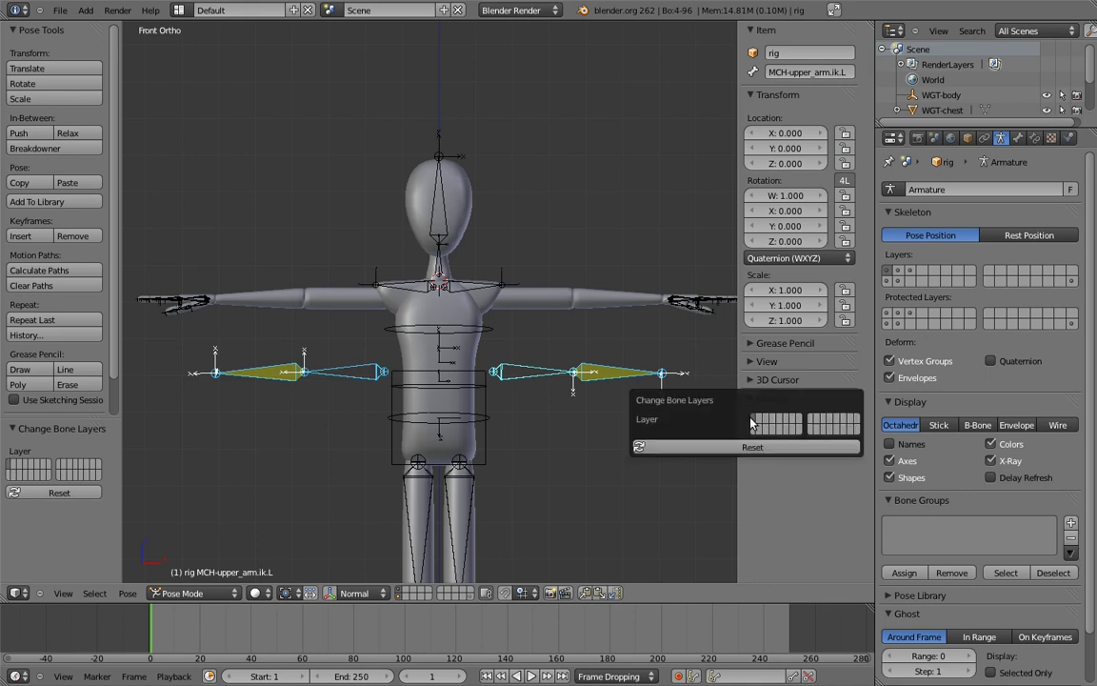
pyautogui.click(767, 433)
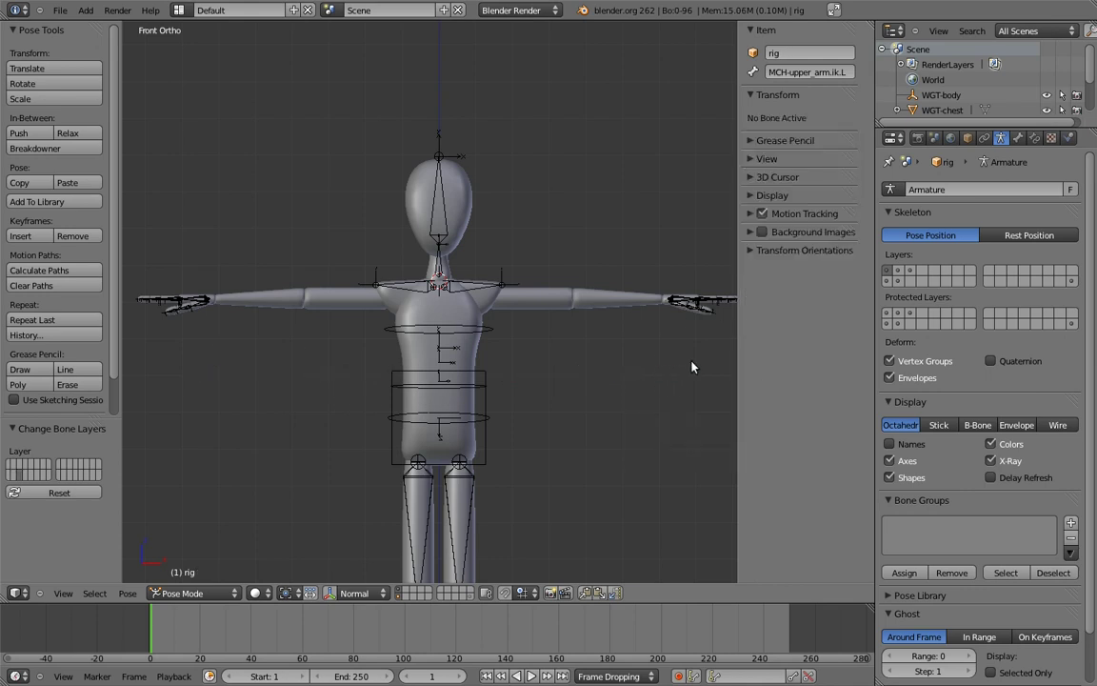
# - Check the arm bone layers one by one, and display armature layers 2, 3, 18, 19 and 32 together
pyautogui.click(899, 275)
pyautogui.click(902, 282)
pyautogui.click(913, 274)
pyautogui.click(912, 281)
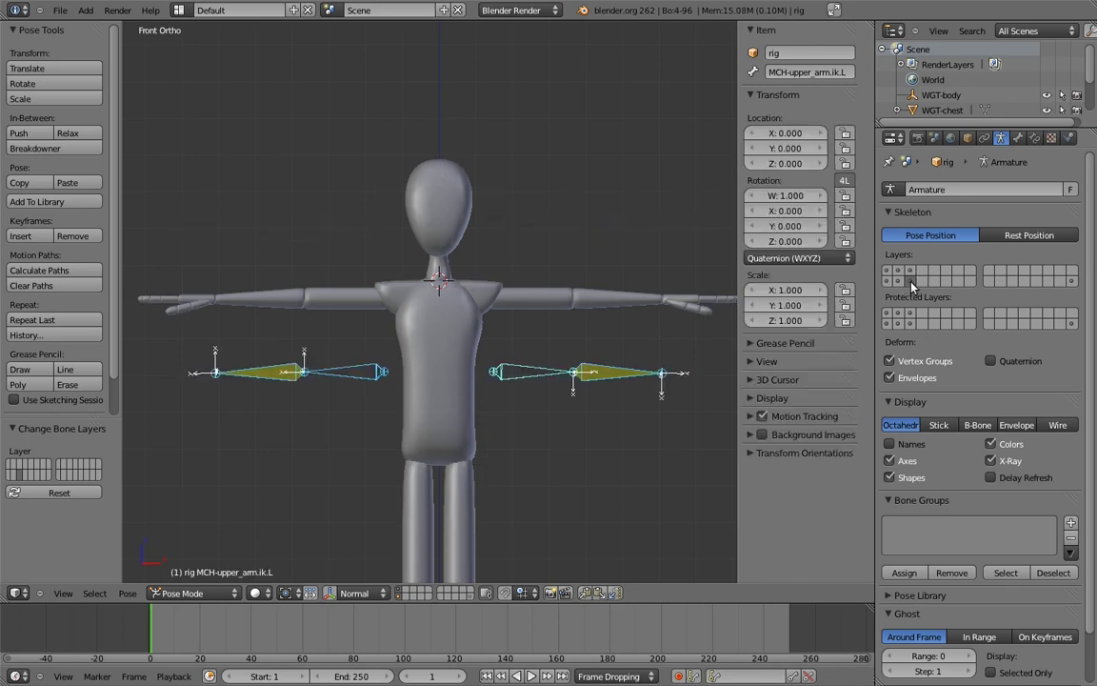
pyautogui.keyDown('shift'); pyautogui.click(898, 282); pyautogui.keyUp('shift')
pyautogui.keyDown('shift'); pyautogui.click(899, 273); pyautogui.keyUp('shift')
pyautogui.keyDown('shift'); pyautogui.click(911, 272); pyautogui.keyUp('shift')
pyautogui.keyDown('shift'); pyautogui.click(1070, 281); pyautogui.keyUp('shift')
# - Move the left FK arm chain and its MCH socket bones by -0.2 along Z in Edit Mode, onto the main arm
pyautogui.keyDown('shift'); pyautogui.moveTo(538, 194); pyautogui.dragTo(536, 225, button='middle'); pyautogui.keyUp('shift')
pyautogui.rightClick(523, 250)
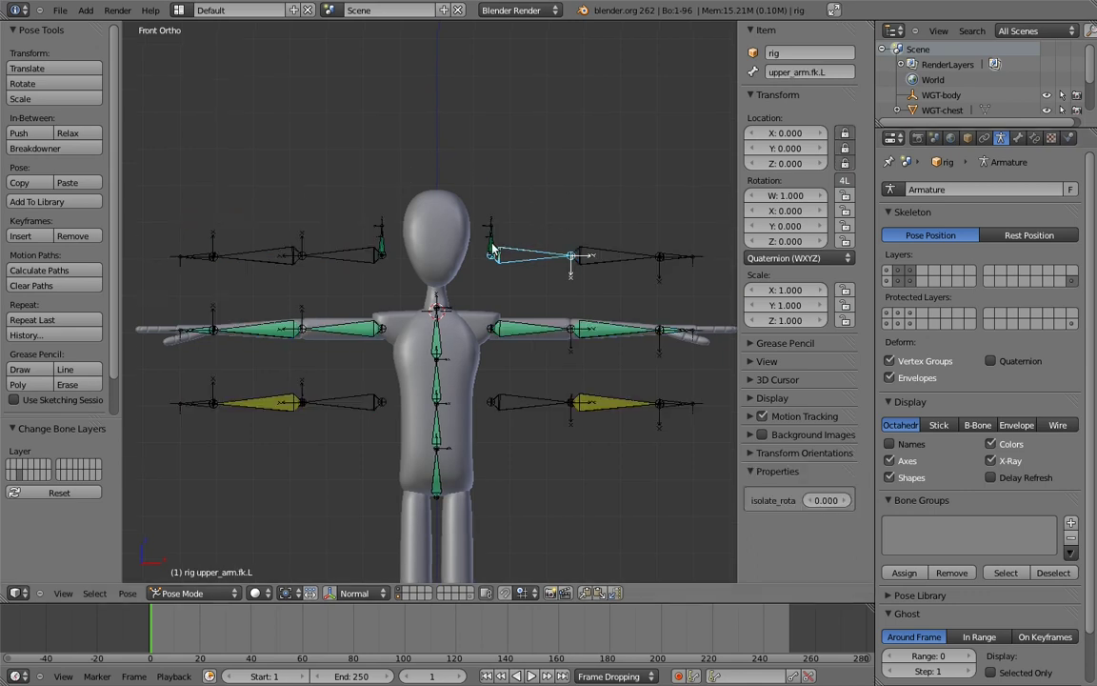
pyautogui.press('Tab')
pyautogui.press('b')
pyautogui.moveTo(482, 207); pyautogui.dragTo(672, 267)
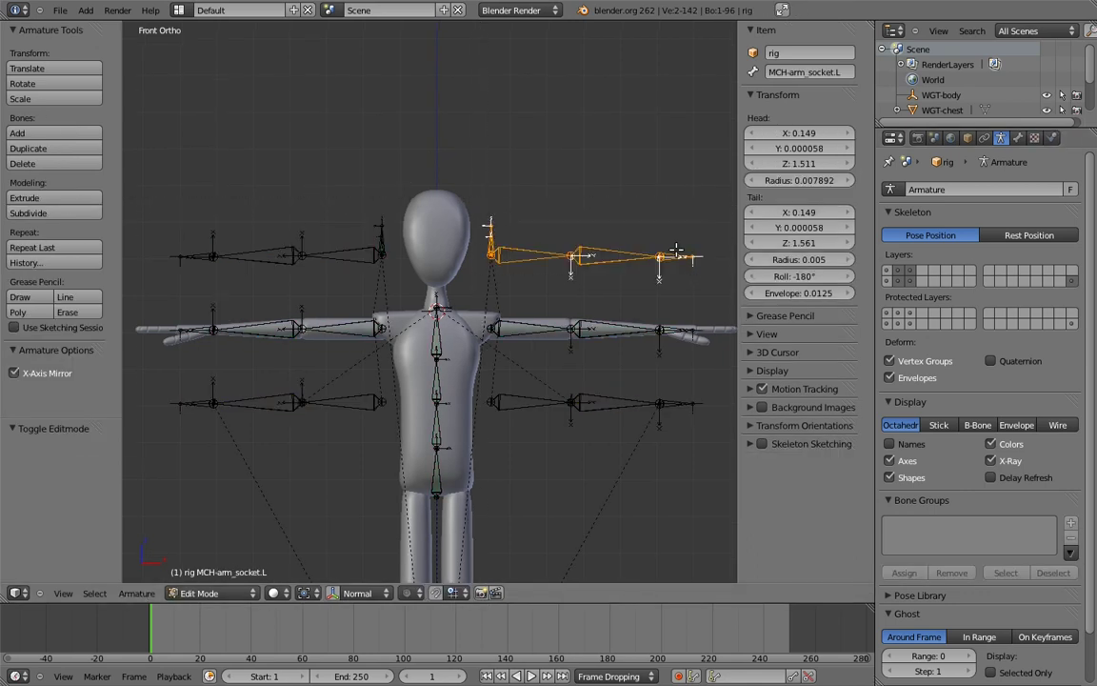
pyautogui.press('g')
pyautogui.press('z')
pyautogui.click(604, 254)
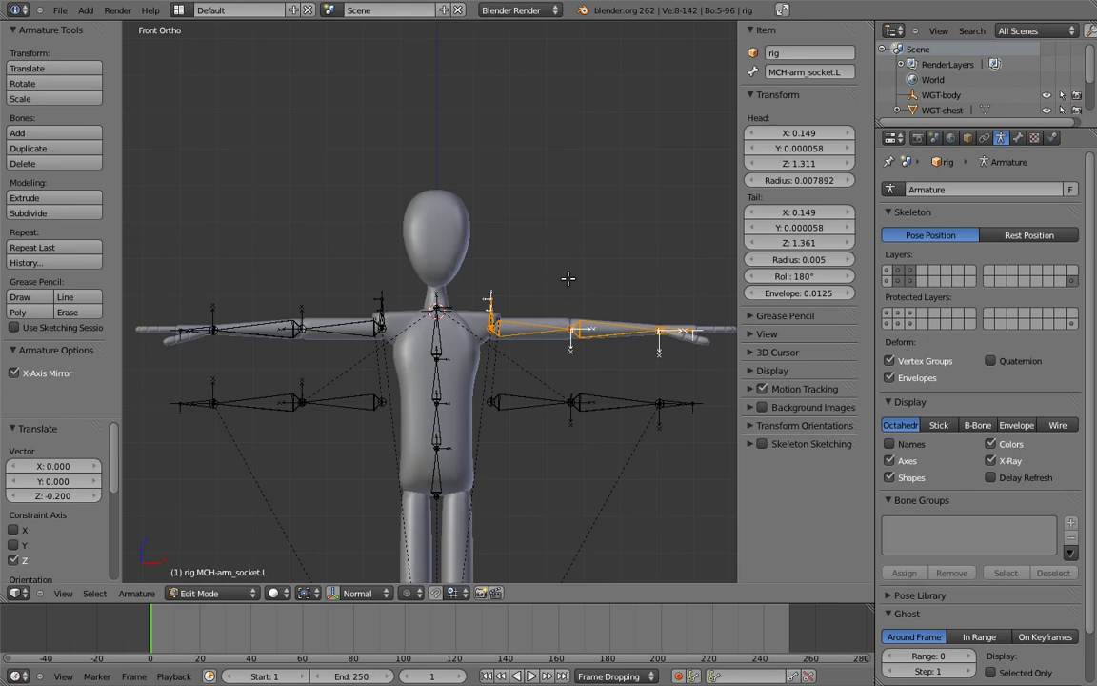
# - Move the left IK arm chain up 0.2 along Z onto the main arm, and return to Pose Mode
pyautogui.rightClick(522, 396)
pyautogui.press('b')
pyautogui.moveTo(497, 380); pyautogui.dragTo(700, 432)
pyautogui.press('g')
pyautogui.press('z')
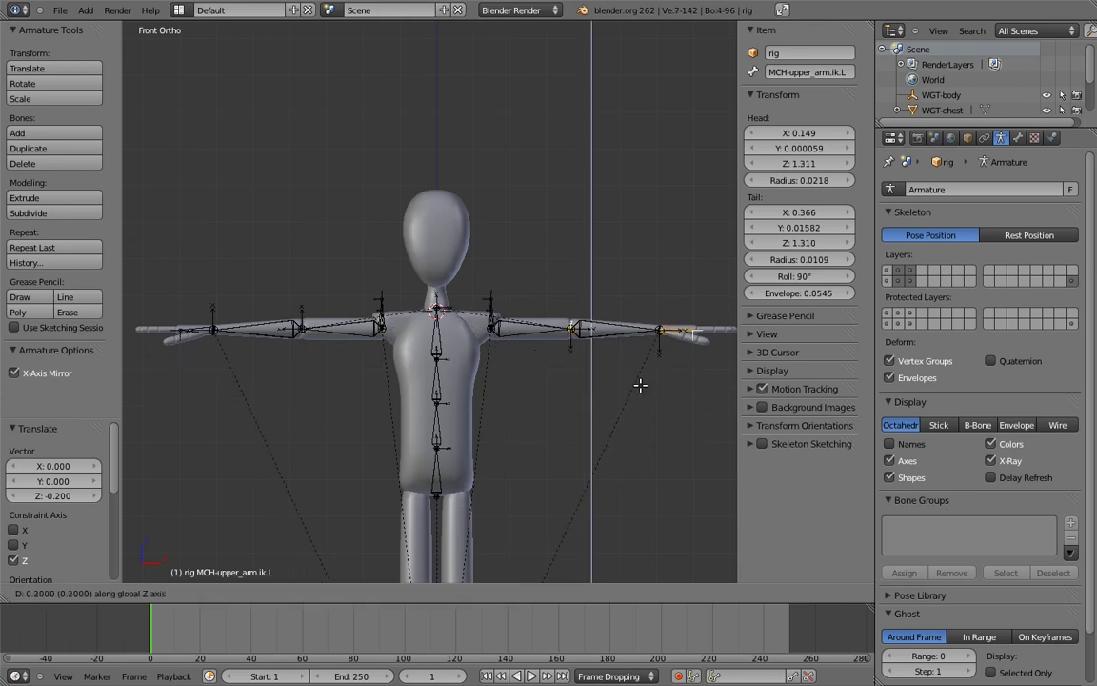
pyautogui.click(640, 385)
pyautogui.scroll(3, 563, 406)
pyautogui.keyDown('shift'); pyautogui.moveTo(563, 407); pyautogui.dragTo(563, 451, button='middle'); pyautogui.keyUp('shift')
pyautogui.press('Tab')
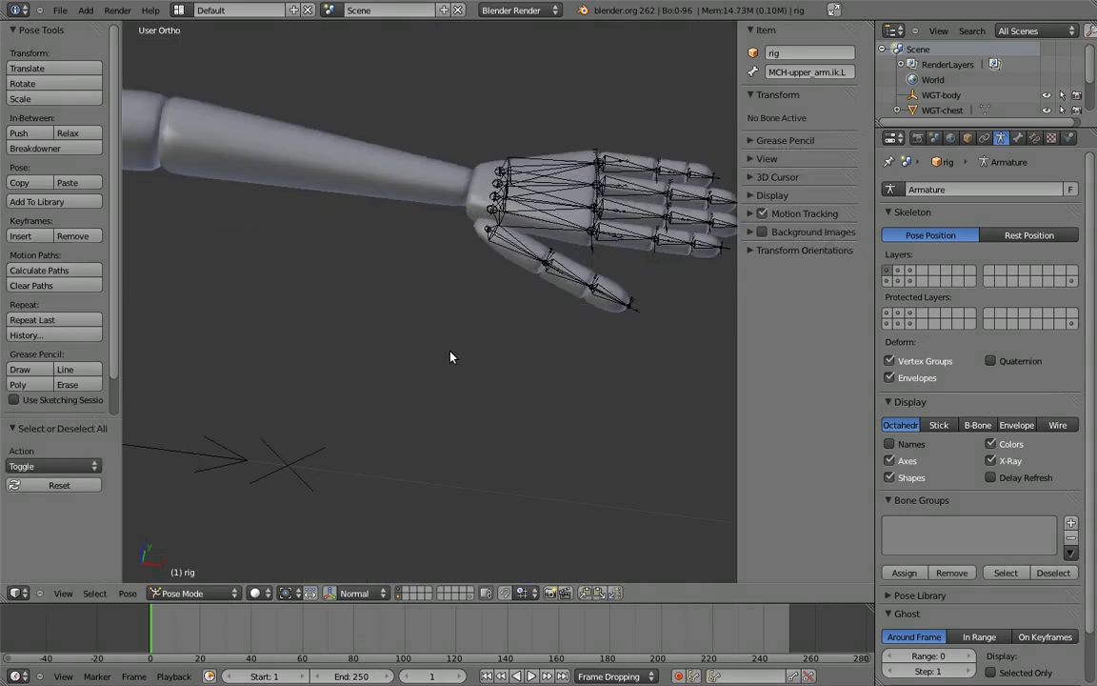
# - Set the rotation mode of the left thumb's first and second bones to YZX Euler
pyautogui.moveTo(450, 357); pyautogui.dragTo(494, 349, button='middle')
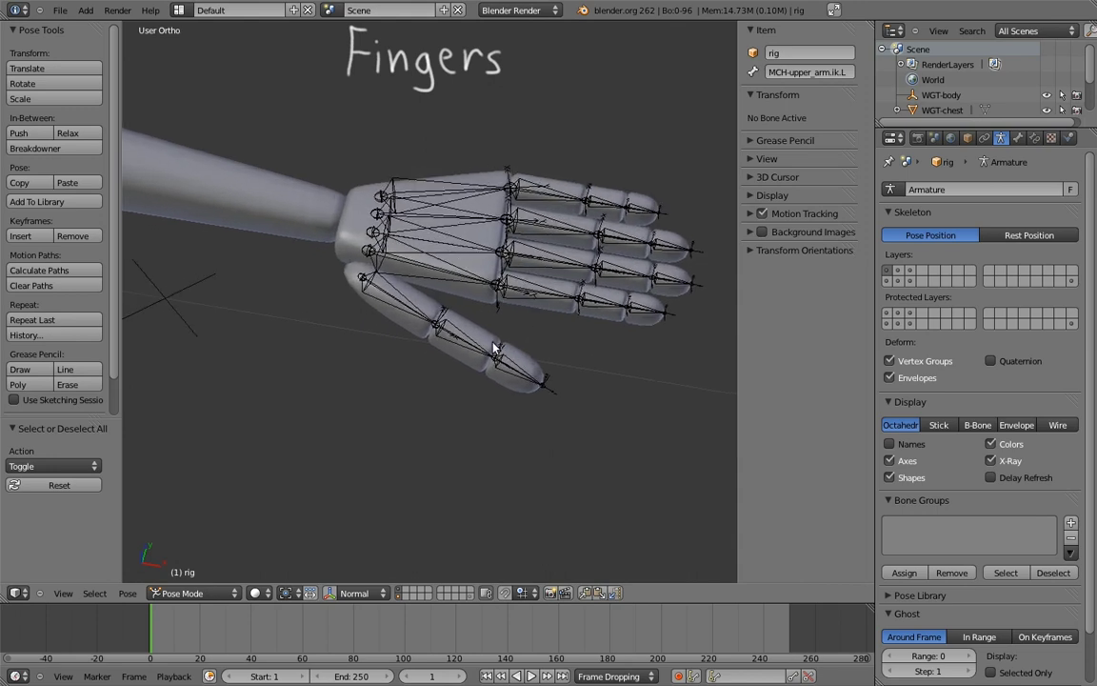
pyautogui.rightClick(399, 310)
pyautogui.click(798, 258)
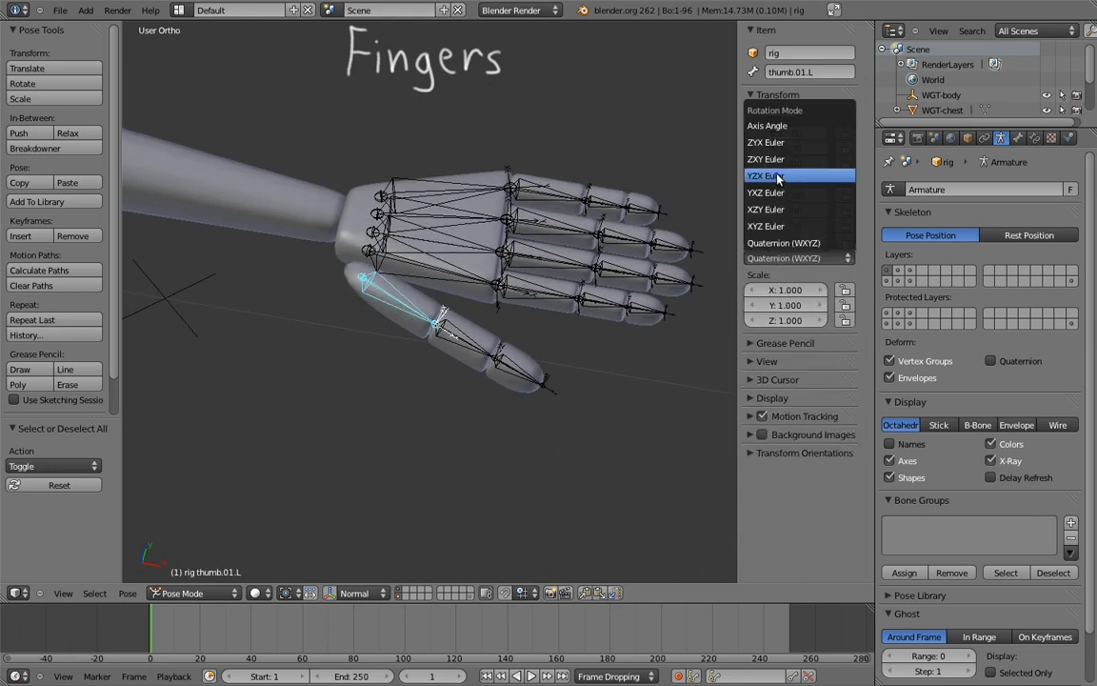
pyautogui.click(777, 176)
pyautogui.rightClick(476, 335)
pyautogui.click(784, 258)
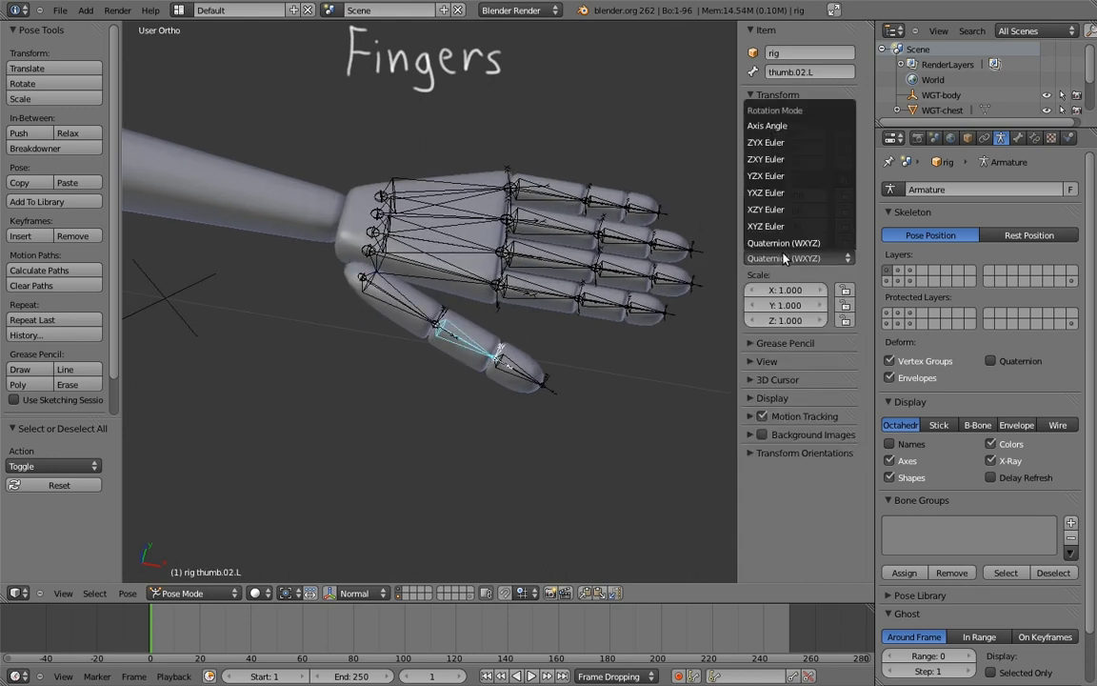
pyautogui.click(773, 176)
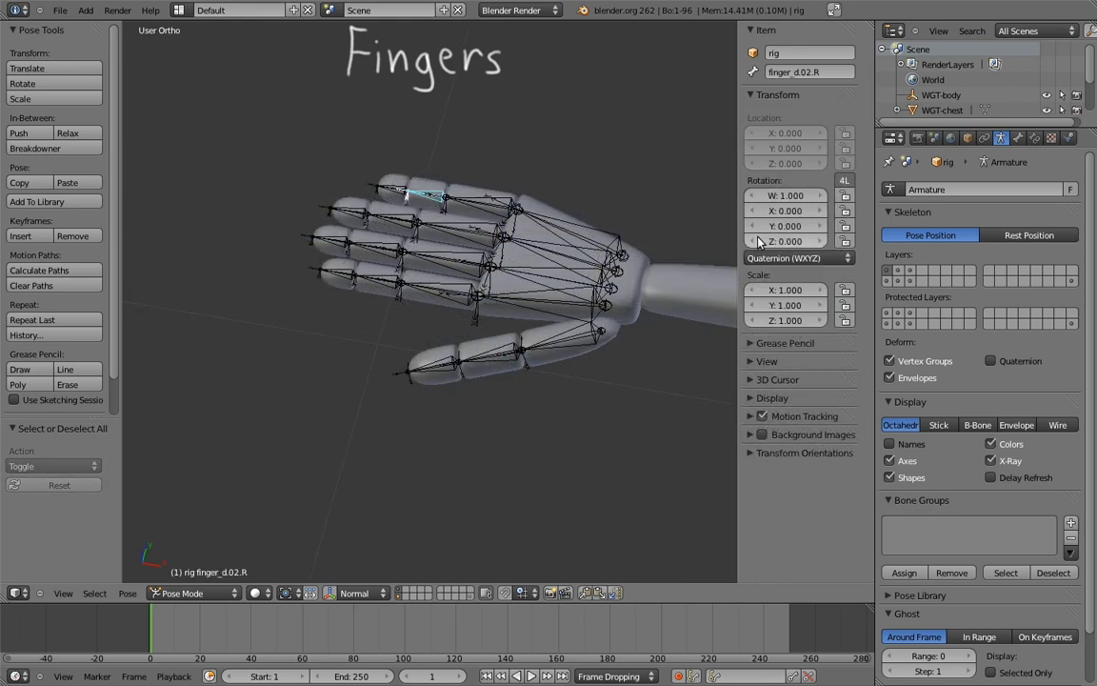
# - Set the rotation mode of finger_d.02.R and finger_d.03.R on the right hand to YZX Euler
pyautogui.click(798, 243)
pyautogui.click(777, 177)
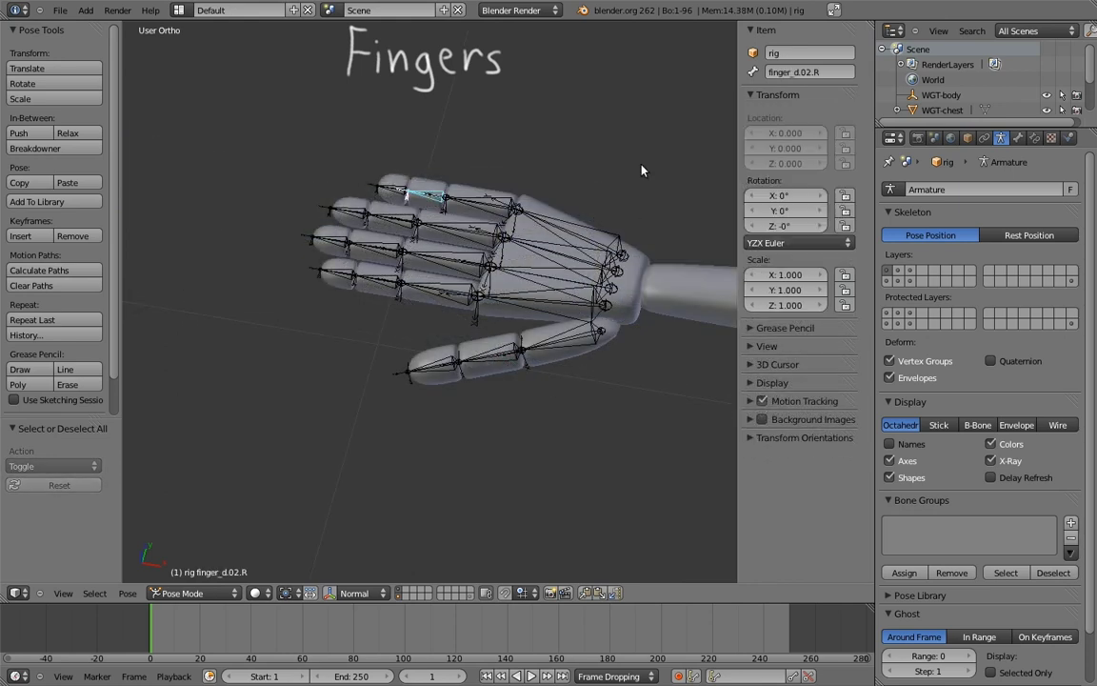
pyautogui.rightClick(386, 188)
pyautogui.click(797, 258)
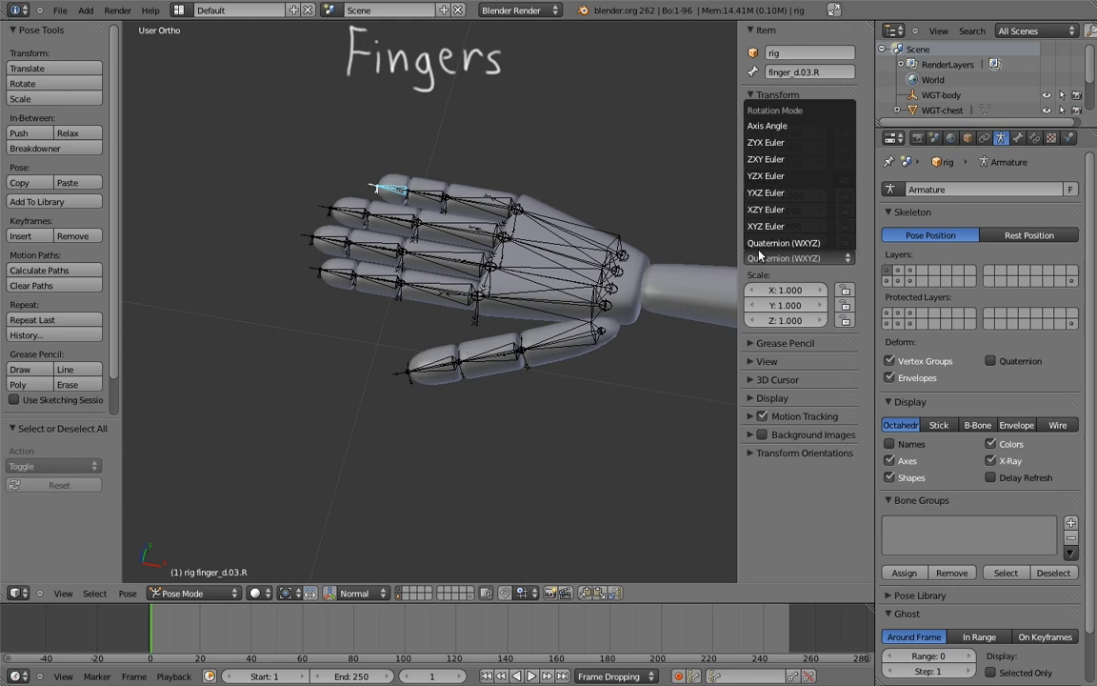
pyautogui.click(774, 176)
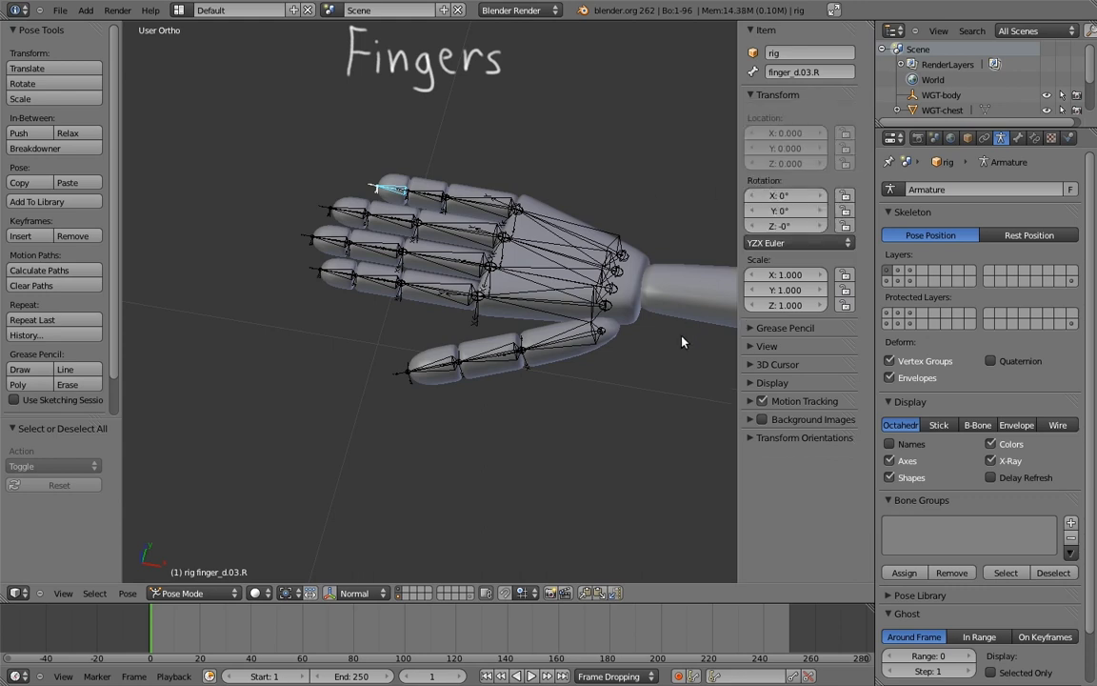
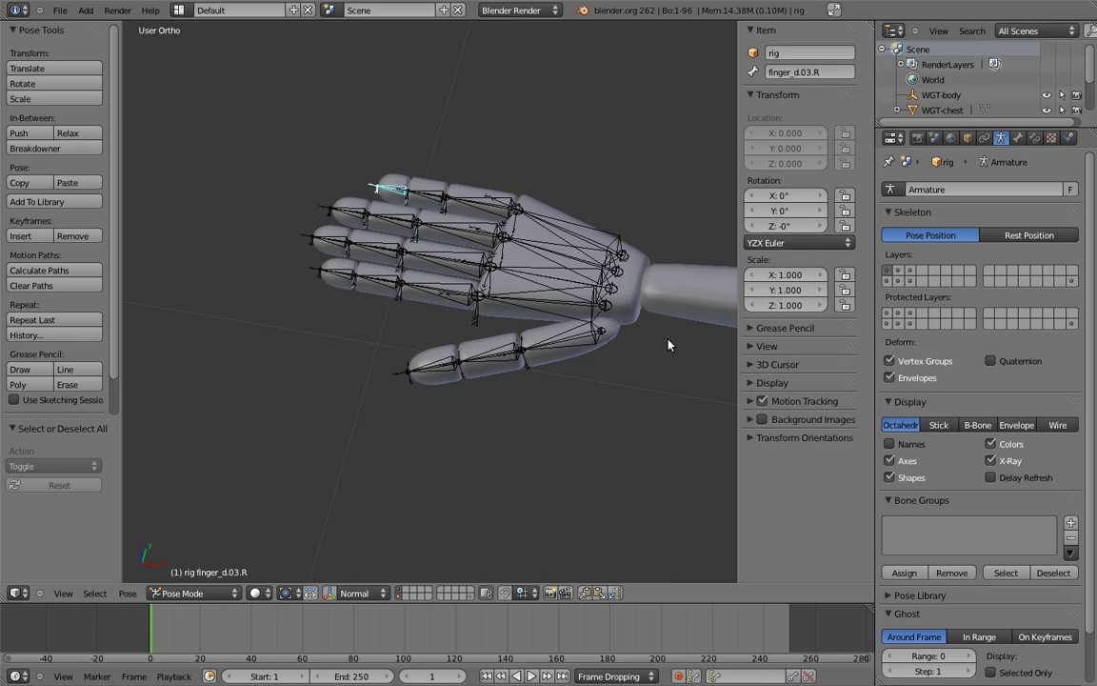
# - At frame 1, bend the left hand's second finger bones backward to -125° on X and thumb.03.L to -120°, and key the rotations
pyautogui.press('r')
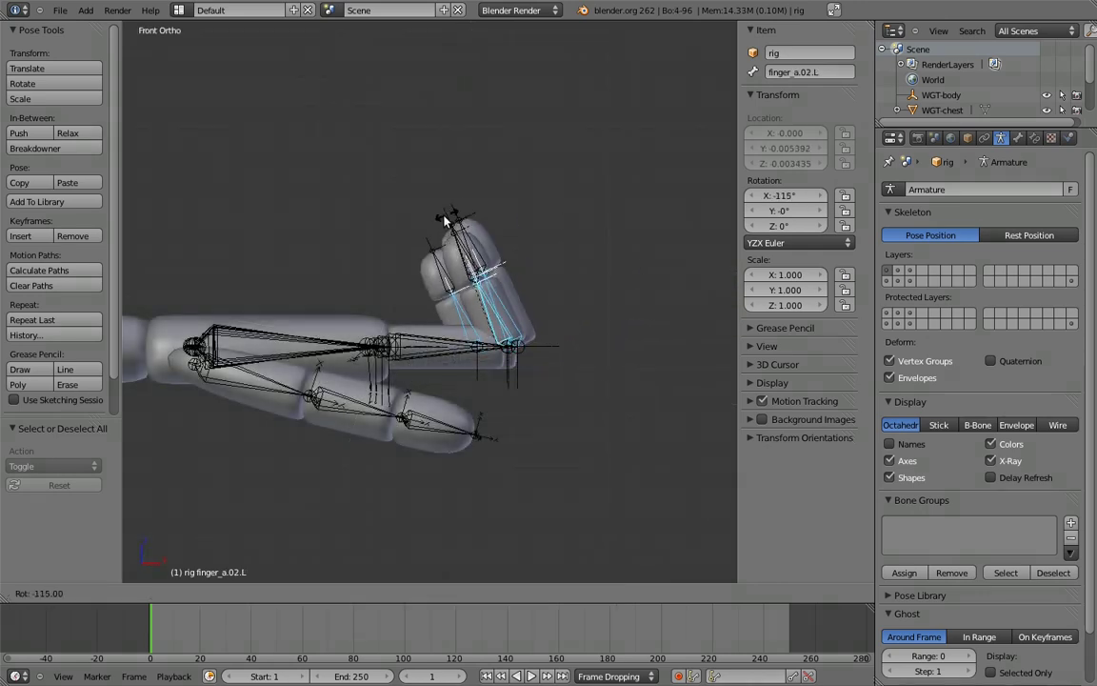
pyautogui.press('r')
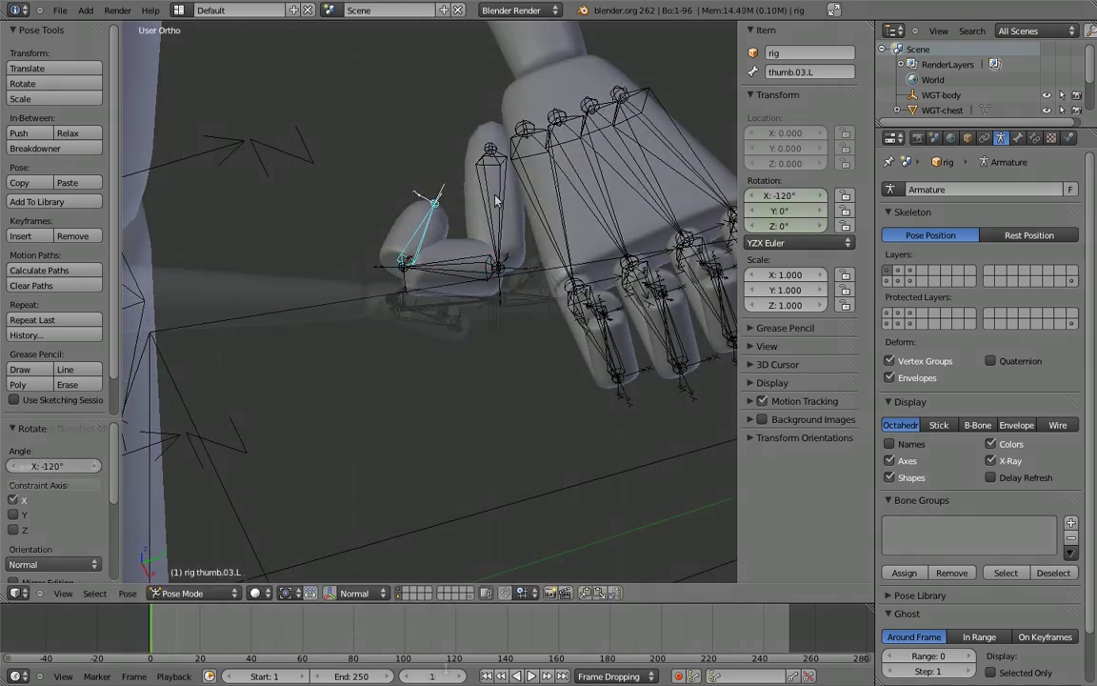
# - At frame 11, clear the rotation of all visible bones to straighten the fingers and thumbs
pyautogui.press('KP_1')
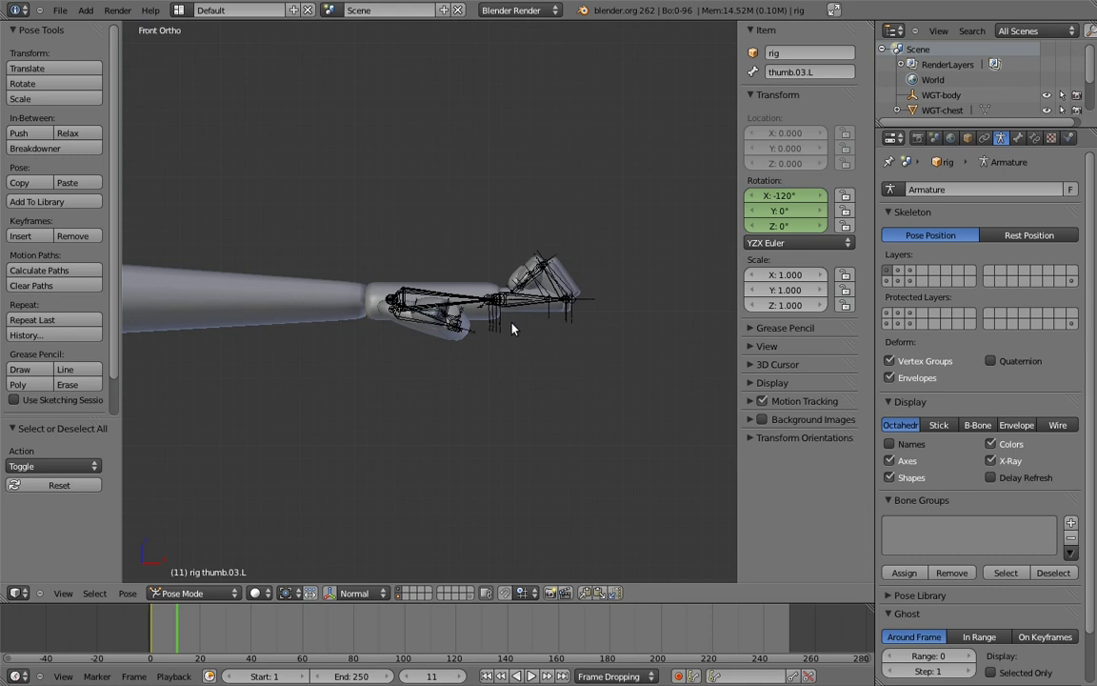
pyautogui.press('a')
pyautogui.hotkey('alt', 'r')
pyautogui.press('a')
pyautogui.keyDown('shift'); pyautogui.moveTo(488, 339); pyautogui.dragTo(447, 355, button='middle'); pyautogui.keyUp('shift')
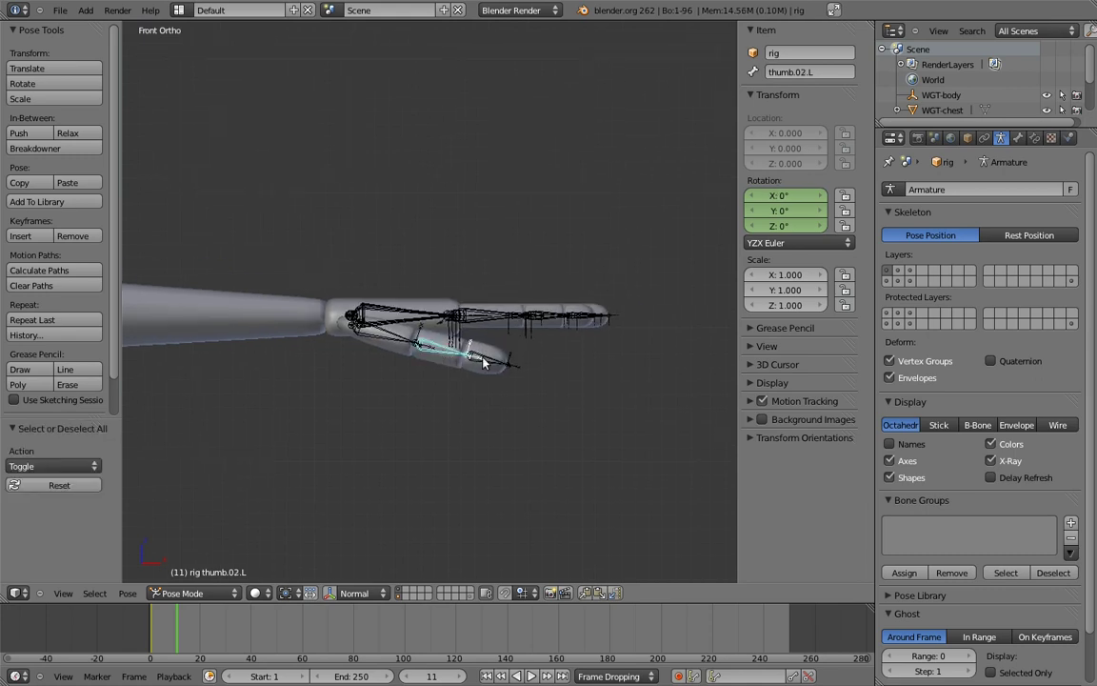
# - Select the outer two bones of every finger and thumb on both hands and key them at frame 11
pyautogui.keyDown('shift'); pyautogui.rightClick(483, 361); pyautogui.keyUp('shift')
pyautogui.scroll(4, 487, 400)
pyautogui.keyDown('shift'); pyautogui.moveTo(489, 409); pyautogui.dragTo(353, 406, button='middle'); pyautogui.keyUp('shift')
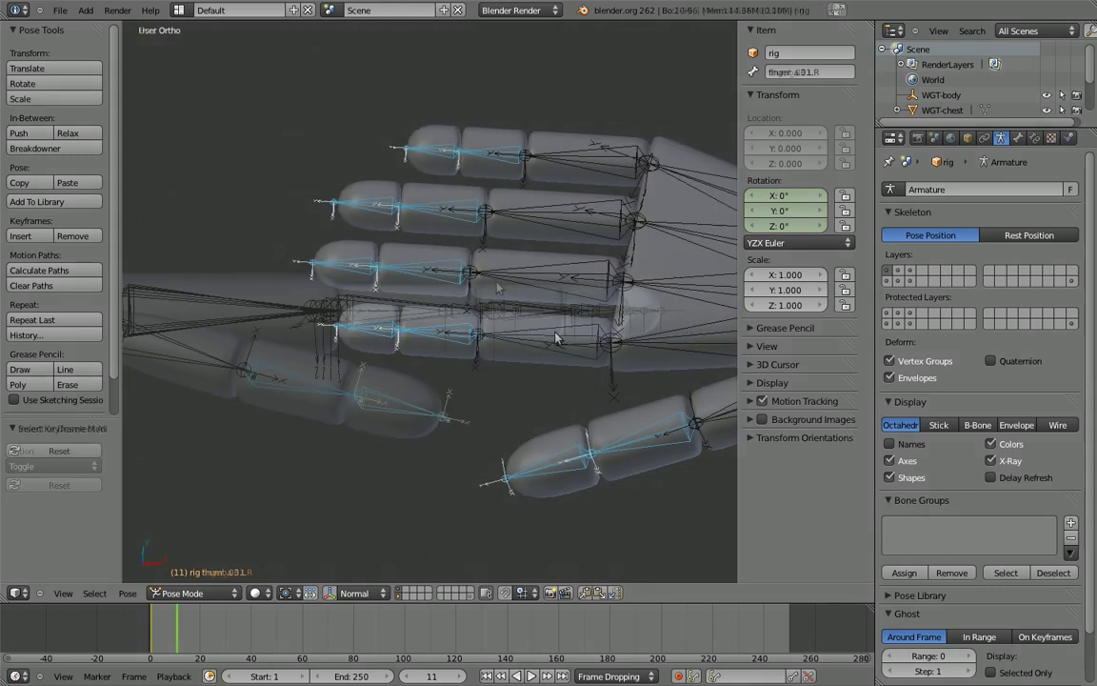
pyautogui.press('i')
pyautogui.click(552, 334)
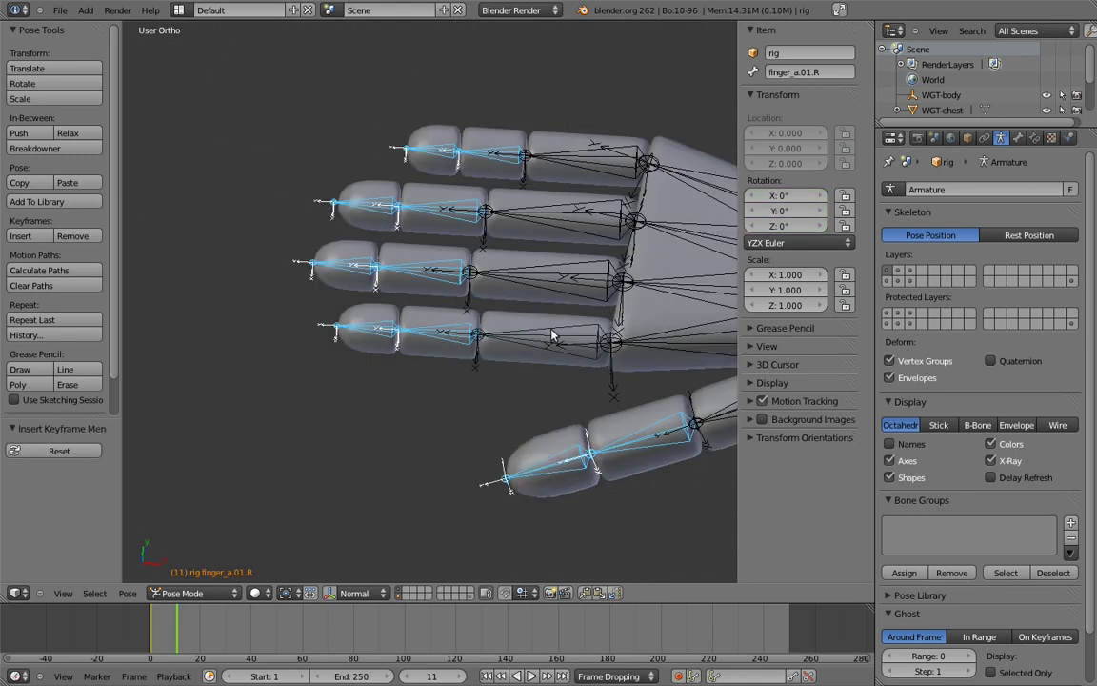
pyautogui.moveTo(551, 333); pyautogui.dragTo(437, 268, button='middle')
pyautogui.press('a')
# - At frame 21, curl the right hand's last finger bones 85° on X and bend the second finger bones the same way
pyautogui.press('KP_1')
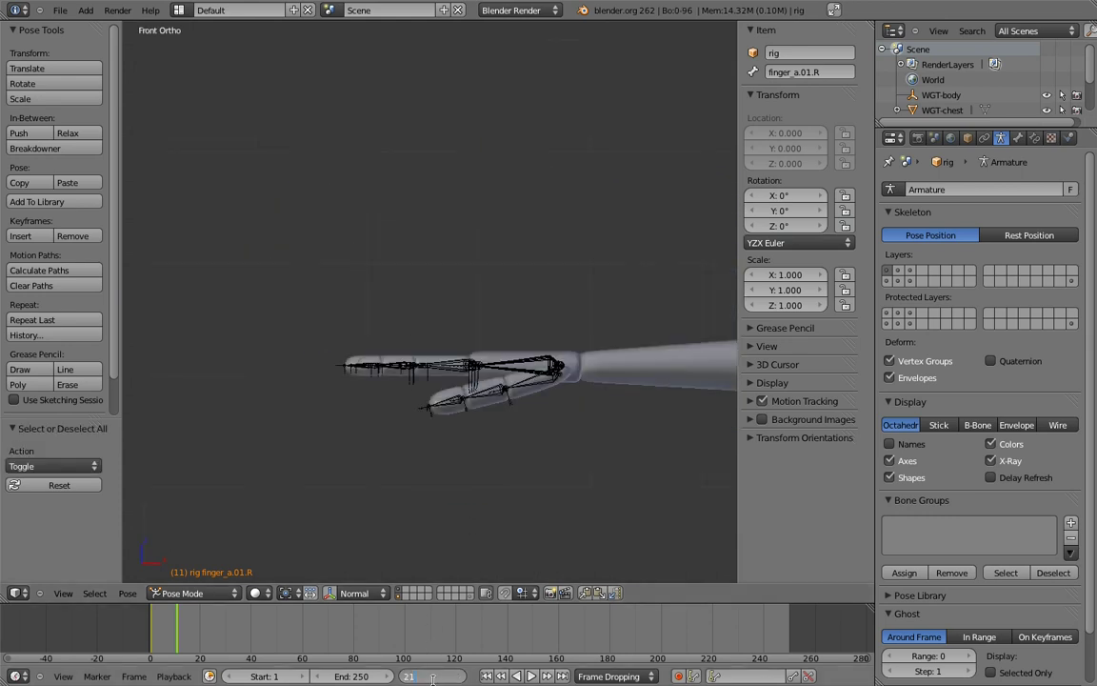
pyautogui.press('Return')
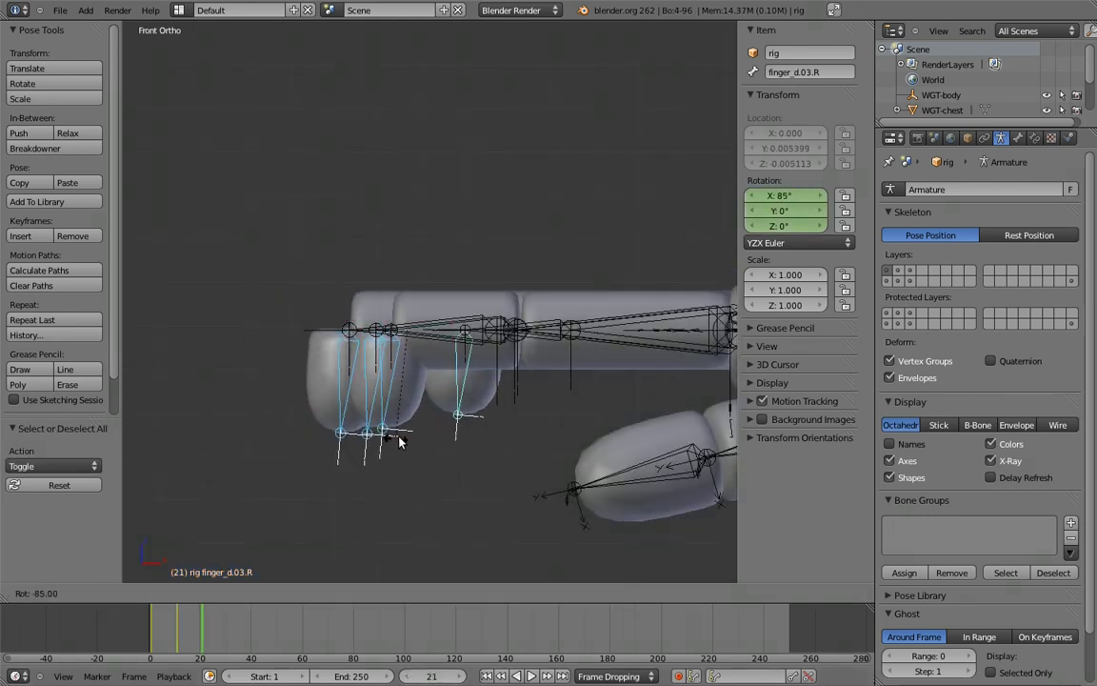
pyautogui.click(399, 441)
pyautogui.press('r')
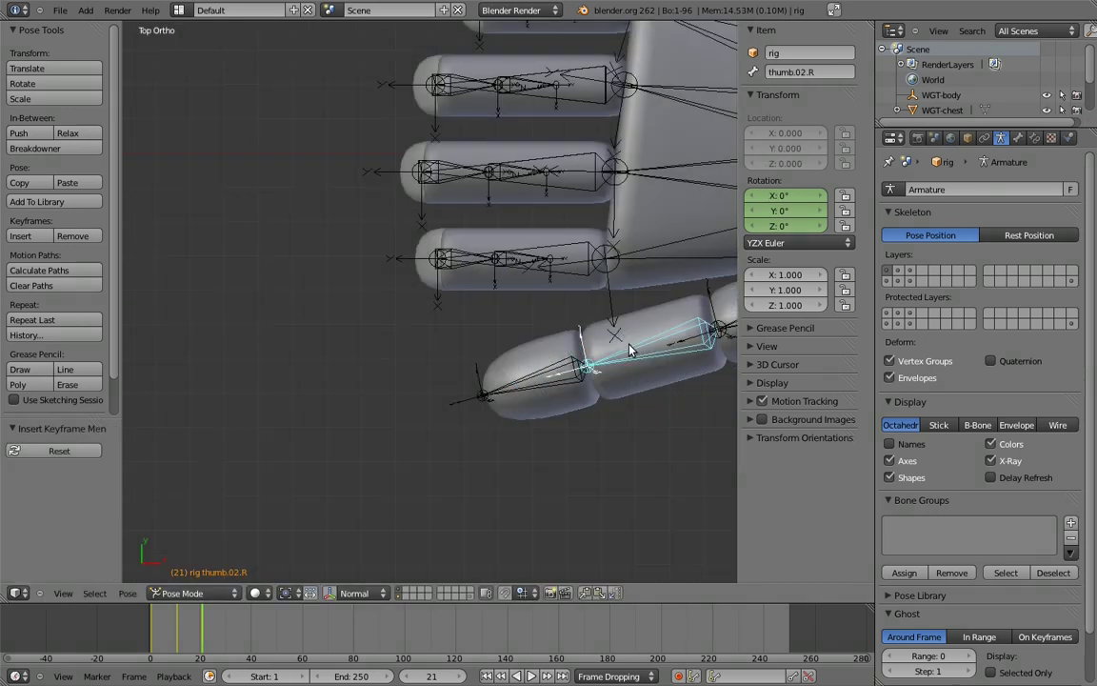
# - Rotate the outer two bones of the right thumb about their local X axis at frame 21
pyautogui.keyDown('shift'); pyautogui.moveTo(630, 347); pyautogui.dragTo(515, 351, button='middle'); pyautogui.keyUp('shift')
pyautogui.press('r')
pyautogui.press('x')
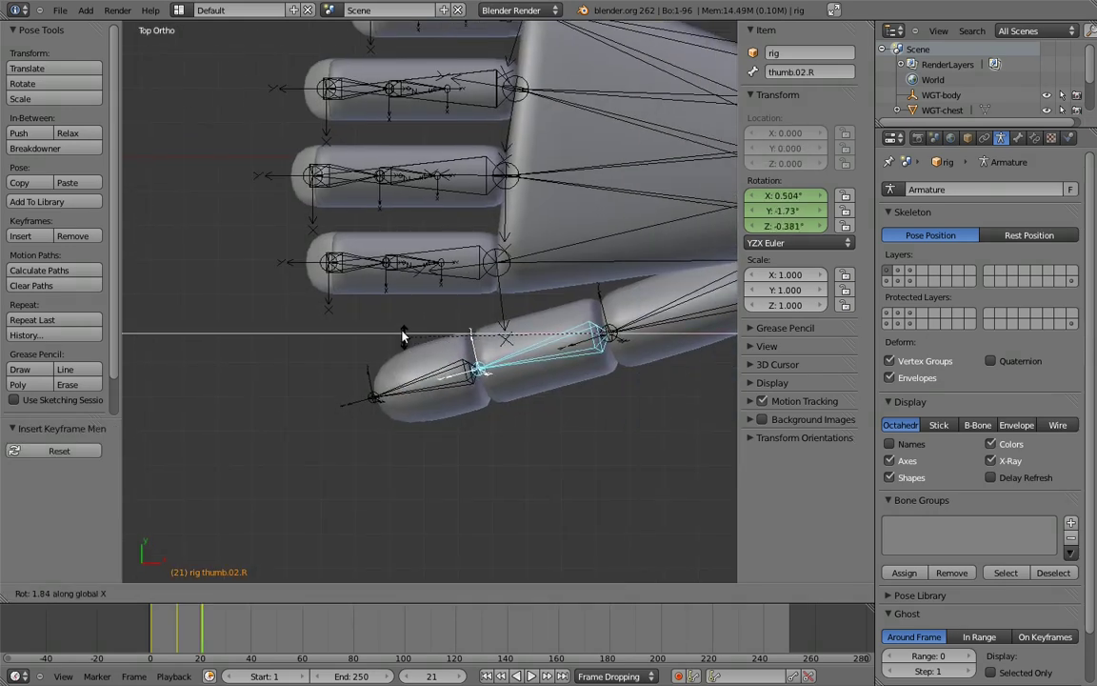
pyautogui.press('x')
pyautogui.click(535, 191)
pyautogui.rightClick(510, 159)
pyautogui.press('r')
pyautogui.press('x')
pyautogui.press('x')
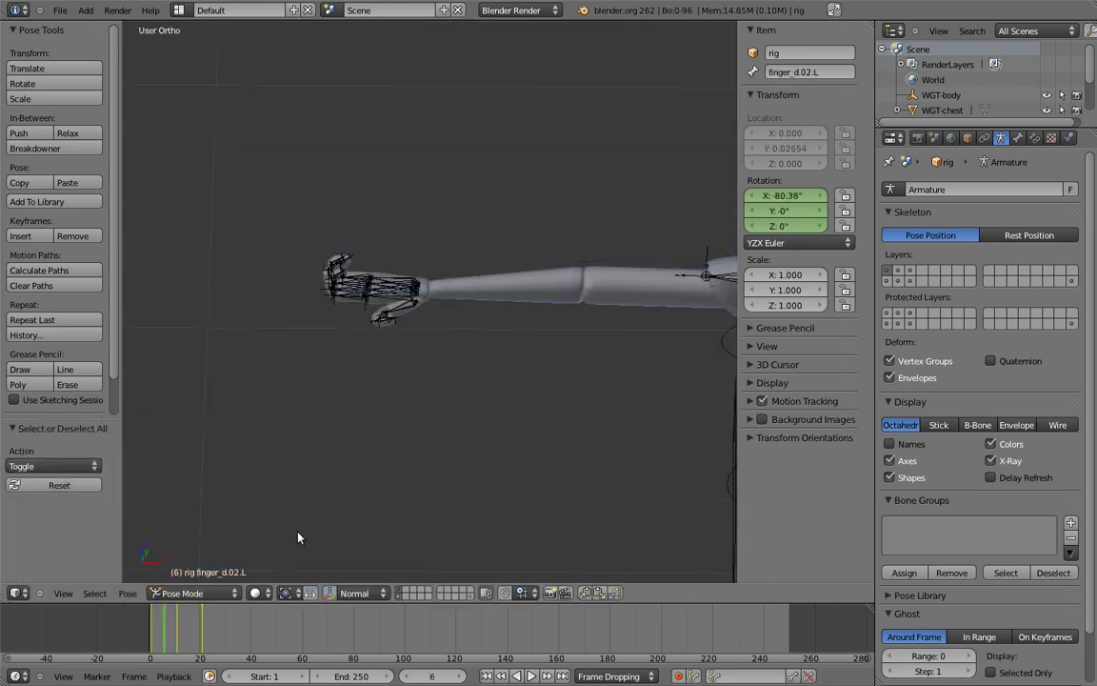
# - Check the finger animation, return to frame 1, and split the 3D view with an Action Editor in one half
pyautogui.moveTo(168, 632)
pyautogui.mouseDown()
pyautogui.moveTo(158, 632)
pyautogui.moveTo(179, 634)
pyautogui.mouseUp()
pyautogui.hotkey('shift', 'Down')
pyautogui.moveTo(868, 25); pyautogui.dragTo(445, 112)
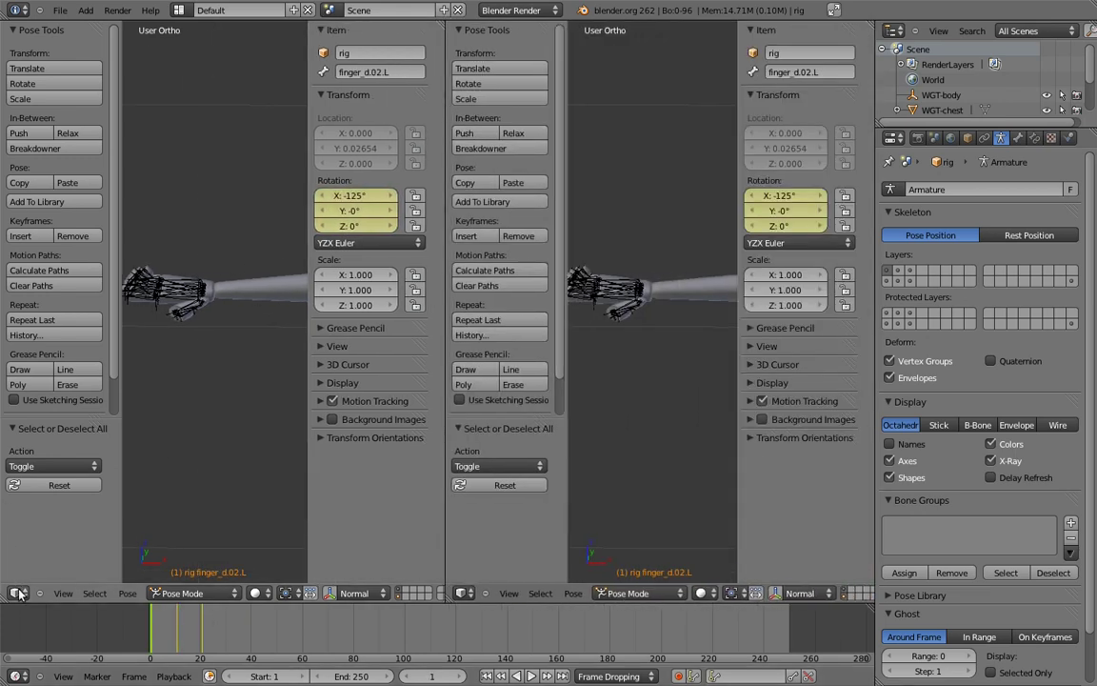
pyautogui.click(19, 594)
pyautogui.click(38, 521)
pyautogui.click(257, 593)
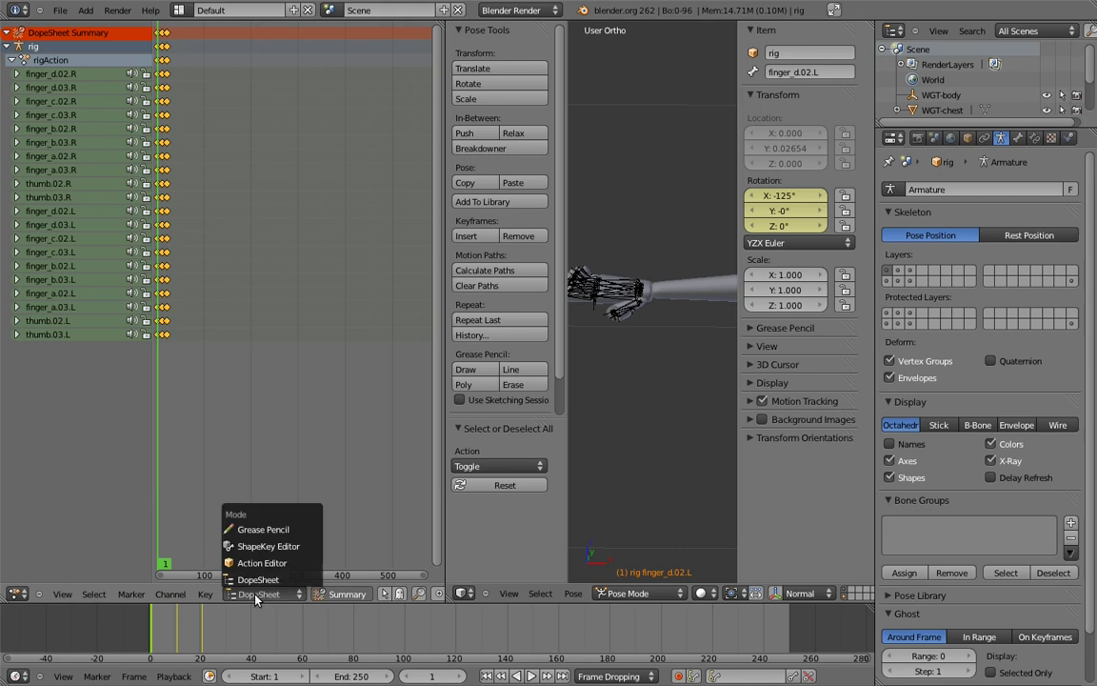
pyautogui.click(249, 562)
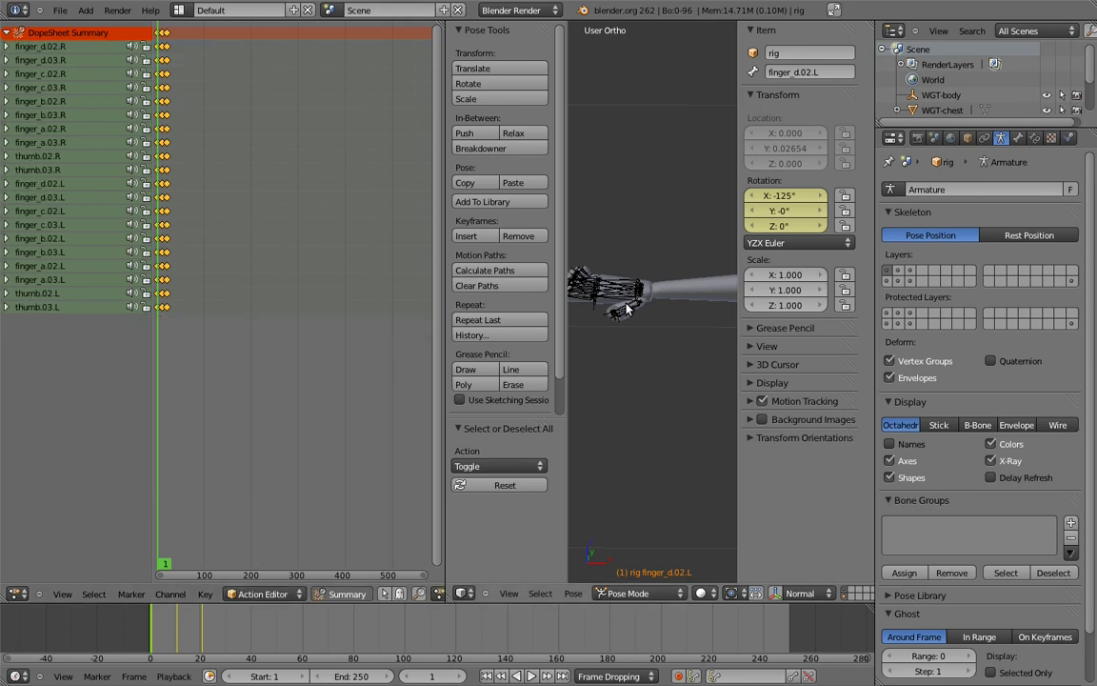
# - Set the interpolation of all finger and thumb keyframes to Linear
pyautogui.press('a')
pyautogui.press('t')
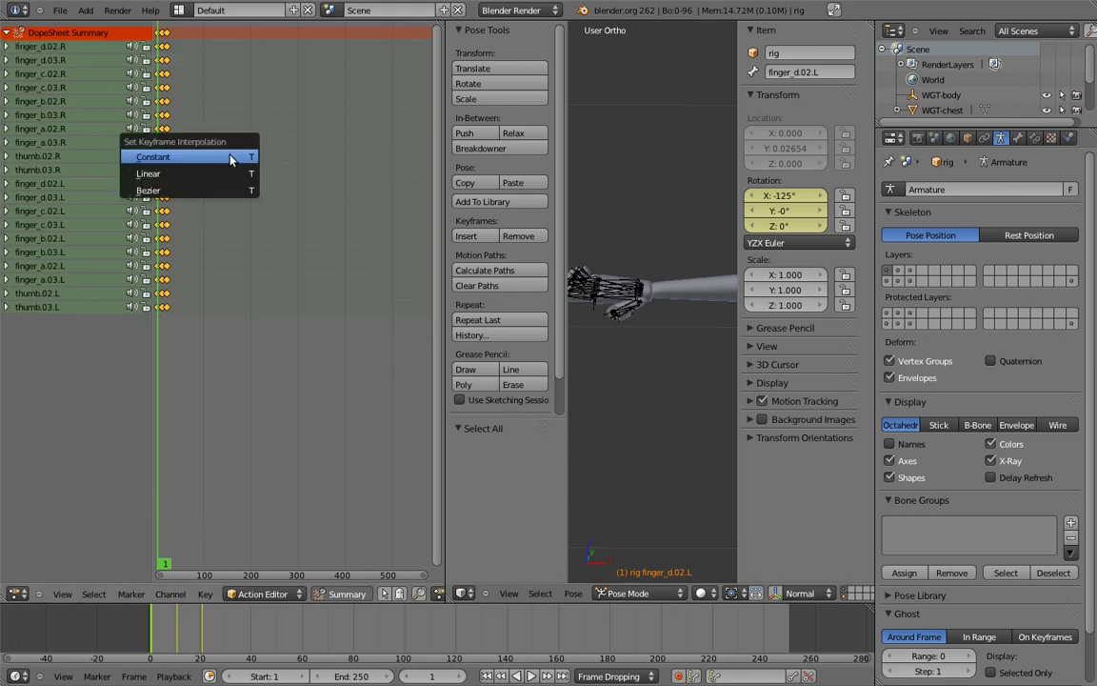
pyautogui.click(213, 176)
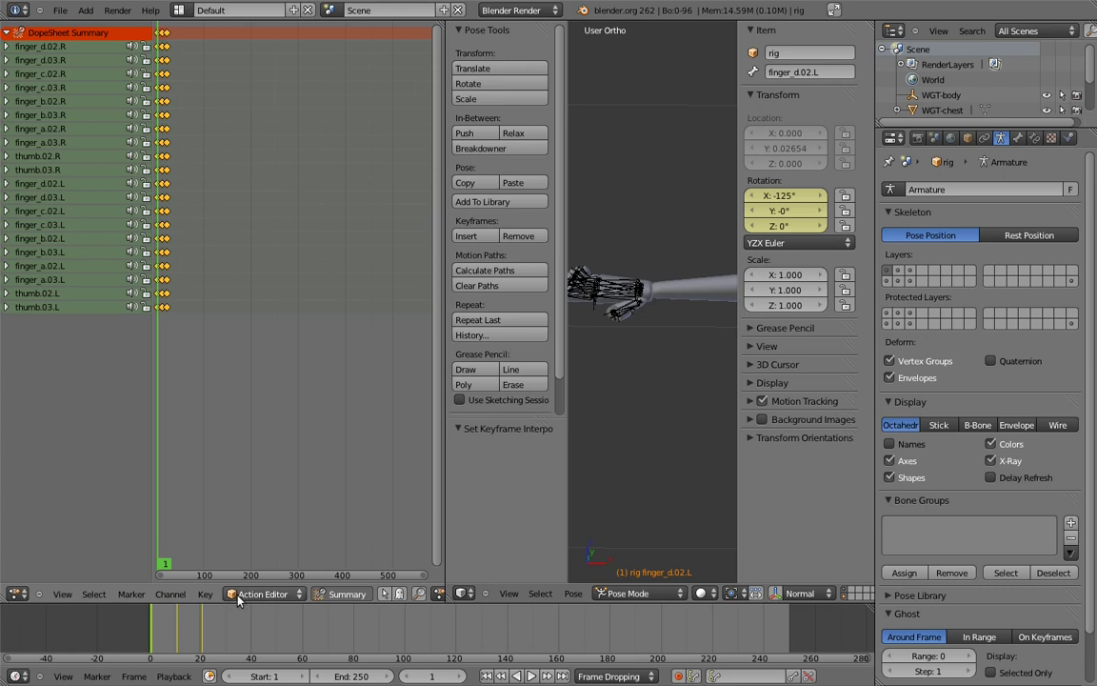
# - Rename the rig's action as finger_bend and unlink it from the rig
pyautogui.keyDown('ctrl'); pyautogui.hscroll(5, 285, 593); pyautogui.keyUp('ctrl')
pyautogui.click(324, 593)
pyautogui.press('BackSpace')
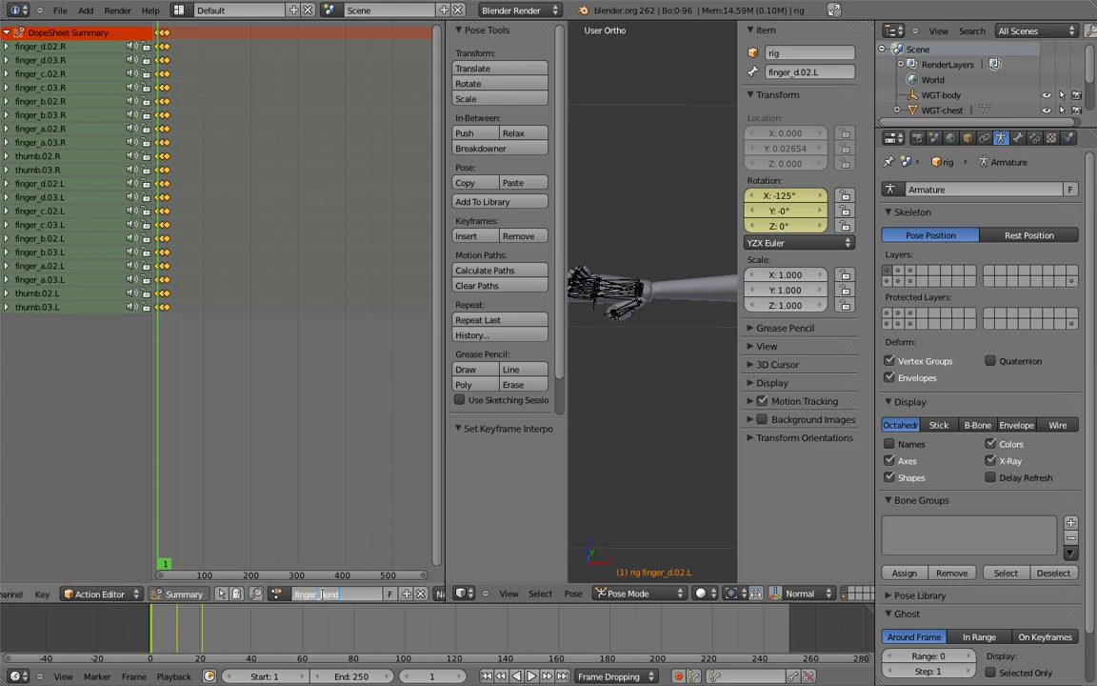
pyautogui.click(420, 593)
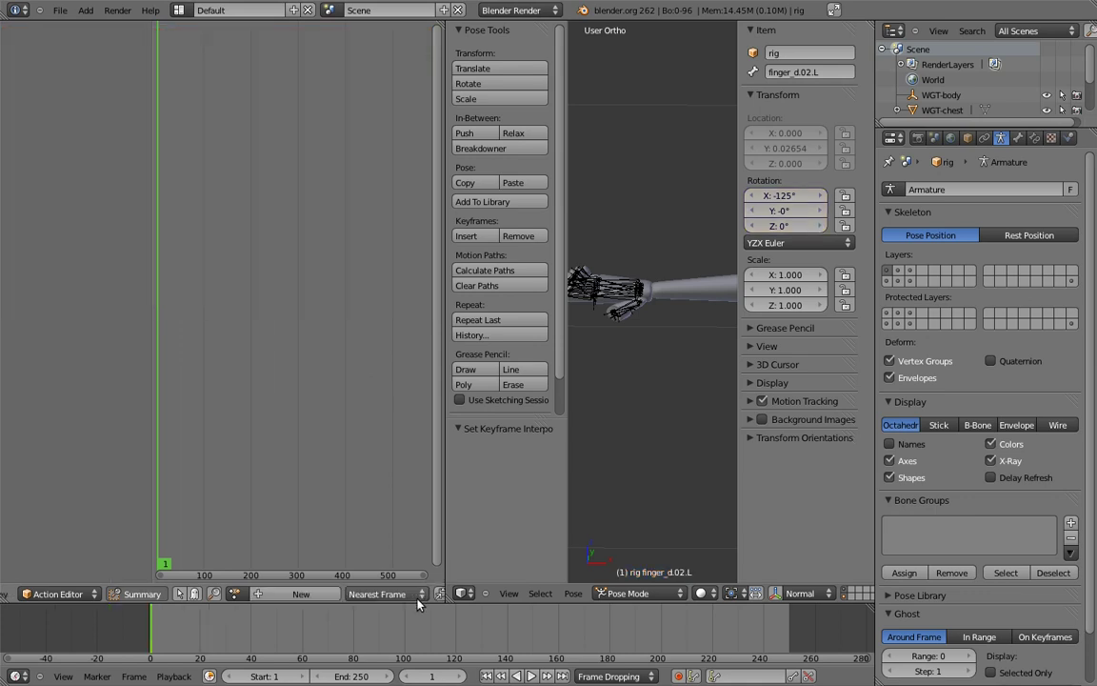
# - Close the Action Editor area by joining it into the 3D view, and clear the rotation of all visible bones
pyautogui.moveTo(450, 599); pyautogui.dragTo(366, 564)
pyautogui.press('a')
pyautogui.press('a')
pyautogui.press('a')
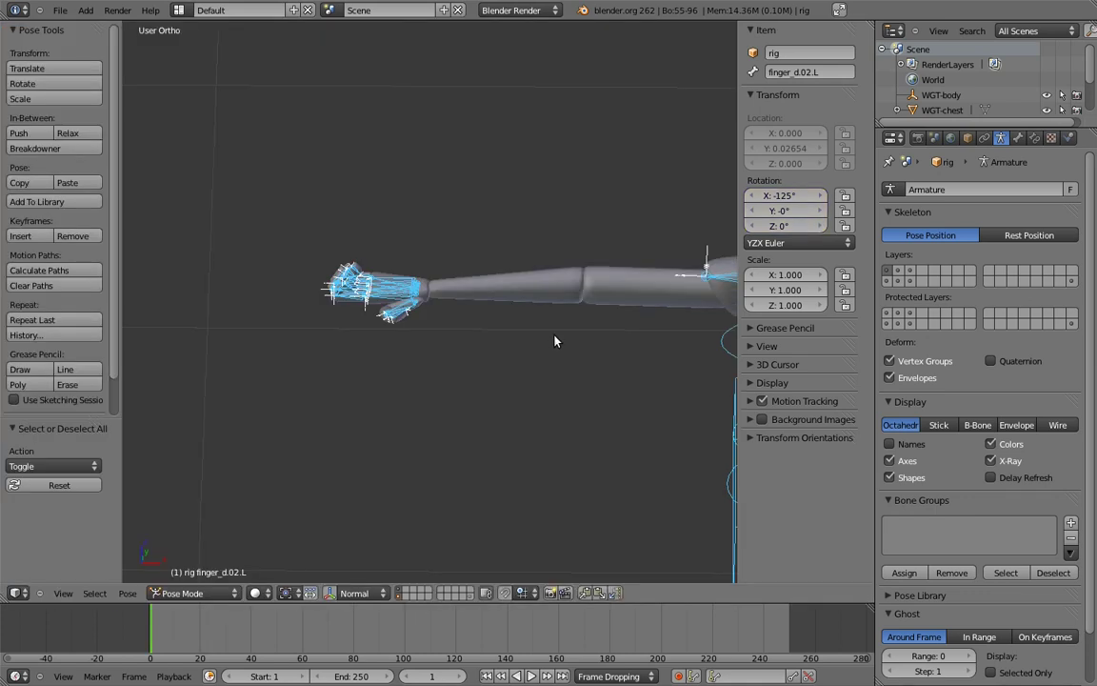
pyautogui.hotkey('alt', 'r')
pyautogui.press('a')
pyautogui.press('KP_1')
# - Duplicate finger_a.01.L in Edit Mode and move the copy up 0.03 along Z
pyautogui.keyDown('shift'); pyautogui.moveTo(622, 311); pyautogui.dragTo(459, 291, button='middle'); pyautogui.keyUp('shift')
pyautogui.scroll(5, 459, 290)
pyautogui.scroll(5, 466, 333)
pyautogui.moveTo(473, 386); pyautogui.dragTo(517, 405, button='middle')
pyautogui.rightClick(526, 438)
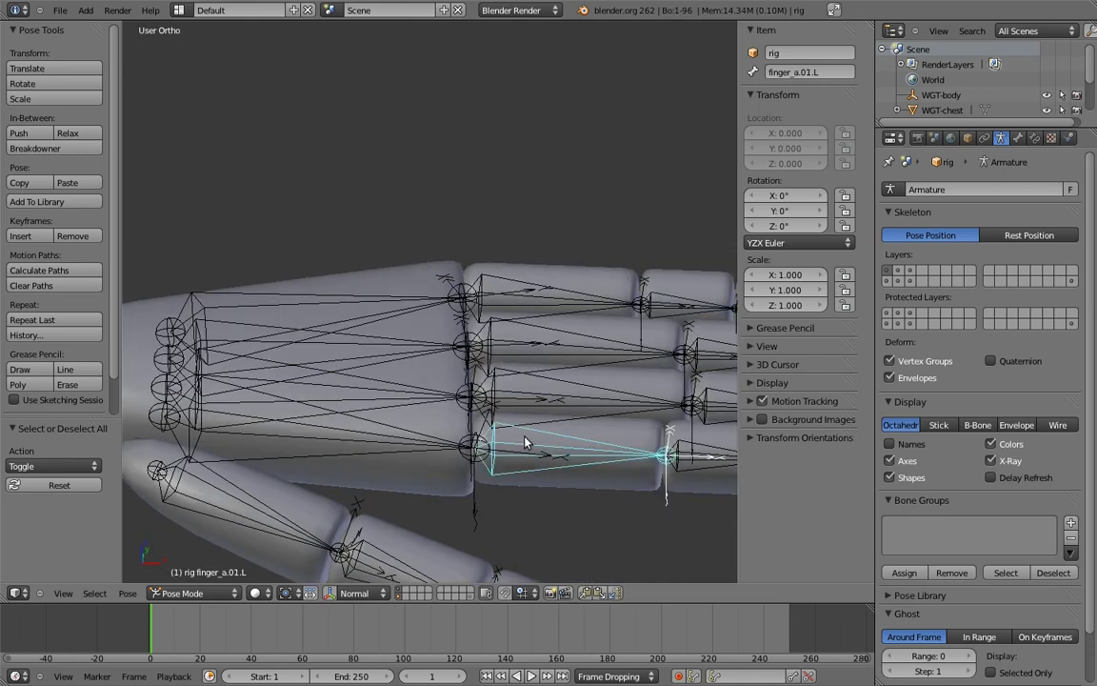
pyautogui.press('Tab')
pyautogui.press('KP_1')
pyautogui.keyDown('shift'); pyautogui.moveTo(557, 360); pyautogui.dragTo(520, 366, button='middle'); pyautogui.keyUp('shift')
pyautogui.scroll(-2, 529, 351)
pyautogui.hotkey('shift', 'd')
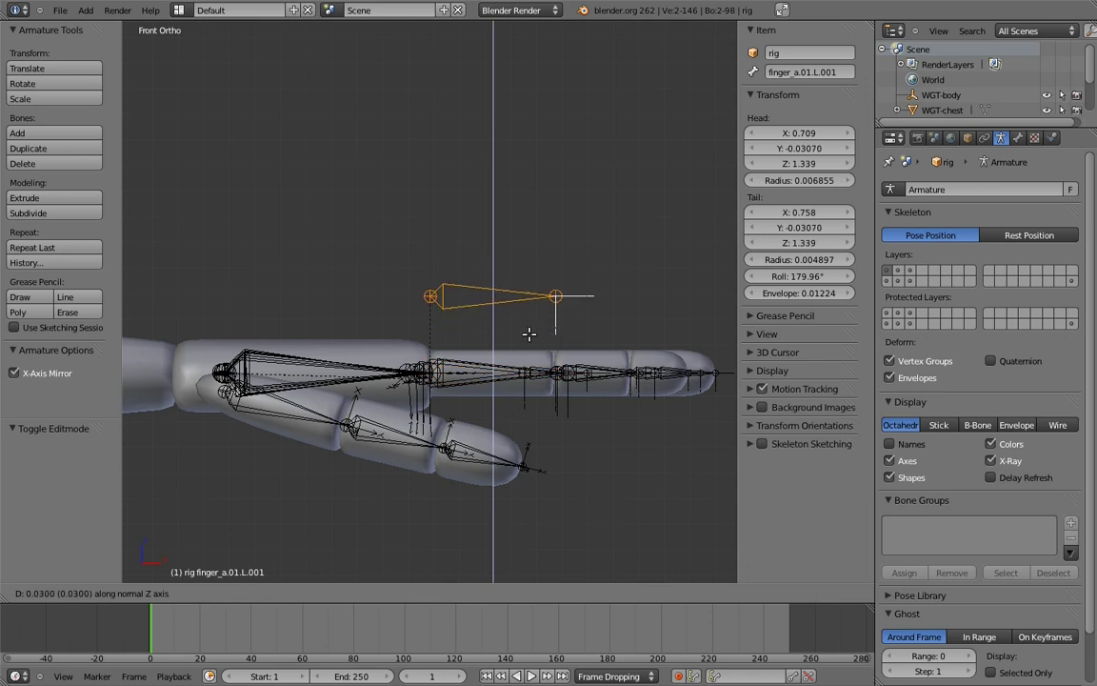
pyautogui.click(529, 330)
# - Lengthen the duplicated finger bone by moving its tail 0.07 along X, past the fingertip
pyautogui.keyDown('shift'); pyautogui.moveTo(562, 293); pyautogui.dragTo(484, 299, button='middle'); pyautogui.keyUp('shift')
pyautogui.press('g')
pyautogui.press('x')
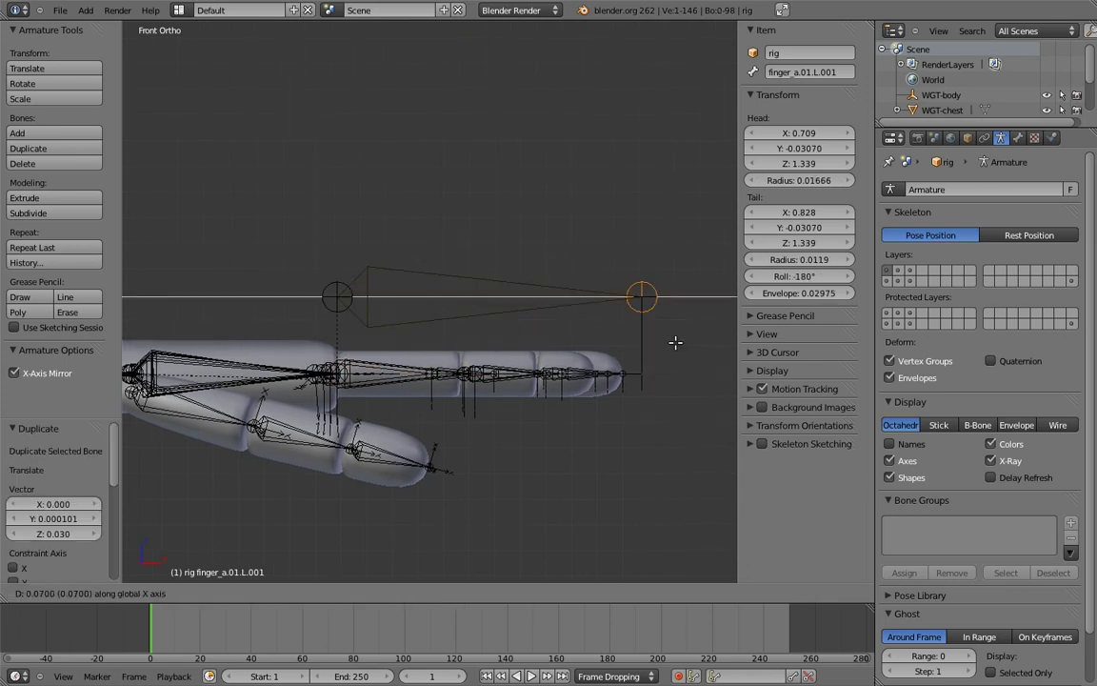
pyautogui.click(672, 344)
# - Rename the lengthened control bone as finger_a.L and return to Pose Mode
pyautogui.click(535, 284)
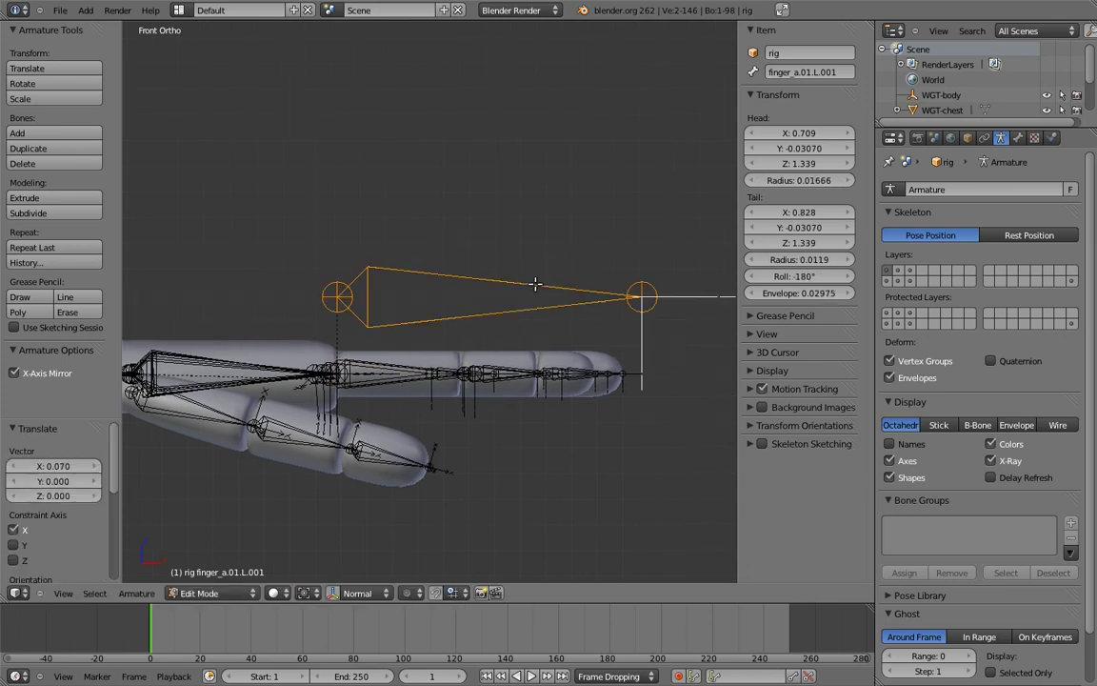
pyautogui.click(835, 76)
pyautogui.press('Return')
pyautogui.moveTo(423, 277); pyautogui.dragTo(445, 366, button='middle')
pyautogui.press('Tab')
pyautogui.moveTo(505, 394); pyautogui.dragTo(510, 379, button='middle')
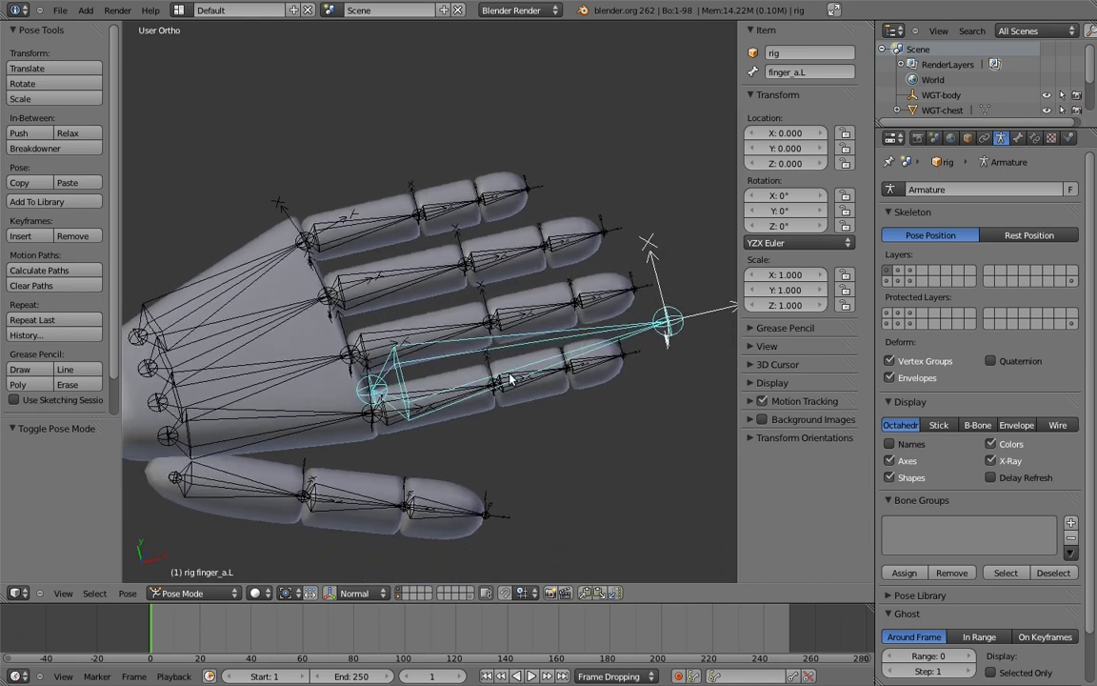
# - Add an Action constraint to finger_a.02.L with finger_a.L as its target, and show the bone's constraint settings
pyautogui.rightClick(538, 385)
pyautogui.hotkey('ctrl', 'shift', 'c')
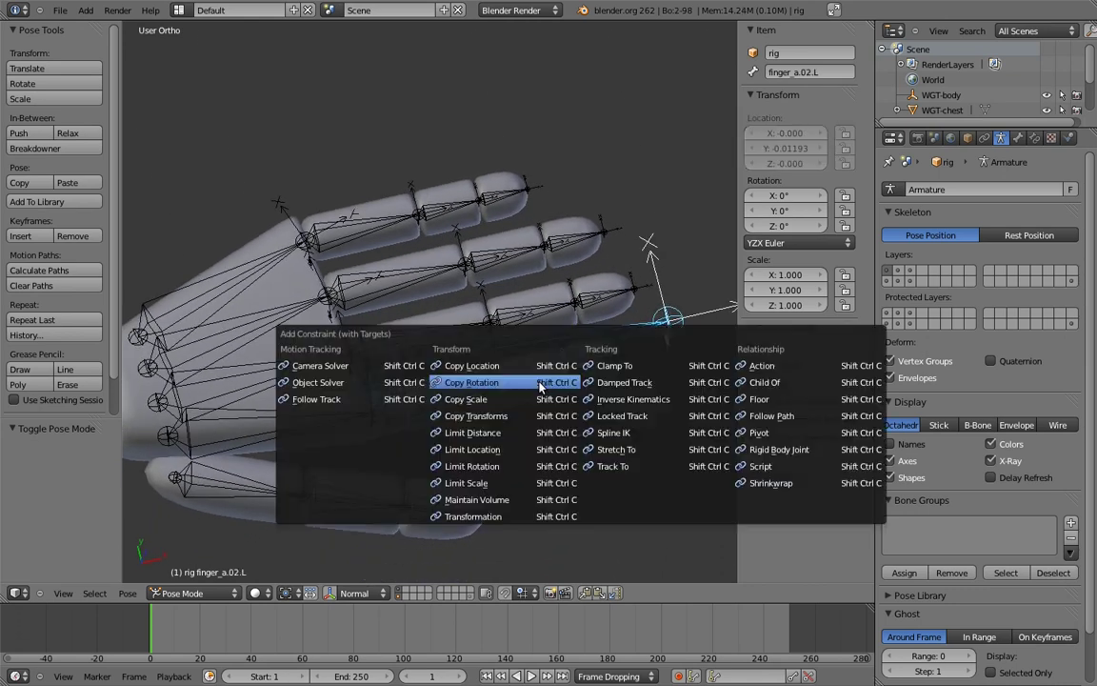
pyautogui.click(759, 366)
pyautogui.moveTo(576, 398); pyautogui.dragTo(538, 390, button='middle')
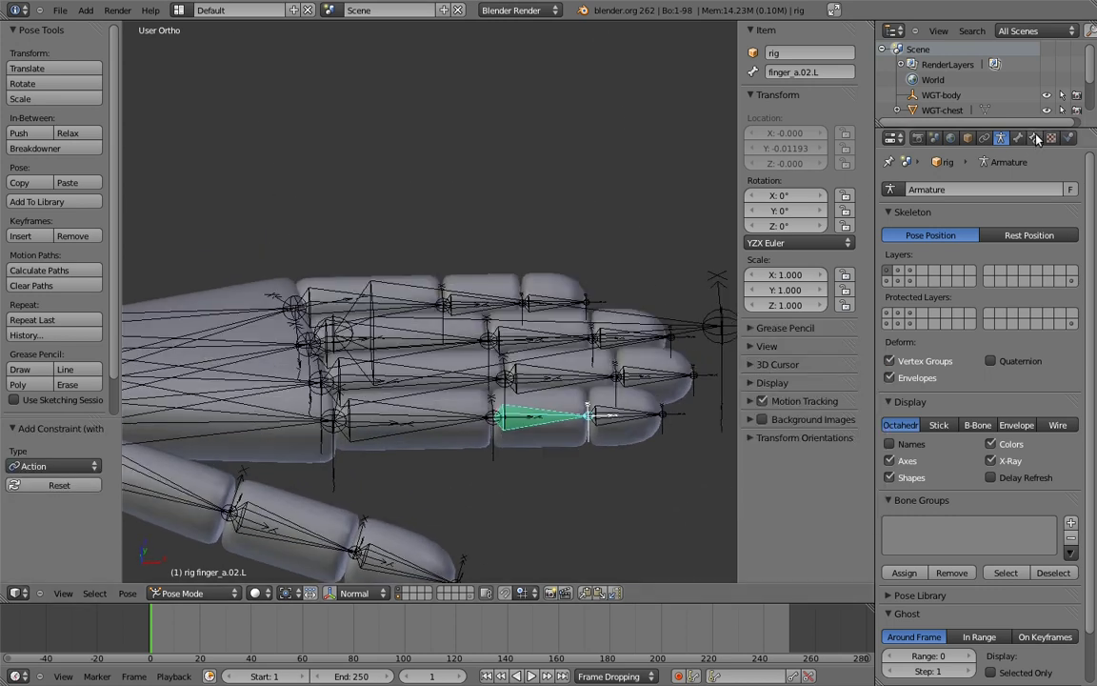
pyautogui.click(1035, 138)
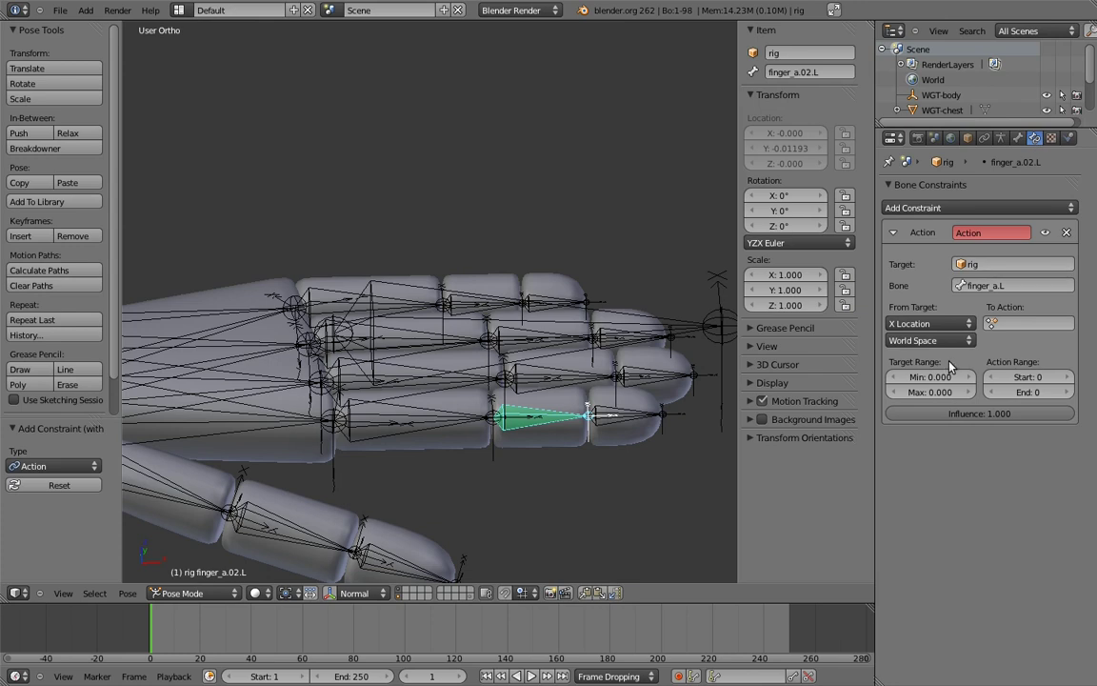
# - Configure finger_a.02.L's Action constraint to read Y Scale in Local Space and drive the finger_bend action
pyautogui.click(944, 326)
pyautogui.click(925, 188)
pyautogui.click(926, 340)
pyautogui.click(911, 275)
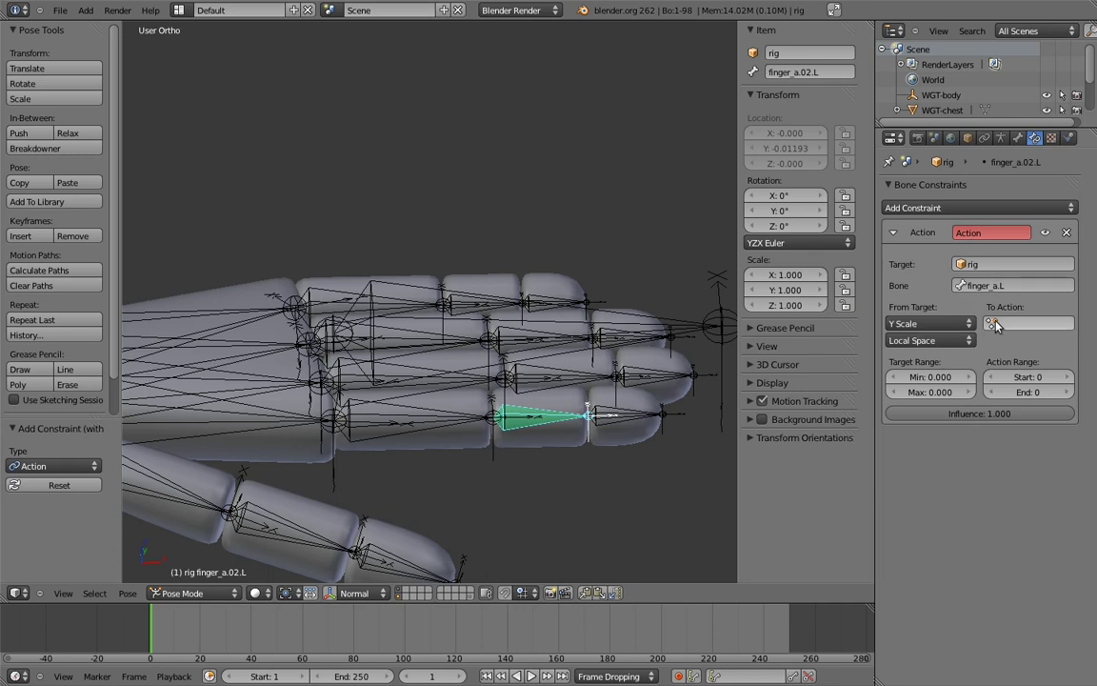
pyautogui.click(1015, 324)
pyautogui.click(1006, 346)
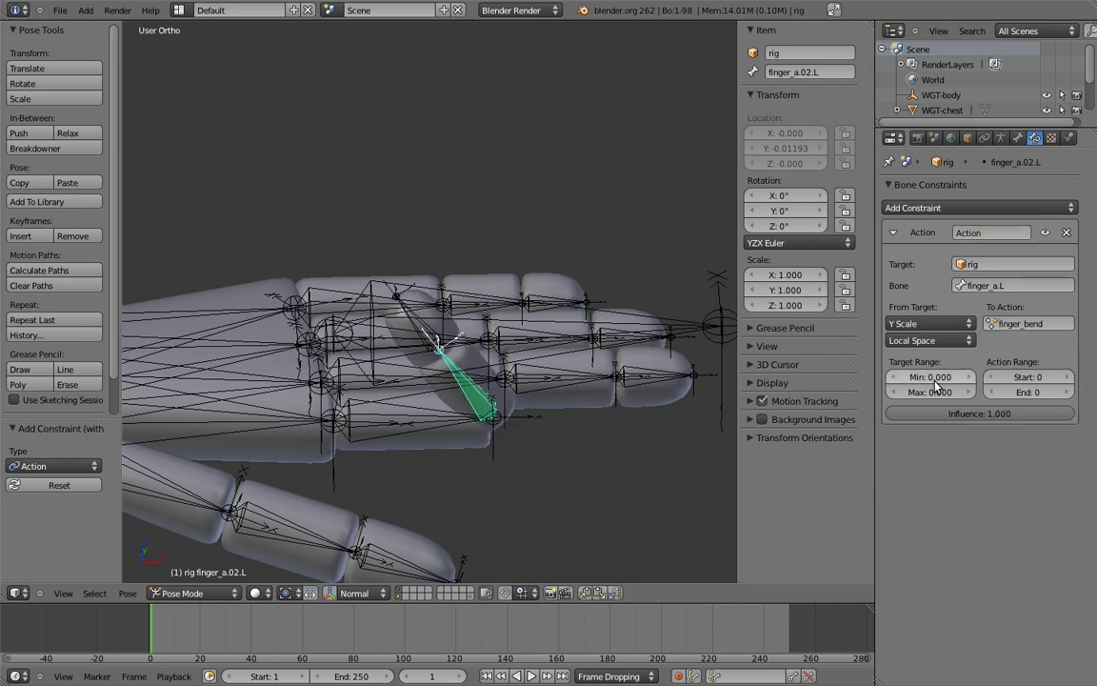
# - Set the Action constraint's action range to 1–21 and its target range to minimum 1.5 and maximum 0.5
pyautogui.click(1047, 391)
pyautogui.write('21')
pyautogui.press('Return')
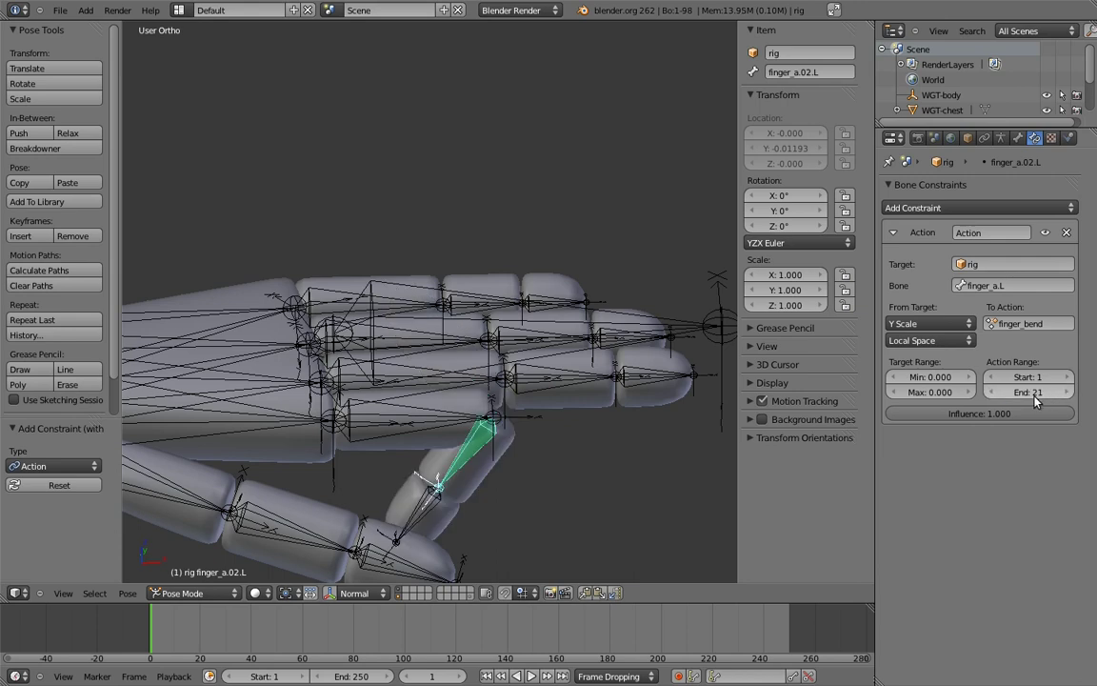
pyautogui.click(951, 377)
pyautogui.write('1.5')
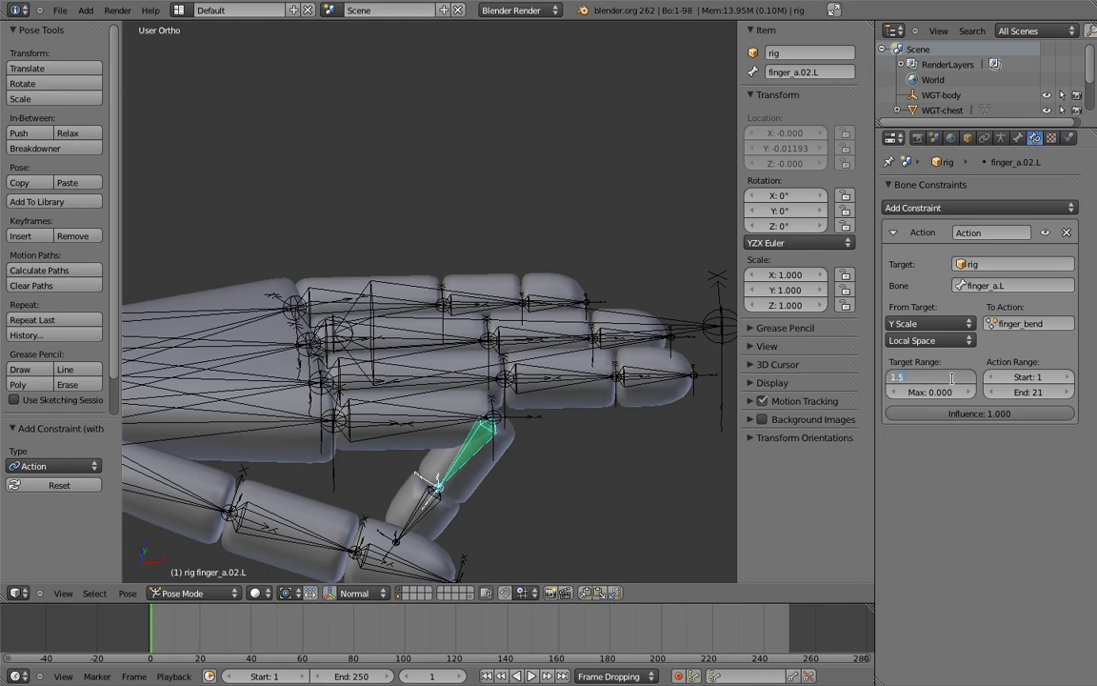
pyautogui.press('Return')
pyautogui.click(949, 391)
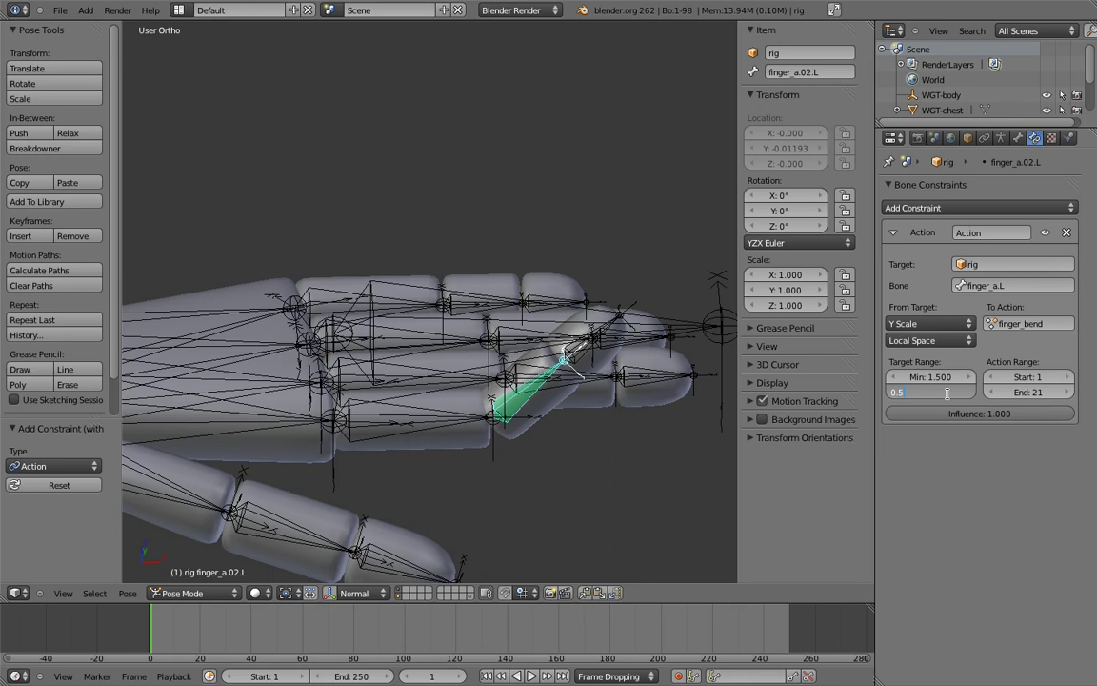
pyautogui.press('Return')
# - Test the finger bend by scaling the finger_a.L control bone up and down, cancelling each scale
pyautogui.keyDown('shift'); pyautogui.moveTo(621, 376); pyautogui.dragTo(624, 331, button='middle'); pyautogui.keyUp('shift')
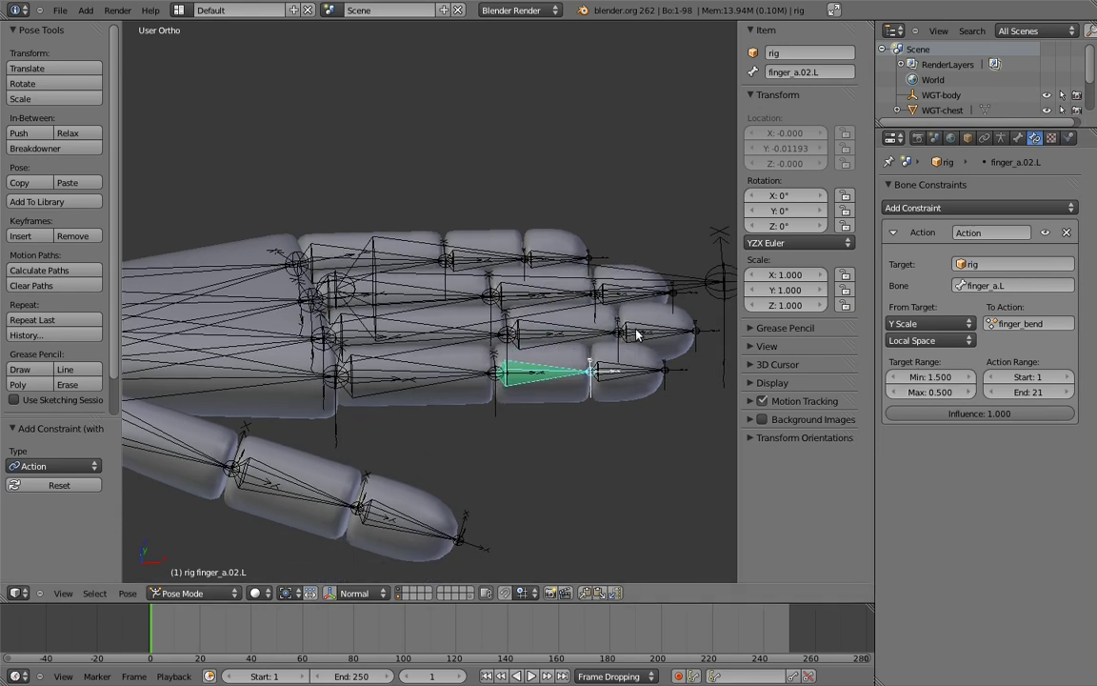
pyautogui.keyDown('shift'); pyautogui.moveTo(671, 315); pyautogui.dragTo(645, 331, button='middle'); pyautogui.keyUp('shift')
pyautogui.scroll(-2, 637, 323)
pyautogui.rightClick(567, 271)
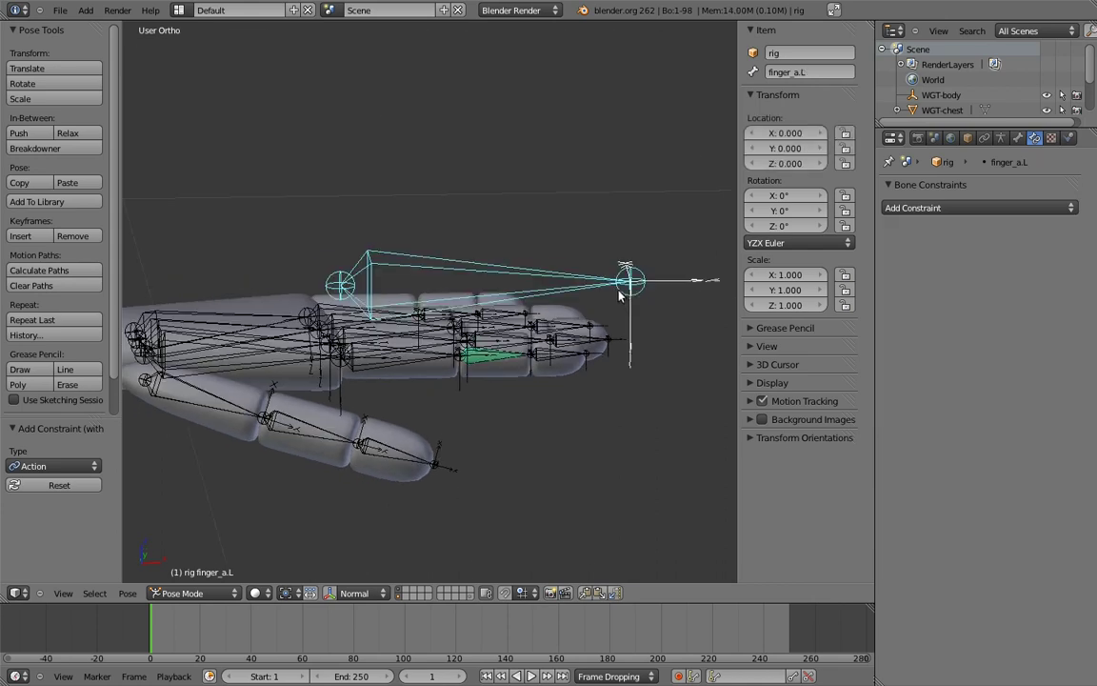
pyautogui.press('s')
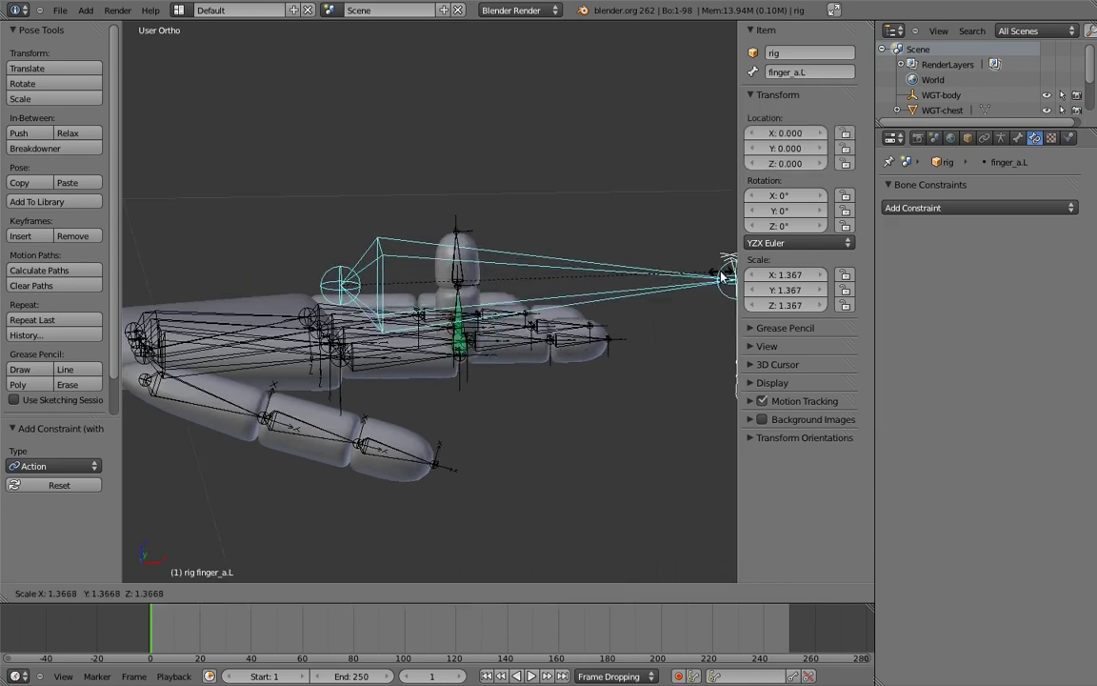
pyautogui.press('Escape')
pyautogui.press('s')
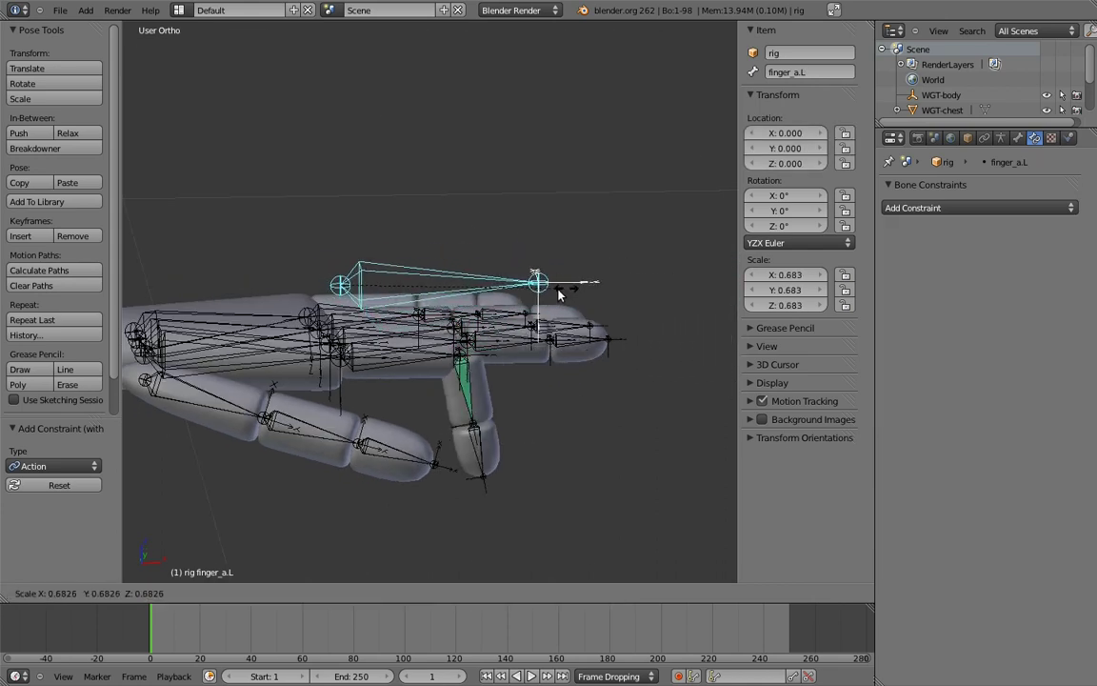
pyautogui.press('Escape')
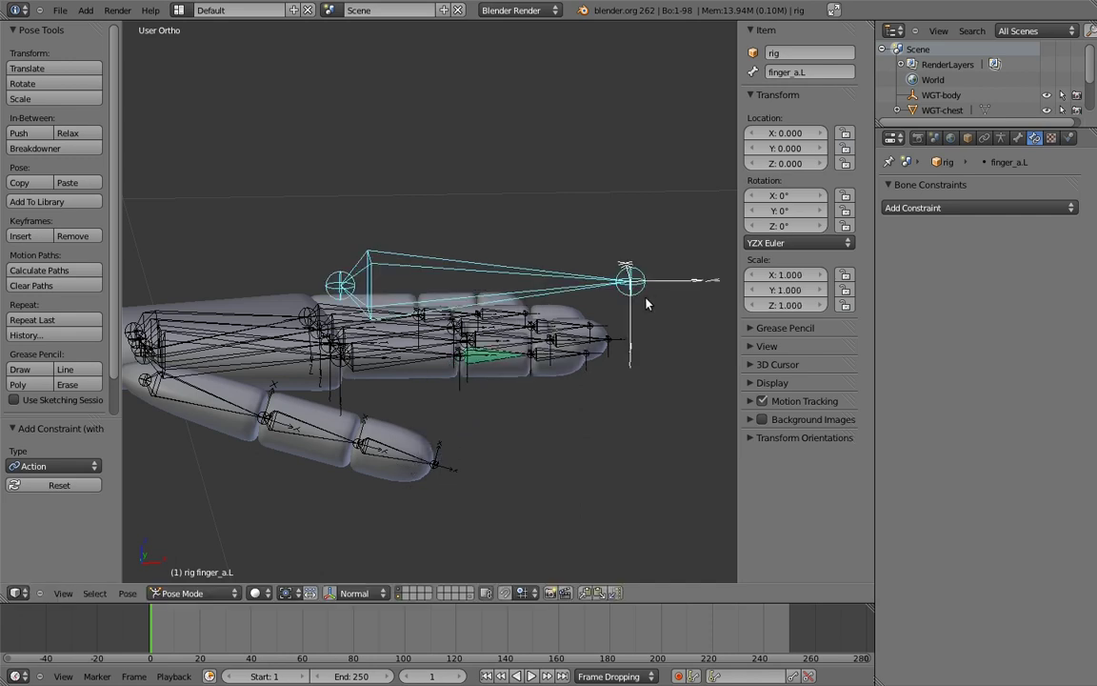
# - Copy the Action constraint from finger_a.02.L to the fingertip bone of the same finger
pyautogui.moveTo(608, 311); pyautogui.dragTo(563, 343, button='middle')
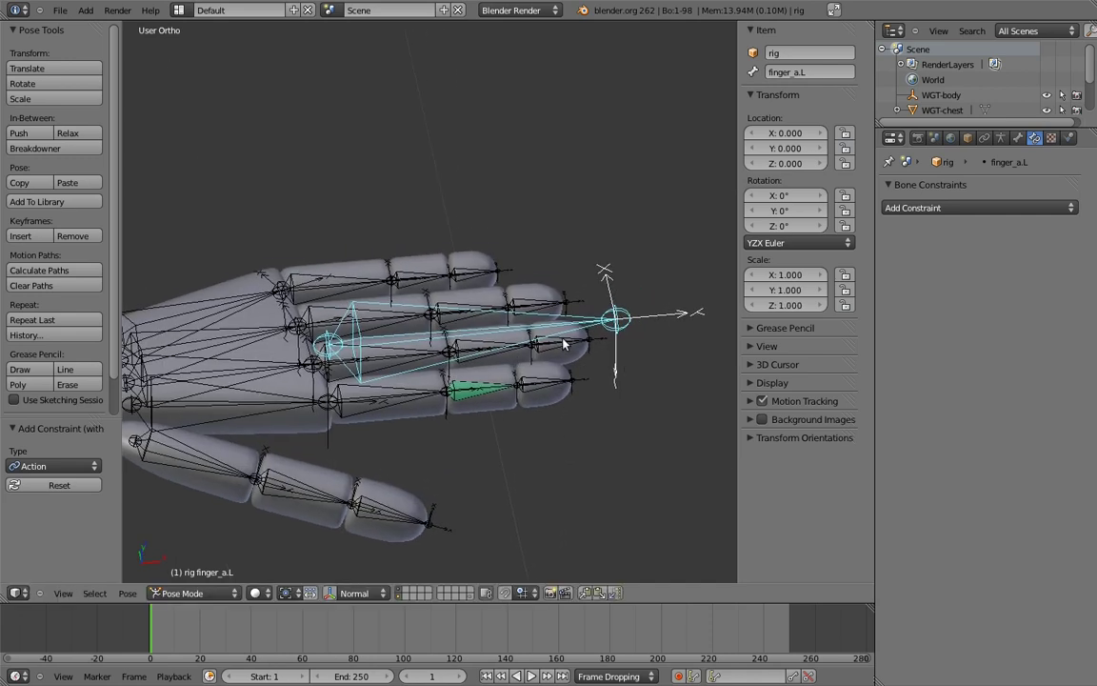
pyautogui.scroll(2, 562, 344)
pyautogui.rightClick(558, 373)
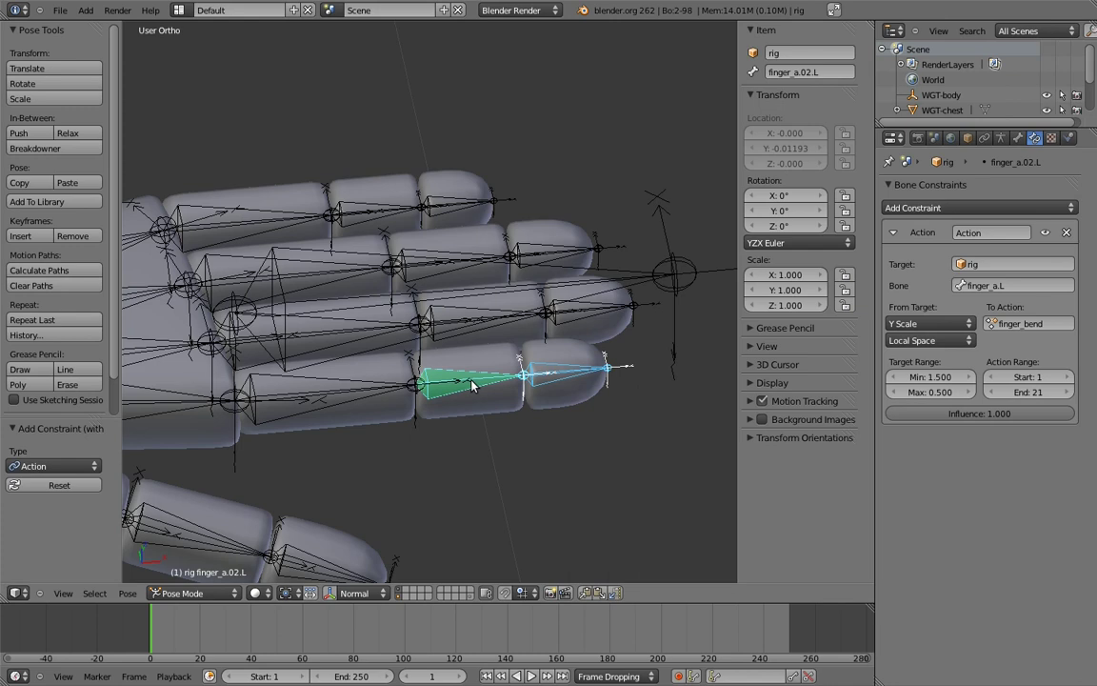
pyautogui.click(122, 594)
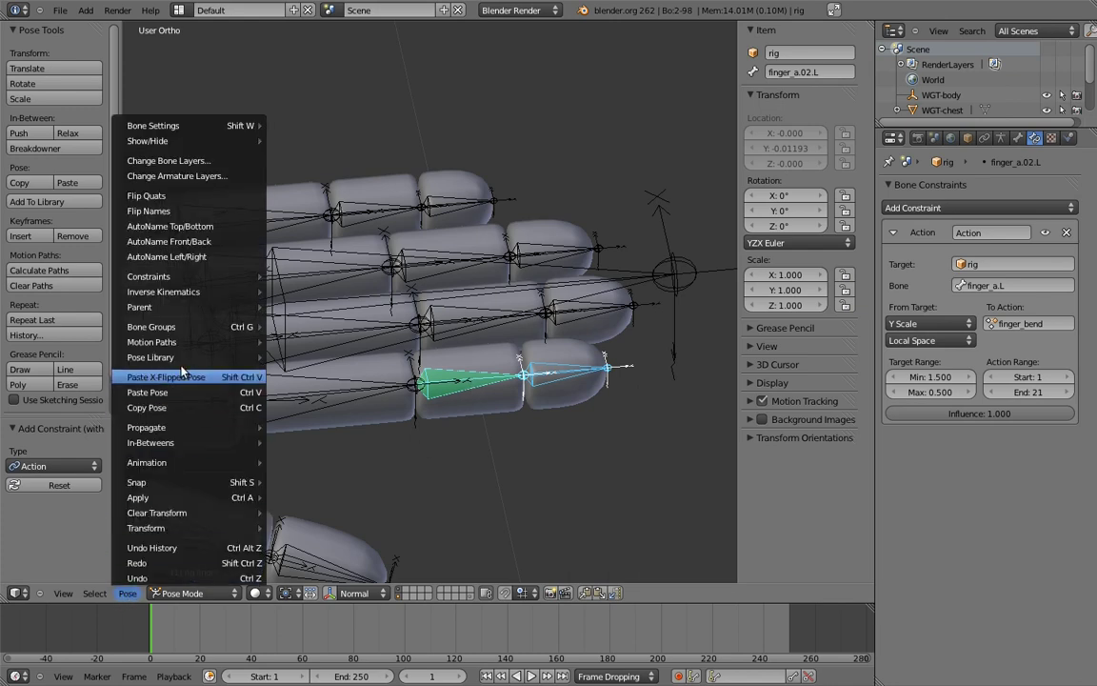
pyautogui.moveTo(186, 279)
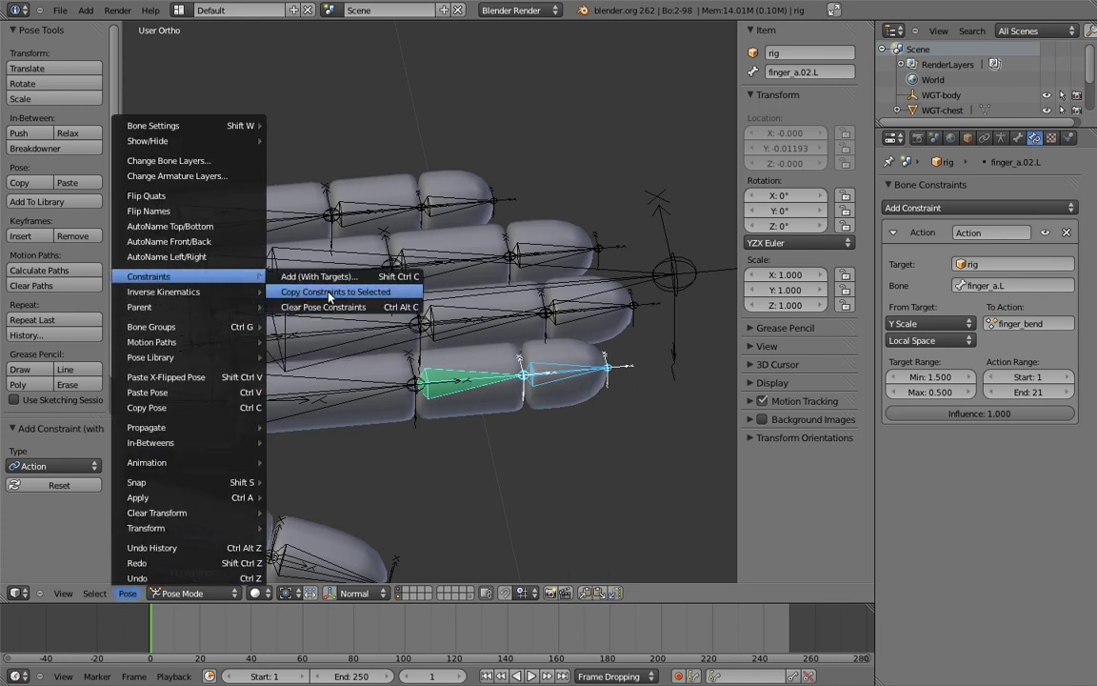
pyautogui.click(329, 297)
pyautogui.moveTo(428, 300); pyautogui.dragTo(521, 299, button='middle')
# - Select the finger_a.L through finger_d.L control bones, test scaling and rotating them together, cancel both transforms, and deselect everything
pyautogui.rightClick(640, 290)
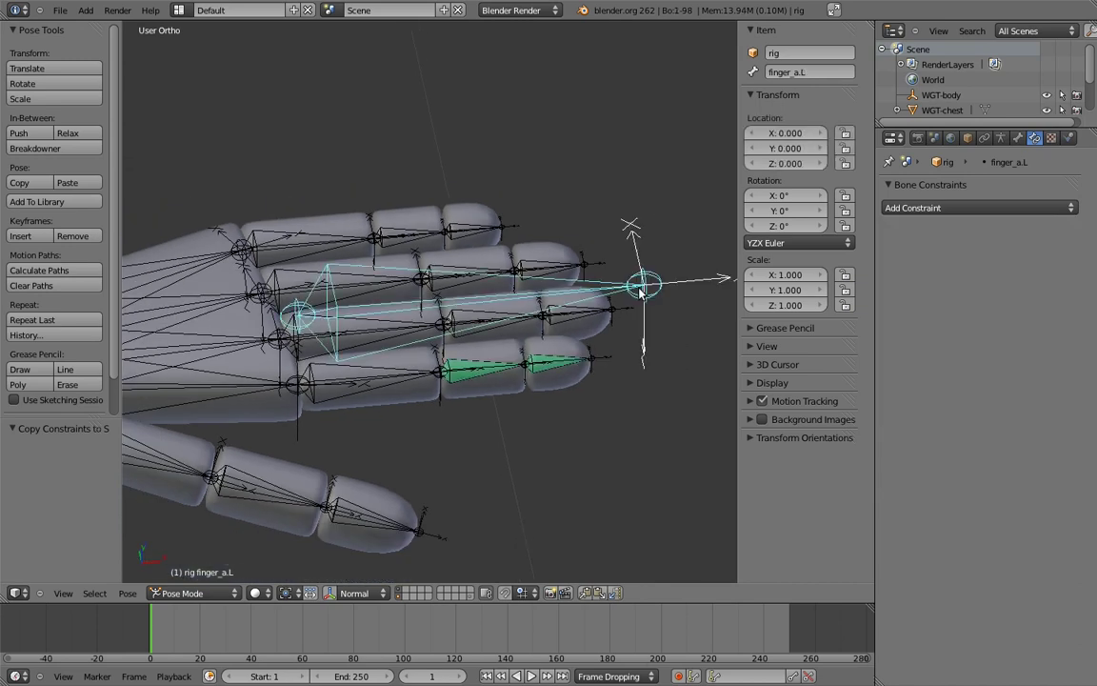
pyautogui.rightClick(666, 283)
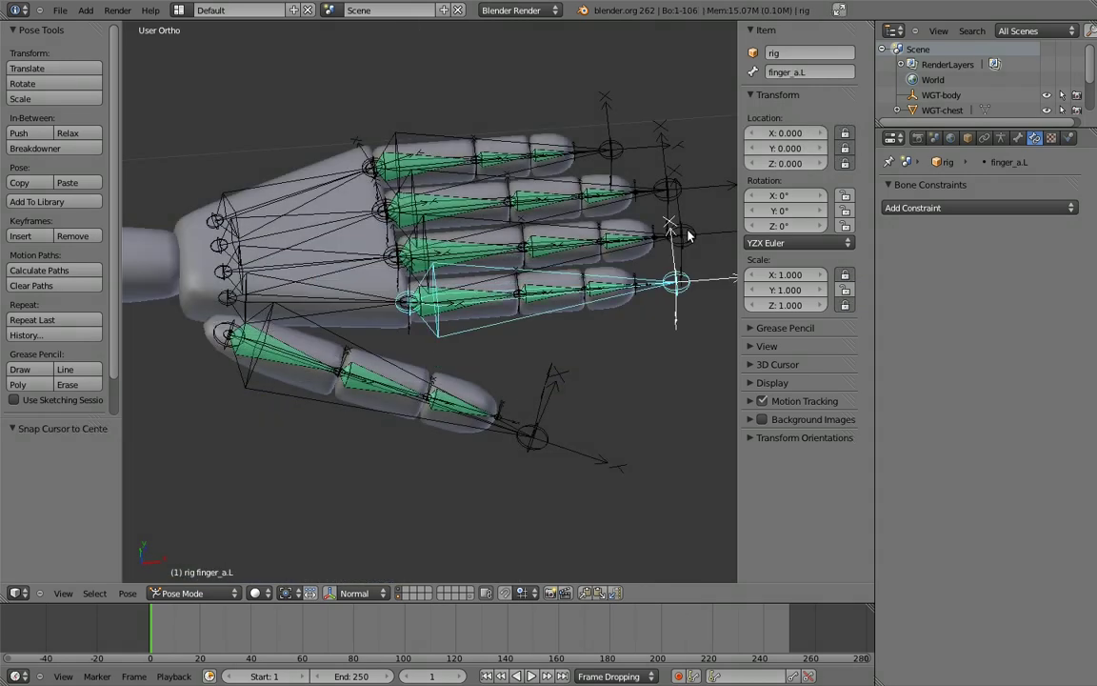
pyautogui.keyDown('shift'); pyautogui.rightClick(685, 231); pyautogui.keyUp('shift')
pyautogui.keyDown('shift'); pyautogui.rightClick(668, 189); pyautogui.keyUp('shift')
pyautogui.keyDown('shift'); pyautogui.rightClick(604, 150); pyautogui.keyUp('shift')
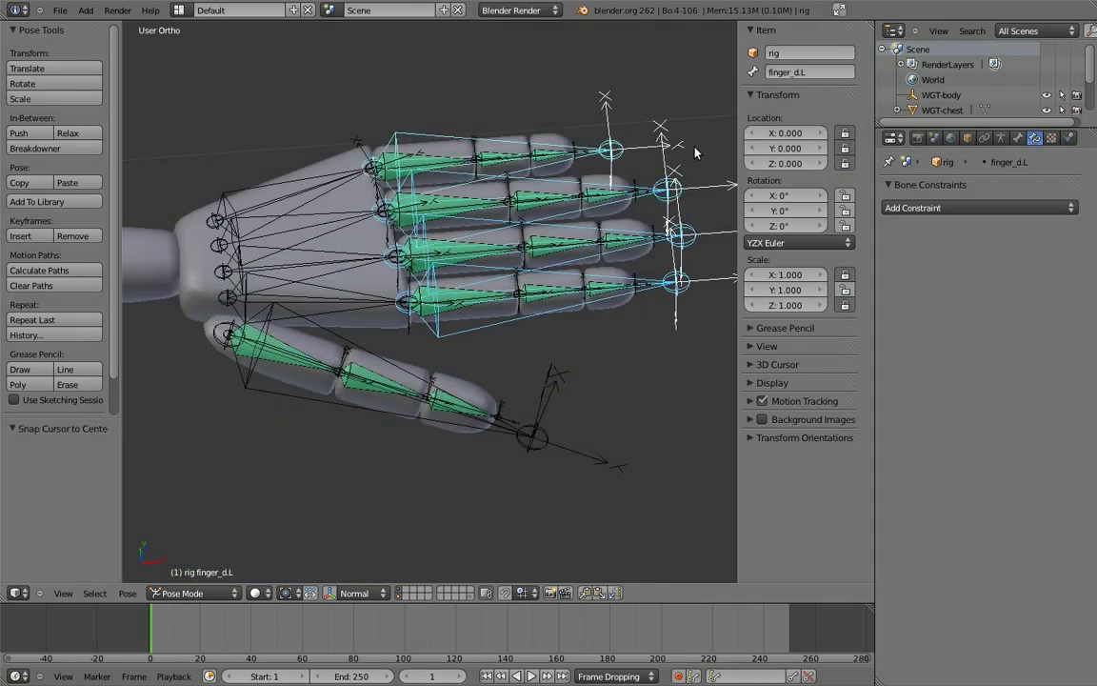
pyautogui.press('s')
pyautogui.press('Escape')
pyautogui.press('r')
pyautogui.press('Escape')
pyautogui.press('a')
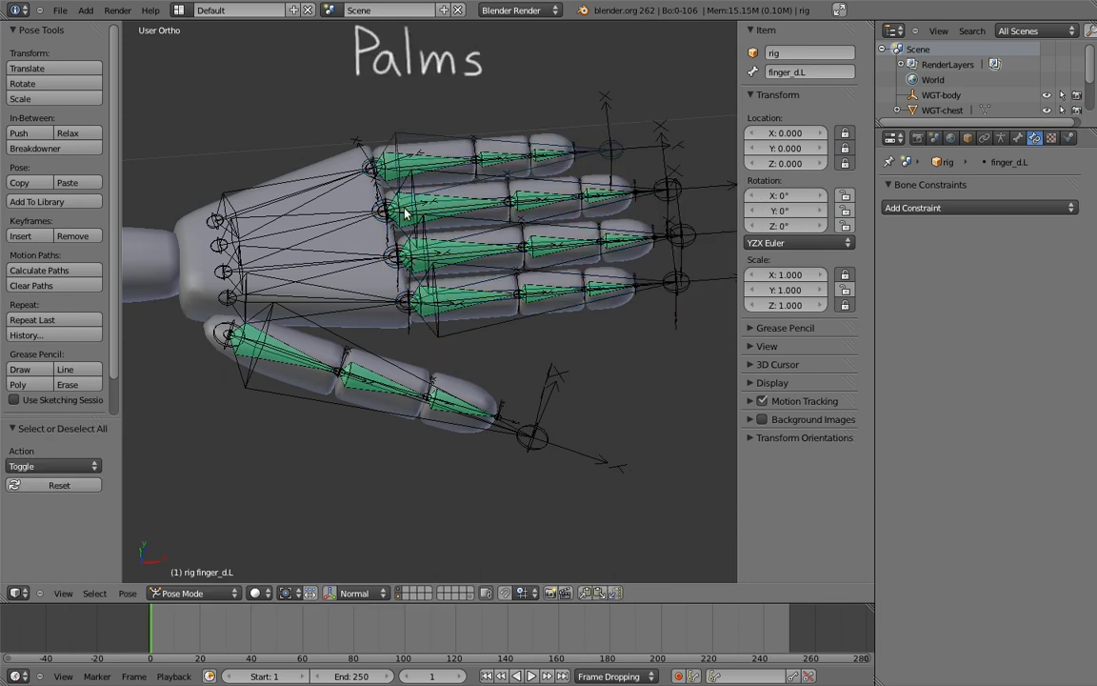
# - Add a Copy Rotation constraint to palm_c.L with palm_d.L as its target
pyautogui.moveTo(363, 211); pyautogui.dragTo(509, 236, button='middle')
pyautogui.scroll(2, 509, 236)
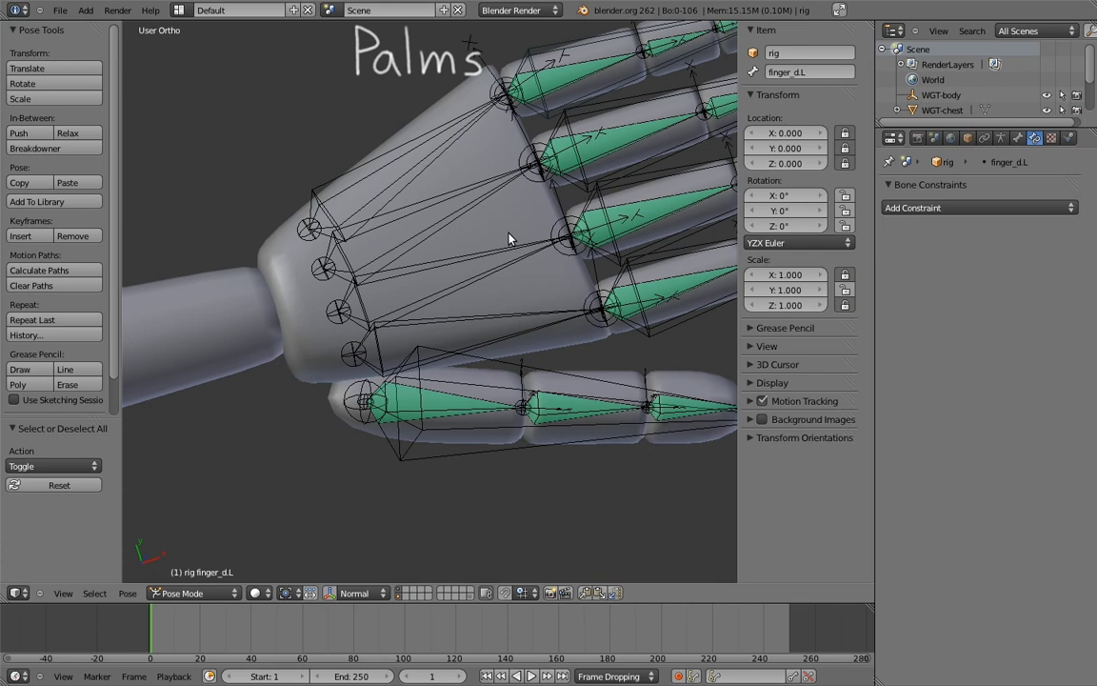
pyautogui.rightClick(411, 162)
pyautogui.keyDown('shift'); pyautogui.rightClick(454, 202); pyautogui.keyUp('shift')
pyautogui.hotkey('ctrl', 'shift', 'c')
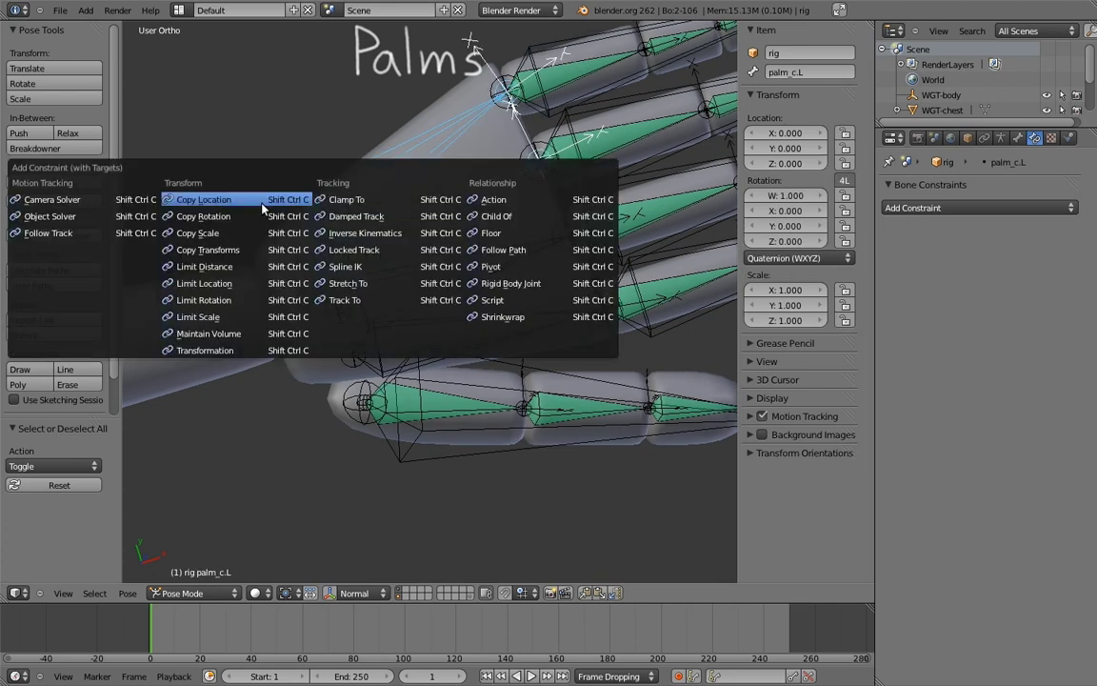
pyautogui.click(243, 213)
# - Add a Copy Rotation constraint to palm_b.L targeting palm_d.L, and set both of its spaces to Local Space
pyautogui.keyDown('shift'); pyautogui.rightClick(477, 270); pyautogui.keyUp('shift')
pyautogui.hotkey('ctrl', 'shift', 'c')
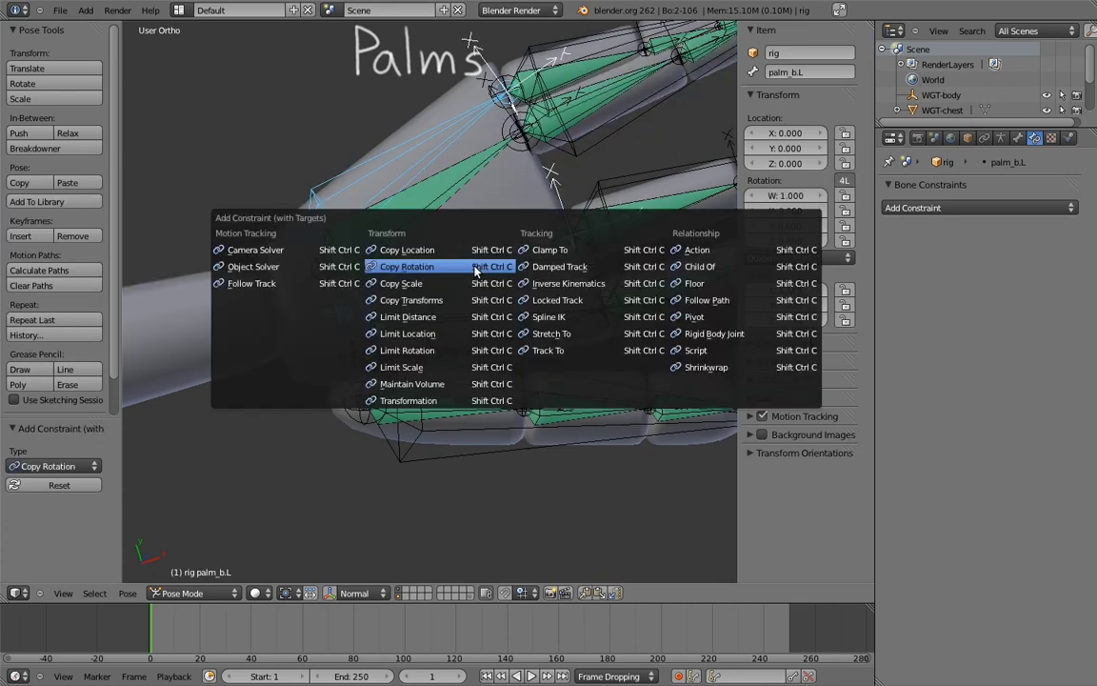
pyautogui.click(400, 260)
pyautogui.click(955, 366)
pyautogui.click(881, 270)
pyautogui.click(1043, 365)
pyautogui.click(918, 272)
# - Set both spaces of palm_c.L's Copy Rotation constraint to Local Space
pyautogui.keyDown('shift'); pyautogui.rightClick(450, 191); pyautogui.keyUp('shift')
pyautogui.click(956, 366)
pyautogui.click(952, 302)
pyautogui.click(1042, 365)
pyautogui.click(1043, 306)
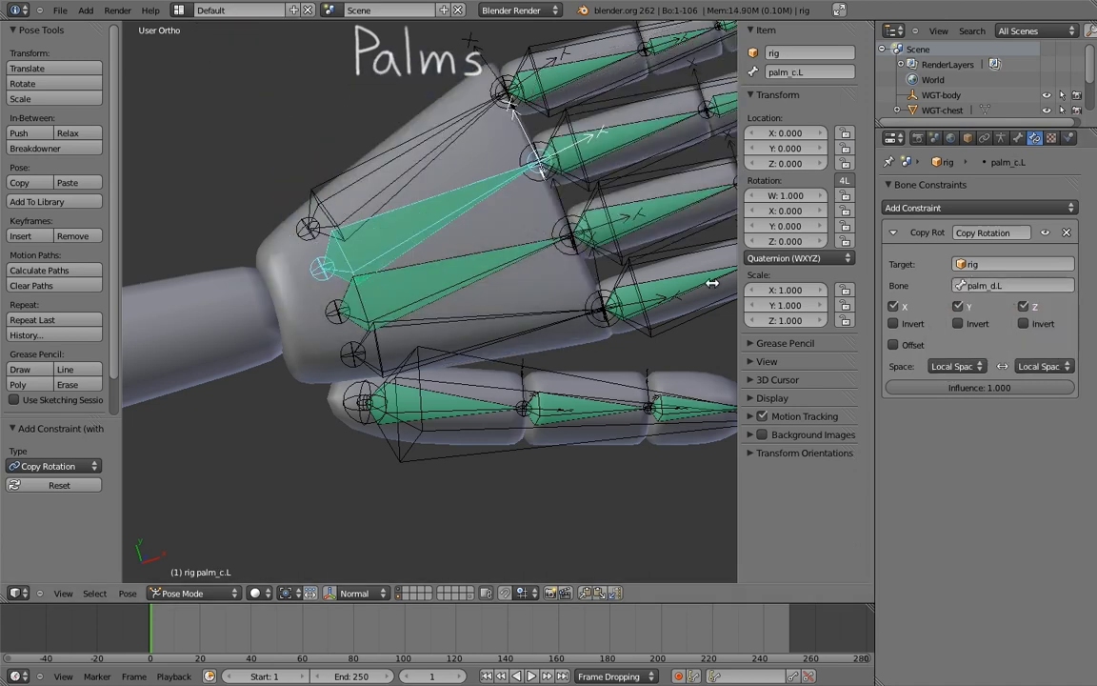
# - Set palm_d.L's rotation mode to XYZ Euler, and lock its location and its Y and Z rotation
pyautogui.moveTo(712, 282); pyautogui.dragTo(653, 271, button='middle')
pyautogui.rightClick(471, 140)
pyautogui.click(798, 258)
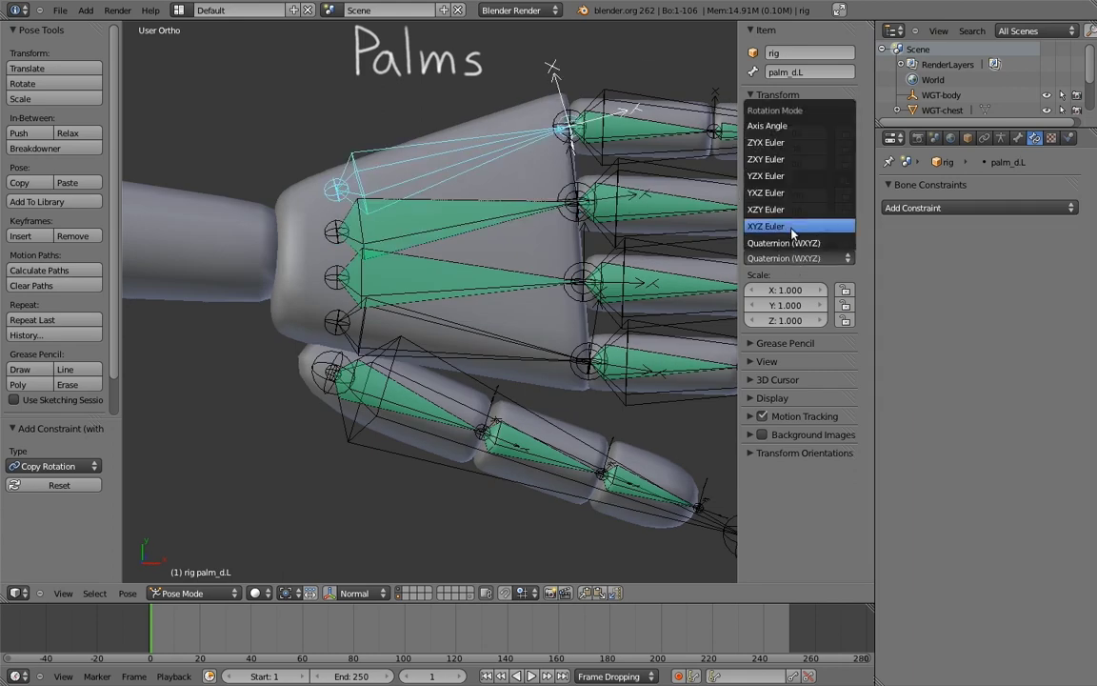
pyautogui.click(786, 223)
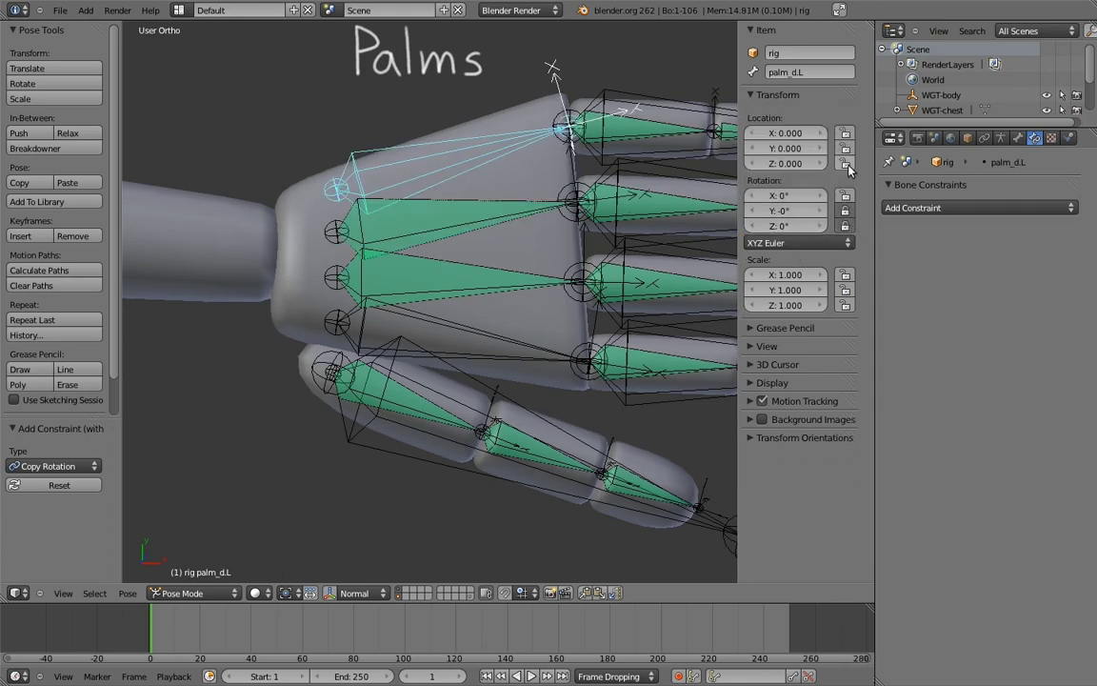
# - Rotate palm_d.L about 29° around its local X axis to curl the palm
pyautogui.moveTo(466, 312); pyautogui.dragTo(399, 230, button='middle')
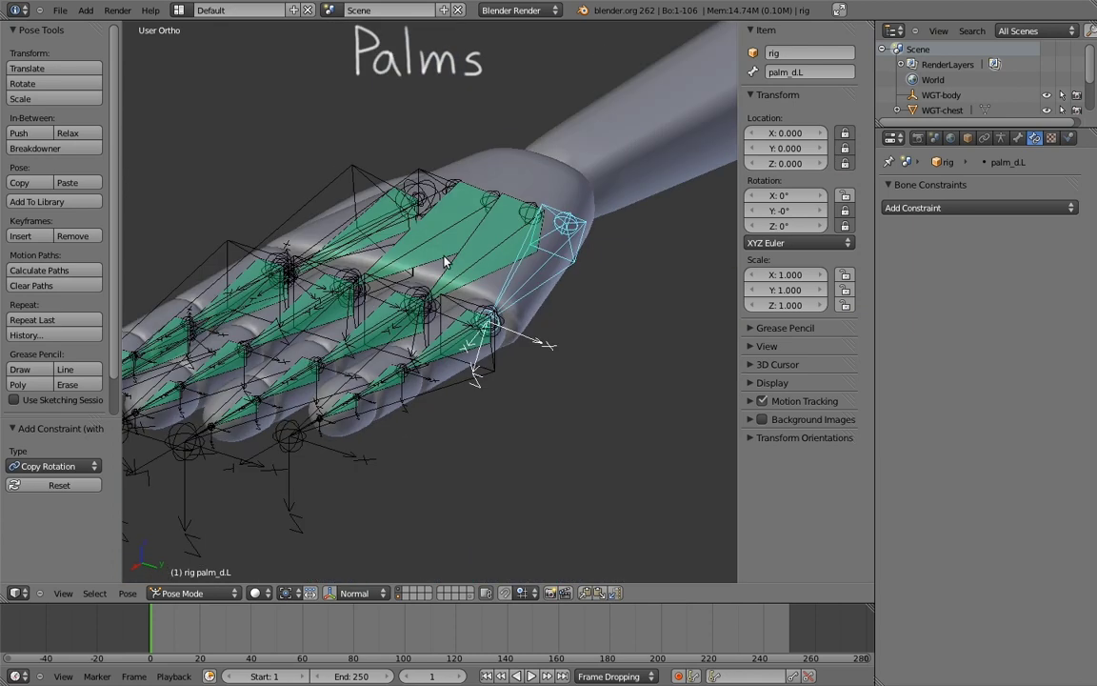
pyautogui.press('r')
pyautogui.press('x')
pyautogui.press('x')
pyautogui.rightClick(471, 338)
pyautogui.moveTo(471, 339); pyautogui.dragTo(373, 206, button='middle')
pyautogui.press('r')
pyautogui.press('x')
pyautogui.press('x')
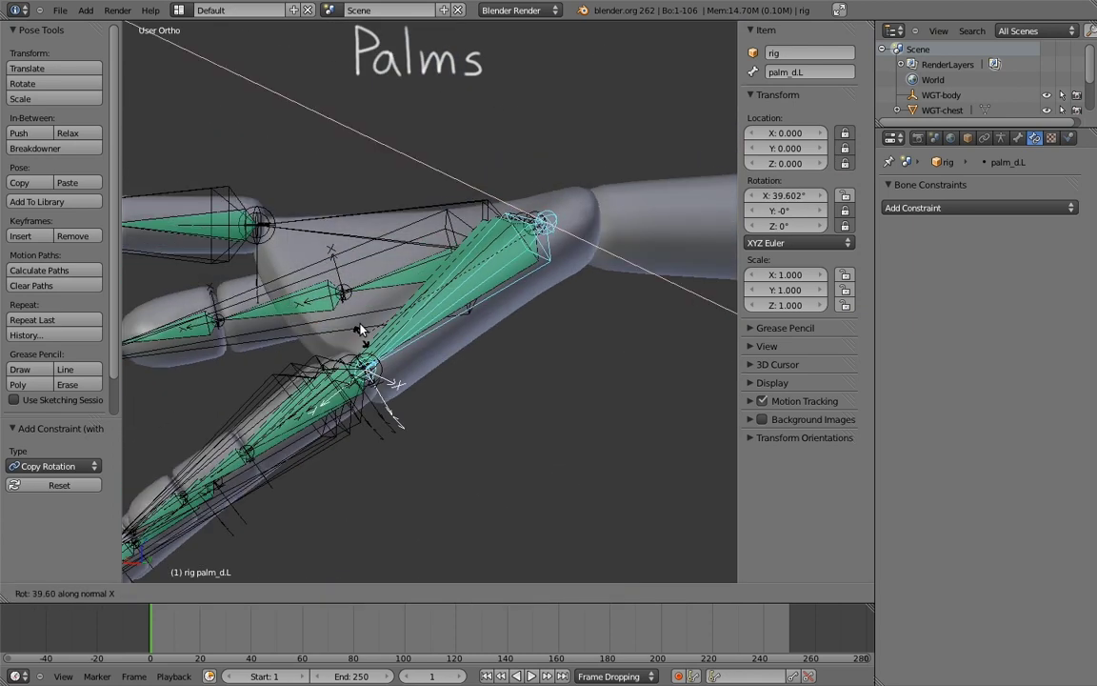
pyautogui.click(359, 300)
# - Lower the Copy Rotation influence on palm_b.L to about 0.135 and reduce the influence on palm_c.L as well
pyautogui.moveTo(359, 300); pyautogui.dragTo(444, 276, button='middle')
pyautogui.rightClick(444, 277)
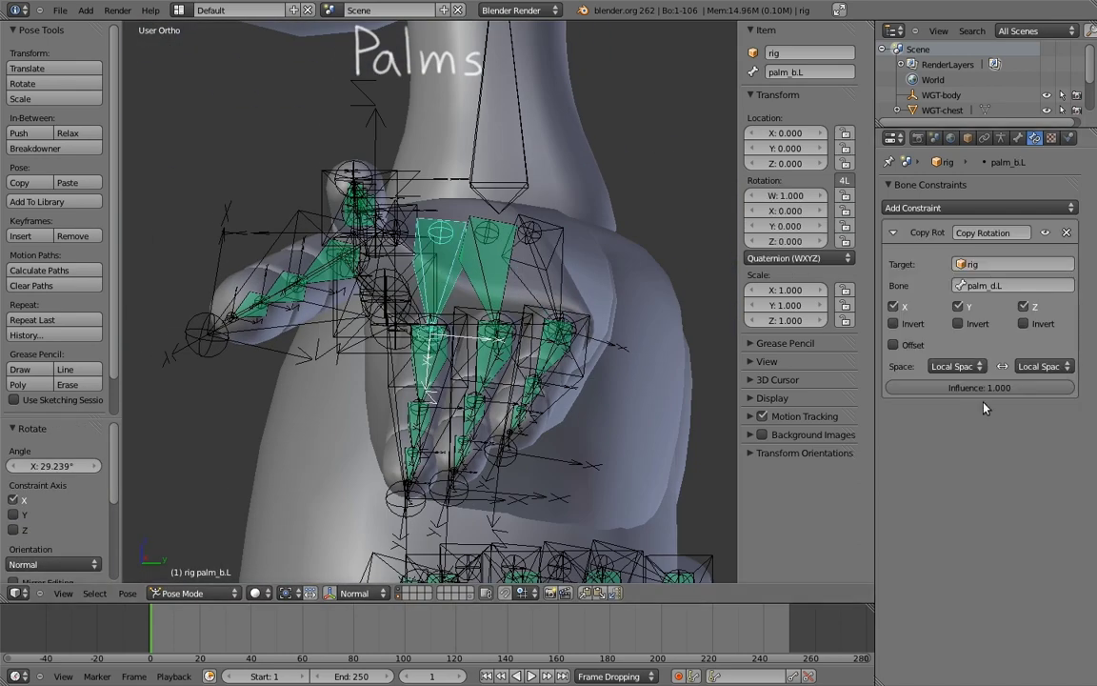
pyautogui.moveTo(1018, 394); pyautogui.dragTo(861, 371)
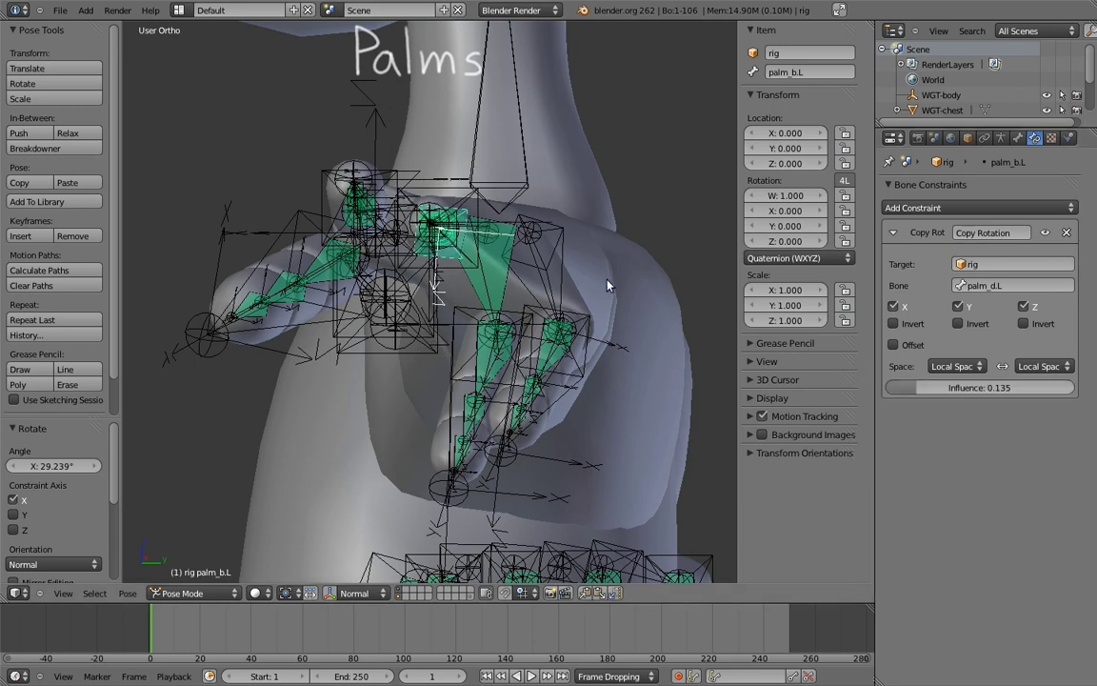
pyautogui.rightClick(519, 282)
pyautogui.moveTo(973, 394); pyautogui.dragTo(888, 380)
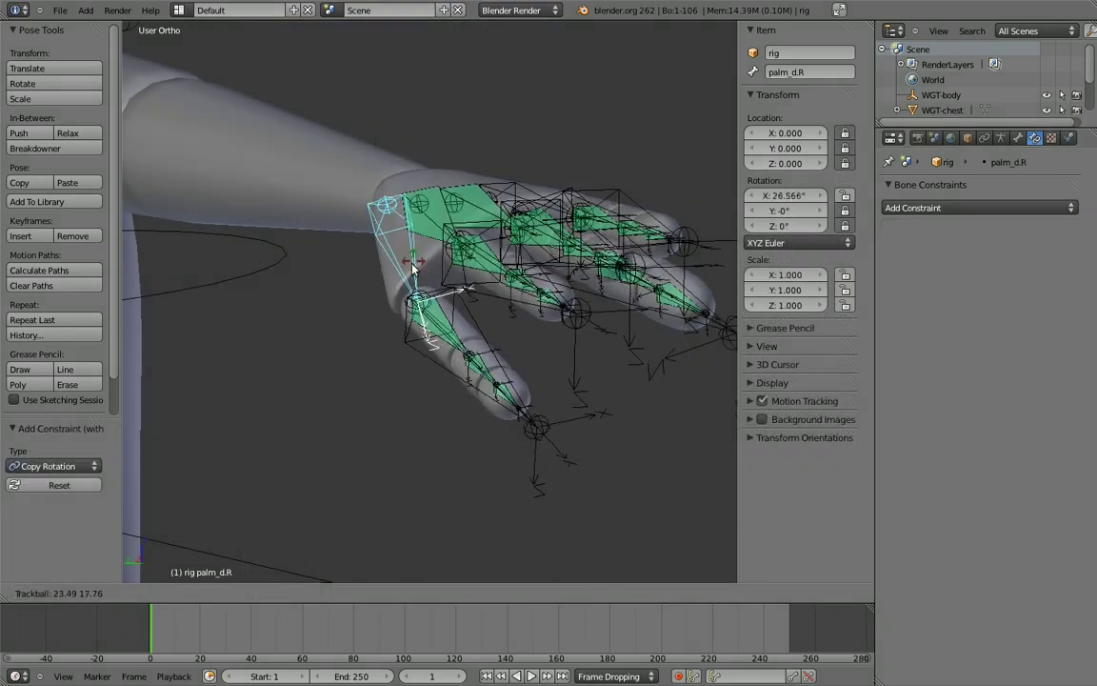
# - Test the right palm by rotating palm_d.R to about 36° around X, and clear the pose
pyautogui.click(455, 282)
pyautogui.moveTo(456, 282); pyautogui.dragTo(469, 374, button='middle')
pyautogui.press('a')
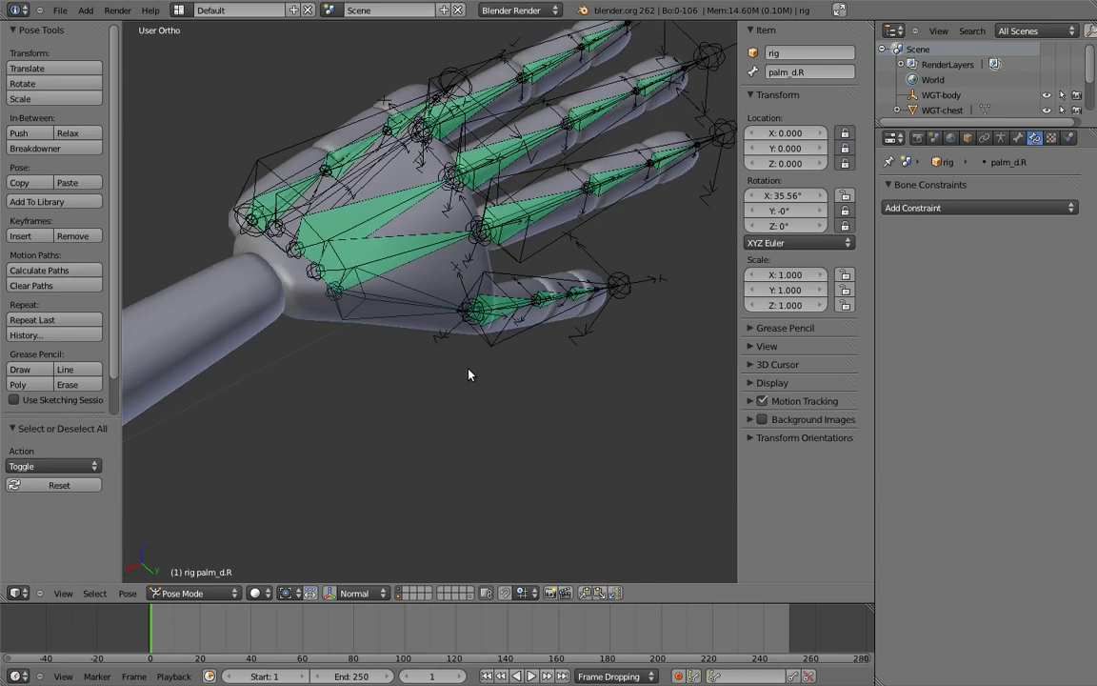
pyautogui.press('a')
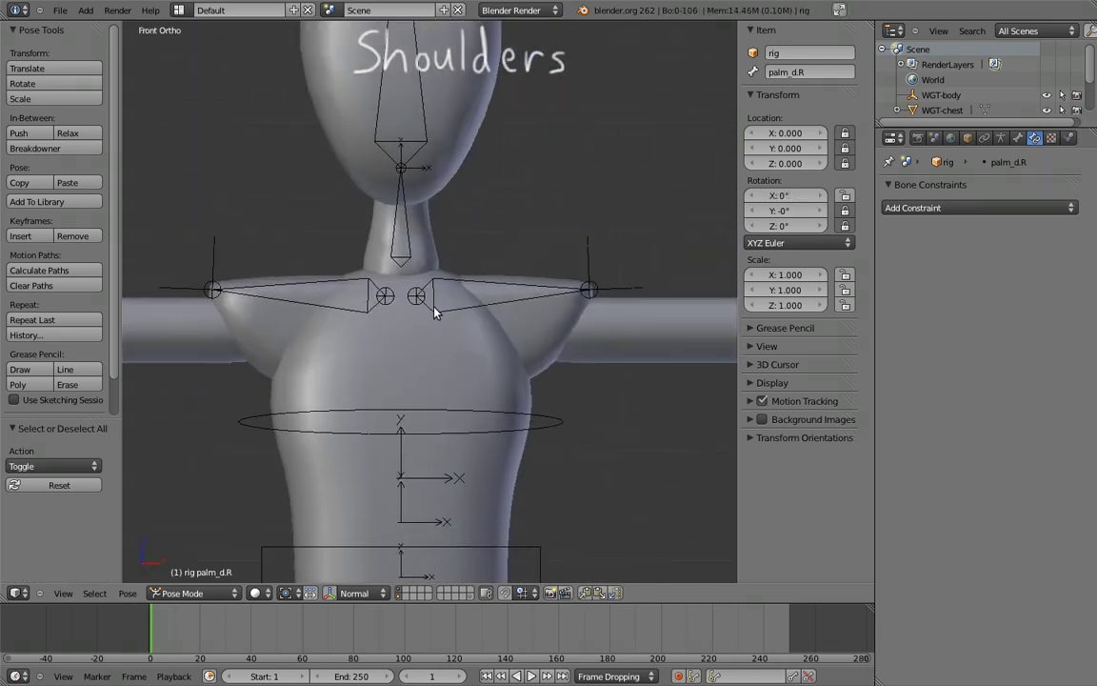
# - Set the rotation mode of shoulder.L and shoulder.R to XZY Euler
pyautogui.rightClick(524, 288)
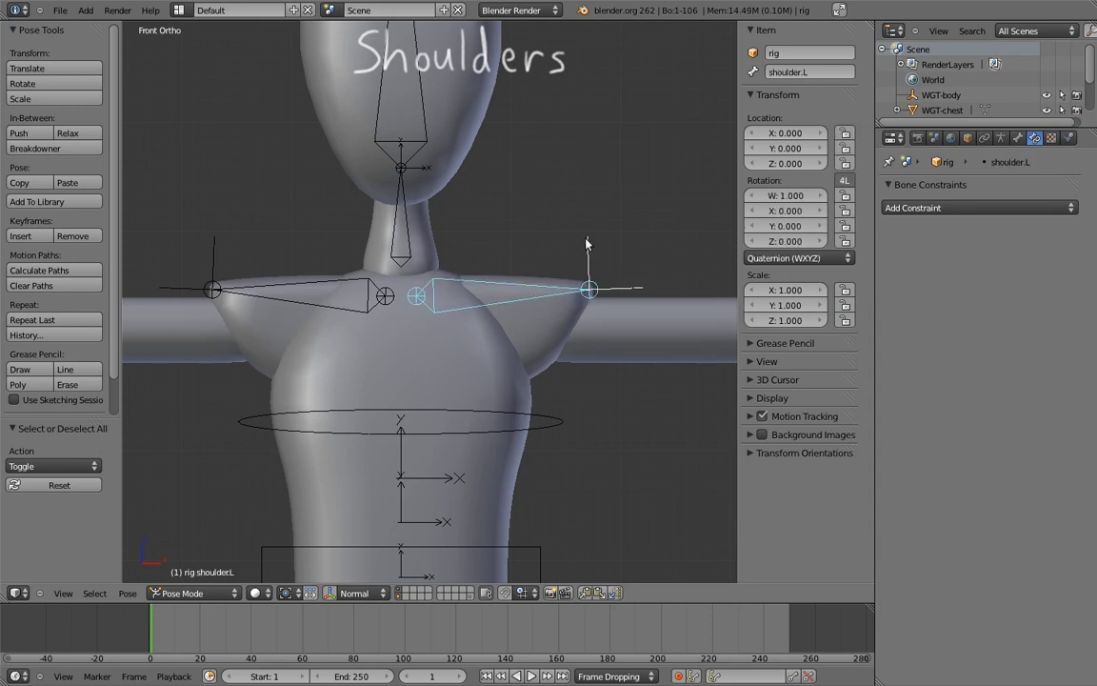
pyautogui.click(790, 259)
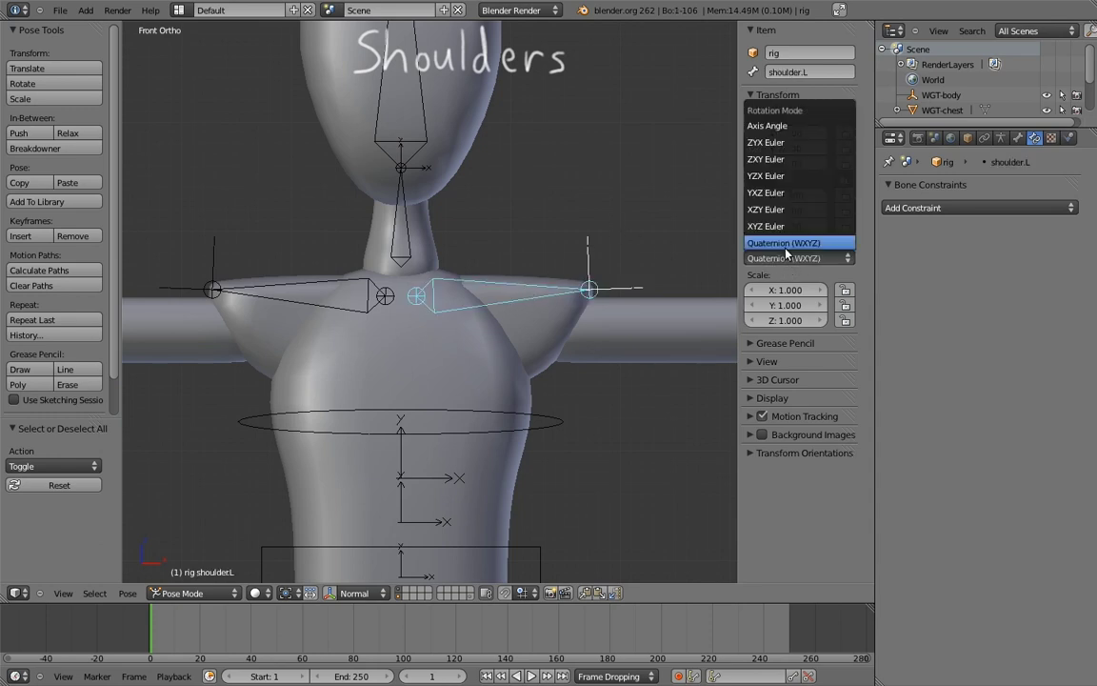
pyautogui.click(762, 211)
pyautogui.rightClick(345, 284)
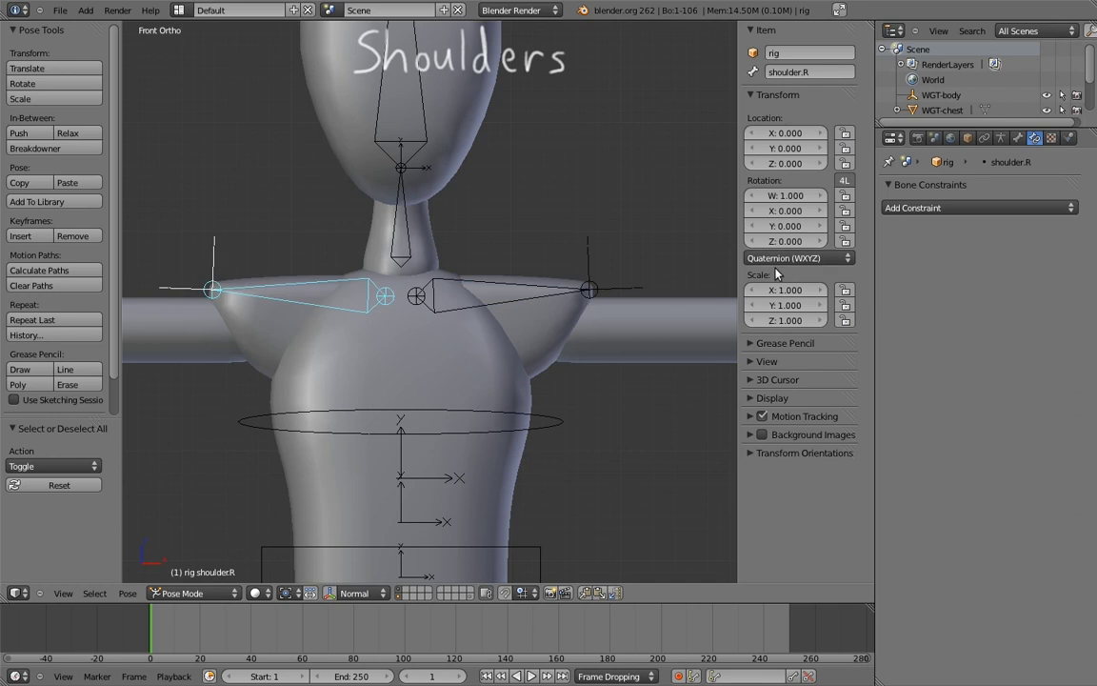
pyautogui.click(790, 258)
pyautogui.click(761, 210)
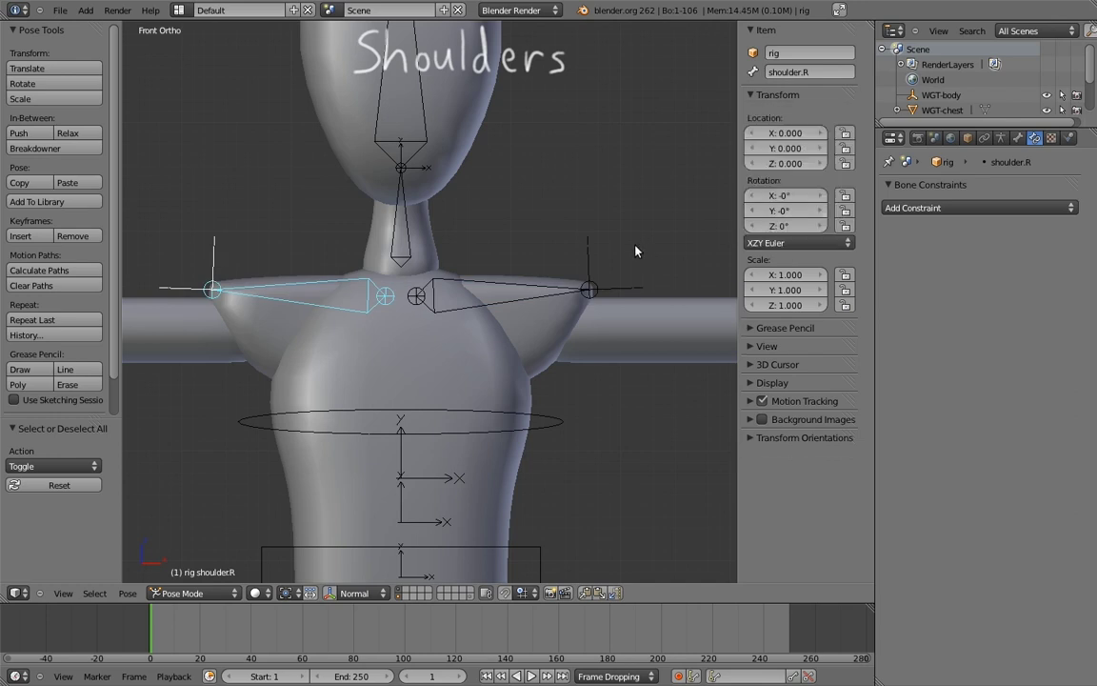
# - Lock the location on all axes and the Y rotation of shoulder.L and shoulder.R
pyautogui.rightClick(550, 283)
pyautogui.moveTo(844, 132); pyautogui.dragTo(842, 164)
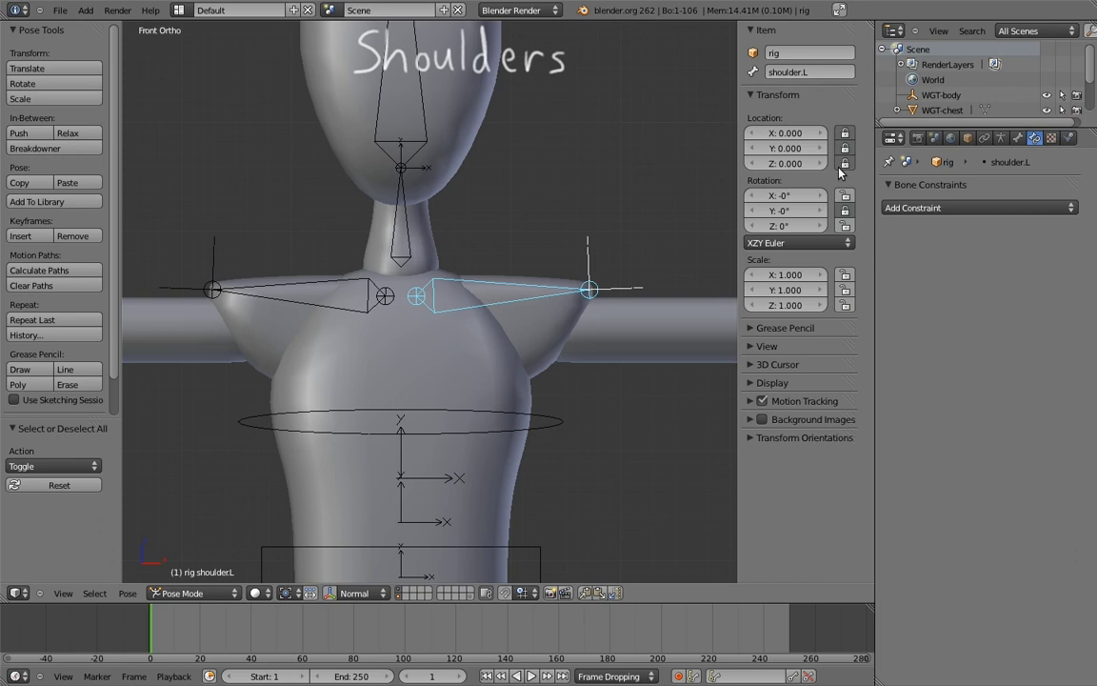
pyautogui.rightClick(273, 290)
pyautogui.moveTo(845, 150); pyautogui.dragTo(845, 133)
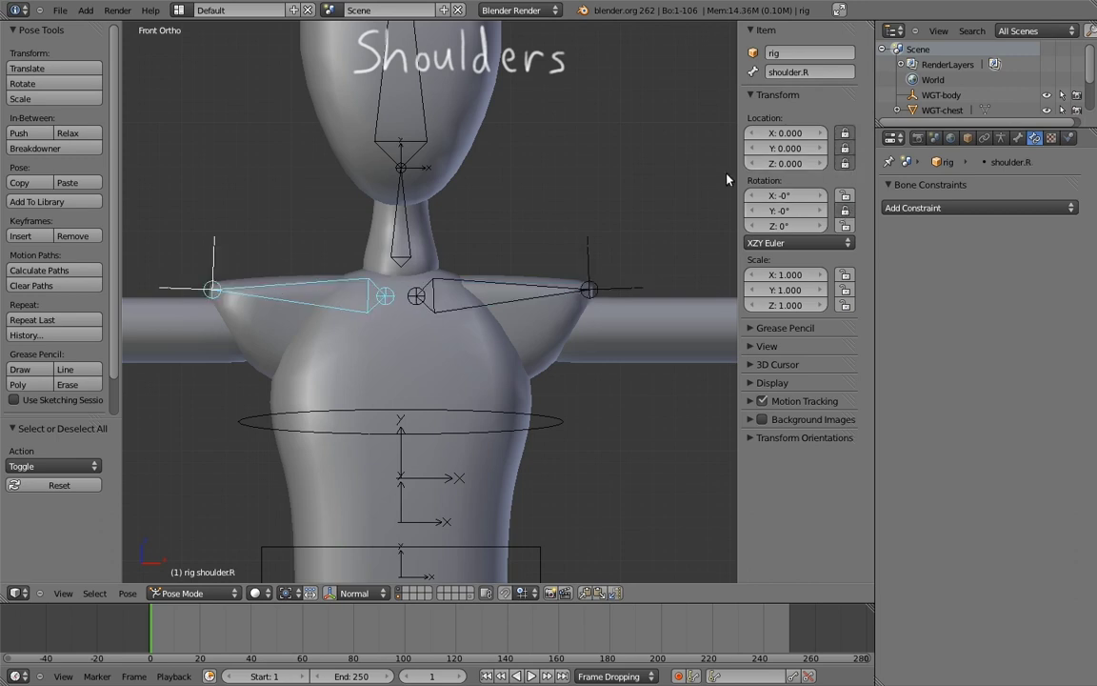
# - Test the left shoulder control by rotating shoulder.L freely
pyautogui.rightClick(591, 286)
pyautogui.press('r')
pyautogui.press('r')
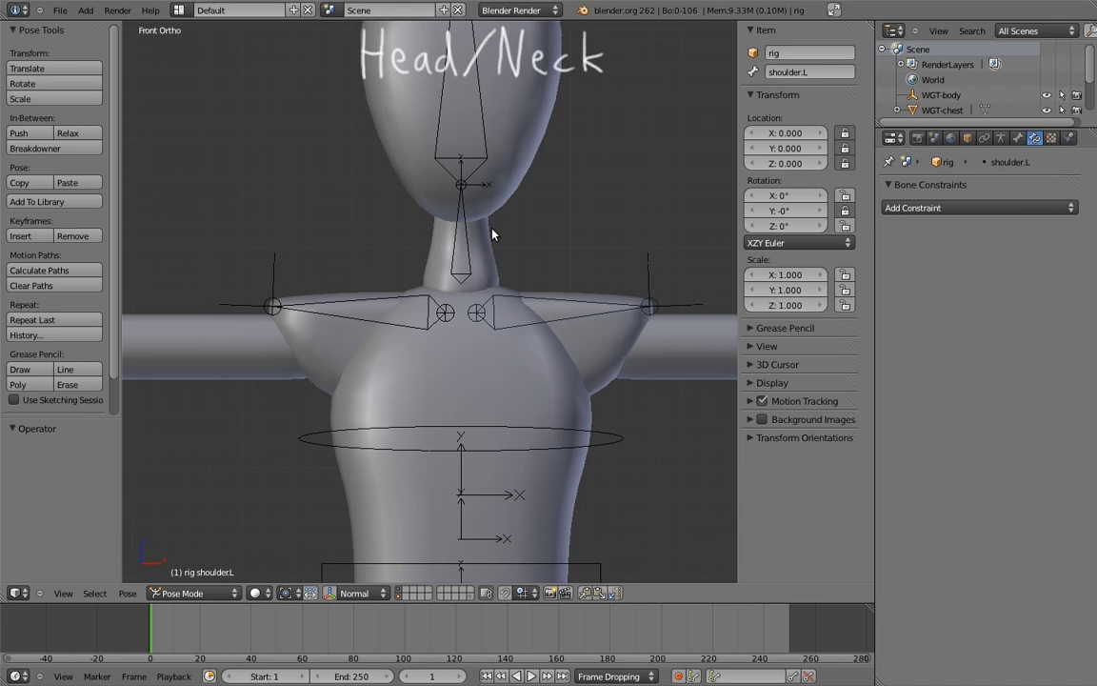
# - Show the armature's last bone layer and extrude a small bone 0.03 straight up from the base of the neck
pyautogui.click(1000, 138)
pyautogui.keyDown('shift'); pyautogui.click(1074, 282); pyautogui.keyUp('shift')
pyautogui.scroll(3, 561, 238)
pyautogui.rightClick(496, 242)
pyautogui.press('Tab')
pyautogui.rightClick(486, 279)
pyautogui.press('KP_3')
pyautogui.keyDown('shift'); pyautogui.moveTo(465, 271); pyautogui.dragTo(498, 294, button='middle'); pyautogui.keyUp('shift')
pyautogui.press('e')
pyautogui.press('z')
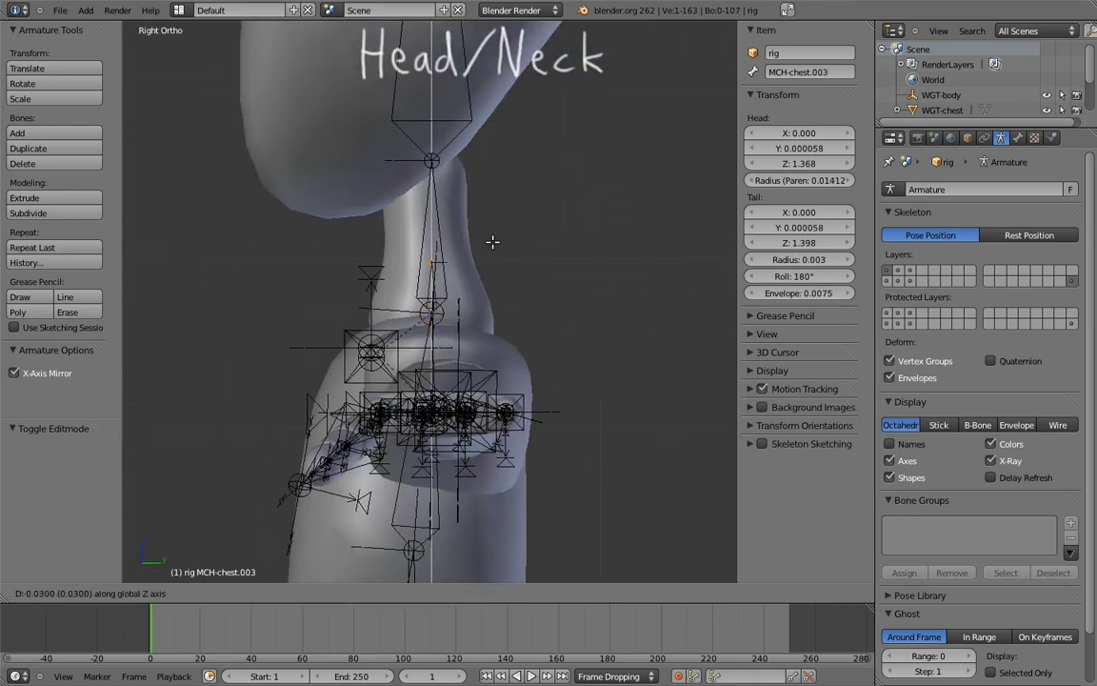
pyautogui.click(492, 244)
# - Extrude a second small bone 0.03 straight up from the neck bone's tip at the base of the head
pyautogui.keyDown('shift'); pyautogui.moveTo(447, 153); pyautogui.dragTo(463, 189, button='middle'); pyautogui.keyUp('shift')
pyautogui.rightClick(462, 194)
pyautogui.press('e')
pyautogui.press('z')
pyautogui.click(497, 174)
# - Parent the neck bone to the small bone at its base and the head bone to the upper small bone, keeping offset
pyautogui.rightClick(445, 325)
pyautogui.hotkey('ctrl', 'p')
pyautogui.click(443, 323)
pyautogui.rightClick(446, 163)
pyautogui.hotkey('ctrl', 'p')
pyautogui.click(446, 177)
# - Roll both small extruded bones by 180°
pyautogui.hotkey('ctrl', 'r')
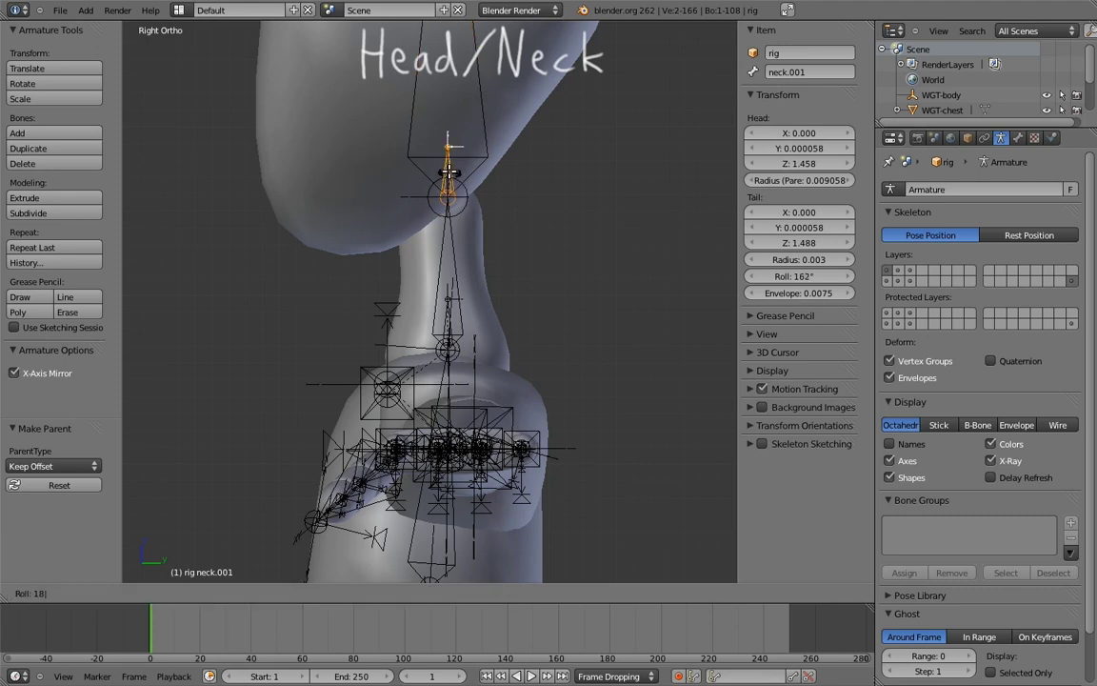
pyautogui.click(449, 211)
pyautogui.rightClick(444, 323)
pyautogui.hotkey('ctrl', 'r')
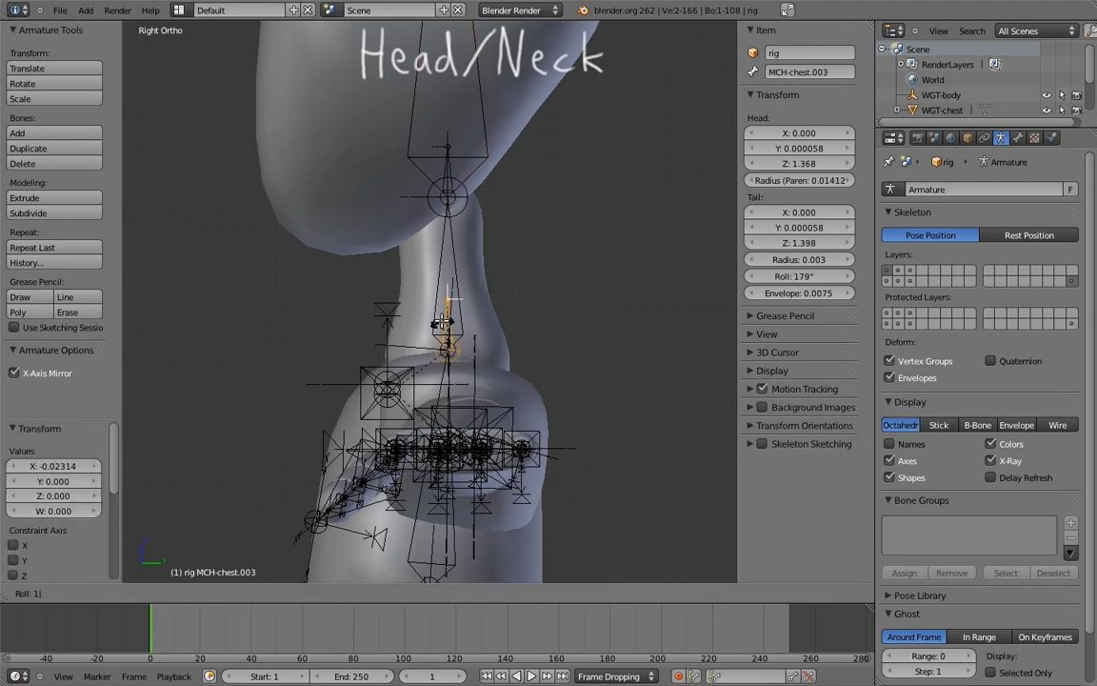
pyautogui.click(456, 303)
# - Test the new parenting in Pose Mode by rotating the chest control and both small neck bones
pyautogui.hotkey('ctrl', 'Tab')
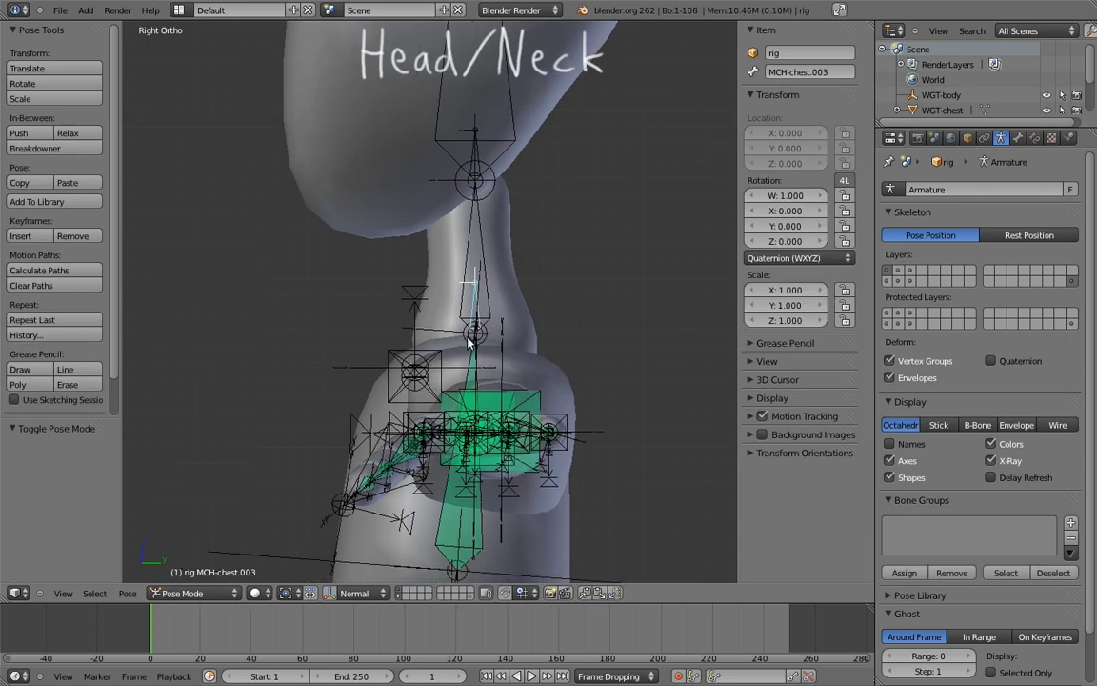
pyautogui.scroll(-2, 442, 369)
pyautogui.rightClick(330, 457)
pyautogui.press('r')
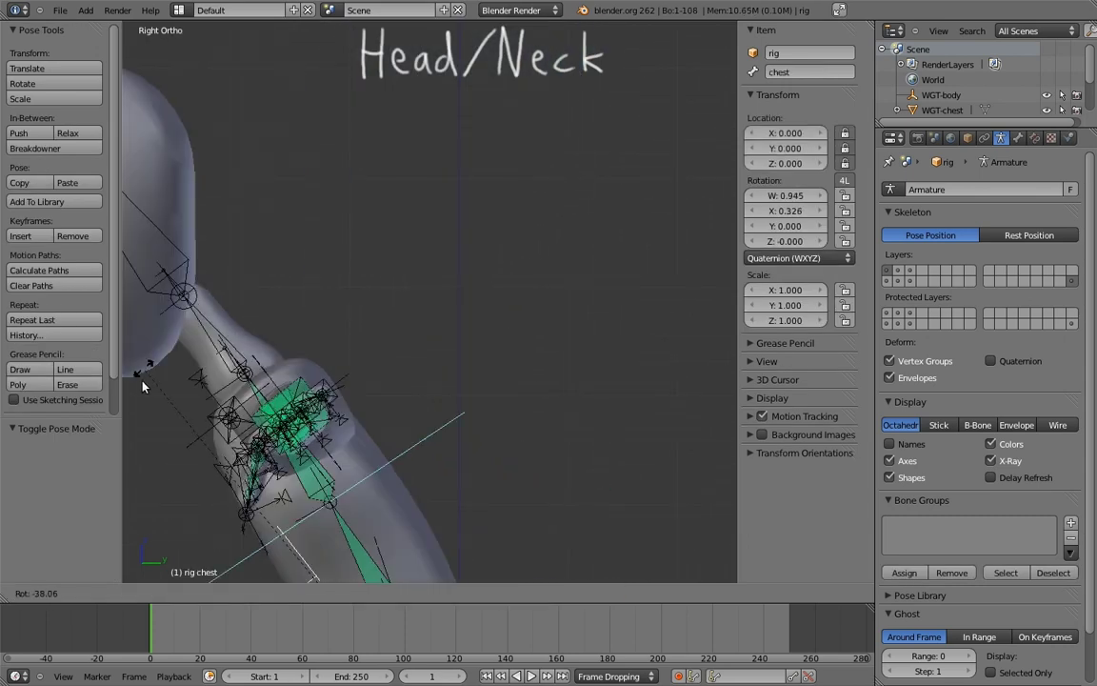
pyautogui.rightClick(488, 304)
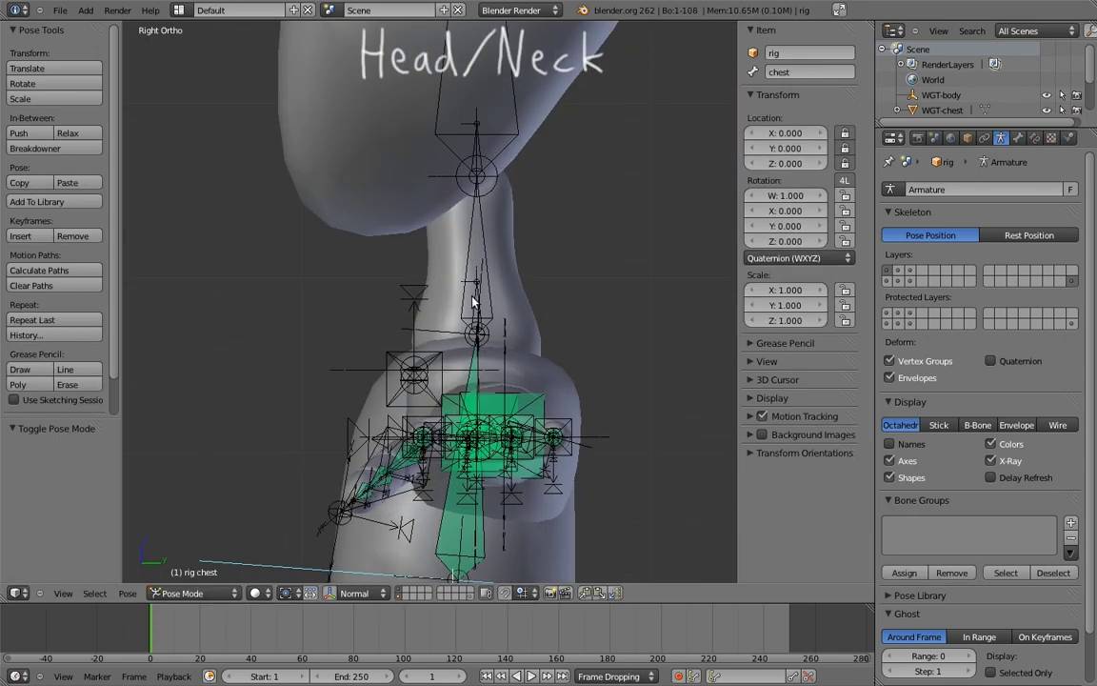
pyautogui.rightClick(473, 302)
pyautogui.press('r')
pyautogui.rightClick(523, 242)
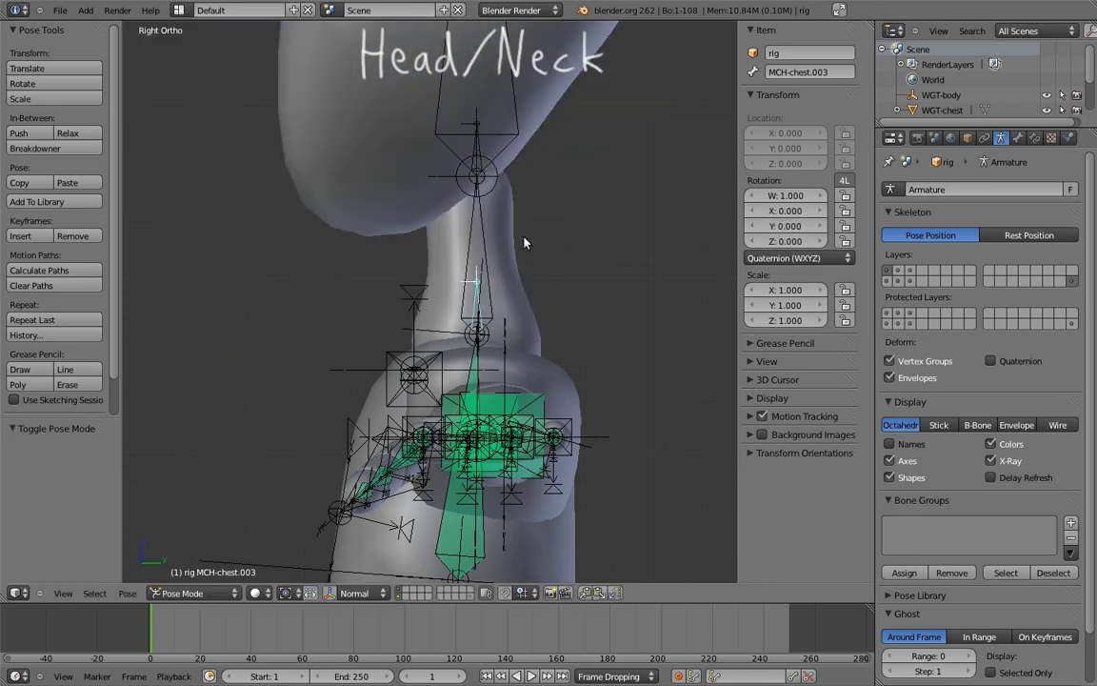
pyautogui.rightClick(478, 153)
pyautogui.press('r')
pyautogui.rightClick(464, 129)
# - Duplicate the small bone at the neck base, offset the copy 0.15 along Y, and clear its parent
pyautogui.press('Tab')
pyautogui.rightClick(438, 298)
pyautogui.keyDown('shift'); pyautogui.moveTo(480, 276); pyautogui.dragTo(434, 340, button='middle'); pyautogui.keyUp('shift')
pyautogui.hotkey('shift', 'd')
pyautogui.press('y')
pyautogui.press('y')
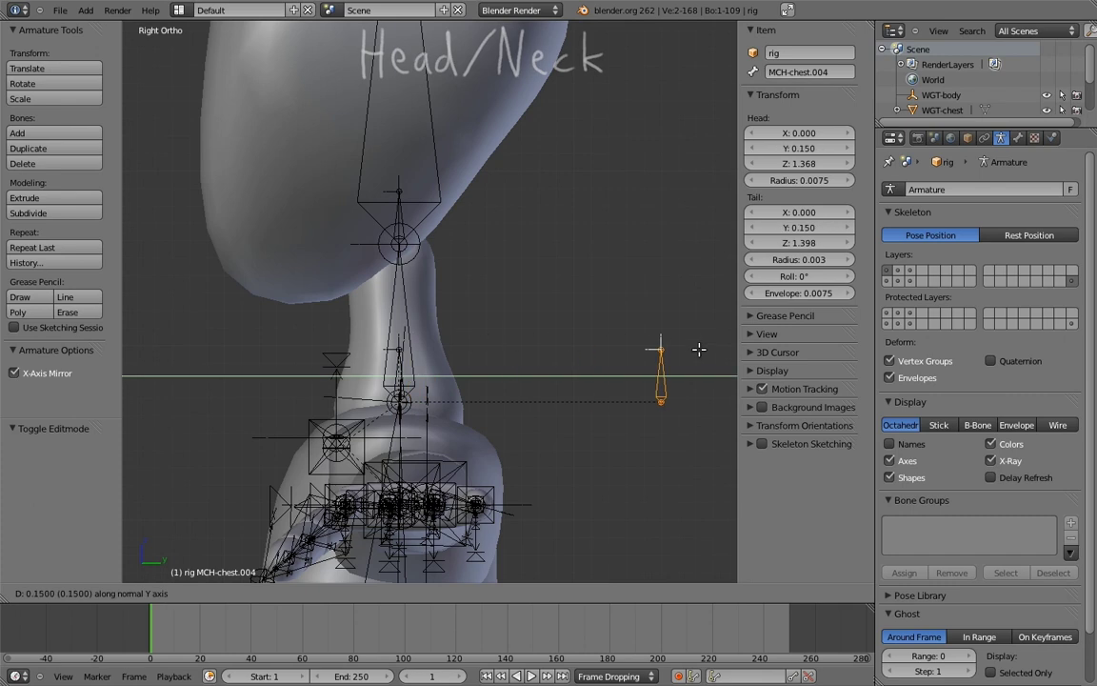
pyautogui.click(699, 350)
pyautogui.keyDown('shift'); pyautogui.moveTo(646, 319); pyautogui.dragTo(616, 324, button='middle'); pyautogui.keyUp('shift')
pyautogui.hotkey('alt', 'p')
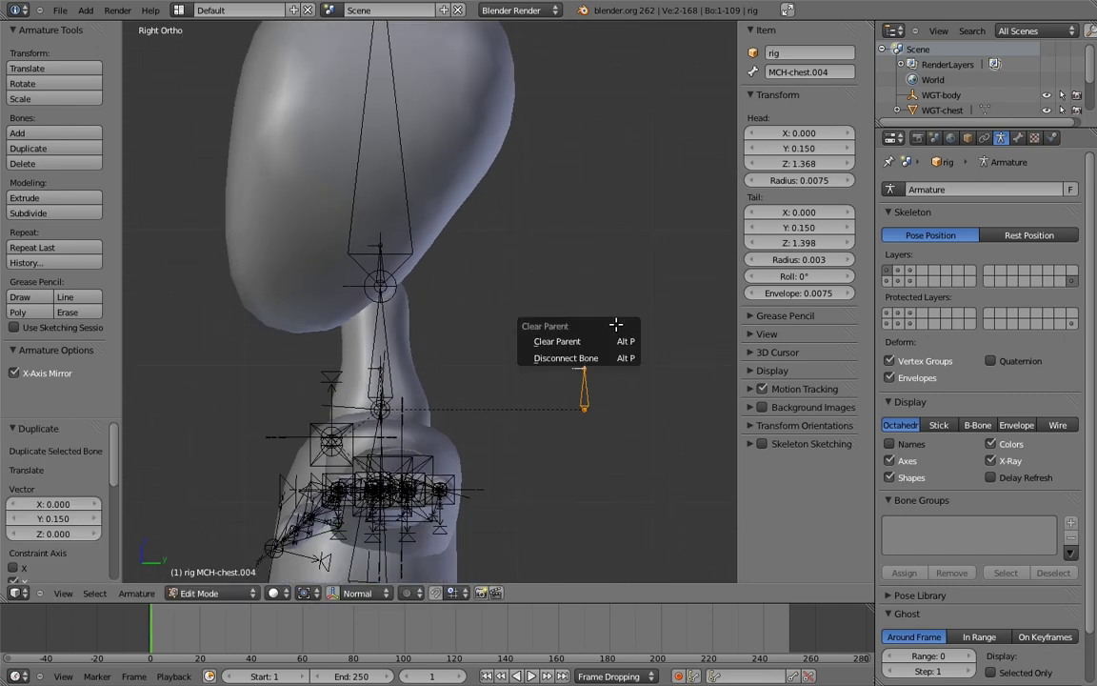
pyautogui.click(557, 341)
# - Add an MCH prefix to the original head bone's name and rename the detached duplicate head
pyautogui.rightClick(401, 166)
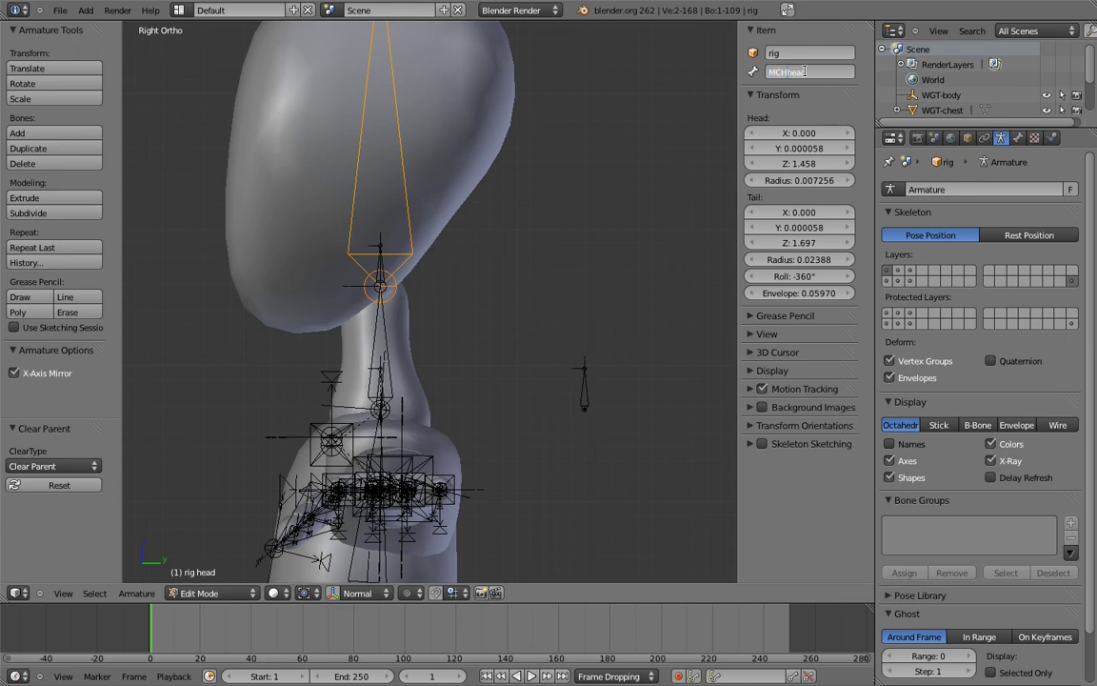
pyautogui.press('Return')
pyautogui.rightClick(582, 385)
pyautogui.click(788, 73)
pyautogui.write('head')
pyautogui.press('Return')
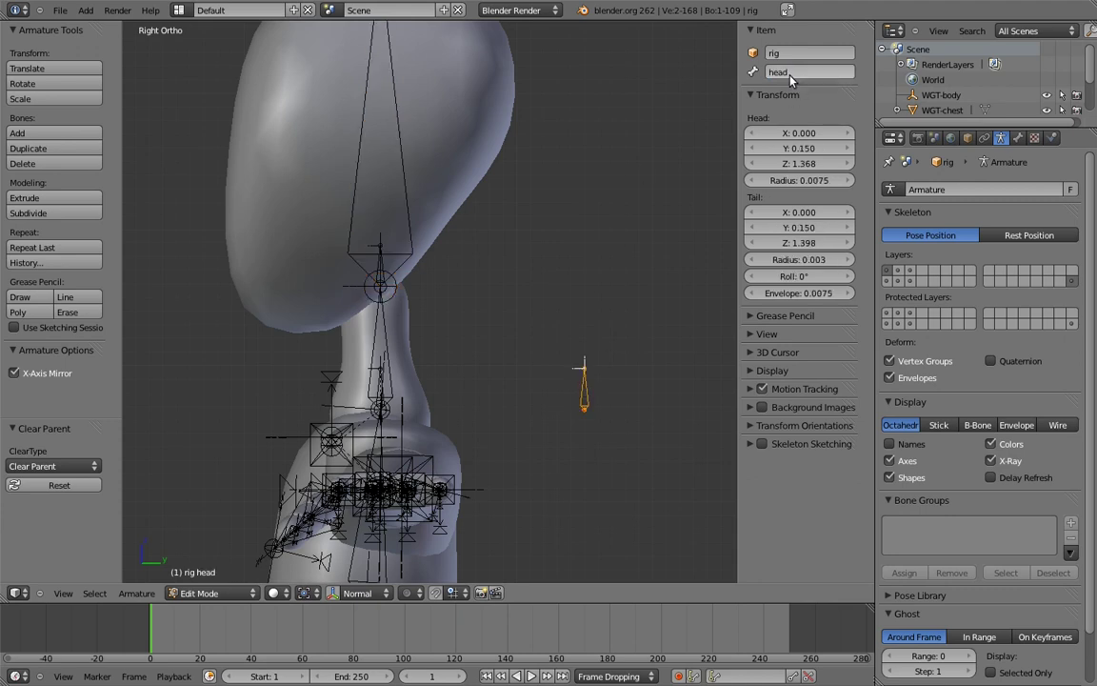
# - Lengthen the detached head control by moving its tip up 0.1 along Z
pyautogui.rightClick(582, 360)
pyautogui.press('g')
pyautogui.press('z')
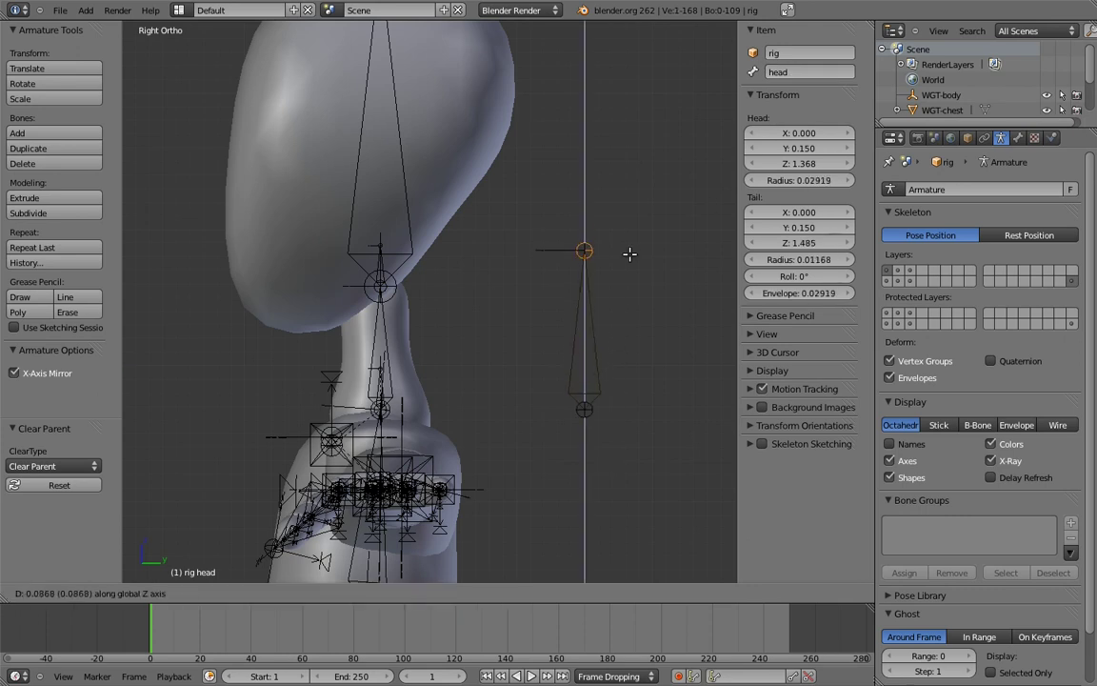
pyautogui.click(632, 255)
pyautogui.keyDown('shift'); pyautogui.moveTo(602, 273); pyautogui.dragTo(618, 270, button='middle'); pyautogui.keyUp('shift')
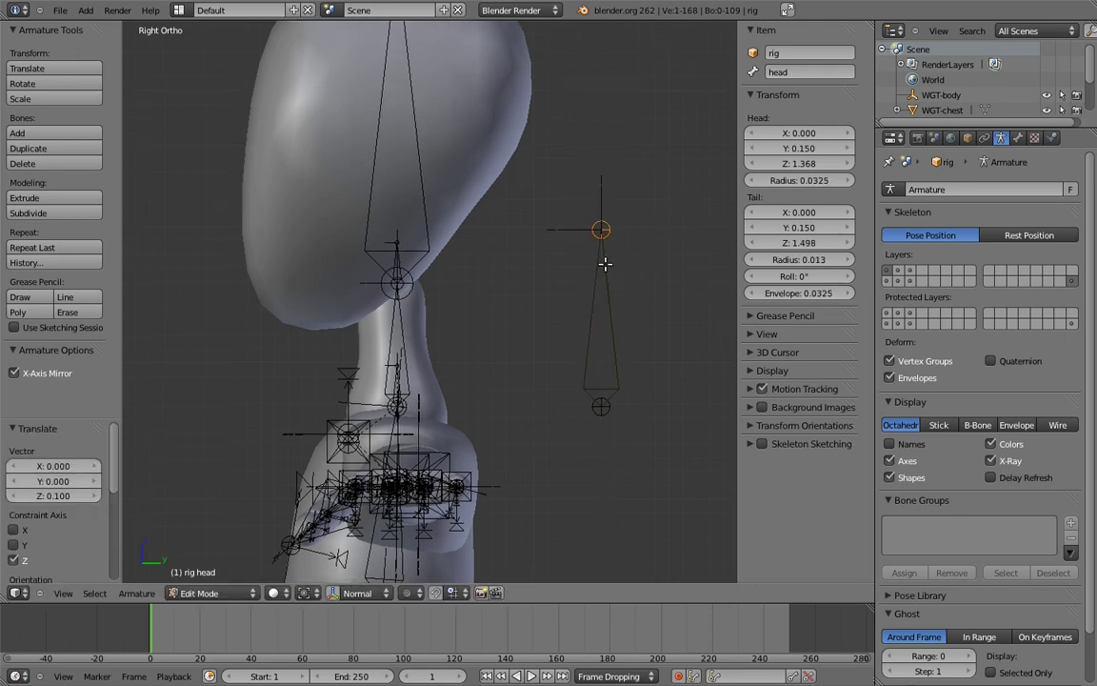
# - Add a Copy Rotation constraint targeting the head control to MCH-chest.003 at the neck base in Pose Mode
pyautogui.hotkey('ctrl', 'Tab')
pyautogui.rightClick(602, 271)
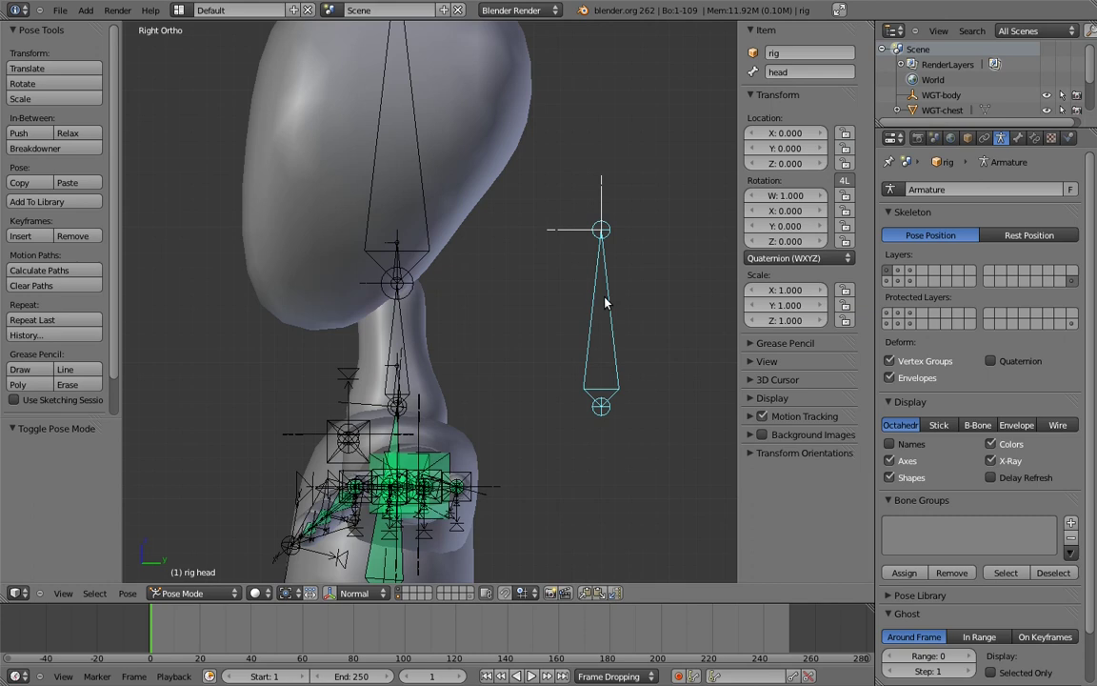
pyautogui.keyDown('shift'); pyautogui.rightClick(397, 385); pyautogui.keyUp('shift')
pyautogui.hotkey('ctrl', 'shift', 'c')
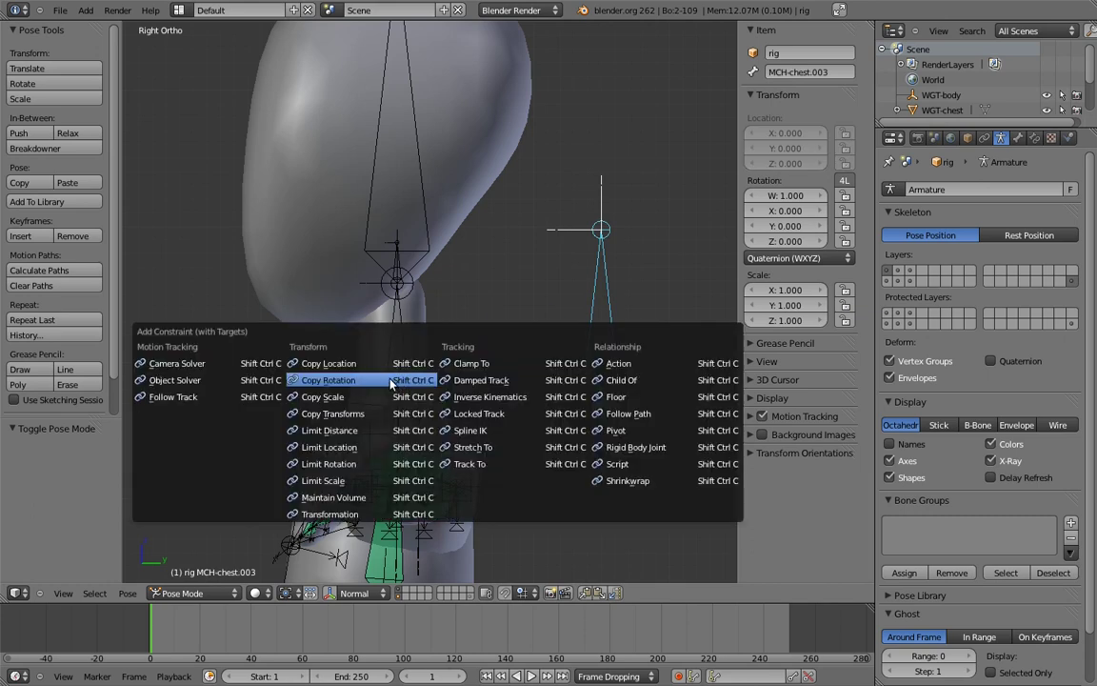
pyautogui.click(328, 380)
# - Add a Copy Rotation constraint targeting the head control to neck.001 at the base of the head
pyautogui.rightClick(610, 301)
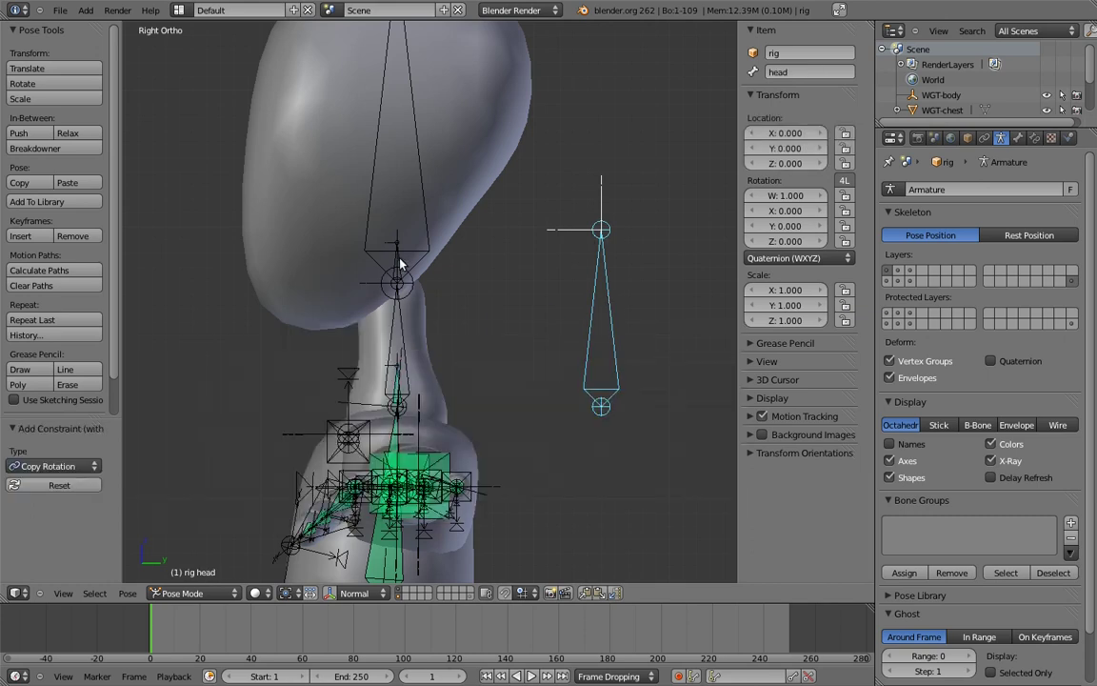
pyautogui.keyDown('shift'); pyautogui.rightClick(400, 259); pyautogui.keyUp('shift')
pyautogui.hotkey('ctrl', 'shift', 'c')
pyautogui.click(401, 260)
pyautogui.keyDown('shift'); pyautogui.moveTo(448, 269); pyautogui.dragTo(529, 238, button='middle'); pyautogui.keyUp('shift')
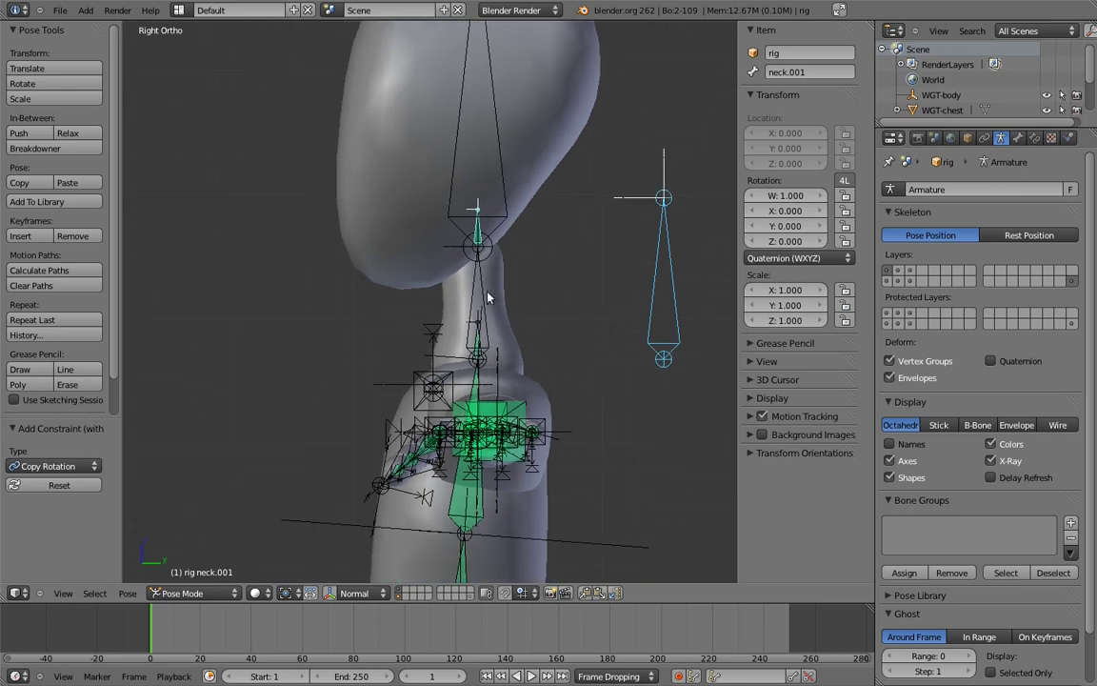
# - Tilt the head control forward about 58° and set the Copy Rotation influence on MCH-chest.003 to 0.5
pyautogui.keyDown('shift'); pyautogui.moveTo(488, 297); pyautogui.dragTo(500, 260, button='middle'); pyautogui.keyUp('shift')
pyautogui.press('r')
pyautogui.click(519, 235)
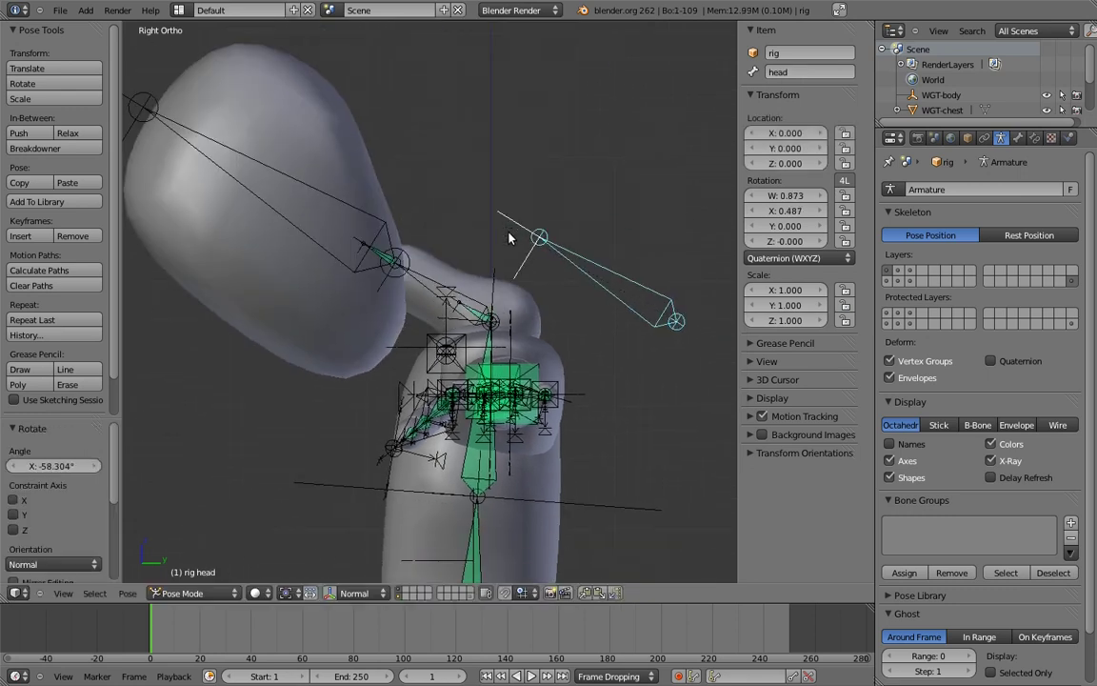
pyautogui.rightClick(473, 313)
pyautogui.click(1035, 138)
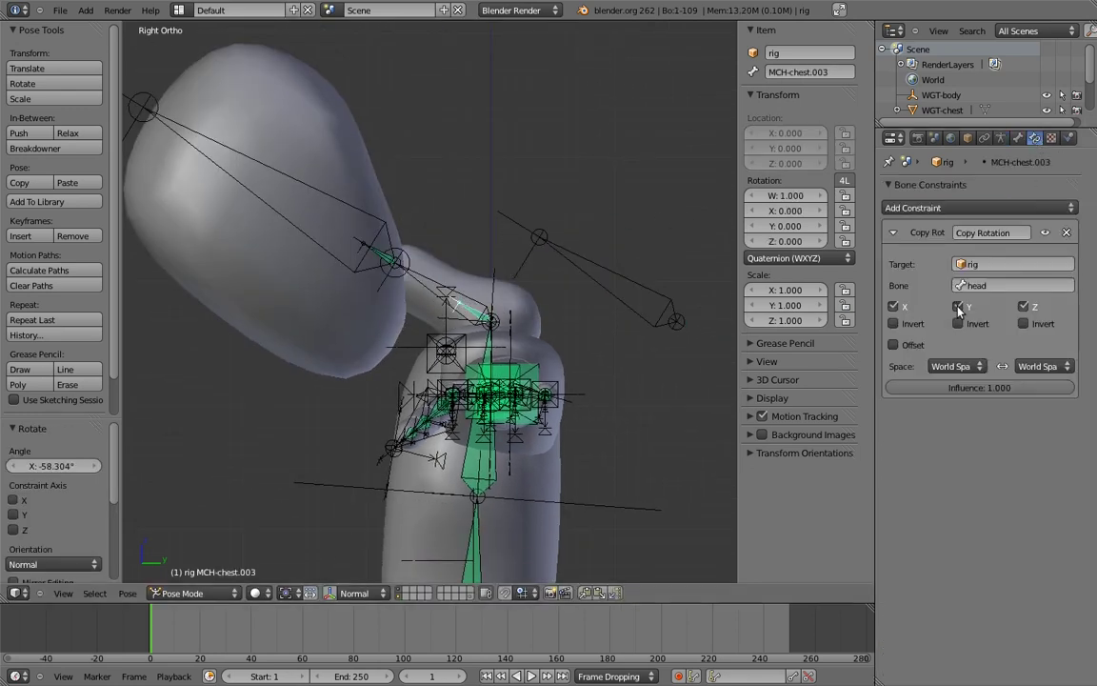
pyautogui.click(965, 392)
pyautogui.write('0')
pyautogui.press('Return')
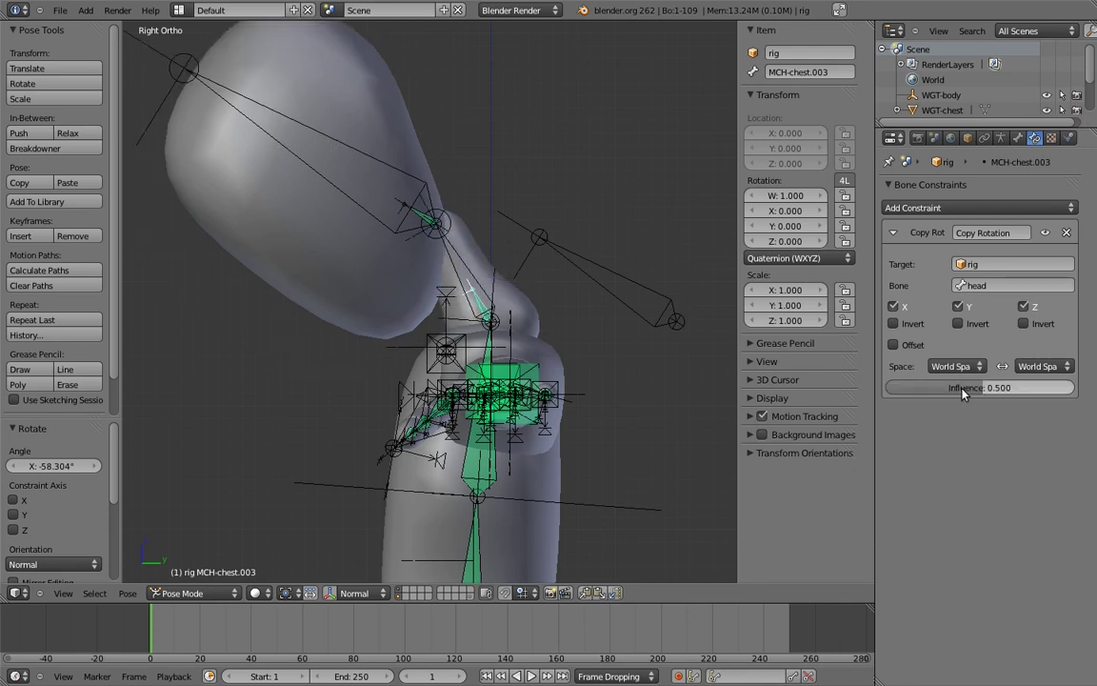
# - Swing the head control to check how the neck follows, and clear its rotation
pyautogui.rightClick(582, 263)
pyautogui.press('r')
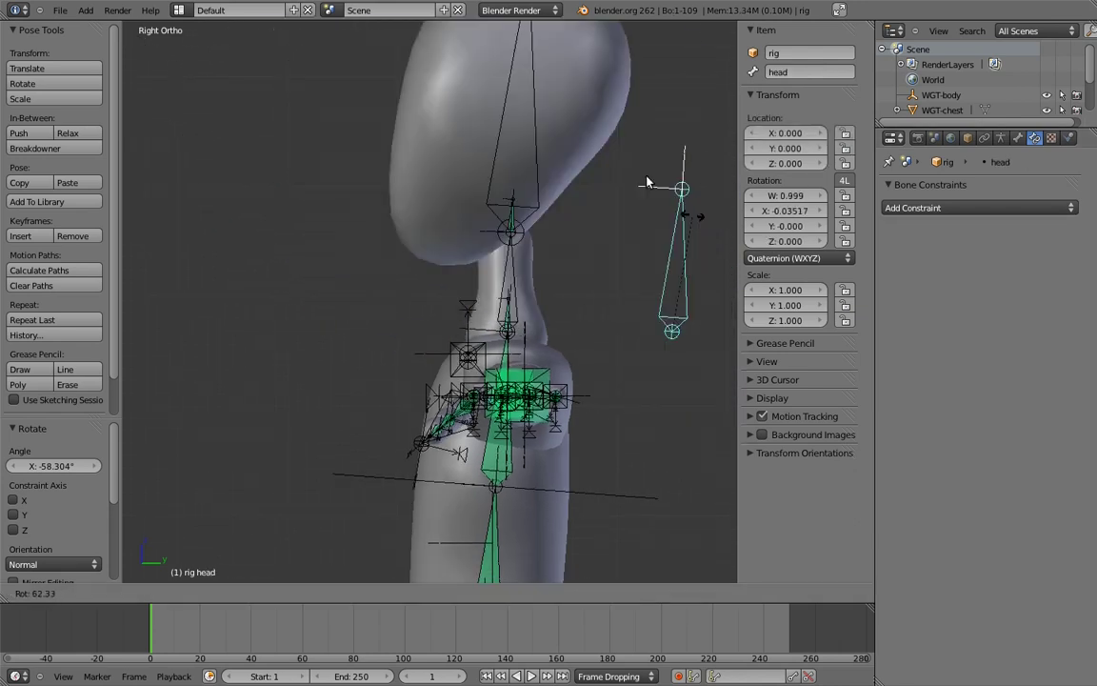
pyautogui.click(540, 240)
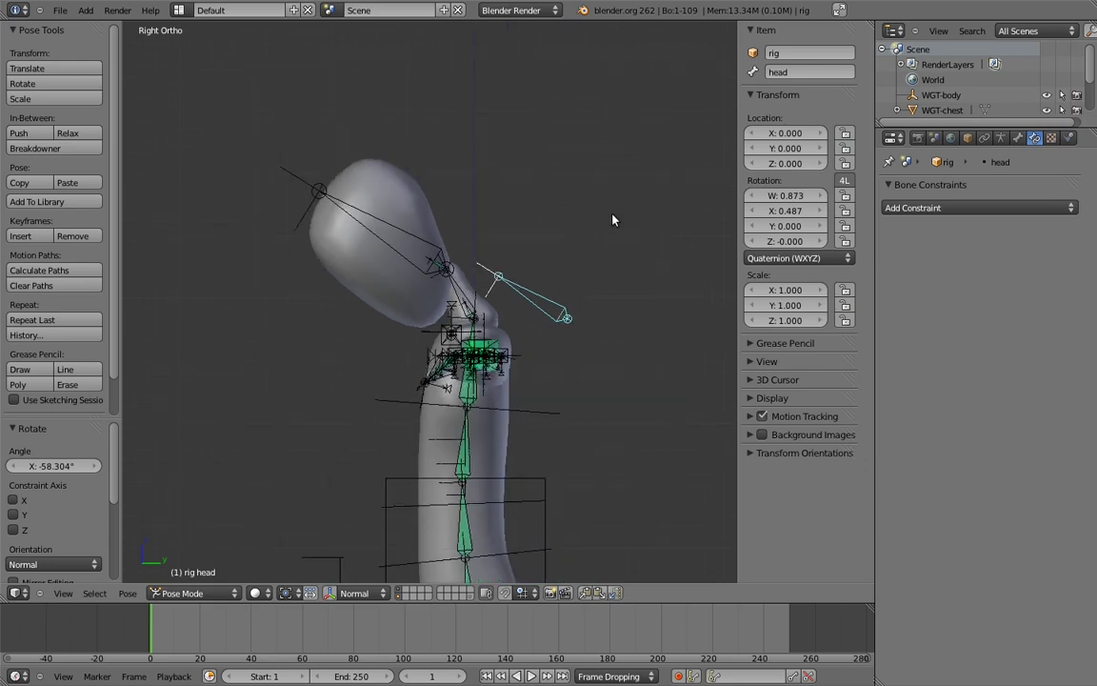
pyautogui.hotkey('alt', 'r')
# - Test the head setup by rotating the neck bone and bending the chest control forward
pyautogui.rightClick(477, 280)
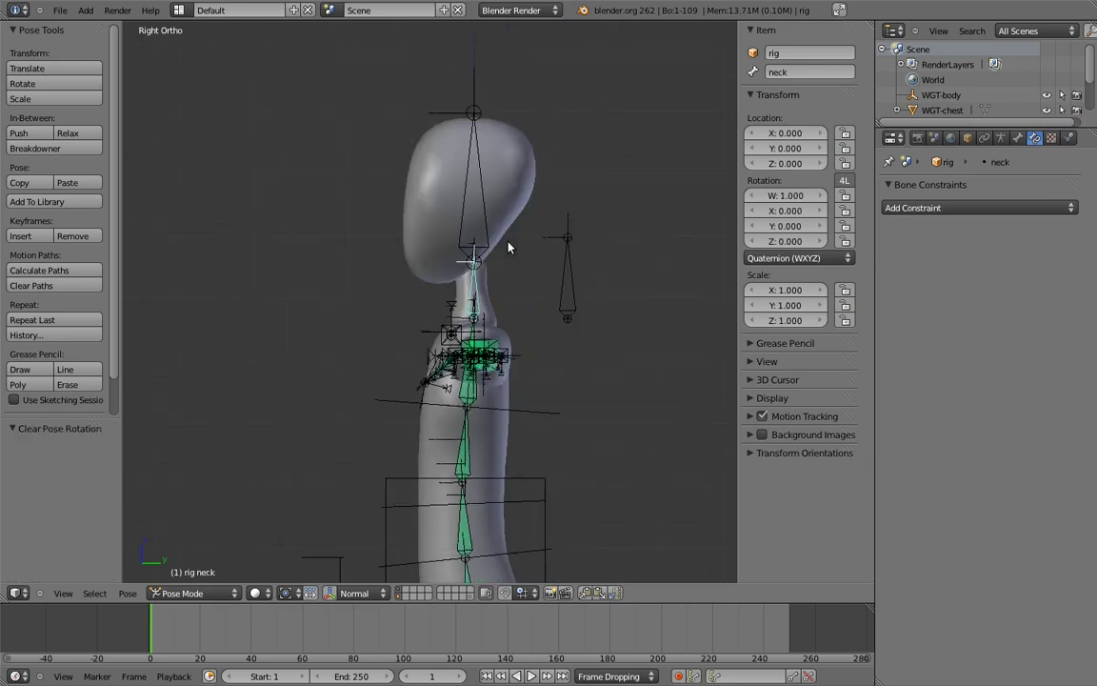
pyautogui.press('r')
pyautogui.rightClick(457, 252)
pyautogui.keyDown('ctrl'); pyautogui.moveTo(488, 230); pyautogui.dragTo(487, 289, button='middle'); pyautogui.keyUp('ctrl')
pyautogui.rightClick(415, 363)
pyautogui.press('r')
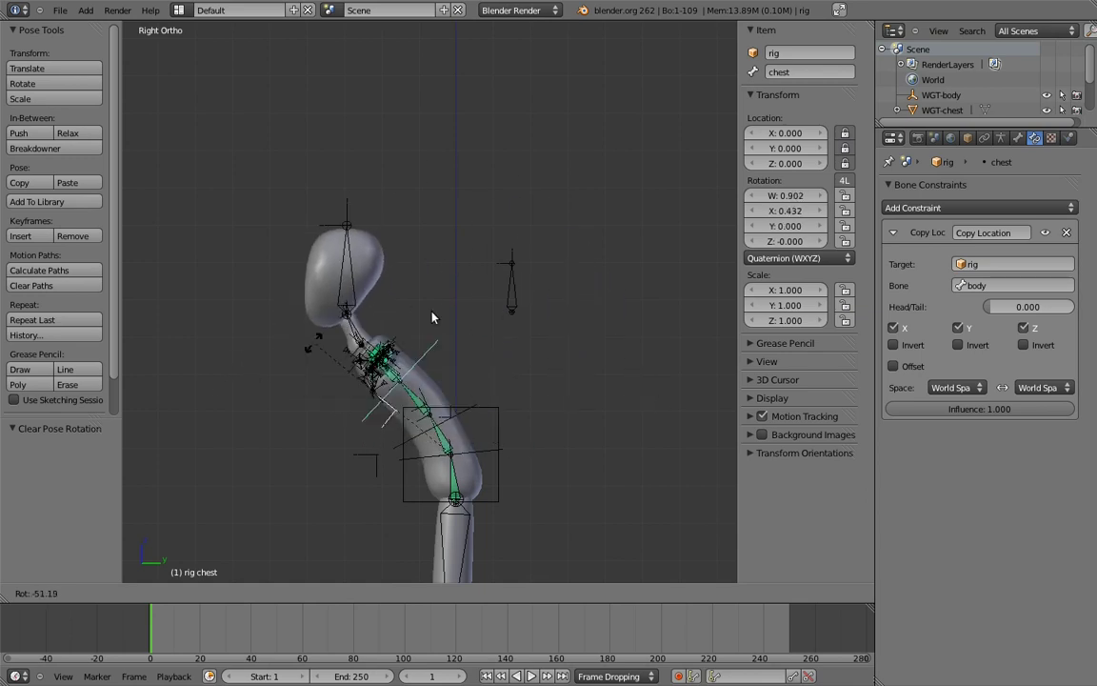
pyautogui.press('Escape')
# - Extrude a bone 0.05 upward from the tip of MCH-chest.02 at the neck base in Edit Mode
pyautogui.scroll(5, 533, 303)
pyautogui.keyDown('shift'); pyautogui.moveTo(535, 299); pyautogui.dragTo(510, 378, button='middle'); pyautogui.keyUp('shift')
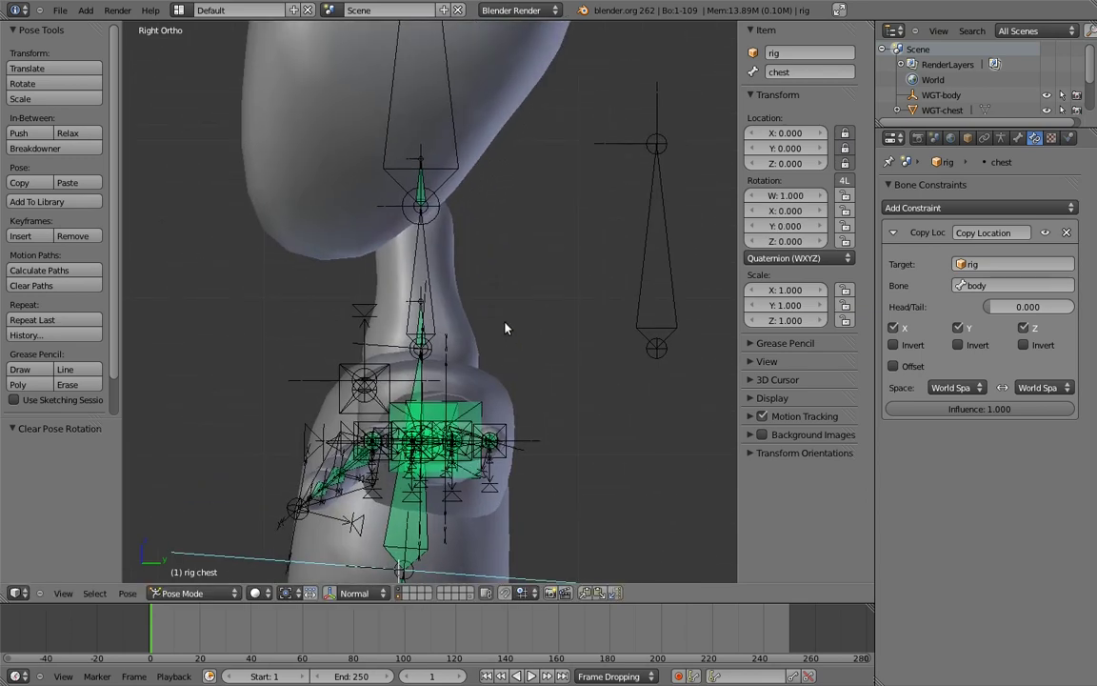
pyautogui.rightClick(436, 326)
pyautogui.press('Tab')
pyautogui.scroll(3, 438, 328)
pyautogui.keyDown('shift'); pyautogui.moveTo(375, 349); pyautogui.dragTo(442, 330, button='middle'); pyautogui.keyUp('shift')
pyautogui.rightClick(494, 362)
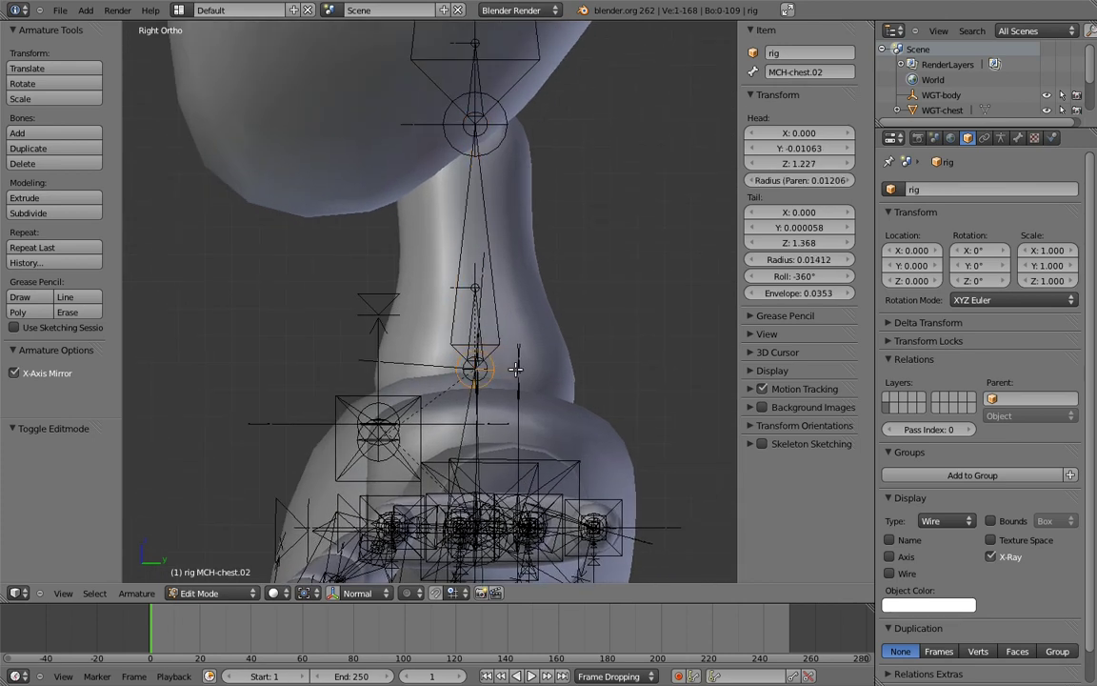
pyautogui.press('e')
pyautogui.click(514, 233)
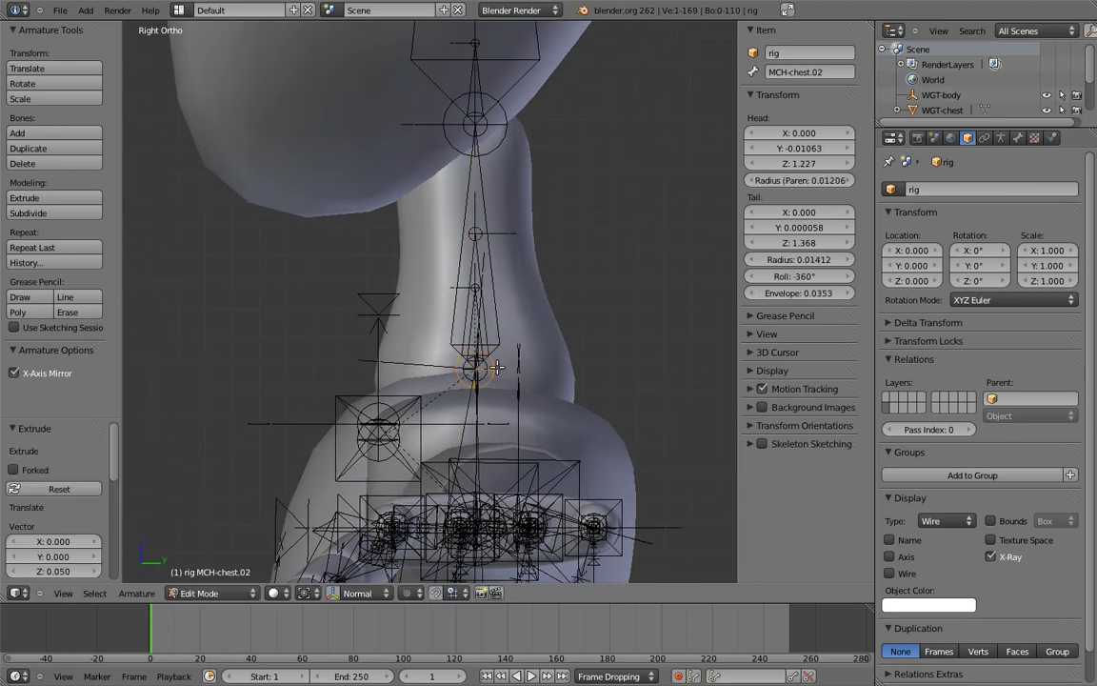
# - Extrude another bone 0.06 upward from the same joint and lower the shorter new bone's tip by 0.01 along Z
pyautogui.press('e')
pyautogui.press('z')
pyautogui.click(524, 211)
pyautogui.keyDown('shift'); pyautogui.moveTo(508, 250); pyautogui.dragTo(488, 275, button='middle'); pyautogui.keyUp('shift')
pyautogui.rightClick(485, 272)
pyautogui.press('g')
pyautogui.press('z')
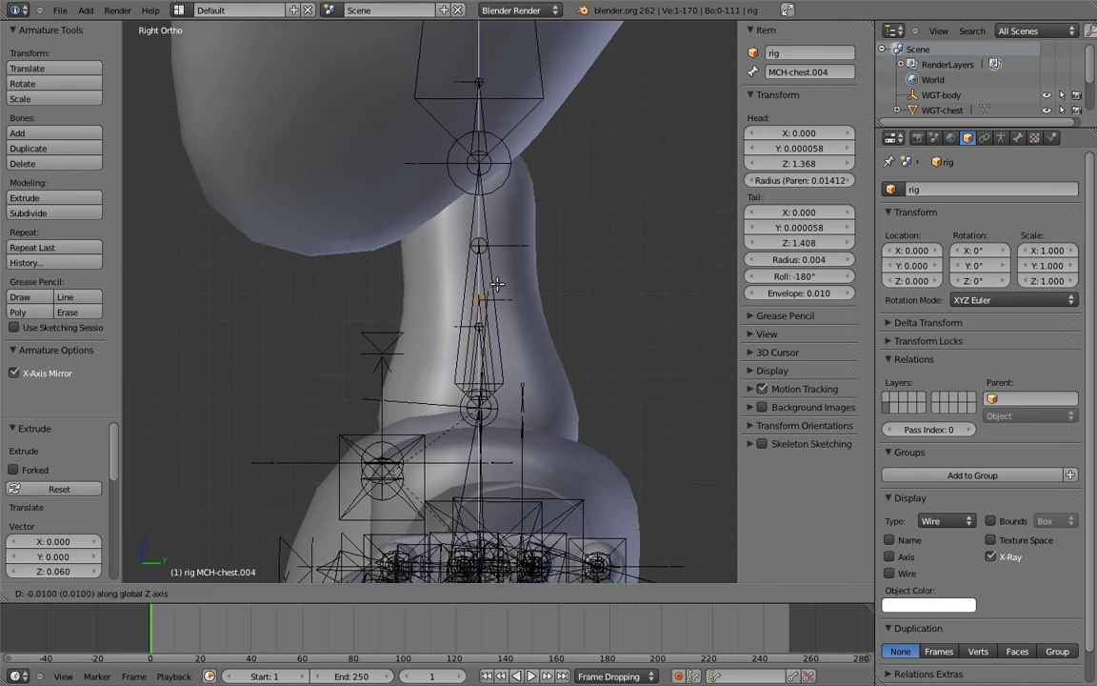
pyautogui.click(497, 284)
# - Give the shorter new neck-base bone its own MCH name and rename the longer one MCH-head_parent
pyautogui.rightClick(479, 314)
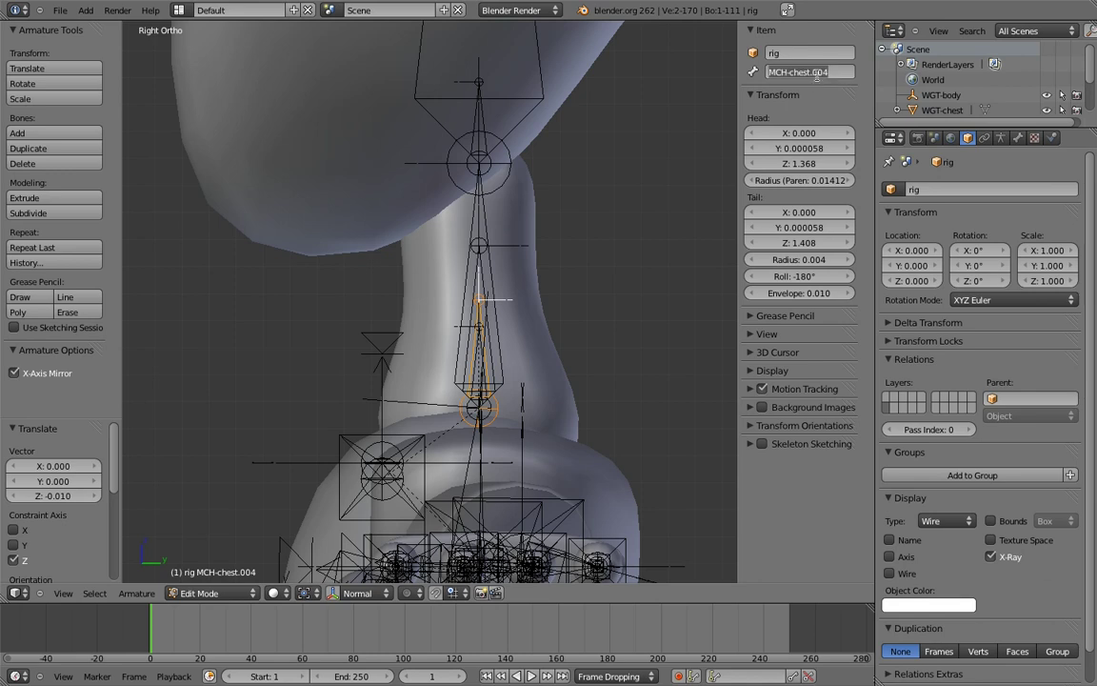
pyautogui.write('MCH')
pyautogui.press('Return')
pyautogui.rightClick(484, 276)
pyautogui.click(805, 72)
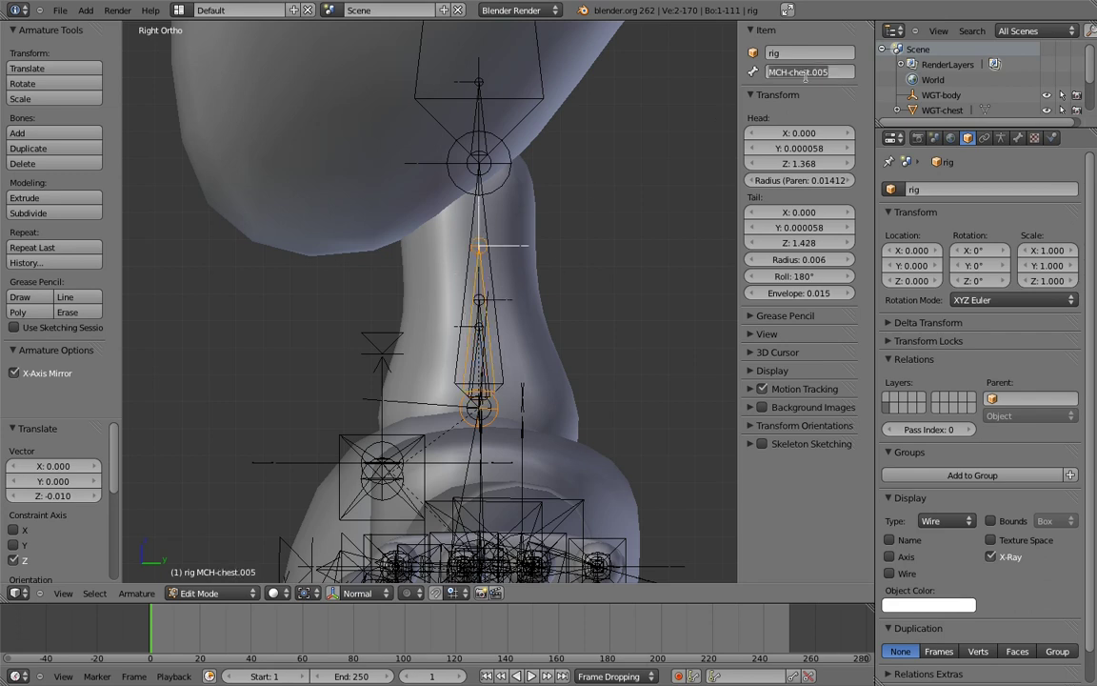
pyautogui.write('MCH')
pyautogui.press('Return')
# - Parent the MCH-head_parent bone to the root bone with Keep Offset
pyautogui.keyDown('shift'); pyautogui.moveTo(498, 316); pyautogui.dragTo(489, 112, button='middle'); pyautogui.keyUp('shift')
pyautogui.scroll(-5, 476, 286)
pyautogui.keyDown('shift'); pyautogui.moveTo(517, 374); pyautogui.dragTo(419, 57, button='middle'); pyautogui.keyUp('shift')
pyautogui.keyDown('shift'); pyautogui.moveTo(464, 517); pyautogui.dragTo(396, 65, button='middle'); pyautogui.keyUp('shift')
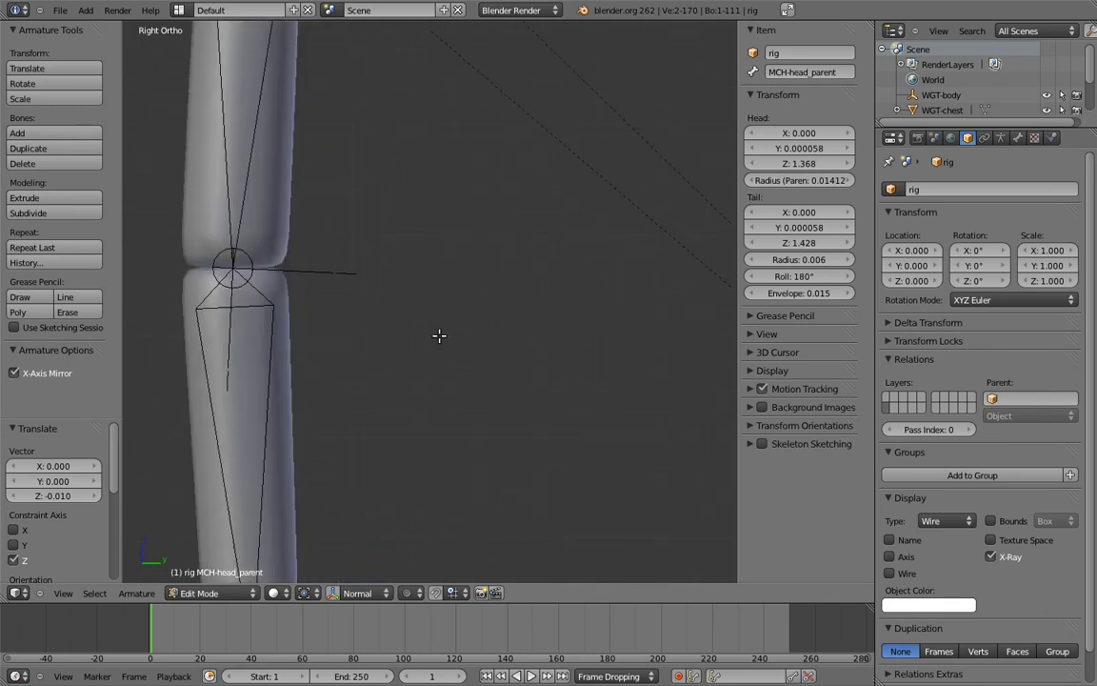
pyautogui.keyDown('shift'); pyautogui.moveTo(438, 335); pyautogui.dragTo(351, 55, button='middle'); pyautogui.keyUp('shift')
pyautogui.rightClick(478, 381)
pyautogui.keyDown('shift'); pyautogui.moveTo(463, 132); pyautogui.dragTo(502, 314, button='middle'); pyautogui.keyUp('shift')
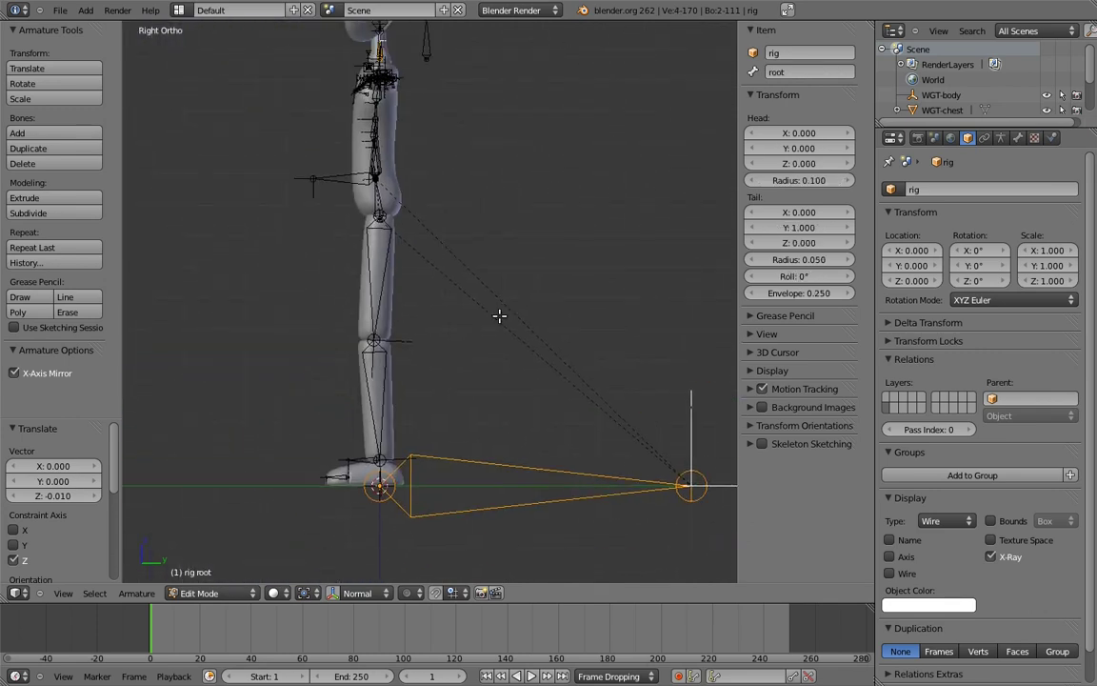
pyautogui.hotkey('ctrl', 'p')
pyautogui.click(499, 315)
# - Parent the detached head control bone behind the neck to MCH-head_parent with Keep Offset
pyautogui.keyDown('shift'); pyautogui.moveTo(418, 73); pyautogui.dragTo(304, 370, button='middle'); pyautogui.keyUp('shift')
pyautogui.scroll(6, 542, 275)
pyautogui.scroll(3, 500, 229)
pyautogui.keyDown('shift'); pyautogui.moveTo(512, 231); pyautogui.dragTo(540, 316, button='middle'); pyautogui.keyUp('shift')
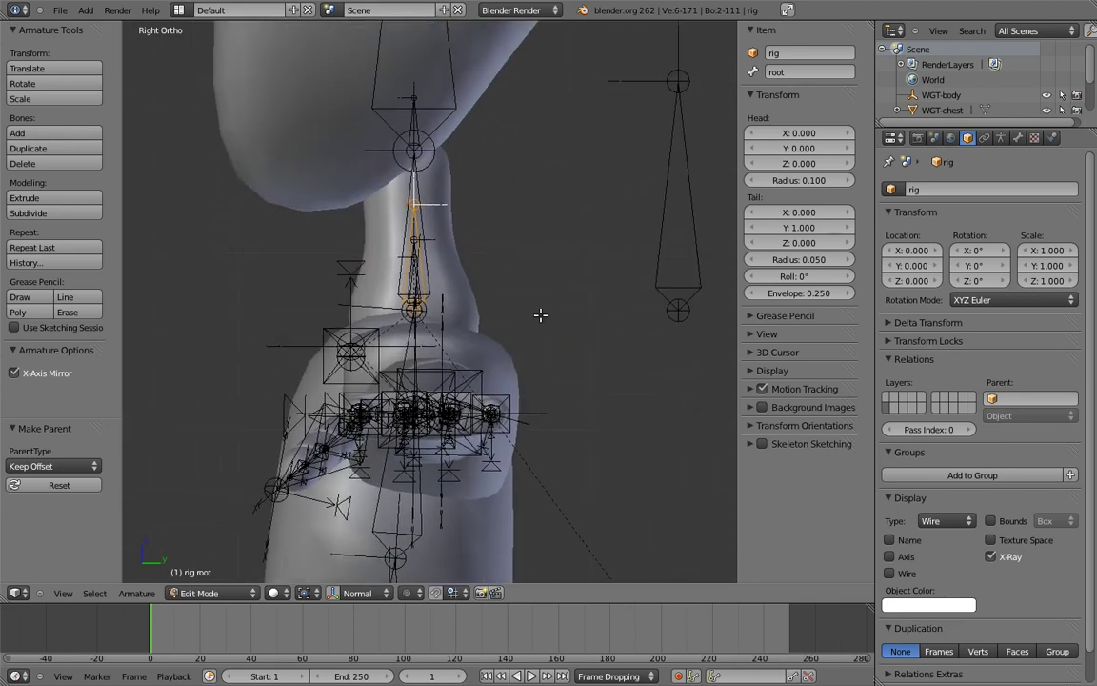
pyautogui.rightClick(719, 206)
pyautogui.keyDown('shift'); pyautogui.rightClick(424, 231); pyautogui.keyUp('shift')
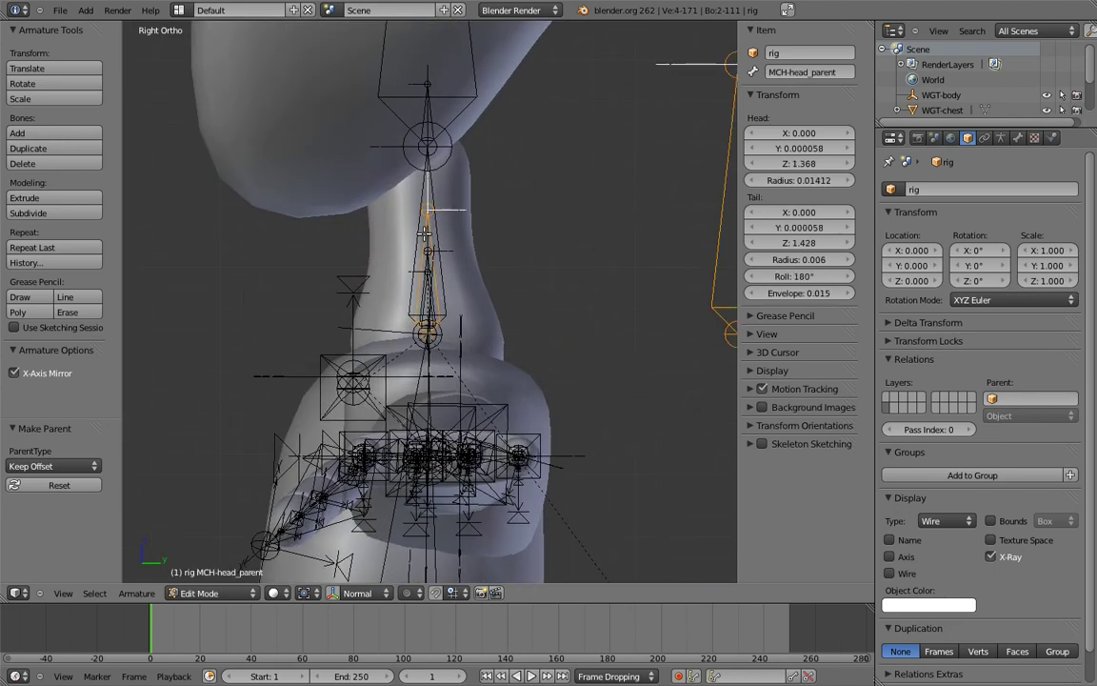
pyautogui.hotkey('ctrl', 'p')
pyautogui.click(422, 235)
# - Test the new head parenting in Pose Mode by bending the chest control forward about 39°, then cancel the rotation
pyautogui.keyDown('shift'); pyautogui.moveTo(393, 215); pyautogui.dragTo(428, 217, button='middle'); pyautogui.keyUp('shift')
pyautogui.scroll(-1, 431, 215)
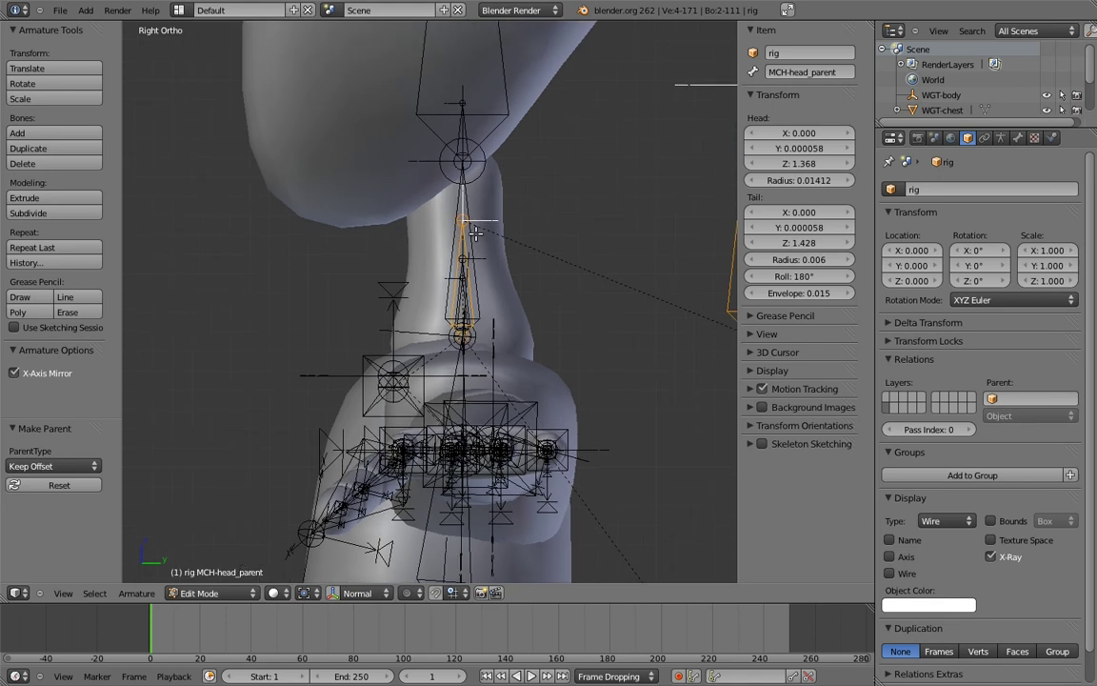
pyautogui.hotkey('ctrl', 'Tab')
pyautogui.scroll(-4, 466, 335)
pyautogui.rightClick(412, 320)
pyautogui.press('r')
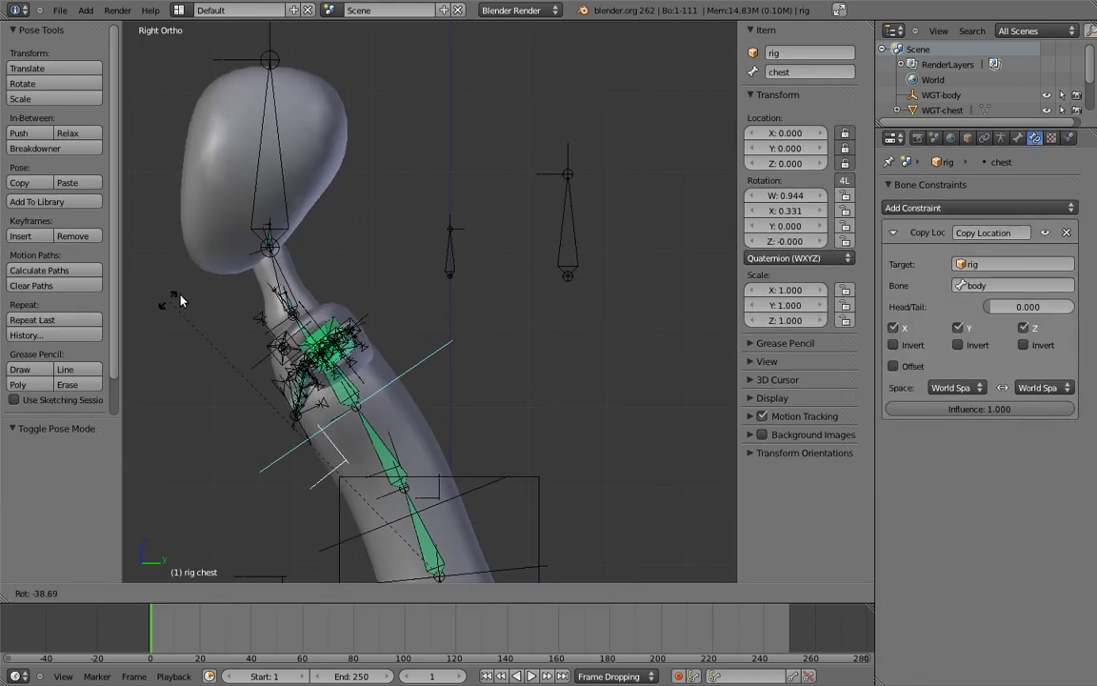
pyautogui.press('Escape')
# - Add Copy Location and Copy Transforms constraints to MCH-head_parent, both targeting the MCH-head_socket bone
pyautogui.scroll(5, 466, 267)
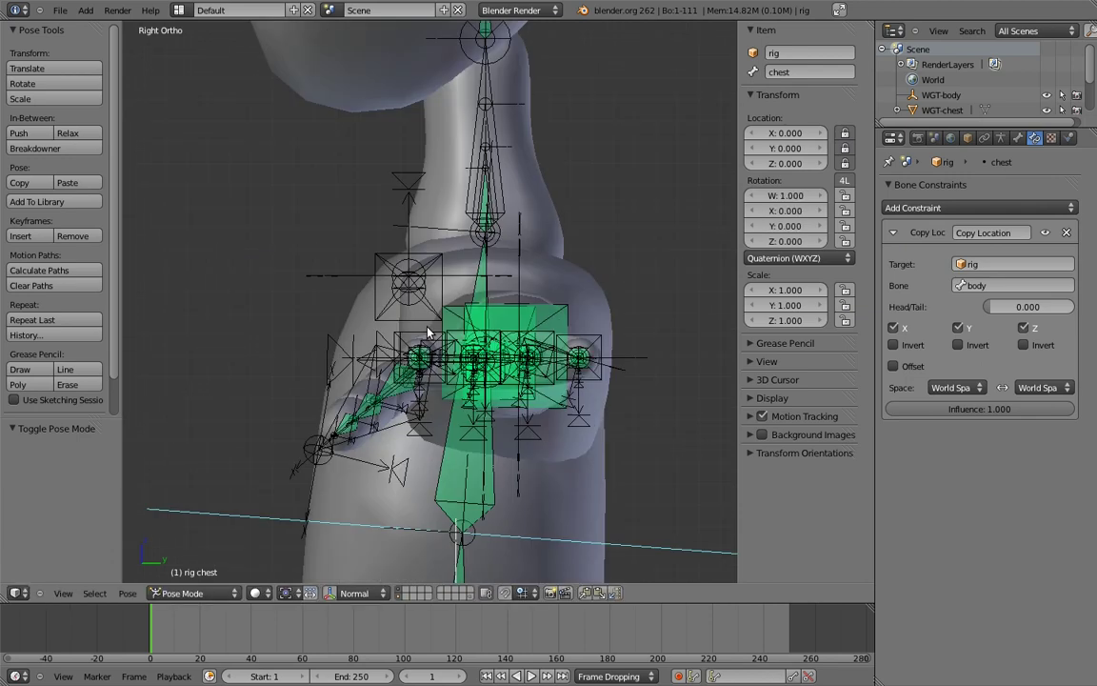
pyautogui.scroll(3, 466, 267)
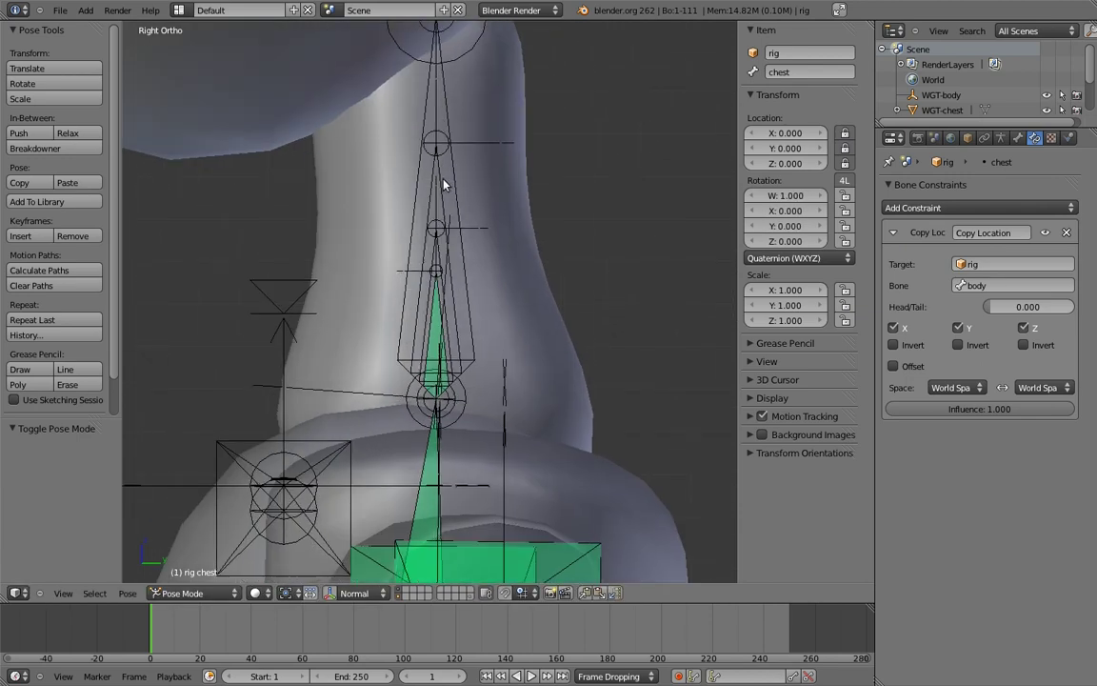
pyautogui.rightClick(440, 188)
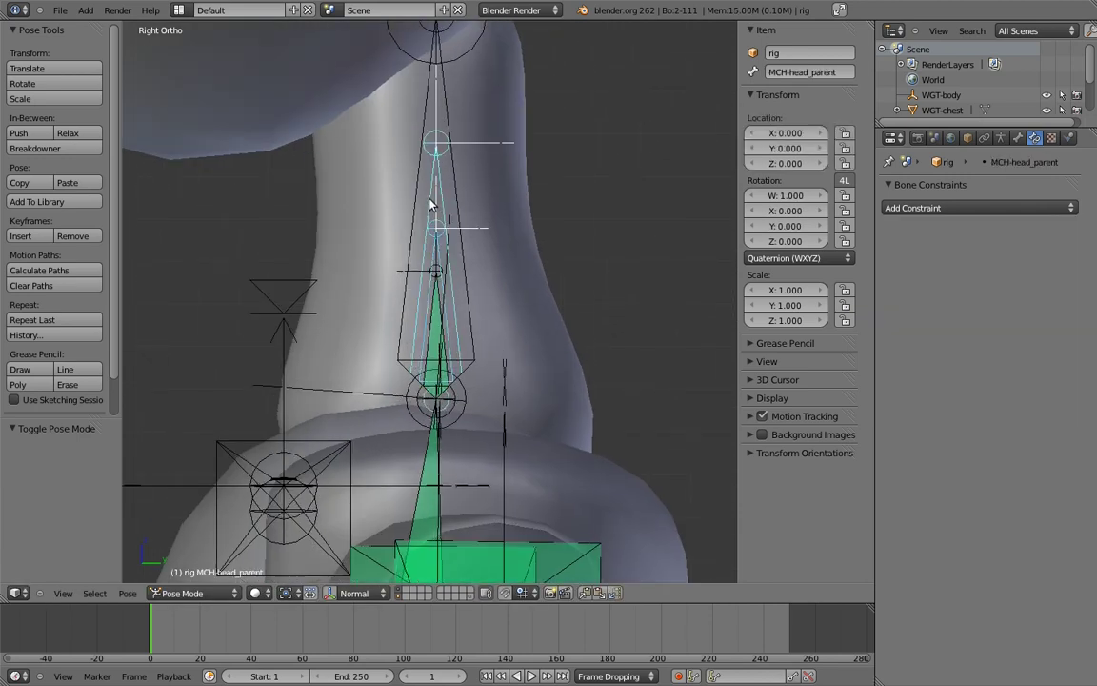
pyautogui.hotkey('ctrl', 'shift', 'c')
pyautogui.click(416, 183)
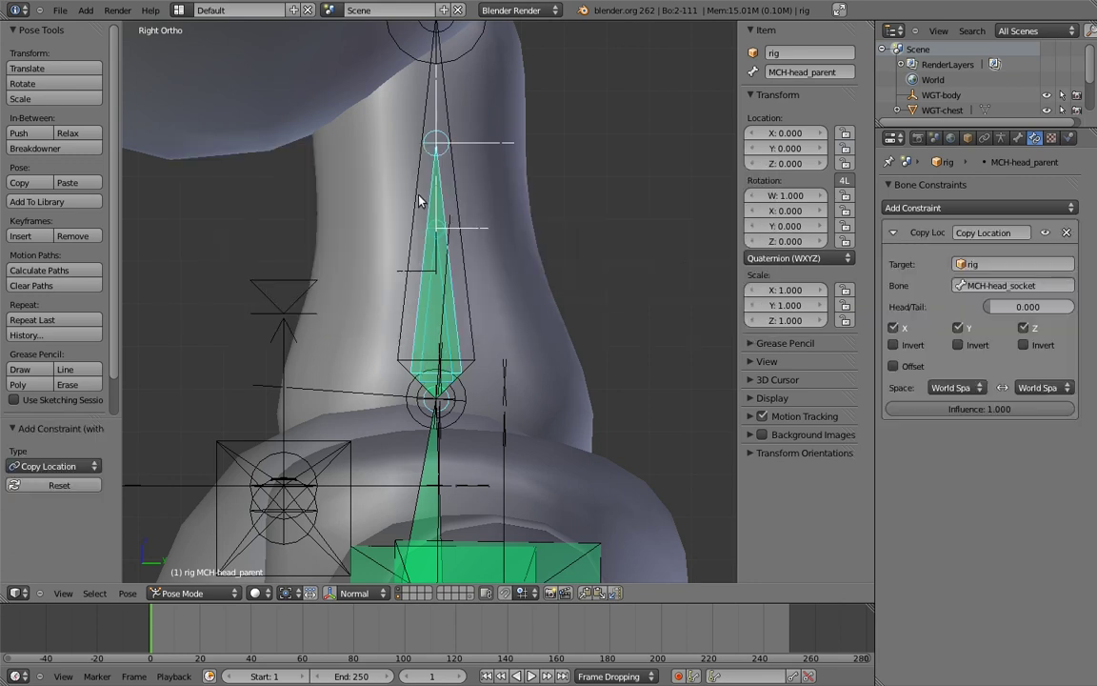
pyautogui.hotkey('ctrl', 'shift', 'c')
pyautogui.click(339, 229)
pyautogui.scroll(-2, 448, 259)
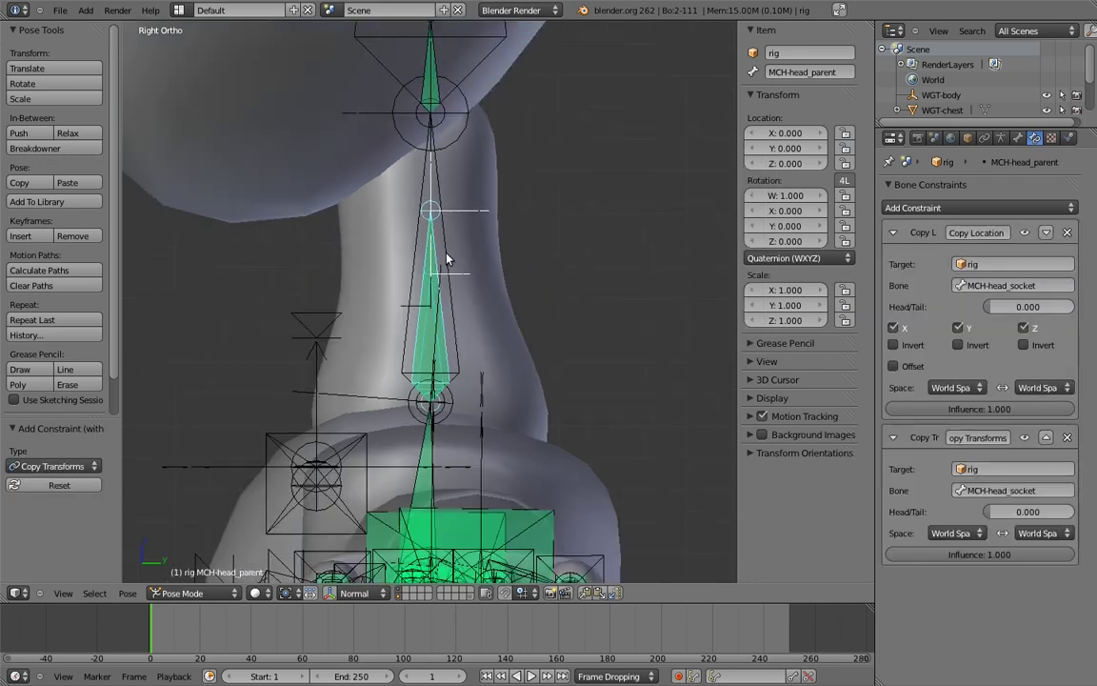
# - Rotate the chest bone about -43° to bend the upper body forward
pyautogui.scroll(-9, 449, 254)
pyautogui.keyDown('shift'); pyautogui.moveTo(457, 228); pyautogui.dragTo(479, 143, button='middle'); pyautogui.keyUp('shift')
pyautogui.rightClick(390, 303)
pyautogui.press('r')
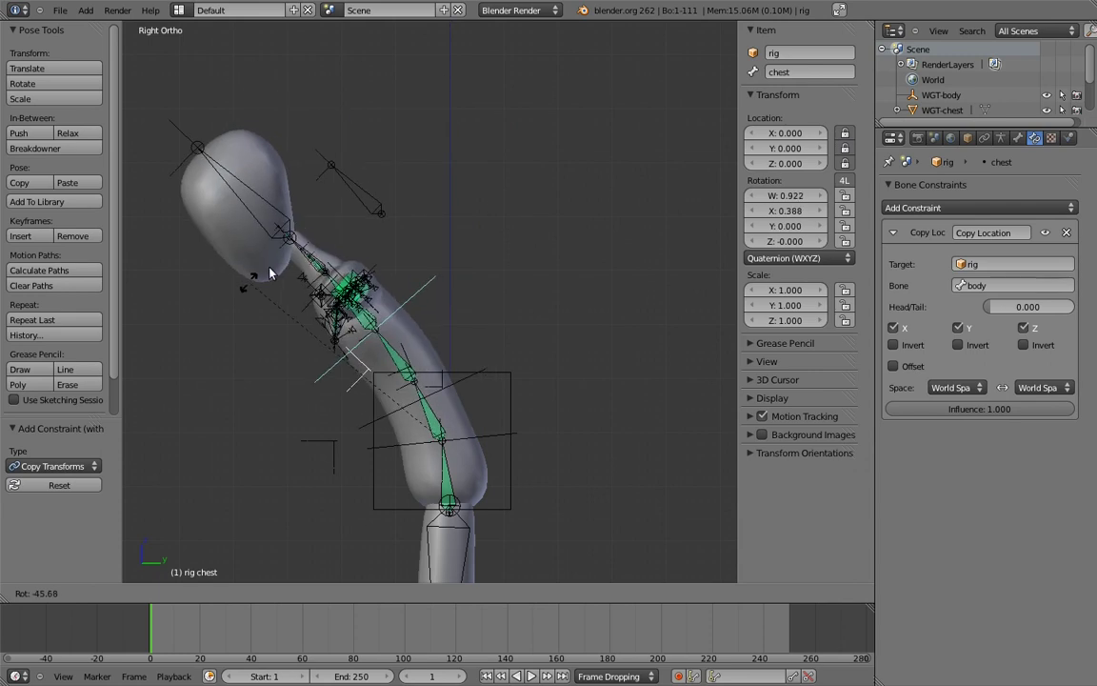
pyautogui.click(276, 276)
pyautogui.scroll(6, 502, 288)
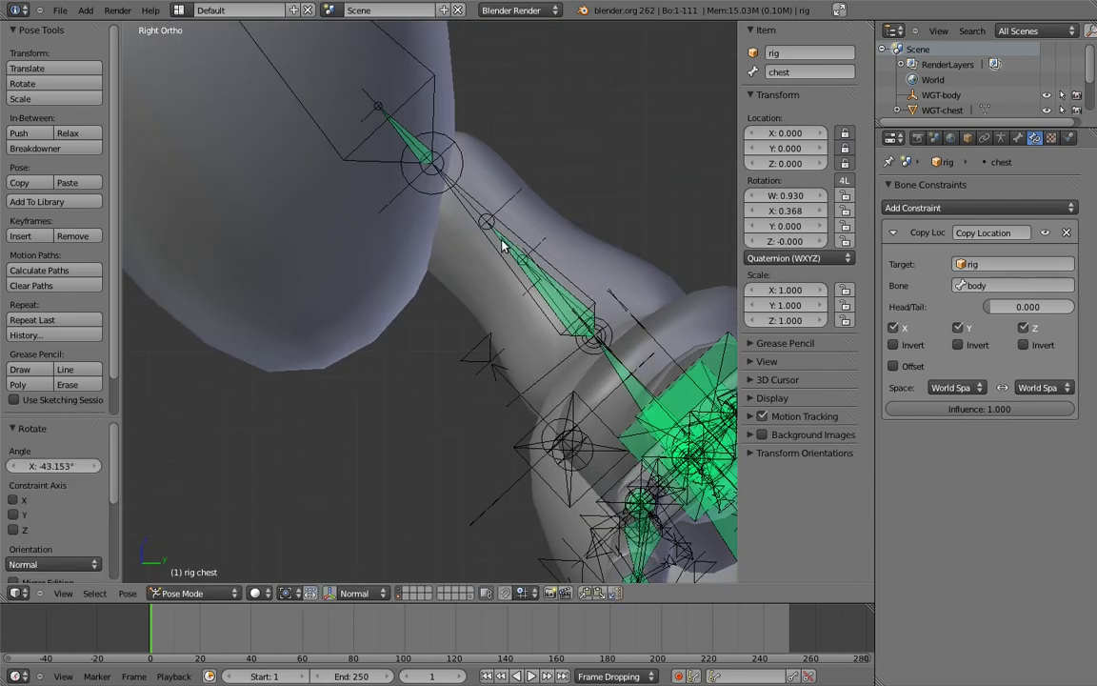
# - Set the Copy Transforms influence on MCH-head_parent to 0 and try rotating the chest bone again
pyautogui.rightClick(509, 236)
pyautogui.moveTo(1007, 555); pyautogui.dragTo(399, 490)
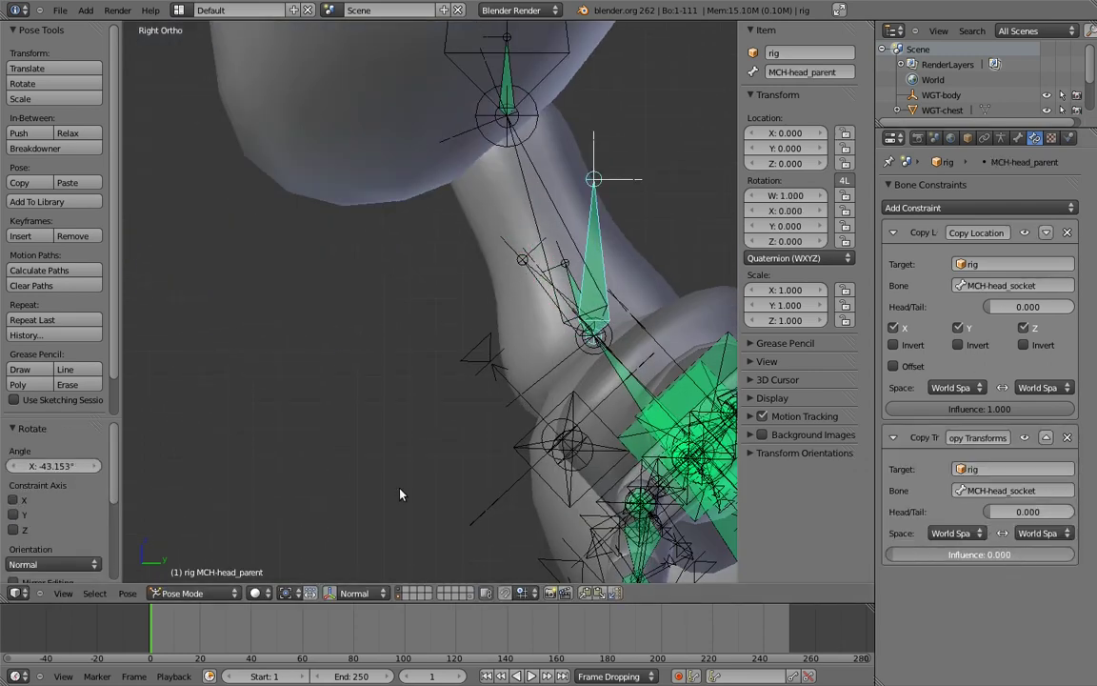
pyautogui.scroll(-6, 451, 209)
pyautogui.keyDown('shift'); pyautogui.moveTo(511, 326); pyautogui.dragTo(423, 228, button='middle'); pyautogui.keyUp('shift')
pyautogui.scroll(-4, 429, 238)
pyautogui.rightClick(477, 289)
pyautogui.press('r')
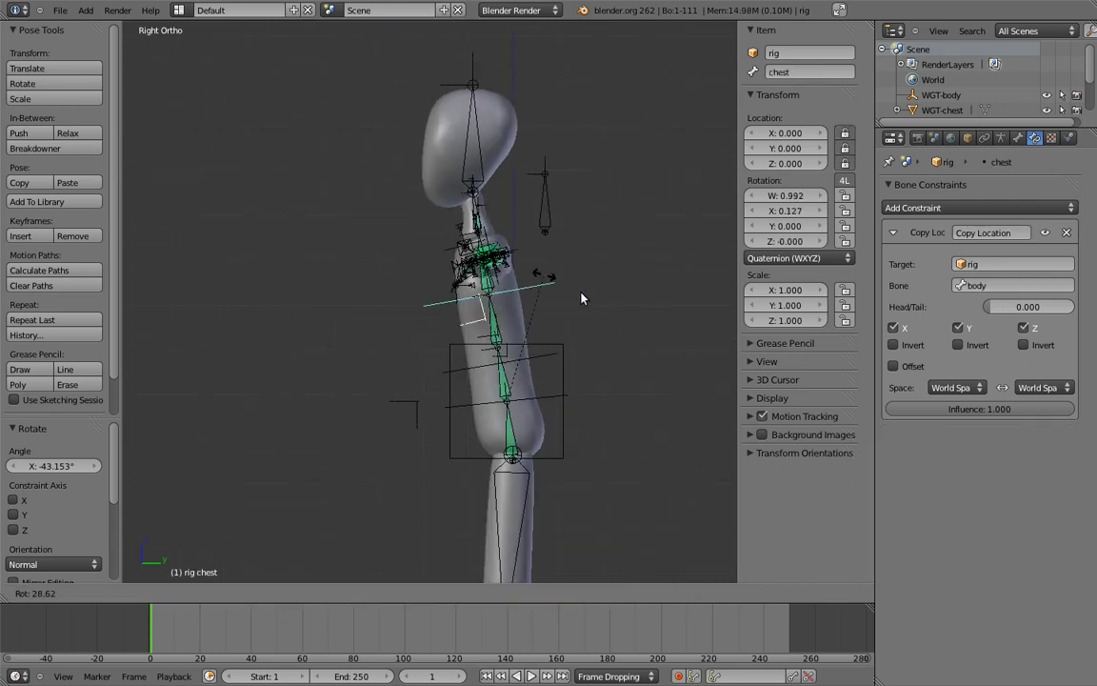
pyautogui.click(516, 255)
# - Clear the pose rotation of all bones and deselect them
pyautogui.press('a')
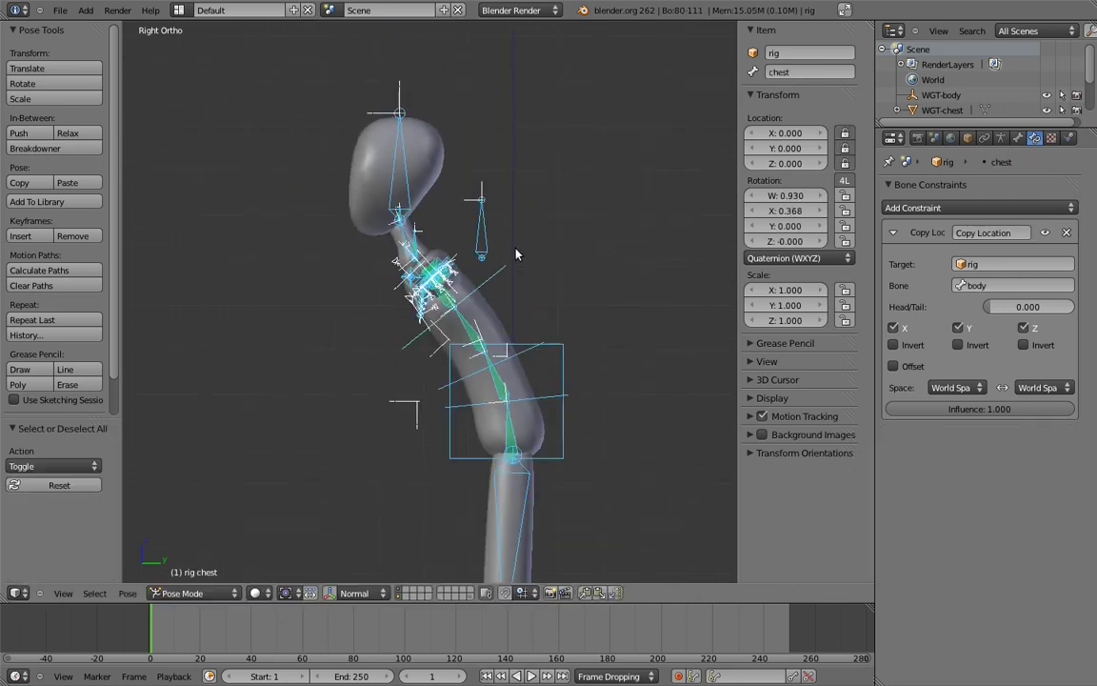
pyautogui.hotkey('alt', 'r')
pyautogui.press('a')
# - Add a custom property named isolate_rotation to the head bone
pyautogui.keyDown('shift'); pyautogui.moveTo(565, 205); pyautogui.dragTo(477, 258, button='middle'); pyautogui.keyUp('shift')
pyautogui.scroll(2, 495, 255)
pyautogui.rightClick(517, 248)
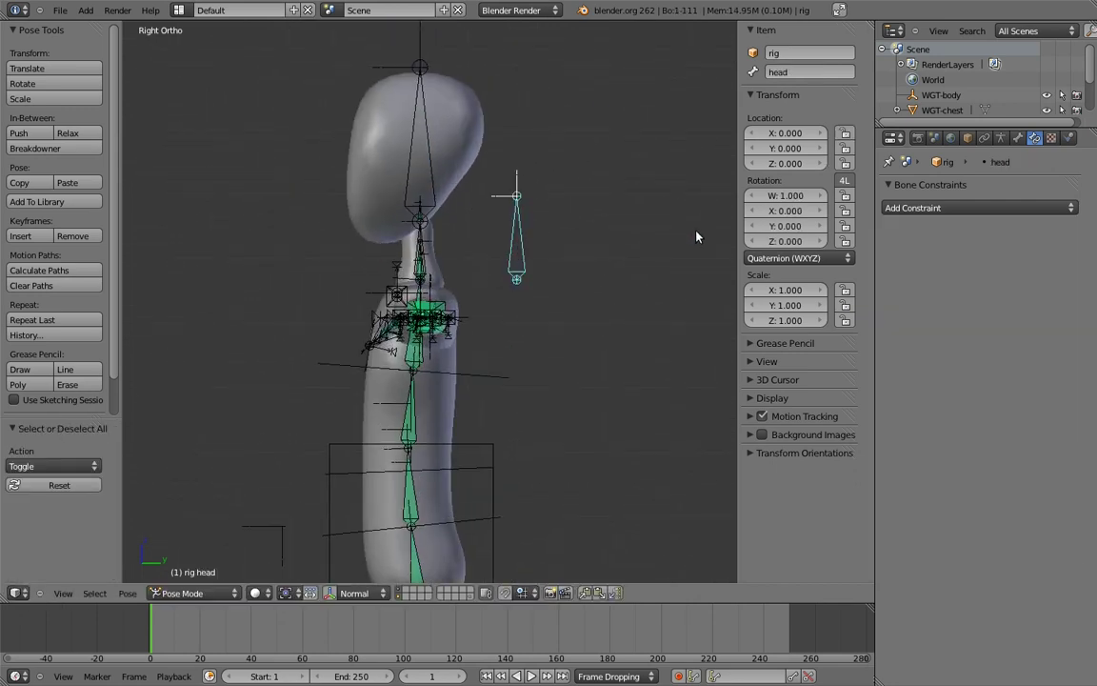
pyautogui.click(1017, 138)
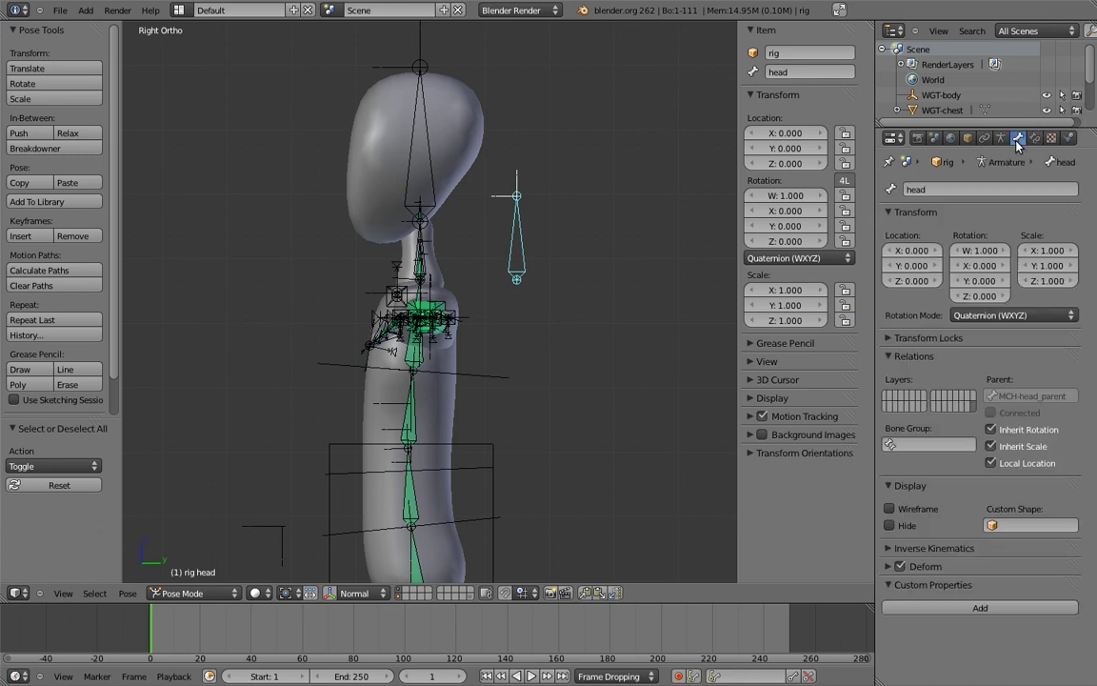
pyautogui.click(981, 609)
pyautogui.click(1043, 631)
pyautogui.click(1021, 551)
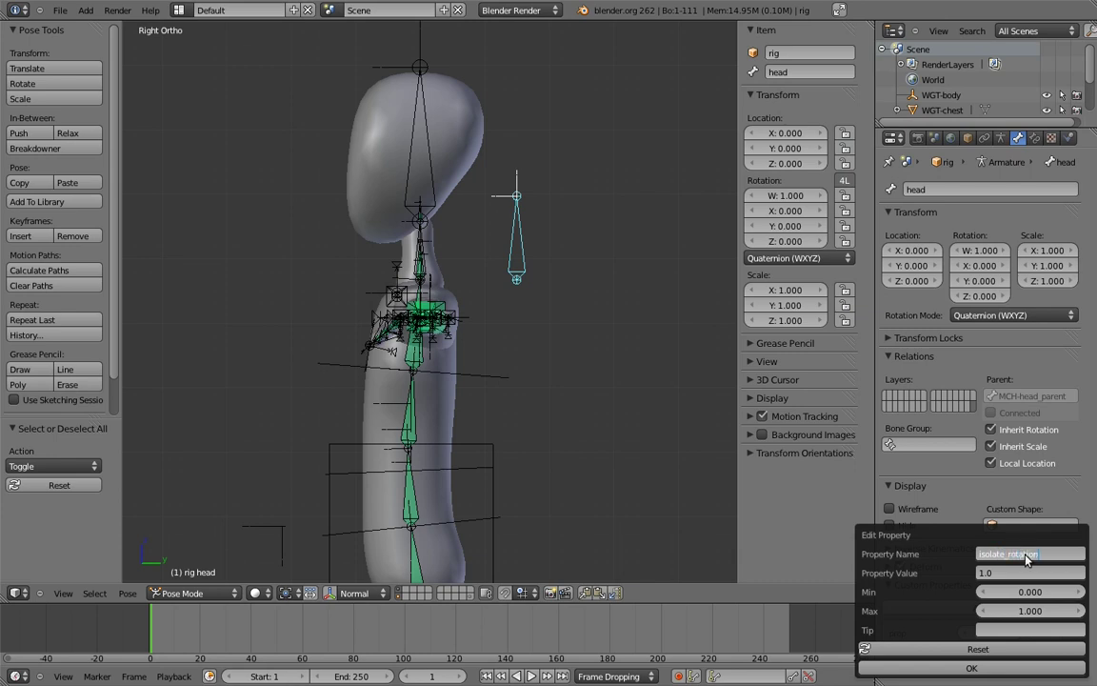
pyautogui.press('Return')
pyautogui.click(971, 666)
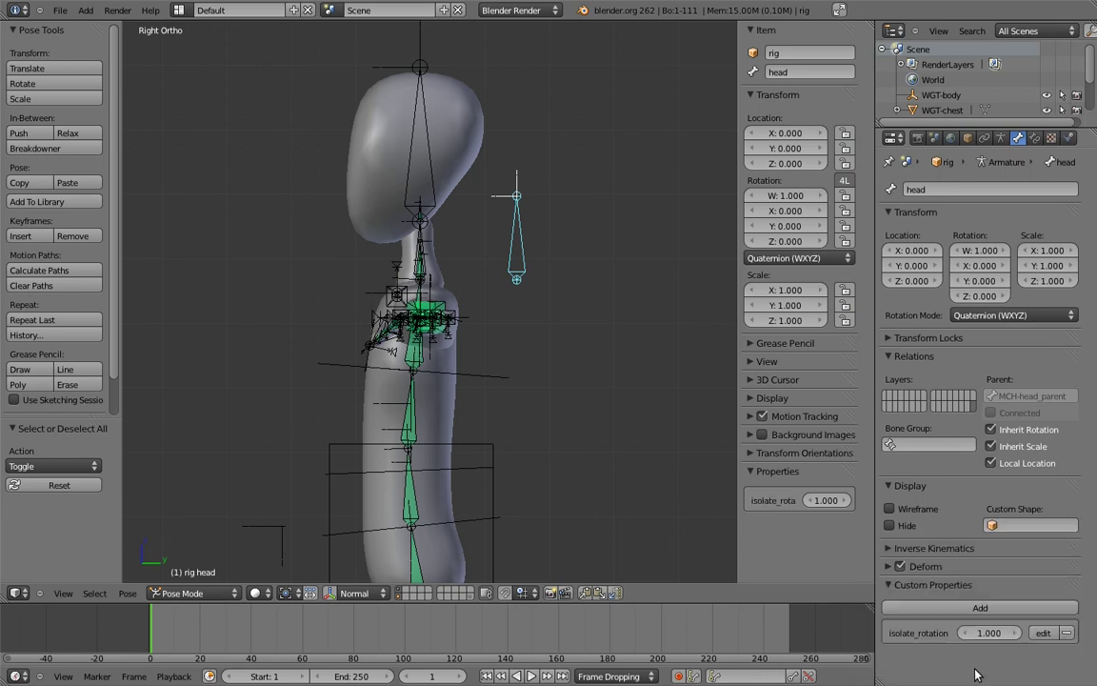
# - Copy the isolate_rotation data path and add a driver to the Copy Transforms influence on MCH-head_parent
pyautogui.rightClick(828, 506)
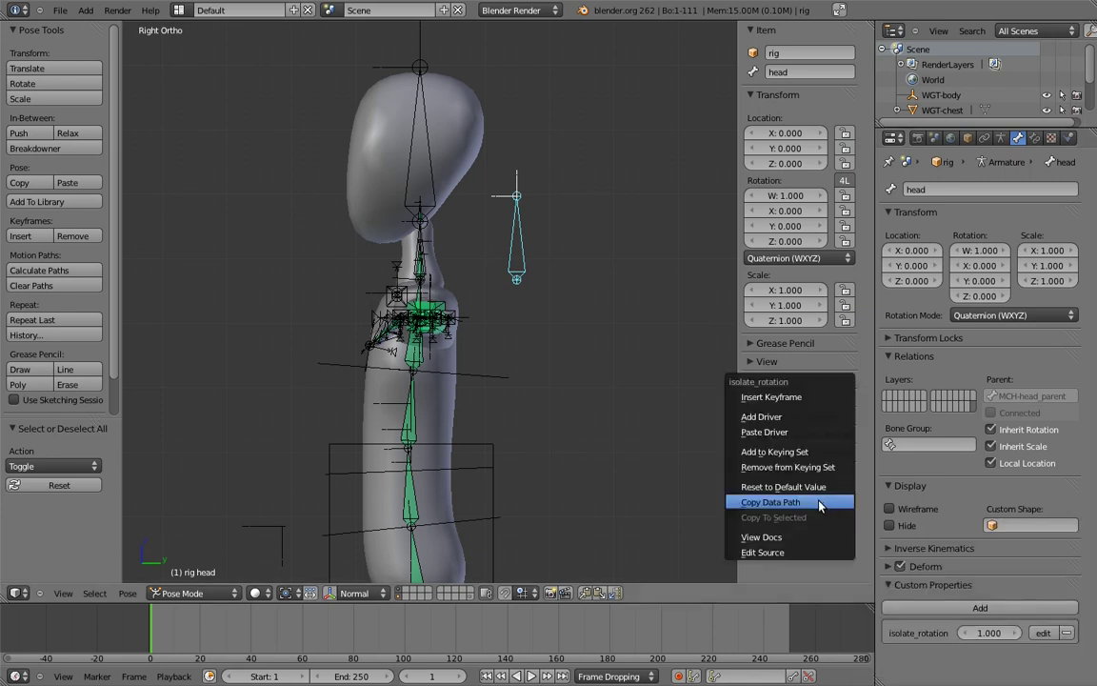
pyautogui.keyDown('shift'); pyautogui.moveTo(516, 228); pyautogui.dragTo(598, 266, button='middle'); pyautogui.keyUp('shift')
pyautogui.scroll(7, 514, 313)
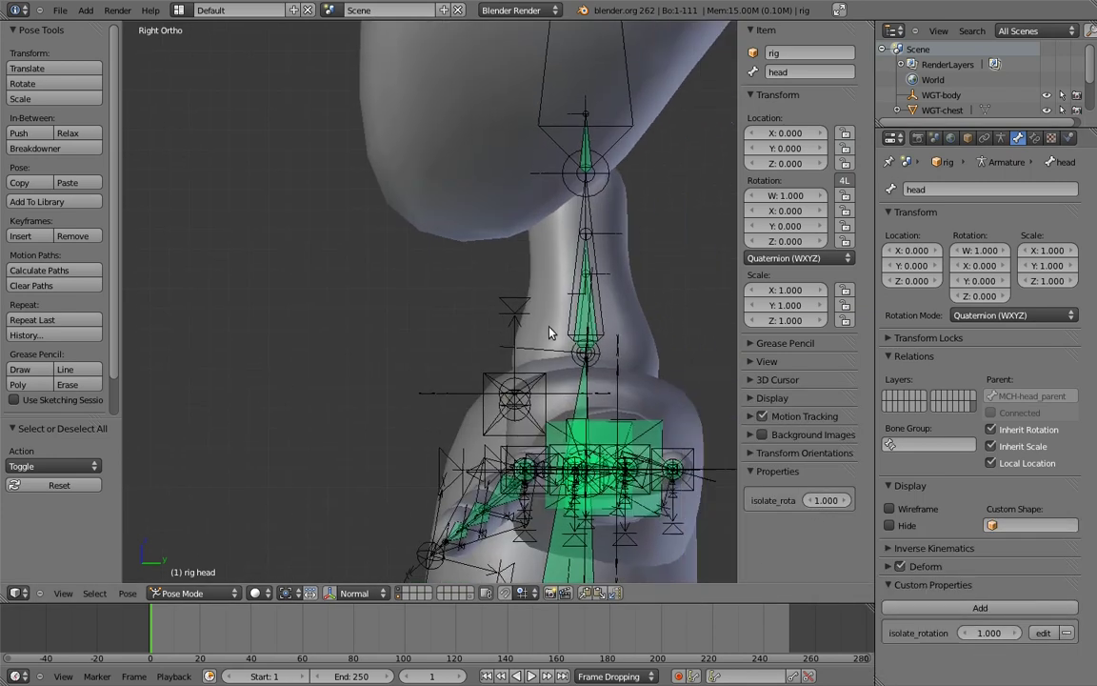
pyautogui.rightClick(575, 318)
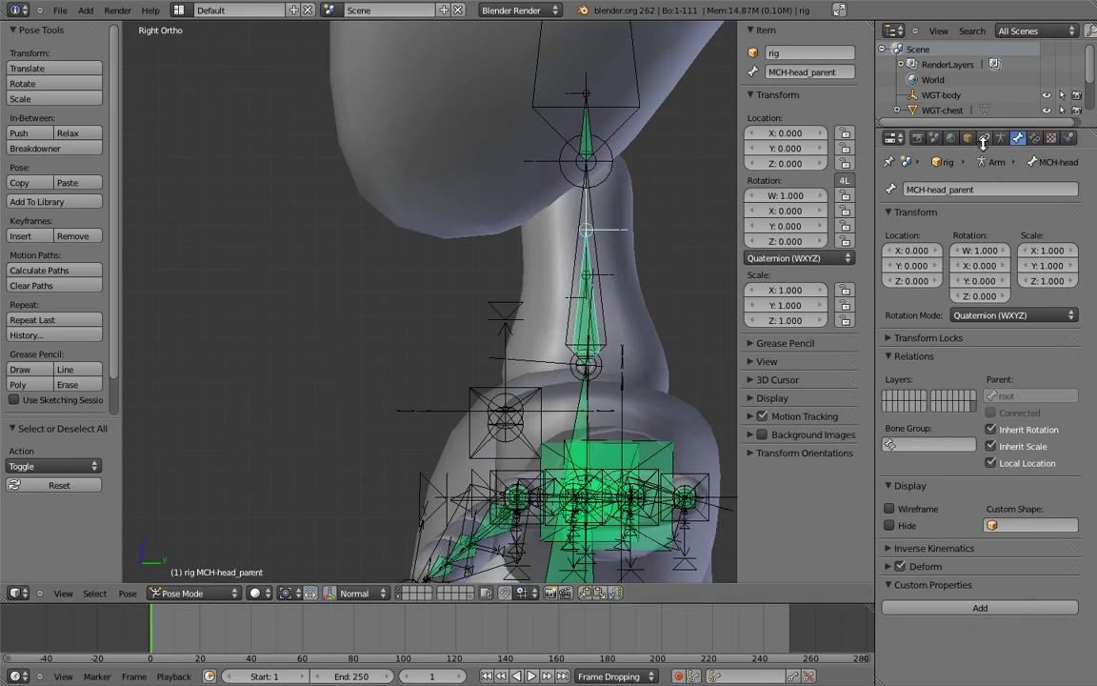
pyautogui.click(1034, 138)
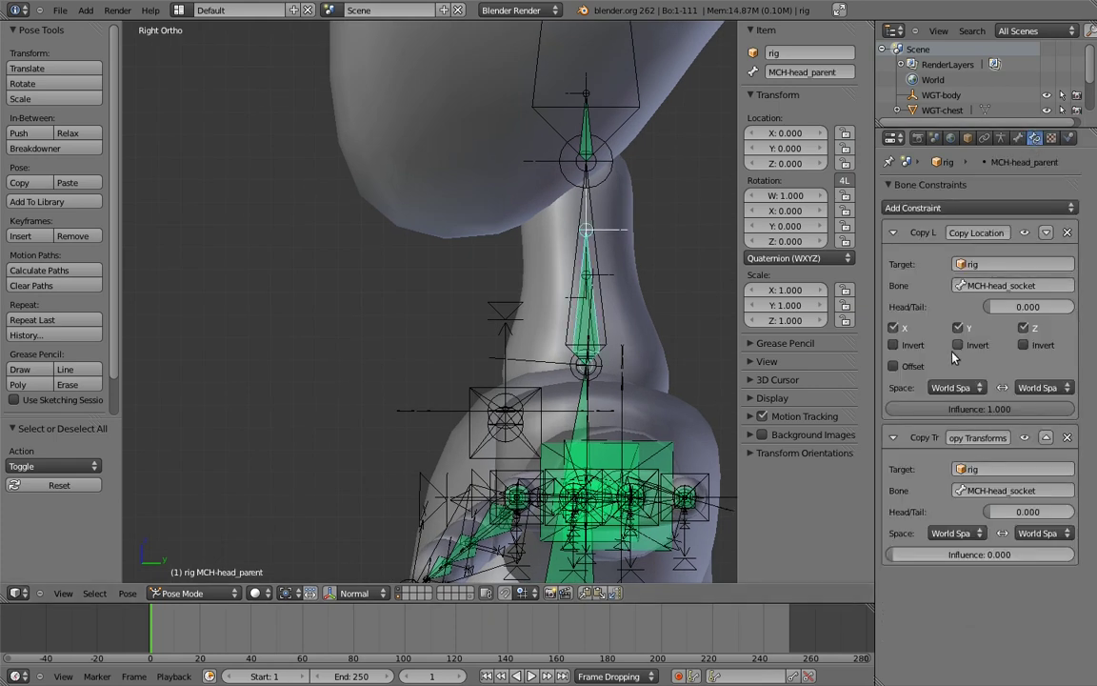
pyautogui.rightClick(905, 555)
pyautogui.click(895, 531)
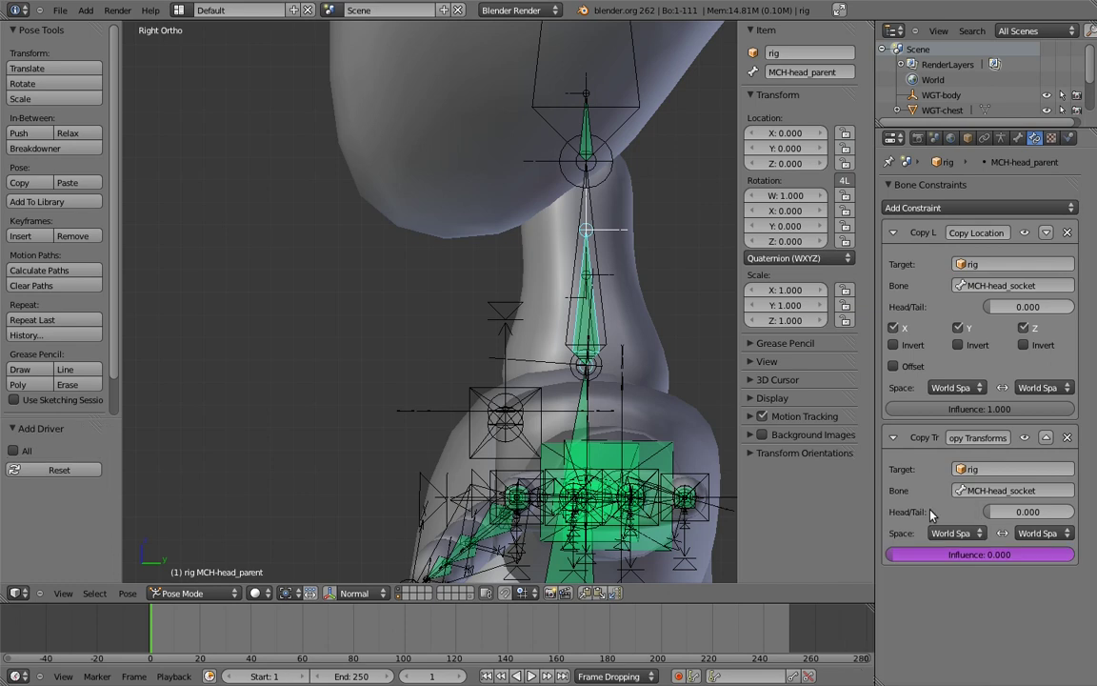
# - Split the 3D view and turn the new area into a Graph Editor in Drivers mode
pyautogui.moveTo(869, 26); pyautogui.dragTo(469, 66)
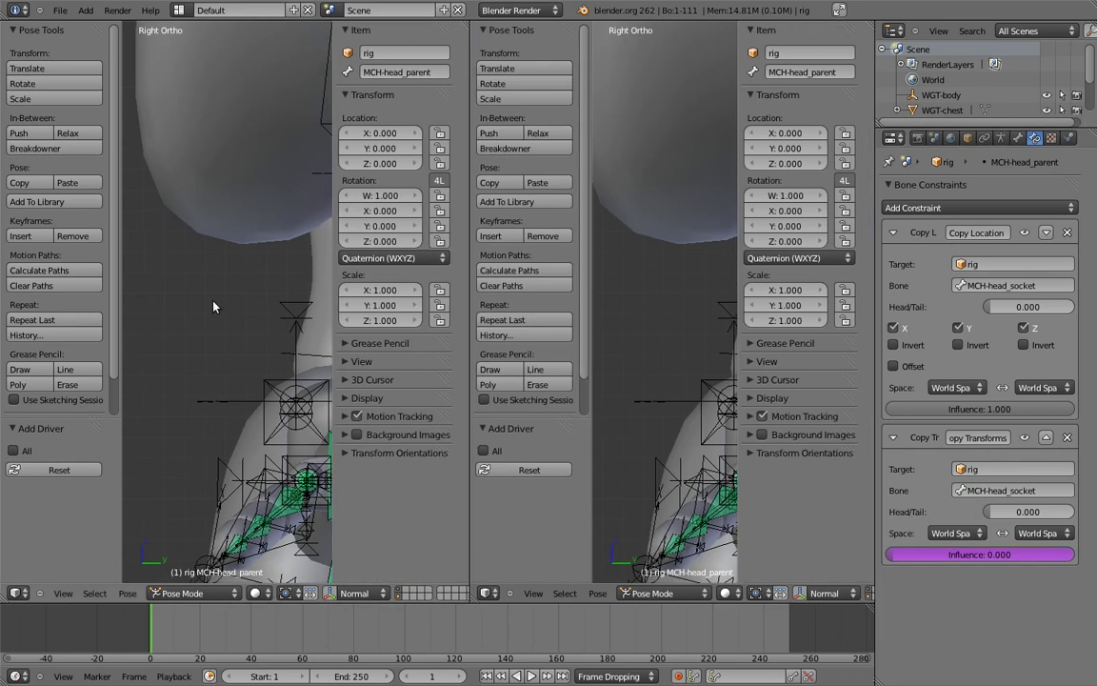
pyautogui.click(16, 592)
pyautogui.click(77, 518)
pyautogui.click(261, 594)
pyautogui.click(245, 559)
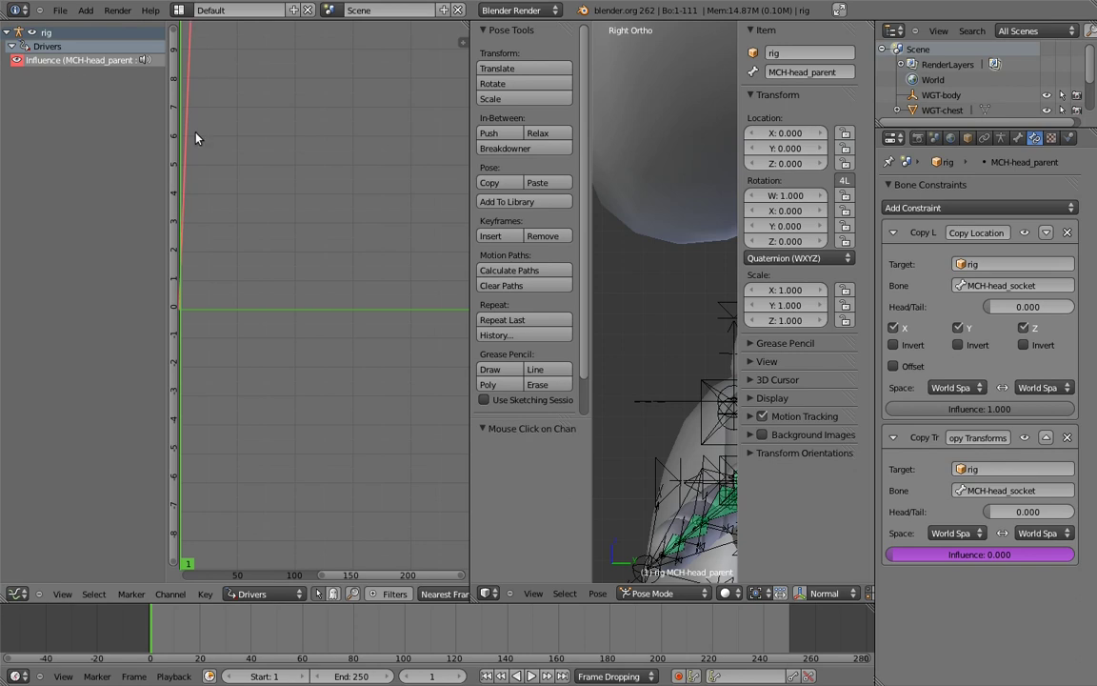
# - Set the influence driver's variable to a Single Property on rig, using the copied isolate_rotation data path
pyautogui.press('n')
pyautogui.click(332, 48)
pyautogui.click(332, 66)
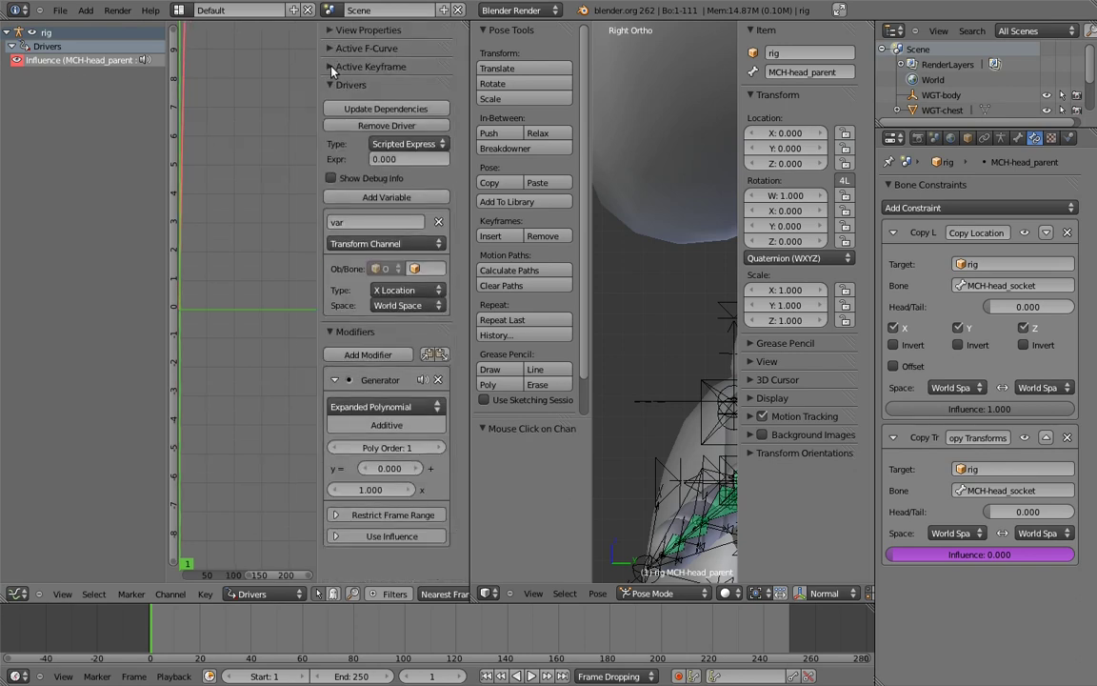
pyautogui.click(330, 332)
pyautogui.click(385, 244)
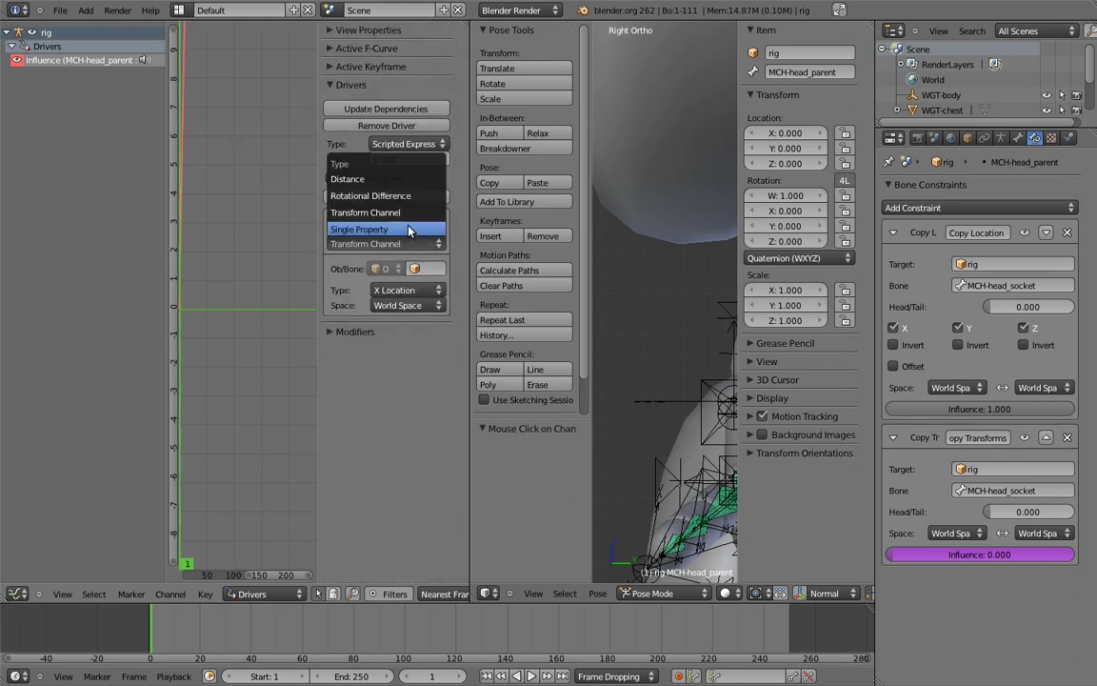
pyautogui.click(404, 228)
pyautogui.click(427, 270)
pyautogui.click(425, 304)
pyautogui.hotkey('ctrl', 'v')
# - Set the driver expression to 1-var and merge the driver editor back into the 3D view
pyautogui.click(416, 159)
pyautogui.write('1')
pyautogui.press('Return')
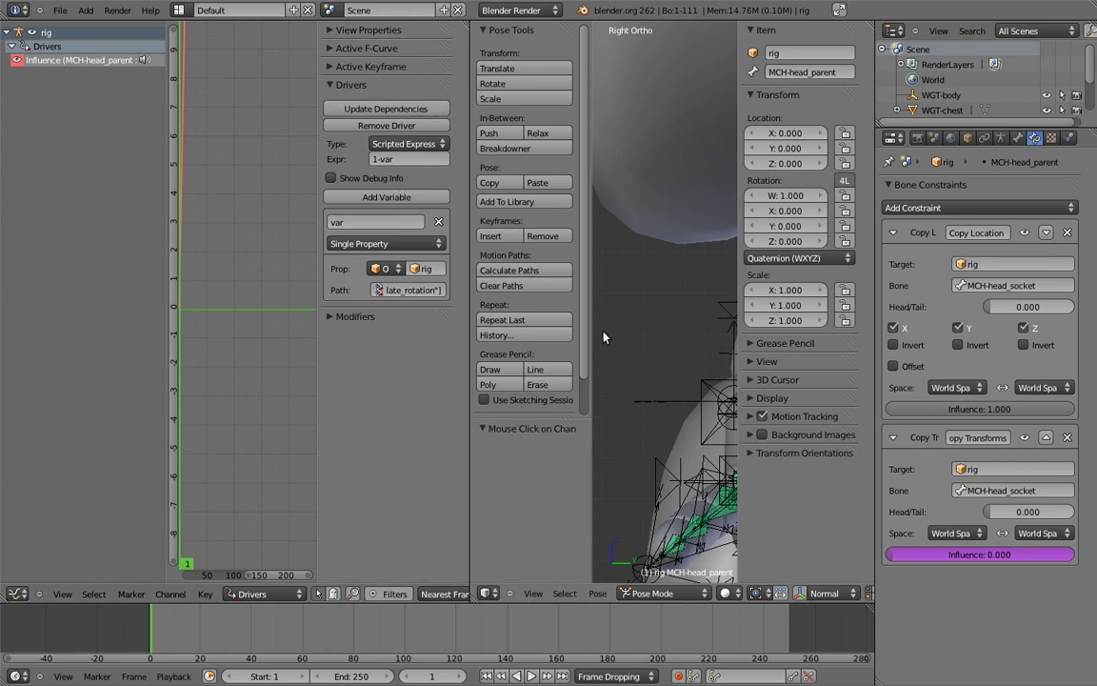
pyautogui.moveTo(475, 599); pyautogui.dragTo(434, 571)
# - Rotate the chest bone forward to test the driven head isolation
pyautogui.keyDown('shift'); pyautogui.moveTo(580, 321); pyautogui.dragTo(556, 306, button='middle'); pyautogui.keyUp('shift')
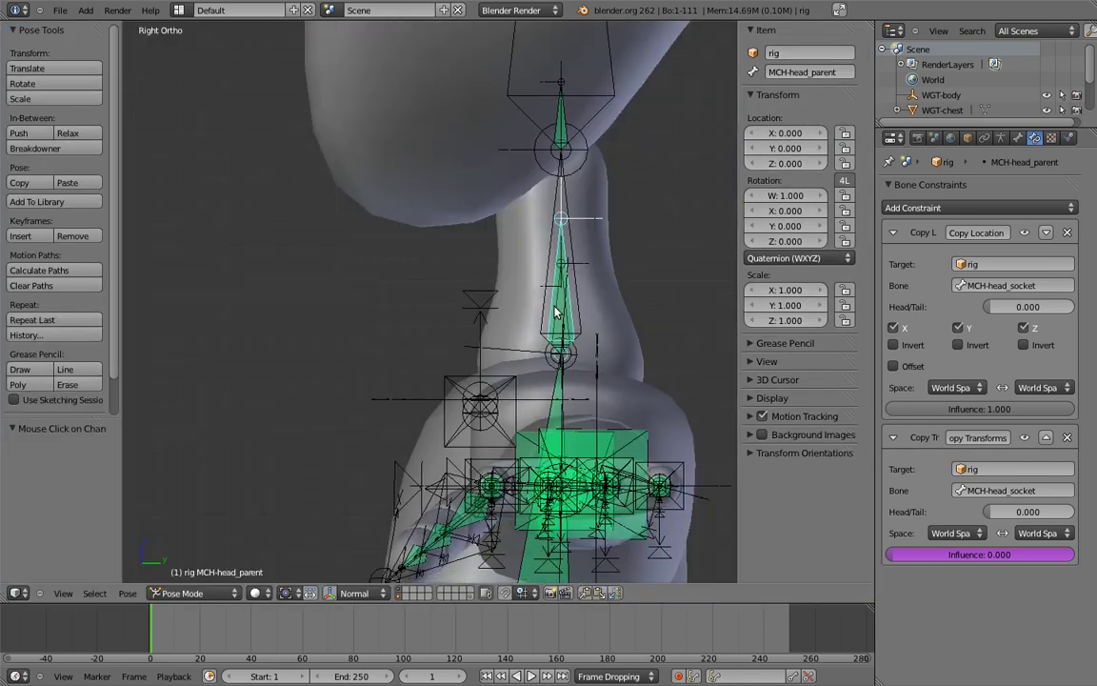
pyautogui.scroll(-6, 600, 262)
pyautogui.rightClick(487, 408)
pyautogui.press('r')
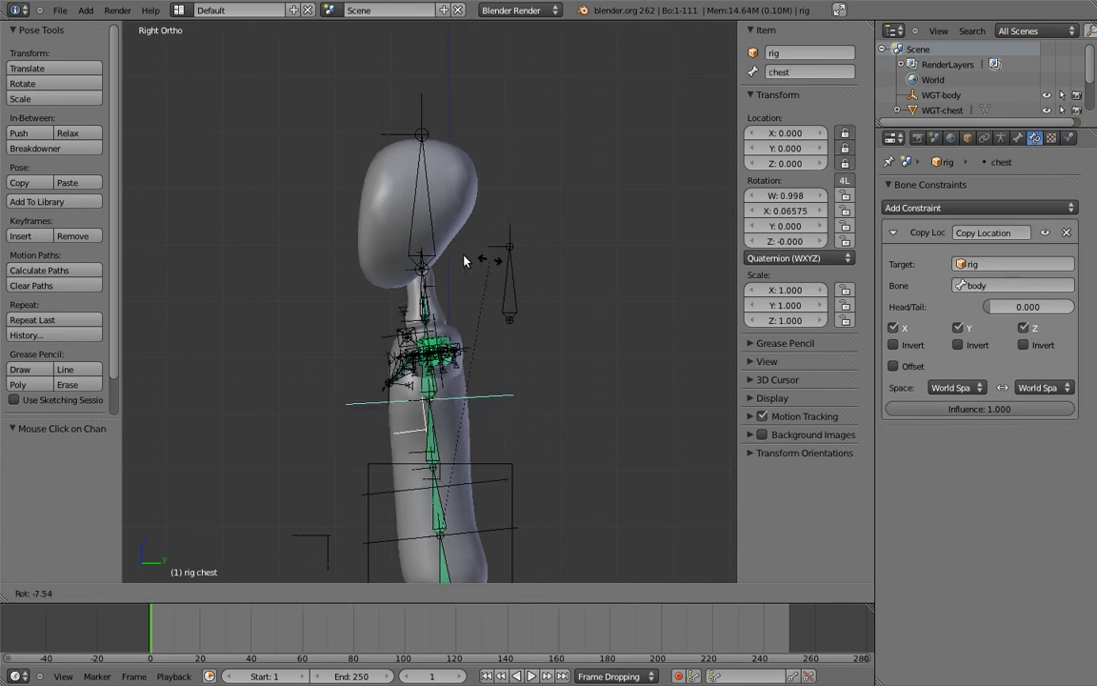
pyautogui.click(302, 344)
# - Set the head bone's isolate_rotation property to 0 and clear the pose rotation of all bones
pyautogui.rightClick(386, 330)
pyautogui.moveTo(824, 501); pyautogui.dragTo(133, 533)
pyautogui.press('a')
pyautogui.hotkey('alt', 'r')
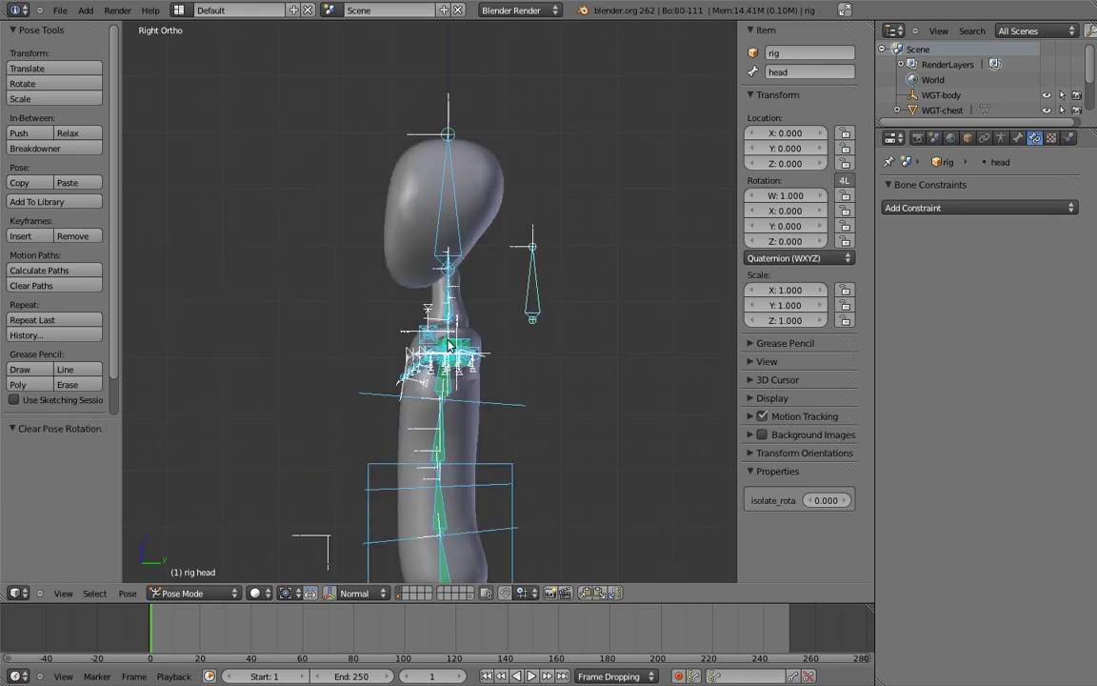
pyautogui.scroll(3, 574, 270)
pyautogui.press('a')
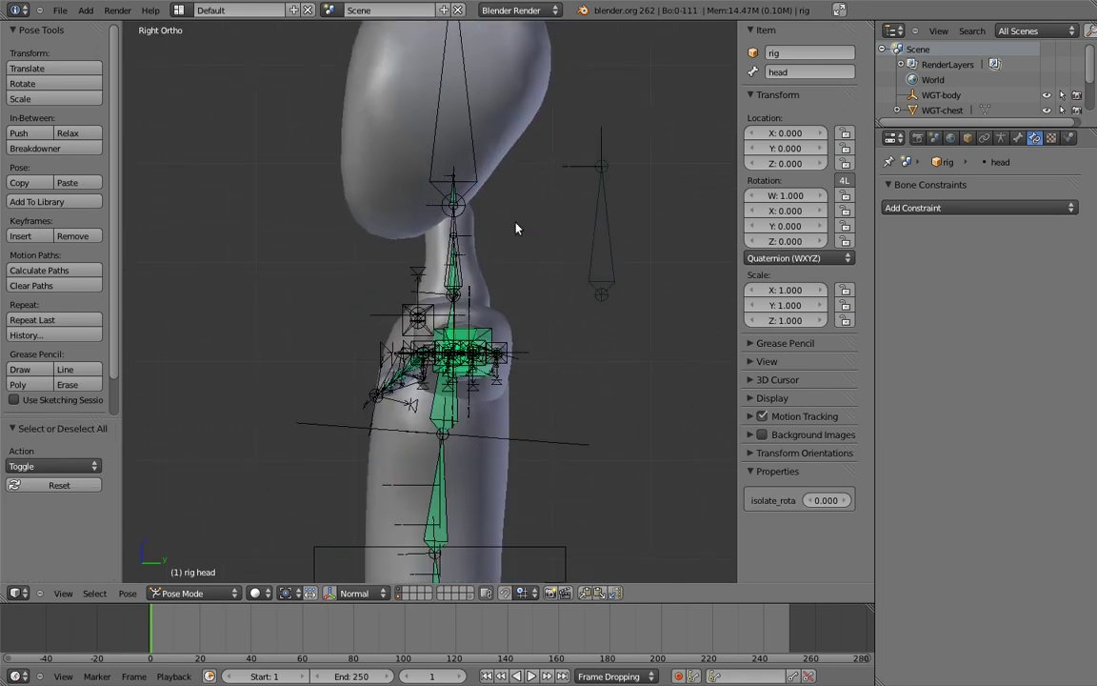
# - Reassign the bone layers of MCH-head and head, toggling the armature's last layer off and on to check them
pyautogui.keyDown('shift'); pyautogui.scroll(1, 491, 200); pyautogui.keyUp('shift')
pyautogui.rightClick(471, 172)
pyautogui.press('m')
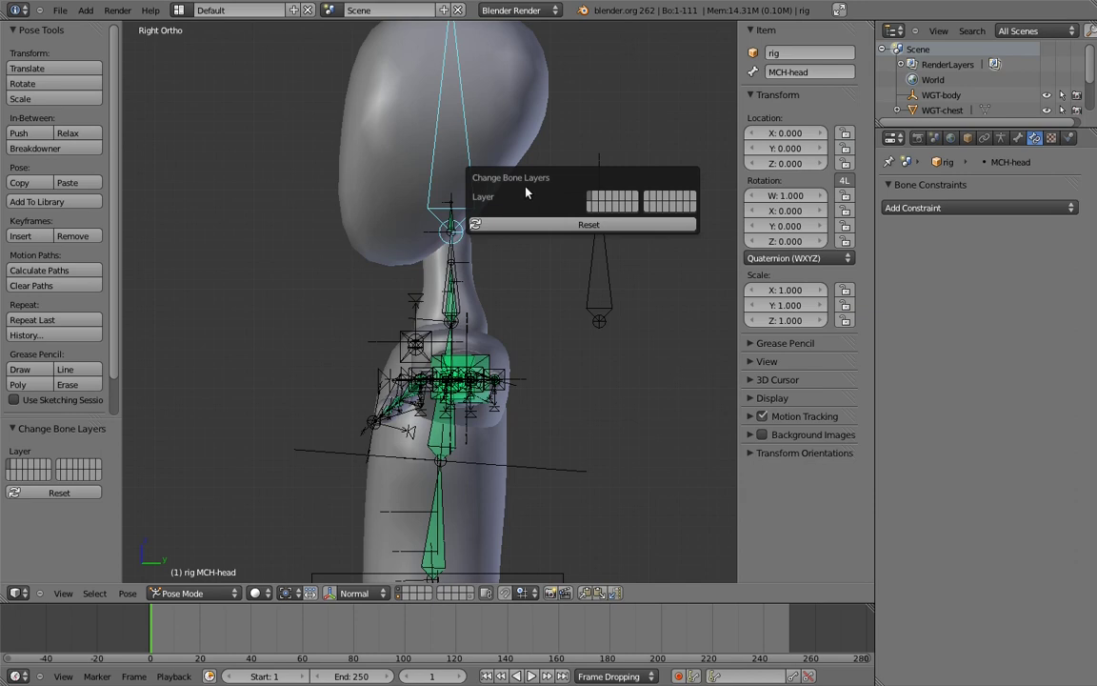
pyautogui.click(1001, 138)
pyautogui.keyDown('shift'); pyautogui.click(1072, 282); pyautogui.keyUp('shift')
pyautogui.keyDown('shift'); pyautogui.click(1072, 283); pyautogui.keyUp('shift')
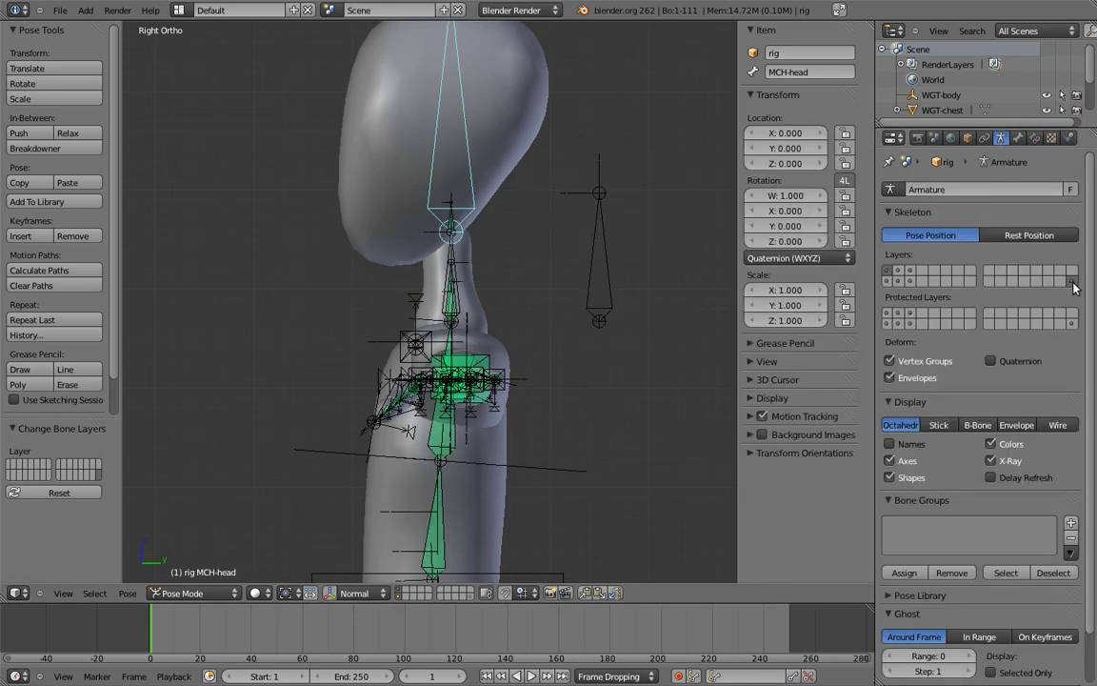
pyautogui.rightClick(605, 258)
pyautogui.press('m')
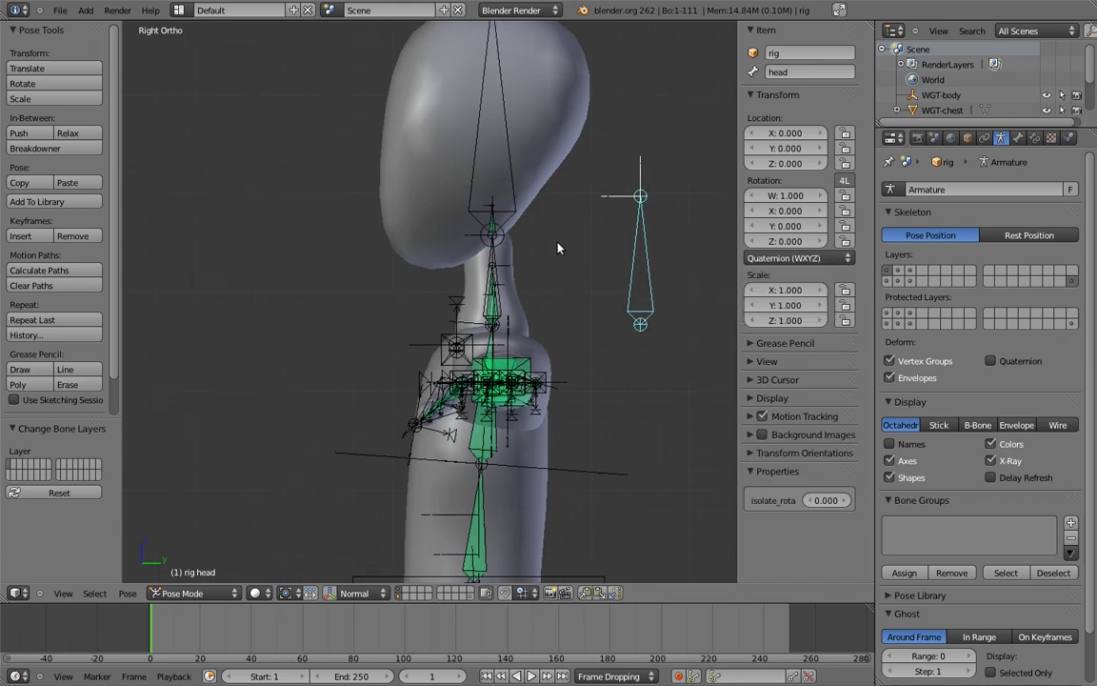
# - Move neck.001, MCH-head_socket and the other two overlapping neck bones to the first bone layer of the second row
pyautogui.scroll(4, 498, 214)
pyautogui.keyDown('shift'); pyautogui.moveTo(581, 282); pyautogui.dragTo(512, 288, button='middle'); pyautogui.keyUp('shift')
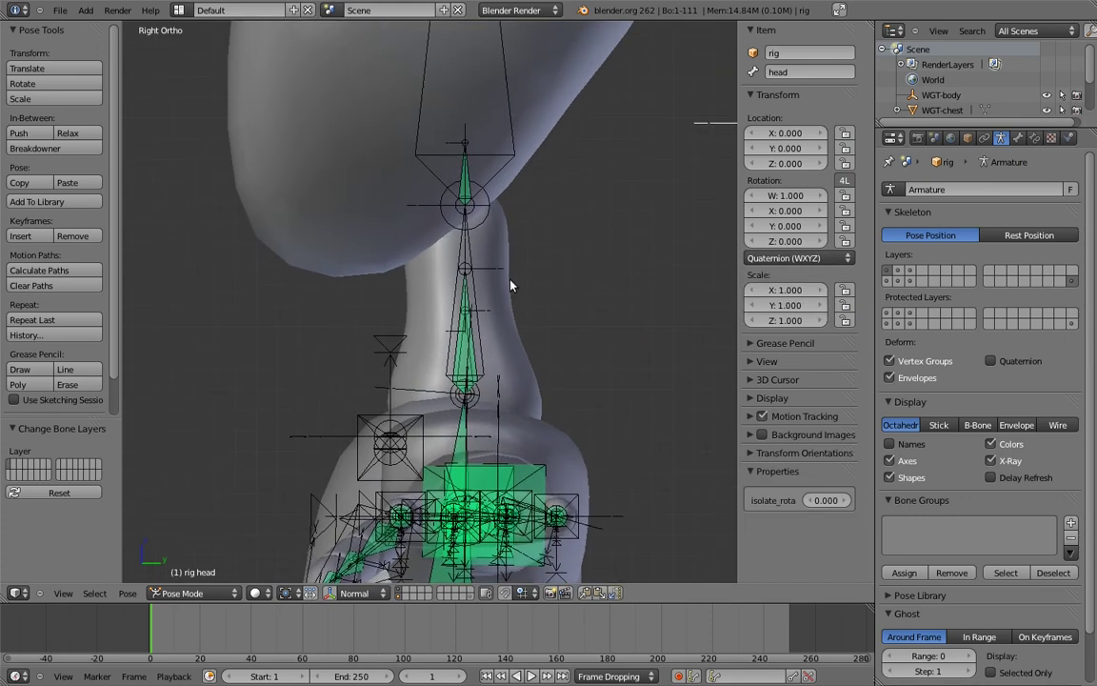
pyautogui.scroll(1, 457, 219)
pyautogui.rightClick(474, 154)
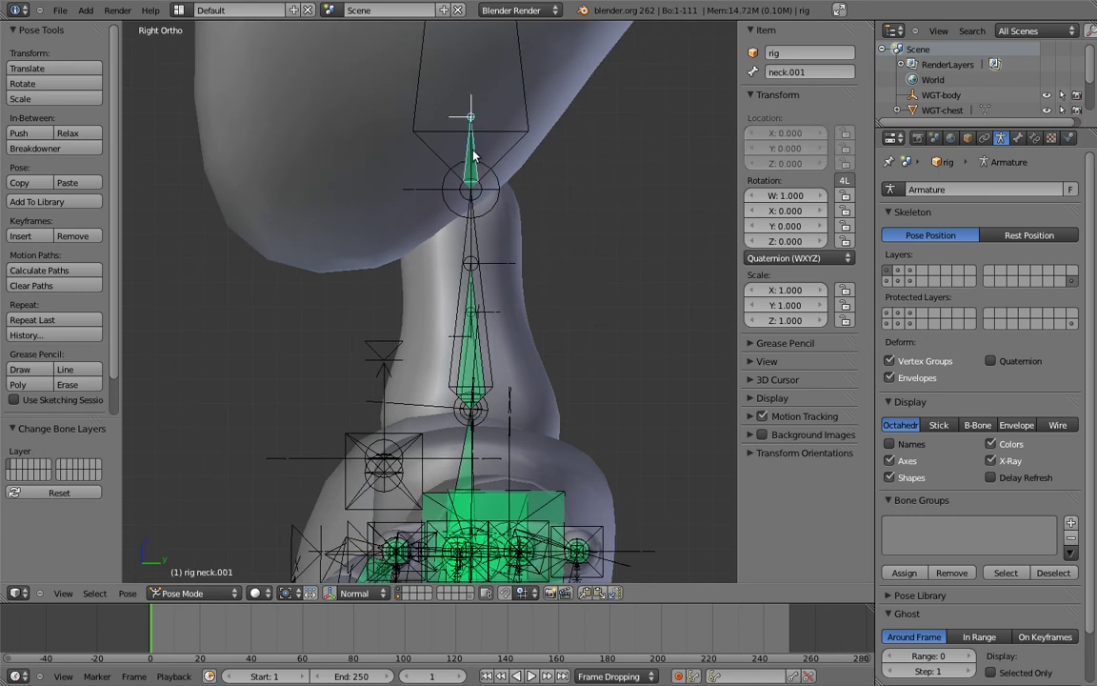
pyautogui.rightClick(471, 305)
pyautogui.rightClick(465, 354)
pyautogui.rightClick(467, 356)
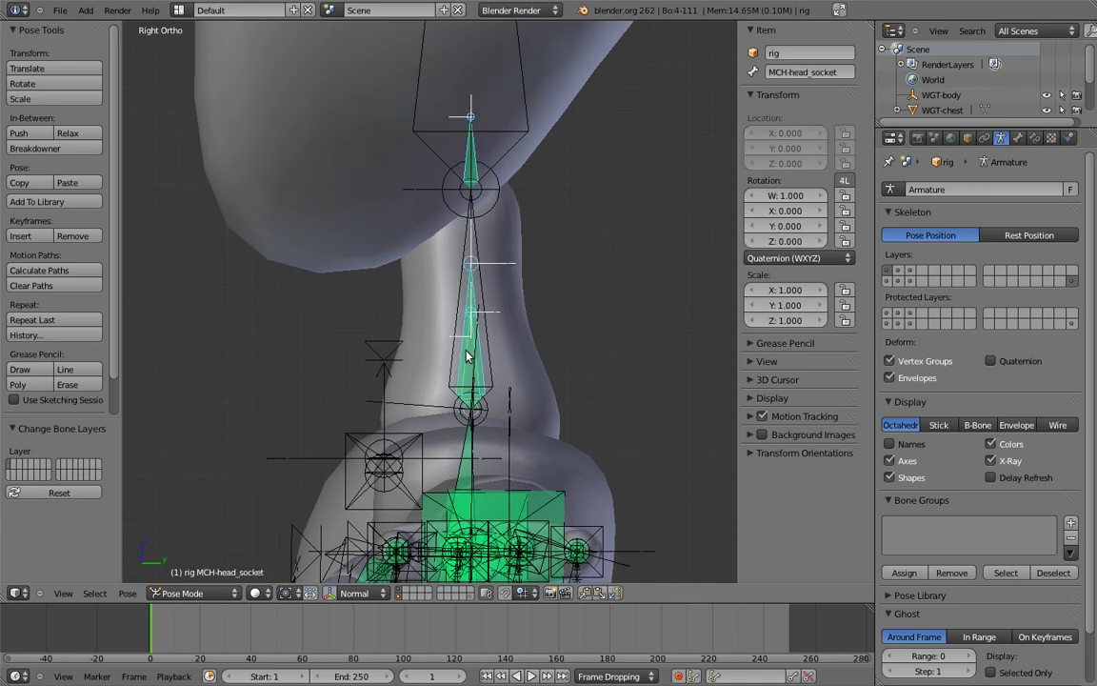
pyautogui.press('m')
pyautogui.click(589, 390)
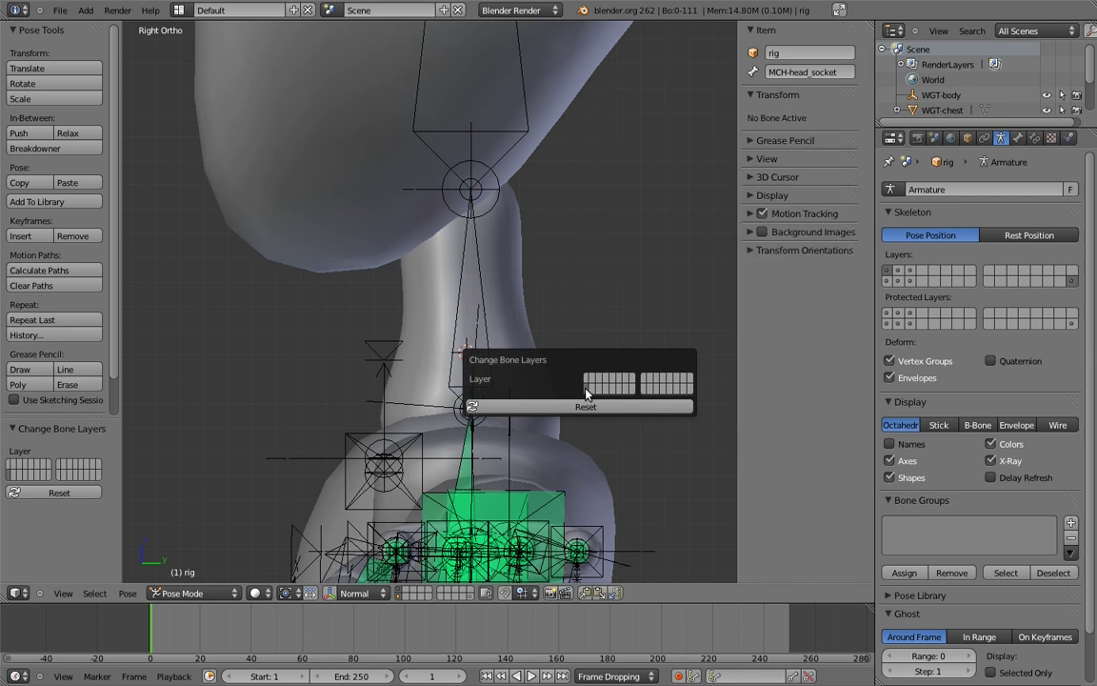
# - In Edit Mode, snap the 3D cursor to the tail of MCH-chest.02 at the base of the neck
pyautogui.scroll(-5, 582, 325)
pyautogui.scroll(-1, 582, 325)
pyautogui.keyDown('shift'); pyautogui.moveTo(581, 313); pyautogui.dragTo(609, 323, button='middle'); pyautogui.keyUp('shift')
pyautogui.scroll(2, 520, 339)
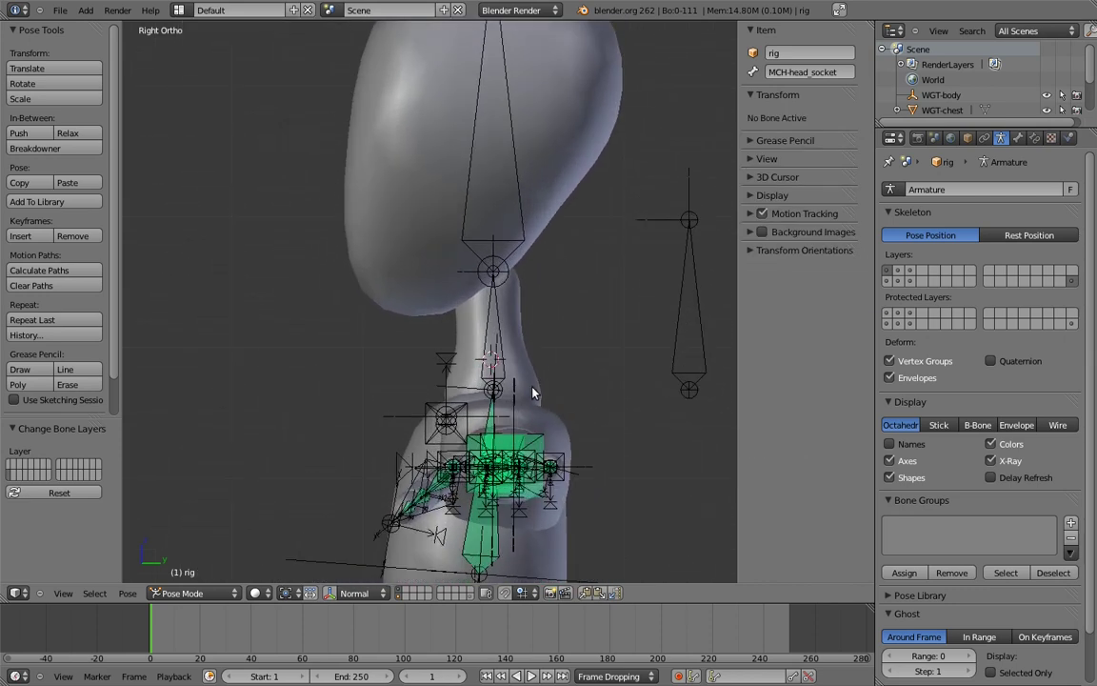
pyautogui.press('Tab')
pyautogui.rightClick(496, 388)
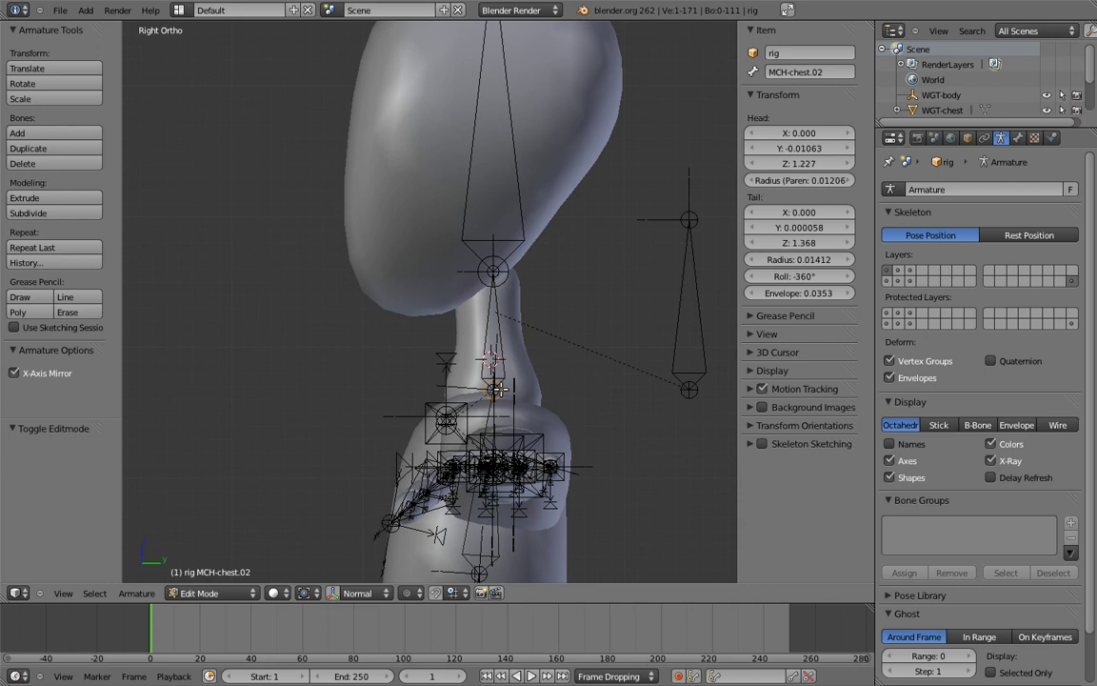
pyautogui.hotkey('shift', 's')
pyautogui.click(419, 367)
# - Snap the offset head bone to the 3D cursor and return to Pose Mode
pyautogui.rightClick(676, 300)
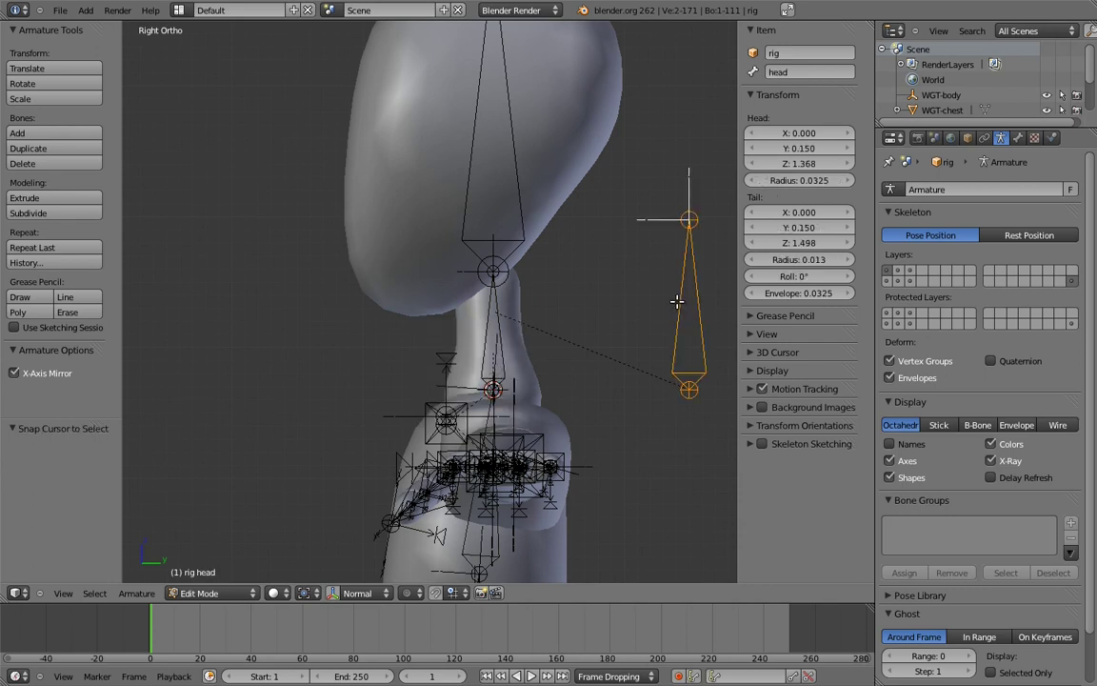
pyautogui.hotkey('shift', 's')
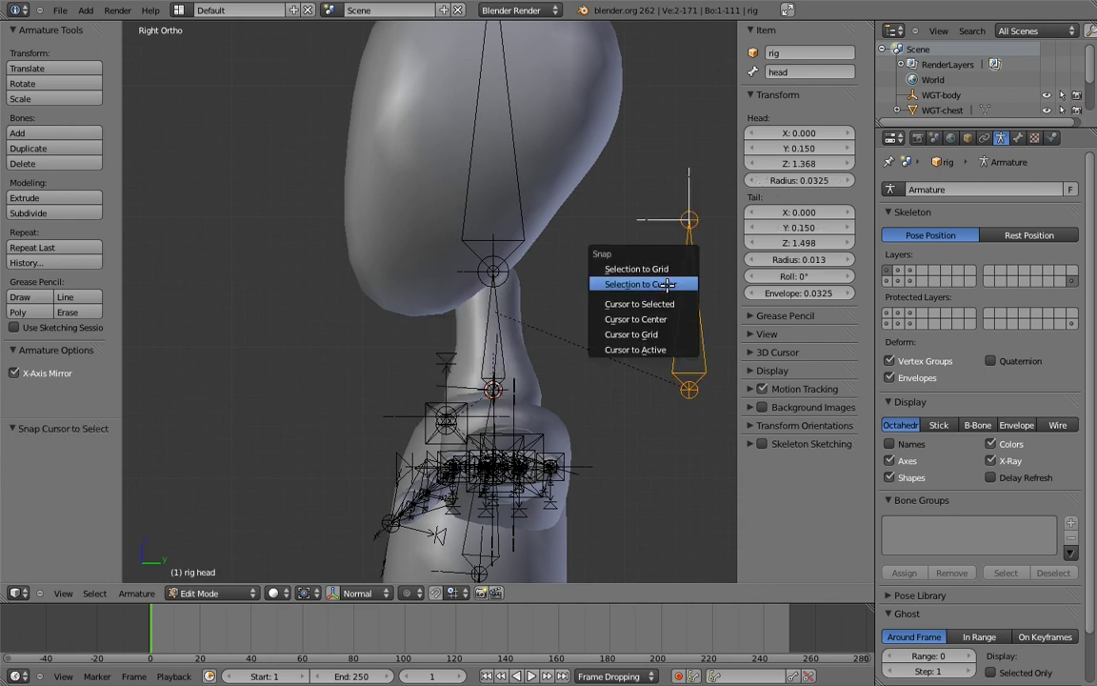
pyautogui.click(666, 283)
pyautogui.press('Tab')
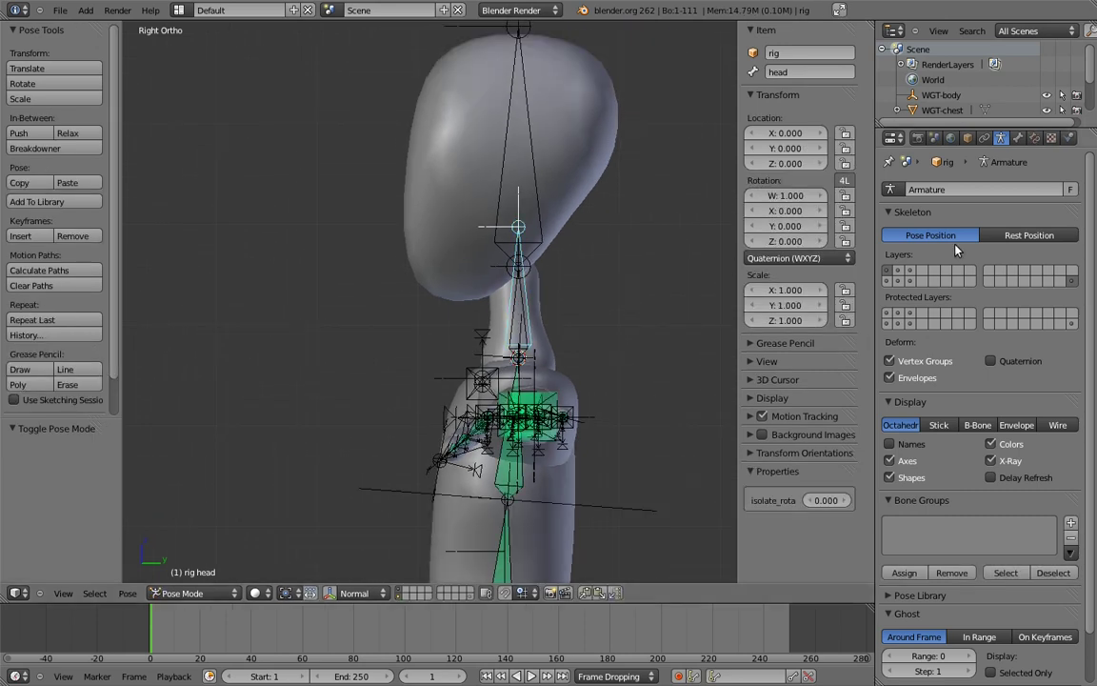
# - Hide the armature's last bone layer and rotate the head bone about 46° in the side view
pyautogui.keyDown('shift'); pyautogui.click(1071, 283); pyautogui.keyUp('shift')
pyautogui.keyDown('shift'); pyautogui.moveTo(588, 264); pyautogui.dragTo(609, 227, button='middle'); pyautogui.keyUp('shift')
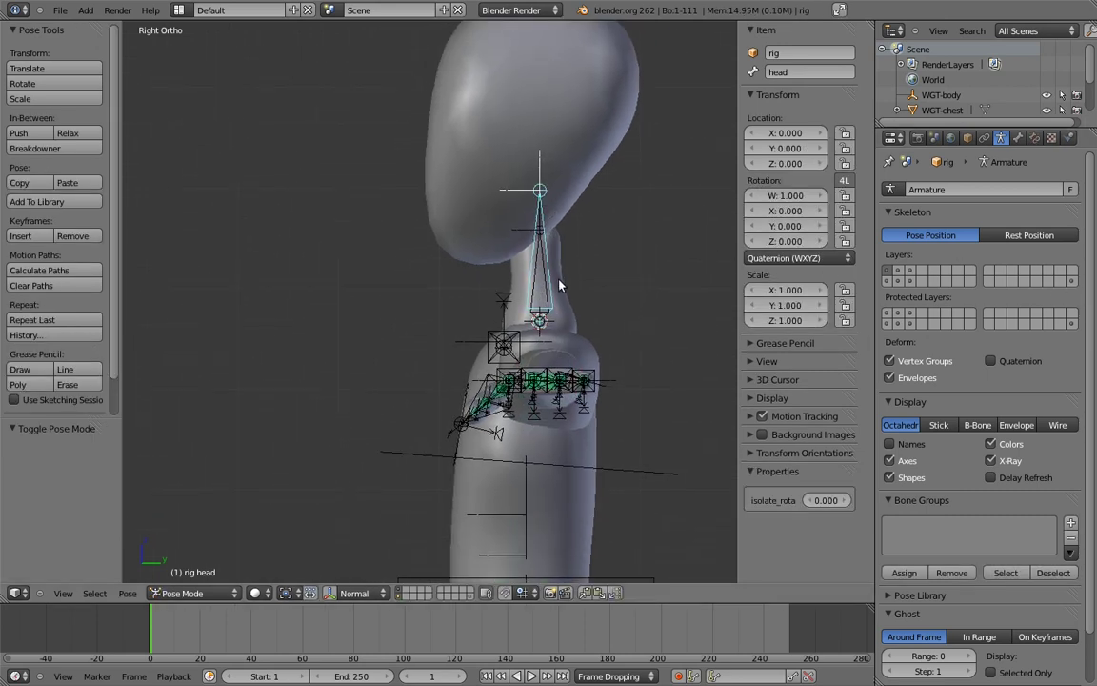
pyautogui.scroll(-2, 519, 219)
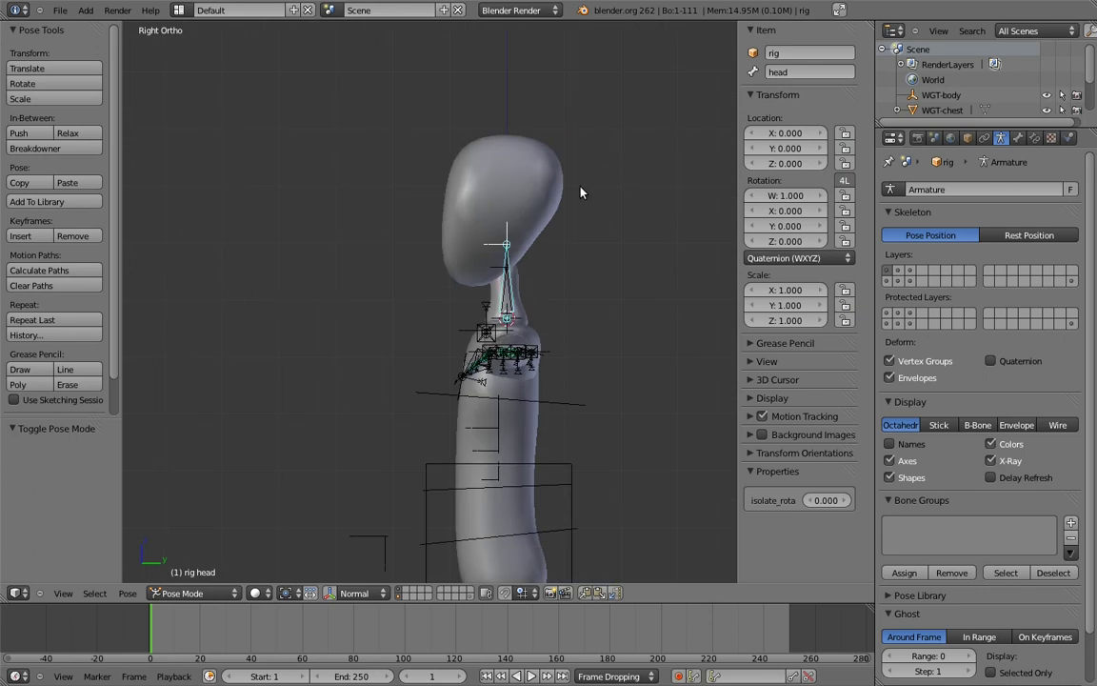
pyautogui.press('r')
pyautogui.click(657, 257)
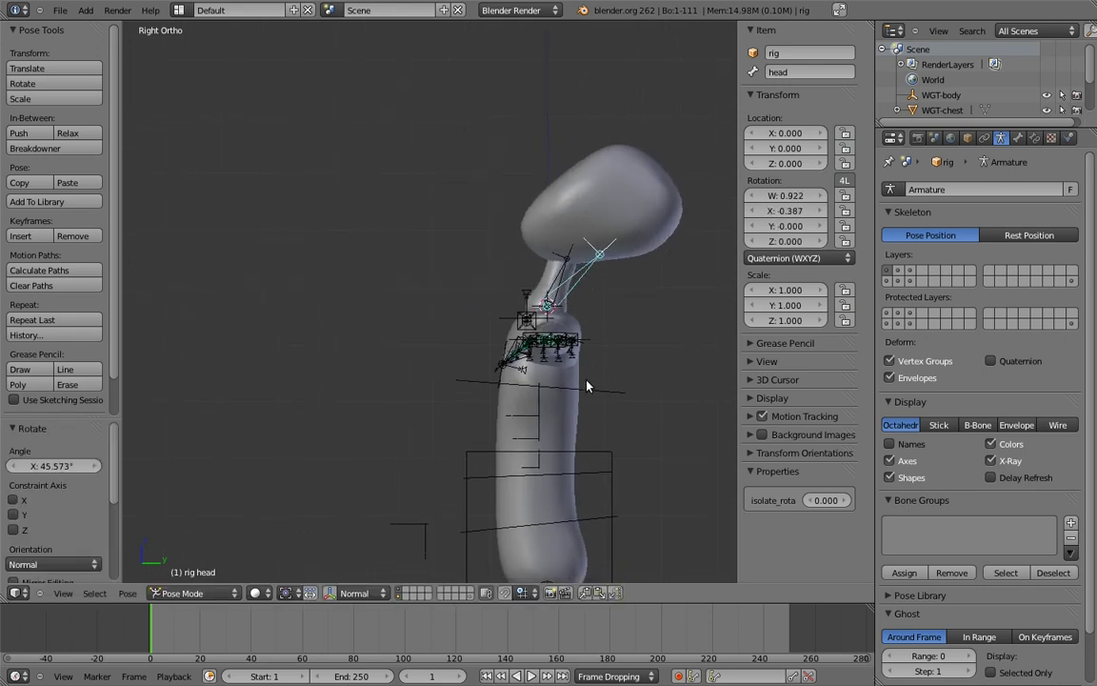
# - Rotate the chest control about -56° and set the head bone's isolate_rotation property to 1.000
pyautogui.rightClick(588, 385)
pyautogui.press('r')
pyautogui.click(314, 295)
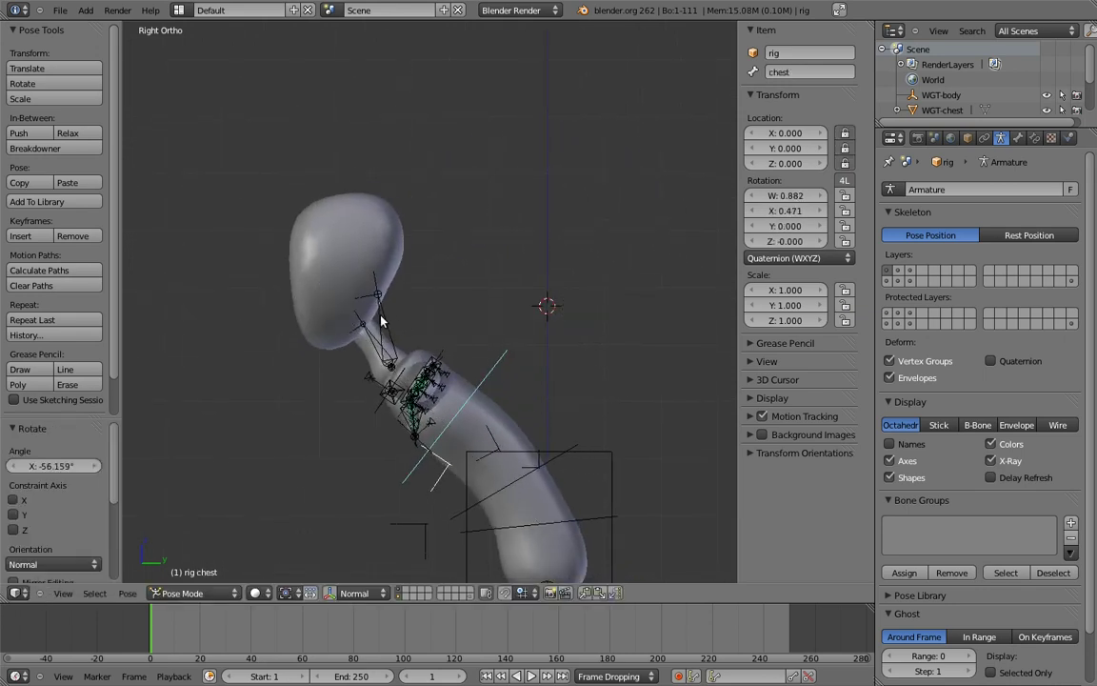
pyautogui.rightClick(382, 316)
pyautogui.click(831, 503)
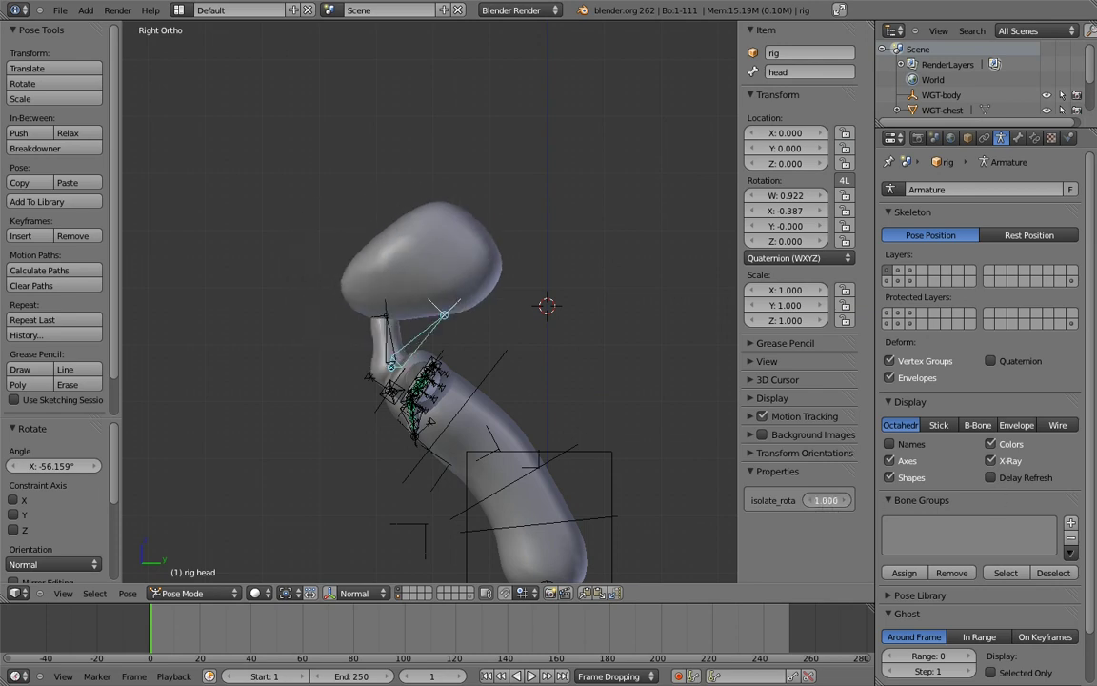
# - Clear the head bone's rotation, and rotate the chest control about 100° the opposite way to test the isolated head
pyautogui.hotkey('alt', 'r')
pyautogui.rightClick(494, 363)
pyautogui.press('r')
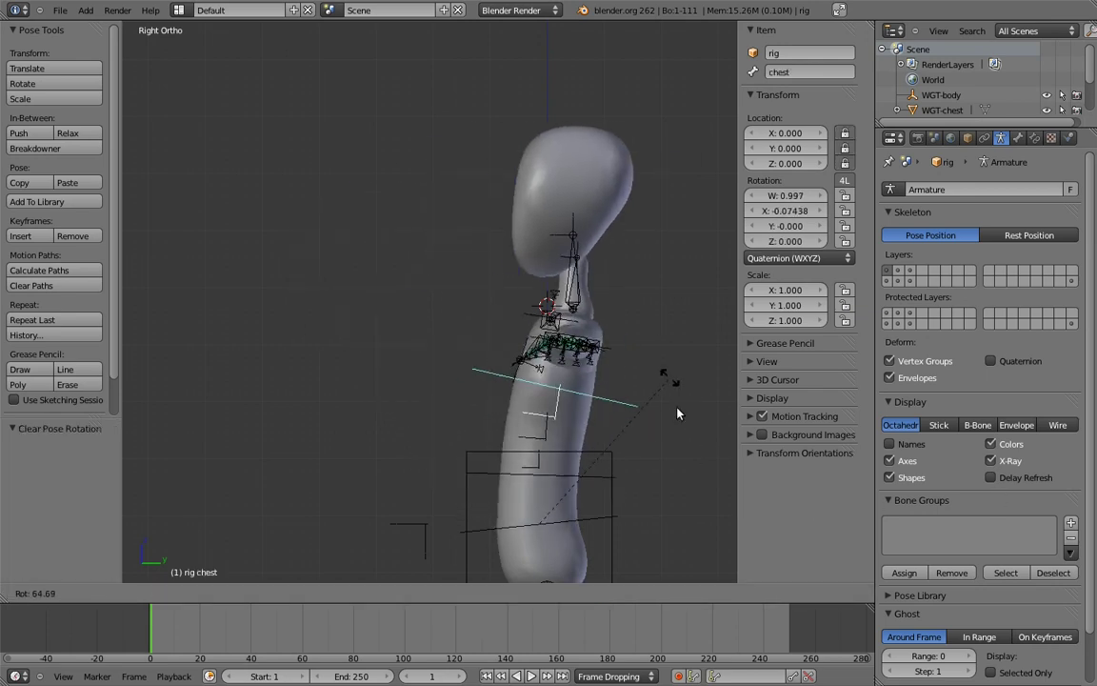
pyautogui.click(689, 497)
pyautogui.rightClick(688, 314)
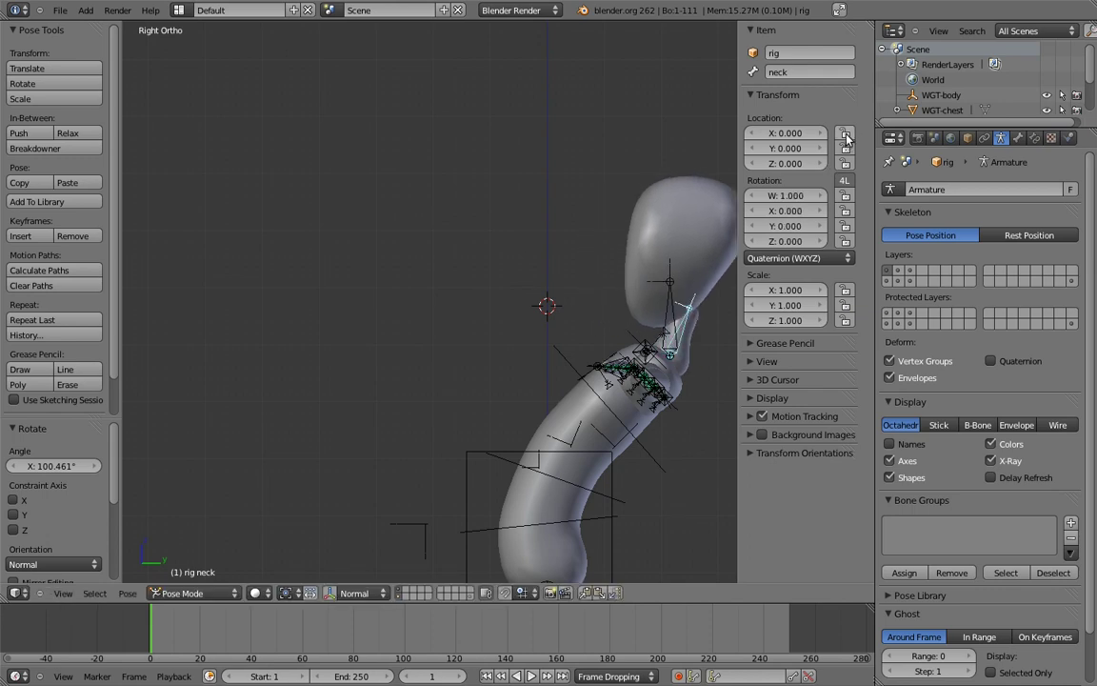
pyautogui.rightClick(672, 290)
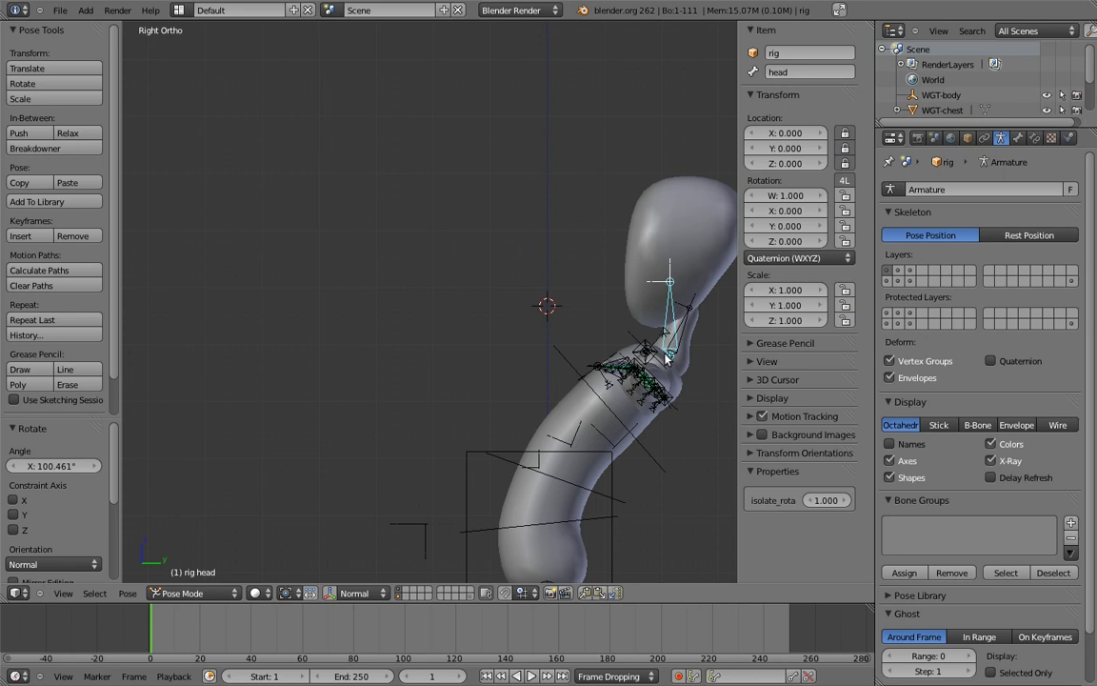
# - Clear the rotation of all the rig's pose bones and deselect them
pyautogui.press('a')
pyautogui.press('a')
pyautogui.hotkey('alt', 'r')
pyautogui.press('a')
pyautogui.keyDown('shift'); pyautogui.moveTo(641, 325); pyautogui.dragTo(630, 311, button='middle'); pyautogui.keyUp('shift')
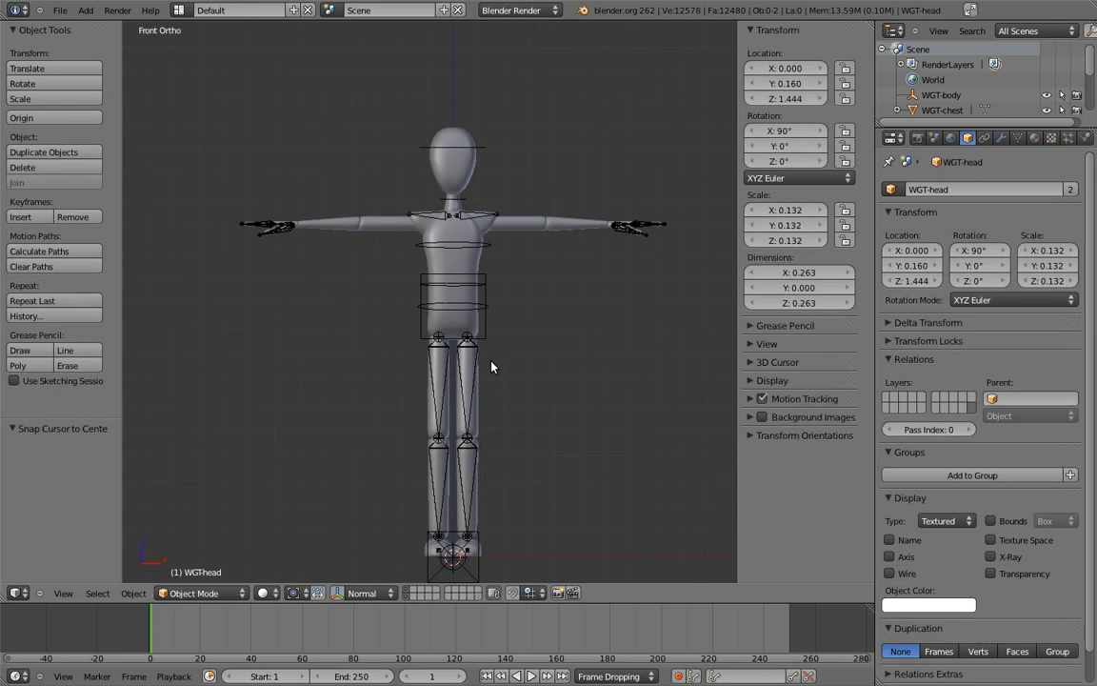
# - In the rig's Edit Mode, duplicate the left thigh, shin, foot and toe bones about 0.2 outward along X
pyautogui.moveTo(492, 367)
pyautogui.keyDown('shift'); pyautogui.mouseDown(button='middle')
pyautogui.moveTo(508, 323)
pyautogui.moveTo(487, 302)
pyautogui.moveTo(496, 367)
pyautogui.mouseUp(button='middle'); pyautogui.keyUp('shift')
pyautogui.rightClick(484, 299)
pyautogui.press('Tab')
pyautogui.keyDown('shift'); pyautogui.moveTo(496, 385); pyautogui.dragTo(497, 328, button='middle'); pyautogui.keyUp('shift')
pyautogui.keyDown('shift'); pyautogui.rightClick(505, 381); pyautogui.keyUp('shift')
pyautogui.keyDown('shift'); pyautogui.moveTo(562, 382); pyautogui.dragTo(495, 391, button='middle'); pyautogui.keyUp('shift')
pyautogui.keyDown('shift'); pyautogui.rightClick(521, 392); pyautogui.keyUp('shift')
pyautogui.keyDown('shift'); pyautogui.rightClick(443, 388); pyautogui.keyUp('shift')
pyautogui.press('KP_1')
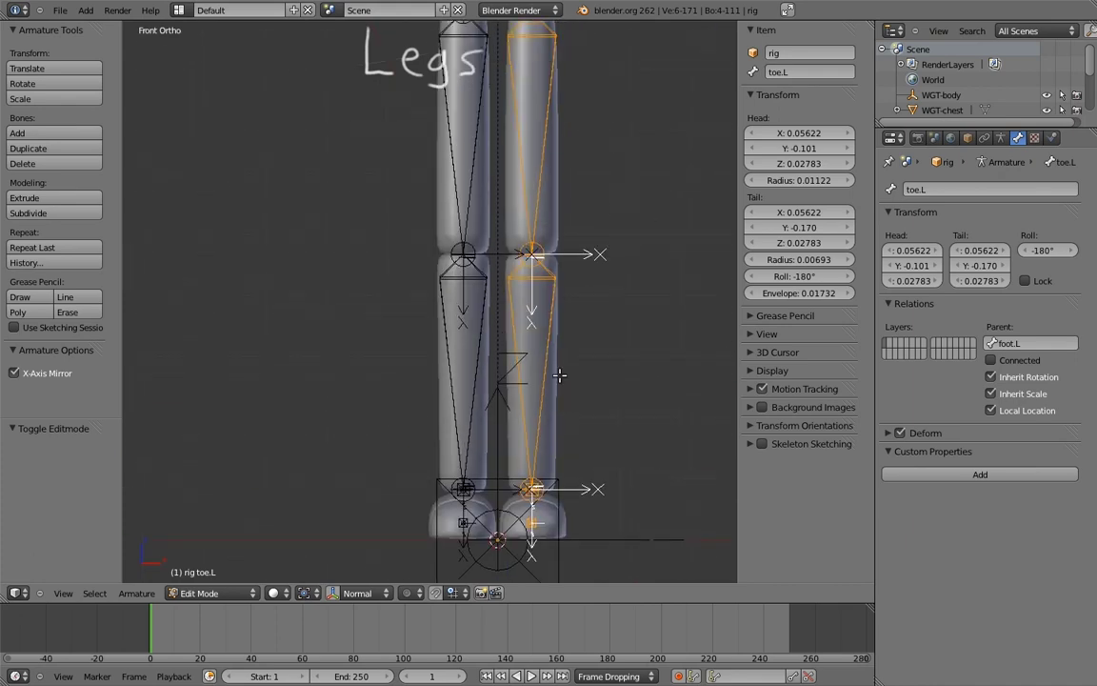
pyautogui.scroll(-4, 560, 376)
pyautogui.hotkey('shift', 'd')
pyautogui.press('x')
pyautogui.click(542, 317)
# - Duplicate the copied leg chain once more, offset 0.200 along X
pyautogui.hotkey('shift', 'd')
pyautogui.press('x')
pyautogui.click(550, 278)
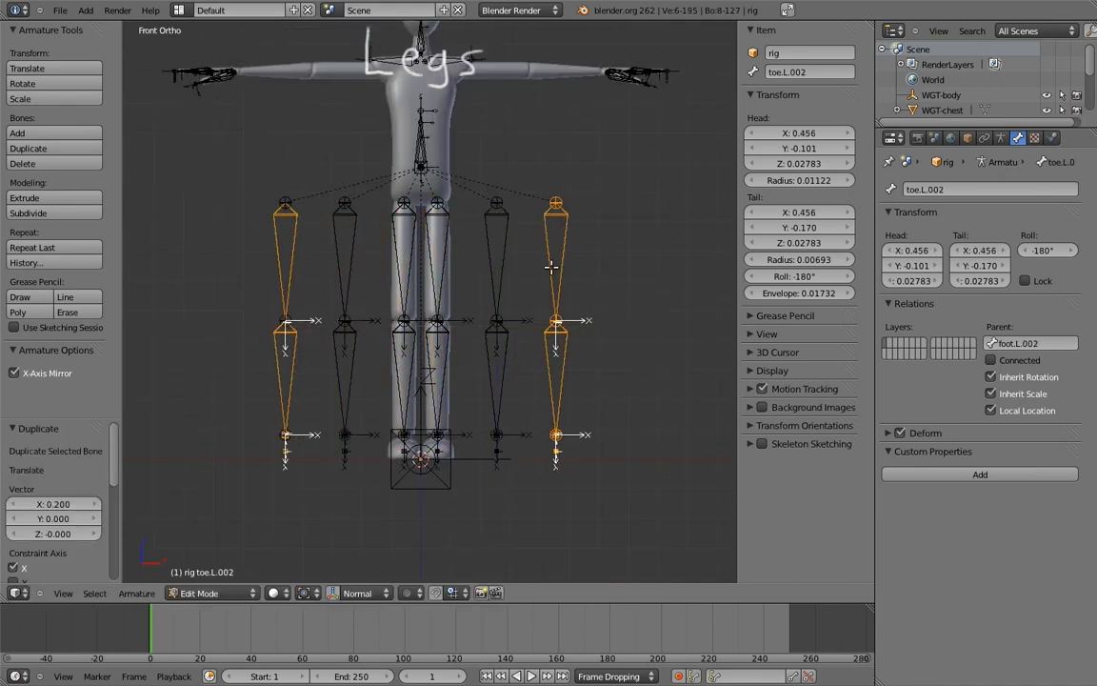
# - Rename the inner copied left chain's thigh bone as thigh.fk.L and rename its shin bone, thereby removing the numeric suffix
pyautogui.rightClick(506, 246)
pyautogui.click(823, 71)
pyautogui.press('BackSpace')
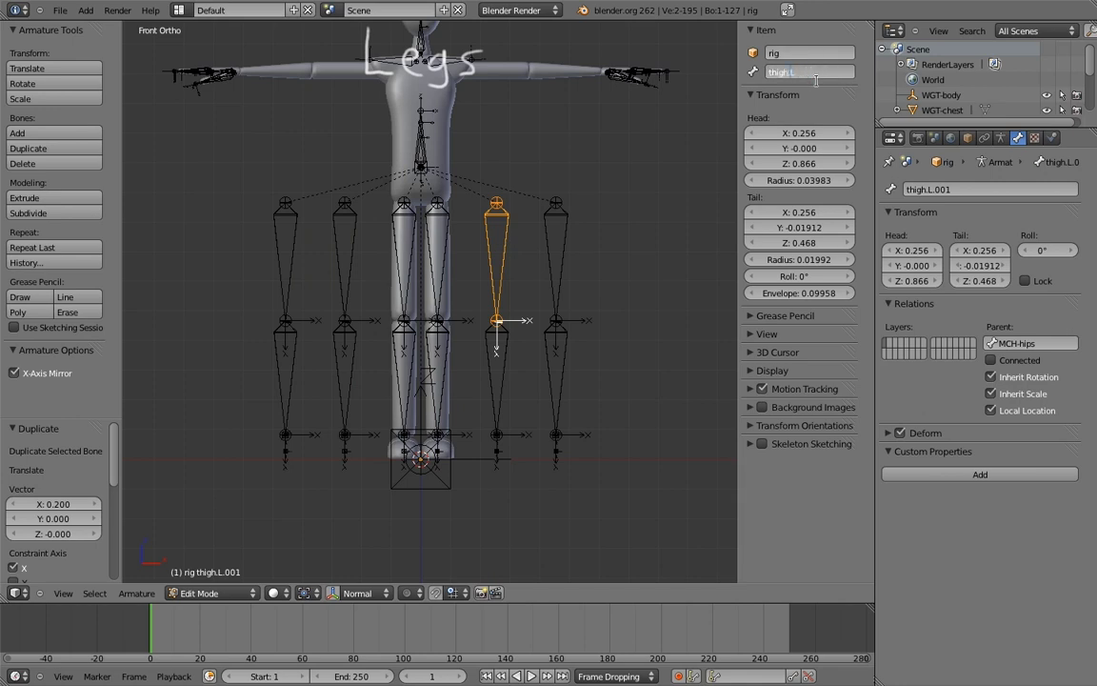
pyautogui.press('Return')
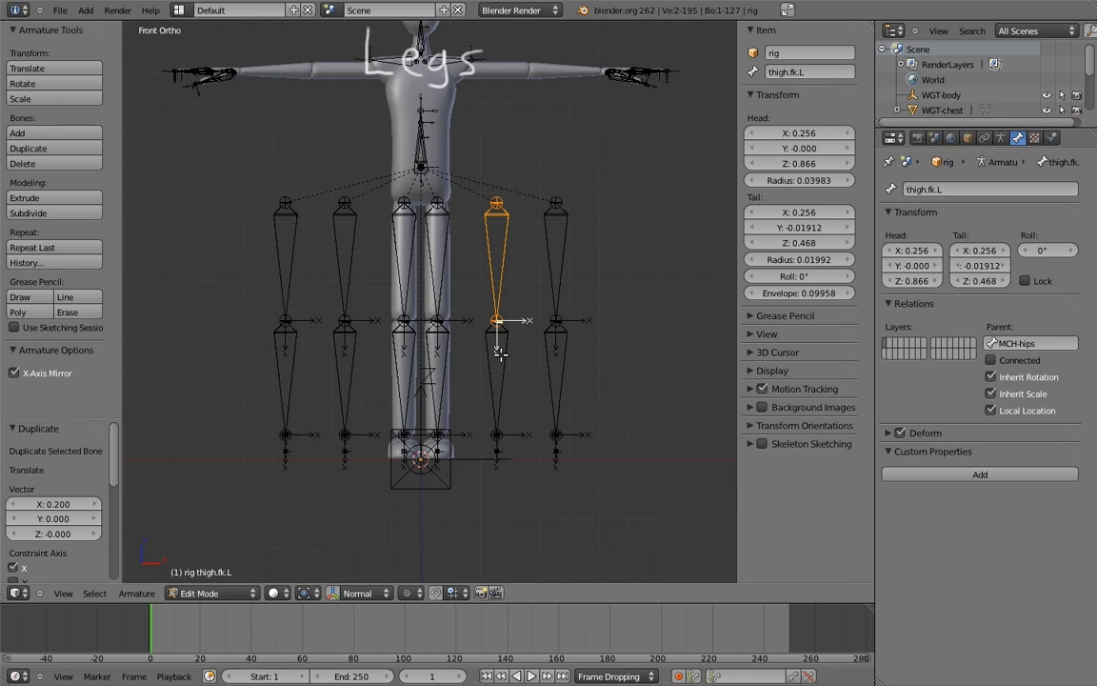
pyautogui.rightClick(500, 353)
pyautogui.click(831, 71)
pyautogui.press('BackSpace')
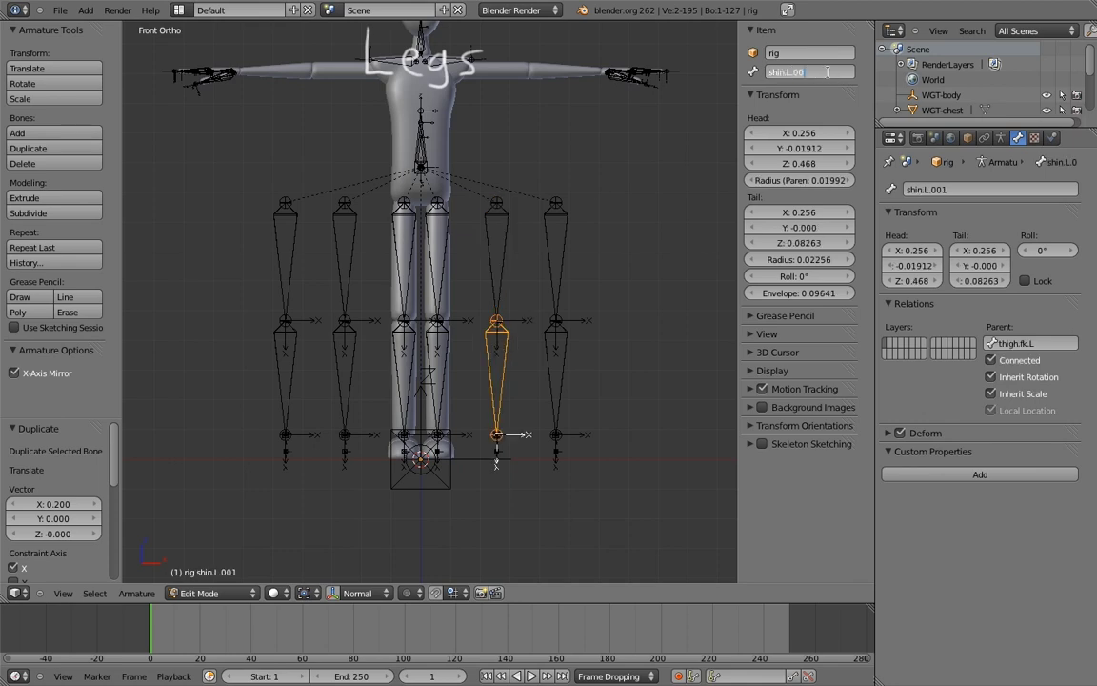
pyautogui.press('Return')
# - Rename the toe bone of the outermost right leg chain as toe.ik.R
pyautogui.moveTo(495, 479); pyautogui.dragTo(657, 373, button='middle')
pyautogui.scroll(3, 562, 306)
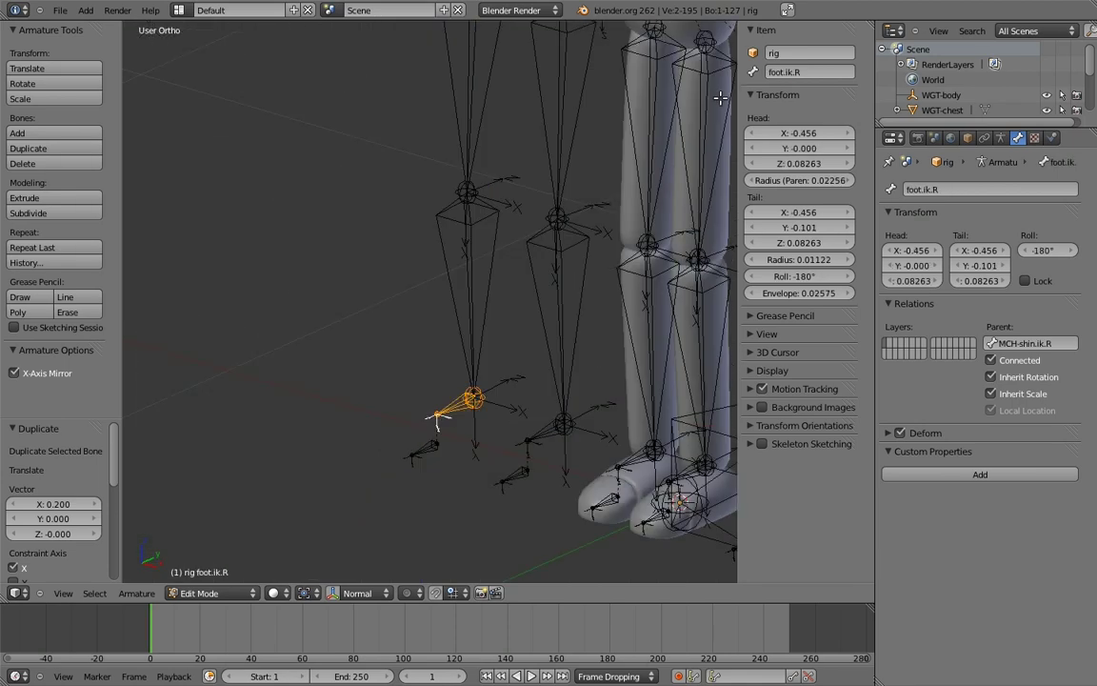
pyautogui.rightClick(424, 449)
pyautogui.click(786, 72)
pyautogui.press('Right')
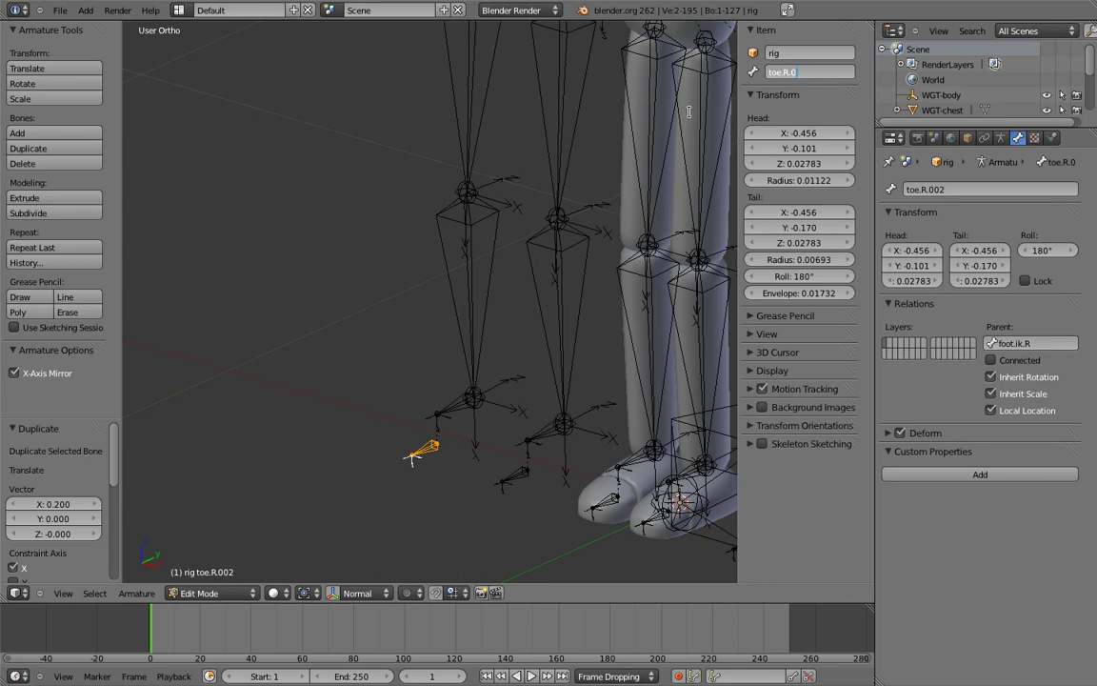
pyautogui.press('Return')
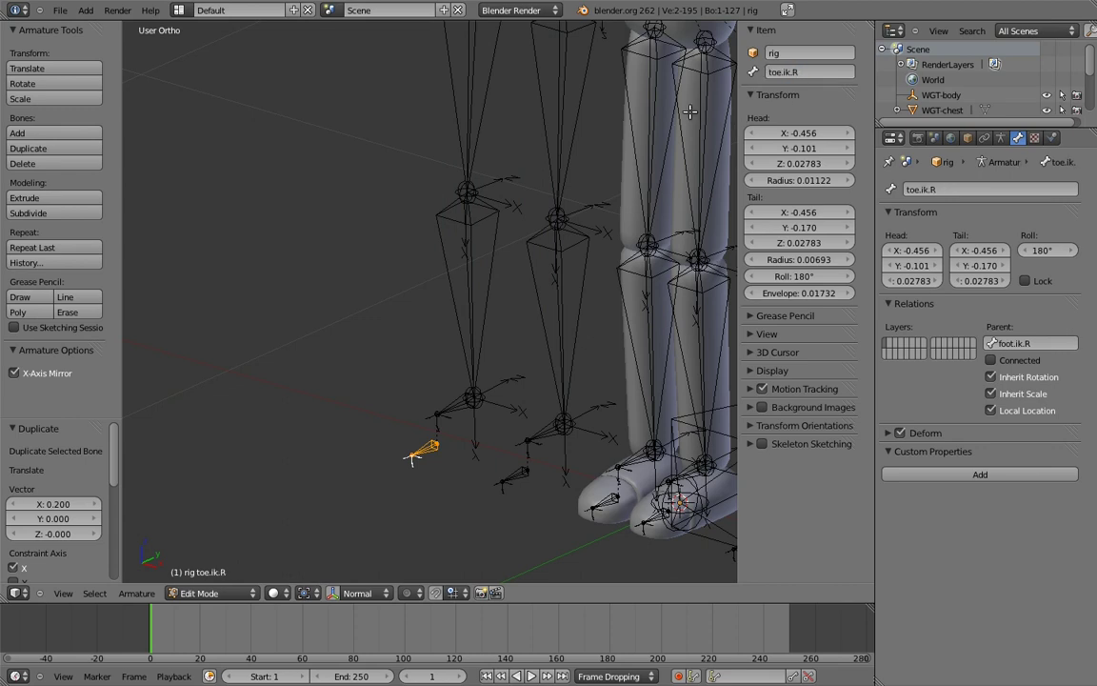
# - Show the armature's last bone layer and extrude a bone 0.090 upward along Z from the head of thigh.fk.L
pyautogui.press('KP_1')
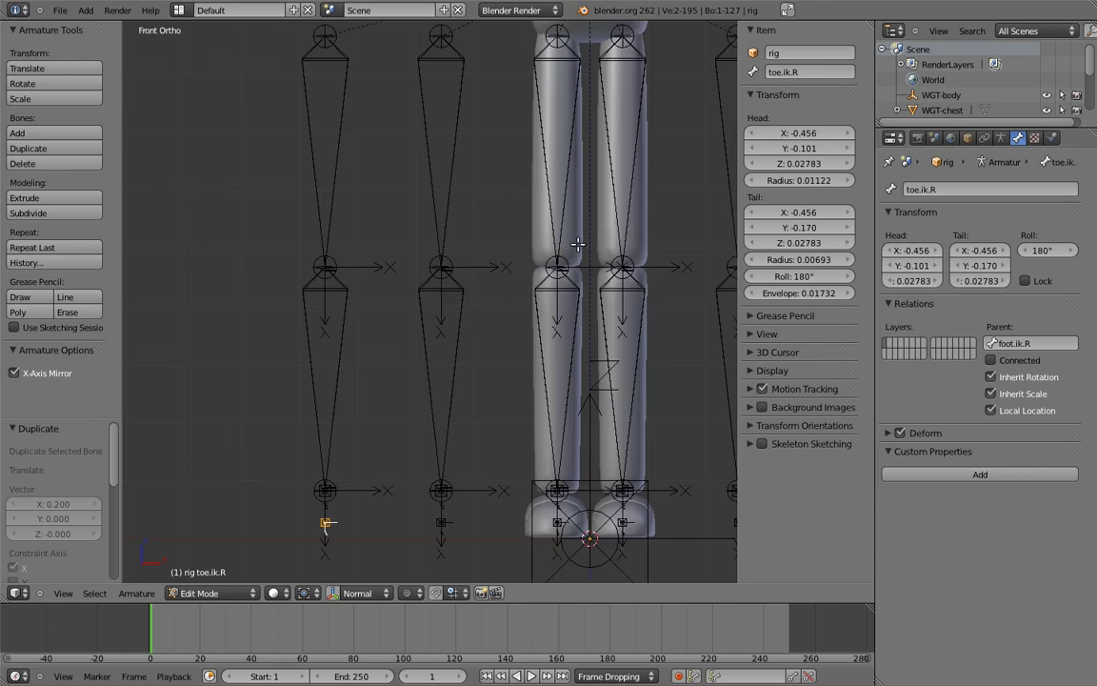
pyautogui.keyDown('shift'); pyautogui.moveTo(576, 251); pyautogui.dragTo(510, 270, button='middle'); pyautogui.keyUp('shift')
pyautogui.scroll(-4, 501, 251)
pyautogui.scroll(5, 533, 224)
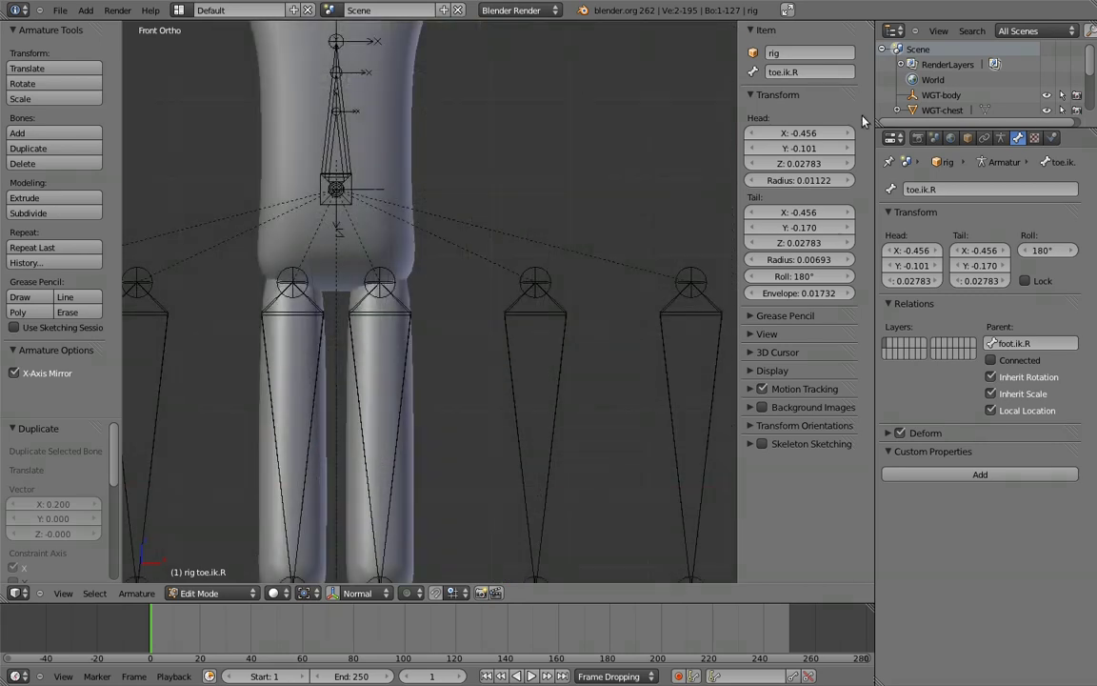
pyautogui.click(1000, 138)
pyautogui.rightClick(536, 284)
pyautogui.press('g')
pyautogui.press('z')
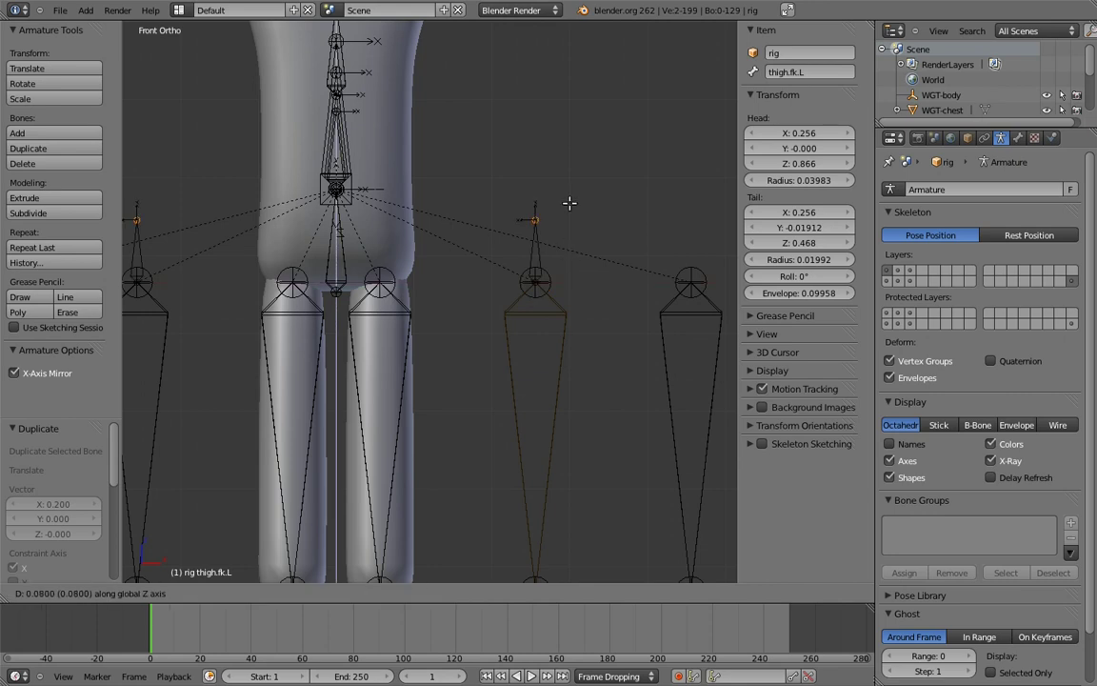
pyautogui.click(570, 203)
# - Extrude a second bone 0.050 upward along Z from the same joint and name it MCH-leg_socket.L
pyautogui.press('e')
pyautogui.press('z')
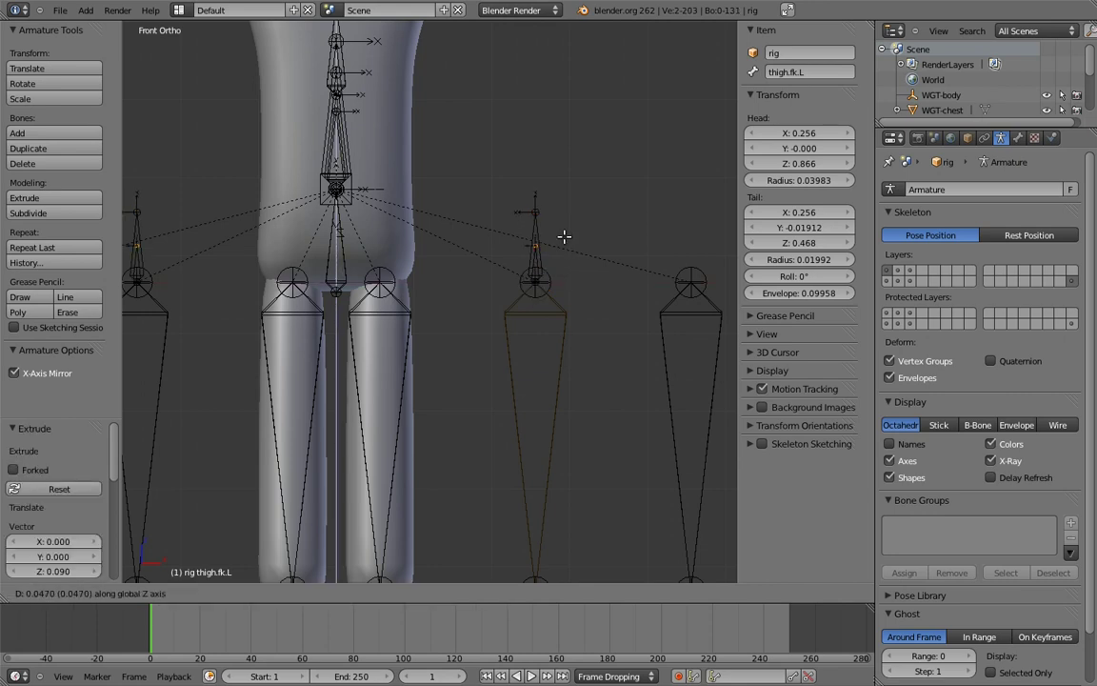
pyautogui.click(564, 233)
pyautogui.scroll(3, 528, 255)
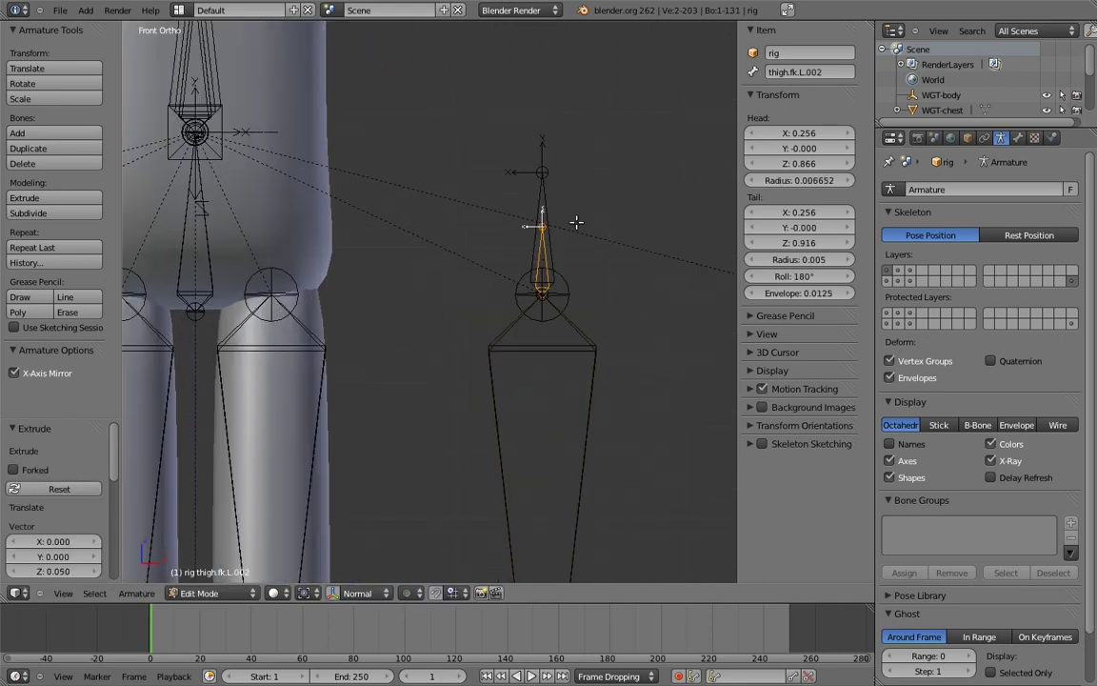
pyautogui.click(788, 74)
pyautogui.write('MCH-leg_socket.L')
pyautogui.press('Return')
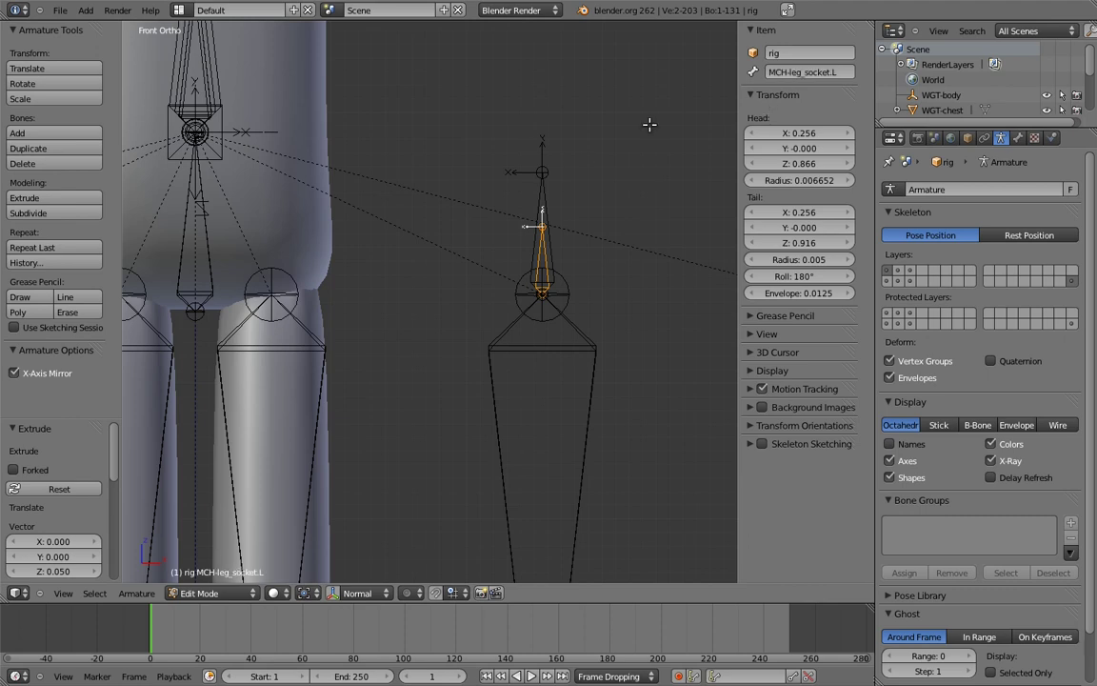
# - Rename the longer bone above thigh.fk.L as MCH-leg_parent.L
pyautogui.rightClick(532, 188)
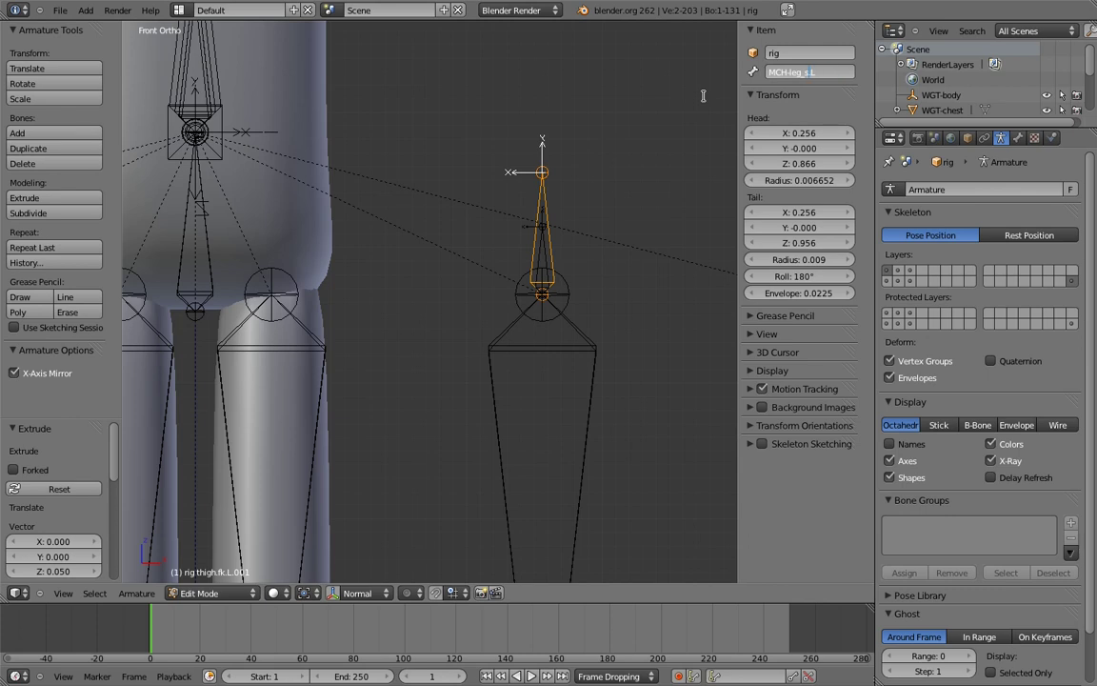
pyautogui.write('ent')
pyautogui.press('Return')
# - Parent MCH-leg_parent.L to the root bone with Keep Offset
pyautogui.scroll(-3, 578, 257)
pyautogui.keyDown('shift'); pyautogui.moveTo(578, 257); pyautogui.dragTo(562, 38, button='middle'); pyautogui.keyUp('shift')
pyautogui.scroll(-4, 619, 308)
pyautogui.moveTo(618, 308); pyautogui.dragTo(629, 349, button='middle')
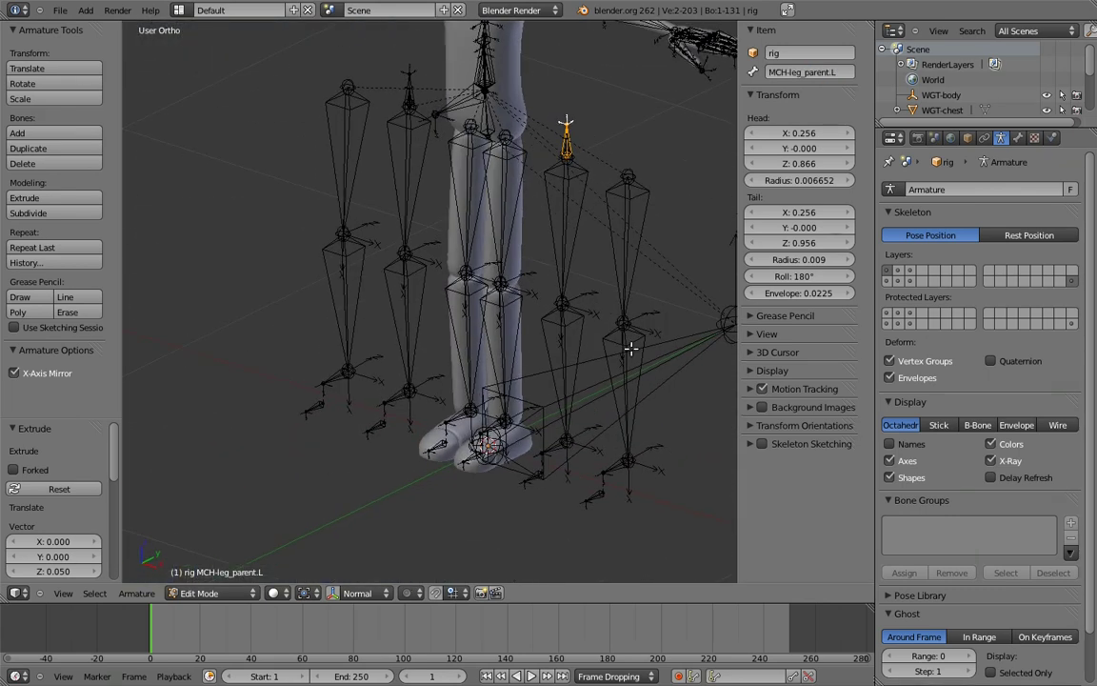
pyautogui.keyDown('shift'); pyautogui.rightClick(680, 353); pyautogui.keyUp('shift')
pyautogui.hotkey('ctrl', 'p')
pyautogui.click(674, 355)
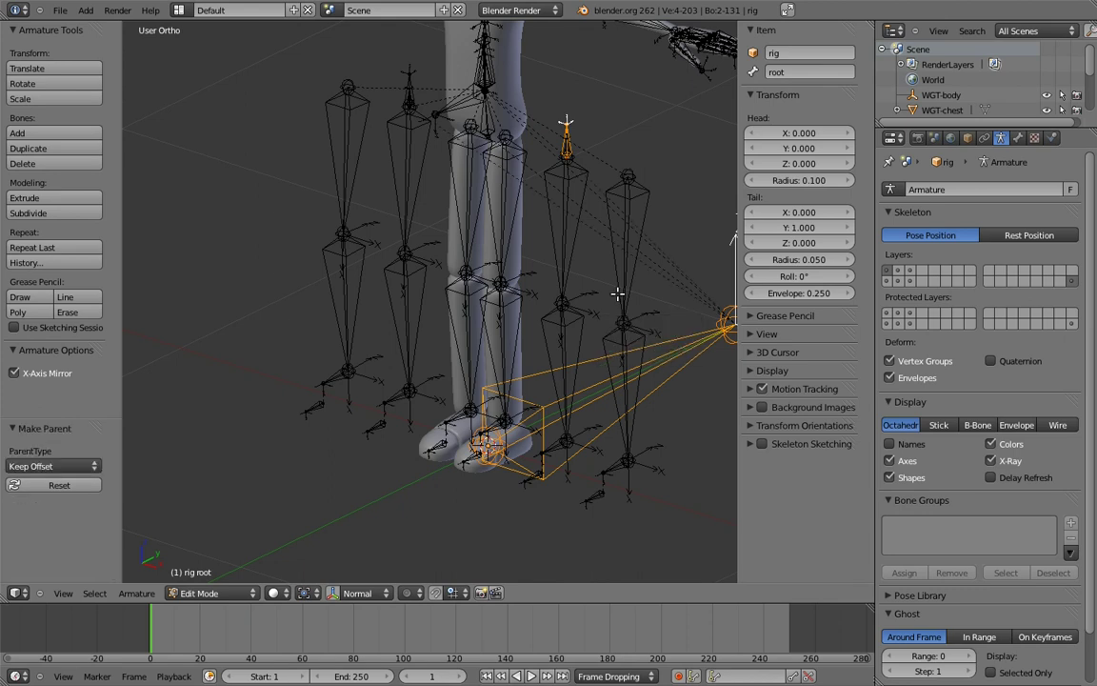
# - Parent MCH-leg_socket.L to the MCH-hips bone with Keep Offset
pyautogui.keyDown('shift'); pyautogui.moveTo(579, 192); pyautogui.dragTo(575, 297, button='middle'); pyautogui.keyUp('shift')
pyautogui.scroll(2, 575, 314)
pyautogui.press('KP_1')
pyautogui.scroll(5, 571, 229)
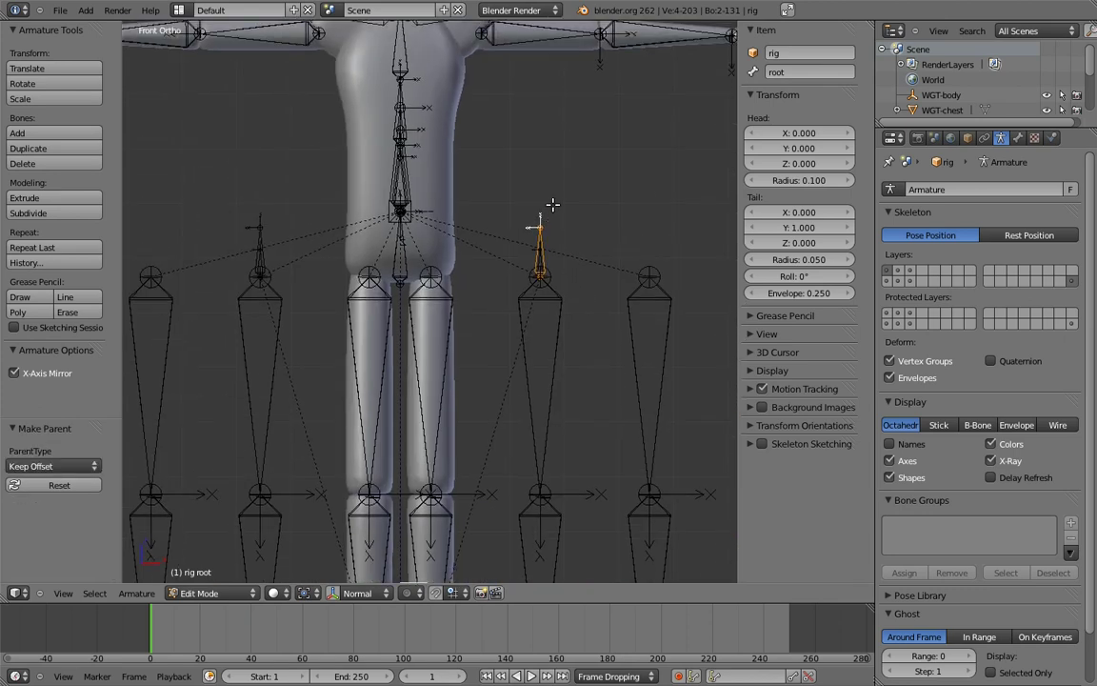
pyautogui.rightClick(704, 197)
pyautogui.keyDown('shift'); pyautogui.rightClick(387, 215); pyautogui.keyUp('shift')
pyautogui.hotkey('ctrl', 'p')
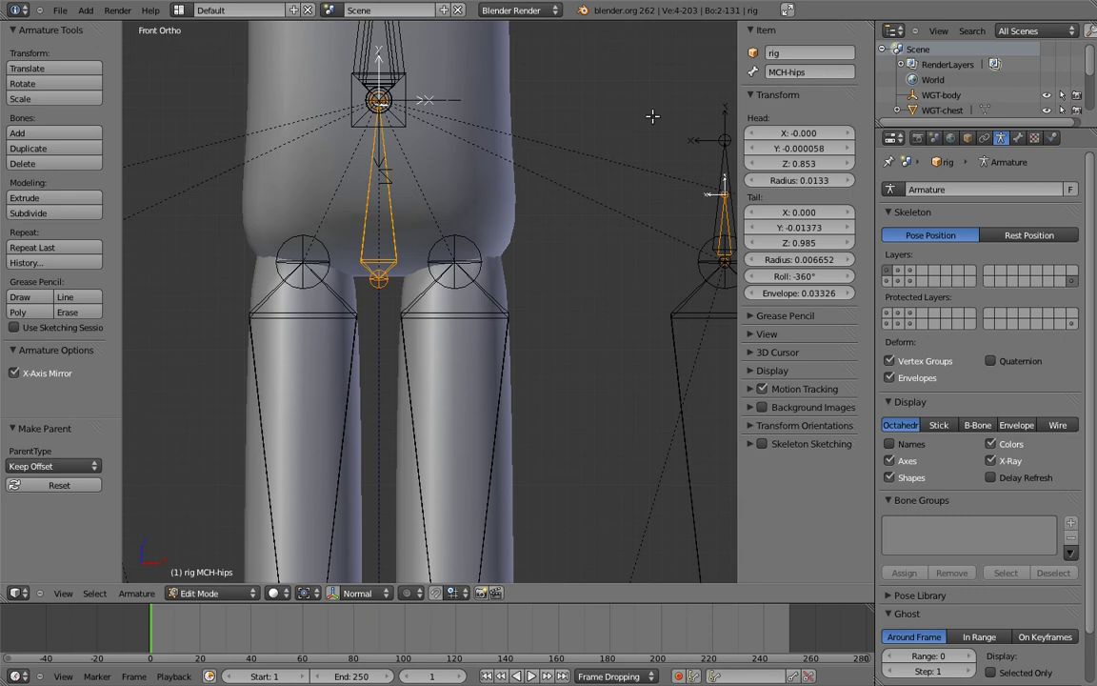
# - Parent thigh.fk.L to MCH-leg_parent.L with Keep Offset
pyautogui.keyDown('shift'); pyautogui.moveTo(624, 175); pyautogui.dragTo(443, 201, button='middle'); pyautogui.keyUp('shift')
pyautogui.keyDown('shift'); pyautogui.moveTo(620, 250); pyautogui.dragTo(600, 223, button='middle'); pyautogui.keyUp('shift')
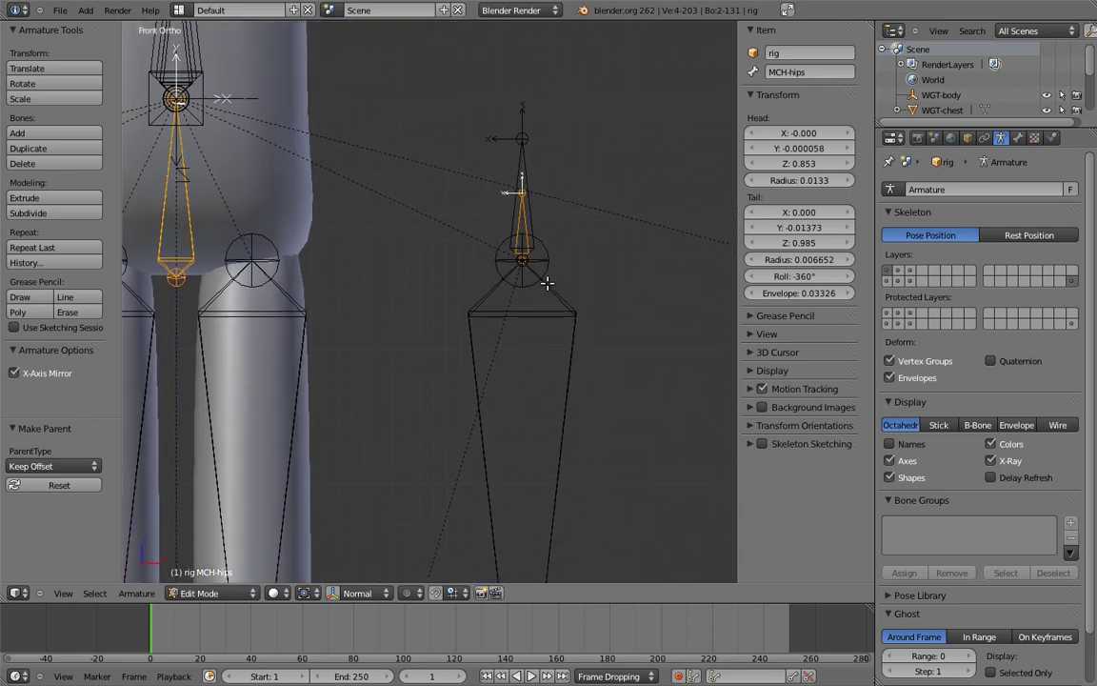
pyautogui.rightClick(567, 309)
pyautogui.press('g')
pyautogui.rightClick(560, 217)
pyautogui.keyDown('shift'); pyautogui.rightClick(536, 212); pyautogui.keyUp('shift')
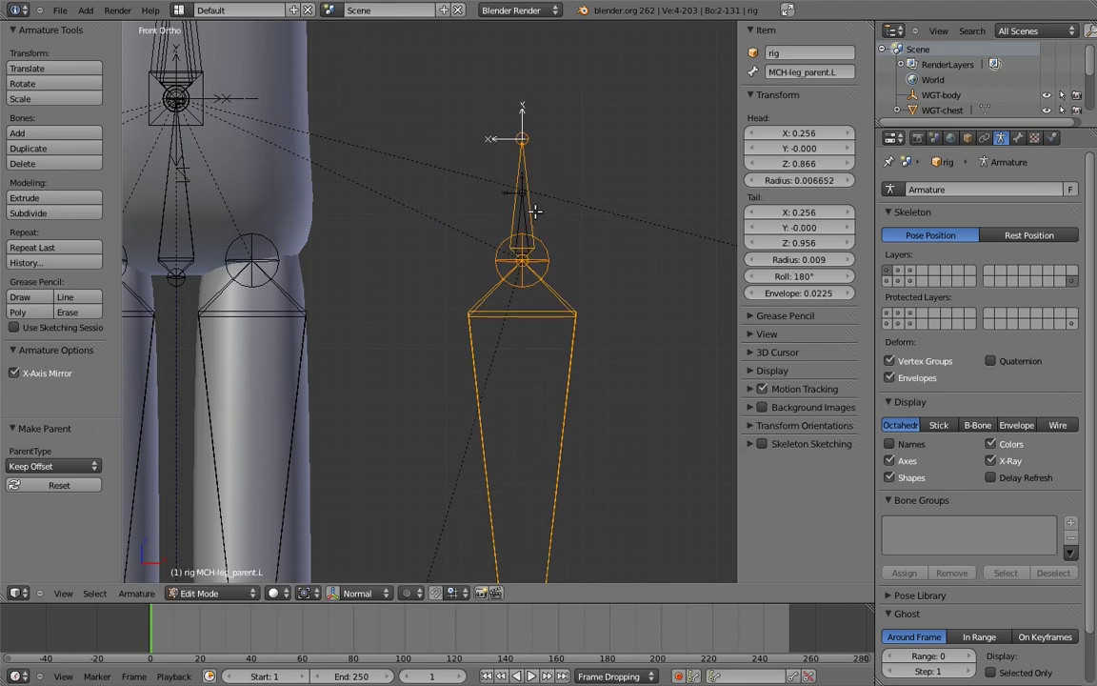
pyautogui.hotkey('ctrl', 'p')
pyautogui.click(538, 217)
pyautogui.scroll(-4, 569, 231)
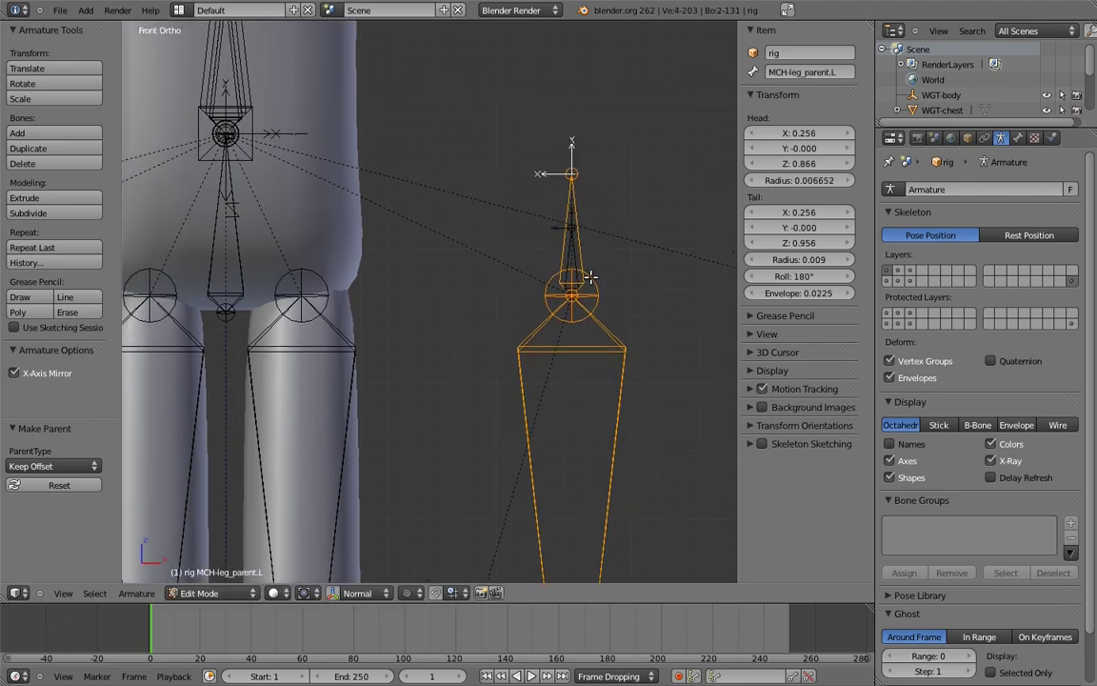
# - Switch to Pose Mode and try rotating the hips control
pyautogui.hotkey('ctrl', 'Tab')
pyautogui.rightClick(465, 236)
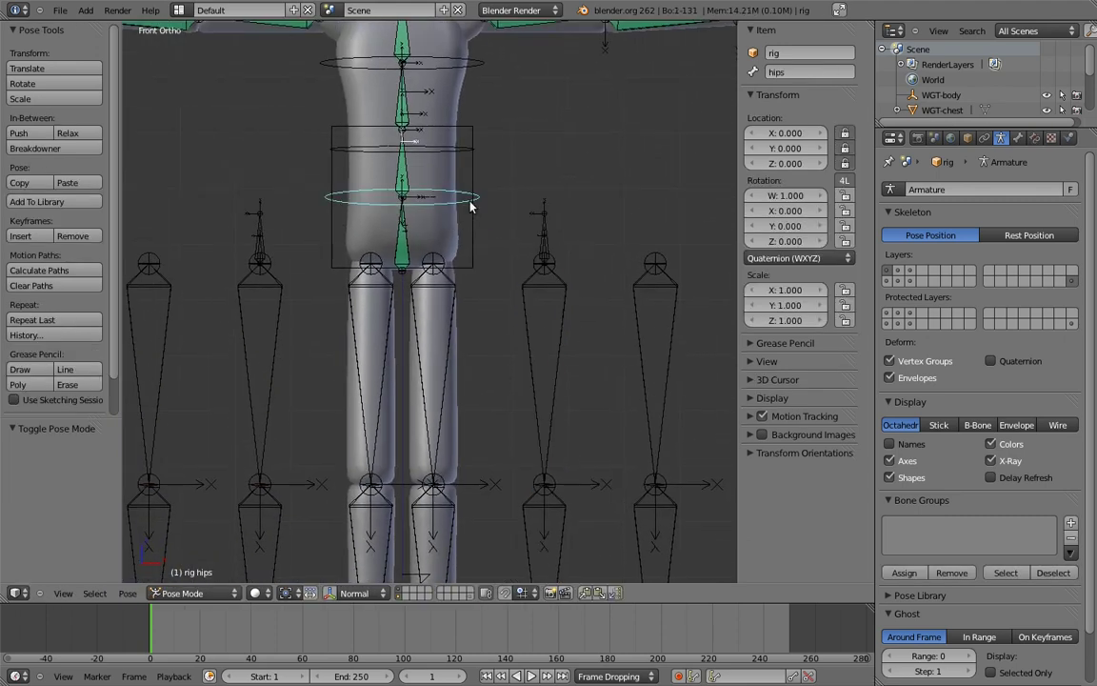
pyautogui.press('r')
pyautogui.press('Escape')
# - Add Copy Location and Copy Transforms constraints to MCH-leg_parent.L, both targeting MCH-leg_socket.L
pyautogui.scroll(4, 548, 205)
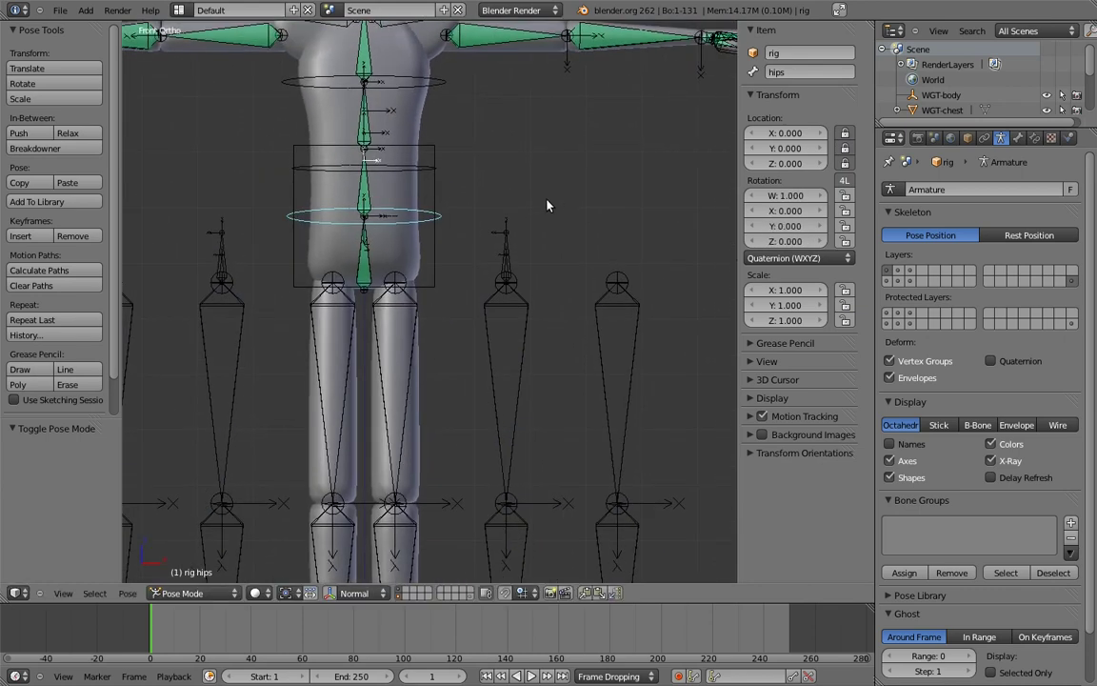
pyautogui.scroll(2, 514, 285)
pyautogui.rightClick(558, 247)
pyautogui.keyDown('shift'); pyautogui.rightClick(558, 247); pyautogui.keyUp('shift')
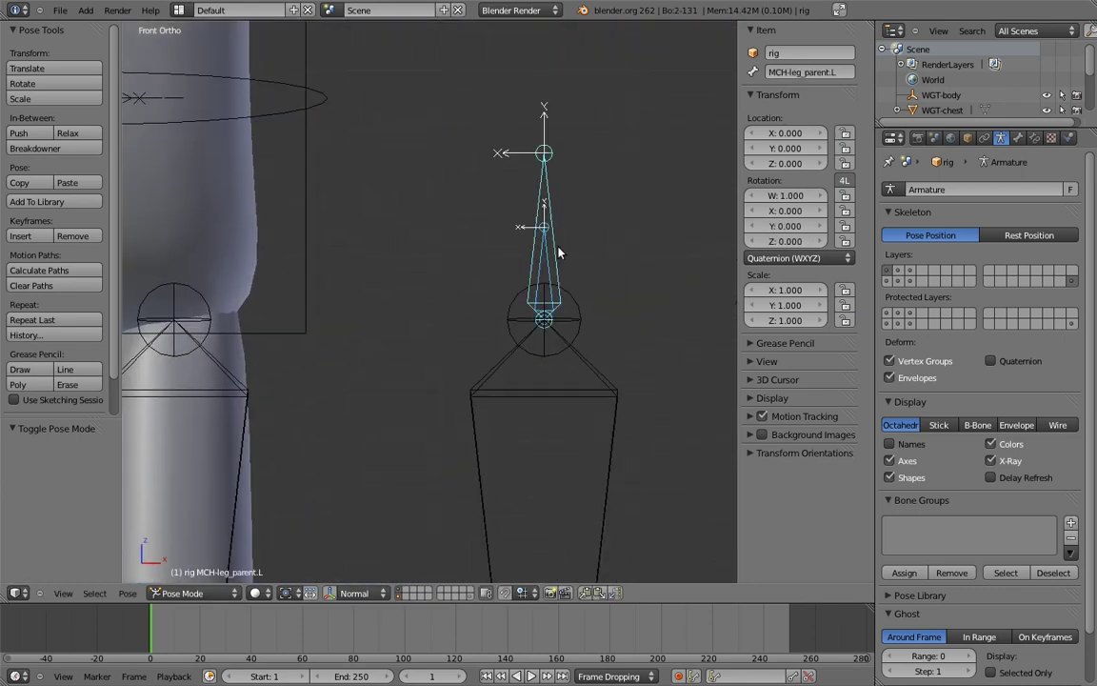
pyautogui.hotkey('ctrl', 'shift', 'c')
pyautogui.click(522, 198)
pyautogui.hotkey('ctrl', 'shift', 'c')
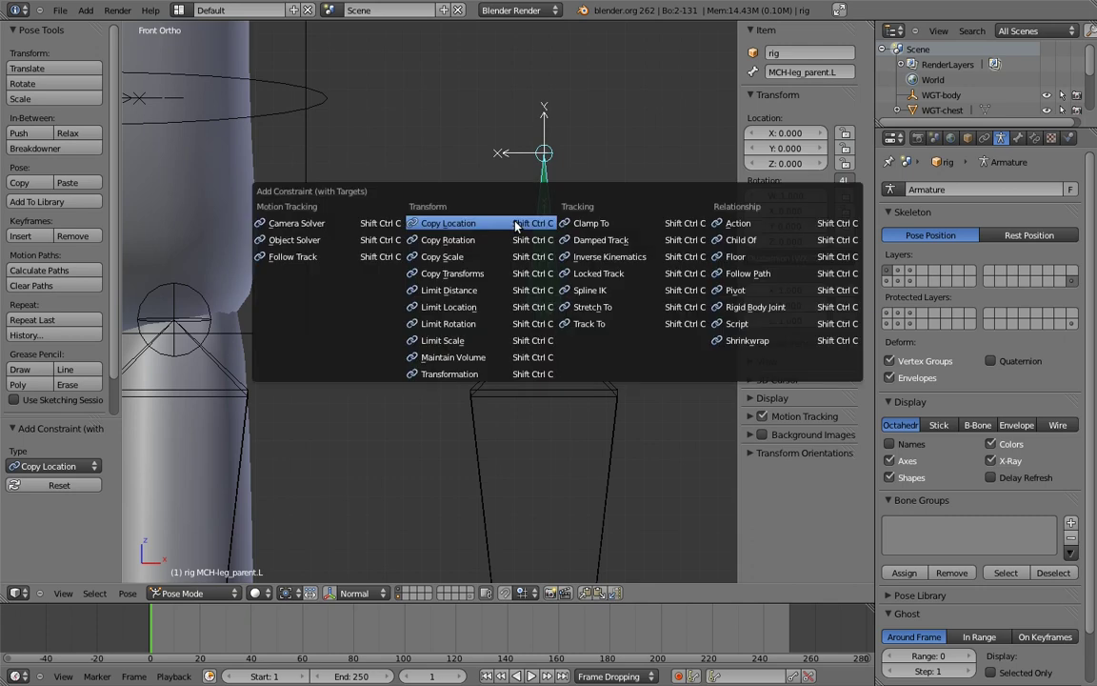
pyautogui.click(486, 274)
pyautogui.scroll(-3, 543, 381)
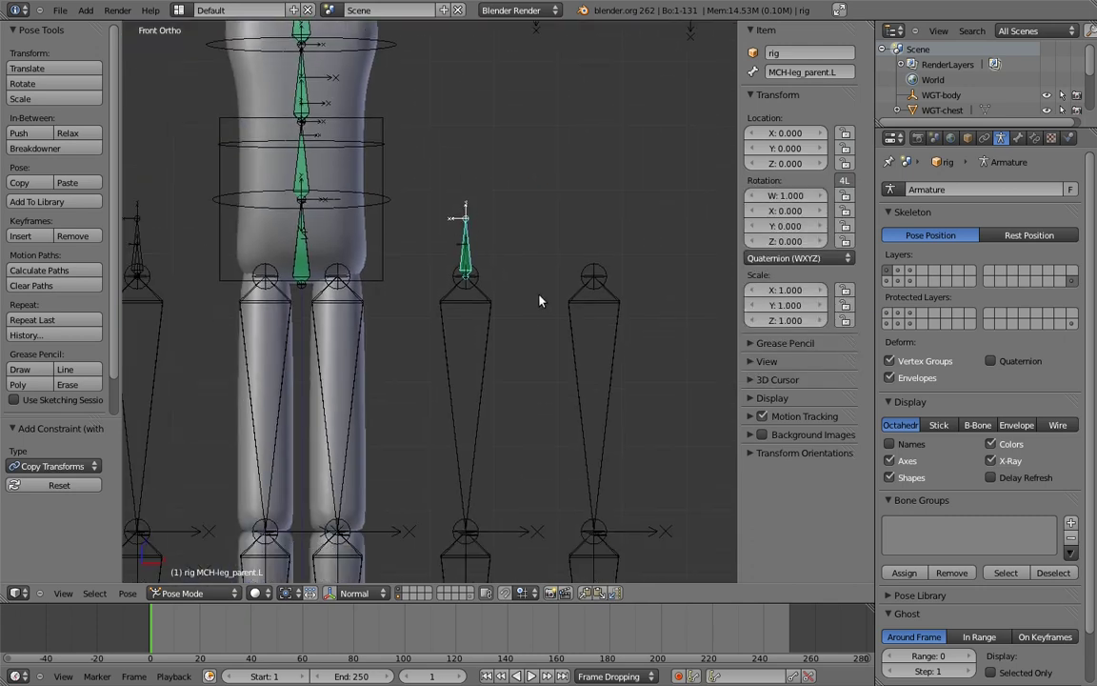
# - Add a custom property named isolate_rotation with value 1.0, minimum 0 and maximum 1 to thigh.fk.L
pyautogui.rightClick(517, 326)
pyautogui.click(1017, 138)
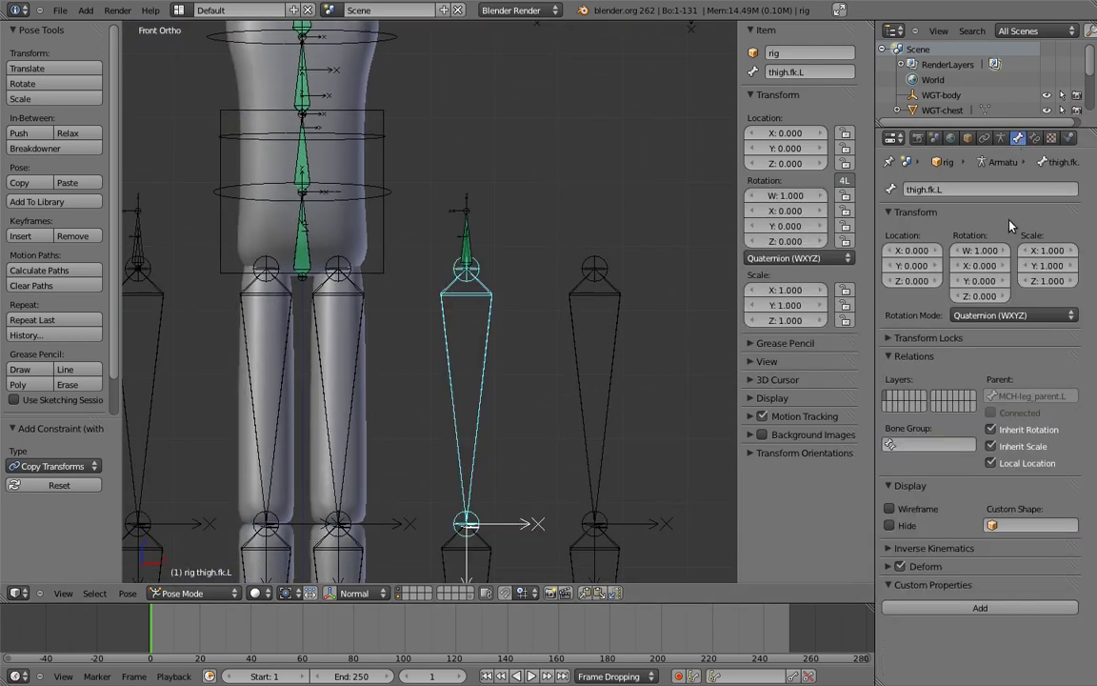
pyautogui.click(1010, 606)
pyautogui.click(1064, 632)
pyautogui.click(1026, 554)
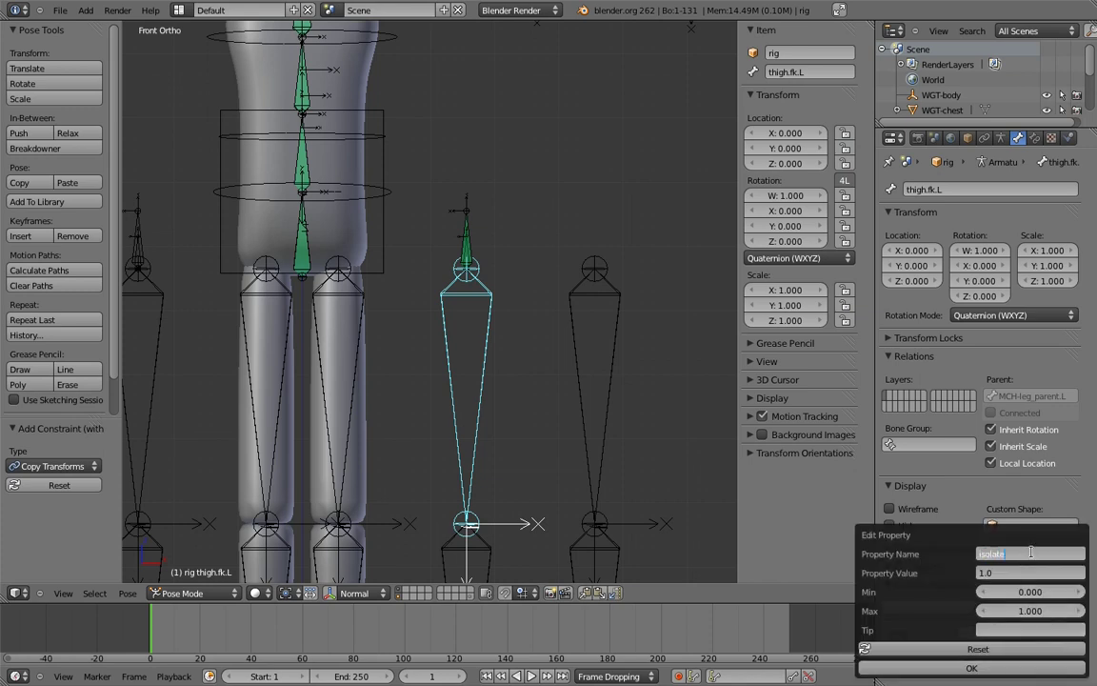
pyautogui.write('isolate_rotation')
pyautogui.press('Return')
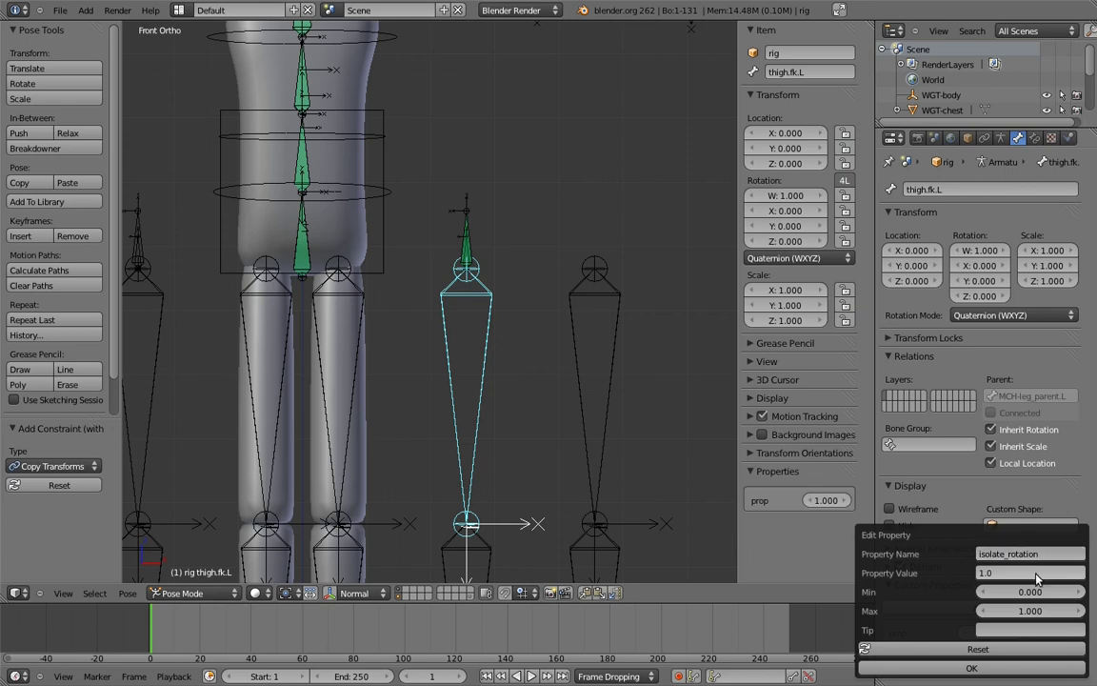
pyautogui.click(1002, 666)
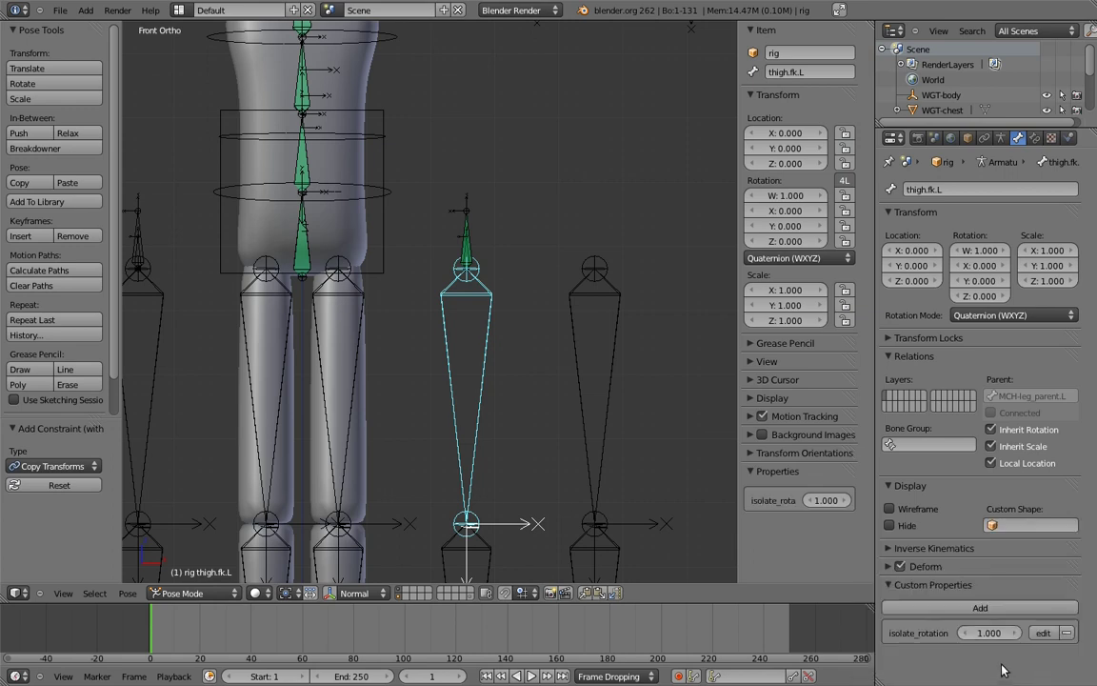
# - Copy the data path of isolate_rotation and add a driver to the influence of MCH-leg_parent.L's Copy Transforms constraint
pyautogui.rightClick(829, 504)
pyautogui.click(815, 502)
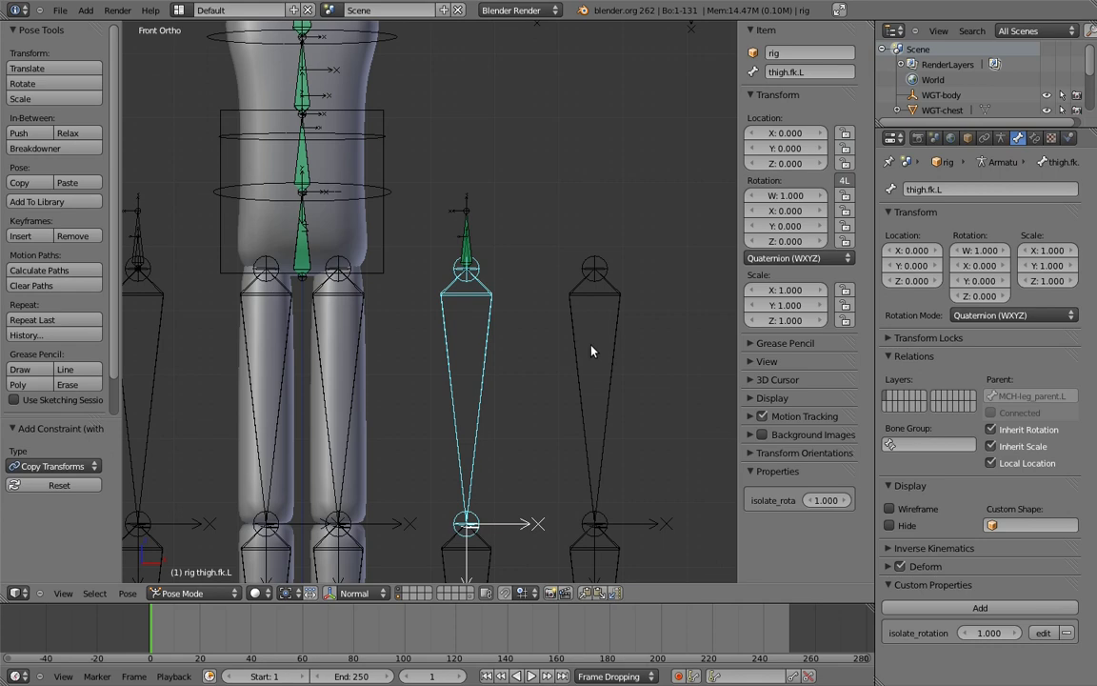
pyautogui.keyDown('shift'); pyautogui.moveTo(590, 351); pyautogui.dragTo(659, 361, button='middle'); pyautogui.keyUp('shift')
pyautogui.rightClick(538, 247)
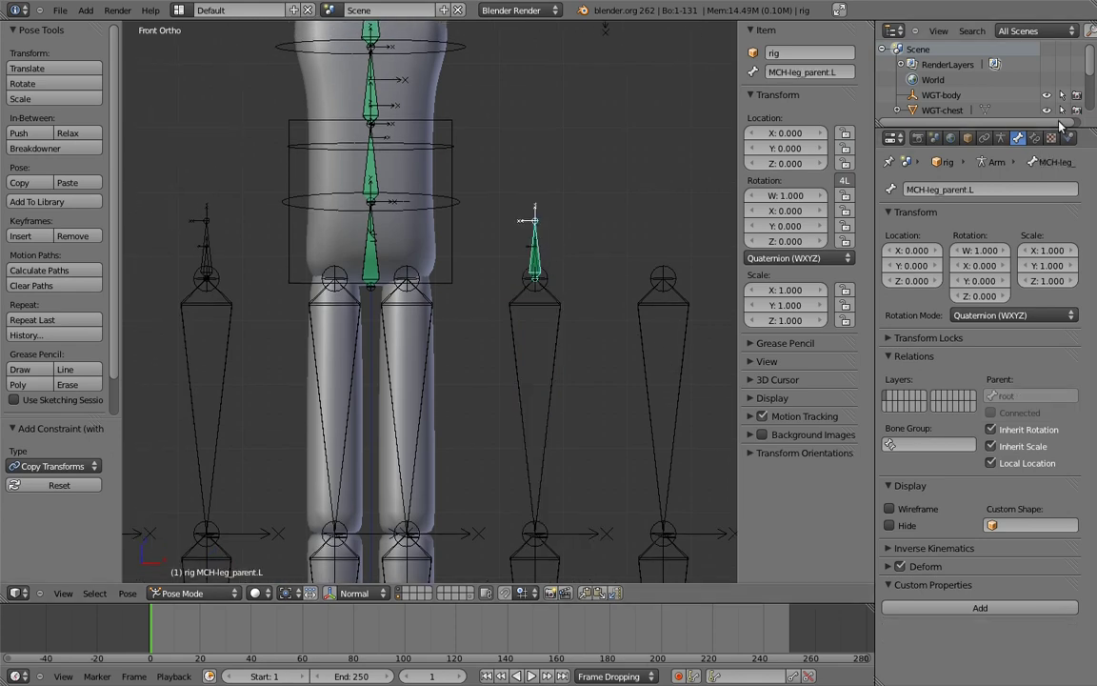
pyautogui.click(1034, 139)
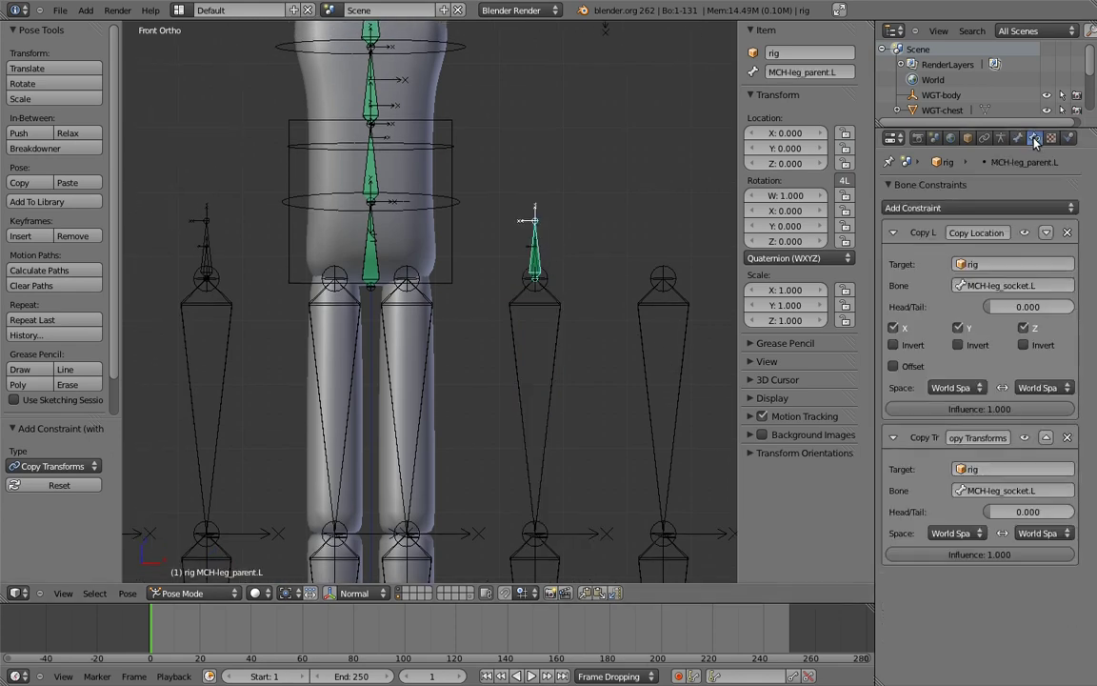
pyautogui.rightClick(952, 554)
pyautogui.click(948, 539)
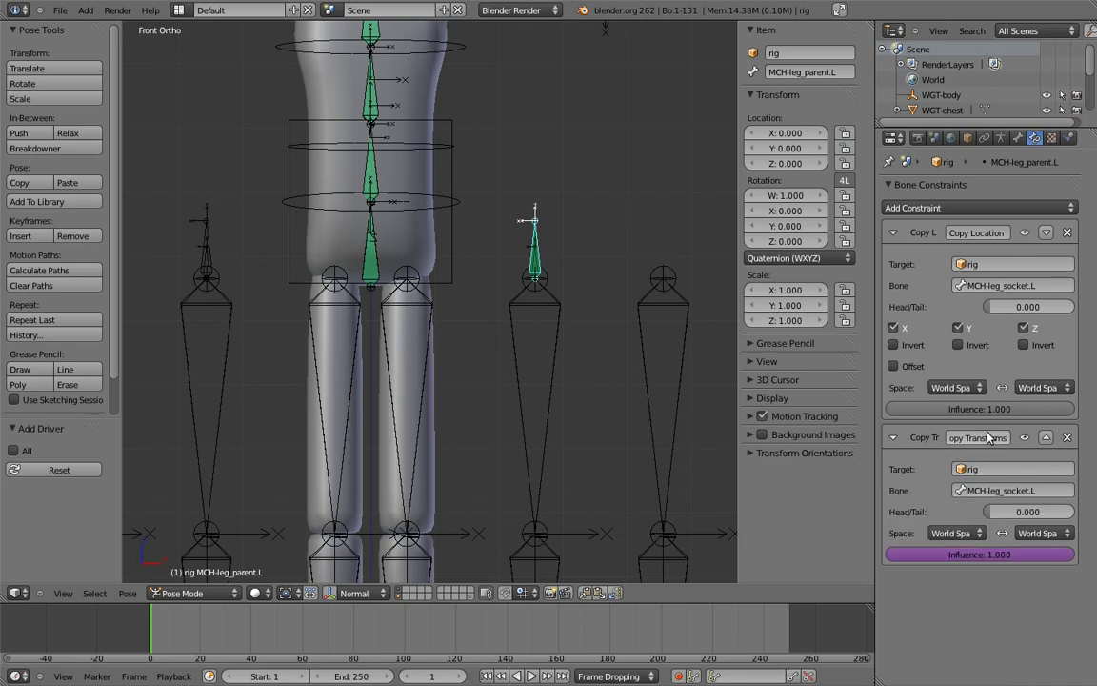
# - Split the 3D view and turn the new area into a Graph Editor in Drivers mode with its properties shown
pyautogui.moveTo(871, 21); pyautogui.dragTo(444, 38)
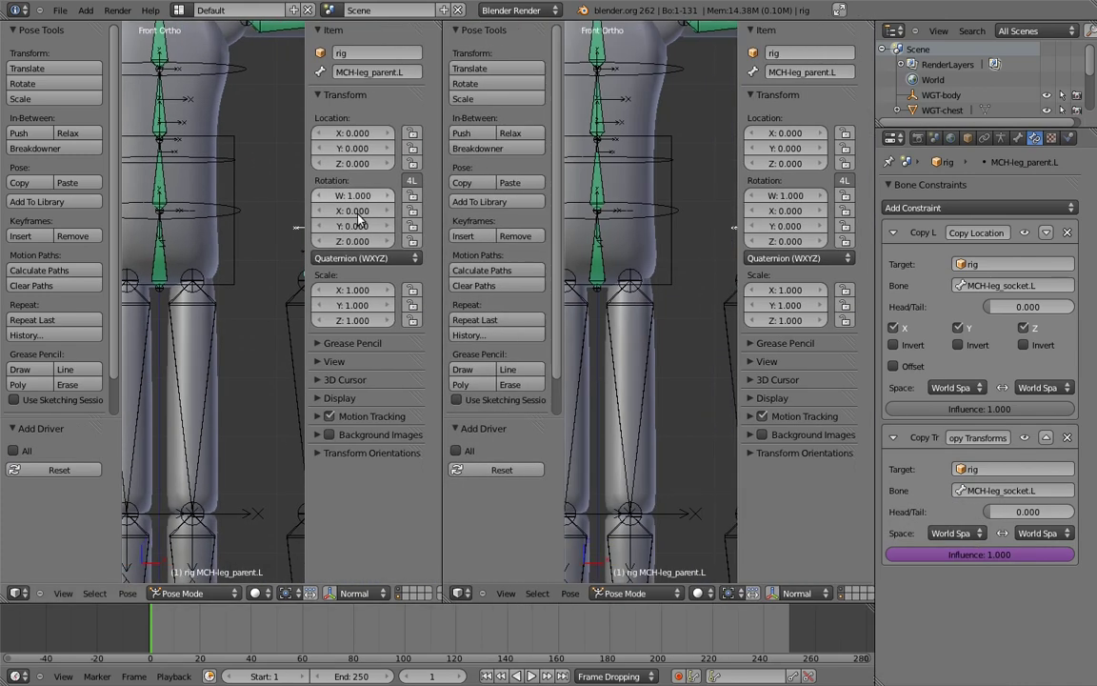
pyautogui.click(14, 592)
pyautogui.click(33, 544)
pyautogui.click(252, 592)
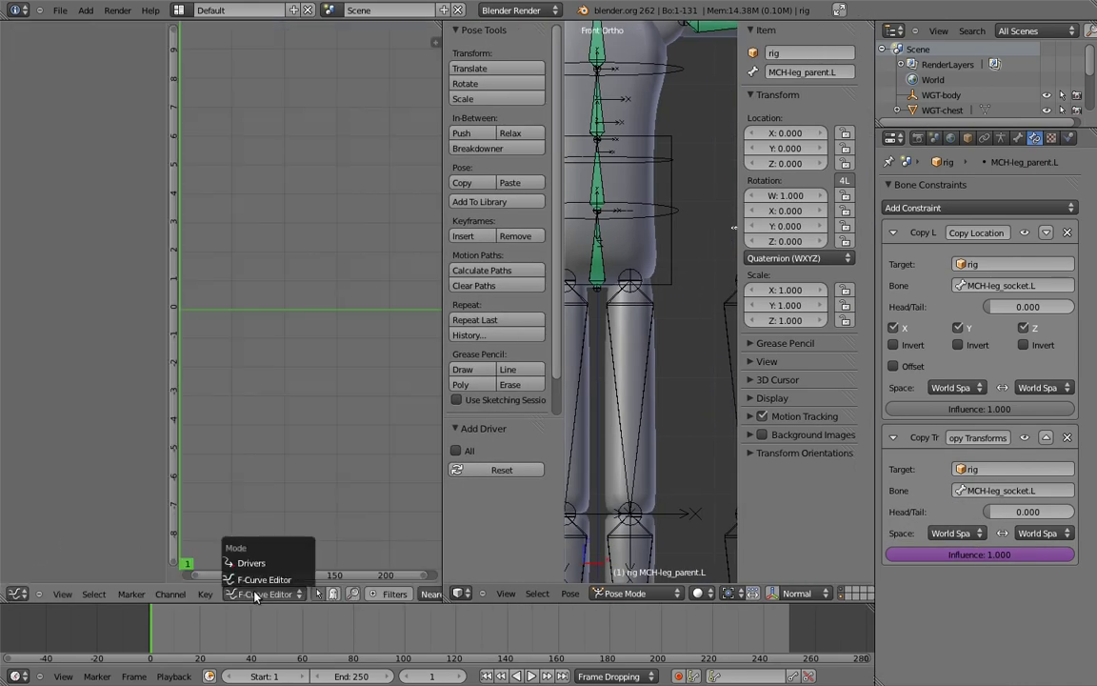
pyautogui.click(272, 559)
pyautogui.press('n')
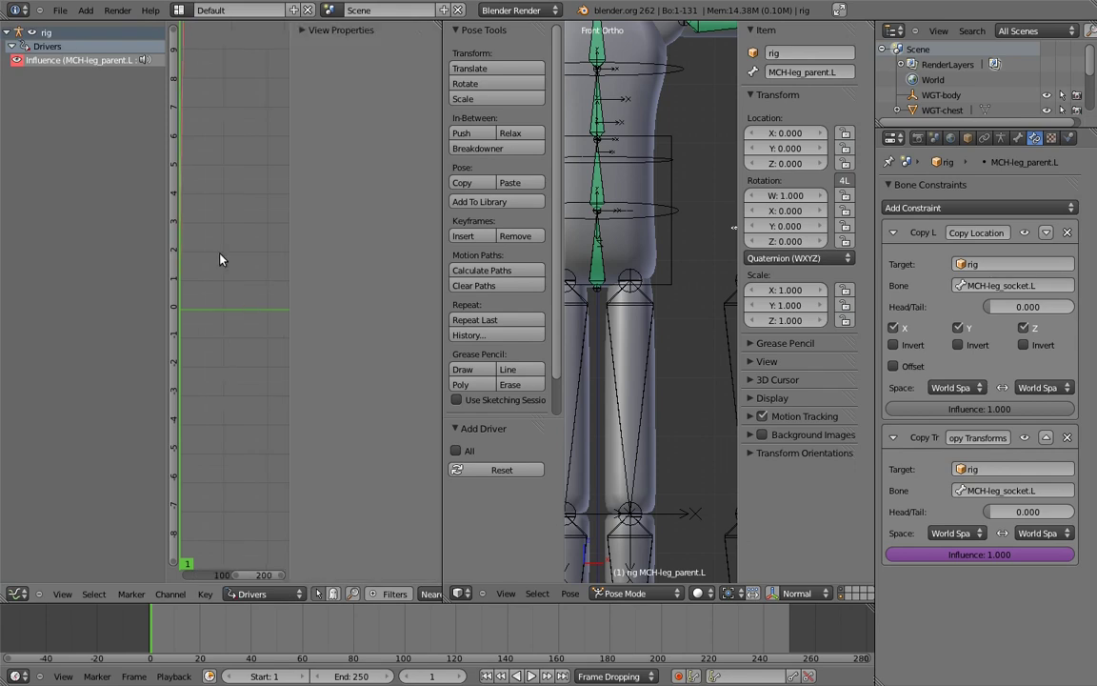
# - Point the Influence driver's single-property variable at the rig object and the copied isolate_rotation path
pyautogui.click(80, 60)
pyautogui.click(302, 49)
pyautogui.click(305, 67)
pyautogui.click(306, 331)
pyautogui.click(398, 244)
pyautogui.click(385, 226)
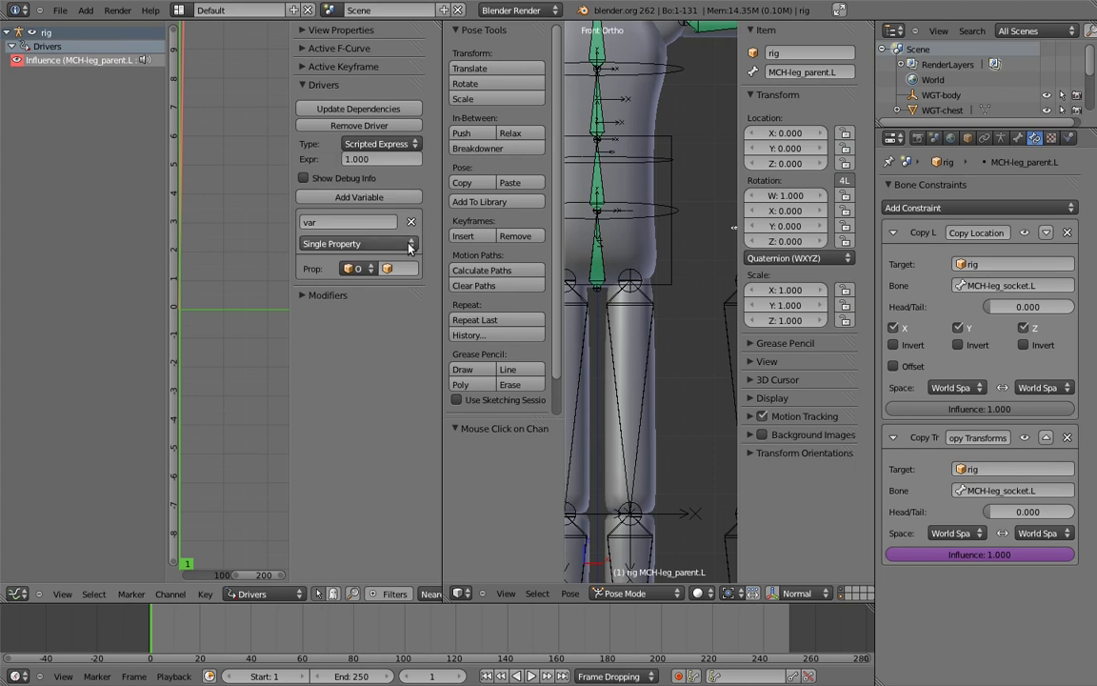
pyautogui.click(392, 269)
pyautogui.click(403, 307)
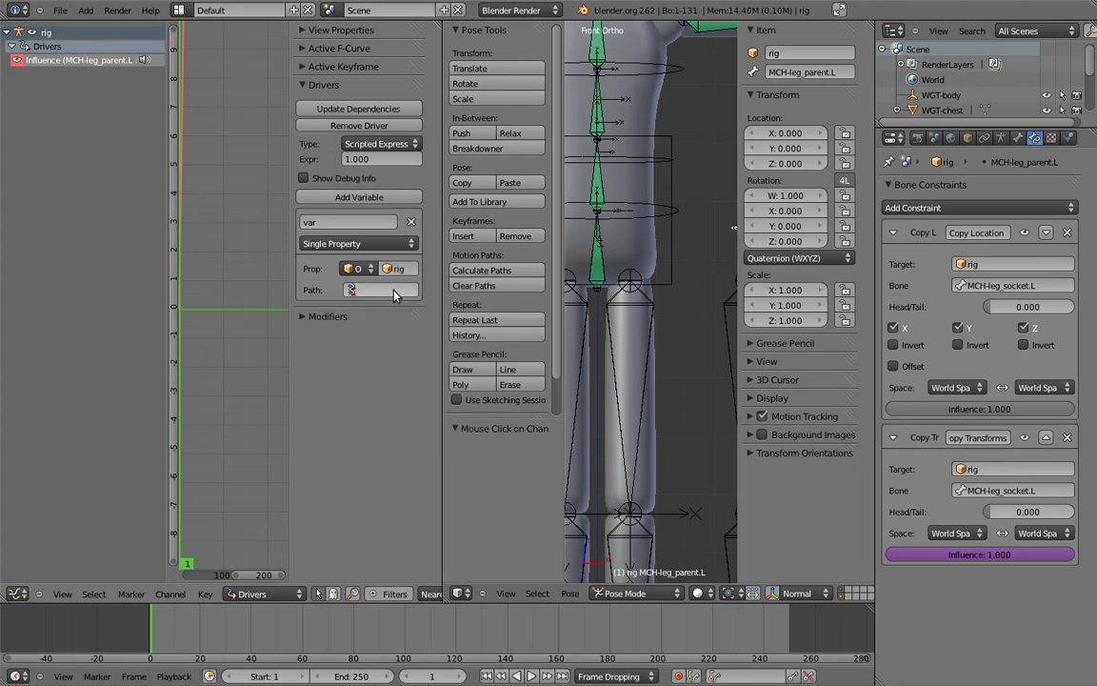
pyautogui.hotkey('ctrl', 'v')
# - Set the Influence driver's expression to 1-var and update its dependencies
pyautogui.click(389, 159)
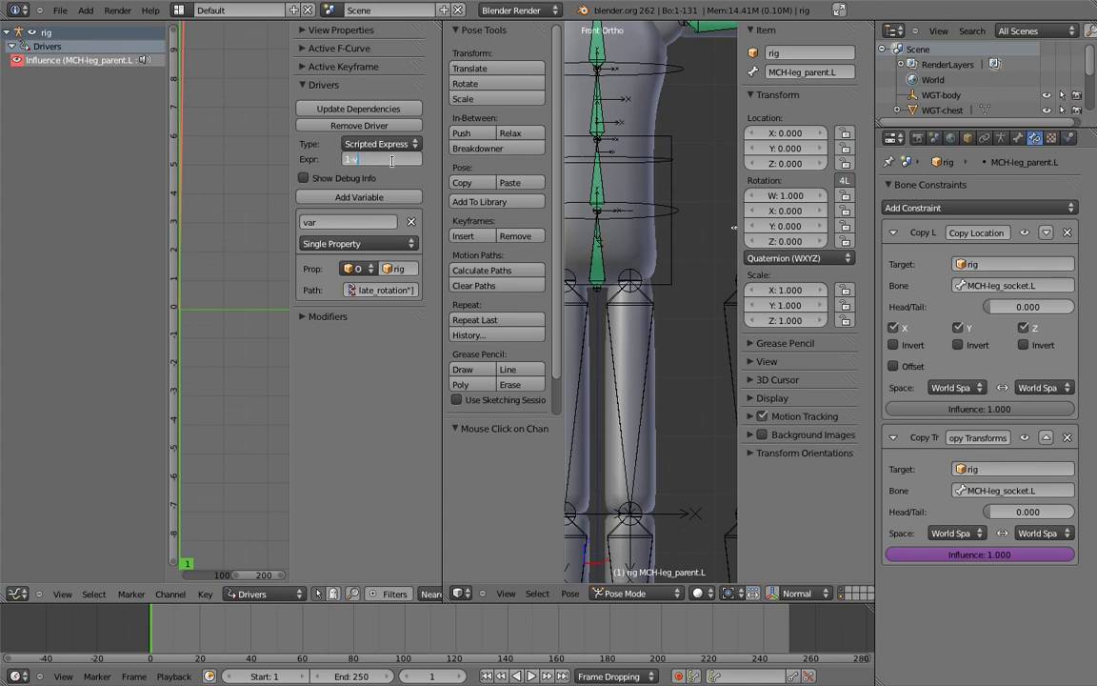
pyautogui.press('Return')
pyautogui.click(312, 99)
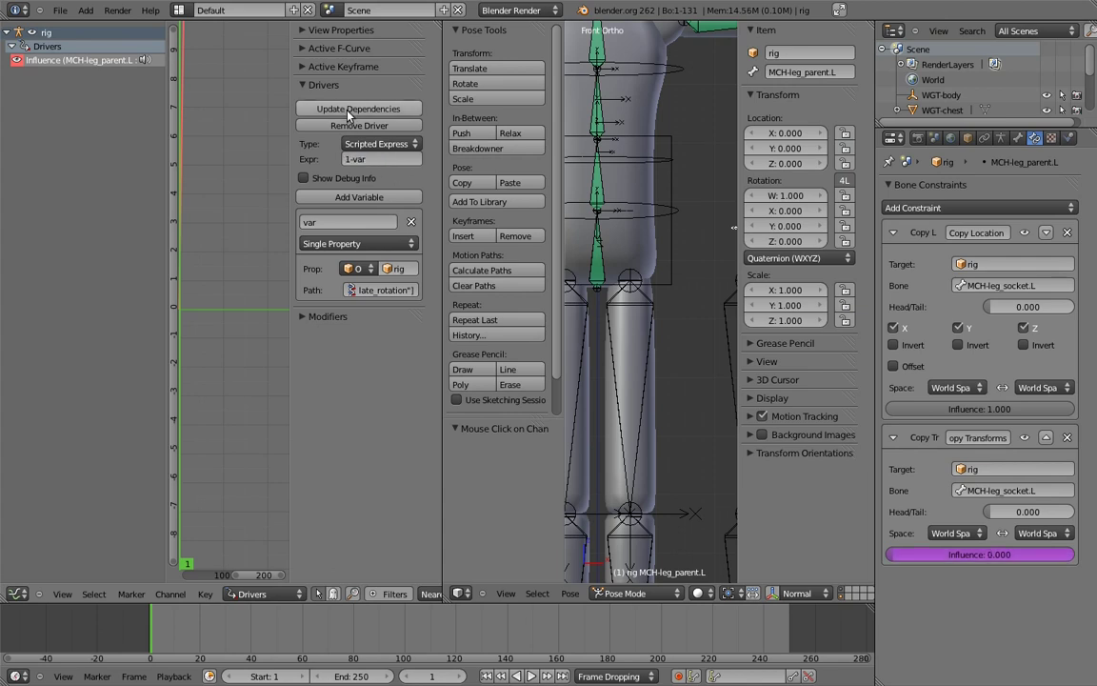
# - Test the leg isolation by rotating the hips control and set thigh.fk.L's isolate_rotation to 0
pyautogui.keyDown('shift'); pyautogui.moveTo(698, 245); pyautogui.dragTo(633, 260, button='middle'); pyautogui.keyUp('shift')
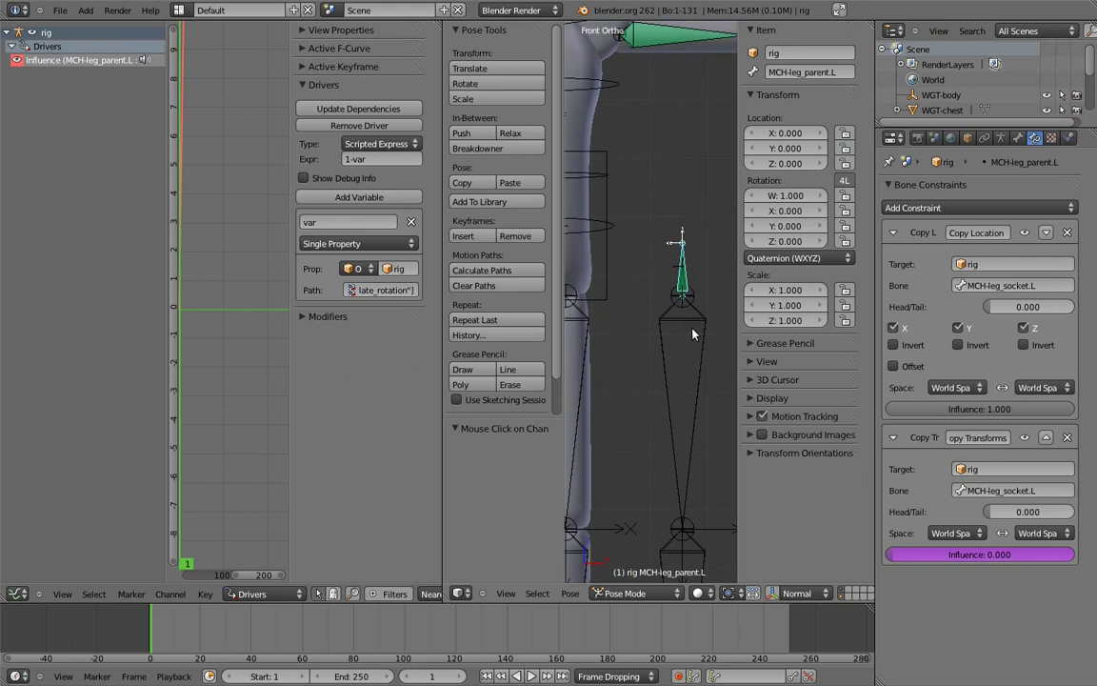
pyautogui.rightClick(604, 234)
pyautogui.press('r')
pyautogui.click(660, 195)
pyautogui.rightClick(701, 198)
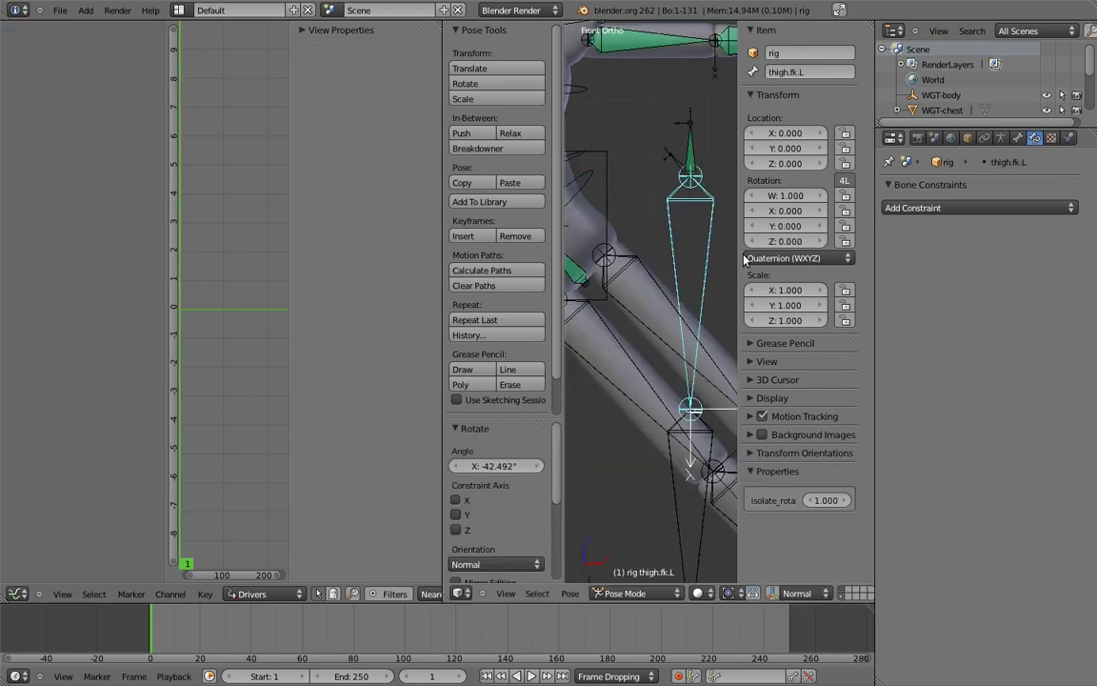
pyautogui.moveTo(831, 500); pyautogui.dragTo(385, 477)
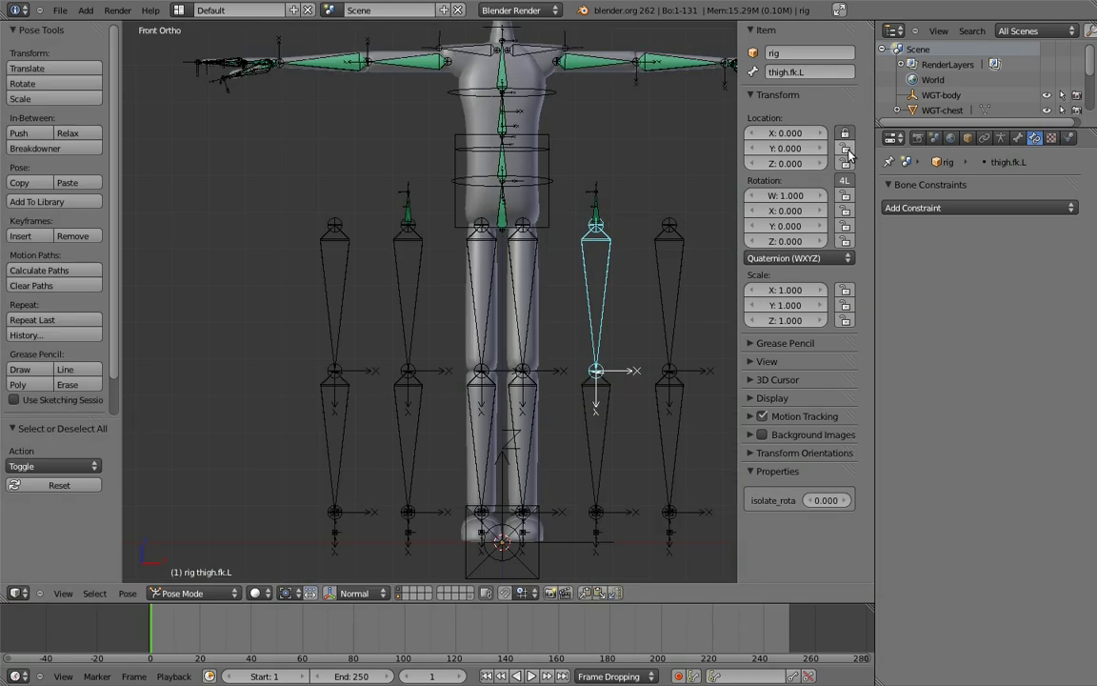
# - Lock the location of both FK thigh bones, and set both FK shins to XYZ Euler with Y and Z rotation locked
pyautogui.rightClick(413, 275)
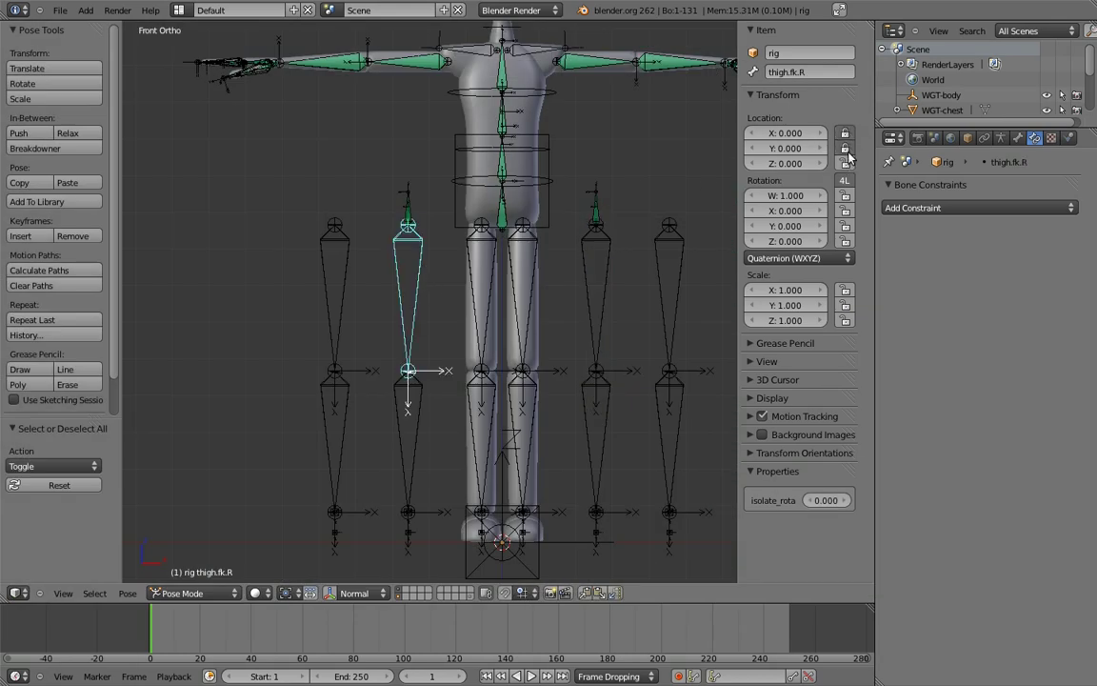
pyautogui.rightClick(602, 411)
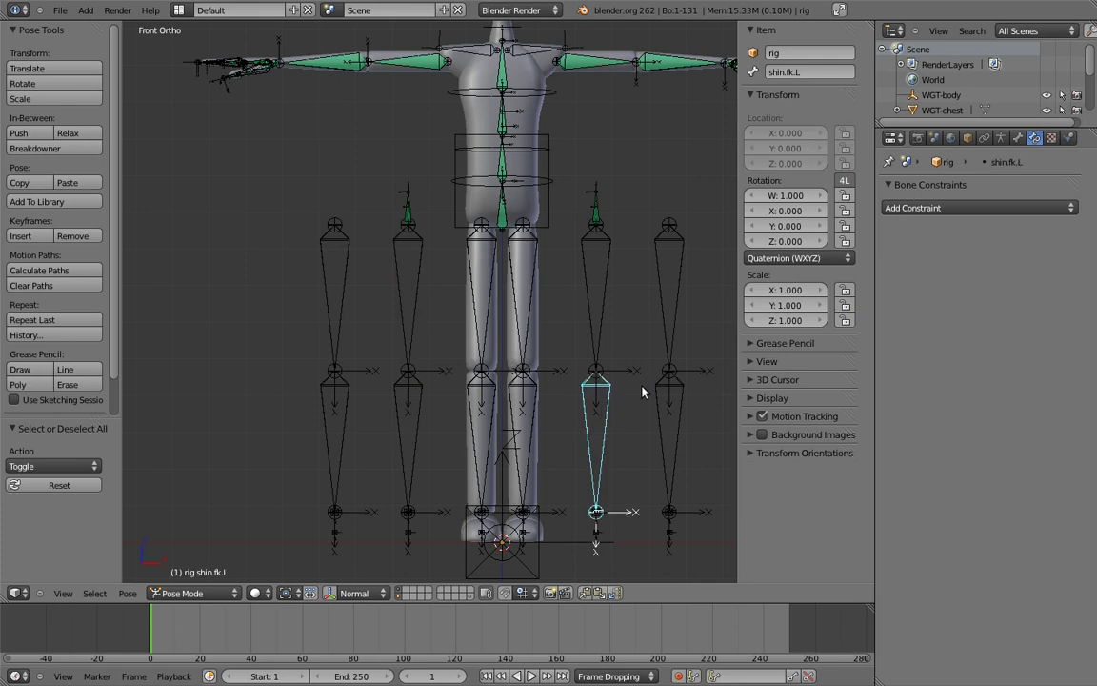
pyautogui.click(810, 265)
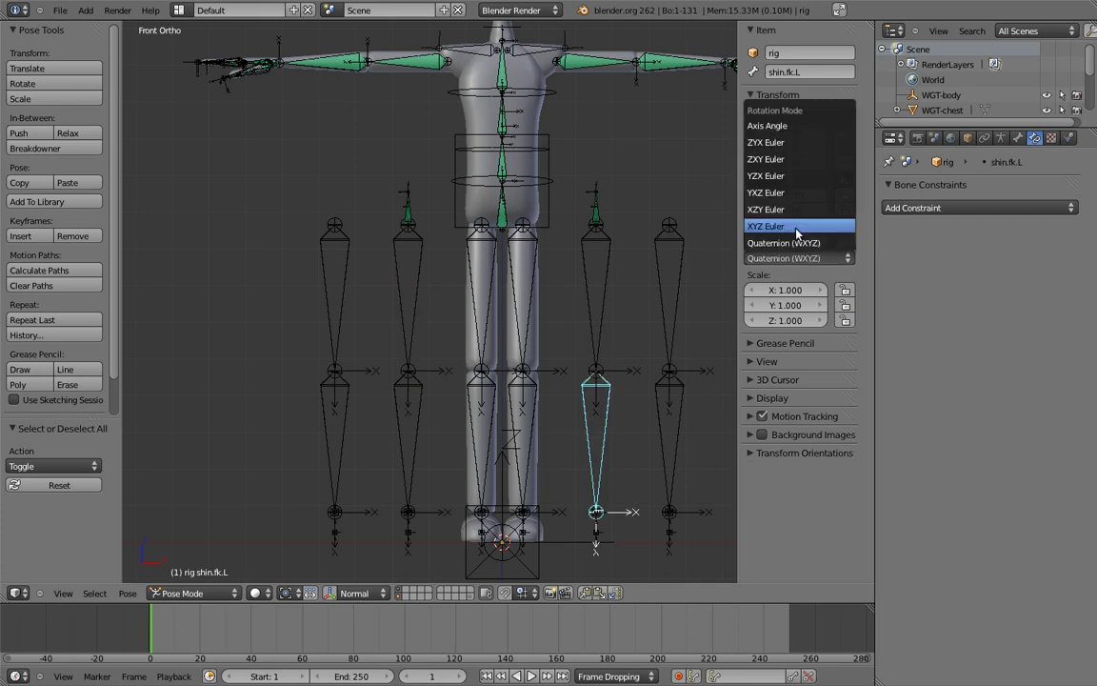
pyautogui.click(796, 218)
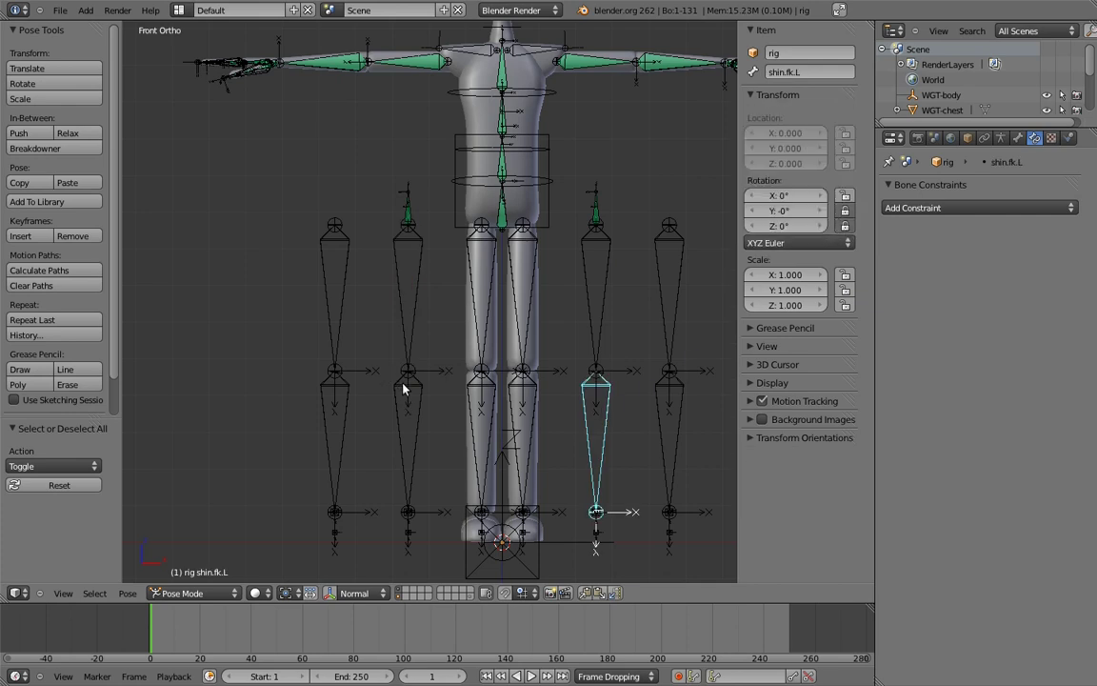
pyautogui.rightClick(405, 390)
pyautogui.click(791, 257)
pyautogui.click(788, 221)
pyautogui.click(843, 227)
pyautogui.click(844, 211)
# - Lock the X, Y and Z location of toe.fk.L and toe.fk.R
pyautogui.keyDown('shift'); pyautogui.moveTo(589, 386); pyautogui.dragTo(568, 220, button='middle'); pyautogui.keyUp('shift')
pyautogui.keyDown('shift'); pyautogui.moveTo(608, 289); pyautogui.dragTo(628, 393, button='middle'); pyautogui.keyUp('shift')
pyautogui.rightClick(629, 393)
pyautogui.rightClick(621, 401)
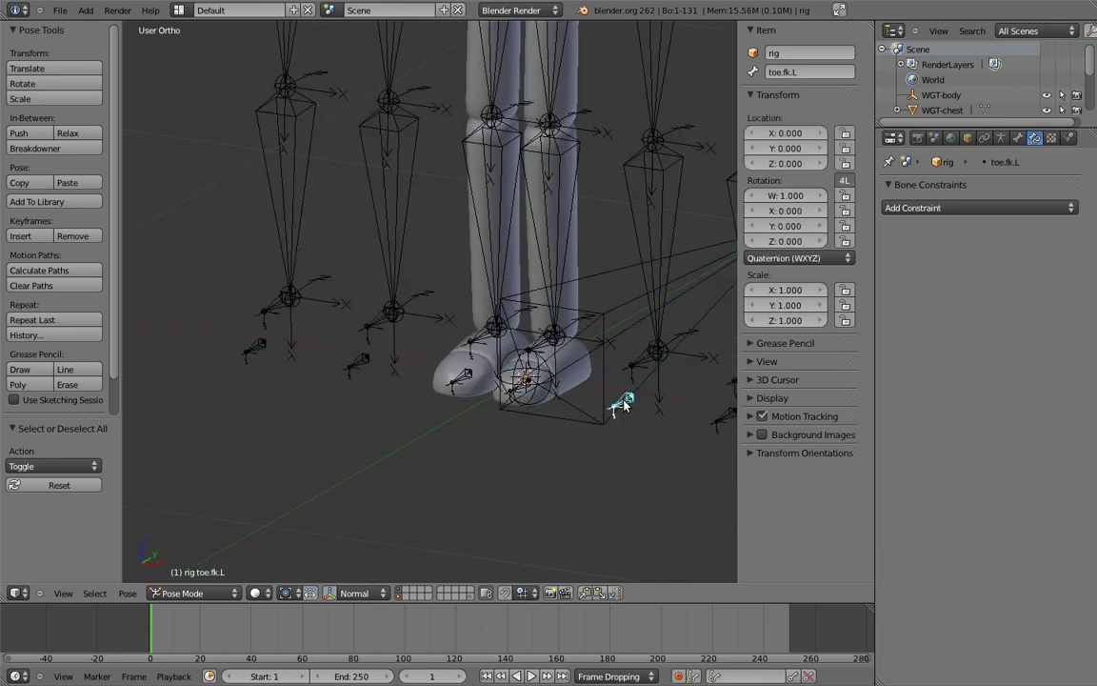
pyautogui.moveTo(841, 134); pyautogui.dragTo(843, 162)
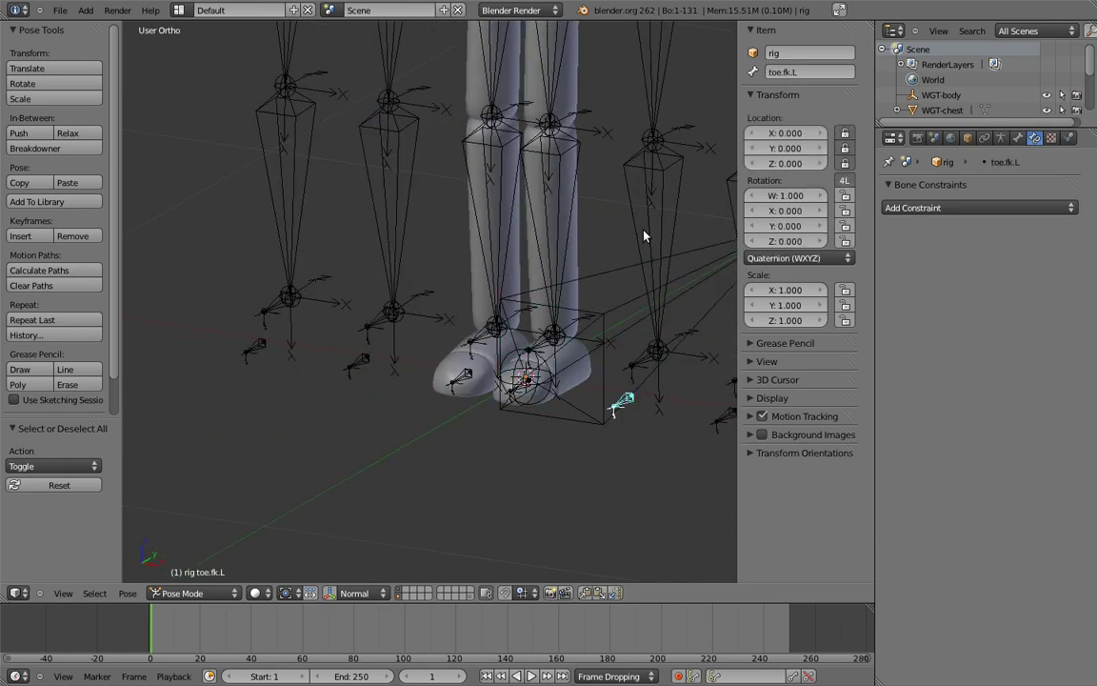
pyautogui.rightClick(359, 361)
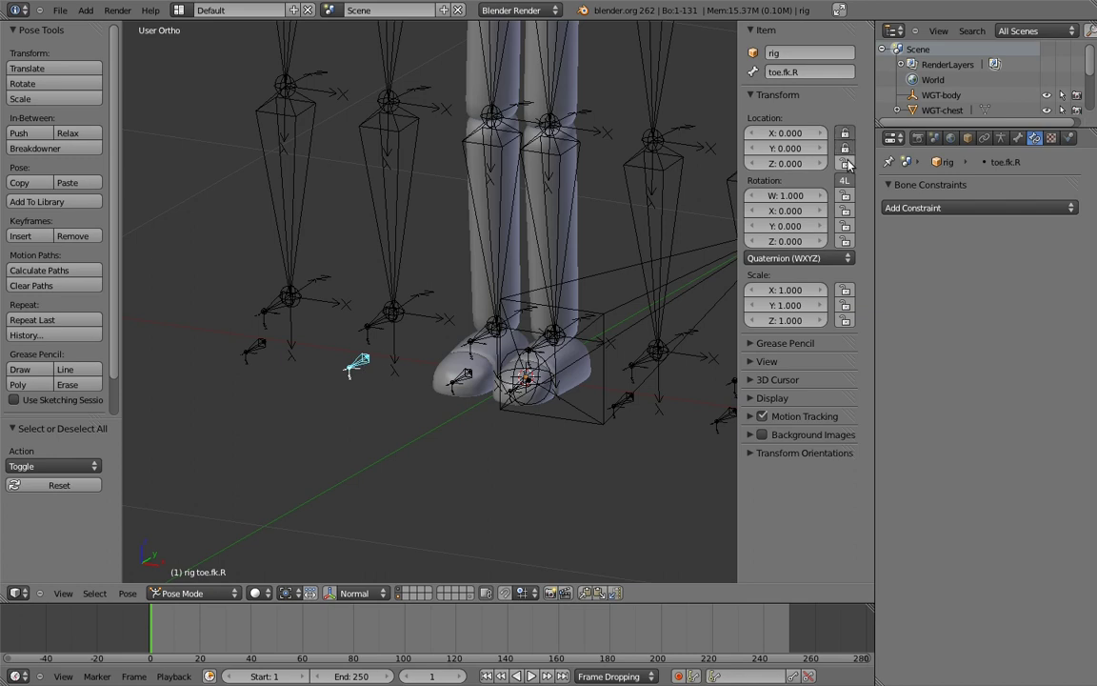
# - Set the rotation mode of toe.fk.R and toe.fk.L to YZX Euler
pyautogui.keyDown('shift'); pyautogui.moveTo(589, 299); pyautogui.dragTo(586, 318, button='middle'); pyautogui.keyUp('shift')
pyautogui.click(782, 258)
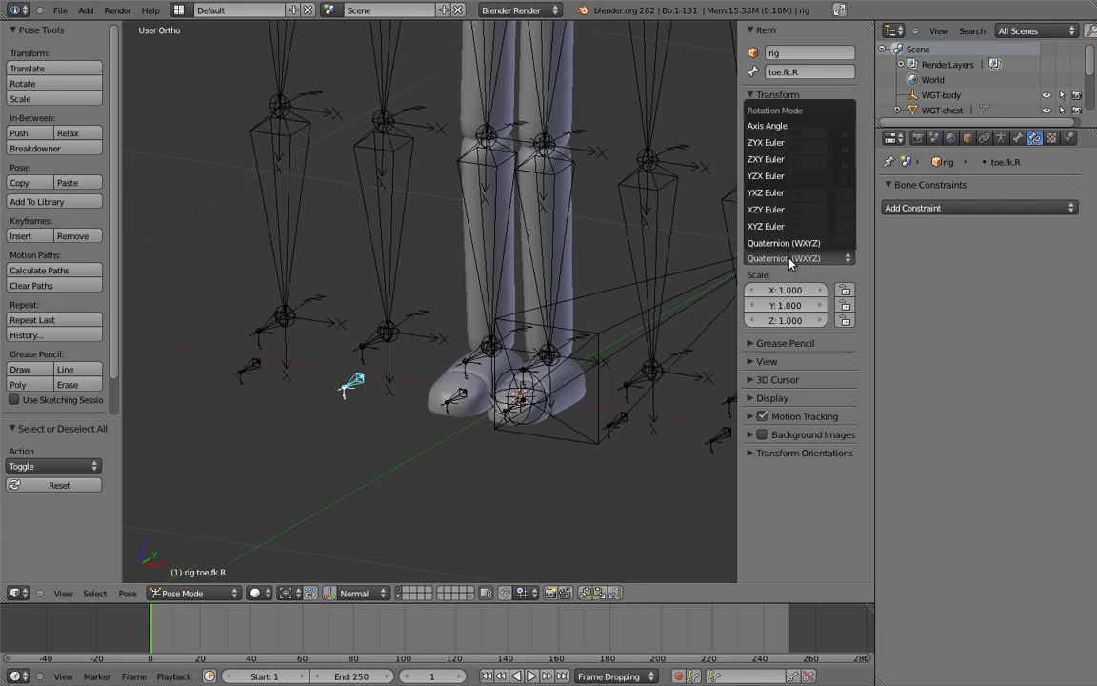
pyautogui.click(776, 178)
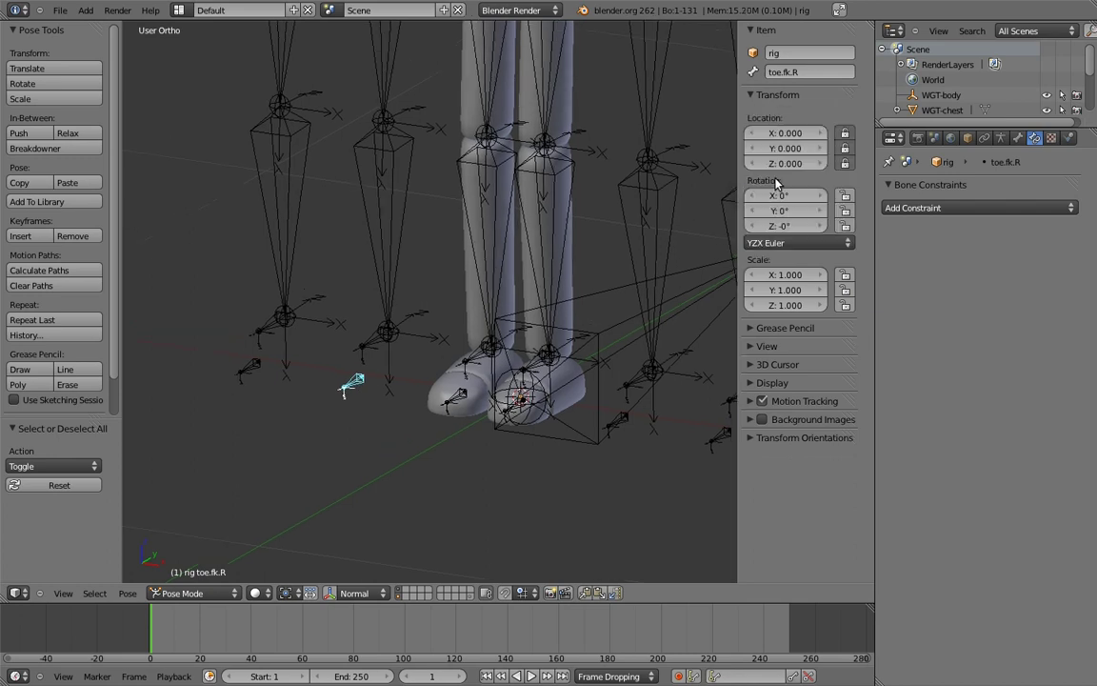
pyautogui.rightClick(614, 424)
pyautogui.click(783, 258)
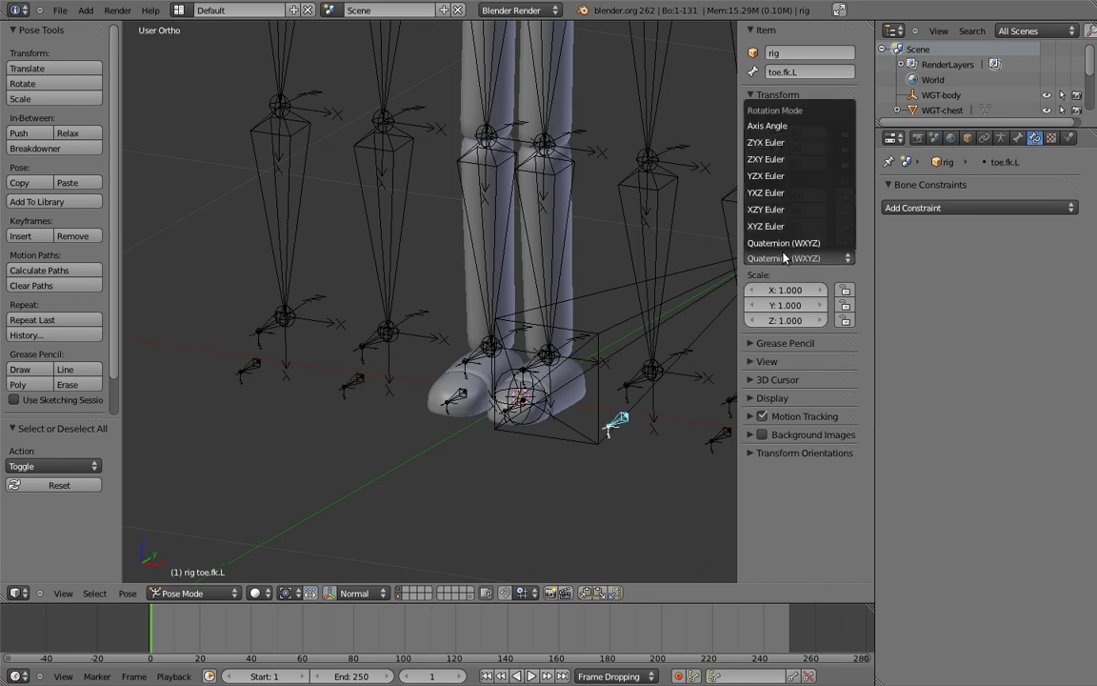
pyautogui.click(782, 181)
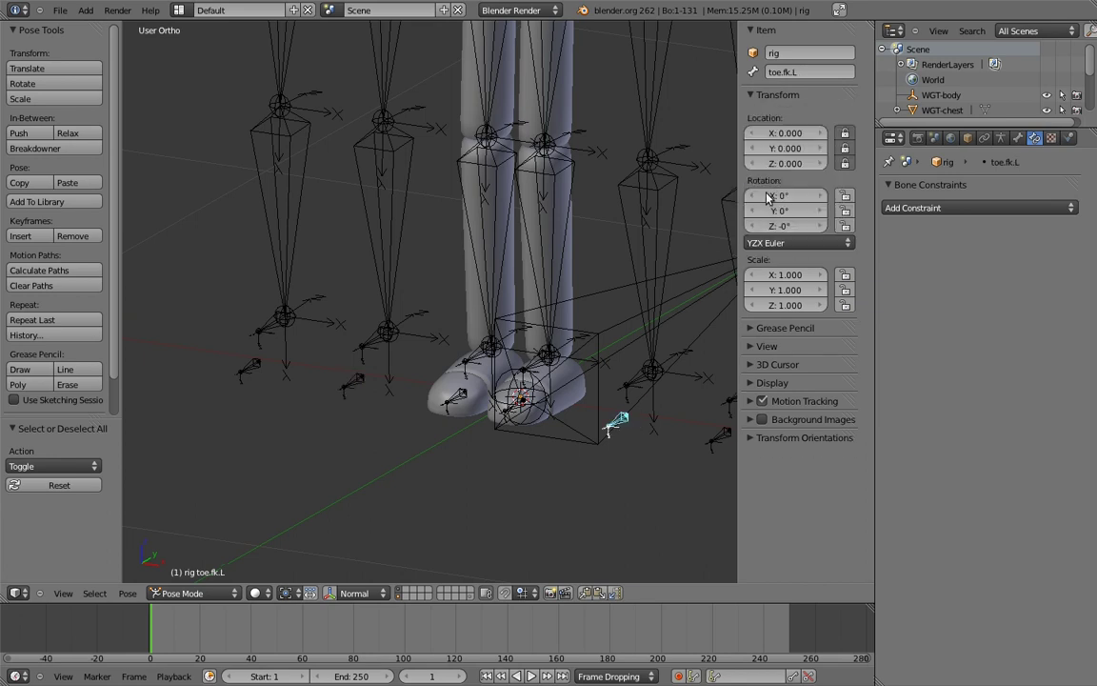
# - Clear the parent of the foot.ik.L bone in the armature's Edit Mode
pyautogui.moveTo(700, 381); pyautogui.dragTo(721, 400, button='middle')
pyautogui.keyDown('shift'); pyautogui.moveTo(729, 402); pyautogui.dragTo(630, 371, button='middle'); pyautogui.keyUp('shift')
pyautogui.rightClick(645, 364)
pyautogui.press('Tab')
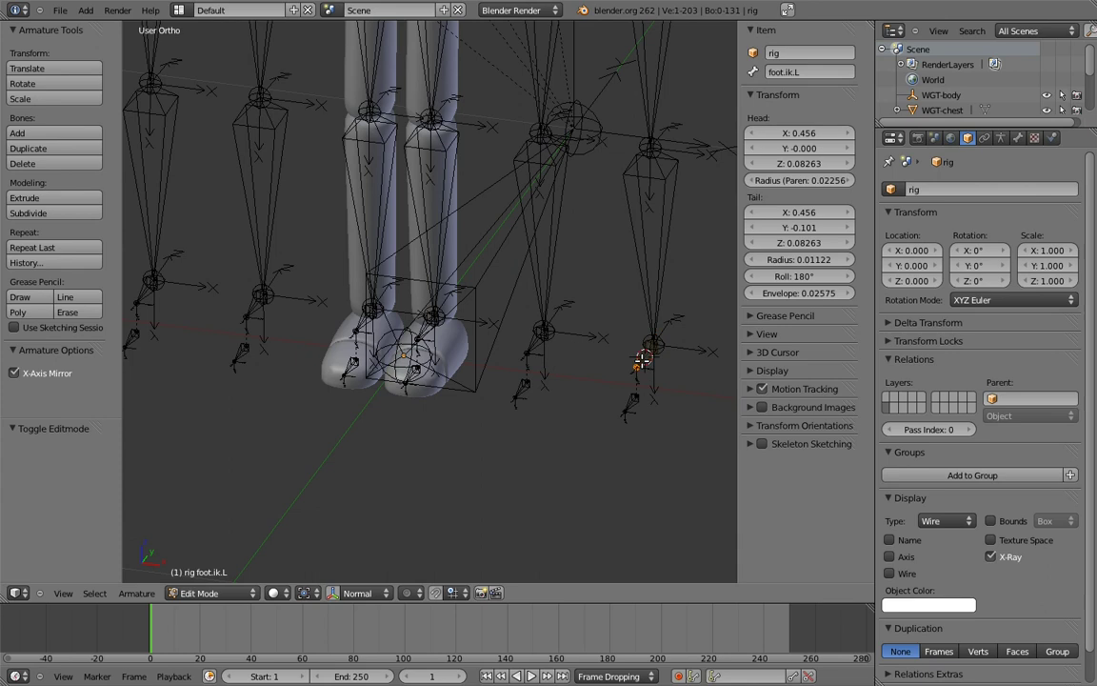
pyautogui.hotkey('alt', 'p')
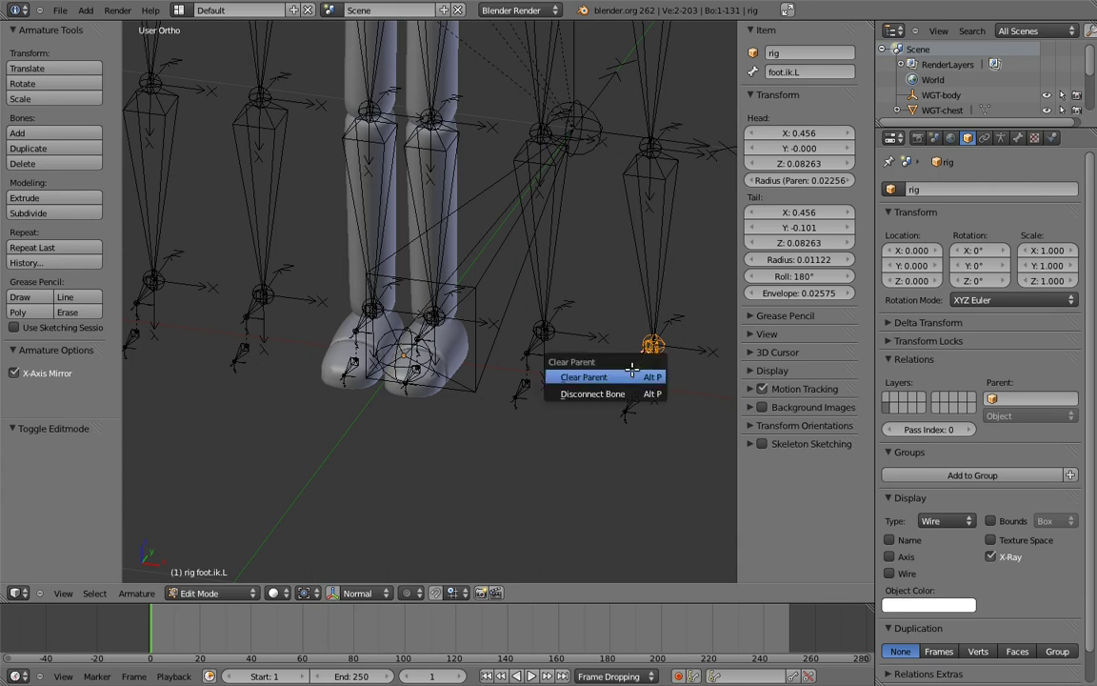
pyautogui.click(640, 370)
# - In Pose Mode, add an Inverse Kinematics constraint to MCH-shin.ik.L targeting foot.ik.L, with a chain length of 2
pyautogui.keyDown('shift'); pyautogui.moveTo(639, 370); pyautogui.dragTo(660, 299, button='middle'); pyautogui.keyUp('shift')
pyautogui.press('Tab')
pyautogui.rightClick(665, 318)
pyautogui.rightClick(655, 396)
pyautogui.keyDown('shift'); pyautogui.rightClick(666, 311); pyautogui.keyUp('shift')
pyautogui.hotkey('shift', 'ctrl', 'c')
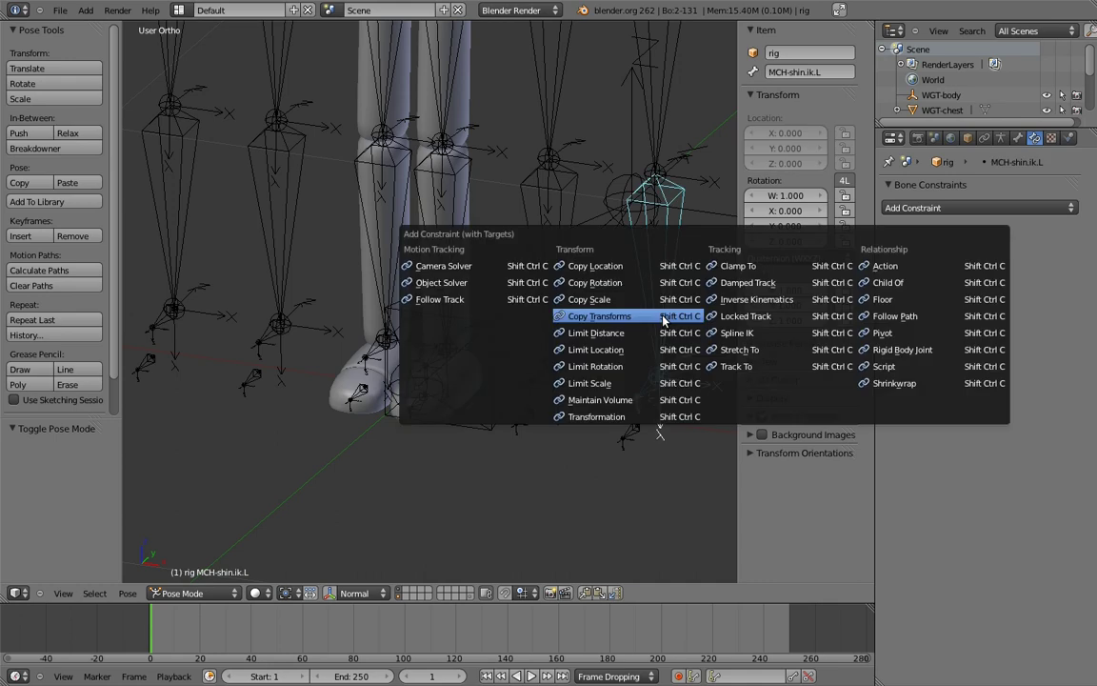
pyautogui.click(771, 303)
pyautogui.keyDown('shift'); pyautogui.moveTo(596, 259); pyautogui.dragTo(590, 276, button='middle'); pyautogui.keyUp('shift')
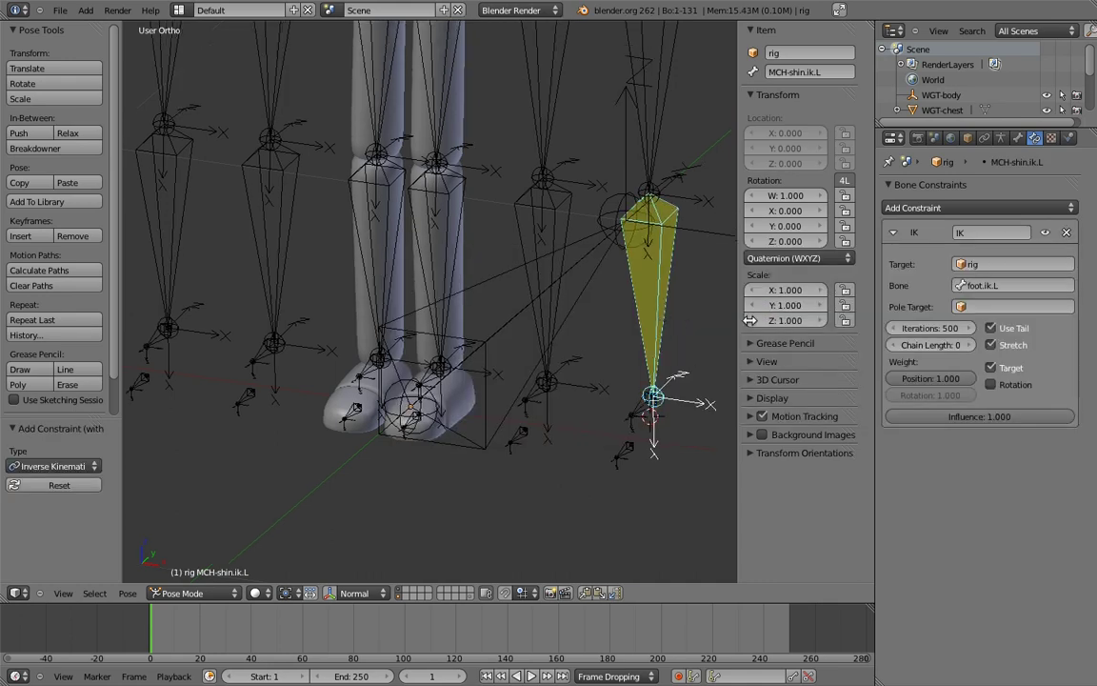
pyautogui.moveTo(572, 338); pyautogui.dragTo(447, 318, button='middle')
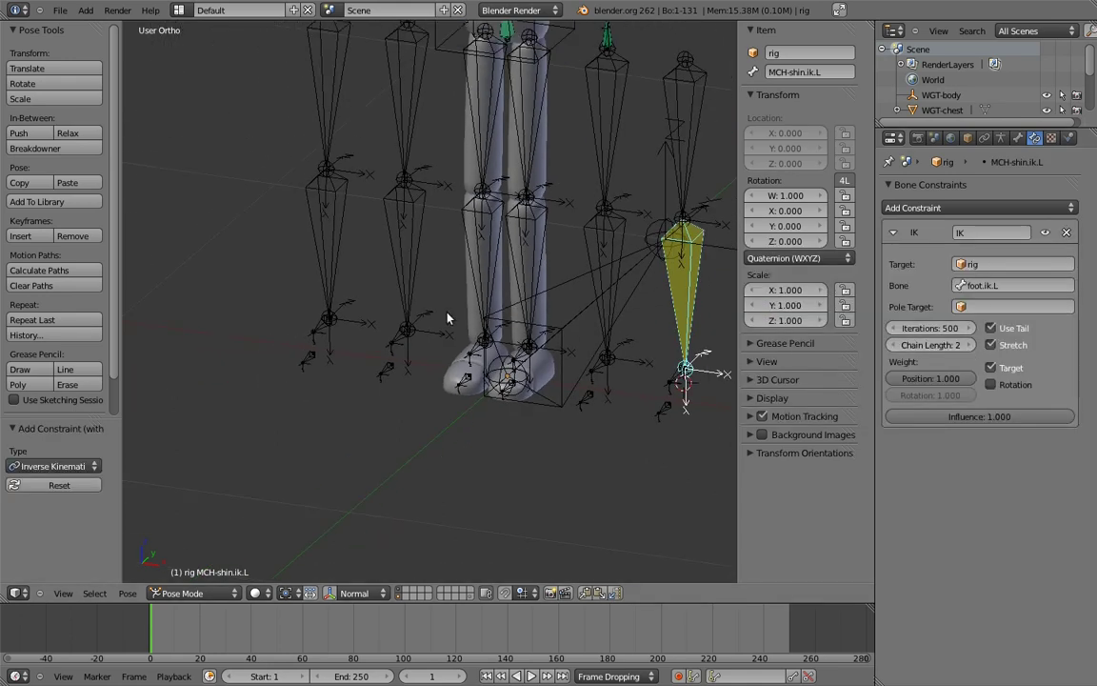
# - Add an Inverse Kinematics constraint to MCH-shin.ik.R targeting foot.ik.R, with a chain length of 2
pyautogui.rightClick(318, 329)
pyautogui.keyDown('shift'); pyautogui.rightClick(340, 275); pyautogui.keyUp('shift')
pyautogui.hotkey('shift', 'ctrl', 'c')
pyautogui.click(340, 274)
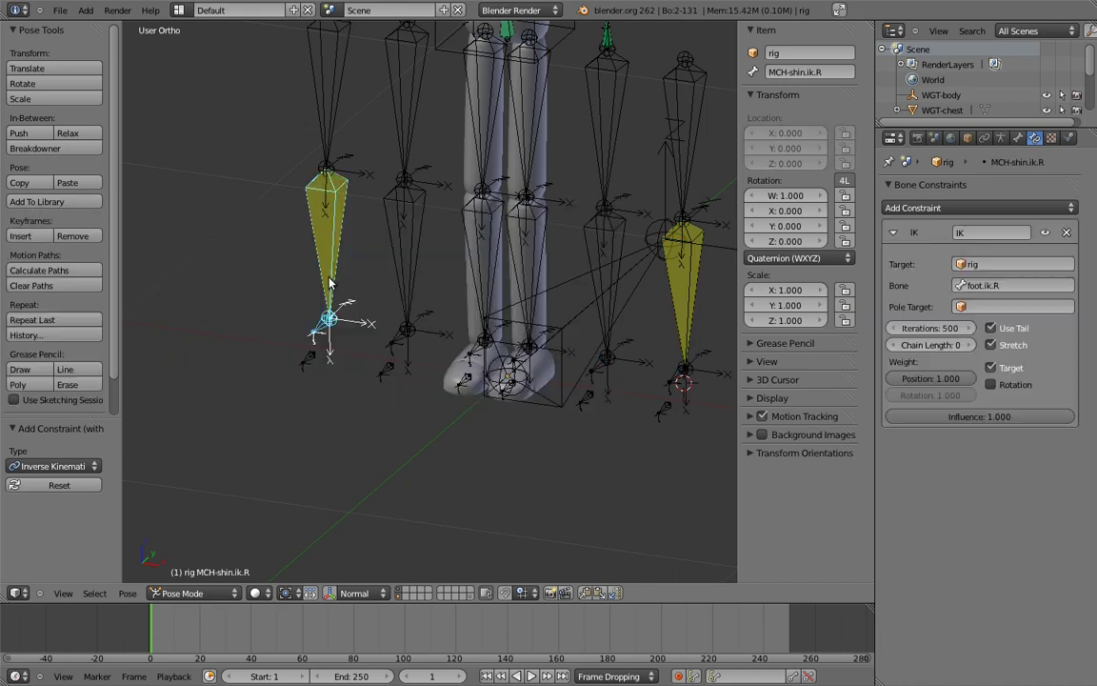
pyautogui.click(969, 345)
pyautogui.click(969, 345)
# - Open the Inverse Kinematics bone settings of MCH-shin.ik.L
pyautogui.rightClick(678, 319)
pyautogui.click(1017, 138)
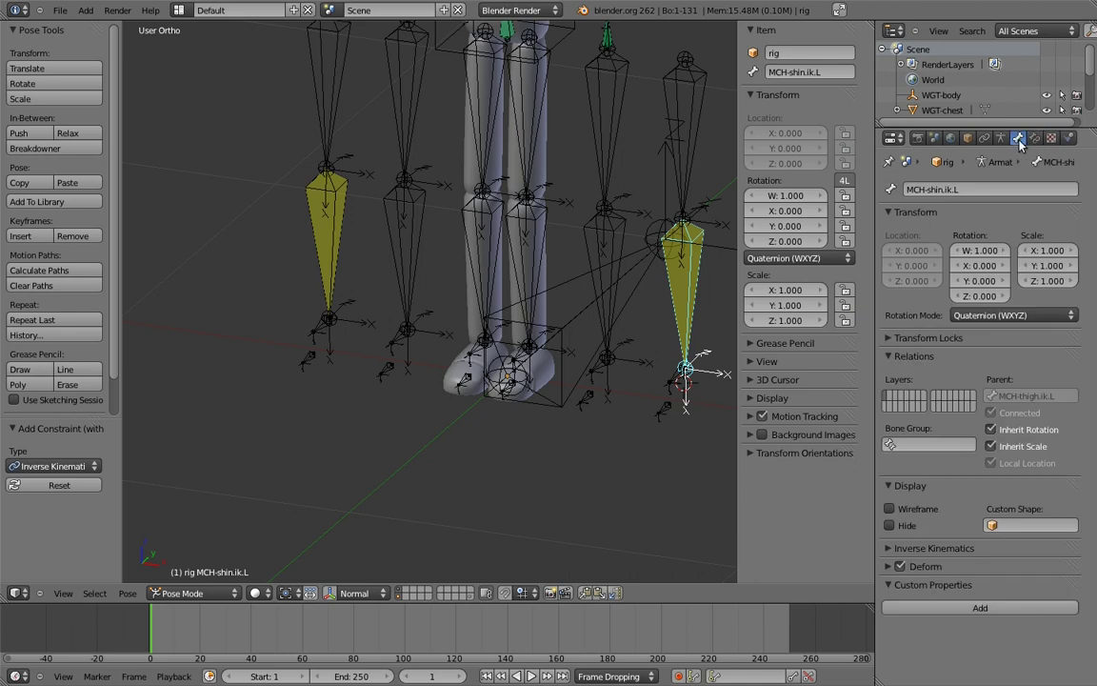
pyautogui.click(898, 548)
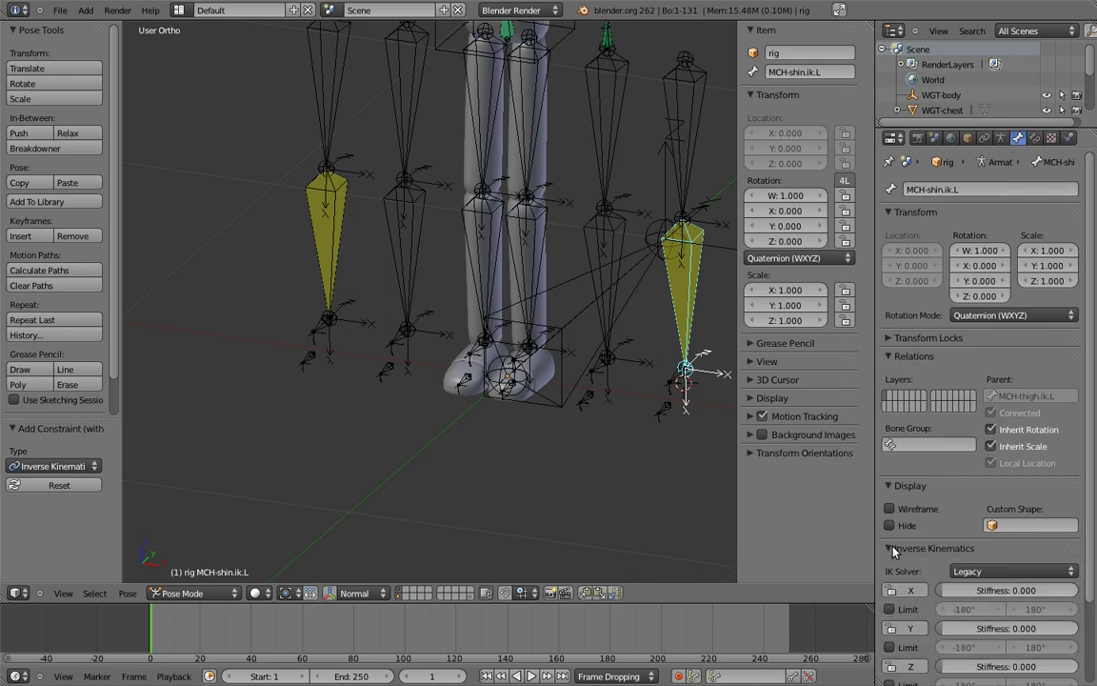
pyautogui.scroll(-3, 898, 550)
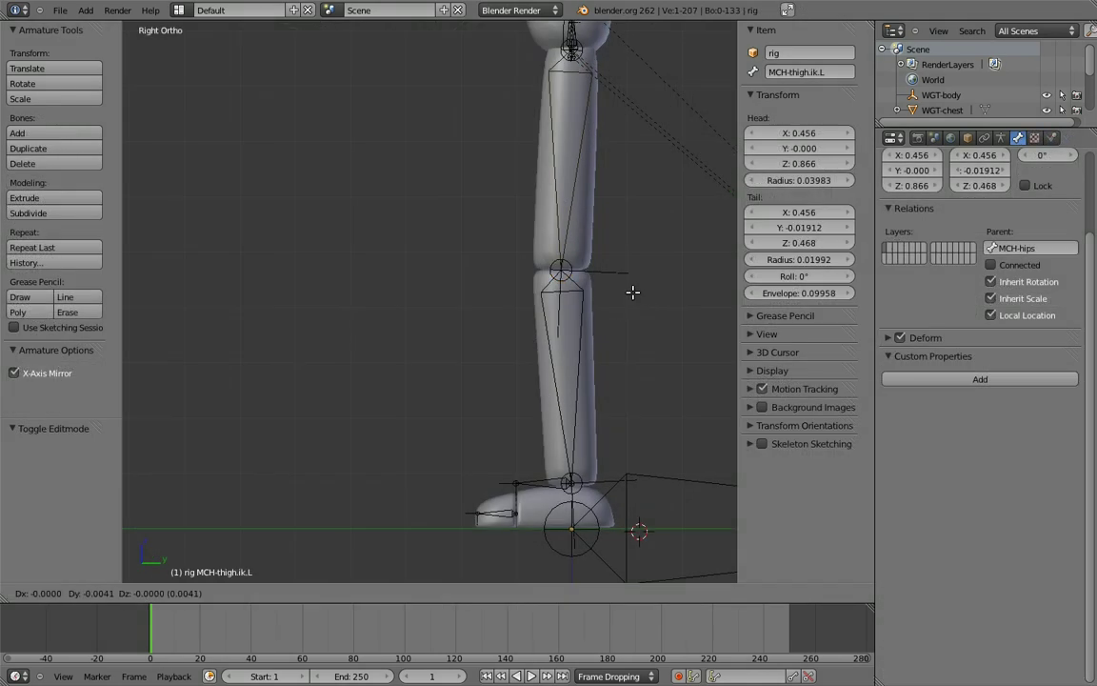
# - Extrude a bone from the knee end of MCH-thigh.ik.L by -0.09 along Y and name it knee_target.L
pyautogui.write('ey-0.09')
pyautogui.press('Return')
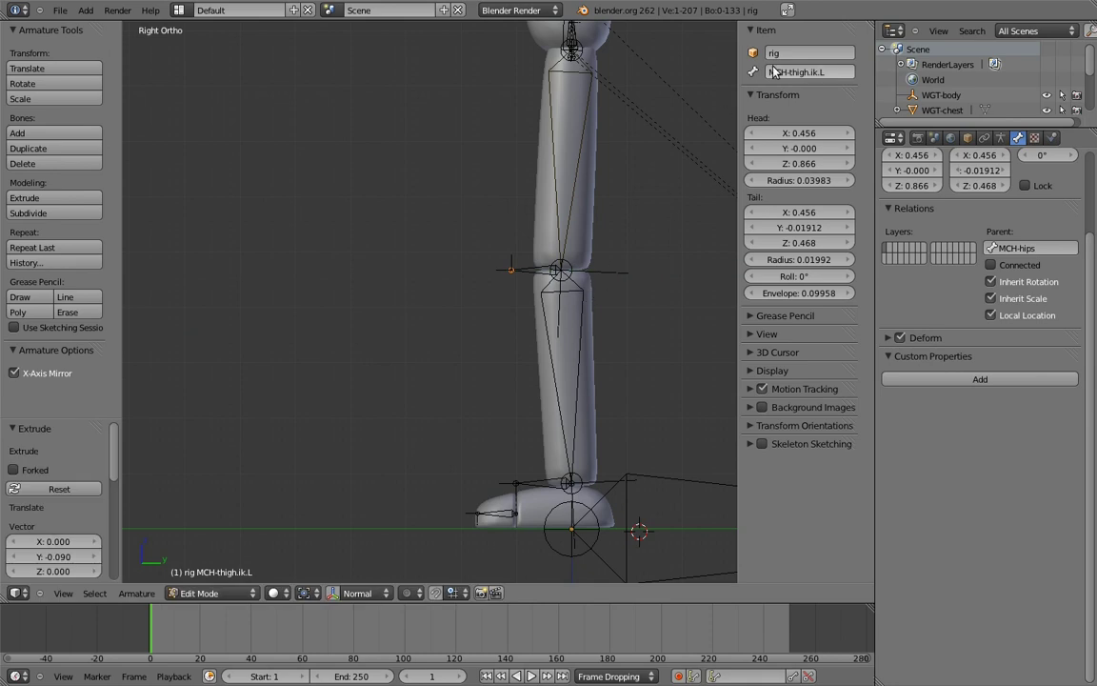
pyautogui.rightClick(530, 271)
pyautogui.moveTo(721, 66); pyautogui.dragTo(672, 160, button='middle')
pyautogui.click(789, 75)
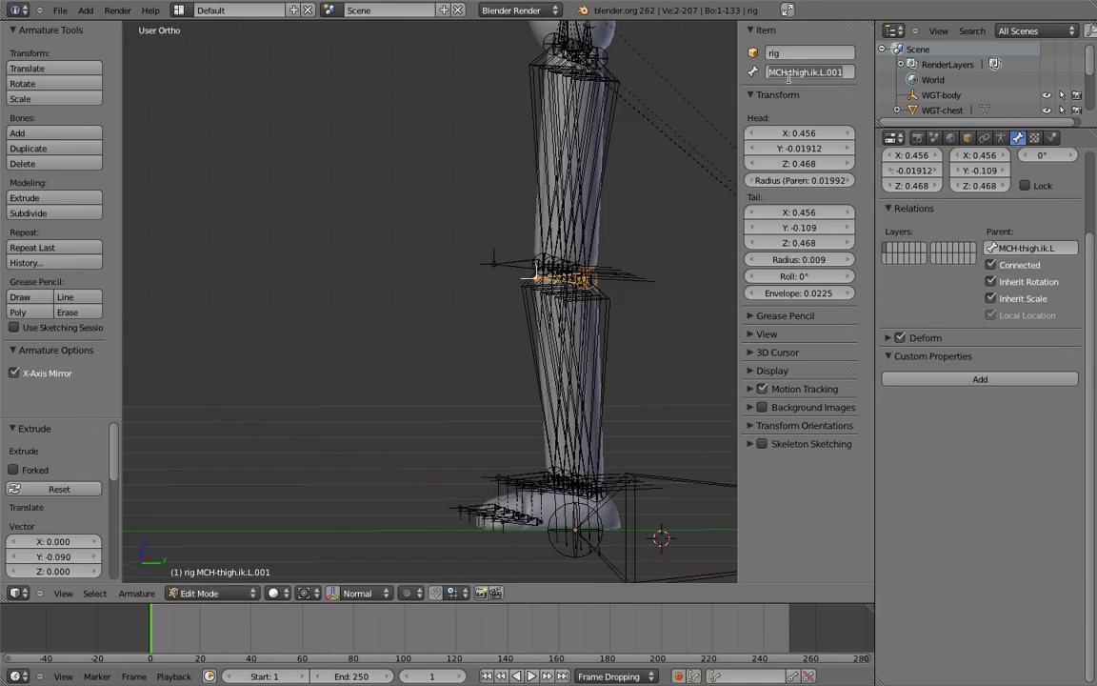
pyautogui.write('knee_target.L')
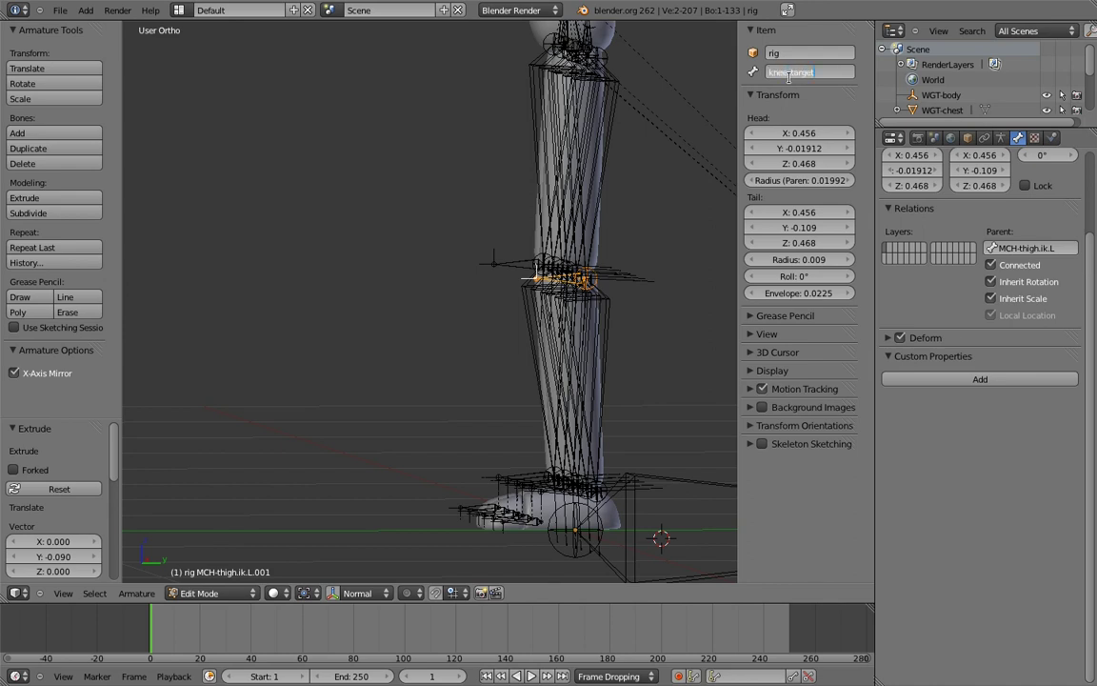
pyautogui.press('Return')
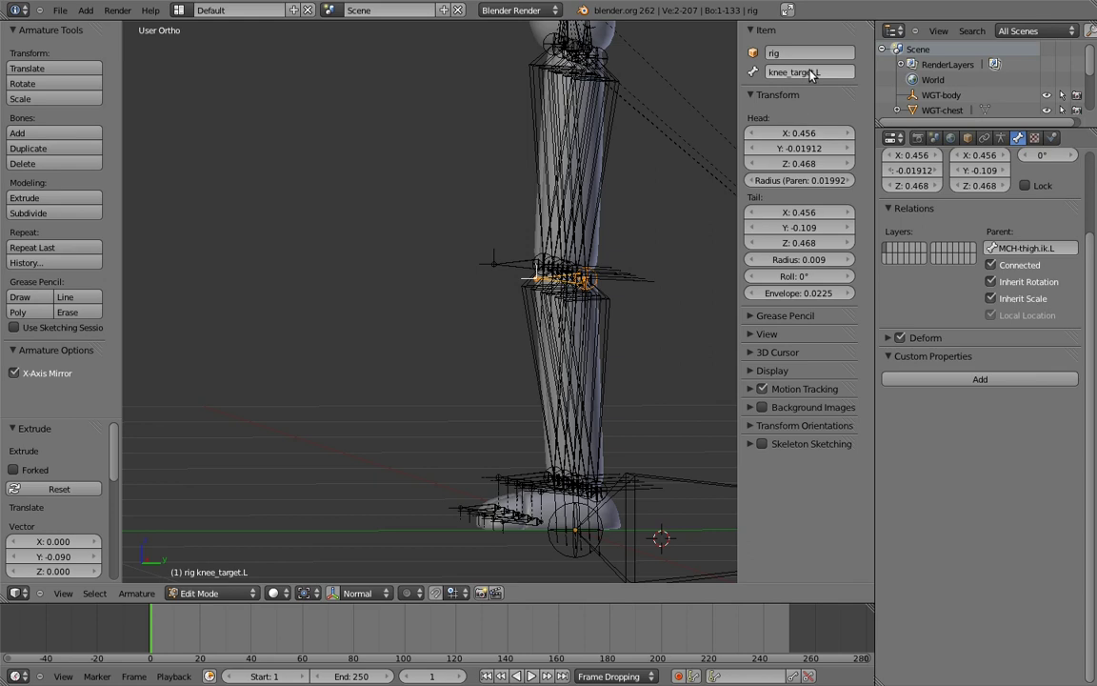
# - Rename the mirrored knee bone on the other leg knee_target.R
pyautogui.rightClick(516, 266)
pyautogui.click(806, 72)
pyautogui.write('knee_target.L')
pyautogui.press('Return')
pyautogui.moveTo(578, 235); pyautogui.dragTo(496, 329, button='middle')
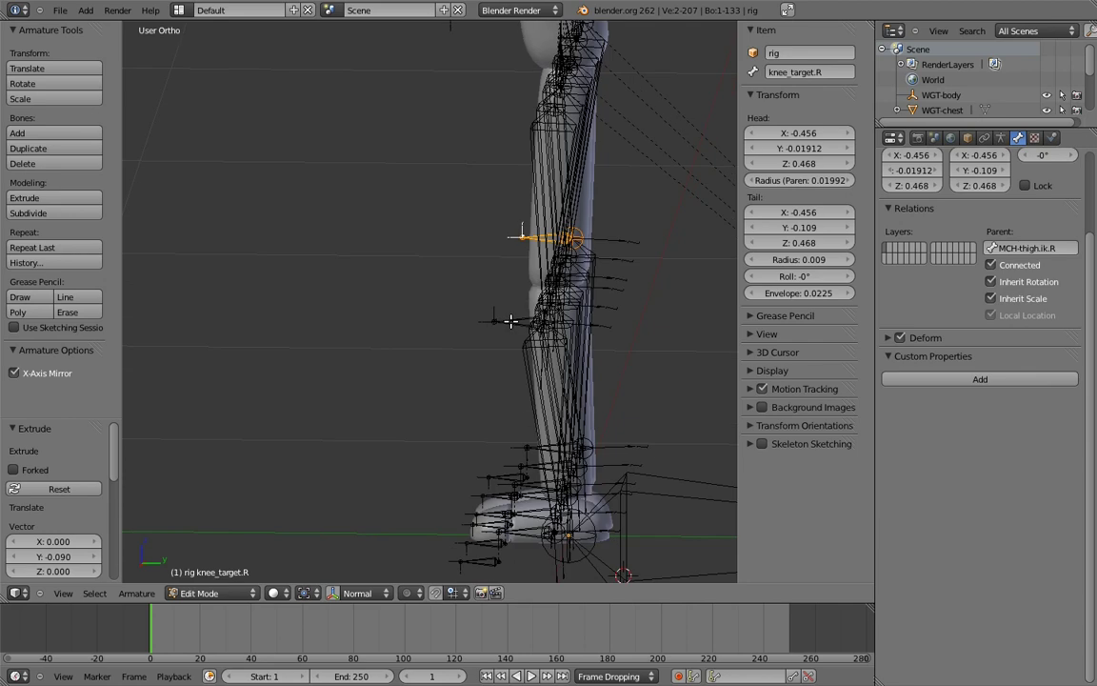
# - Clear the parent of knee_target.L and move the bone out in front of the knee along the Y axis
pyautogui.rightClick(510, 322)
pyautogui.hotkey('alt', 'p')
pyautogui.click(462, 301)
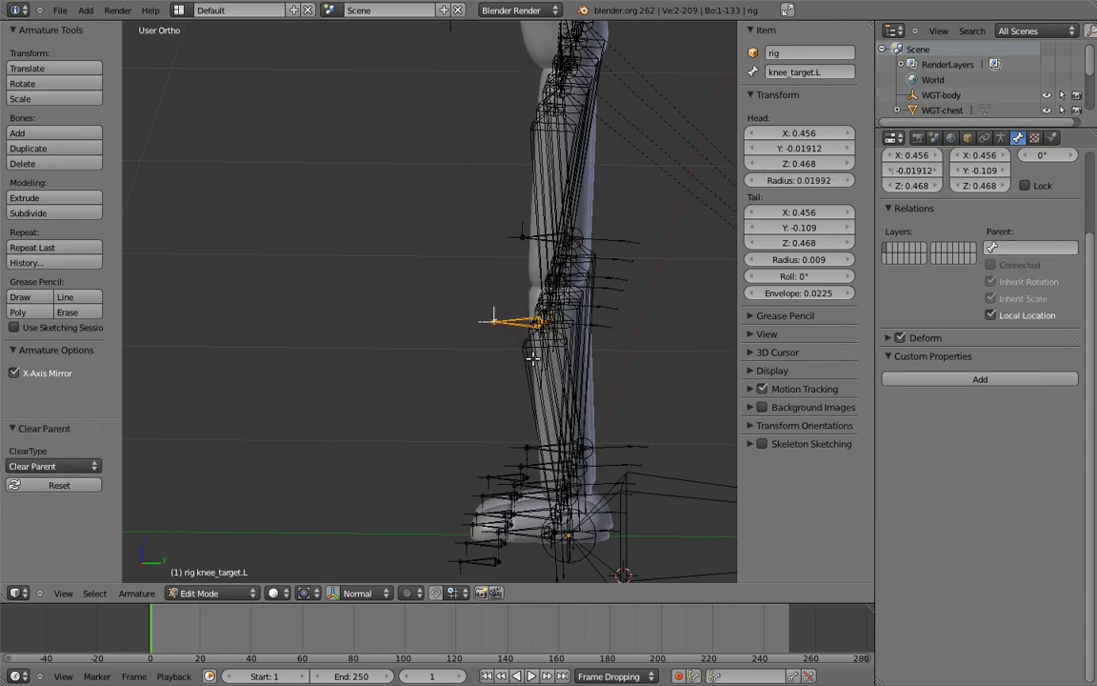
pyautogui.press('KP_3')
pyautogui.keyDown('shift'); pyautogui.moveTo(558, 329); pyautogui.dragTo(578, 316, button='middle'); pyautogui.keyUp('shift')
pyautogui.scroll(-1, 582, 307)
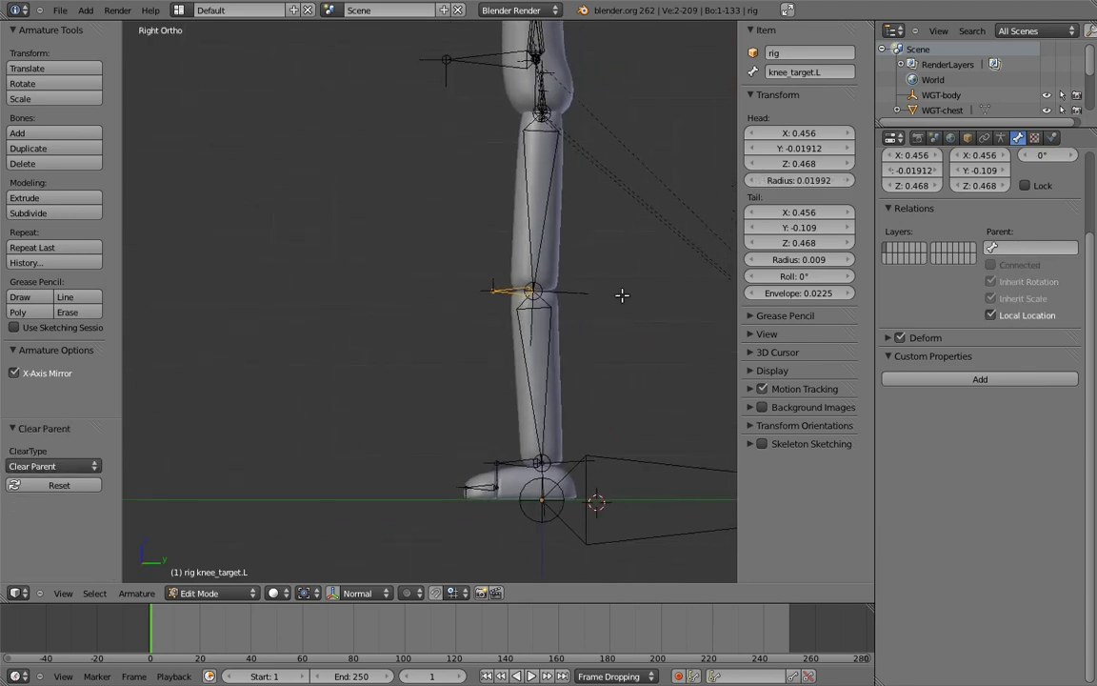
pyautogui.press('g')
pyautogui.press('y')
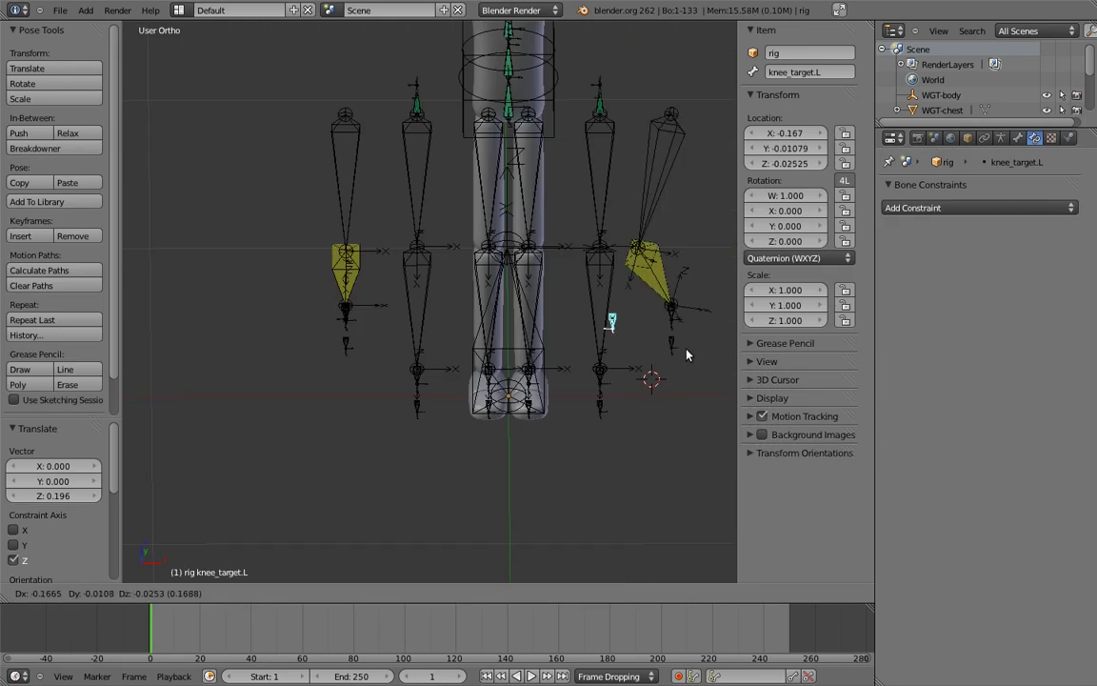
# - Test the IK legs by moving the left and right knee targets, cancelling each move
pyautogui.rightClick(688, 355)
pyautogui.rightClick(348, 330)
pyautogui.moveTo(436, 335); pyautogui.dragTo(426, 330, button='middle')
pyautogui.press('g')
pyautogui.press('Escape')
pyautogui.rightClick(343, 305)
pyautogui.press('g')
pyautogui.rightClick(396, 312)
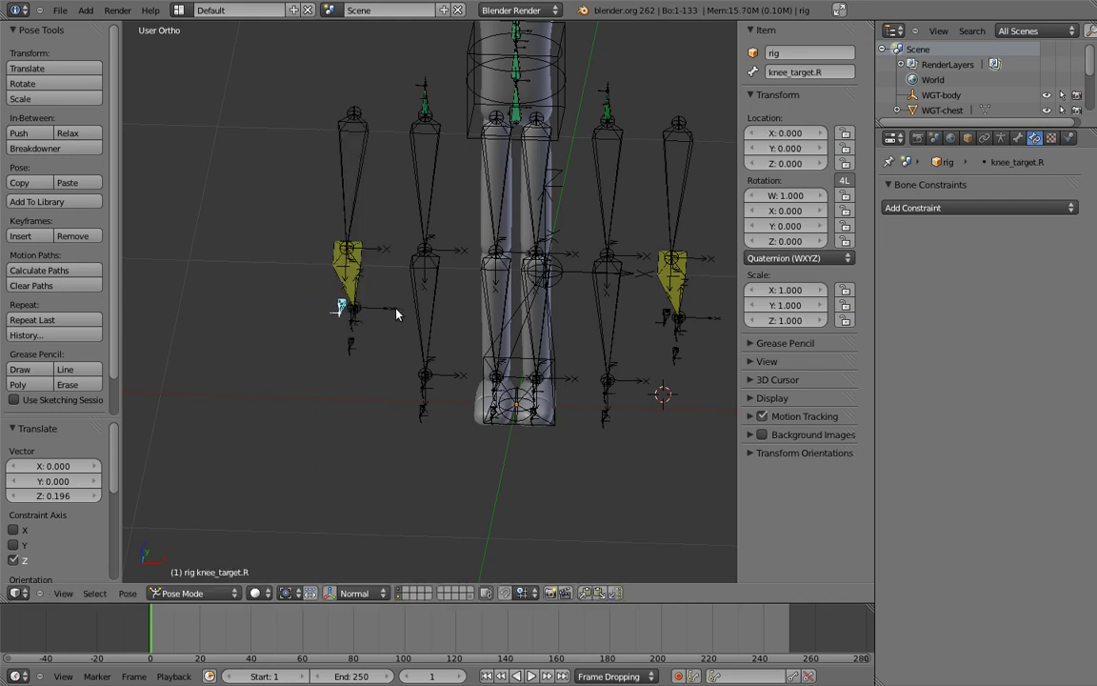
# - Clear the pose transforms of all the rig's bones
pyautogui.scroll(-2, 397, 312)
pyautogui.press('a')
pyautogui.press('a')
pyautogui.hotkey('alt', 'g')
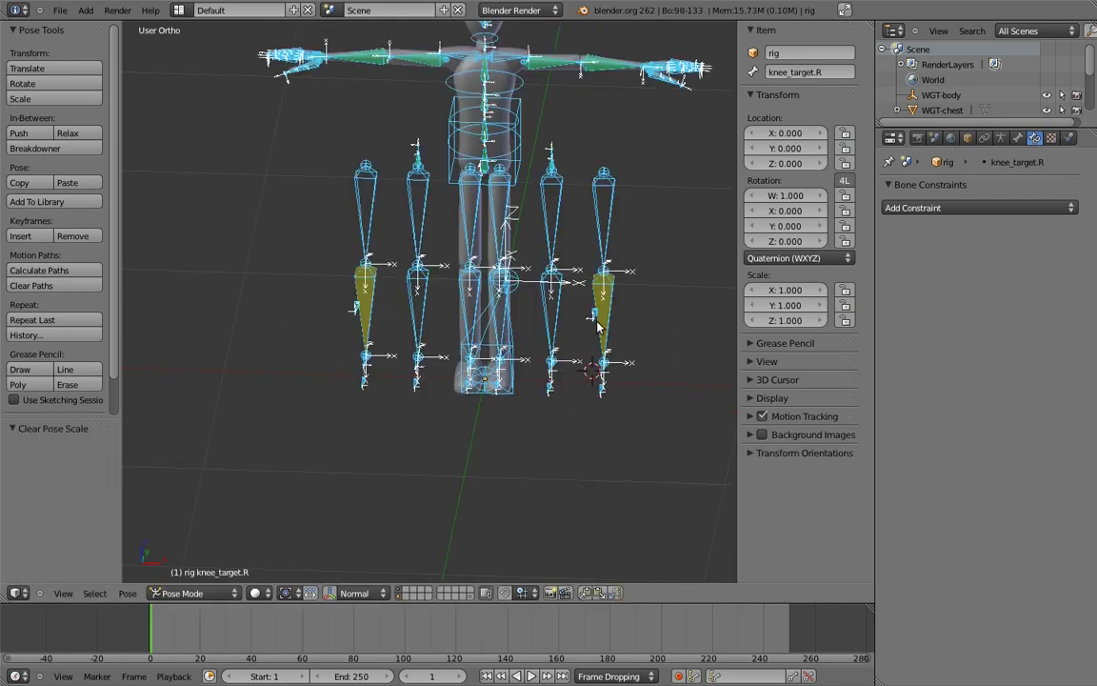
pyautogui.press('a')
# - Add Copy Rotation constraints so thigh.L follows thigh.fk.L and shin.L follows shin.fk.L
pyautogui.moveTo(648, 324); pyautogui.dragTo(529, 294, button='middle')
pyautogui.rightClick(519, 308)
pyautogui.keyDown('shift'); pyautogui.rightClick(482, 310); pyautogui.keyUp('shift')
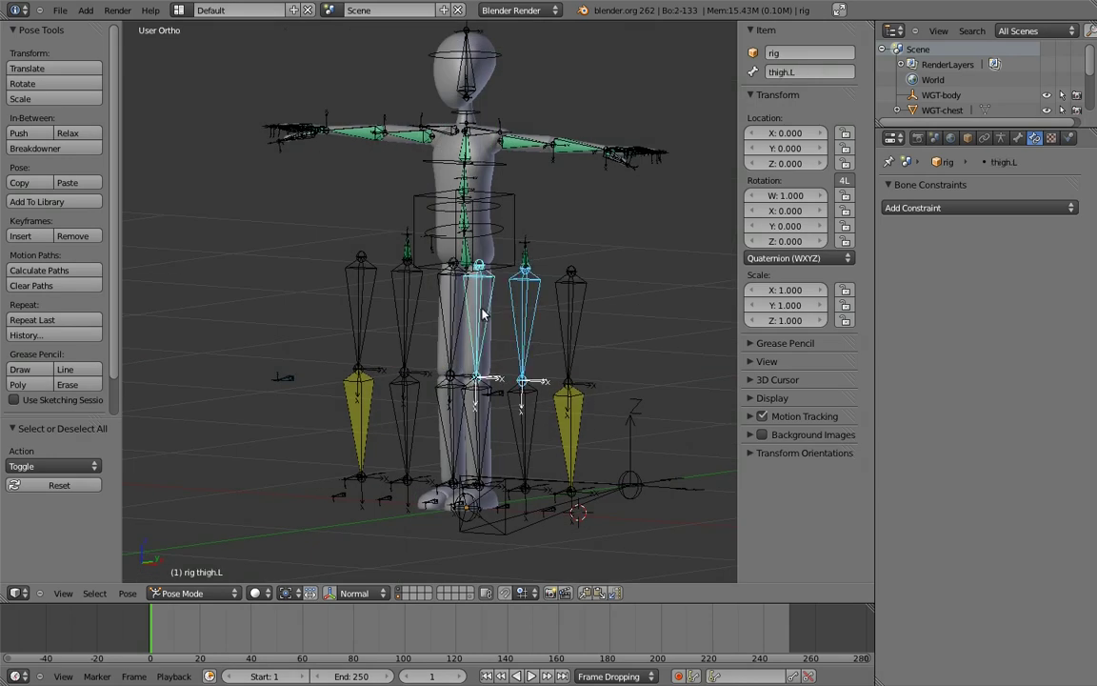
pyautogui.hotkey('shift', 'ctrl', 'c')
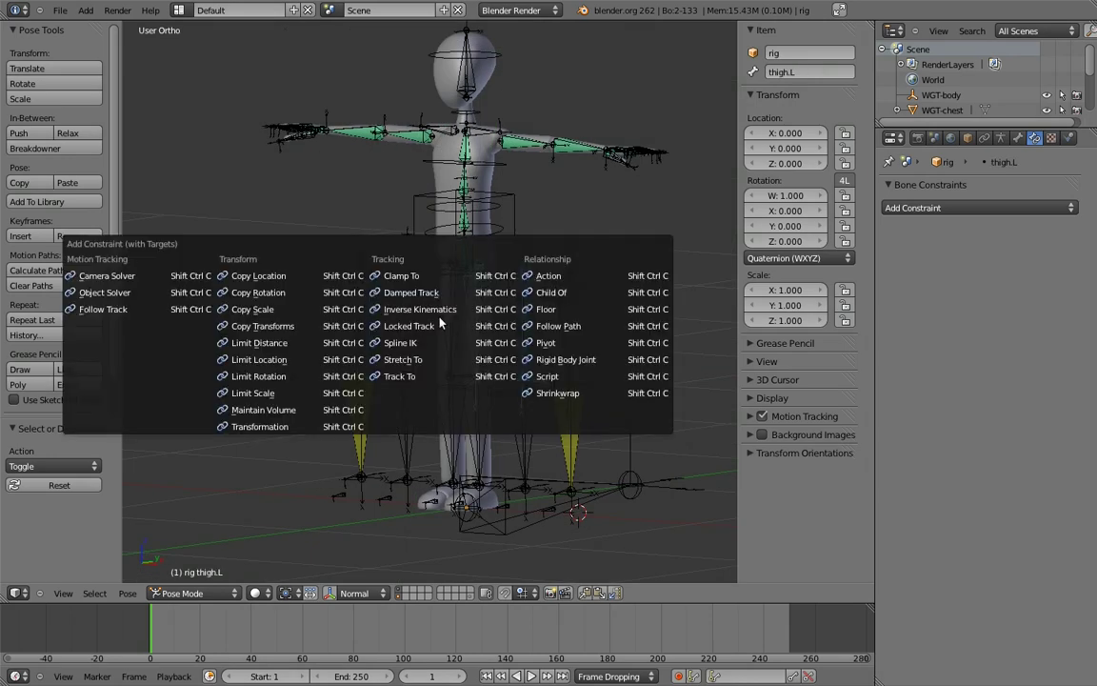
pyautogui.click(299, 292)
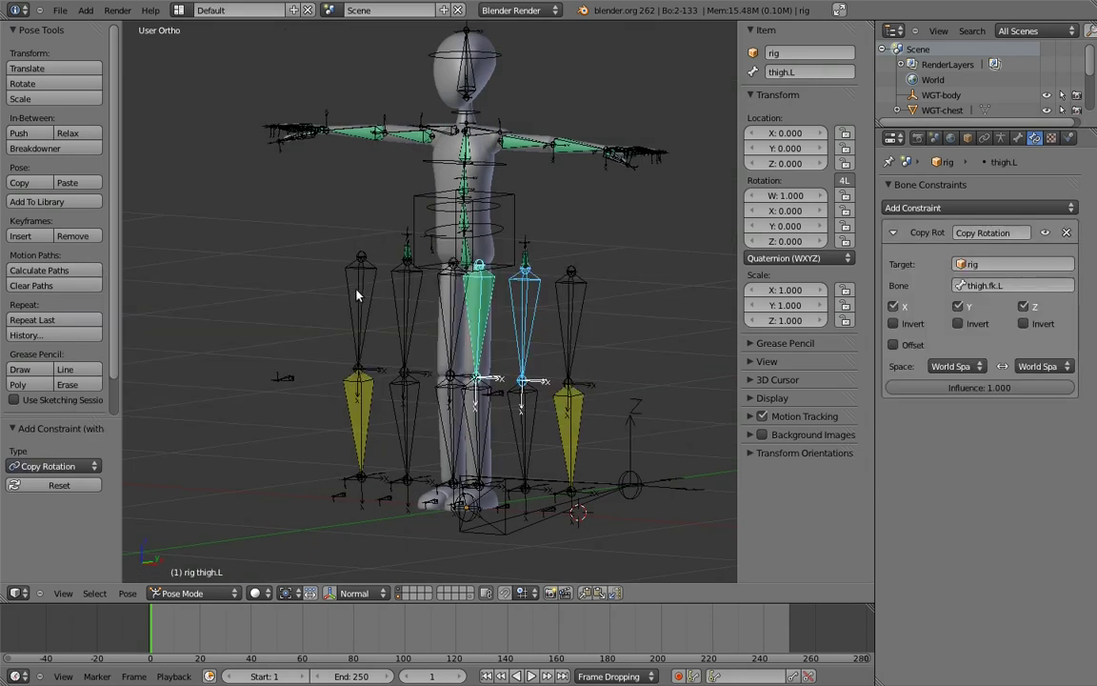
pyautogui.rightClick(530, 421)
pyautogui.keyDown('shift'); pyautogui.rightClick(483, 412); pyautogui.keyUp('shift')
pyautogui.hotkey('shift', 'ctrl', 'c')
pyautogui.click(482, 411)
# - Add Copy Rotation constraints so foot.L follows foot.fk.L and toe.L follows toe.fk.L
pyautogui.scroll(2, 544, 350)
pyautogui.keyDown('shift'); pyautogui.moveTo(493, 497); pyautogui.dragTo(419, 373, button='middle'); pyautogui.keyUp('shift')
pyautogui.scroll(2, 544, 349)
pyautogui.rightClick(547, 381)
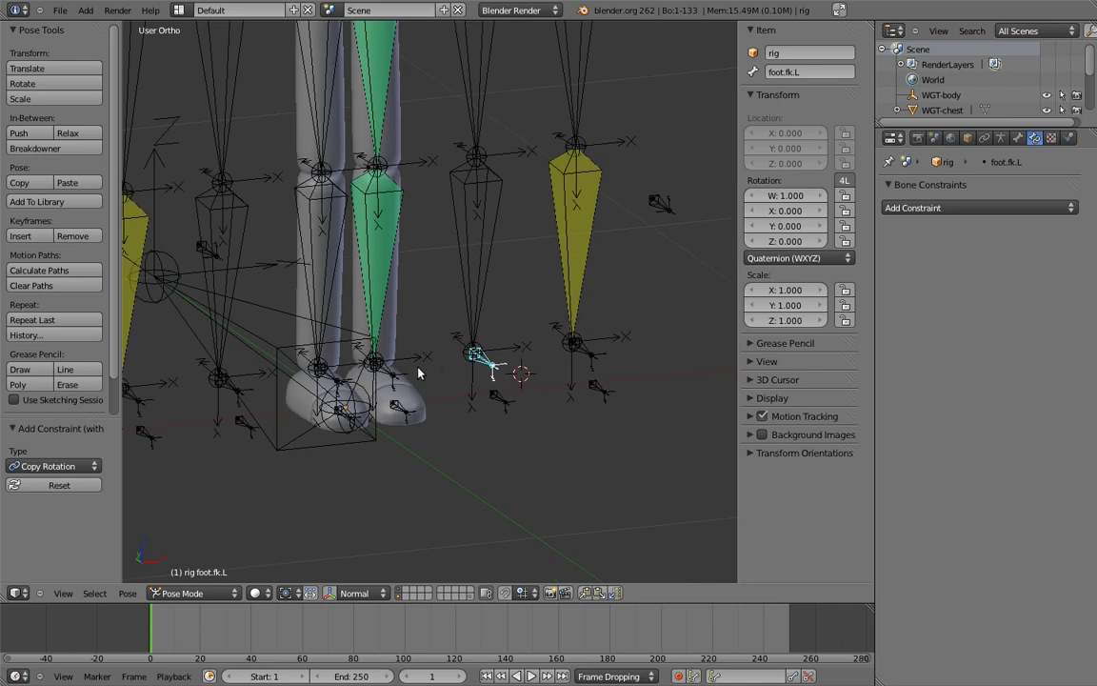
pyautogui.hotkey('shift', 'ctrl', 'c')
pyautogui.click(371, 383)
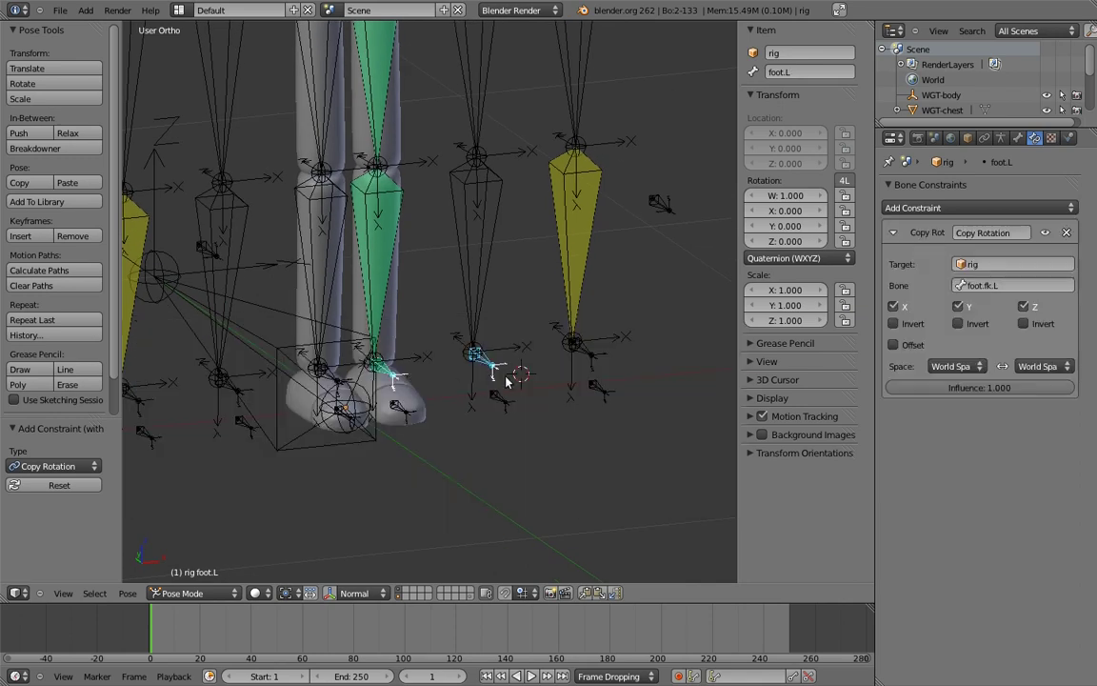
pyautogui.rightClick(499, 396)
pyautogui.keyDown('shift'); pyautogui.rightClick(415, 411); pyautogui.keyUp('shift')
pyautogui.hotkey('shift', 'ctrl', 'c')
pyautogui.click(414, 412)
# - Give the right leg's deform bones Copy Rotation constraints targeting their FK counterparts
pyautogui.moveTo(415, 411); pyautogui.dragTo(320, 224, button='middle')
pyautogui.rightClick(321, 220)
pyautogui.keyDown('shift'); pyautogui.rightClick(398, 173); pyautogui.keyUp('shift')
pyautogui.hotkey('ctrl', 'shift', 'c')
pyautogui.click(398, 176)
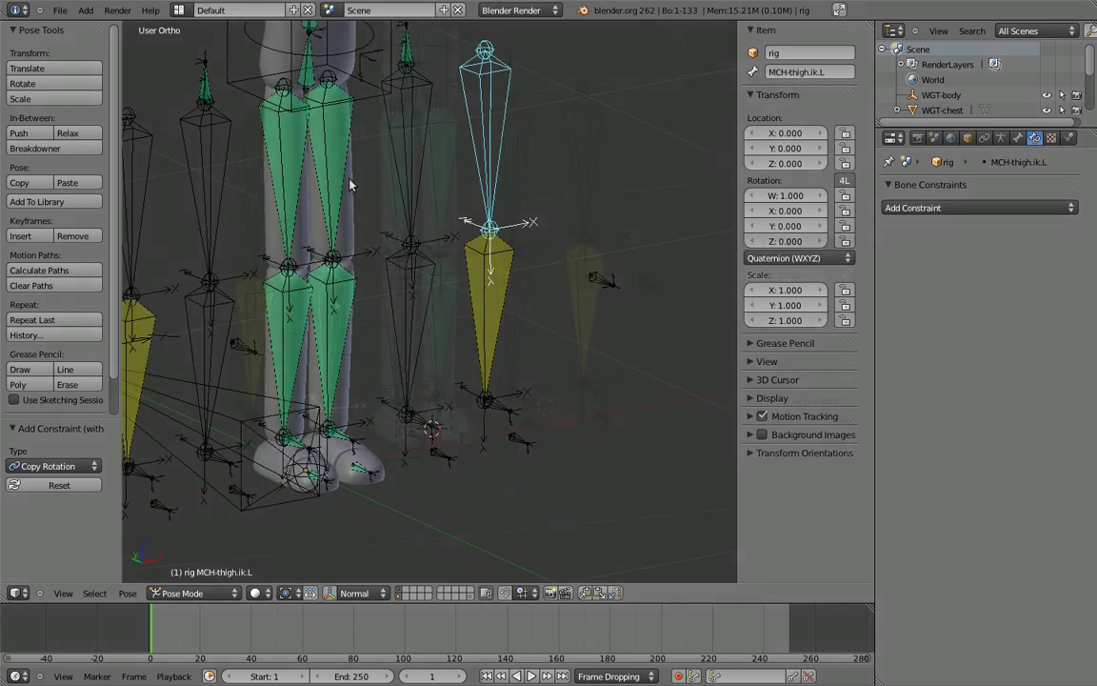
# - Add a second Copy Rotation constraint to thigh.L, shin.L and foot.L, targeting MCH-thigh.ik.L, MCH-shin.ik.L and foot.ik.L respectively
pyautogui.keyDown('shift'); pyautogui.rightClick(309, 163); pyautogui.keyUp('shift')
pyautogui.hotkey('shift', 'ctrl', 'c')
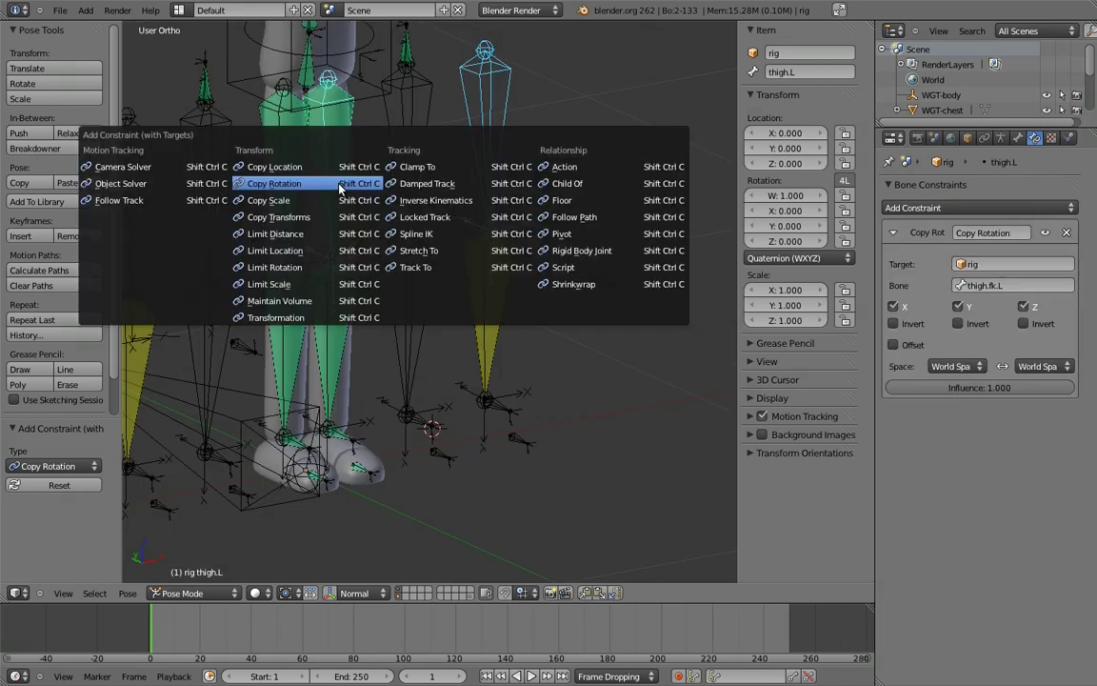
pyautogui.click(309, 176)
pyautogui.rightClick(484, 405)
pyautogui.keyDown('shift'); pyautogui.rightClick(338, 372); pyautogui.keyUp('shift')
pyautogui.hotkey('shift', 'ctrl', 'c')
pyautogui.click(405, 340)
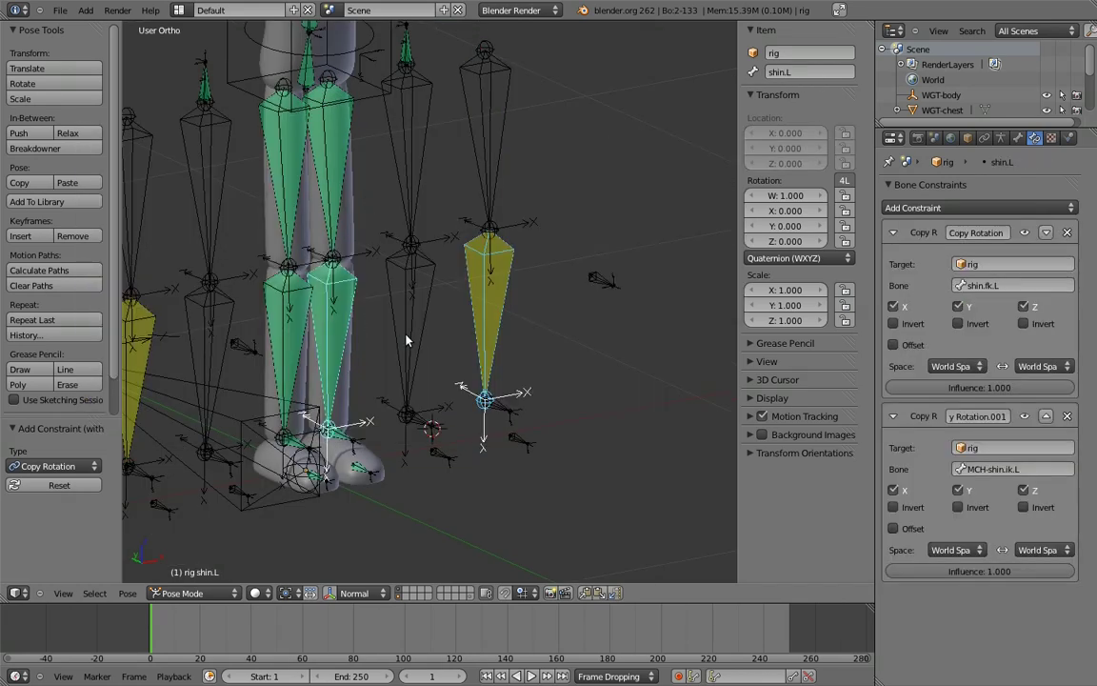
pyautogui.rightClick(503, 408)
pyautogui.keyDown('shift'); pyautogui.rightClick(349, 433); pyautogui.keyUp('shift')
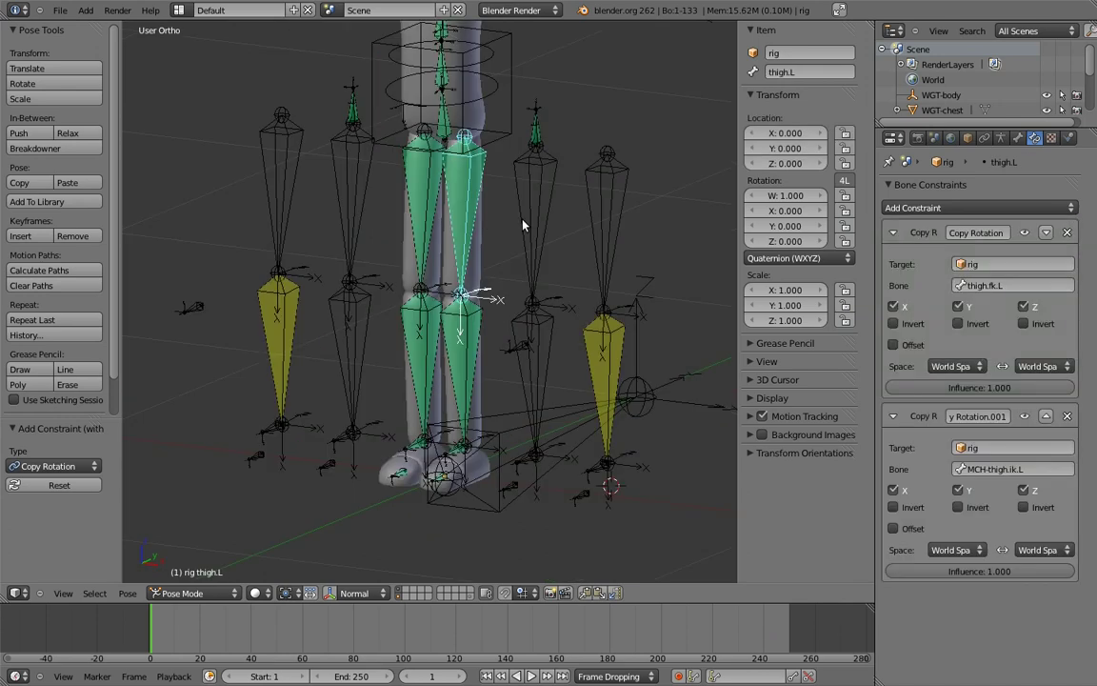
# - Rename thigh.L's Copy Rotation constraint that targets thigh.fk.L to FK
pyautogui.click(962, 235)
pyautogui.write('f')
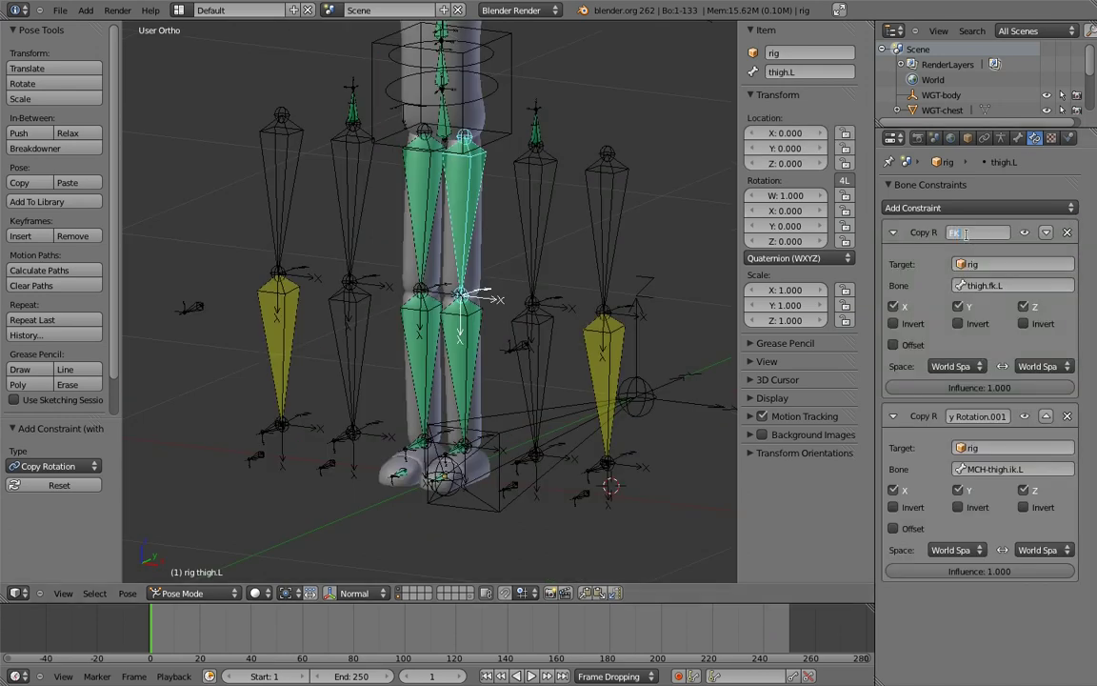
pyautogui.press('Return')
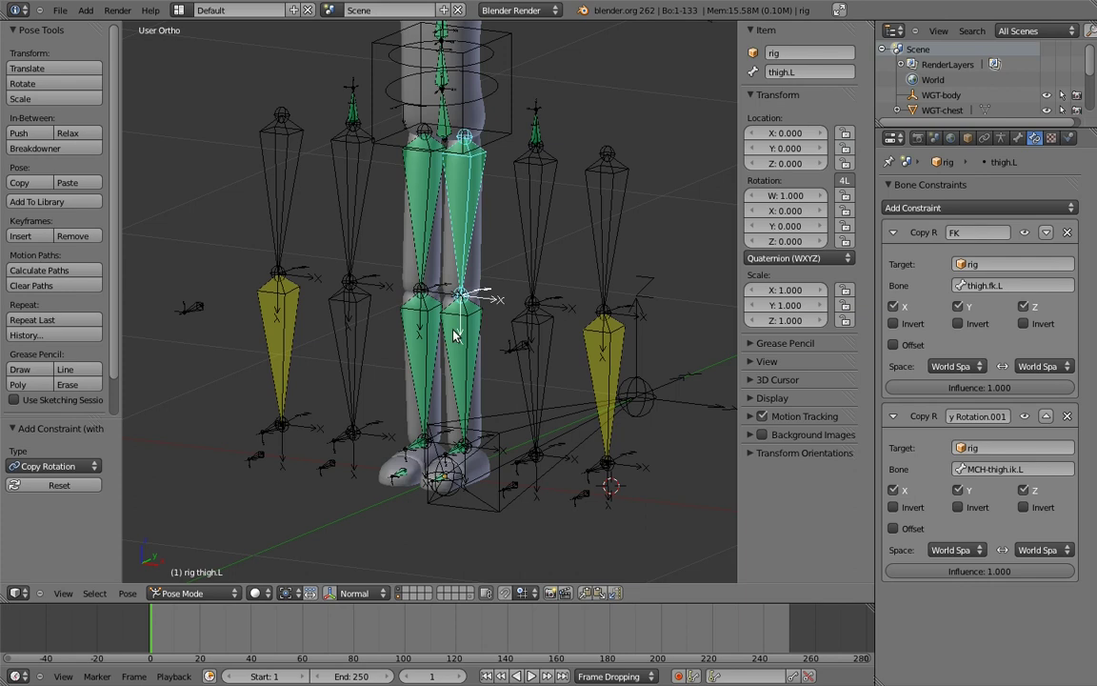
# - Rename foot.L's Copy Rotation constraint that targets foot.fk.L to FK
pyautogui.rightClick(471, 457)
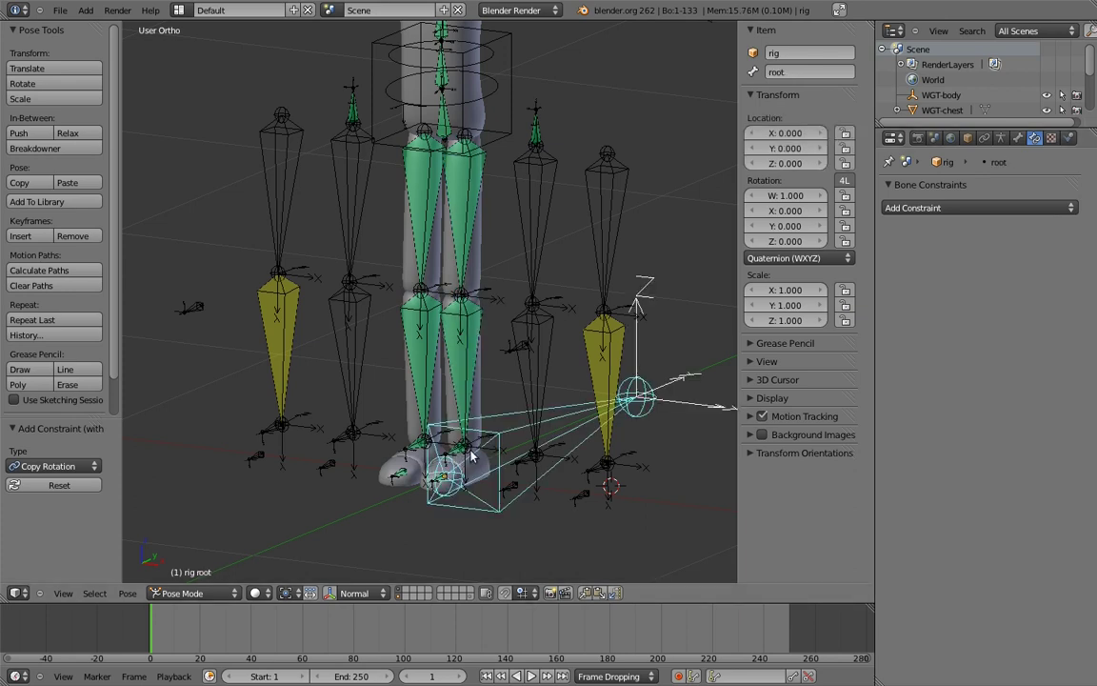
pyautogui.keyDown('ctrl'); pyautogui.moveTo(470, 457); pyautogui.dragTo(404, 452, button='middle'); pyautogui.keyUp('ctrl')
pyautogui.keyDown('shift'); pyautogui.moveTo(405, 453); pyautogui.dragTo(543, 423, button='middle'); pyautogui.keyUp('shift')
pyautogui.rightClick(579, 417)
pyautogui.click(975, 235)
pyautogui.write('FK')
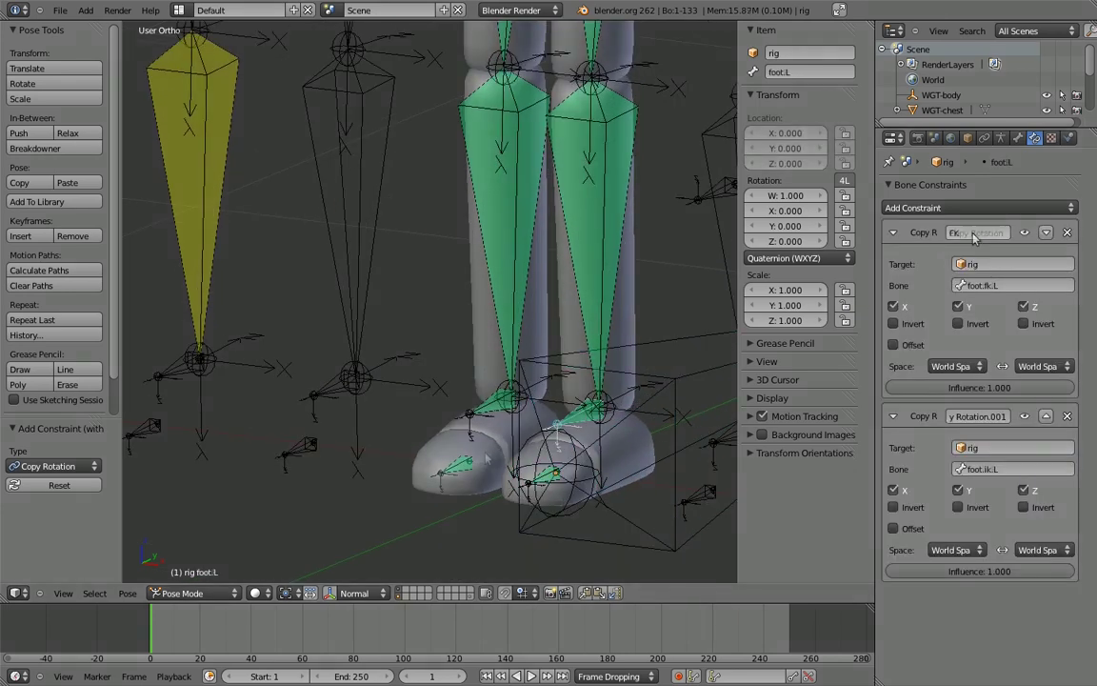
# - Rename the two Copy Rotation constraints on toe.R, and likewise those on foot.R, to FK and IK
pyautogui.rightClick(485, 459)
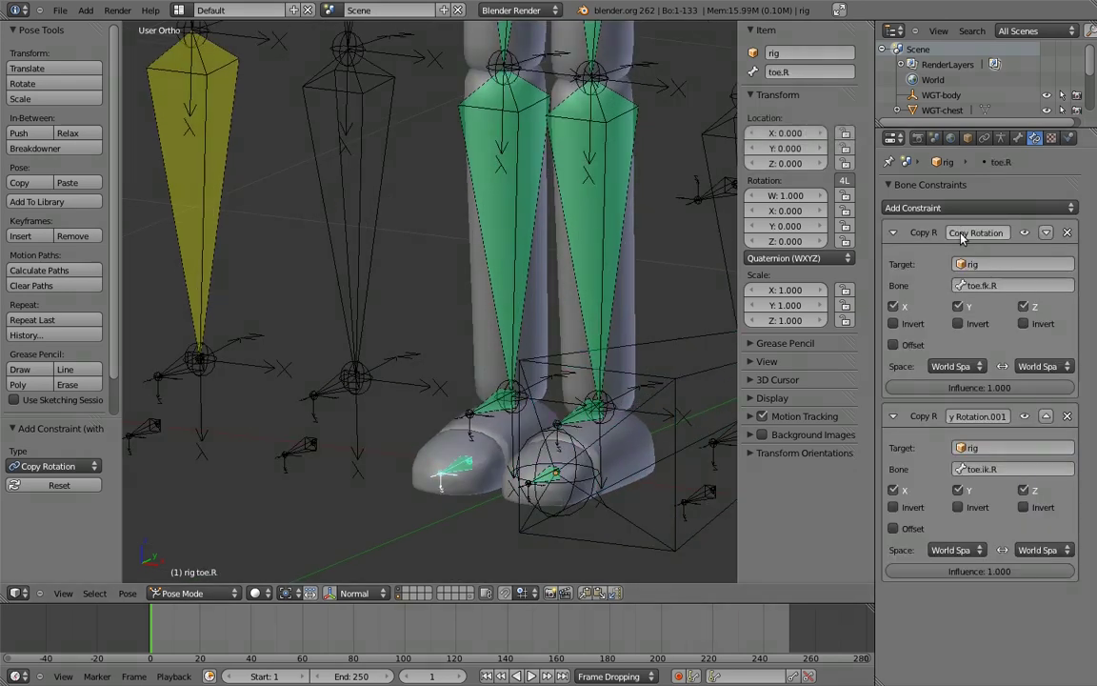
pyautogui.click(963, 237)
pyautogui.write('FK')
pyautogui.press('Return')
pyautogui.click(977, 416)
pyautogui.write('IK')
pyautogui.press('Return')
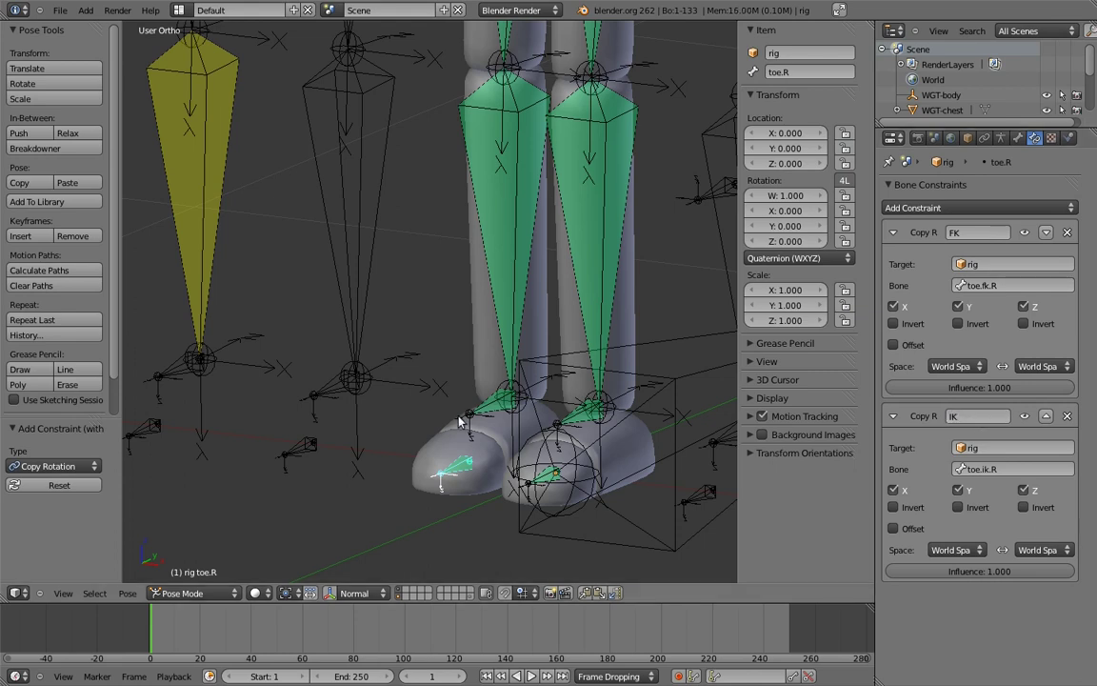
pyautogui.rightClick(466, 416)
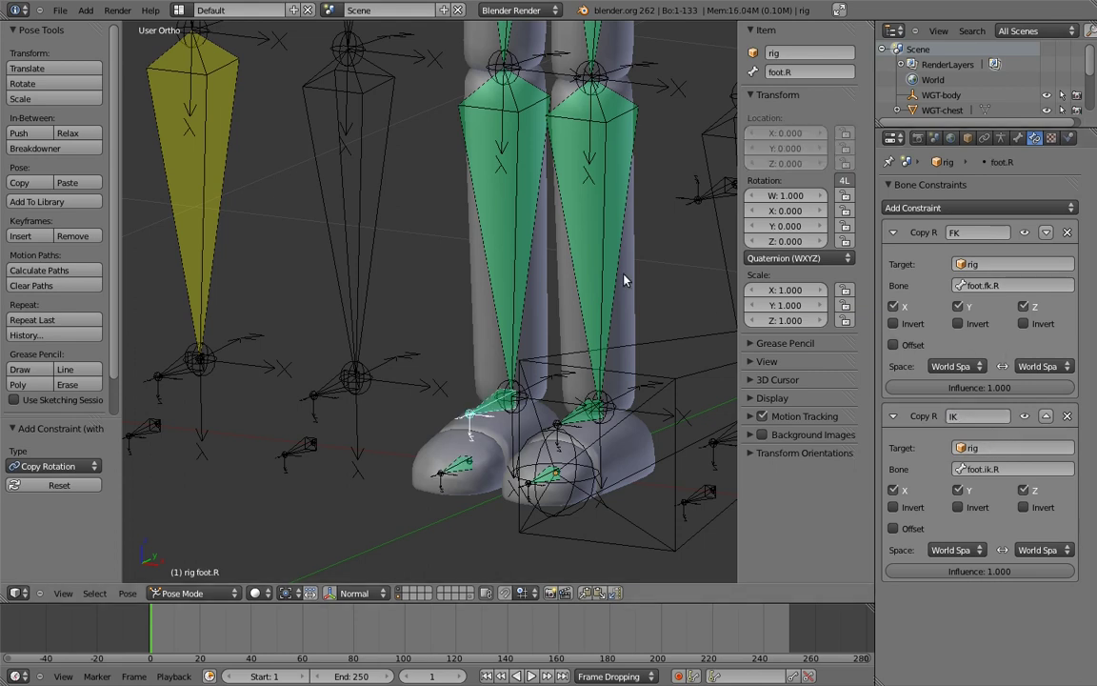
# - Check the constraints on shin.R and thigh.R, and try moving the body control to test how the legs follow
pyautogui.rightClick(512, 252)
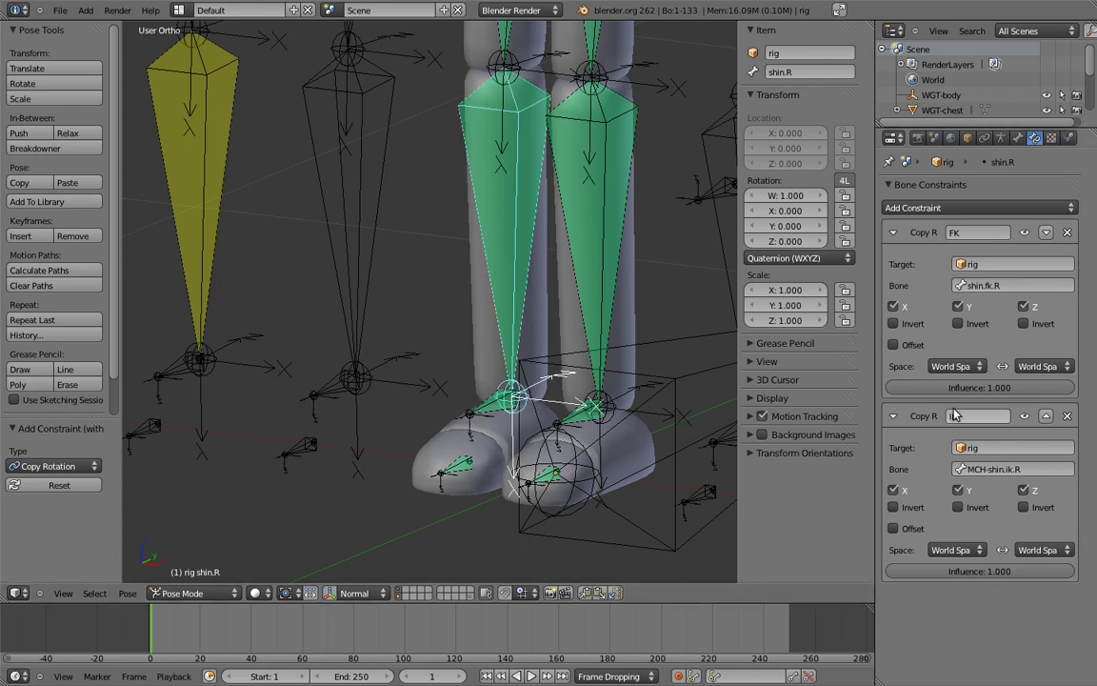
pyautogui.rightClick(459, 44)
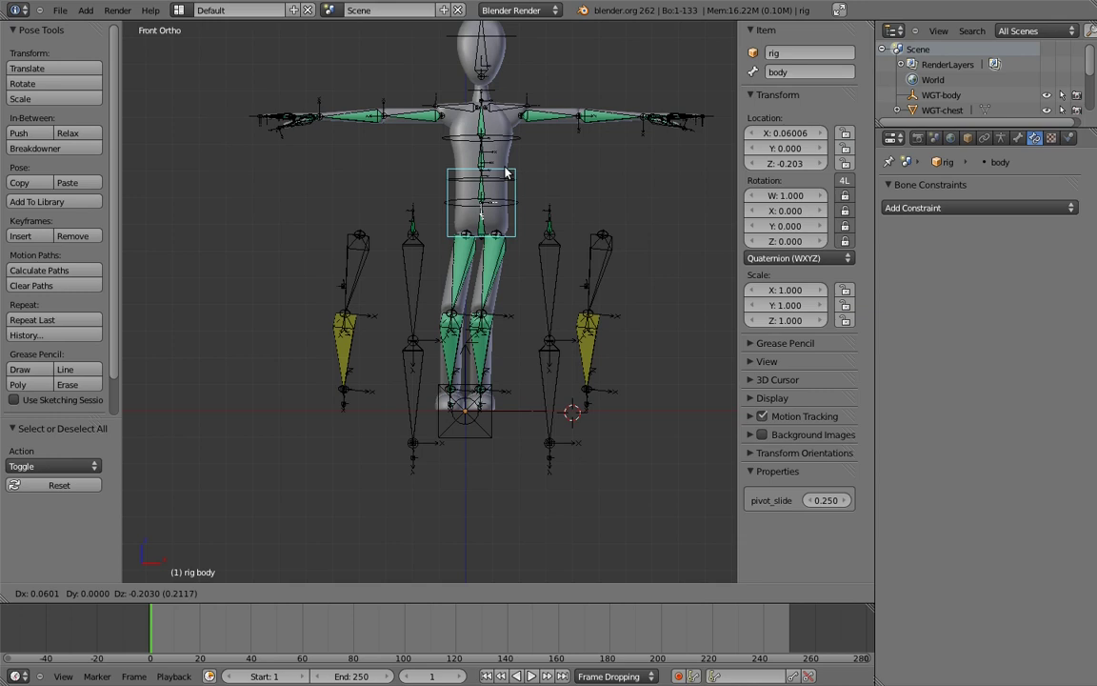
pyautogui.press('Escape')
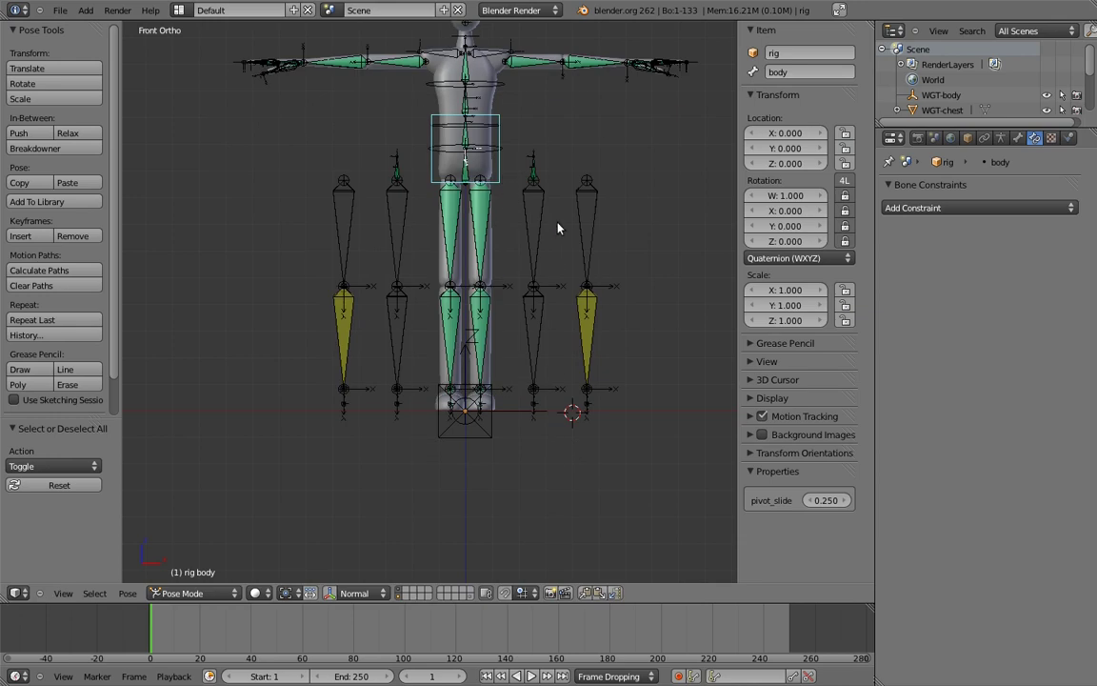
pyautogui.keyDown('shift'); pyautogui.moveTo(550, 206); pyautogui.dragTo(550, 232, button='middle'); pyautogui.keyUp('shift')
pyautogui.press('a')
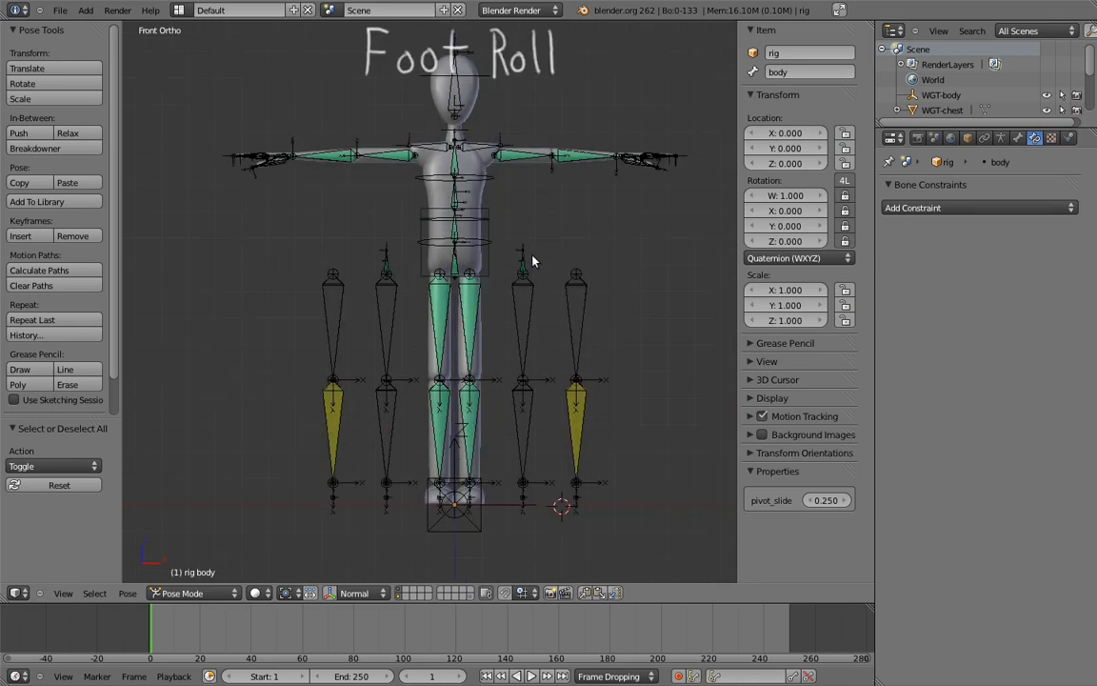
# - Move the inner offset leg chains on both sides, including the MCH-leg_socket bones, to bone layer 4
pyautogui.scroll(2, 558, 243)
pyautogui.rightClick(564, 218)
pyautogui.press('b')
pyautogui.moveTo(550, 180); pyautogui.dragTo(583, 532)
pyautogui.press('b')
pyautogui.moveTo(372, 167); pyautogui.dragTo(413, 544)
pyautogui.press('m')
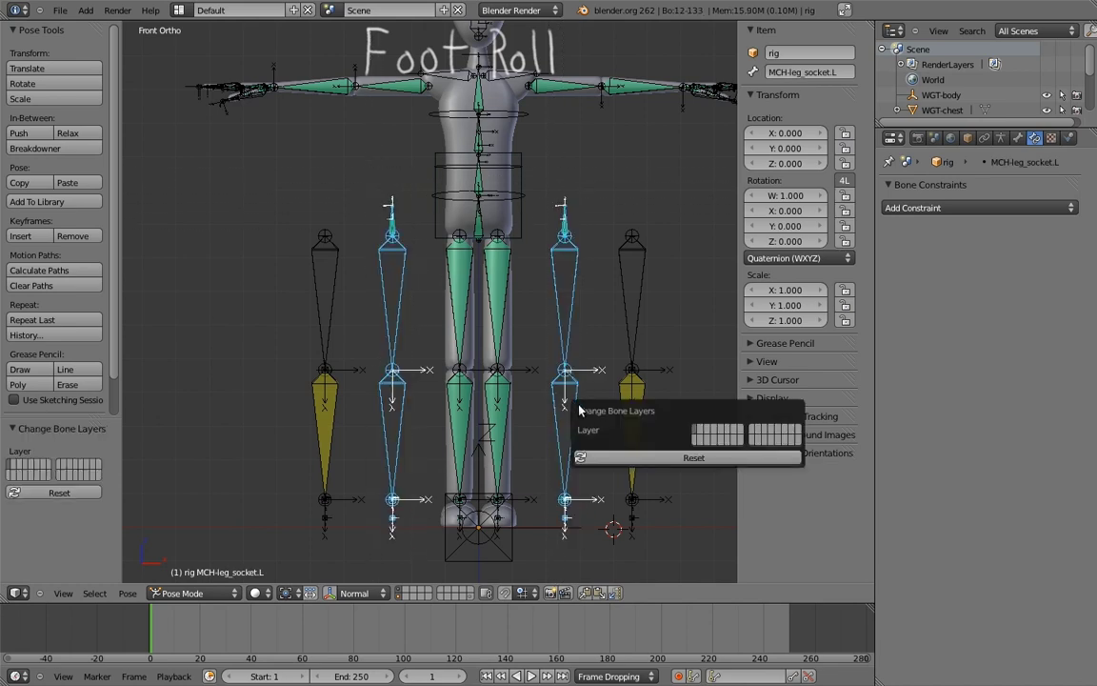
pyautogui.click(715, 435)
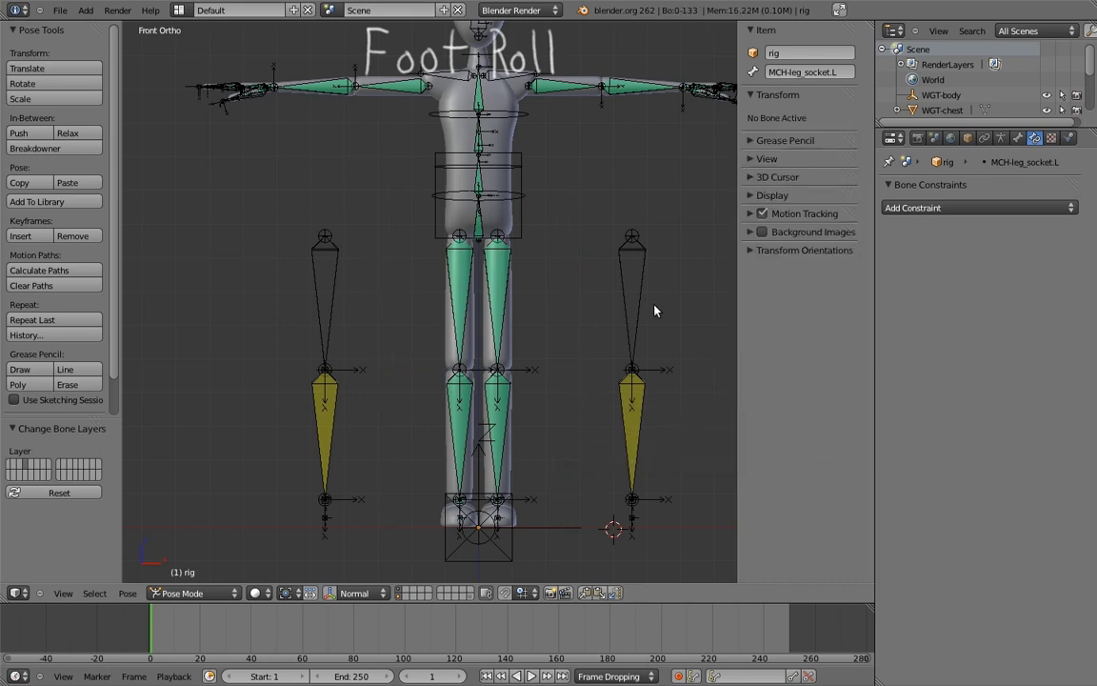
# - Move the outer IK leg chains on both sides to bone layer 5
pyautogui.press('b')
pyautogui.moveTo(606, 193); pyautogui.dragTo(667, 545)
pyautogui.press('b')
pyautogui.moveTo(275, 213); pyautogui.dragTo(369, 502)
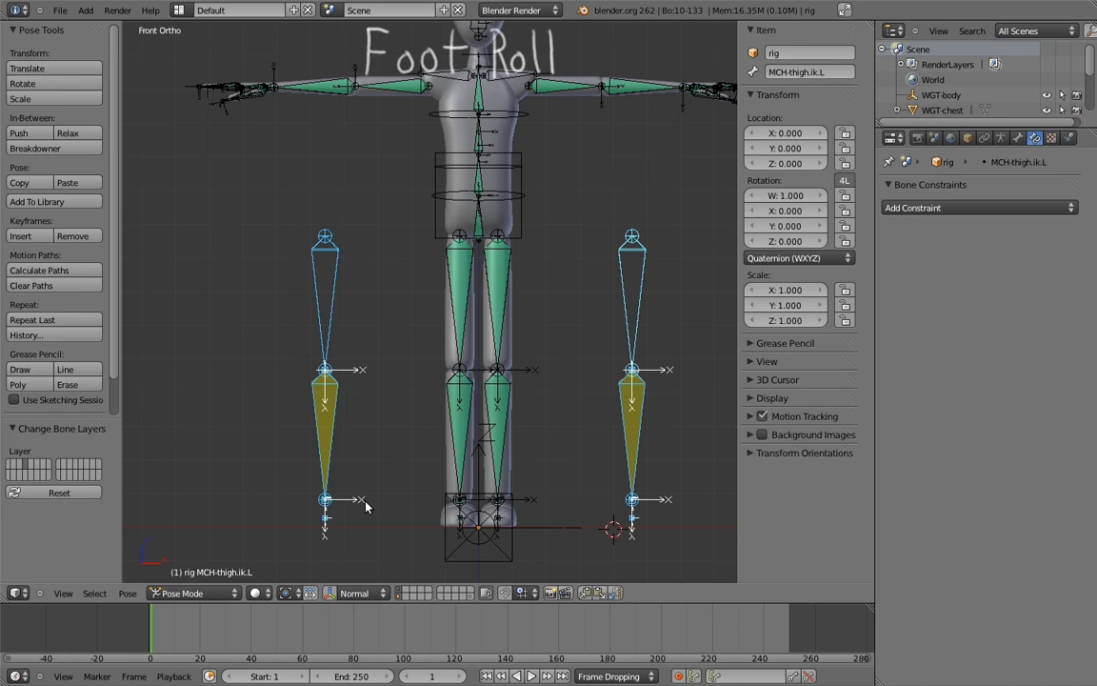
pyautogui.press('m')
pyautogui.click(514, 533)
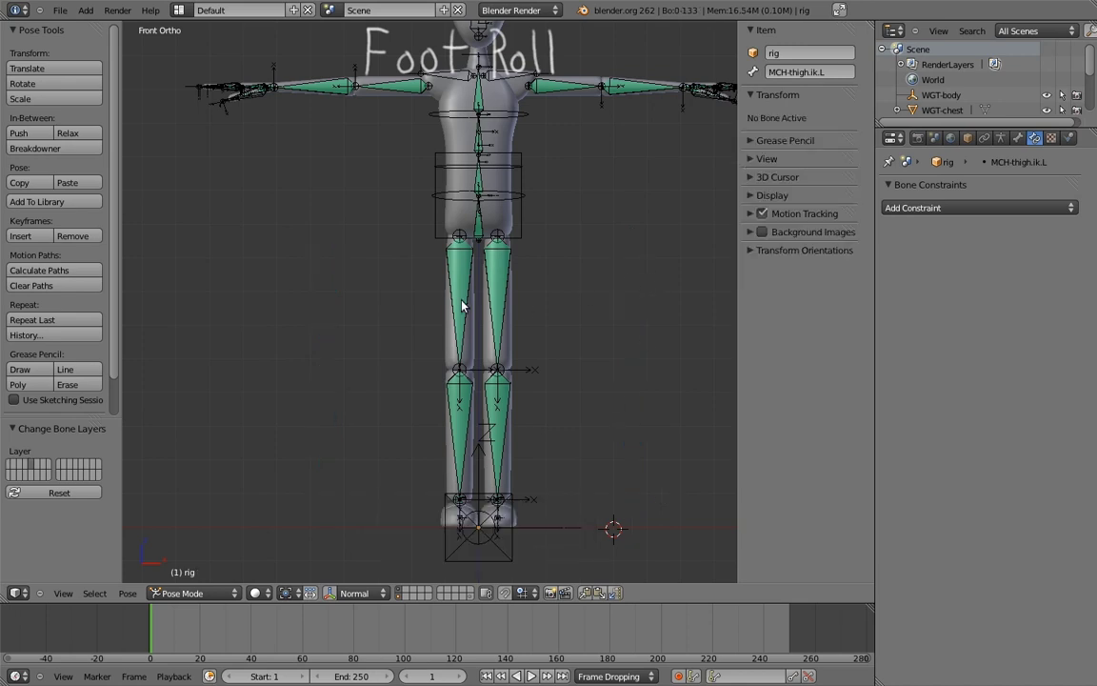
# - Move the deform leg bones of both legs to bone layer 32, leaving the root bone out of the selection
pyautogui.rightClick(462, 306)
pyautogui.press('b')
pyautogui.moveTo(415, 290); pyautogui.dragTo(559, 550)
pyautogui.keyDown('shift'); pyautogui.rightClick(510, 558); pyautogui.keyUp('shift')
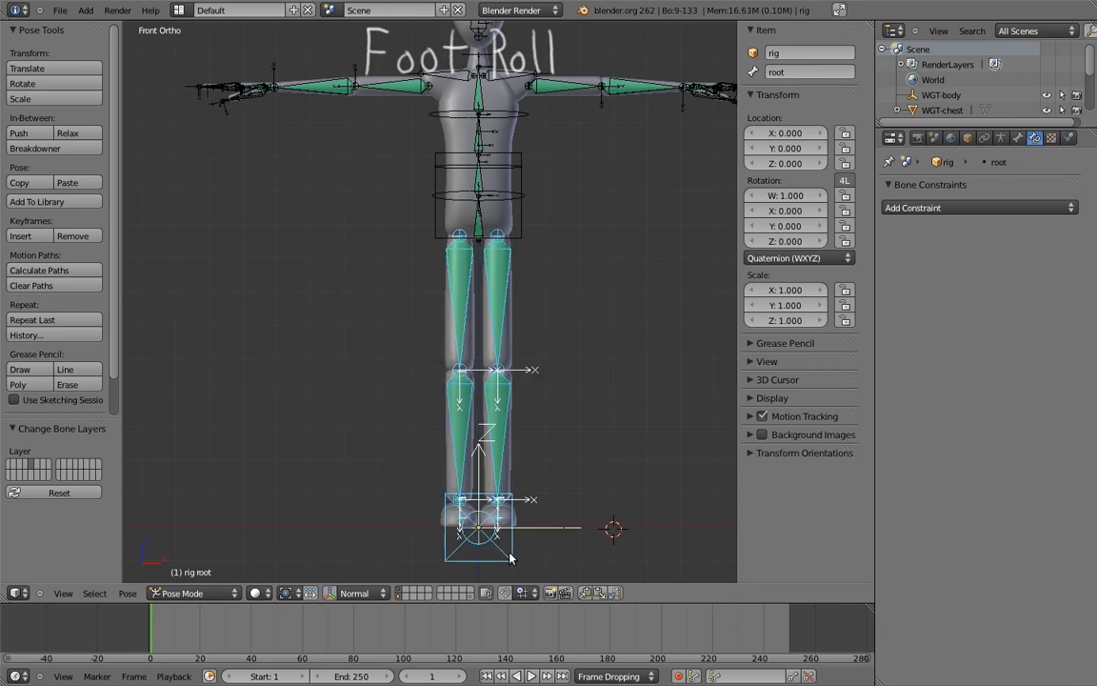
pyautogui.keyDown('shift'); pyautogui.rightClick(511, 558); pyautogui.keyUp('shift')
pyautogui.press('m')
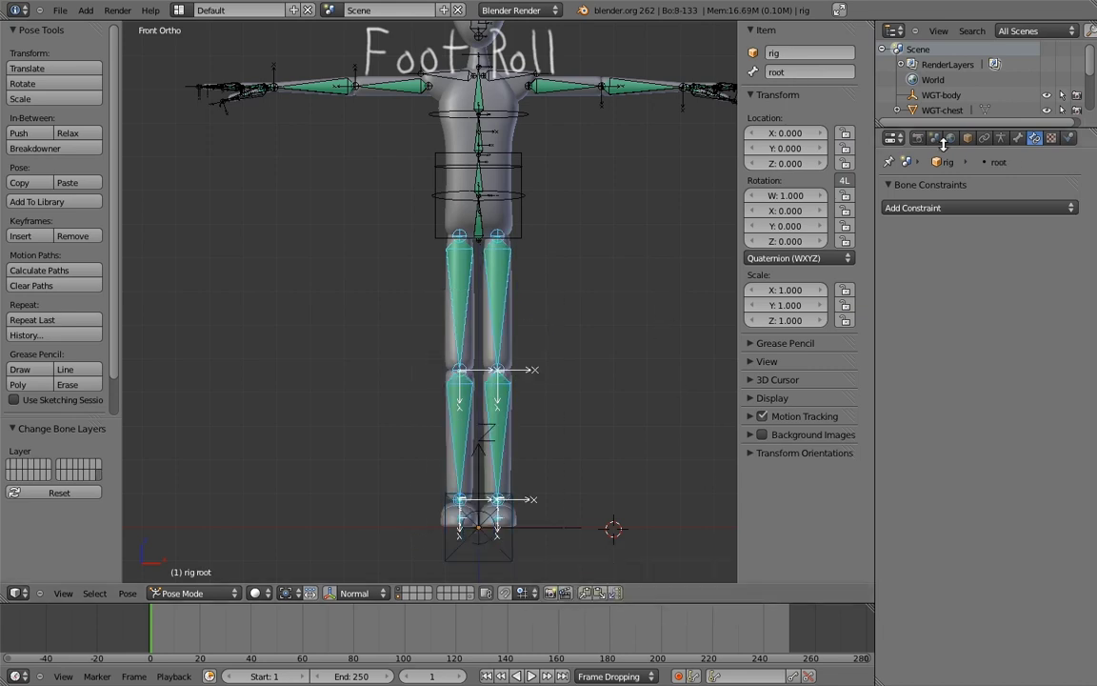
# - Make armature layers 4 and 5 visible alongside the layers already shown
pyautogui.click(1000, 139)
pyautogui.click(1073, 284)
pyautogui.keyDown('shift'); pyautogui.click(1073, 282); pyautogui.keyUp('shift')
pyautogui.keyDown('shift'); pyautogui.click(921, 271); pyautogui.keyUp('shift')
pyautogui.keyDown('shift'); pyautogui.click(931, 273); pyautogui.keyUp('shift')
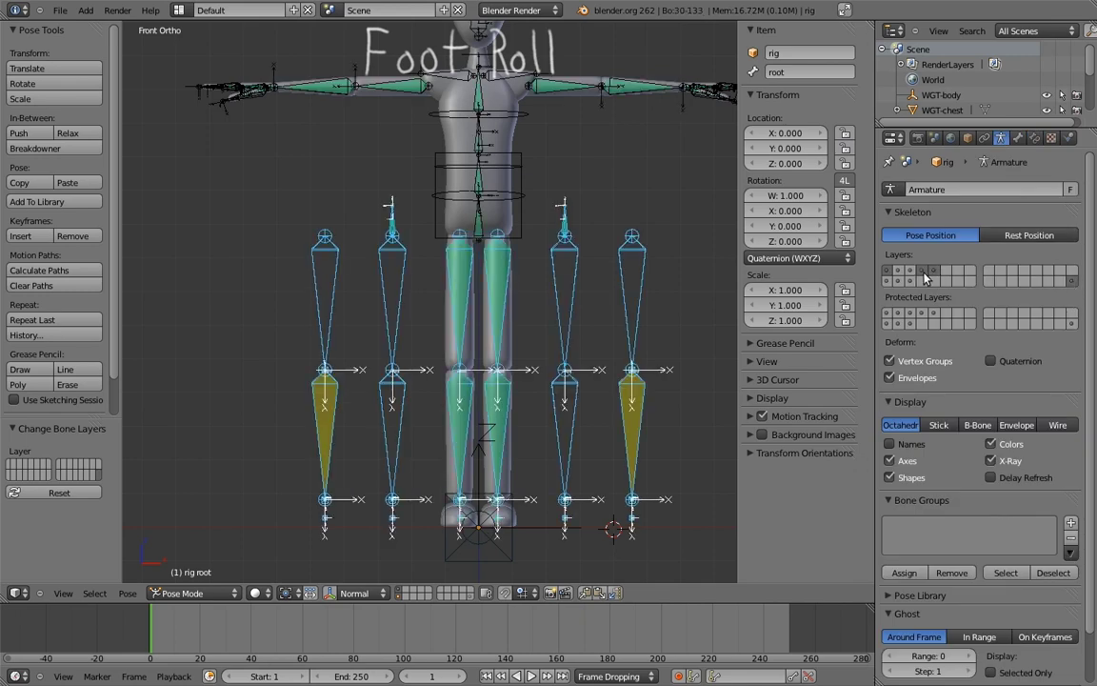
# - In Edit Mode, move the left-side chain from MCH-leg_socket.L down to the toe by -0.2 along X
pyautogui.rightClick(572, 264)
pyautogui.press('Tab')
pyautogui.rightClick(559, 209)
pyautogui.press('b')
pyautogui.moveTo(550, 174); pyautogui.dragTo(577, 543)
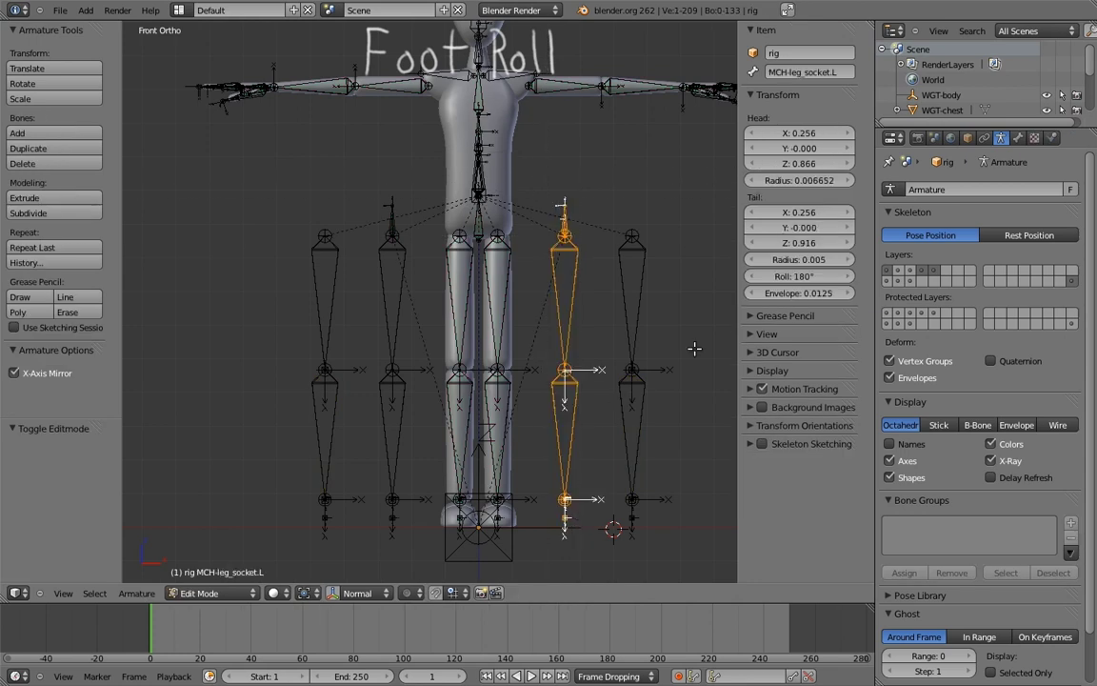
pyautogui.write('gx-0.2')
pyautogui.press('Return')
# - Move the left IK chain, starting at MCH-thigh.ik.L, by -0.4 along X and return to Pose Mode
pyautogui.rightClick(625, 283)
pyautogui.press('b')
pyautogui.moveTo(590, 186); pyautogui.dragTo(663, 521)
pyautogui.write('gx-0.4')
pyautogui.press('Return')
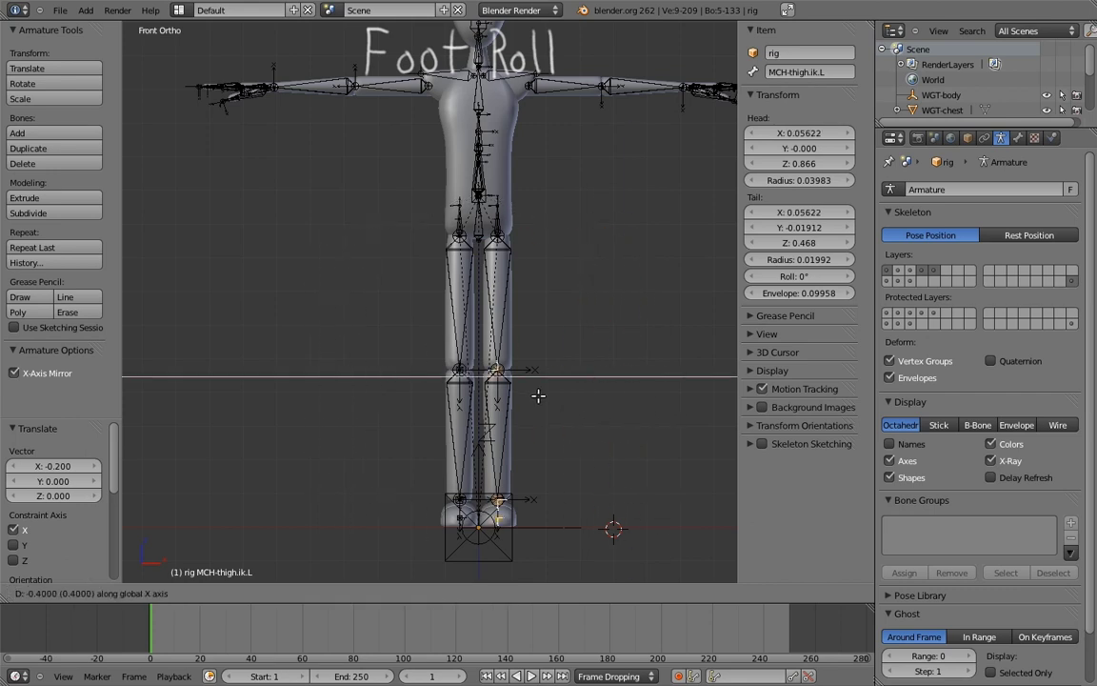
pyautogui.hotkey('ctrl', 'Tab')
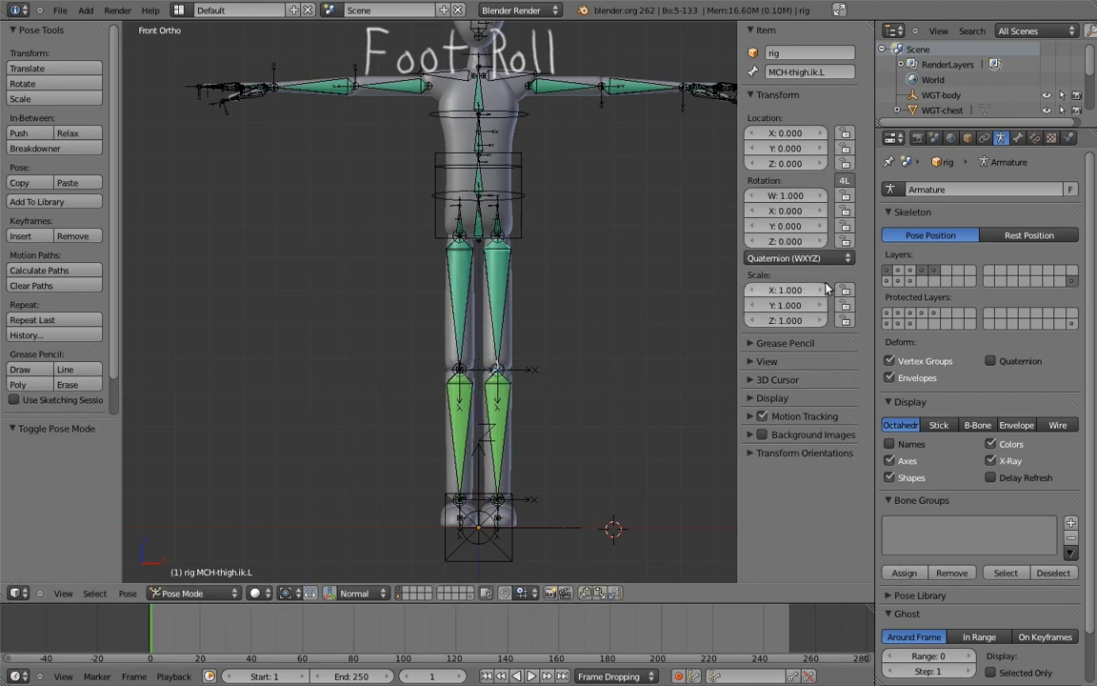
# - Isolate armature layer 5 and, in Edit Mode, extrude a bone from the base of toe.ik.L back to the heel, about 0.176 long
pyautogui.click(936, 274)
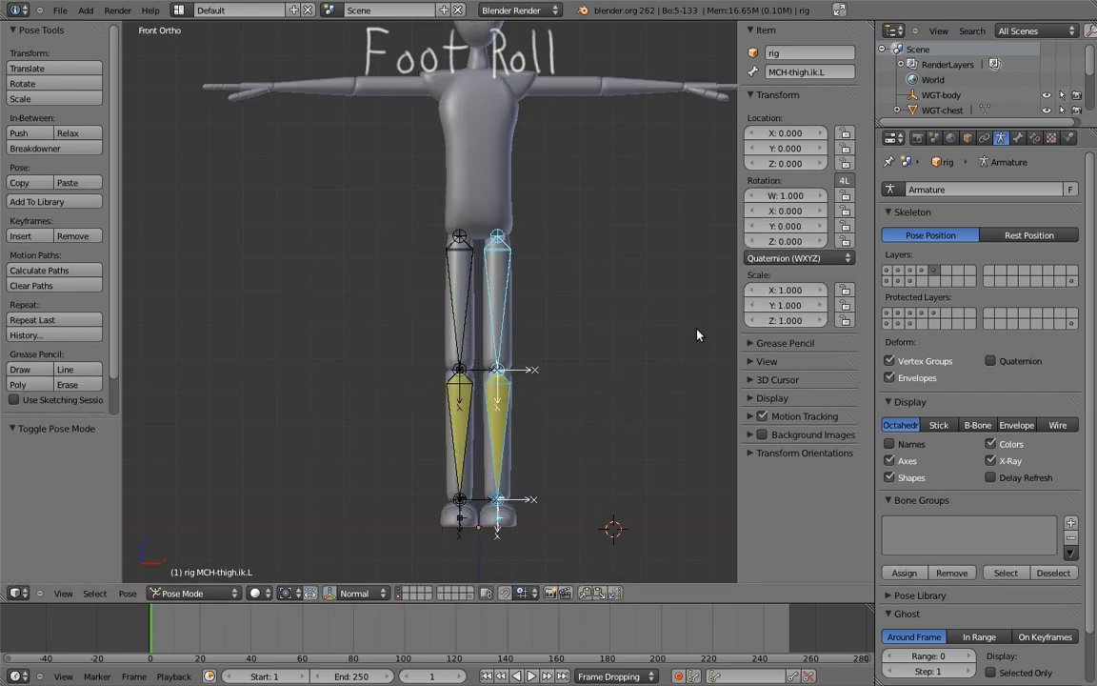
pyautogui.scroll(3, 612, 257)
pyautogui.moveTo(613, 257); pyautogui.dragTo(534, 359, button='middle')
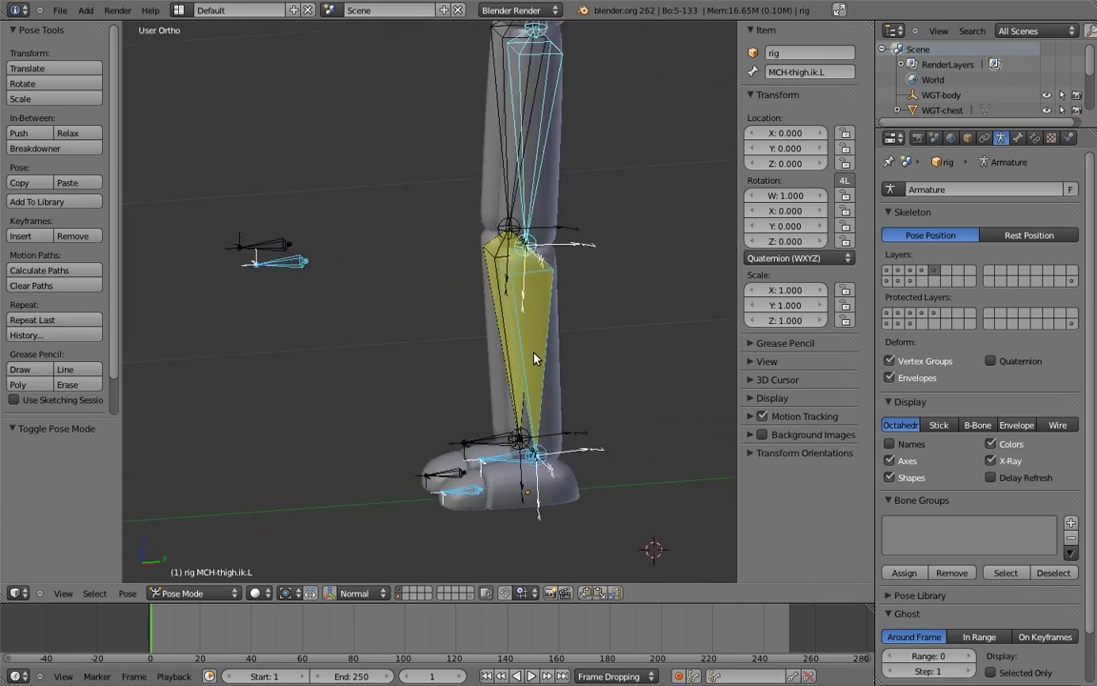
pyautogui.keyDown('shift'); pyautogui.moveTo(541, 467); pyautogui.dragTo(575, 388, button='middle'); pyautogui.keyUp('shift')
pyautogui.scroll(3, 575, 389)
pyautogui.press('Tab')
pyautogui.rightClick(574, 486)
pyautogui.moveTo(599, 473); pyautogui.dragTo(456, 369, button='middle')
pyautogui.press('KP_3')
pyautogui.keyDown('ctrl'); pyautogui.moveTo(537, 347); pyautogui.dragTo(441, 320, button='middle'); pyautogui.keyUp('ctrl')
pyautogui.press('e')
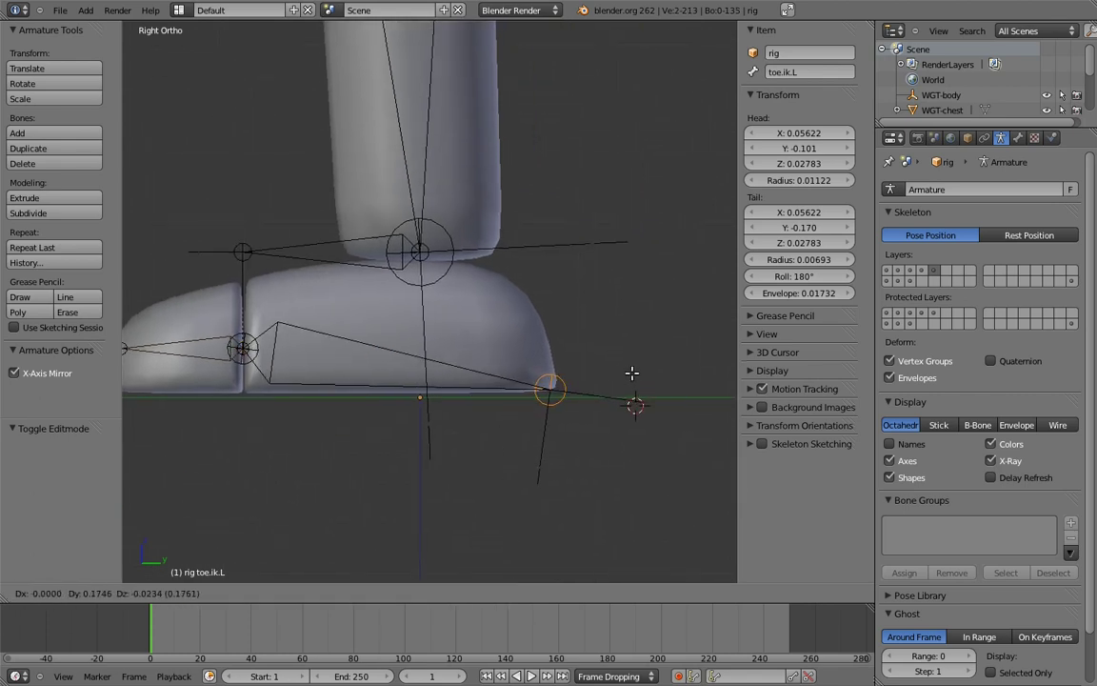
pyautogui.click(631, 373)
# - Extrude a vertical bone 0.05 long upward along Z from the heel end of the new bone
pyautogui.keyDown('shift'); pyautogui.moveTo(546, 377); pyautogui.dragTo(590, 386, button='middle'); pyautogui.keyUp('shift')
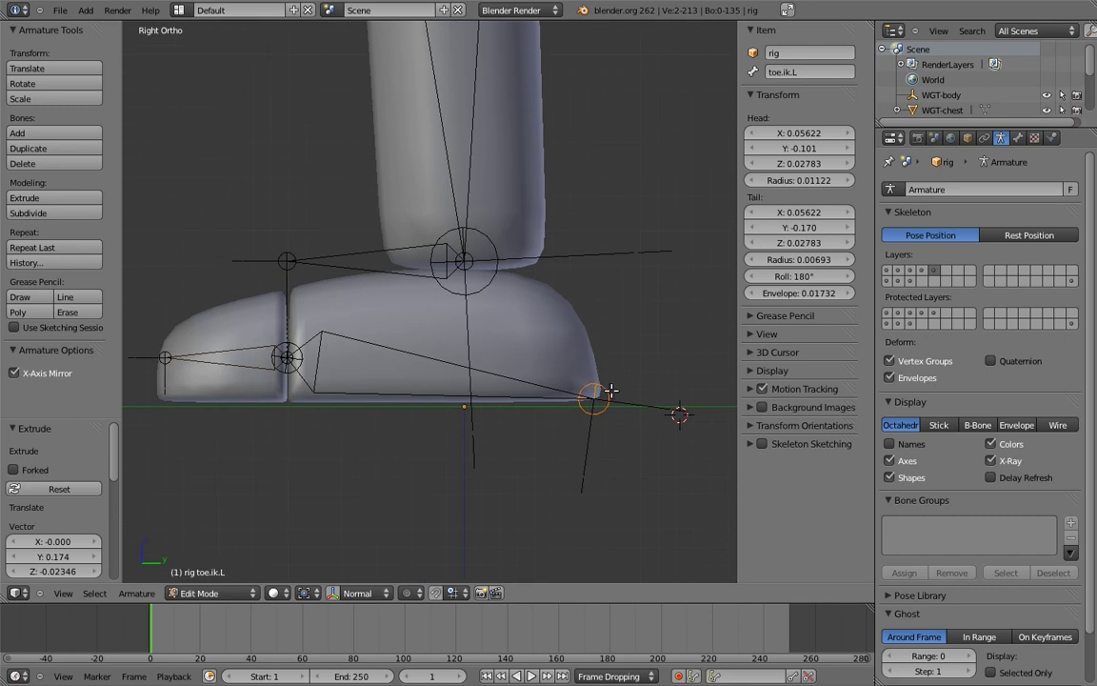
pyautogui.press('e')
pyautogui.press('z')
pyautogui.click(611, 304)
# - Rename the toe-to-heel bones of the two feet as MCH-rocker.L and MCH-rocker.R
pyautogui.moveTo(493, 367); pyautogui.dragTo(490, 402, button='middle')
pyautogui.rightClick(480, 408)
pyautogui.click(805, 74)
pyautogui.write('MCH-rocker')
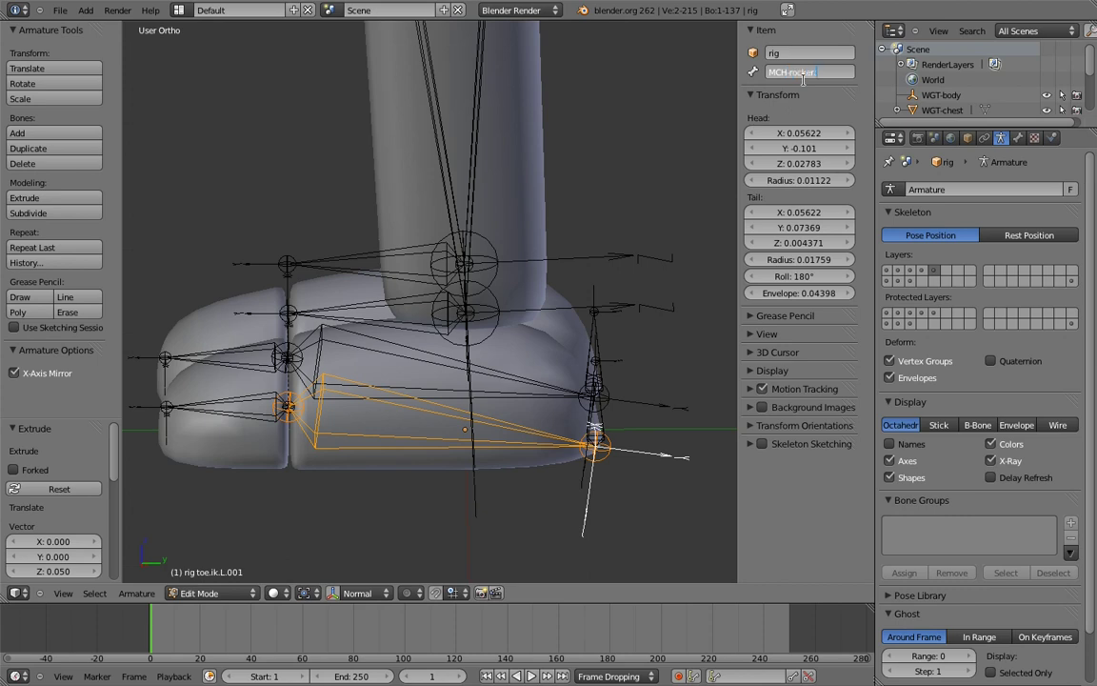
pyautogui.write('.L')
pyautogui.press('Return')
pyautogui.rightClick(509, 380)
pyautogui.click(842, 74)
pyautogui.write('MCH-rocker.L')
pyautogui.press('Return')
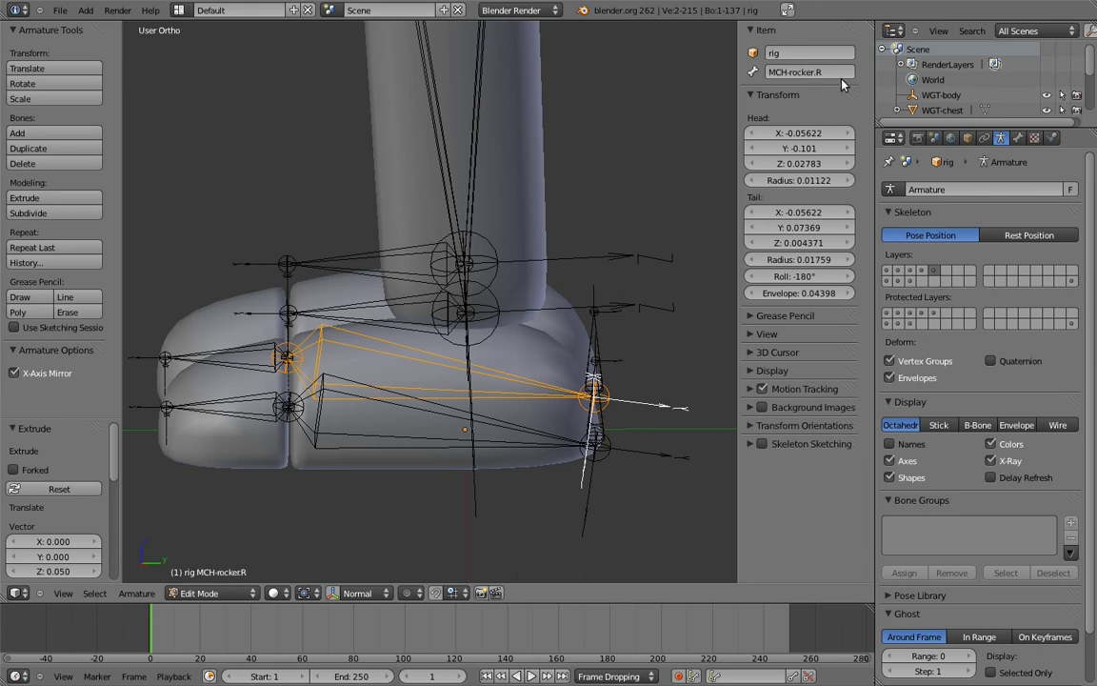
# - Rename the vertical heel bones as MCH-rocker_parent.L and MCH-rocker_parent.R
pyautogui.moveTo(656, 385); pyautogui.dragTo(642, 398, button='middle')
pyautogui.rightClick(629, 403)
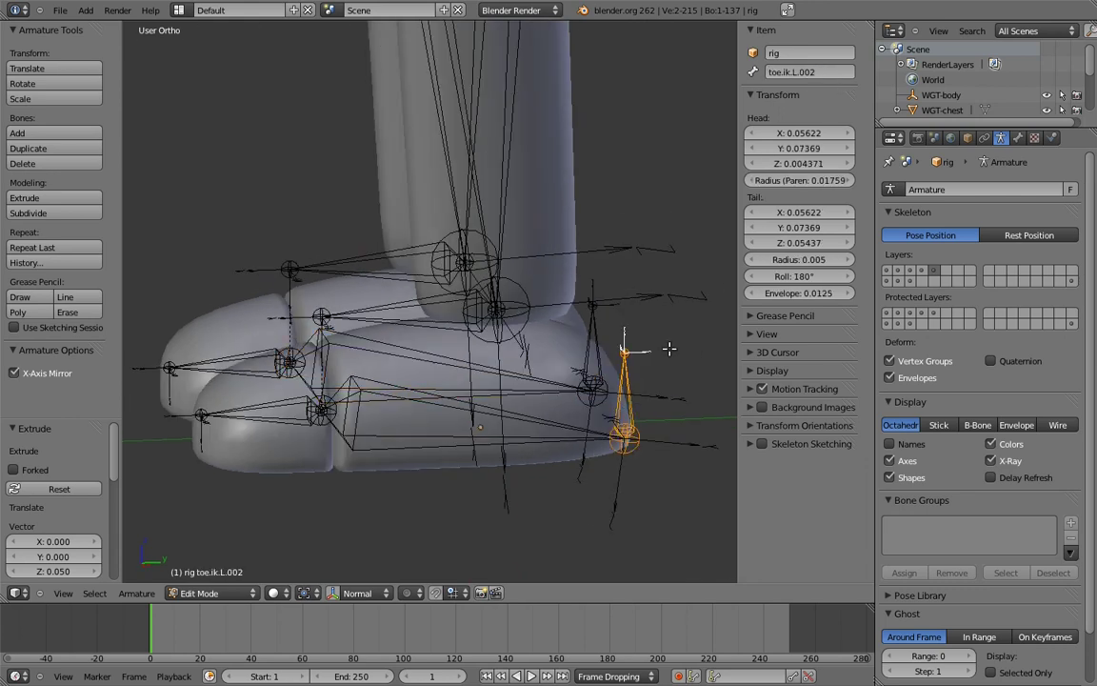
pyautogui.click(827, 76)
pyautogui.write('MCH-rocker.L')
pyautogui.press('Return')
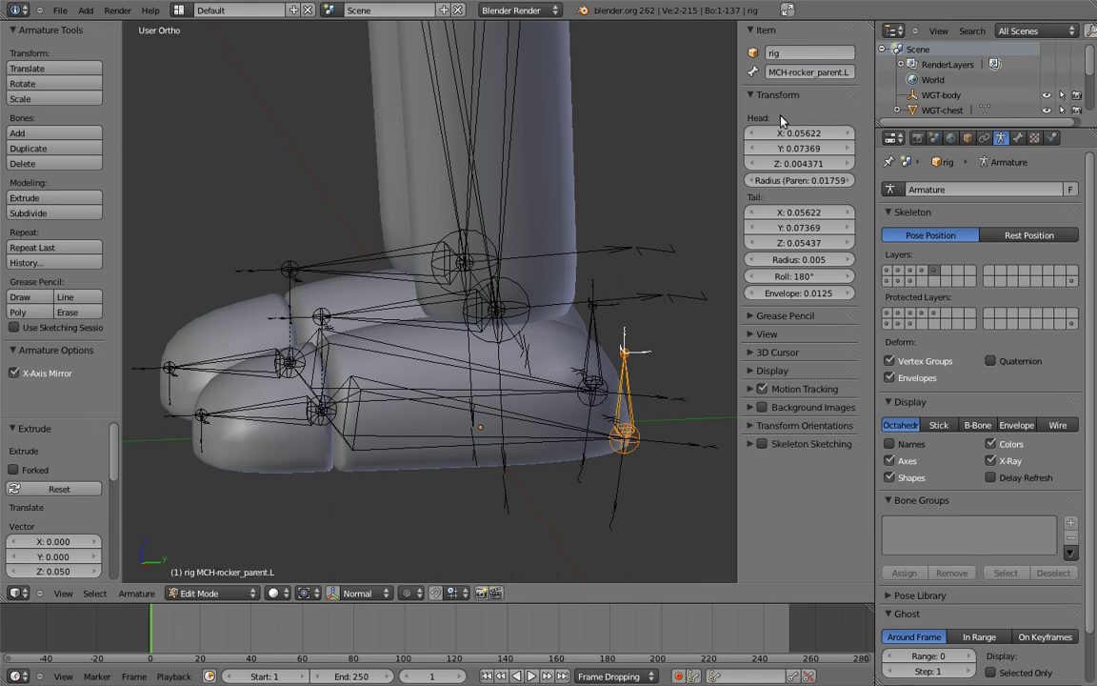
pyautogui.rightClick(596, 349)
pyautogui.write('MCH-rocker_parent.L')
pyautogui.write('R')
pyautogui.press('Return')
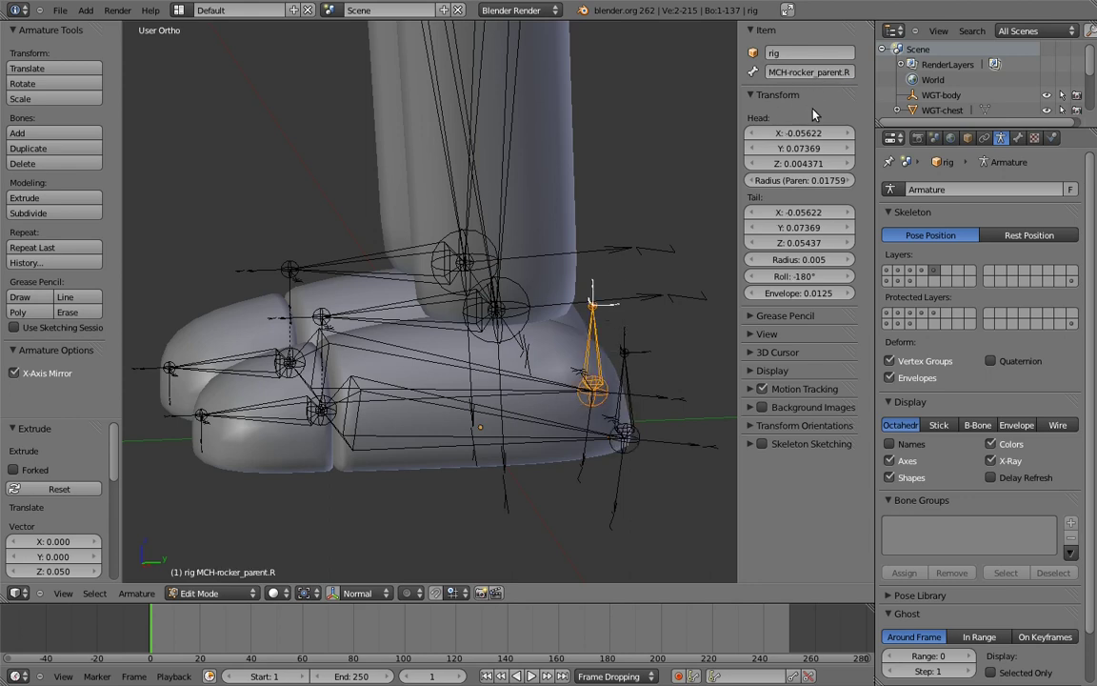
# - Parent MCH-rocker.L to MCH-rocker_parent.L with Keep Offset
pyautogui.rightClick(522, 446)
pyautogui.keyDown('shift'); pyautogui.rightClick(630, 392); pyautogui.keyUp('shift')
pyautogui.hotkey('ctrl', 'p')
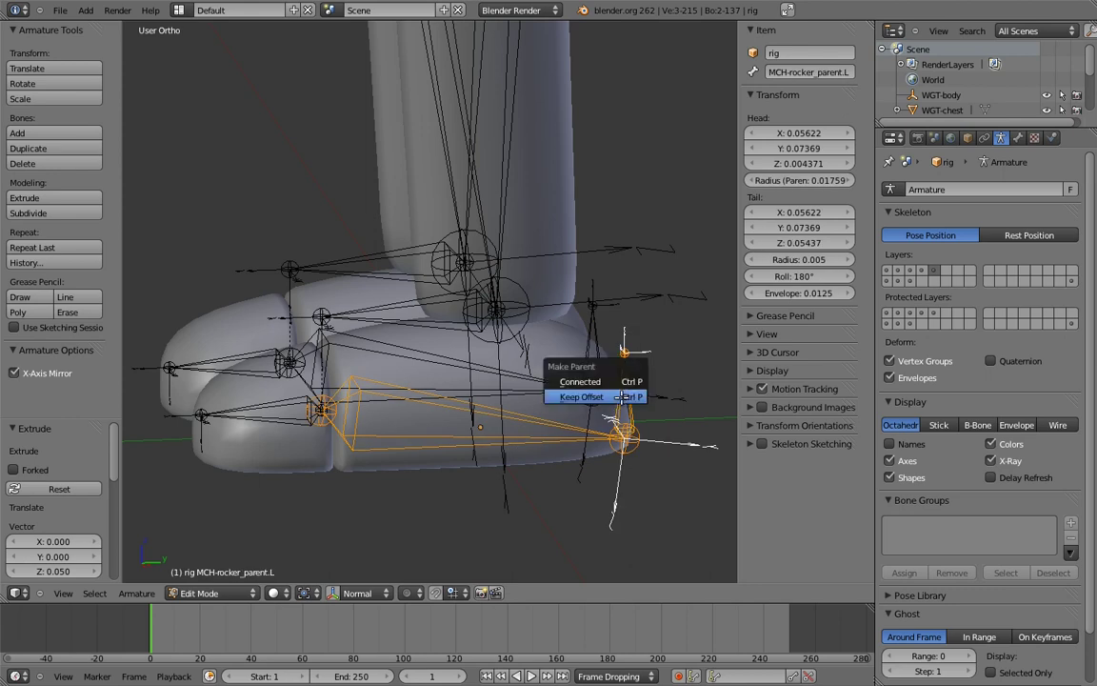
pyautogui.click(583, 396)
# - Duplicate the vertical heel bones and place the copies 0.02 behind the heels along Y
pyautogui.rightClick(596, 381)
pyautogui.moveTo(637, 390); pyautogui.dragTo(596, 391, button='middle')
pyautogui.press('KP_3')
pyautogui.hotkey('shift', 'd')
pyautogui.press('y')
pyautogui.press('y')
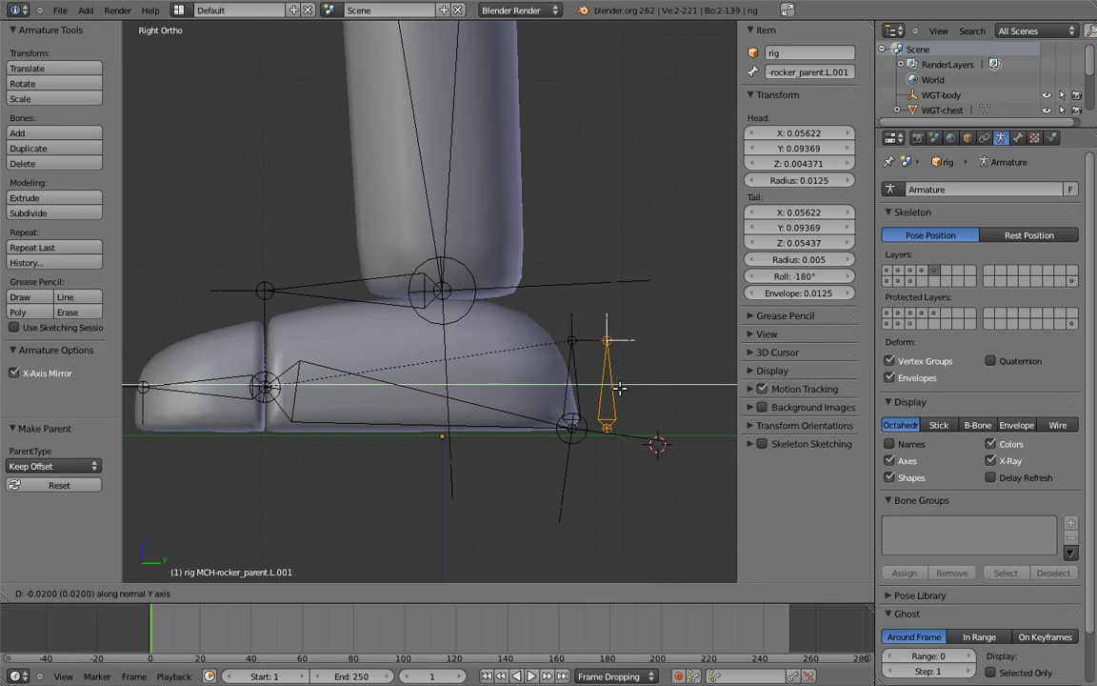
pyautogui.click(620, 388)
# - Move the tail of the duplicated heel bone 0.04 backward along Y so the bone slants away from the foot
pyautogui.rightClick(606, 340)
pyautogui.press('g')
pyautogui.press('y')
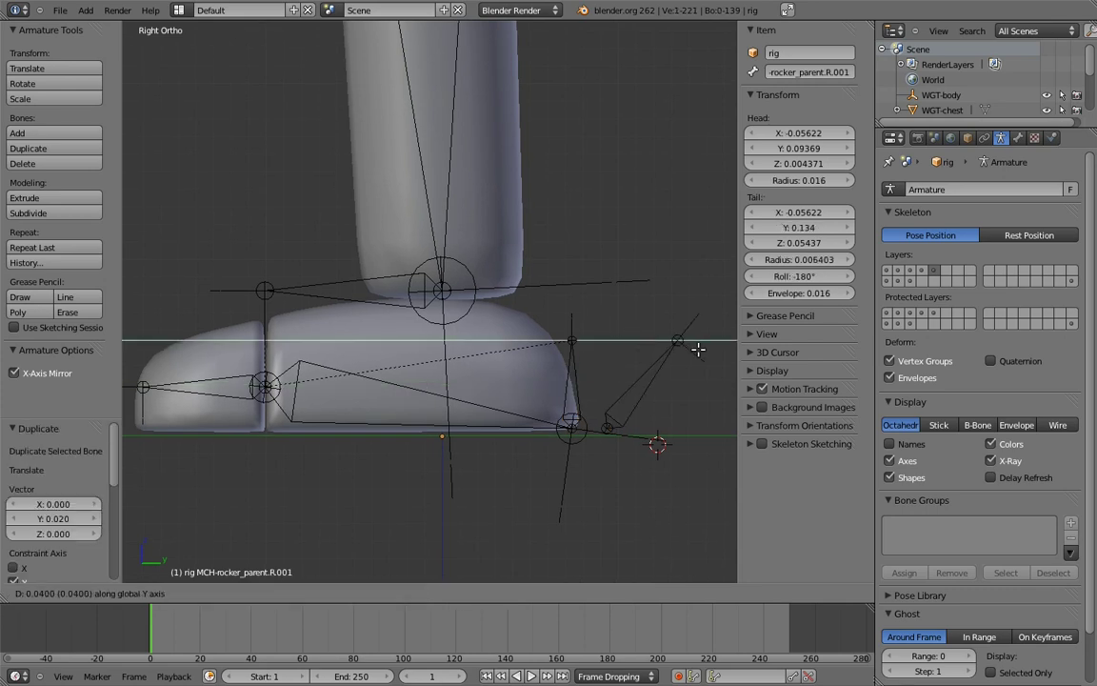
pyautogui.click(698, 350)
# - Rename the slanted bones behind the heels as foot_roll.L and foot_roll.R
pyautogui.rightClick(652, 367)
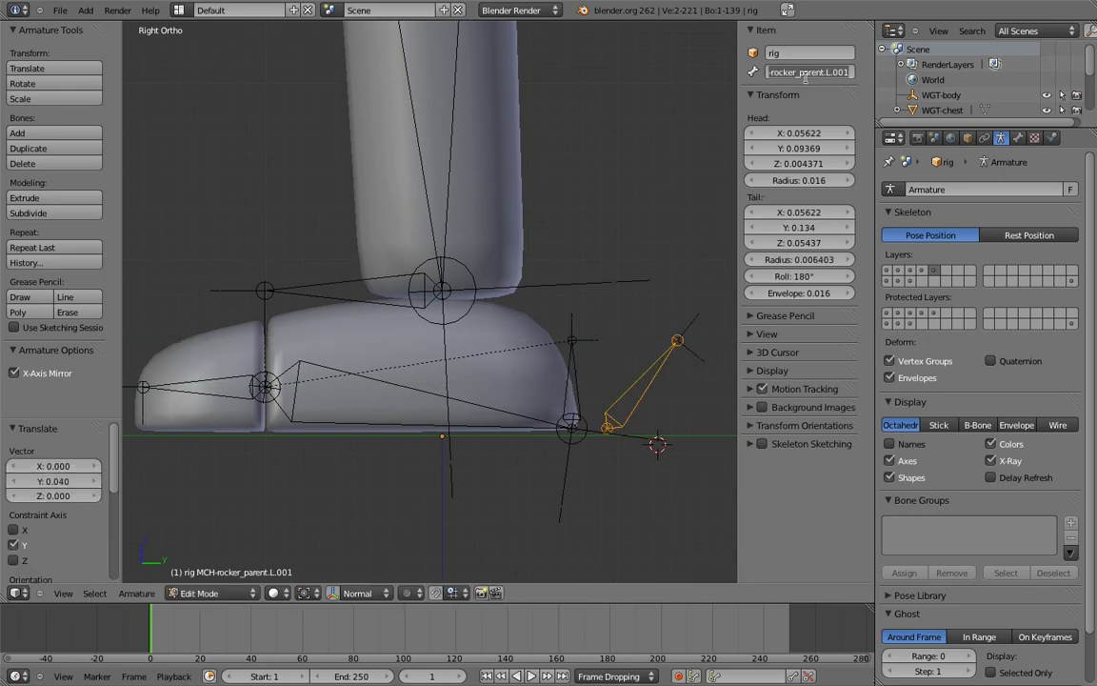
pyautogui.write('foot_roll.L')
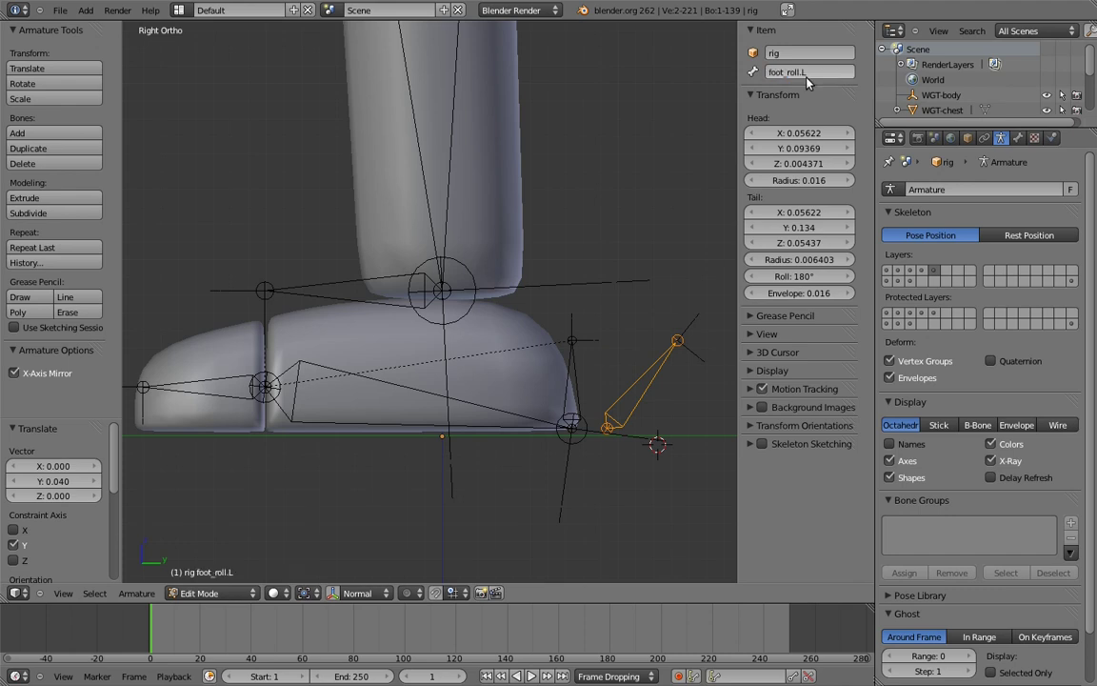
pyautogui.press('Return')
pyautogui.moveTo(725, 69); pyautogui.dragTo(548, 259, button='middle')
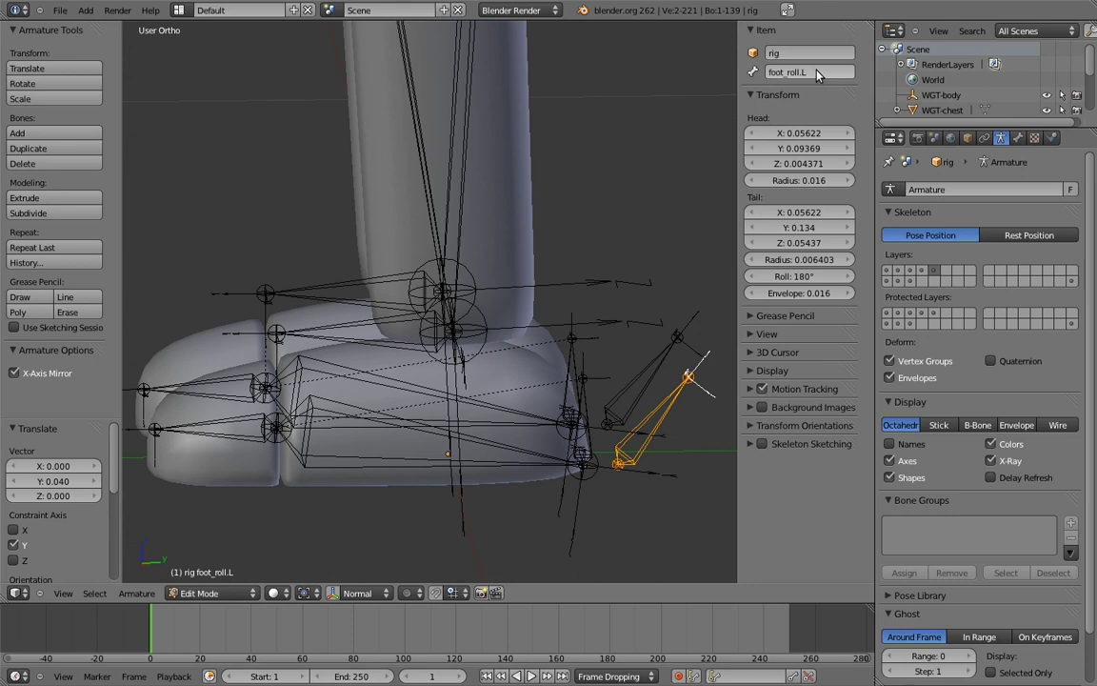
pyautogui.rightClick(657, 357)
pyautogui.click(823, 72)
pyautogui.write('foot_roll.L')
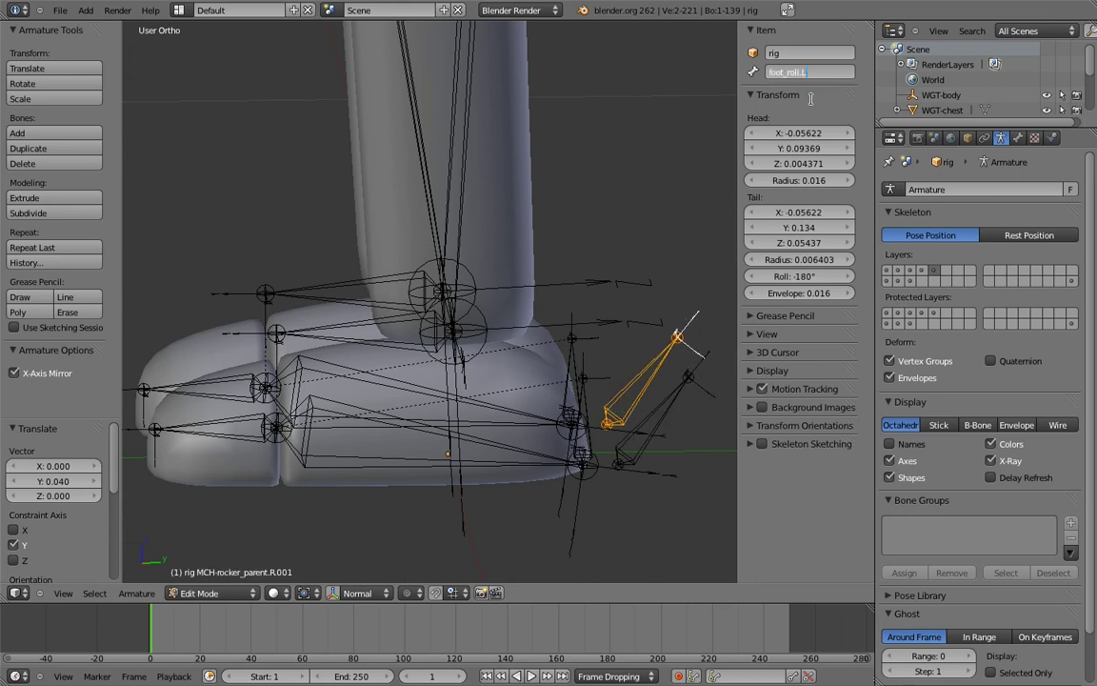
pyautogui.write('R')
pyautogui.press('Return')
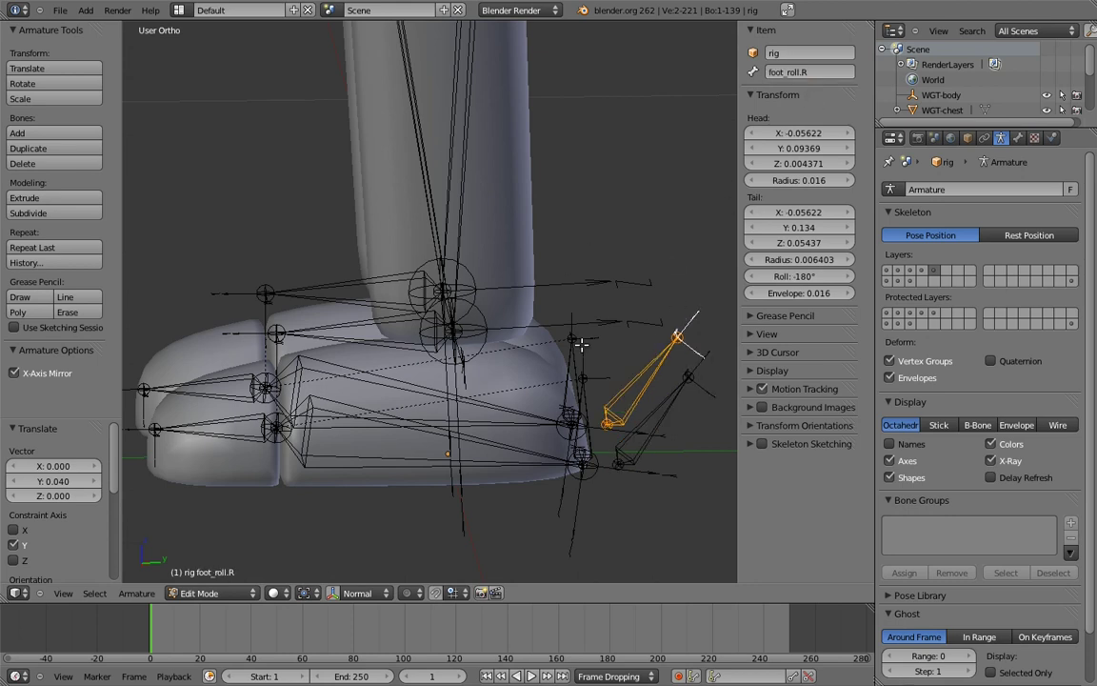
# - In Pose Mode, add a Copy Rotation constraint to MCH-rocker_parent.L targeting foot_roll.L
pyautogui.moveTo(525, 311); pyautogui.dragTo(575, 343, button='middle')
pyautogui.hotkey('ctrl', 'Tab')
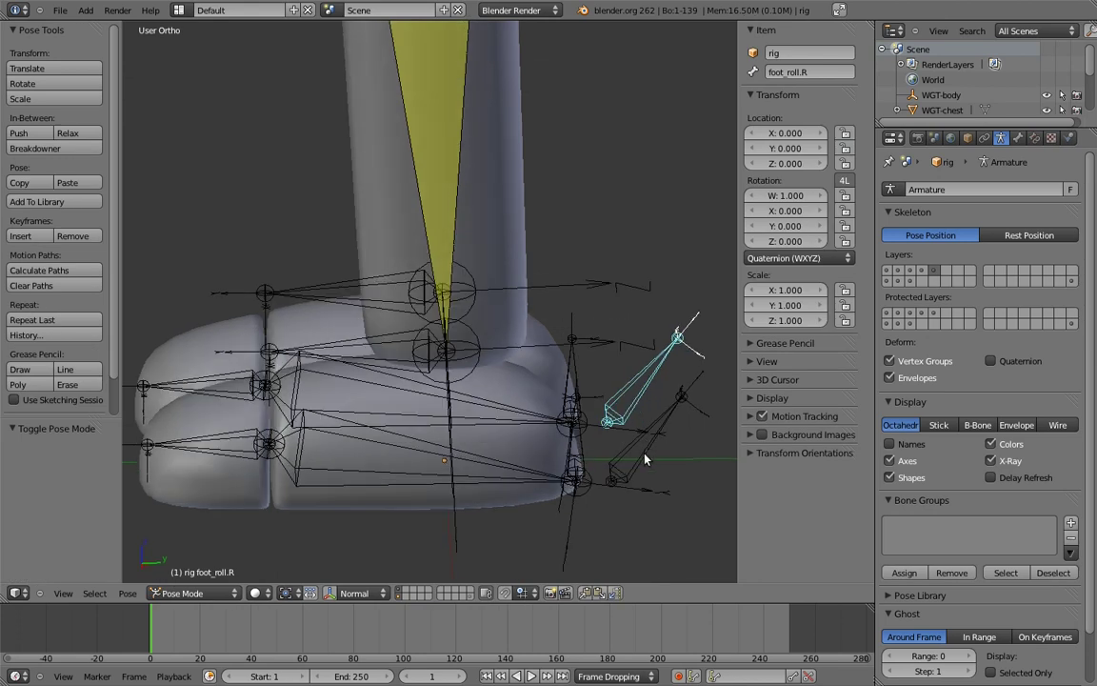
pyautogui.moveTo(645, 460); pyautogui.dragTo(610, 447, button='middle')
pyautogui.keyDown('shift'); pyautogui.rightClick(605, 444); pyautogui.keyUp('shift')
pyautogui.hotkey('shift', 'ctrl', 'c')
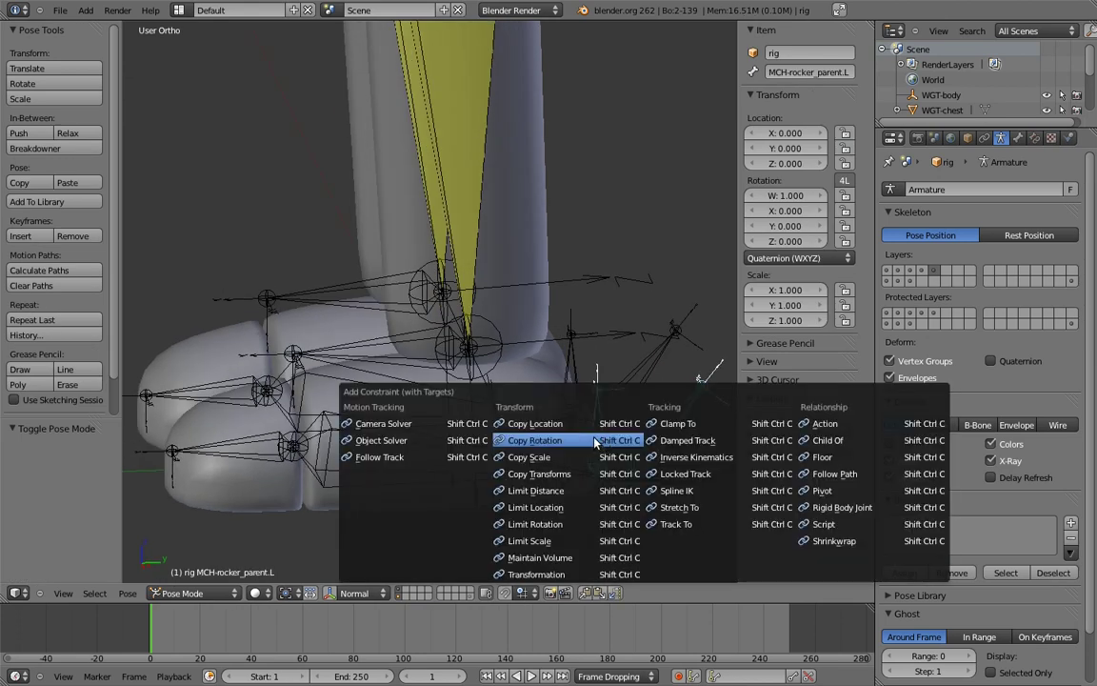
pyautogui.click(603, 442)
# - Set both spaces of MCH-rocker_parent.L's Copy Rotation constraint to Local Space
pyautogui.click(1035, 138)
pyautogui.click(976, 364)
pyautogui.click(953, 303)
pyautogui.click(1043, 366)
pyautogui.click(1029, 302)
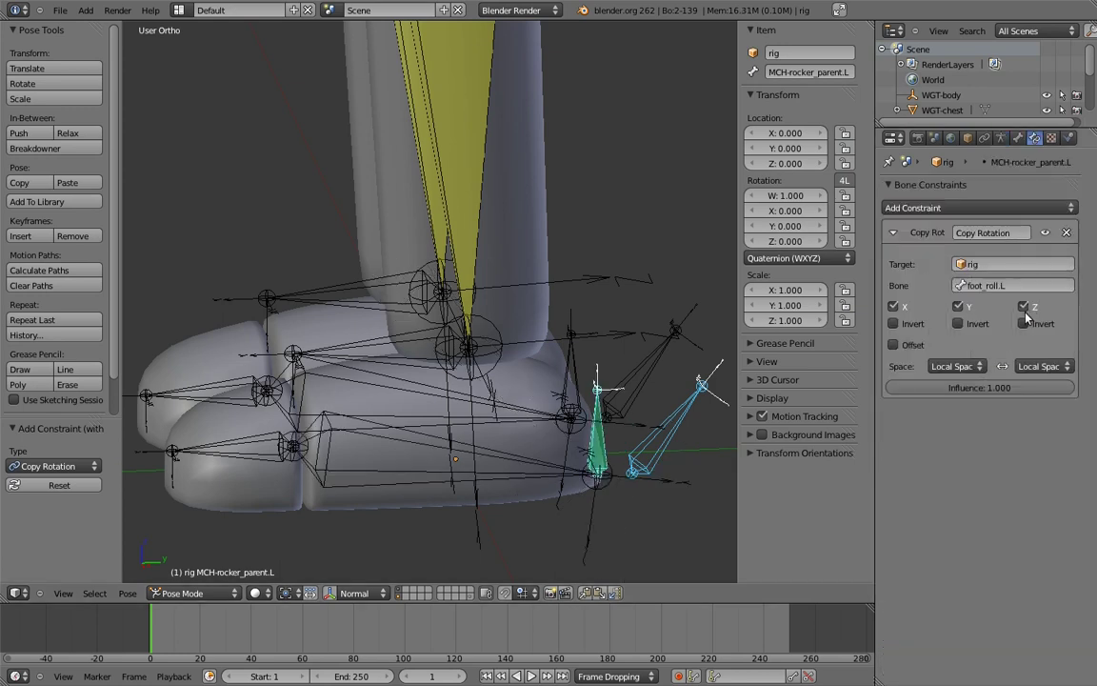
# - Add a Limit Rotation constraint to MCH-rocker_parent.L and convert it to Local Space
pyautogui.click(914, 207)
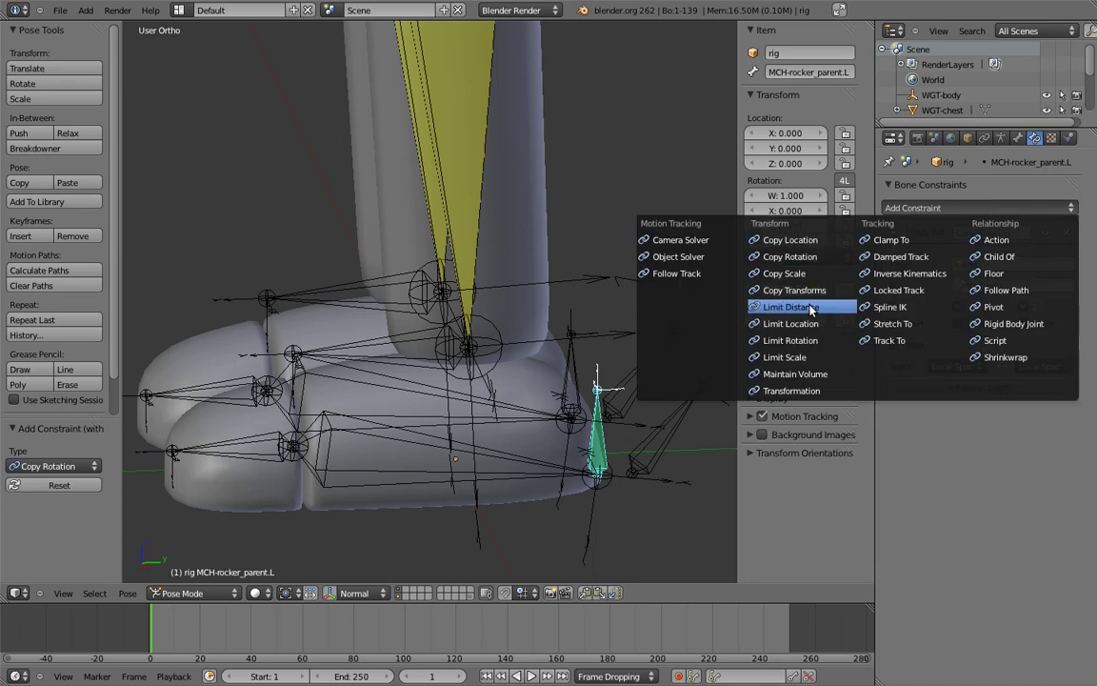
pyautogui.click(807, 340)
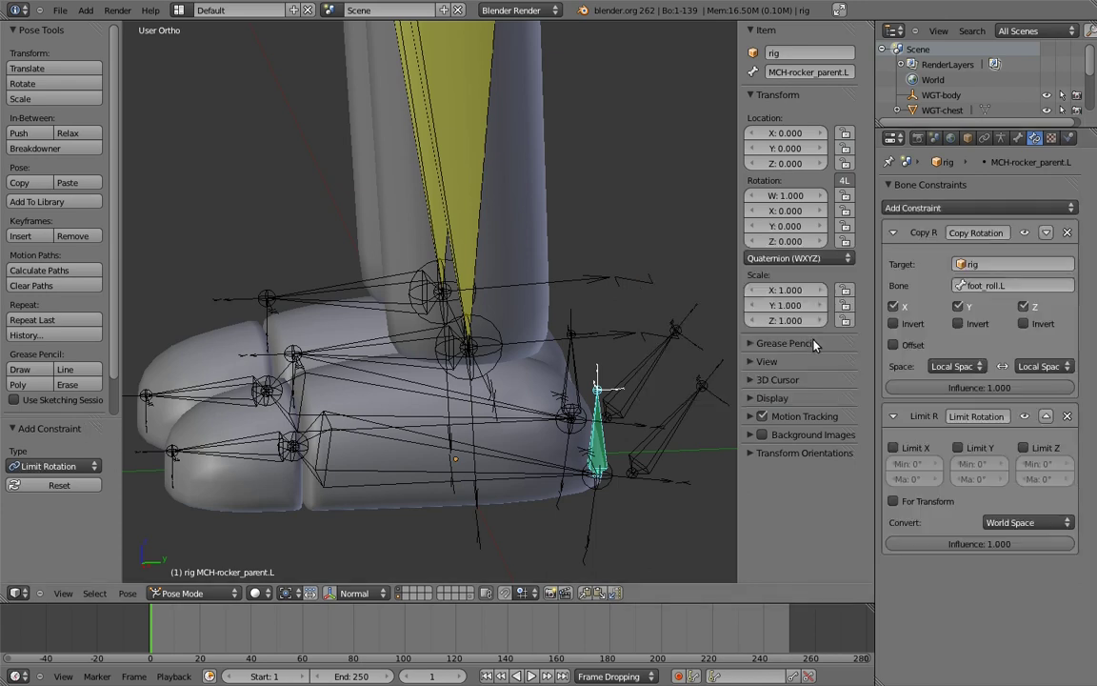
pyautogui.click(1002, 524)
pyautogui.click(1002, 459)
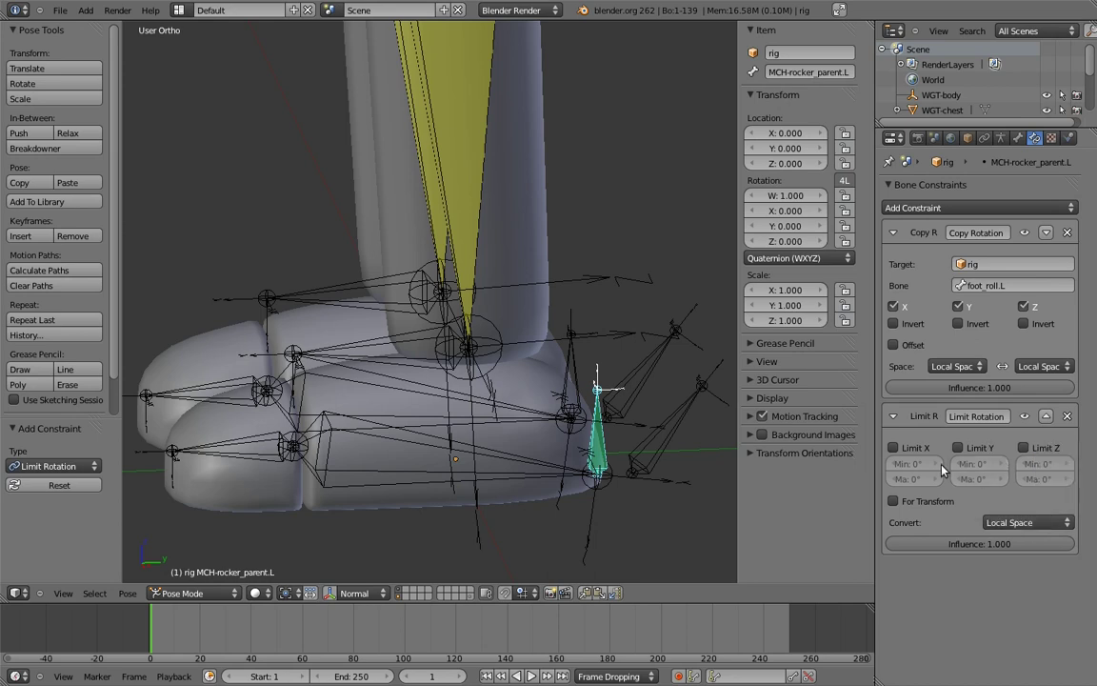
# - Set foot_roll.L to XYZ Euler rotation and lock its location and its Y and Z rotation
pyautogui.rightClick(664, 432)
pyautogui.hotkey('alt', 'r')
pyautogui.click(790, 255)
pyautogui.click(790, 240)
pyautogui.click(845, 212)
pyautogui.click(845, 225)
pyautogui.click(844, 147)
pyautogui.click(844, 132)
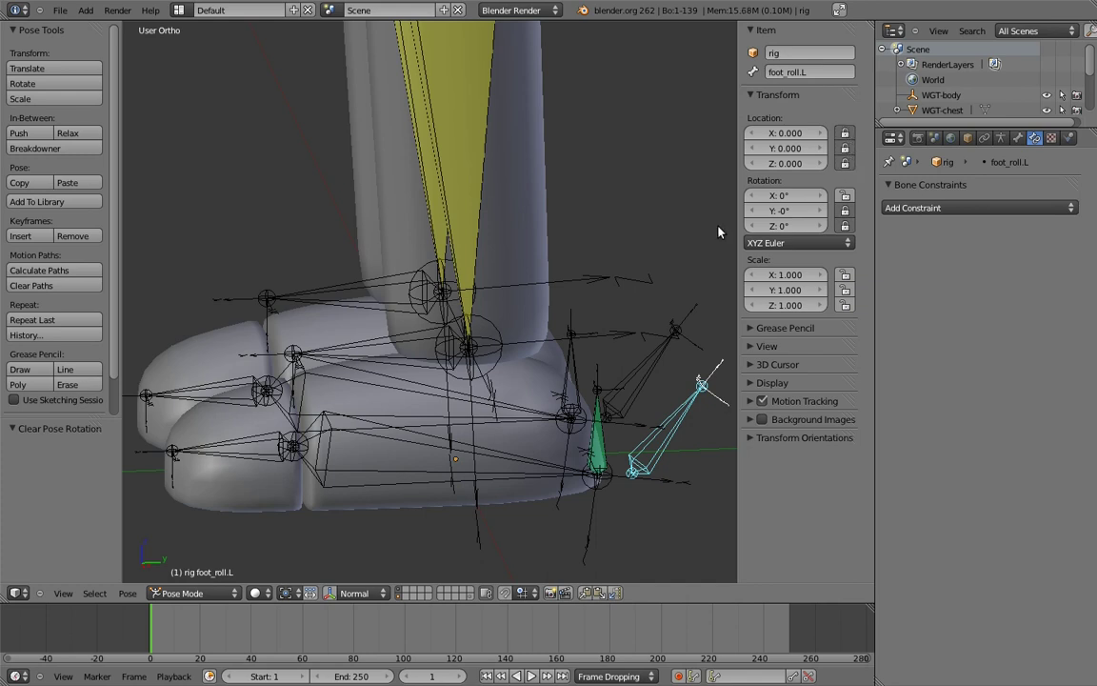
# - Set foot_roll.R to XYZ Euler rotation, with its location and its Y and Z rotation locked
pyautogui.rightClick(667, 348)
pyautogui.click(790, 257)
pyautogui.click(790, 240)
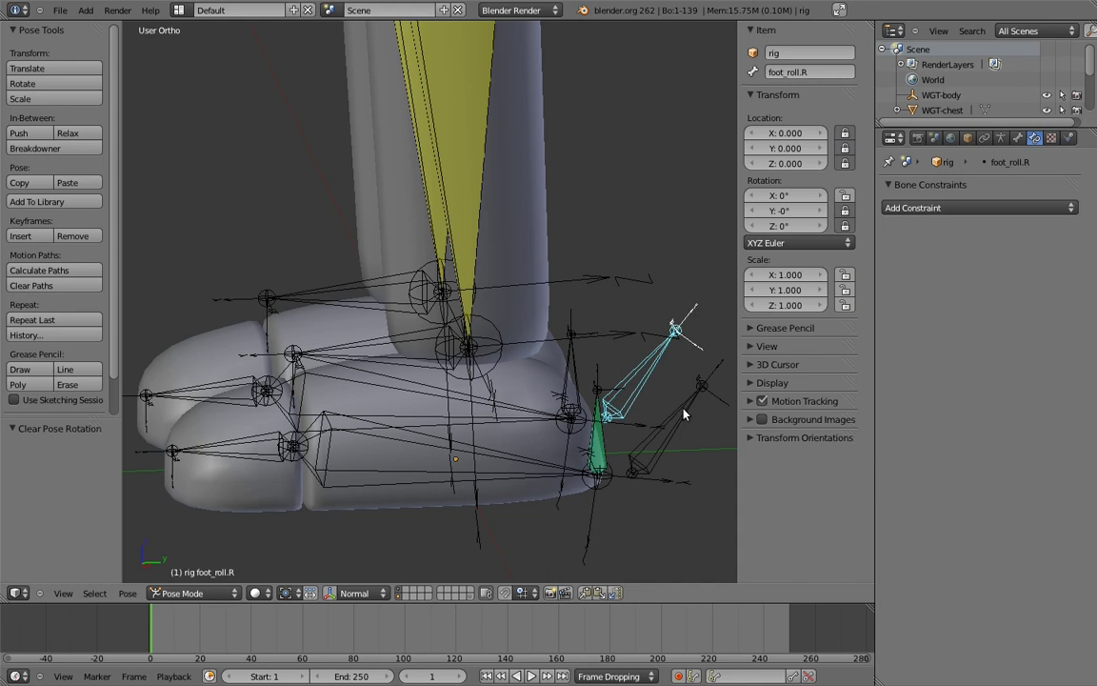
# - Rotate foot_roll.L backward about 38°, and limit MCH-rocker_parent.L's X rotation with minimum 0° and a maximum well above the roll angle
pyautogui.rightClick(698, 386)
pyautogui.press('r')
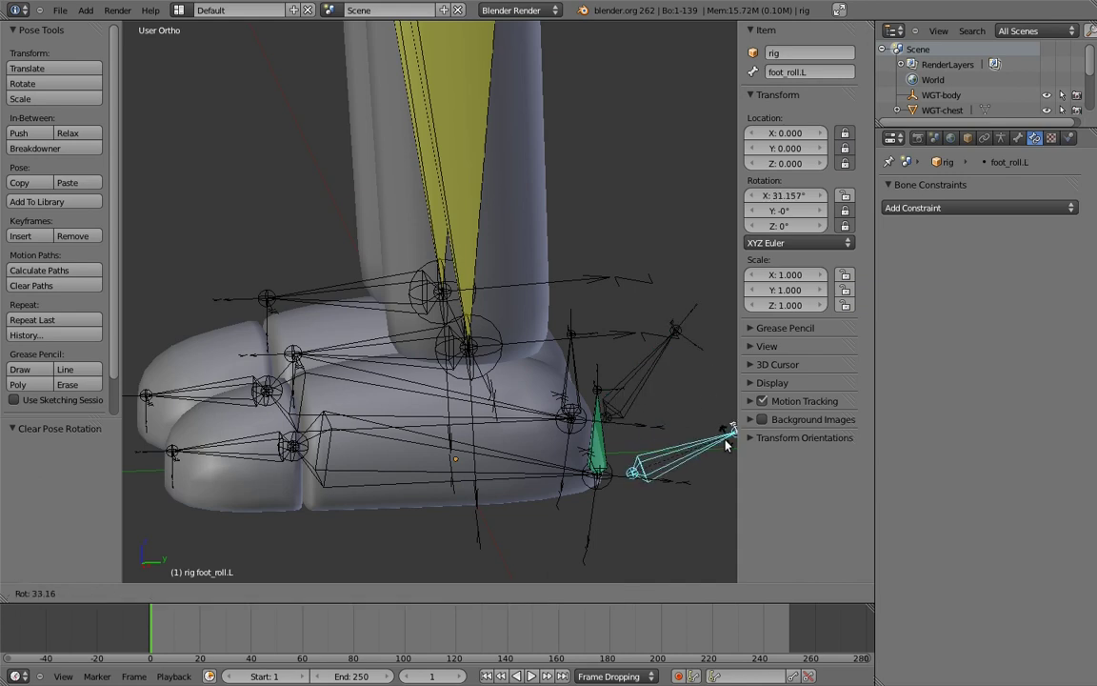
pyautogui.click(728, 447)
pyautogui.rightClick(597, 419)
pyautogui.moveTo(911, 479); pyautogui.dragTo(911, 488)
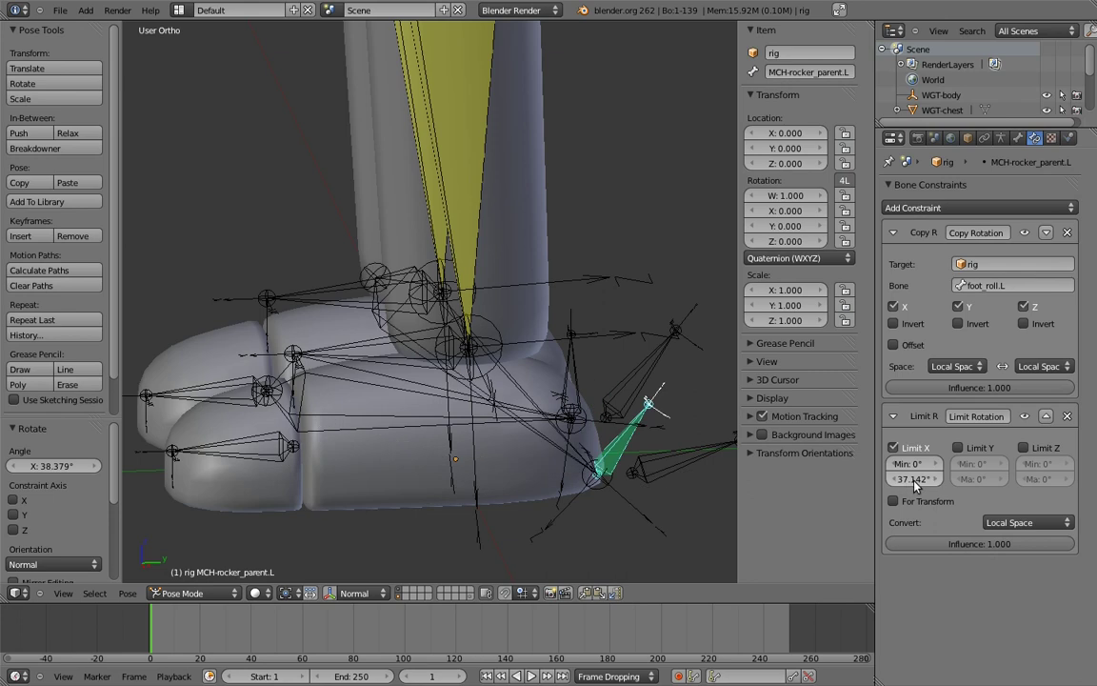
pyautogui.write('17')
pyautogui.press('Return')
# - Test the rocker's limit by rotating foot_roll.L, and clear that bone's pose rotation
pyautogui.rightClick(695, 455)
pyautogui.press('r')
pyautogui.rightClick(667, 398)
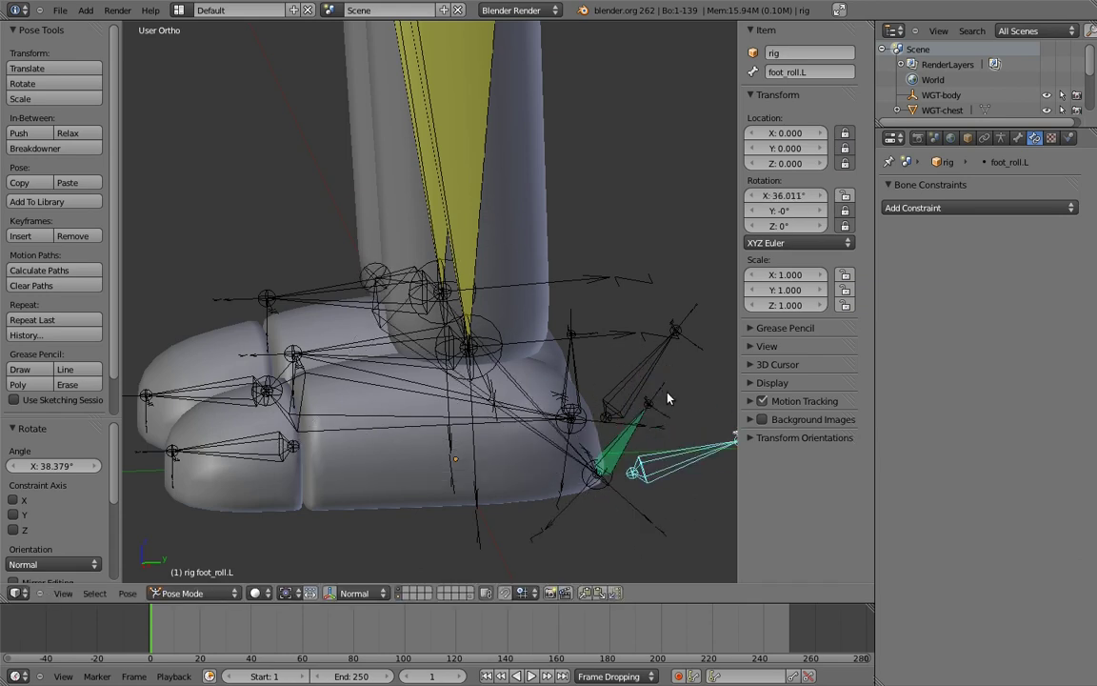
pyautogui.hotkey('alt', 'r')
# - Add a Copy Rotation constraint to MCH-rocker.L targeting foot_roll.L, with both spaces set to Local Space
pyautogui.keyDown('shift'); pyautogui.rightClick(488, 421); pyautogui.keyUp('shift')
pyautogui.hotkey('ctrl', 'shift', 'c')
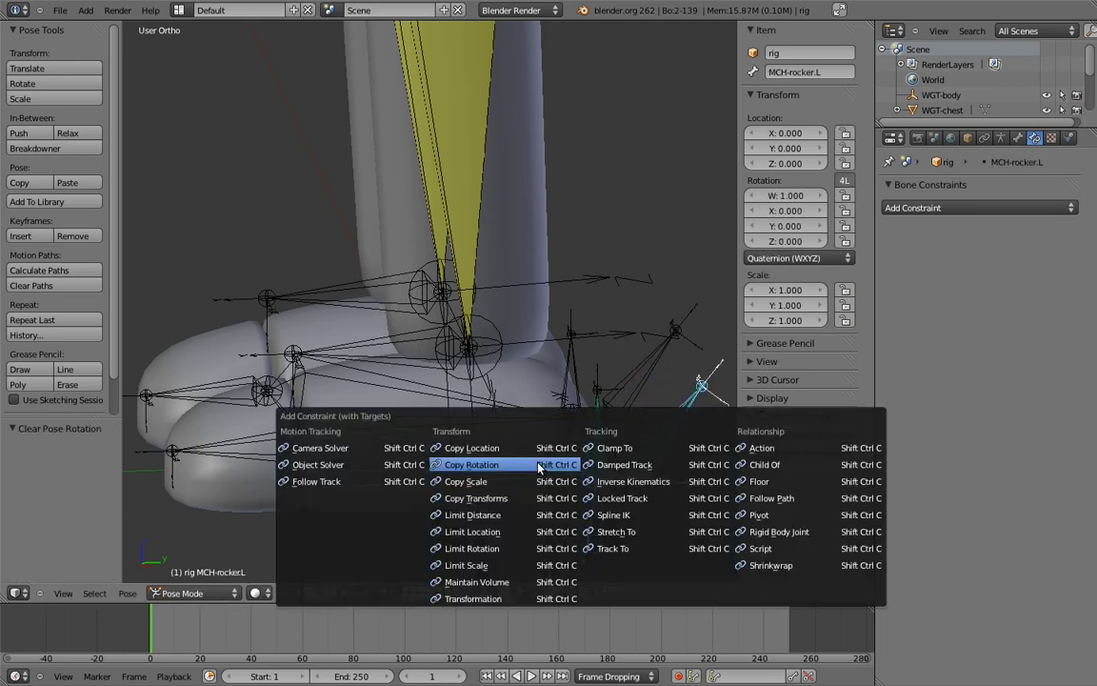
pyautogui.click(447, 461)
pyautogui.click(967, 365)
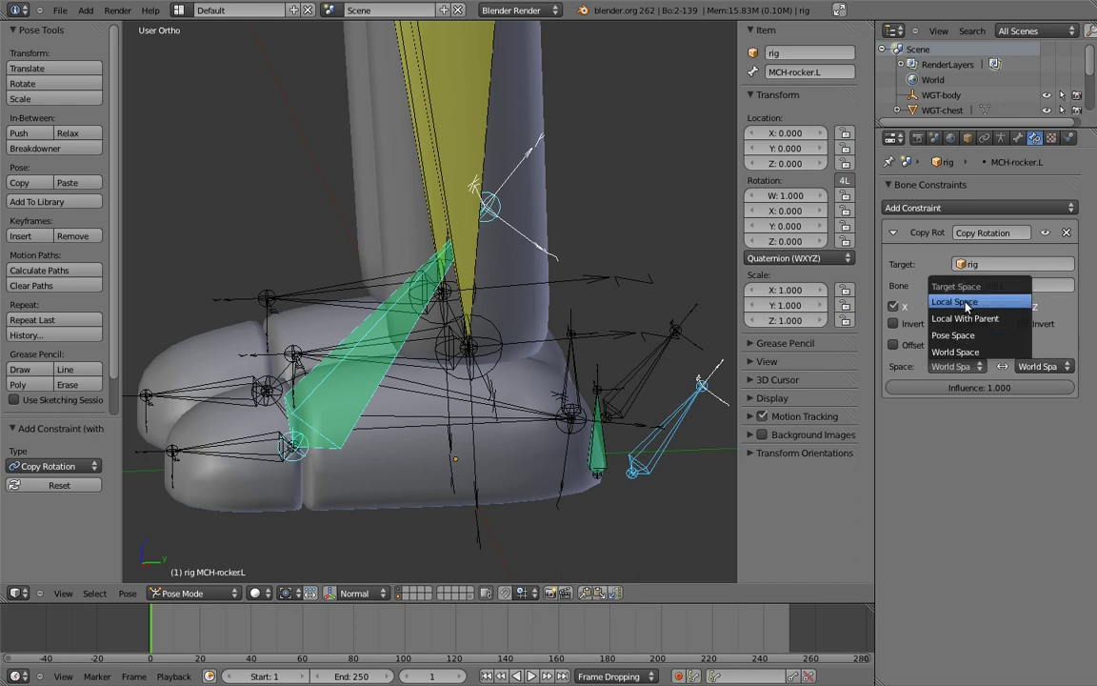
pyautogui.click(970, 303)
pyautogui.click(1043, 366)
pyautogui.click(997, 302)
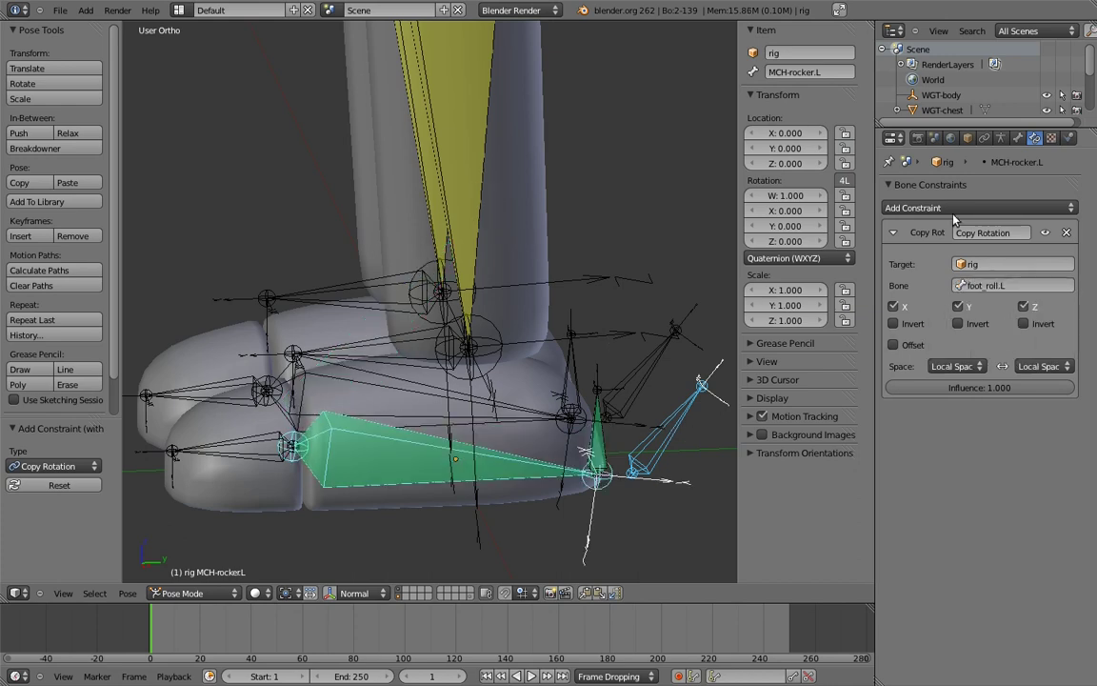
# - Add a Limit Rotation constraint to MCH-rocker.L in Local Space, limiting X with a minimum of -170°
pyautogui.click(954, 210)
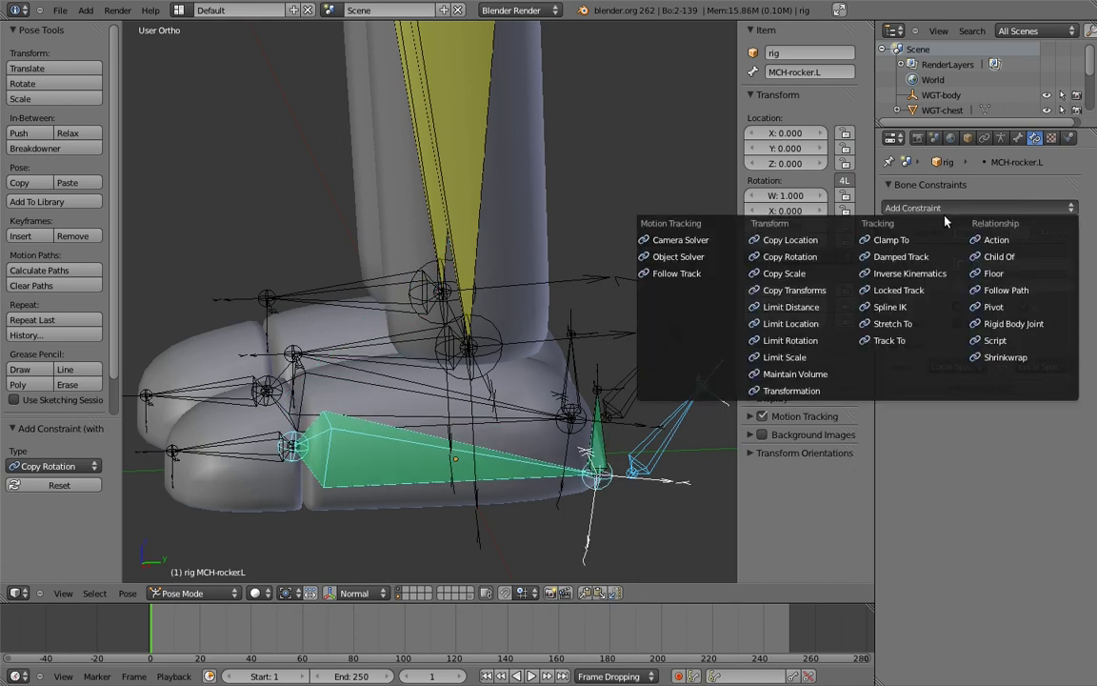
pyautogui.click(791, 340)
pyautogui.click(1005, 522)
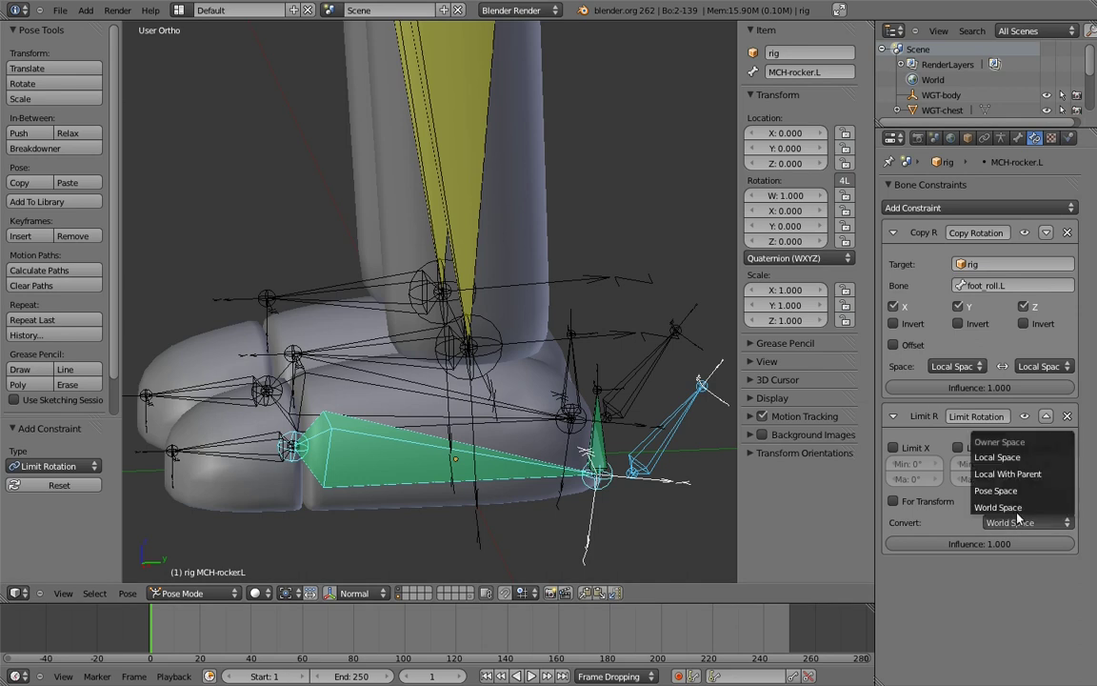
pyautogui.click(985, 458)
pyautogui.click(893, 448)
pyautogui.click(913, 464)
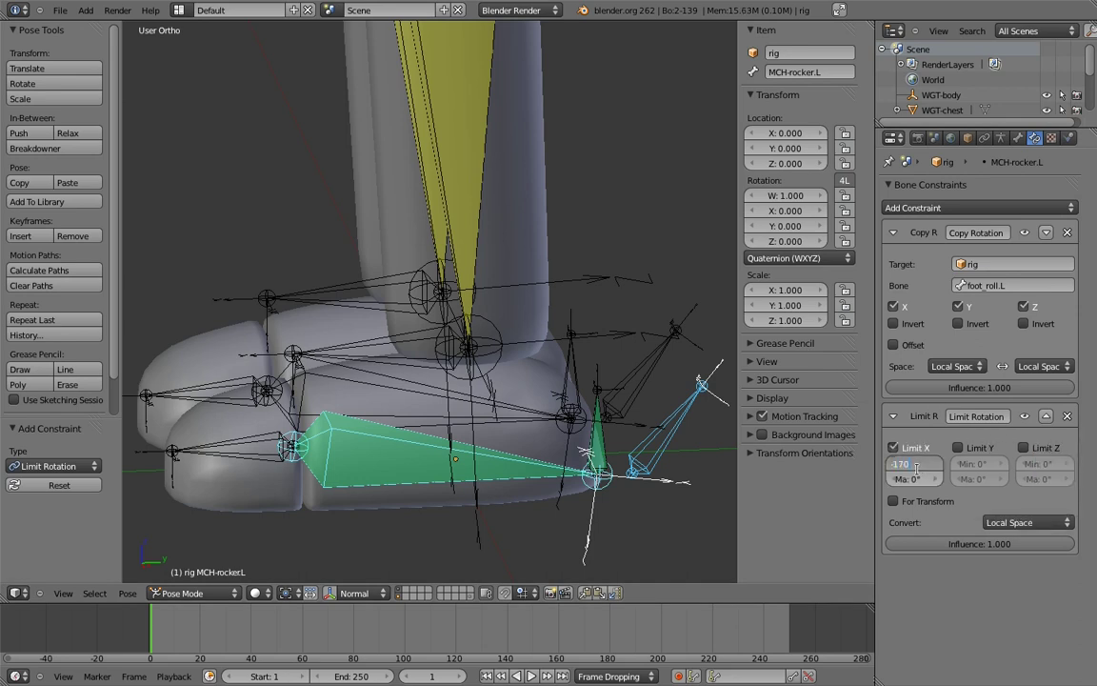
# - Test the heel and ball roll by rotating foot_roll.L, and cancel the rotation
pyautogui.rightClick(670, 426)
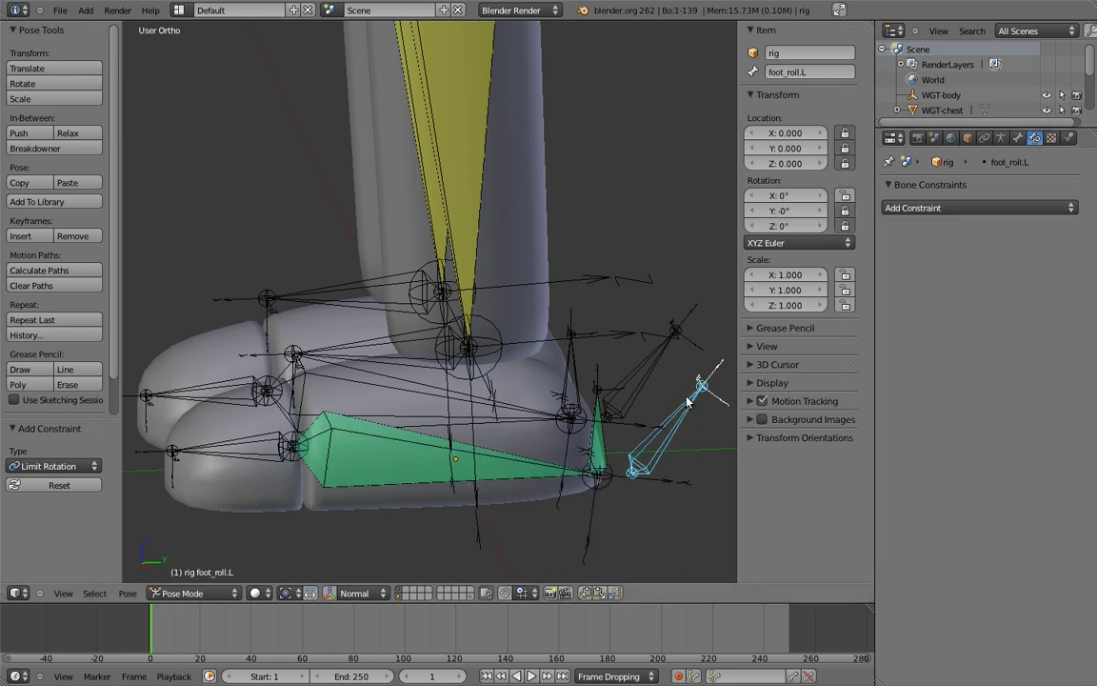
pyautogui.press('r')
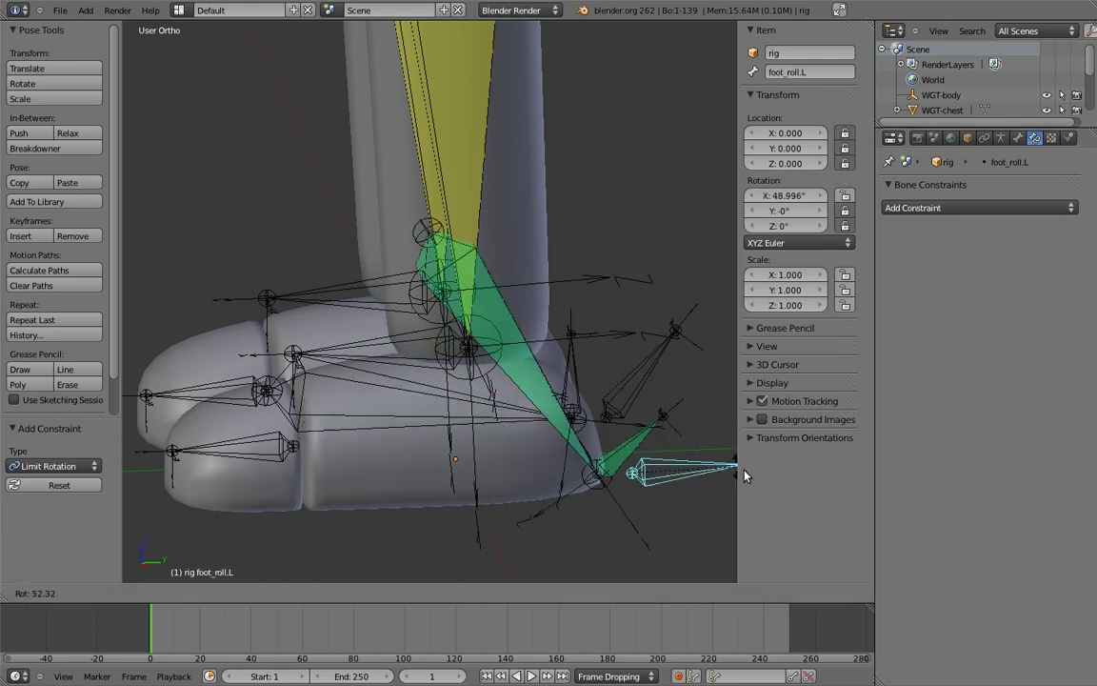
pyautogui.press('Escape')
# - In Edit Mode, parent foot.ik.L to MCH-rocker.L with Keep Offset
pyautogui.rightClick(631, 322)
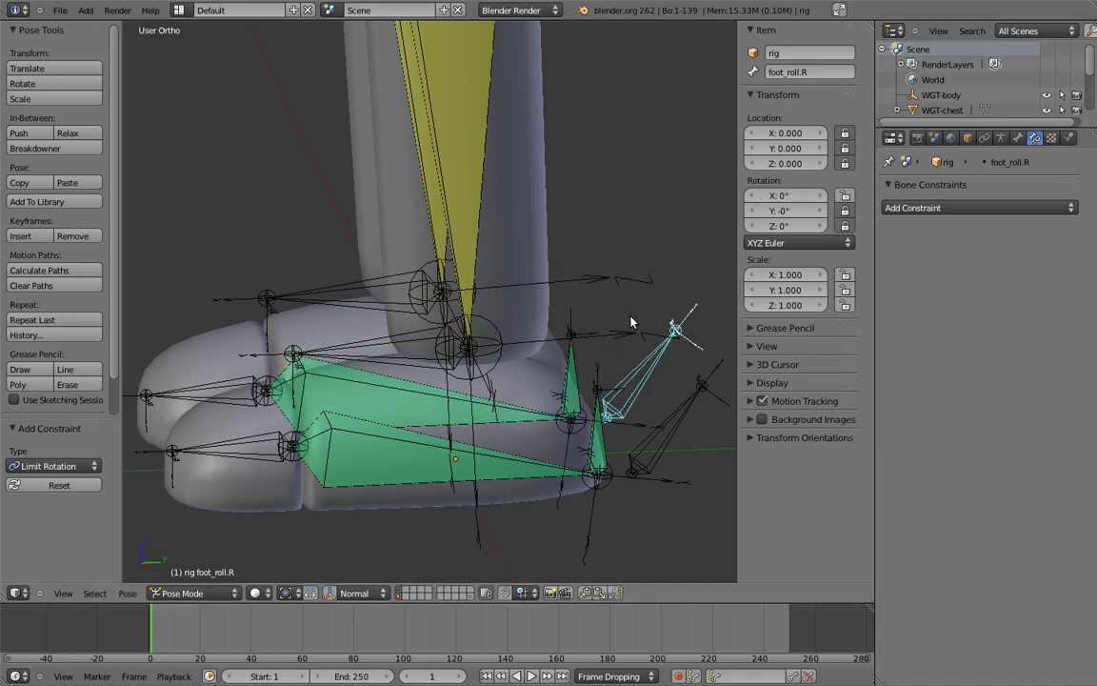
pyautogui.moveTo(438, 379)
pyautogui.mouseDown(button='middle')
pyautogui.moveTo(458, 376)
pyautogui.moveTo(446, 365)
pyautogui.mouseUp(button='middle')
pyautogui.press('Tab')
pyautogui.rightClick(389, 343)
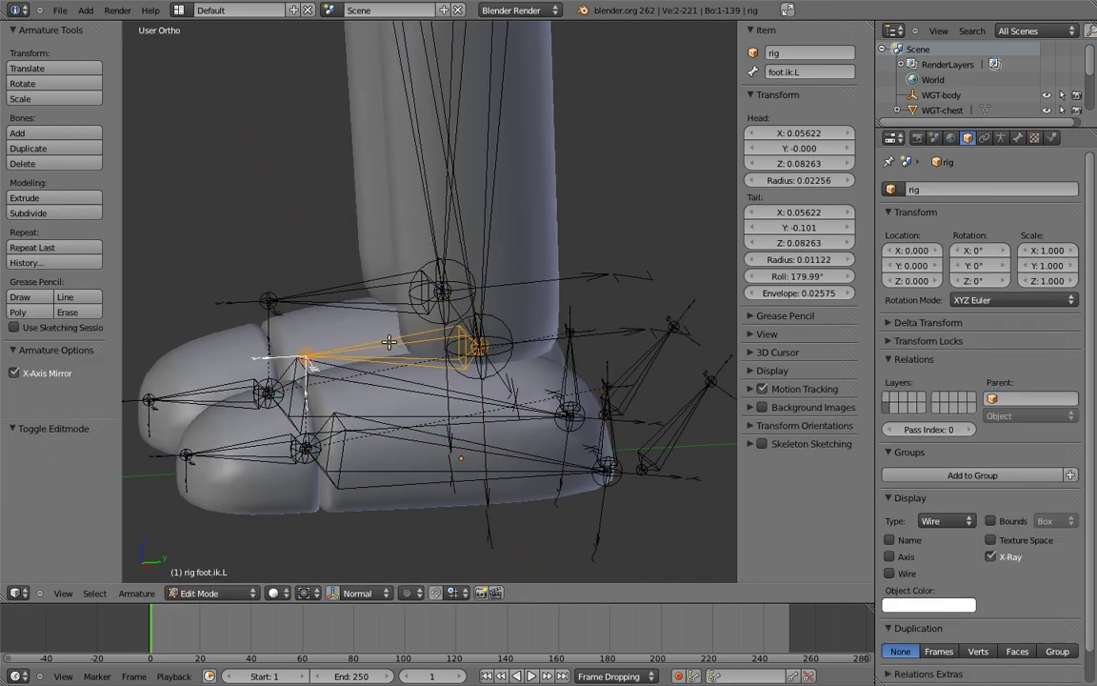
pyautogui.keyDown('shift'); pyautogui.rightClick(423, 440); pyautogui.keyUp('shift')
pyautogui.hotkey('ctrl', 'p')
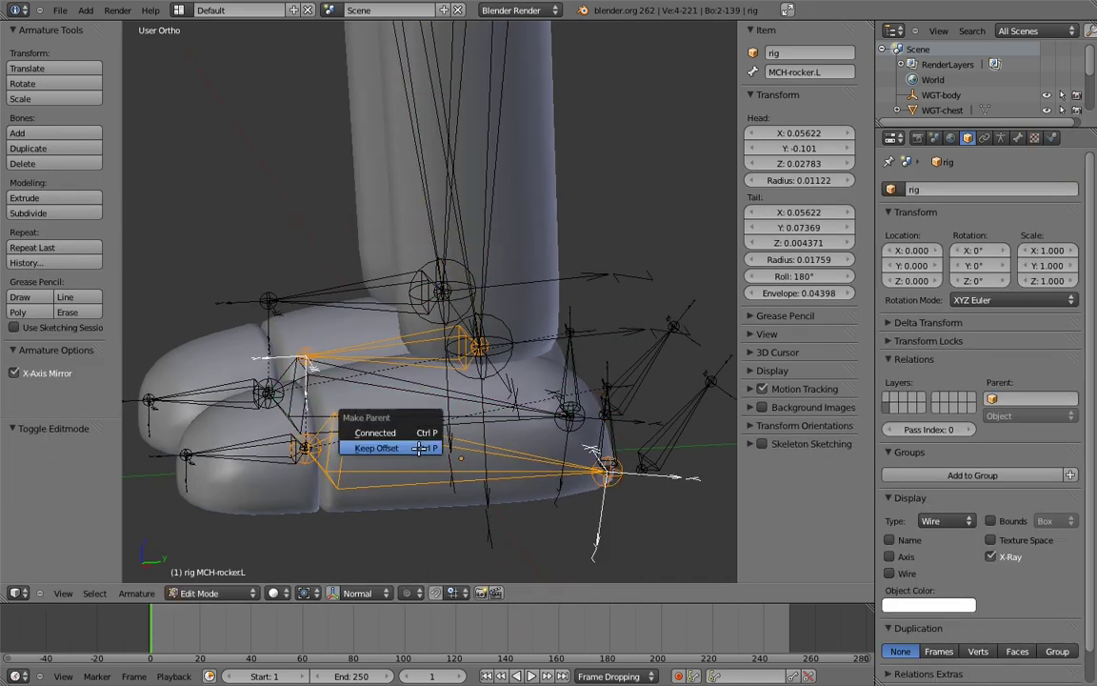
pyautogui.click(419, 448)
# - Parent toe.ik.L to MCH-rocker_parent.L with Keep Offset
pyautogui.rightClick(265, 454)
pyautogui.keyDown('shift'); pyautogui.rightClick(613, 437); pyautogui.keyUp('shift')
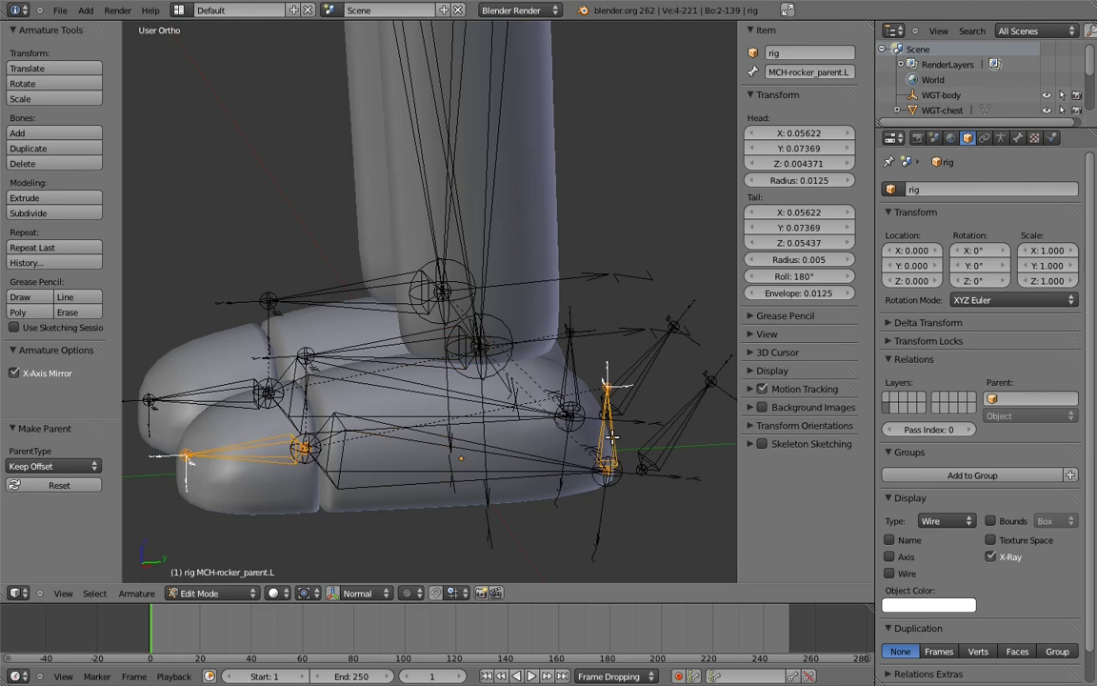
pyautogui.hotkey('ctrl', 'p')
pyautogui.click(581, 442)
# - Return to Pose Mode and test the new parenting by rotating foot_roll.L, cancelling the rotation
pyautogui.press('Tab')
pyautogui.rightClick(685, 419)
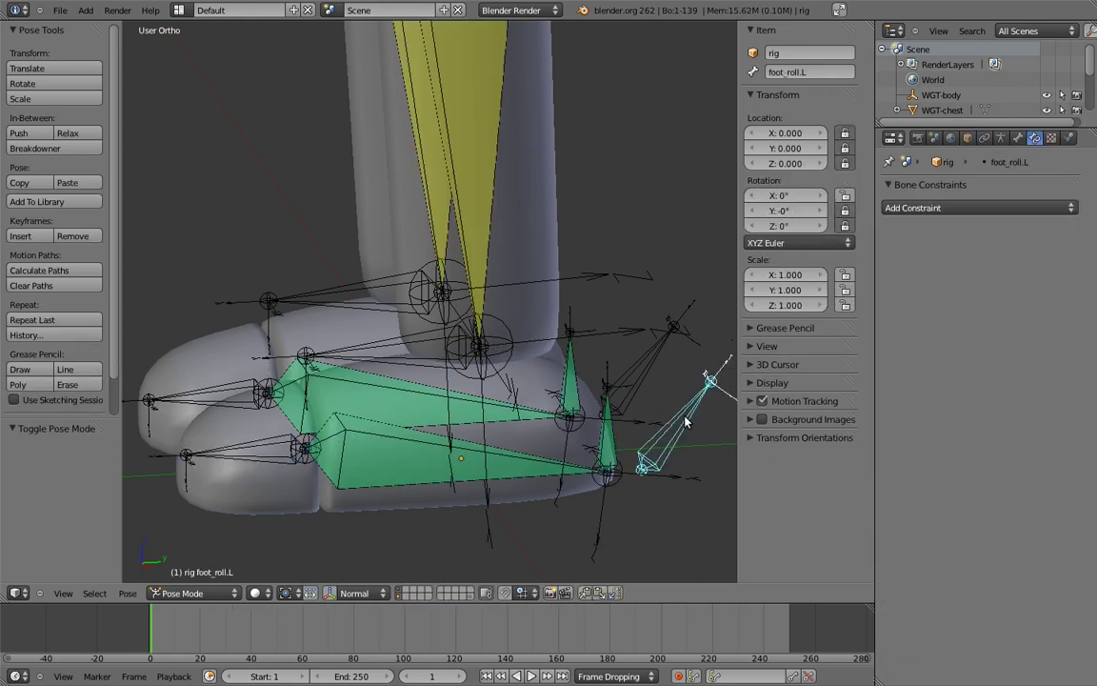
pyautogui.press('r')
pyautogui.rightClick(696, 412)
pyautogui.rightClick(696, 412)
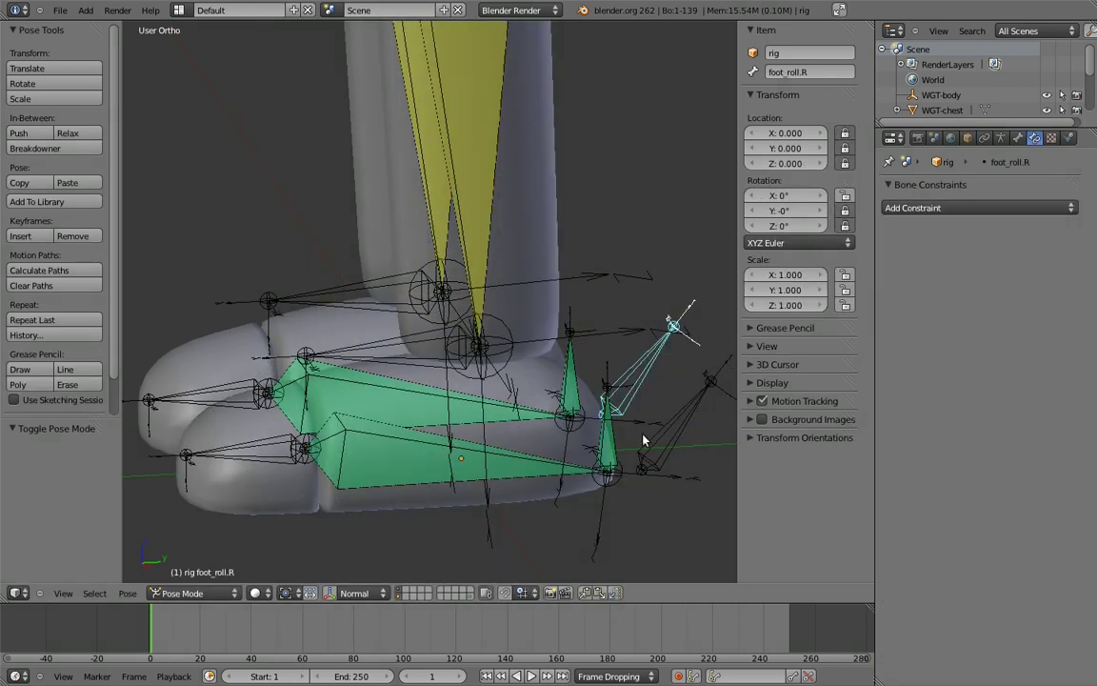
# - Lock the location of toe.ik.L and toe.ik.R and set both bones to YZX Euler rotation
pyautogui.rightClick(234, 453)
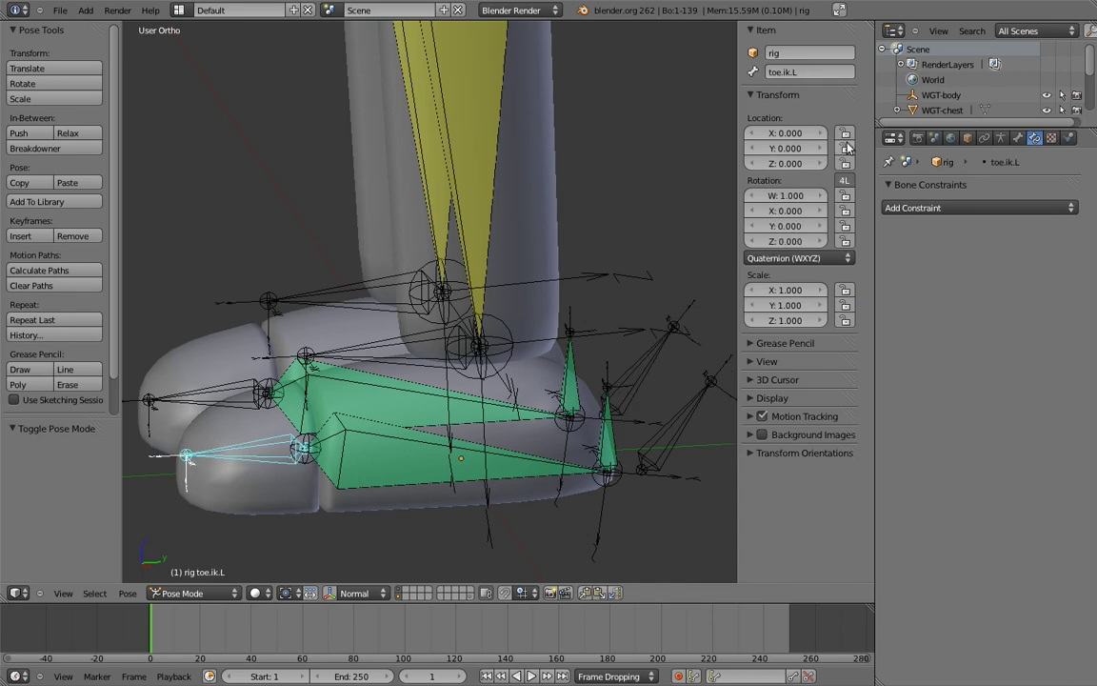
pyautogui.click(810, 258)
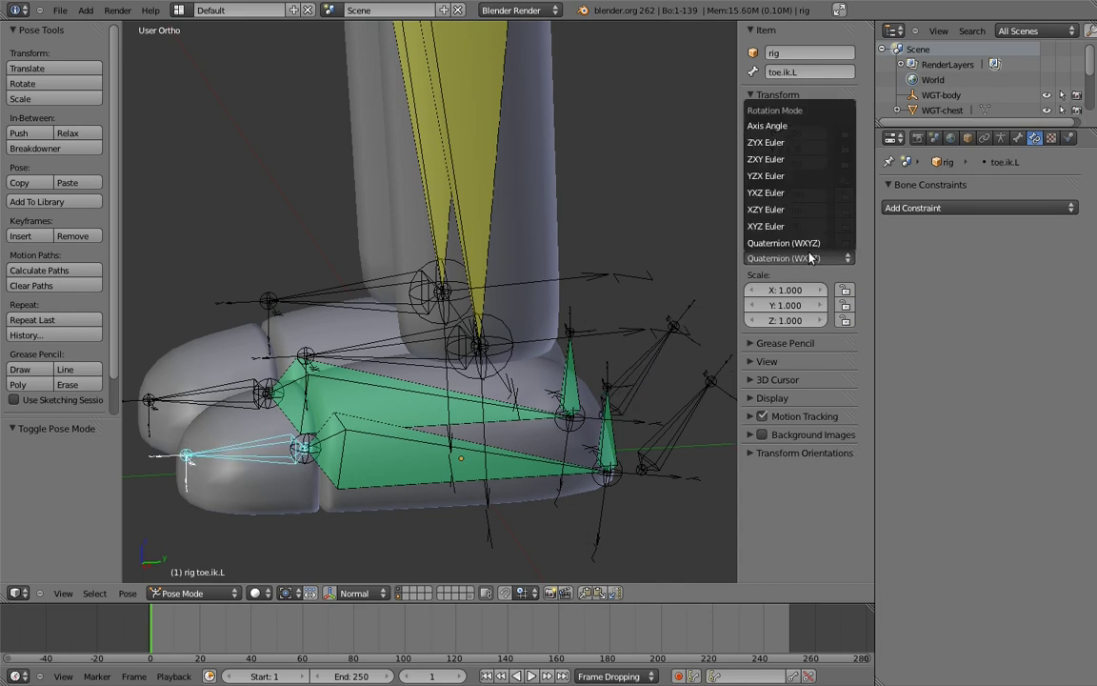
pyautogui.click(776, 176)
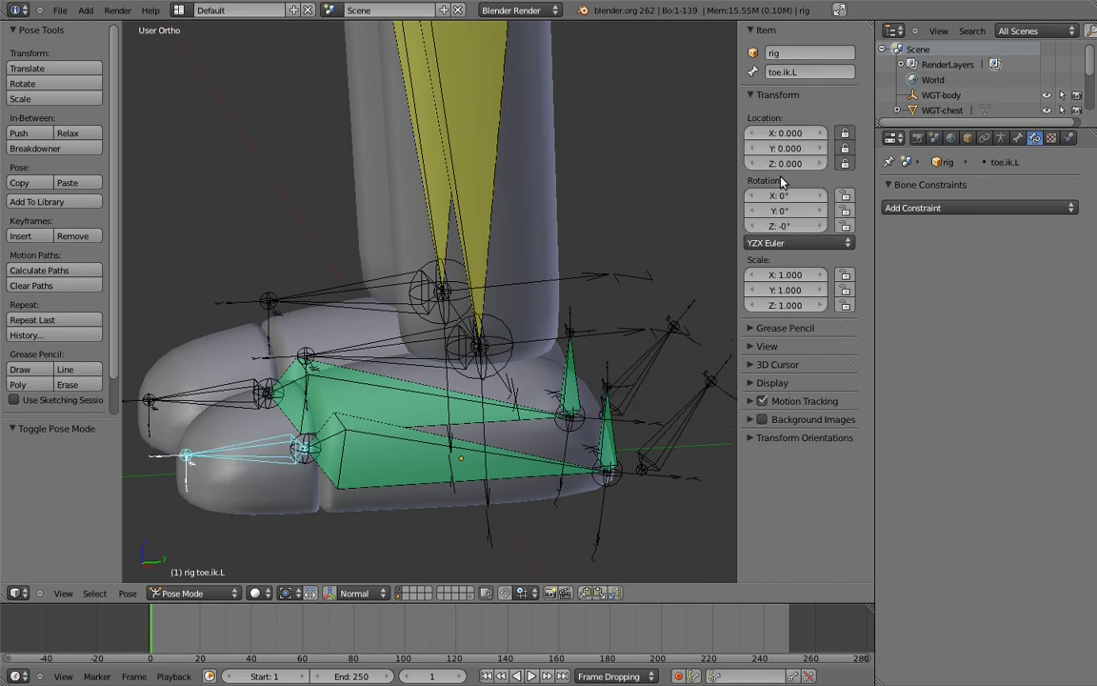
pyautogui.rightClick(213, 393)
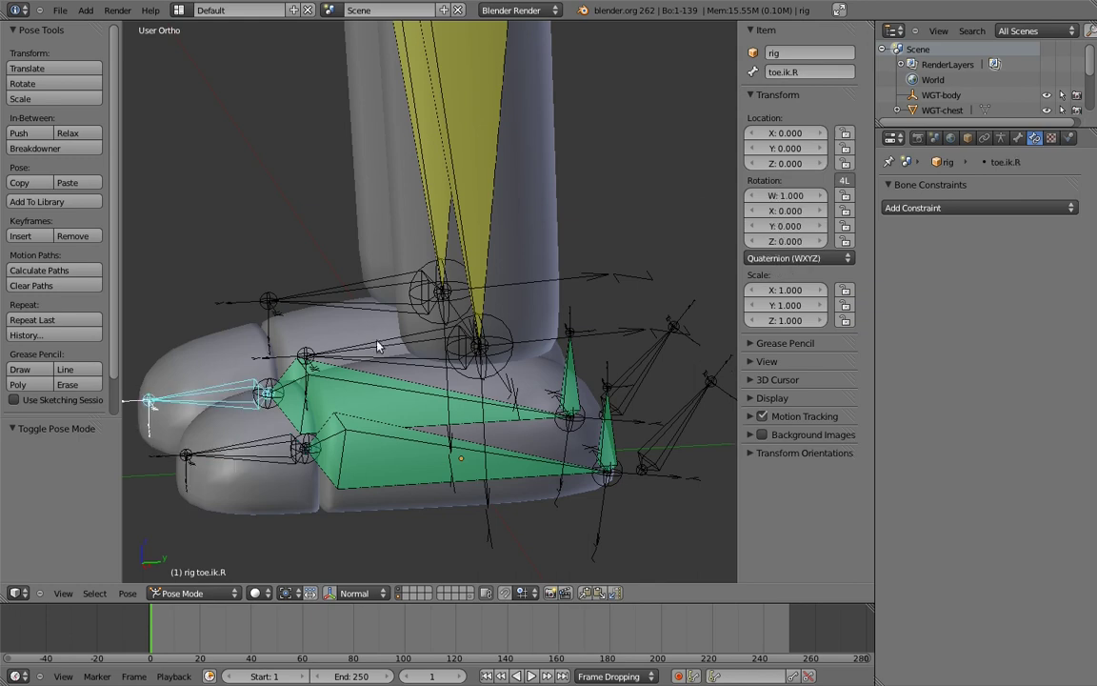
pyautogui.click(809, 257)
pyautogui.click(788, 177)
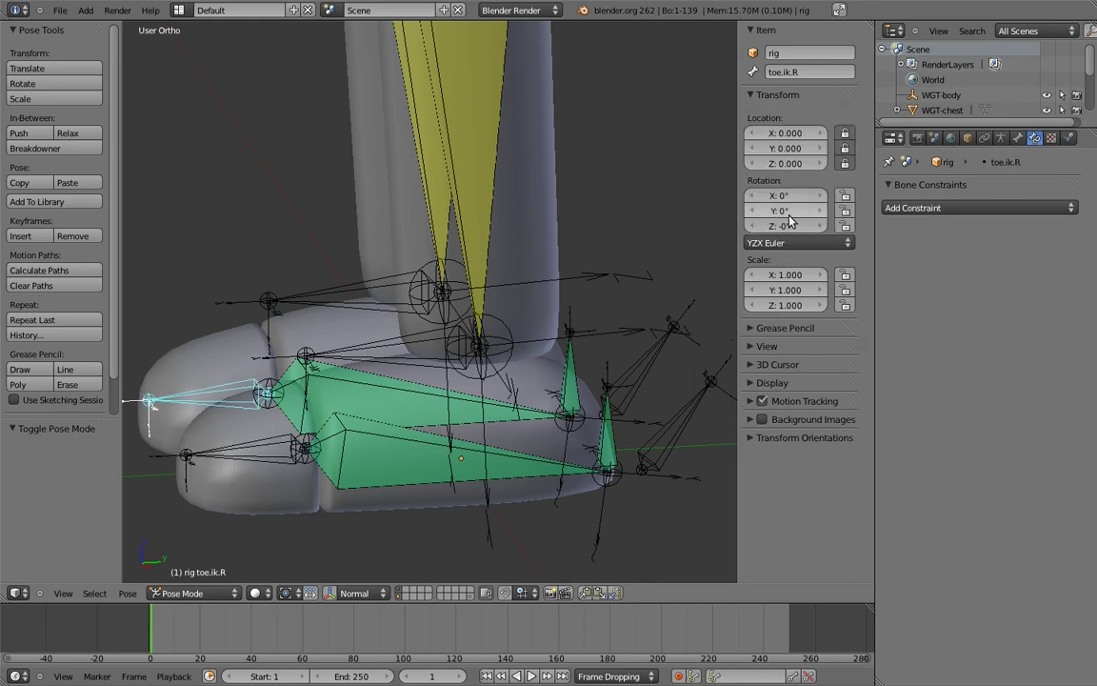
# - Rename the IK foot bones as MCH-foot.ik.L and MCH-foot.ik.R
pyautogui.rightClick(360, 357)
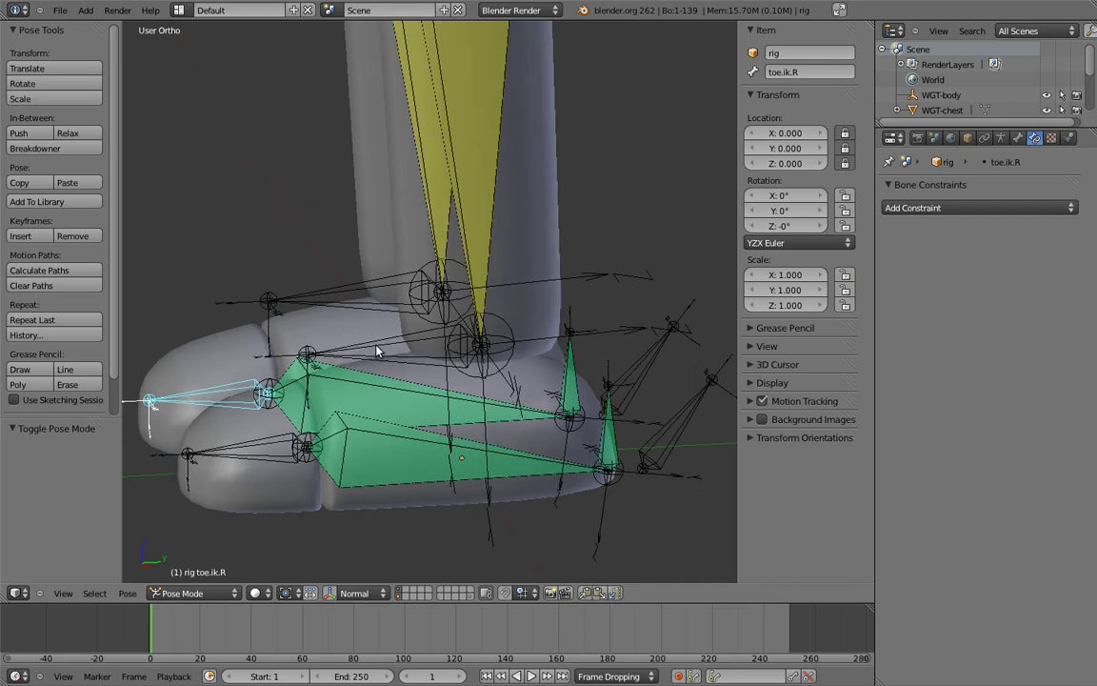
pyautogui.click(800, 75)
pyautogui.hotkey('ctrl', 'c')
pyautogui.press('Home')
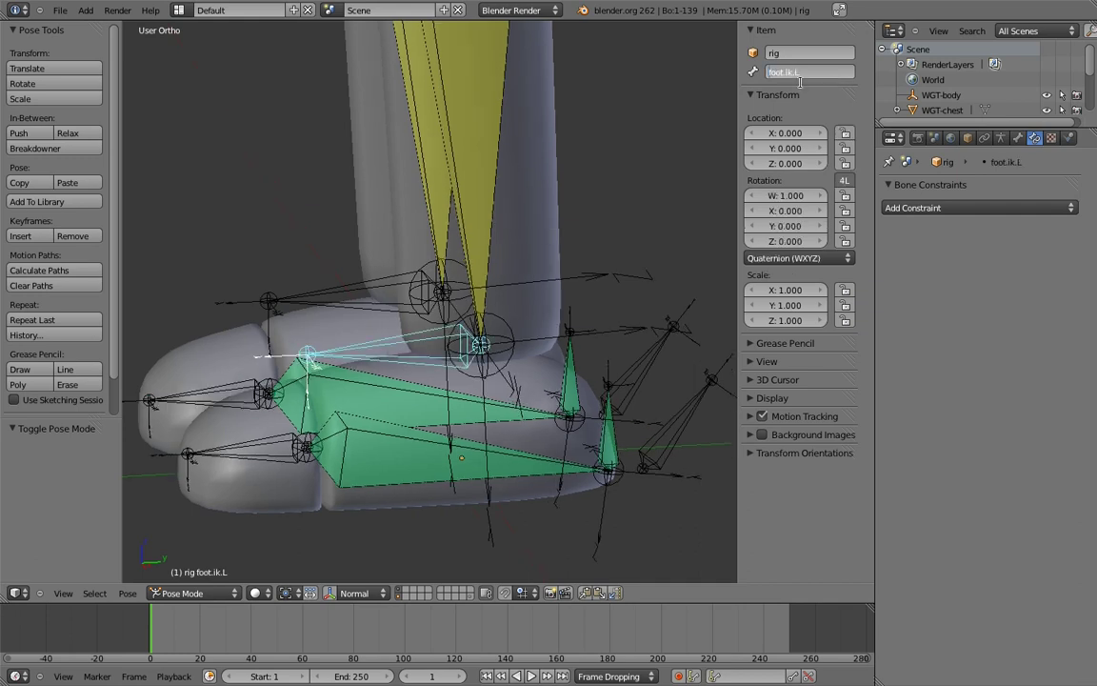
pyautogui.write('MCH-')
pyautogui.press('Return')
pyautogui.rightClick(347, 297)
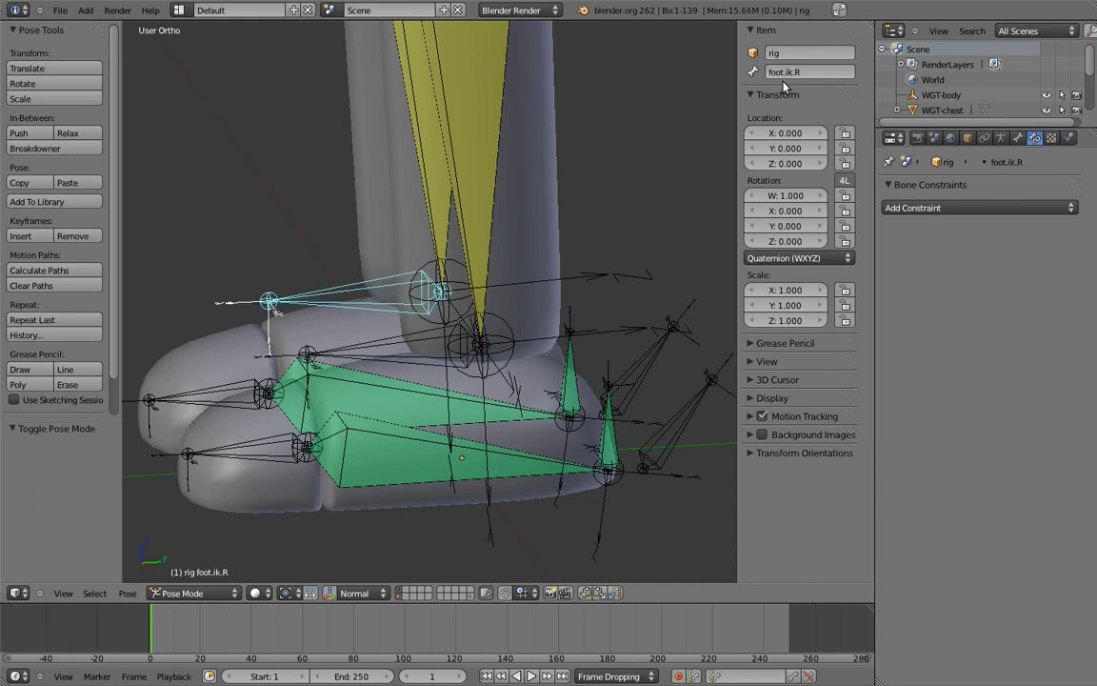
pyautogui.write('MCH-foot.ik.L')
pyautogui.press('Return')
# - In Edit Mode, duplicate the MCH-foot.ik bone and place the copy 0.04 above the original
pyautogui.press('KP_3')
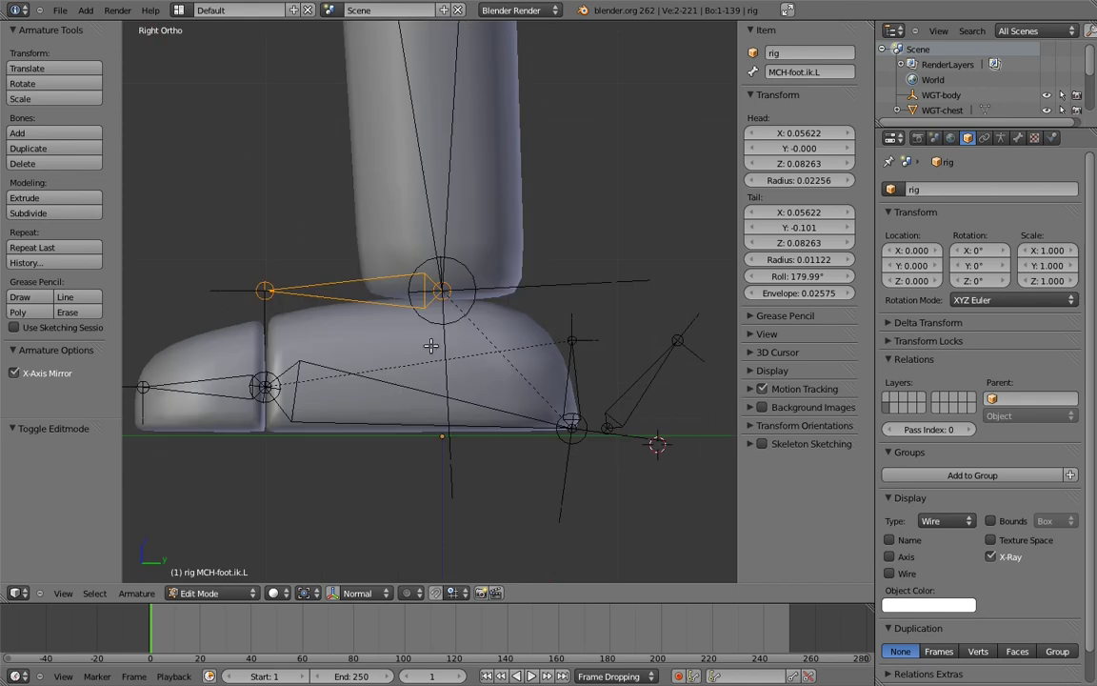
pyautogui.keyDown('shift'); pyautogui.moveTo(456, 350); pyautogui.dragTo(491, 371, button='middle'); pyautogui.keyUp('shift')
pyautogui.hotkey('shift', 'd')
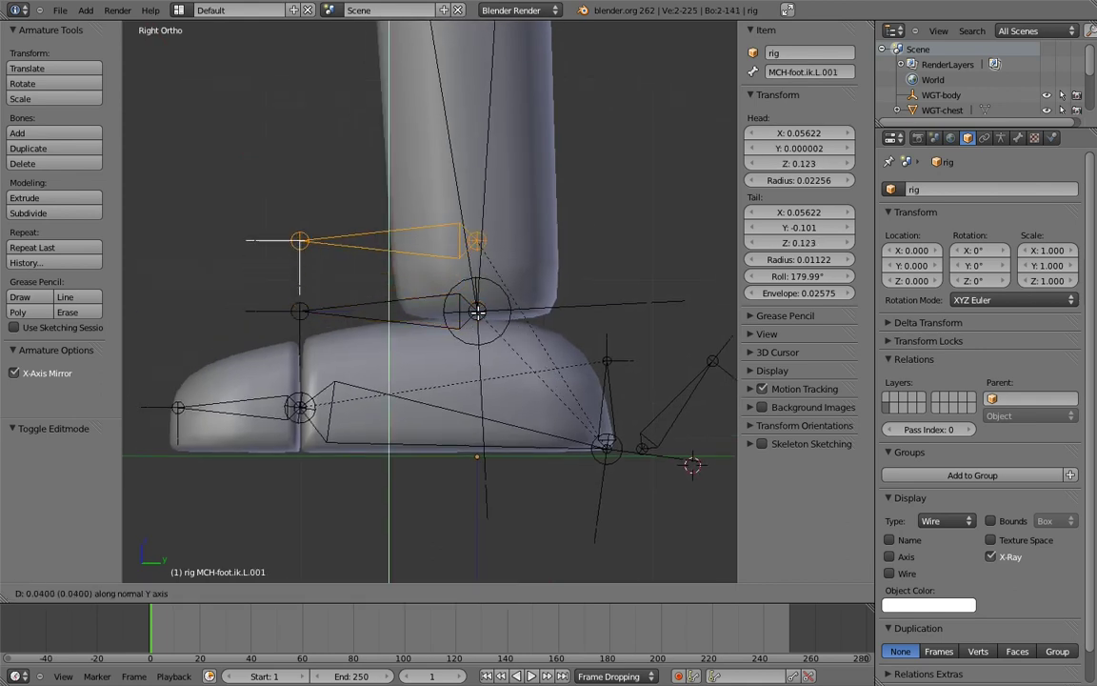
pyautogui.click(299, 238)
# - Lengthen the duplicated foot bone by moving its tail -0.04 along Y, toward the toes
pyautogui.rightClick(298, 238)
pyautogui.press('g')
pyautogui.press('y')
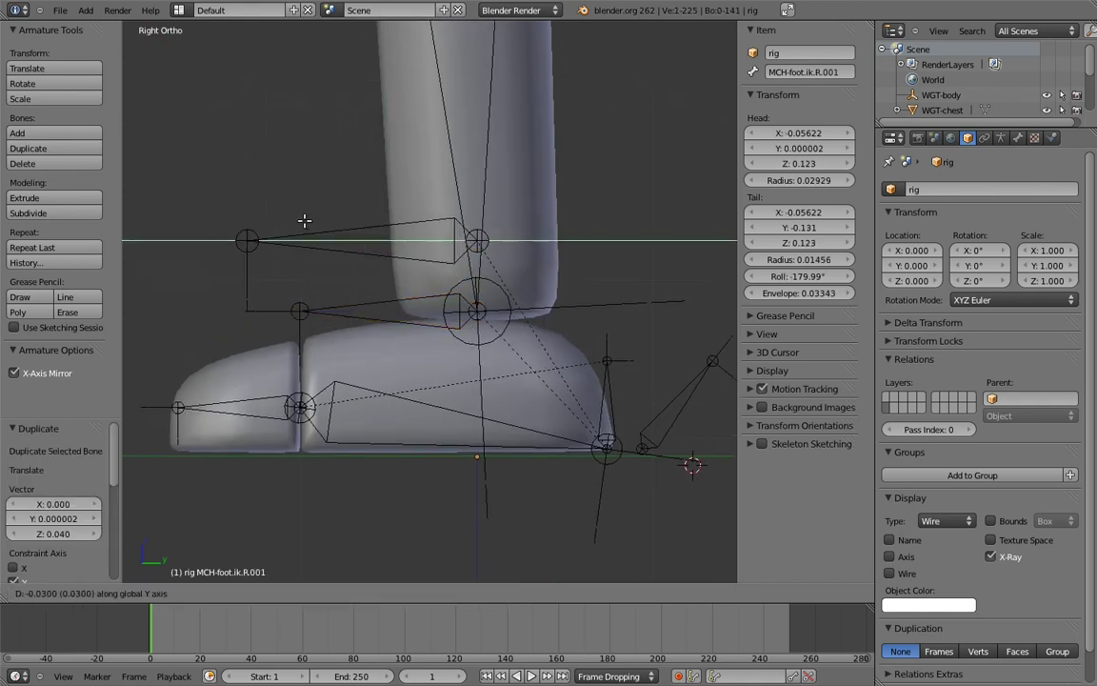
pyautogui.click(297, 219)
# - Move the lengthened foot bone -0.04 along Z, down onto the ankle
pyautogui.rightClick(367, 219)
pyautogui.press('g')
pyautogui.press('z')
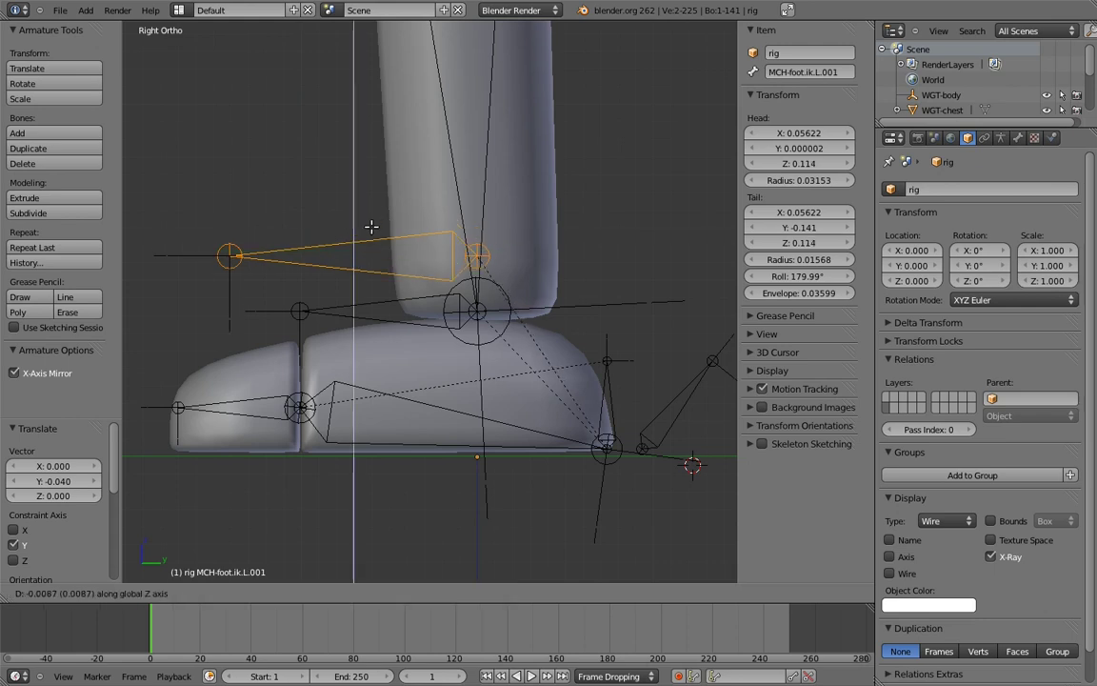
pyautogui.click(373, 279)
pyautogui.moveTo(373, 279); pyautogui.dragTo(333, 334, button='middle')
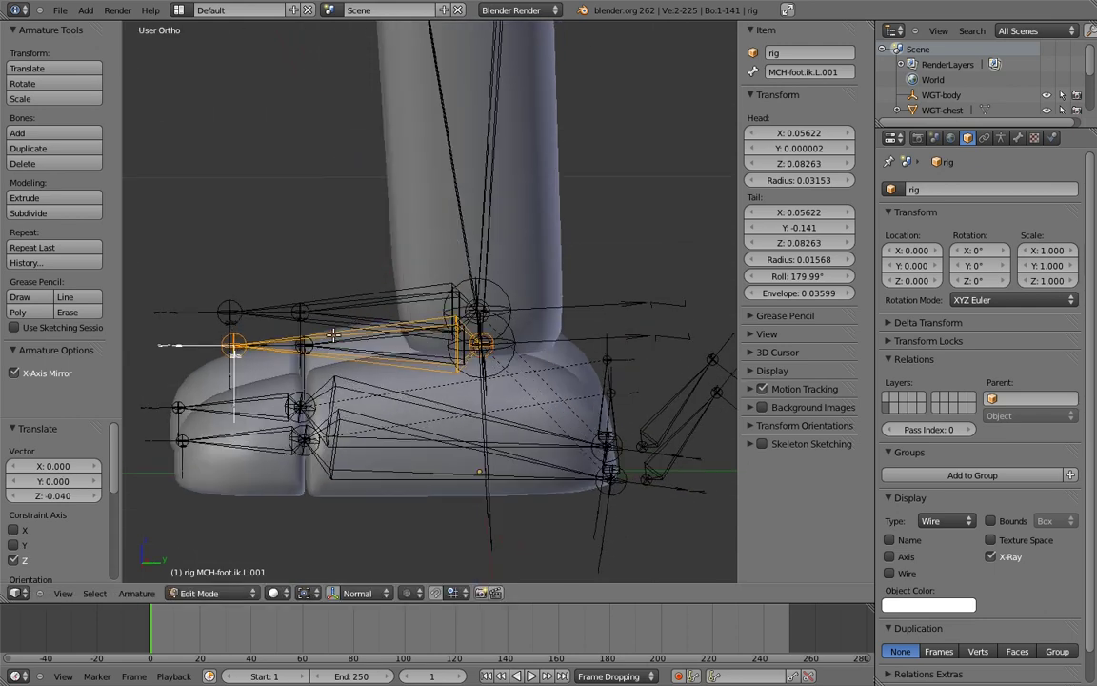
# - Rename the duplicated, lengthened foot bones as foot.ik.L and foot.ik.R
pyautogui.press('Right')
pyautogui.press('BackSpace')
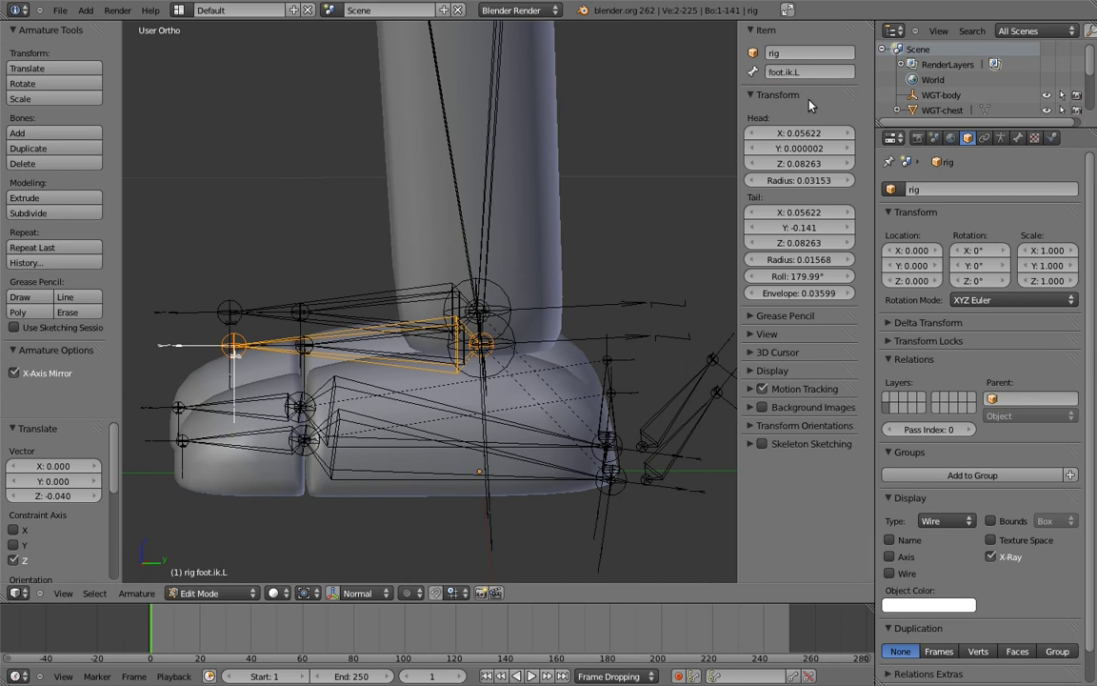
pyautogui.moveTo(293, 299); pyautogui.dragTo(297, 303, button='middle')
pyautogui.rightClick(255, 303)
pyautogui.click(811, 74)
pyautogui.hotkey('ctrl', 'v')
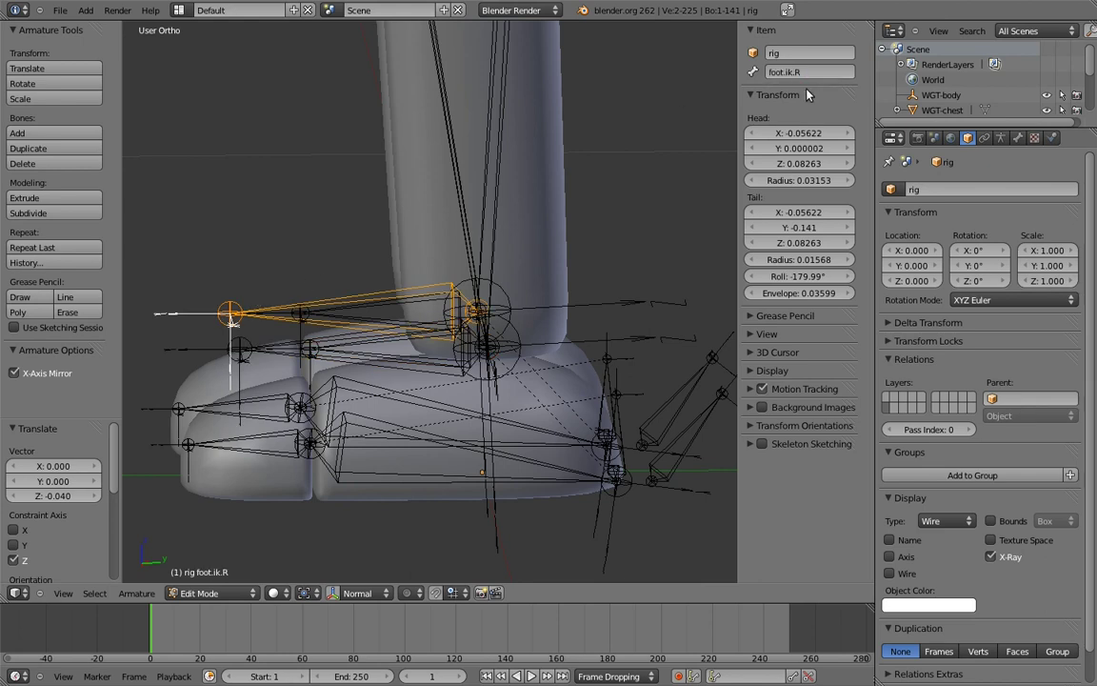
pyautogui.press('Return')
# - In Edit Mode, parent the left heel's upright roll bone and the foot roll control bone behind it to foot.ik.L
pyautogui.hotkey('ctrl', 'Tab')
pyautogui.press('g')
pyautogui.rightClick(339, 316)
pyautogui.press('Tab')
pyautogui.moveTo(390, 339); pyautogui.dragTo(453, 376, button='middle')
pyautogui.rightClick(628, 459)
pyautogui.keyDown('shift'); pyautogui.rightClick(679, 469); pyautogui.keyUp('shift')
pyautogui.moveTo(492, 412); pyautogui.dragTo(353, 290, button='middle')
pyautogui.keyDown('shift'); pyautogui.rightClick(313, 244); pyautogui.keyUp('shift')
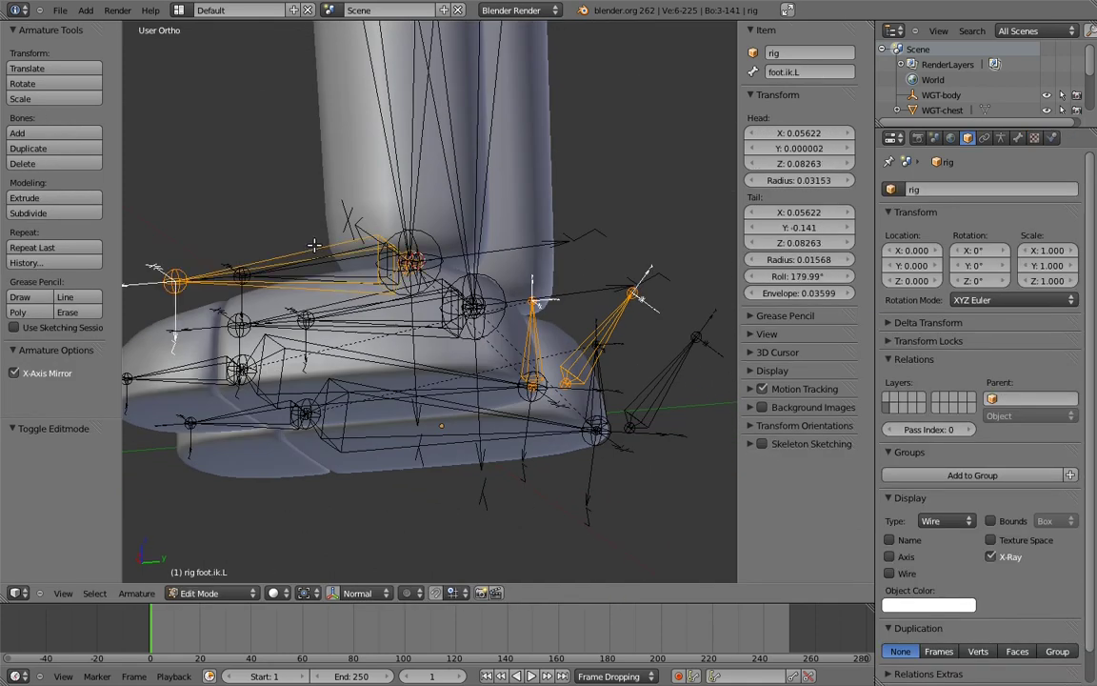
pyautogui.hotkey('ctrl', 'p')
pyautogui.click(310, 248)
# - Test the foot parenting in Pose Mode by rotating foot.ik.L and moving foot.ik.R, cancelling each transform
pyautogui.moveTo(310, 247); pyautogui.dragTo(336, 333, button='middle')
pyautogui.hotkey('ctrl', 'Tab')
pyautogui.rightClick(335, 338)
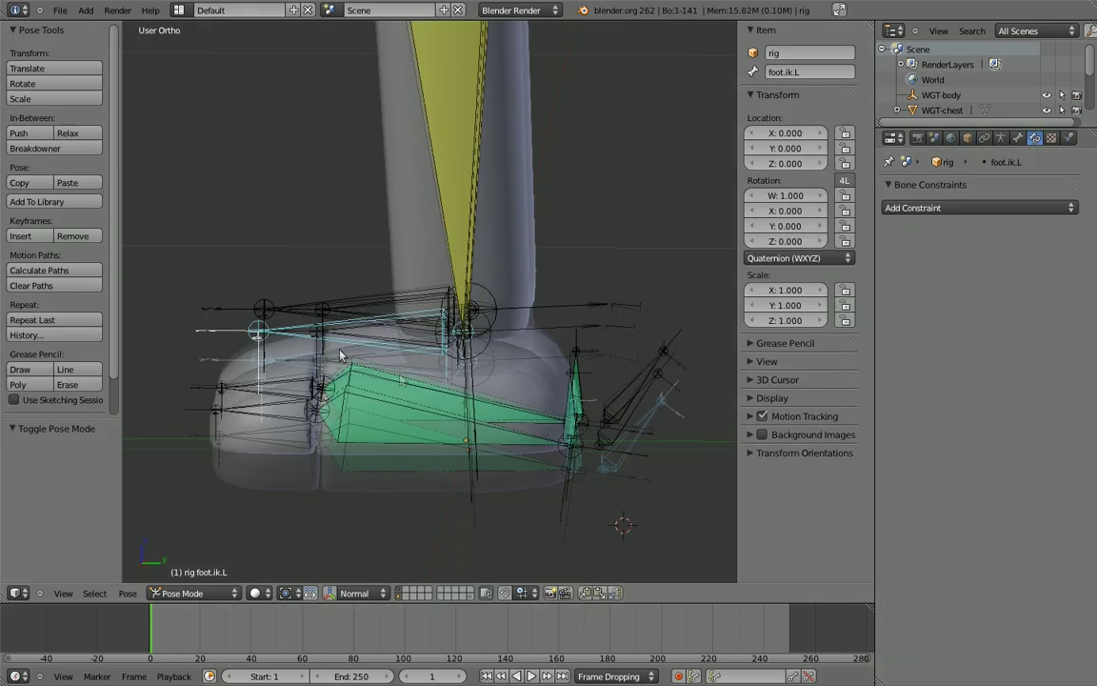
pyautogui.press('g')
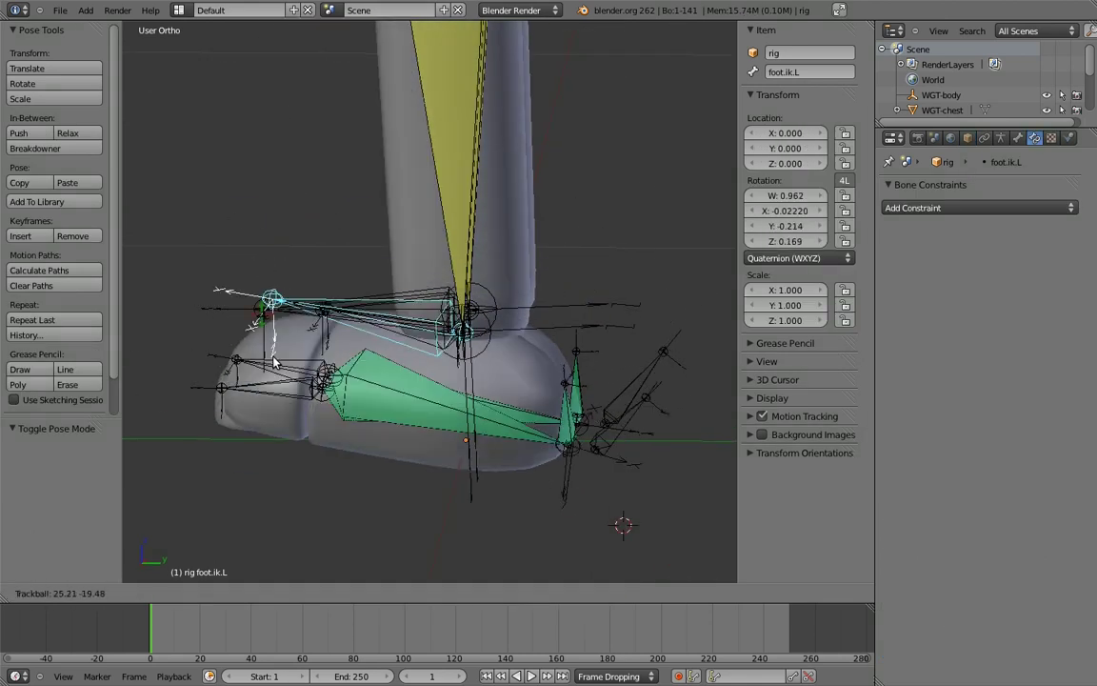
pyautogui.rightClick(362, 290)
pyautogui.moveTo(345, 284); pyautogui.dragTo(351, 299, button='middle')
pyautogui.rightClick(350, 307)
pyautogui.press('g')
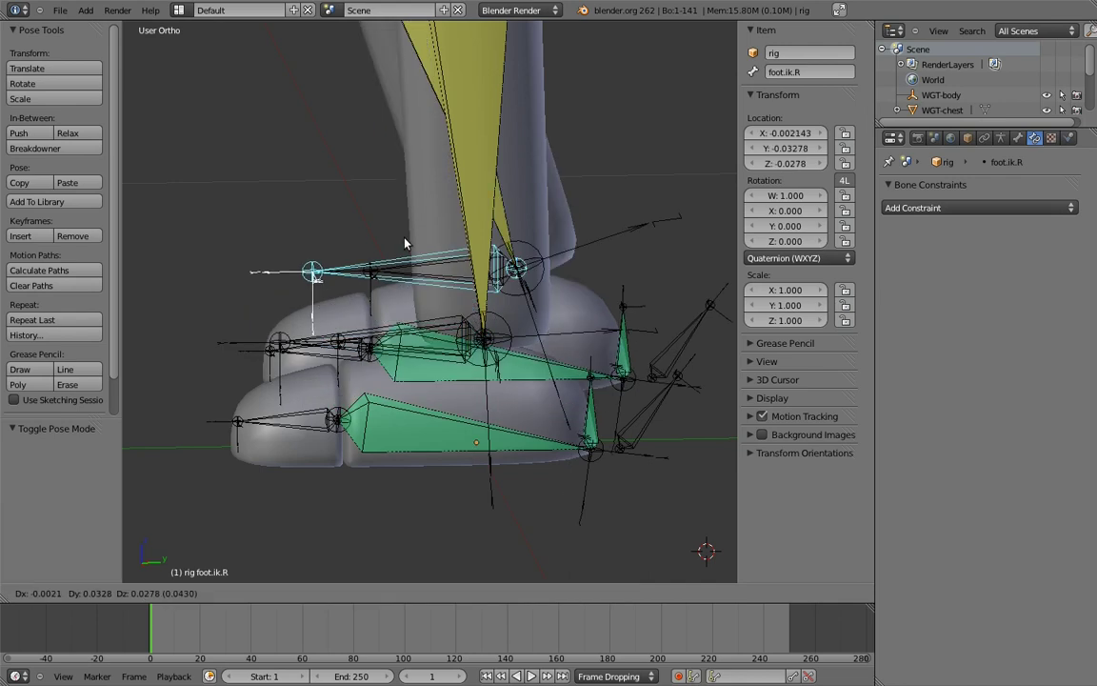
pyautogui.rightClick(425, 310)
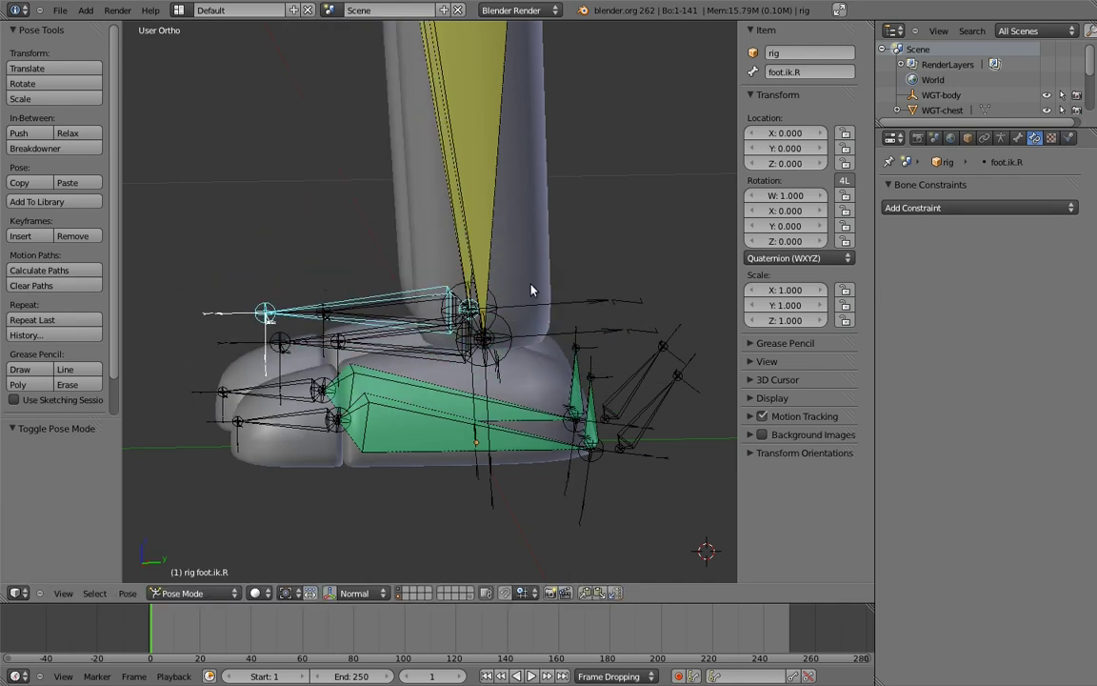
# - Disable Local Location for both foot.ik.R and foot.ik.L
pyautogui.click(1018, 137)
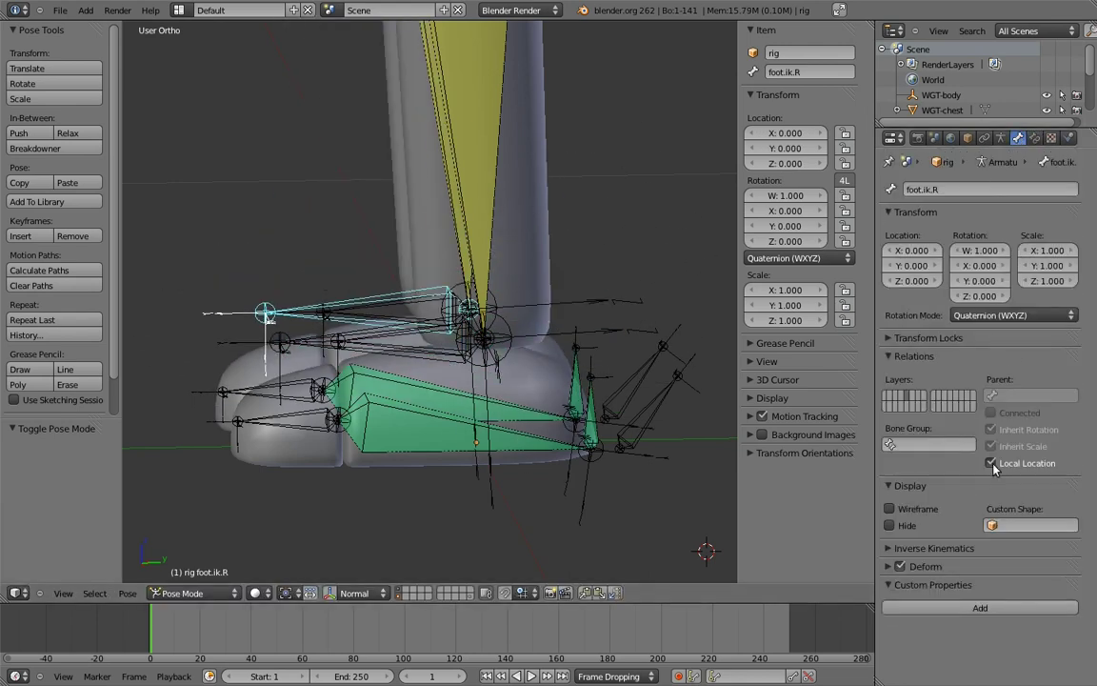
pyautogui.rightClick(299, 345)
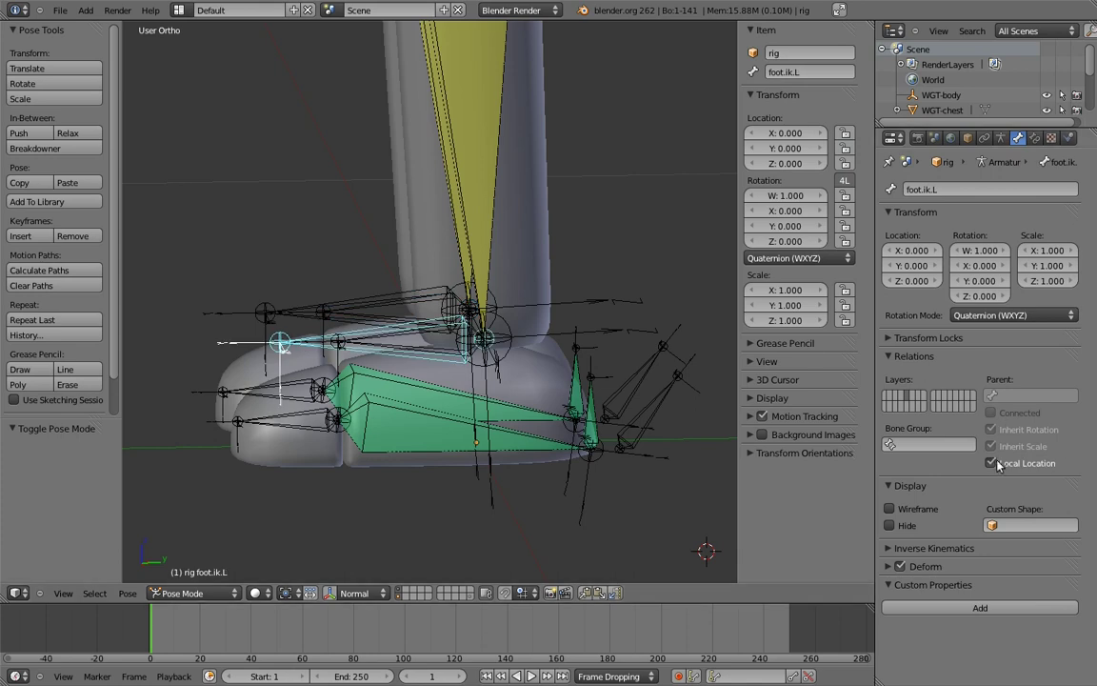
pyautogui.scroll(-2, 561, 347)
# - Show the armature layer holding the root bone and parent the foot.ik bone to root in Edit Mode
pyautogui.moveTo(561, 348); pyautogui.dragTo(514, 365, button='middle')
pyautogui.press('Tab')
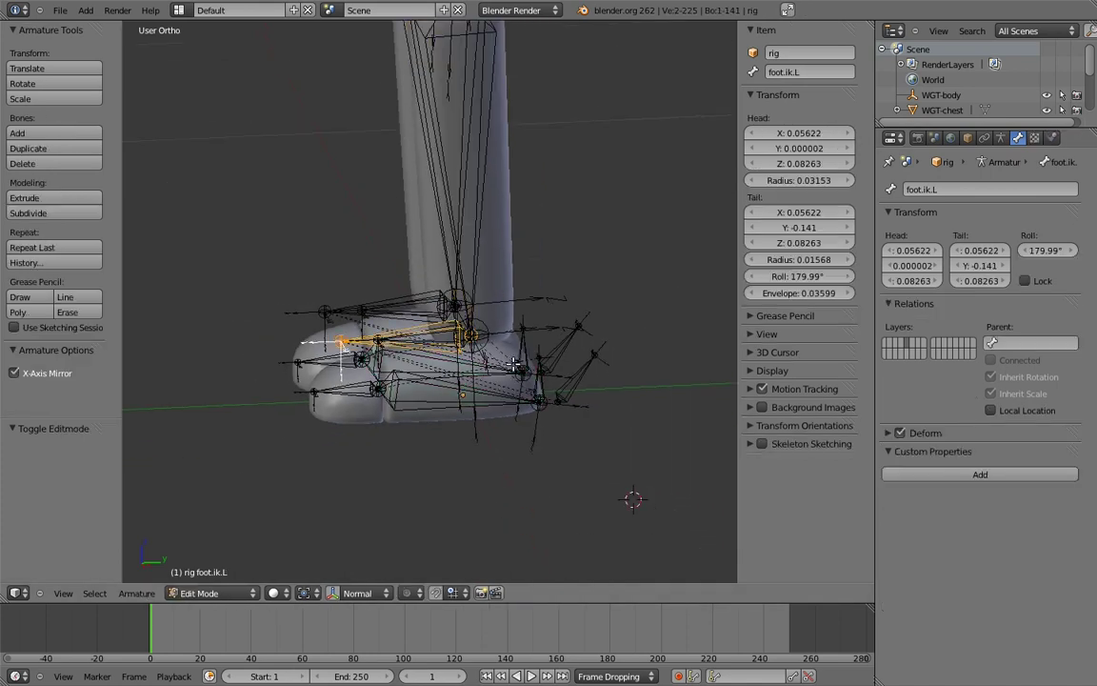
pyautogui.click(1001, 137)
pyautogui.scroll(2, 527, 371)
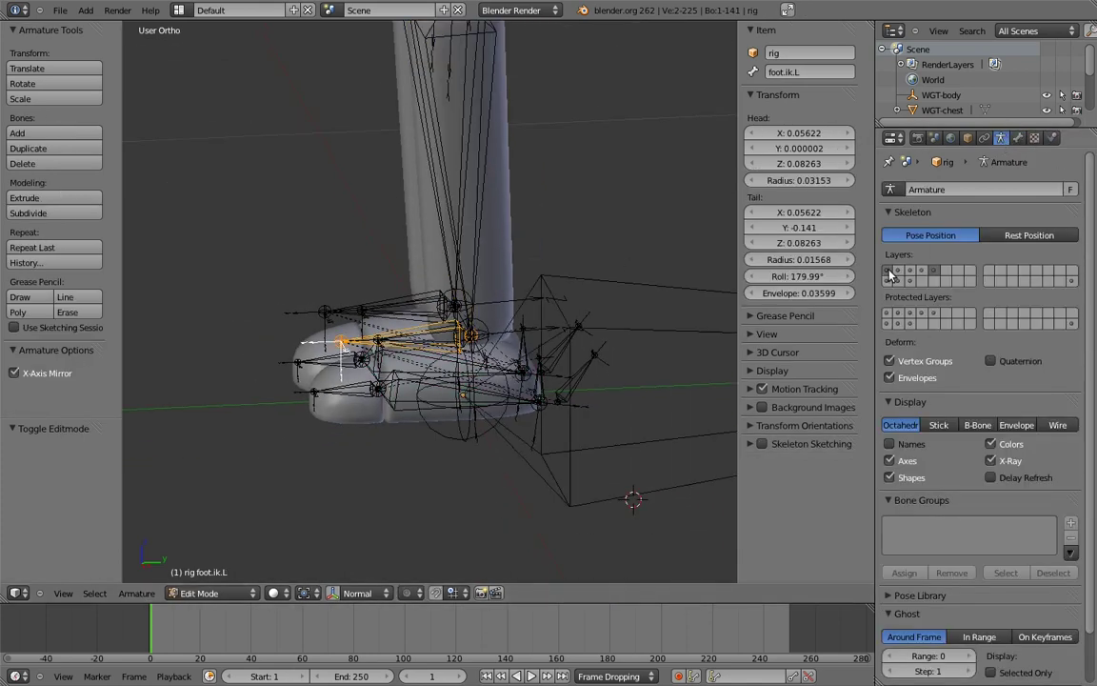
pyautogui.scroll(-2, 527, 371)
pyautogui.moveTo(484, 382); pyautogui.dragTo(543, 400, button='middle')
pyautogui.keyDown('shift'); pyautogui.rightClick(587, 291); pyautogui.keyUp('shift')
pyautogui.hotkey('ctrl', 'p')
pyautogui.click(587, 292)
# - Test the root parenting in Pose Mode by rotating the root bone, cancelling the rotation
pyautogui.moveTo(582, 296); pyautogui.dragTo(580, 326, button='middle')
pyautogui.hotkey('ctrl', 'Tab')
pyautogui.press('r')
pyautogui.press('r')
pyautogui.rightClick(553, 343)
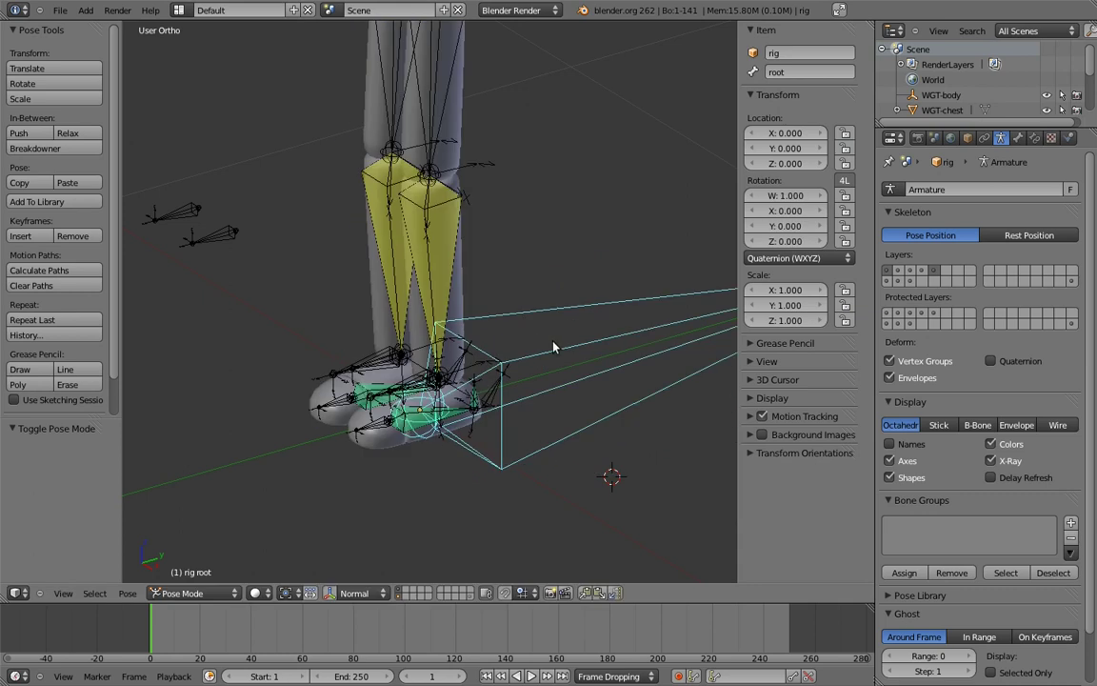
# - In Edit Mode, parent the left knee target bone in front of the legs to foot.ik.L with Keep Offset
pyautogui.keyDown('shift'); pyautogui.moveTo(524, 364); pyautogui.dragTo(559, 352, button='middle'); pyautogui.keyUp('shift')
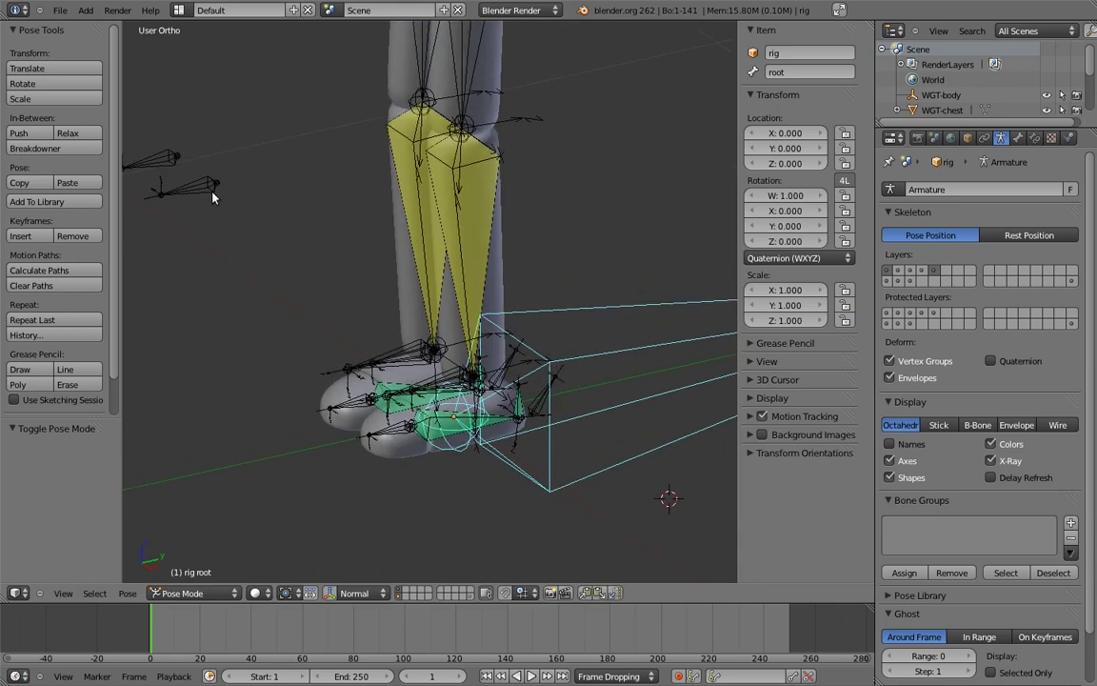
pyautogui.press('Tab')
pyautogui.rightClick(199, 184)
pyautogui.keyDown('shift'); pyautogui.moveTo(461, 319); pyautogui.dragTo(436, 232, button='middle'); pyautogui.keyUp('shift')
pyautogui.scroll(4, 436, 232)
pyautogui.moveTo(459, 338); pyautogui.dragTo(438, 314, button='middle')
pyautogui.rightClick(404, 296)
pyautogui.hotkey('ctrl', 'p')
pyautogui.click(365, 269)
pyautogui.scroll(-4, 427, 280)
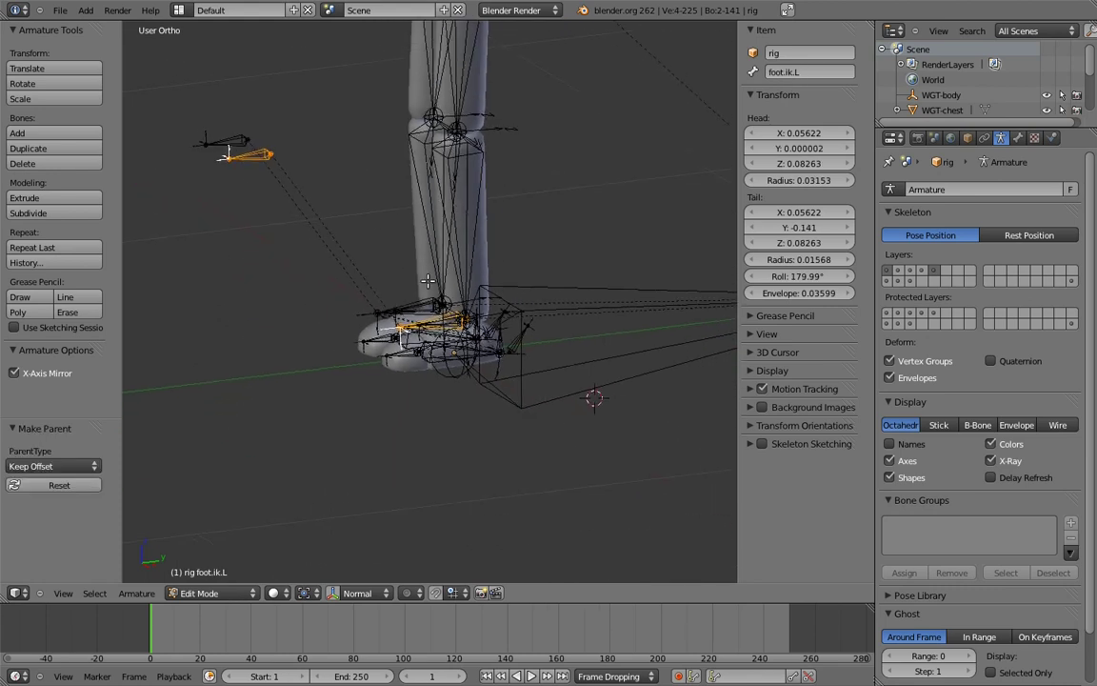
# - Return to Pose Mode and add a custom property named fk_ik to foot.ik.L, with value 1.0 and range 0 to 1
pyautogui.press('Tab')
pyautogui.scroll(4, 569, 314)
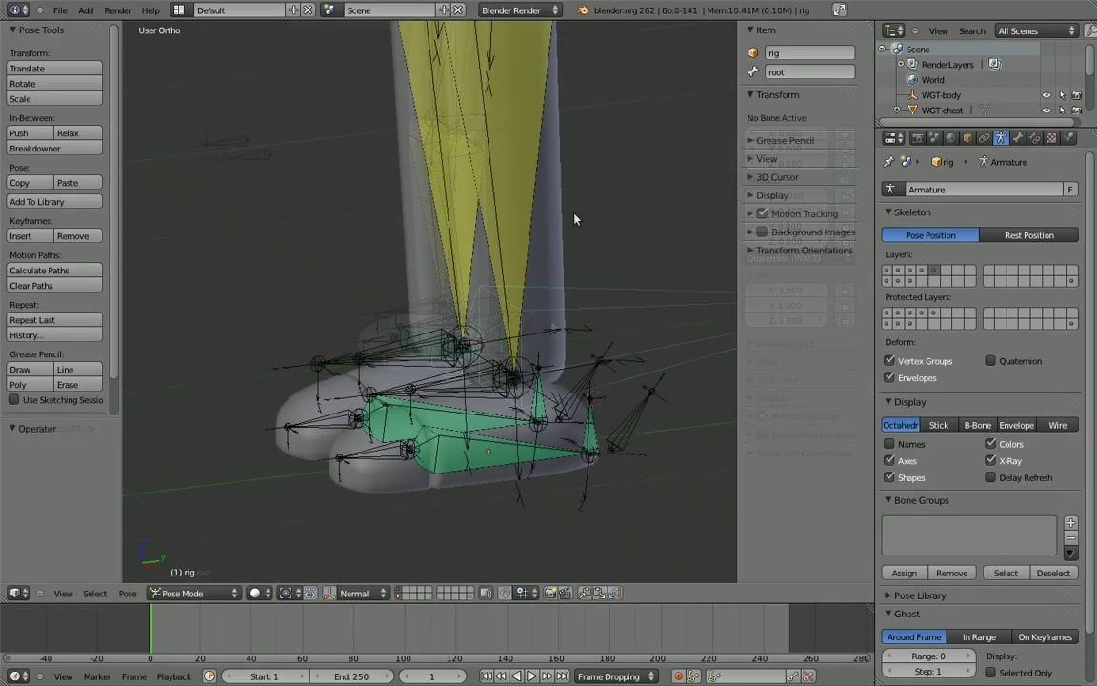
pyautogui.moveTo(574, 219); pyautogui.dragTo(483, 348, button='middle')
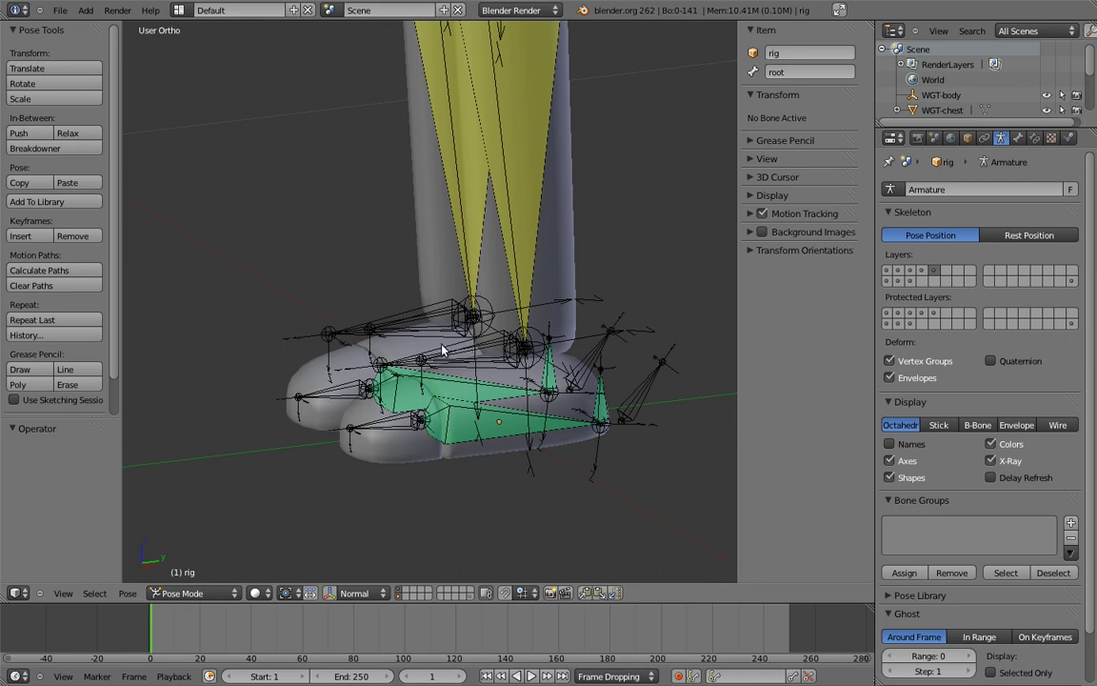
pyautogui.rightClick(442, 351)
pyautogui.click(1017, 139)
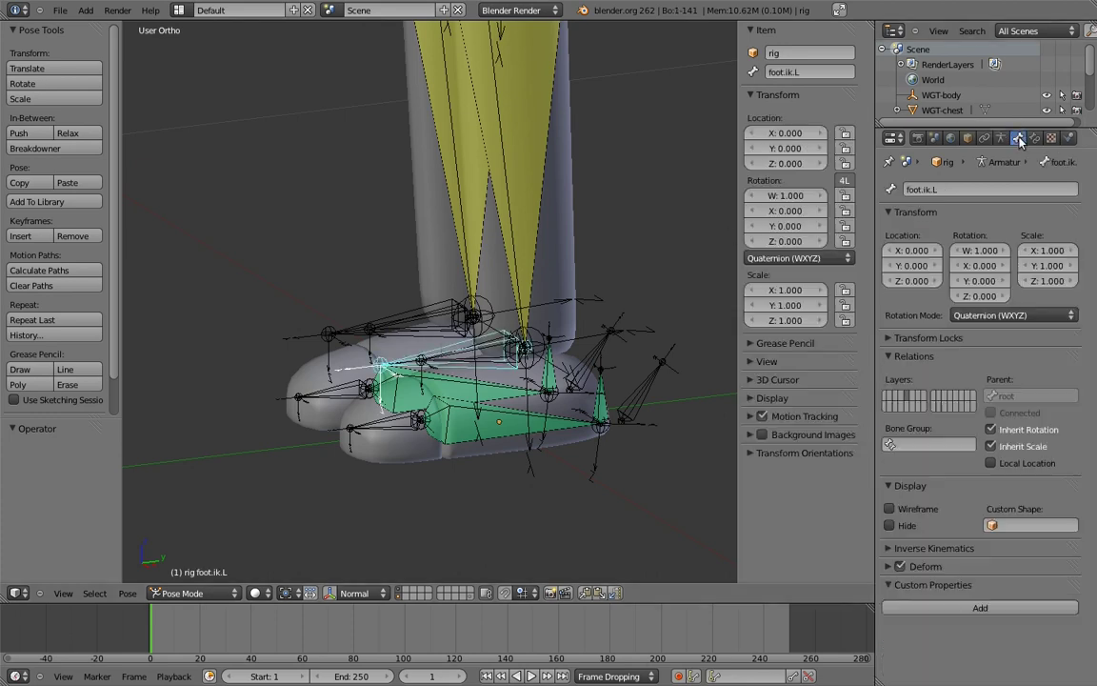
pyautogui.click(981, 607)
pyautogui.click(1040, 630)
pyautogui.click(1031, 552)
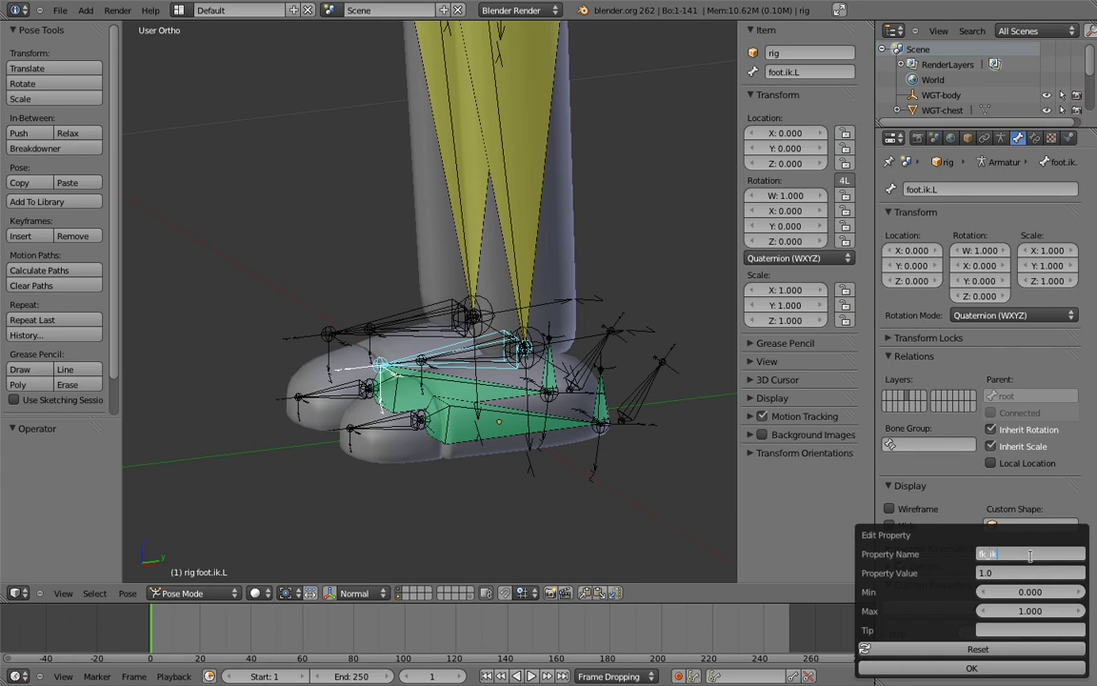
pyautogui.press('Return')
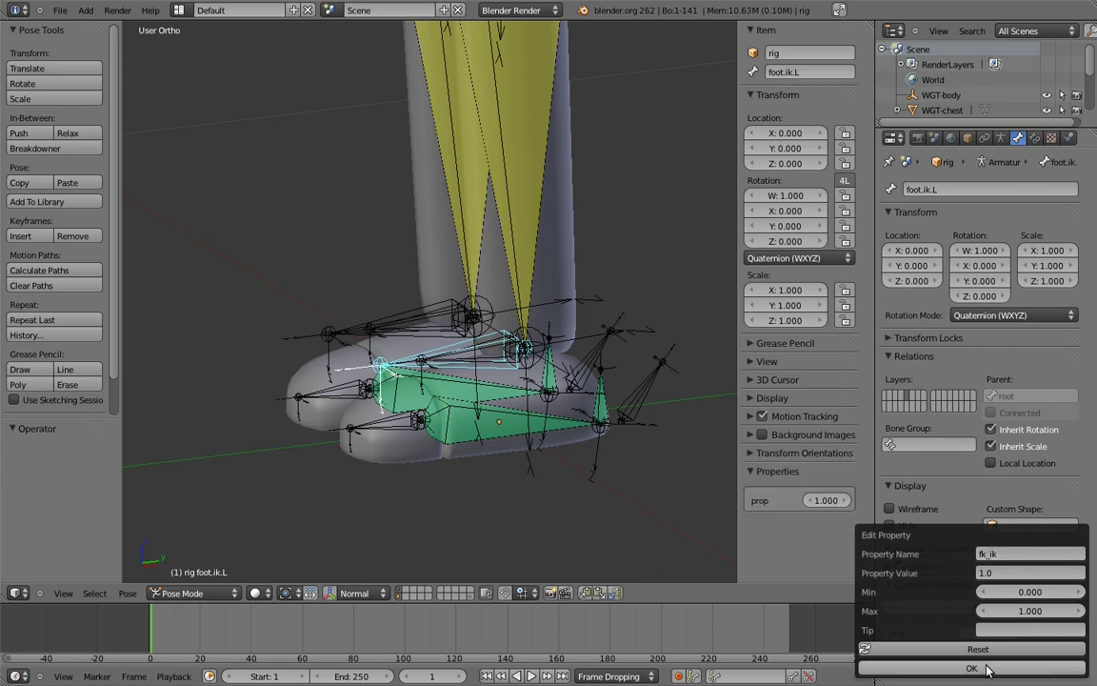
pyautogui.click(971, 667)
# - Add a custom property named fk_ik to foot.ik.R, with value 1.0 and range 0 to 1
pyautogui.rightClick(381, 310)
pyautogui.click(1030, 607)
pyautogui.click(1042, 632)
pyautogui.click(1029, 553)
pyautogui.write('fk_ik')
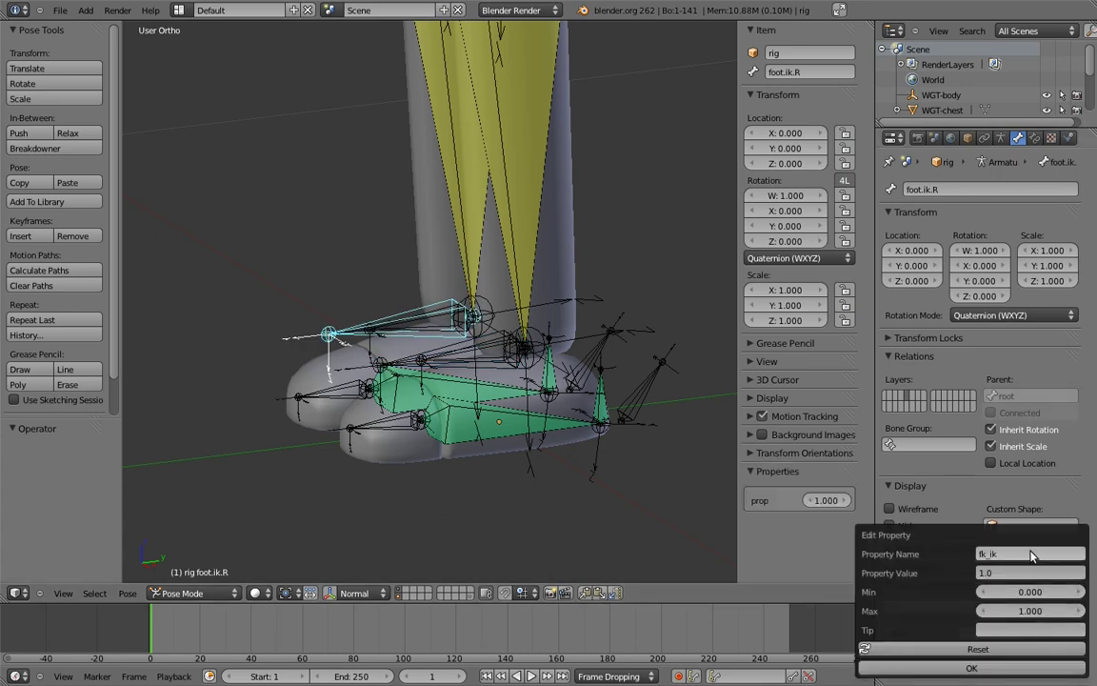
pyautogui.click(971, 667)
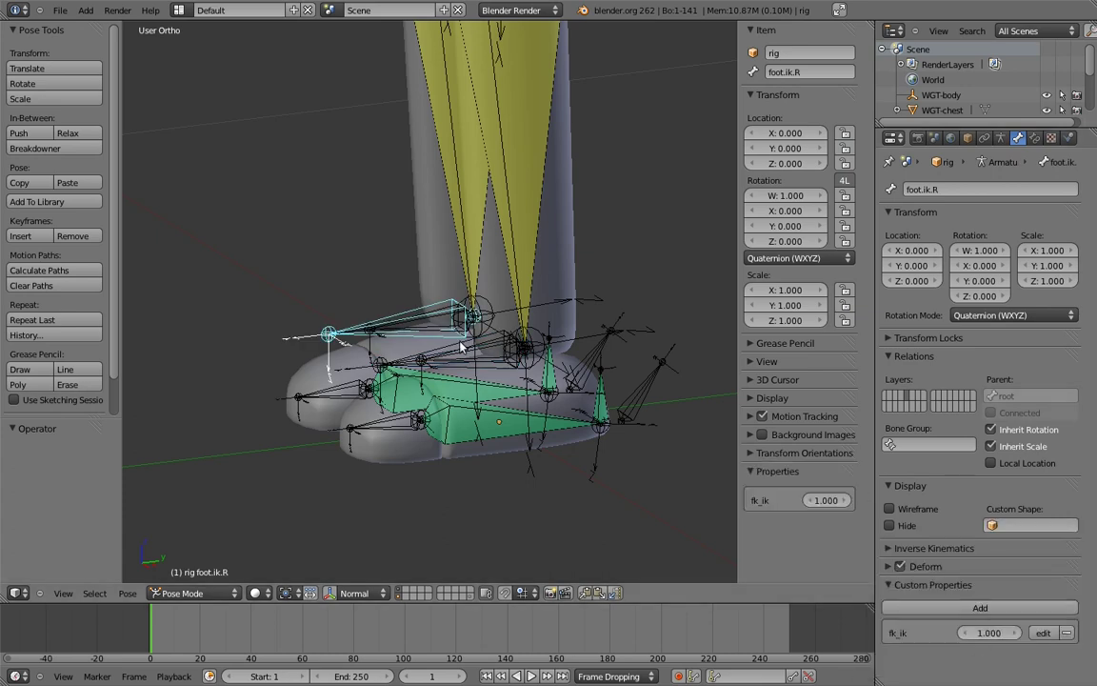
# - Copy the data path of the fk_ik property on foot.ik.L
pyautogui.scroll(2, 460, 347)
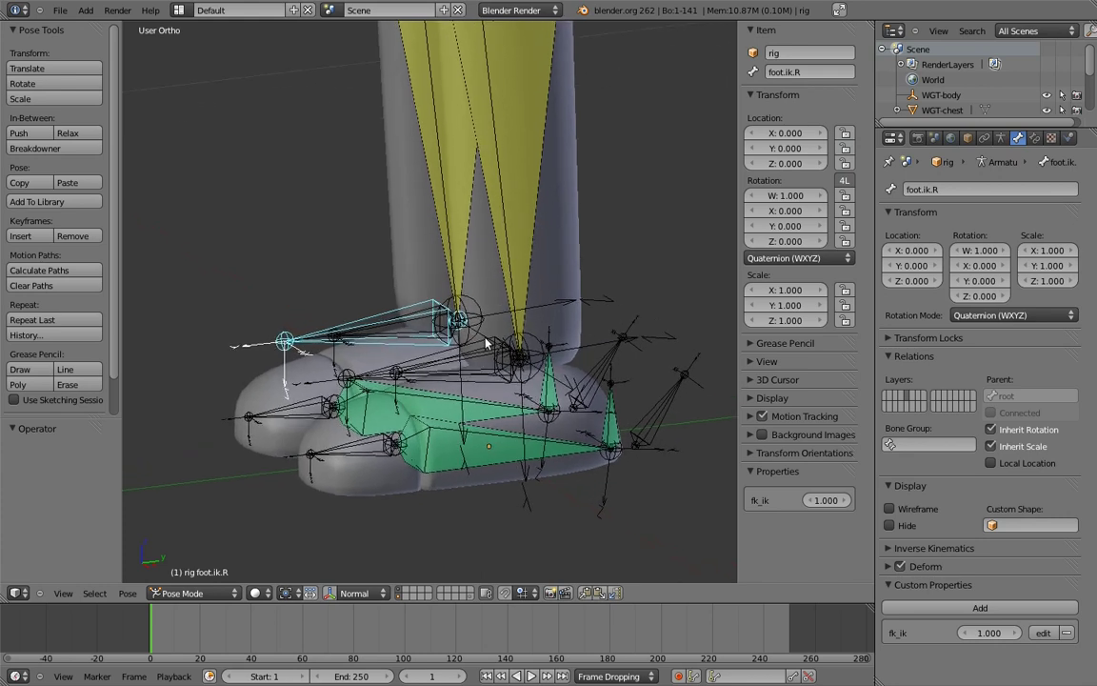
pyautogui.rightClick(540, 361)
pyautogui.rightClick(799, 497)
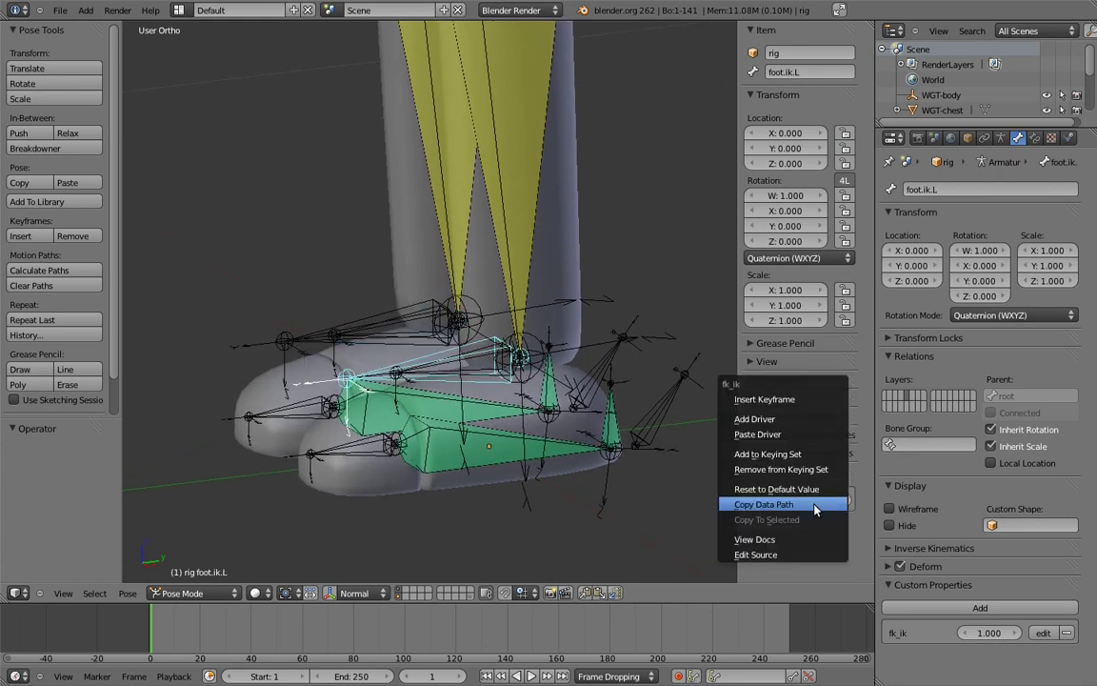
pyautogui.click(790, 499)
# - Show only the deform bone layer and add a driver to the influence of thigh.L's IK Copy Rotation constraint
pyautogui.moveTo(629, 448); pyautogui.dragTo(617, 476, button='middle')
pyautogui.scroll(-3, 555, 442)
pyautogui.keyDown('shift'); pyautogui.moveTo(617, 275); pyautogui.dragTo(624, 447, button='middle'); pyautogui.keyUp('shift')
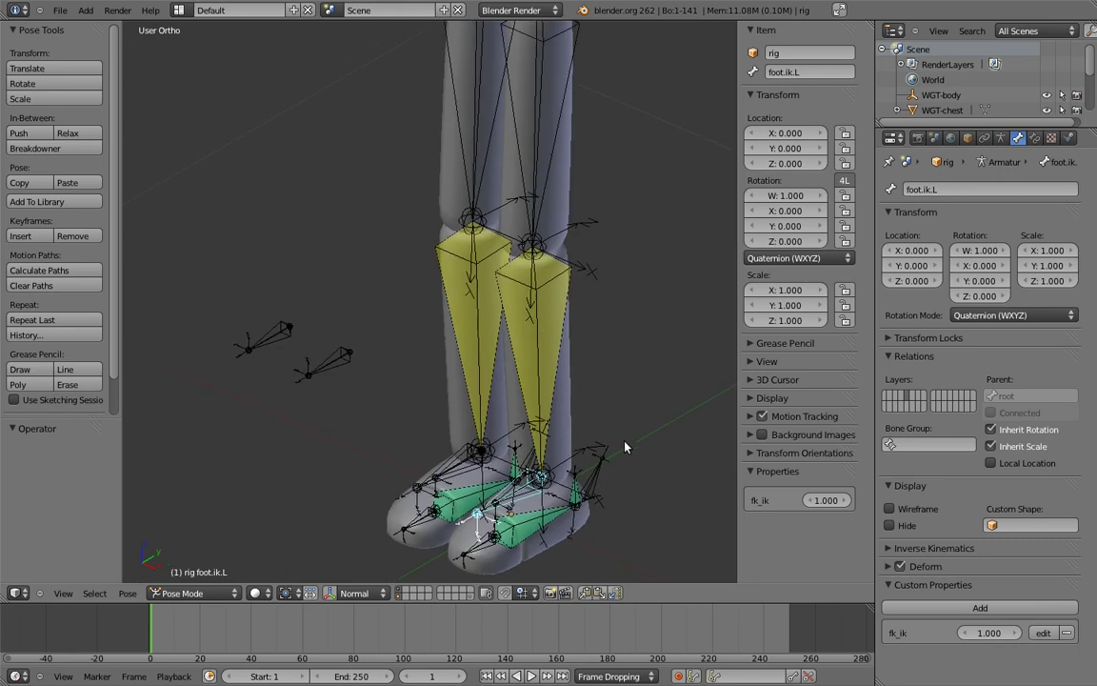
pyautogui.click(1001, 138)
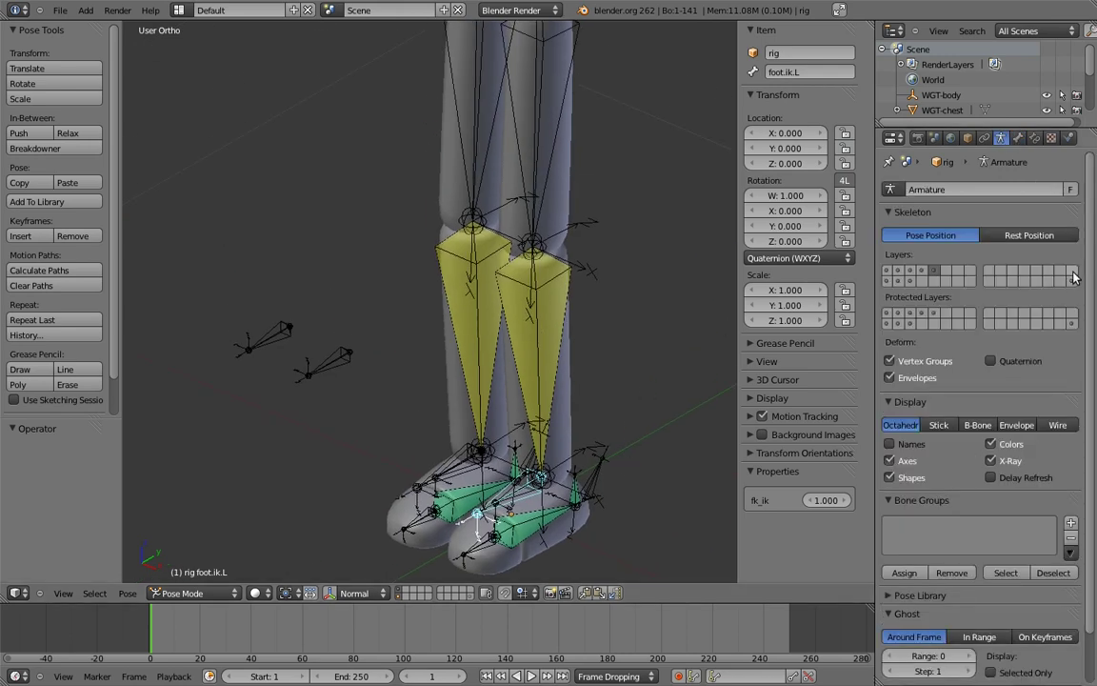
pyautogui.click(1072, 278)
pyautogui.scroll(-2, 580, 391)
pyautogui.rightClick(539, 173)
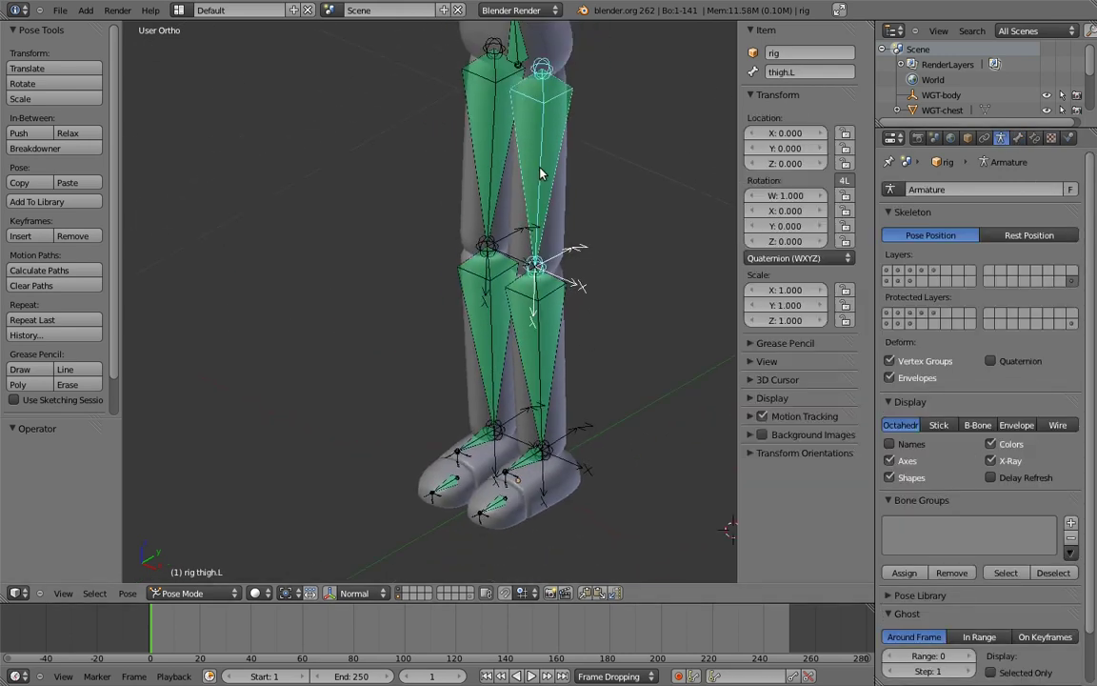
pyautogui.click(1035, 138)
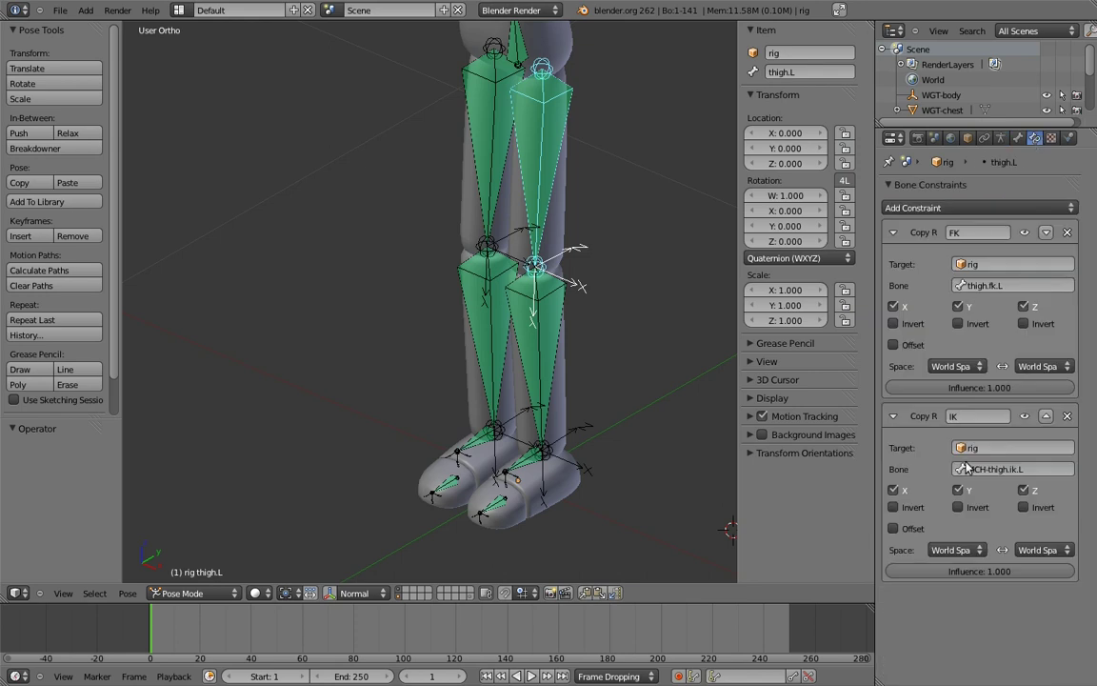
pyautogui.rightClick(991, 572)
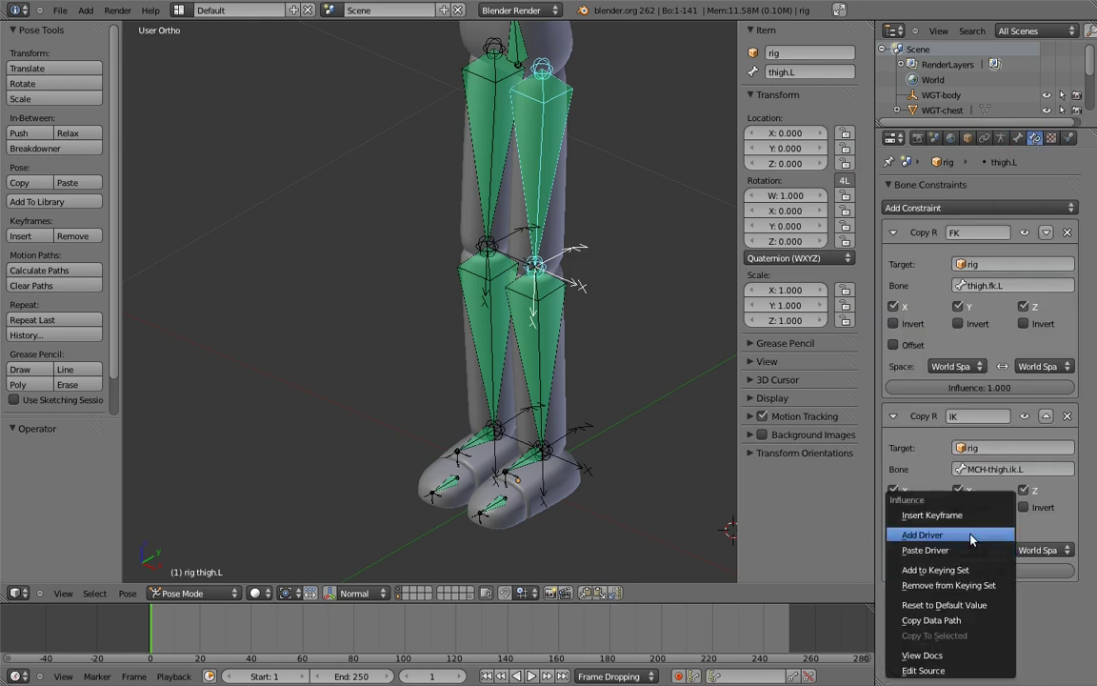
pyautogui.click(943, 502)
# - Split the 3D view, make the new area a Graph Editor in Drivers mode, and show the thigh.L IK influence driver's settings
pyautogui.moveTo(862, 22); pyautogui.dragTo(399, 38)
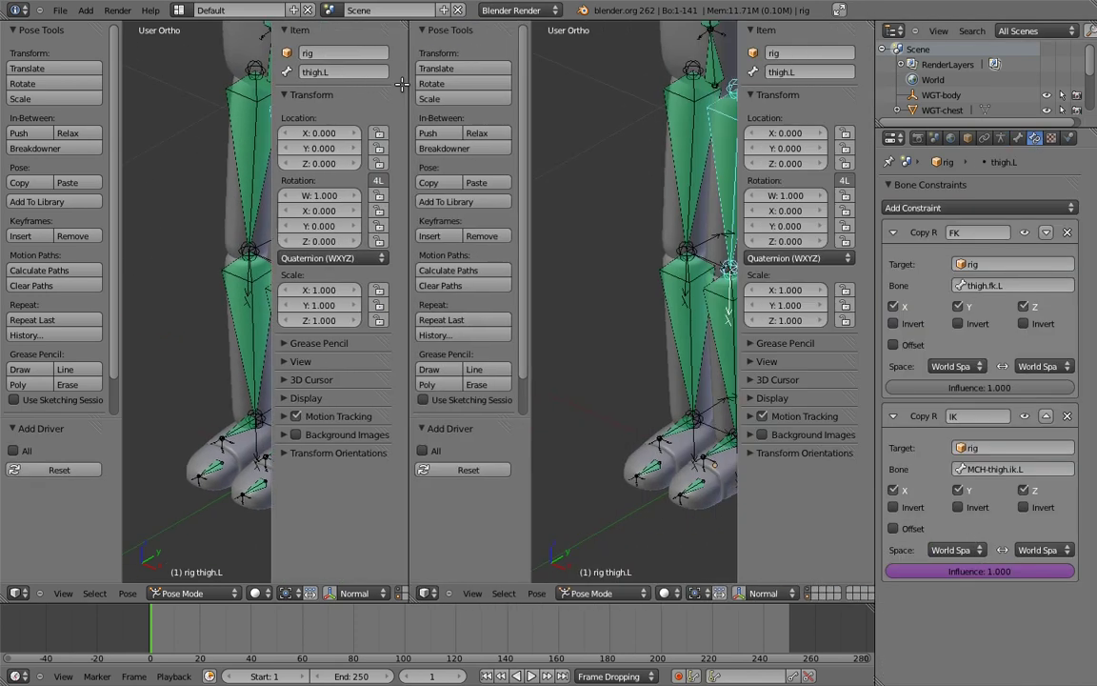
pyautogui.click(16, 593)
pyautogui.click(34, 547)
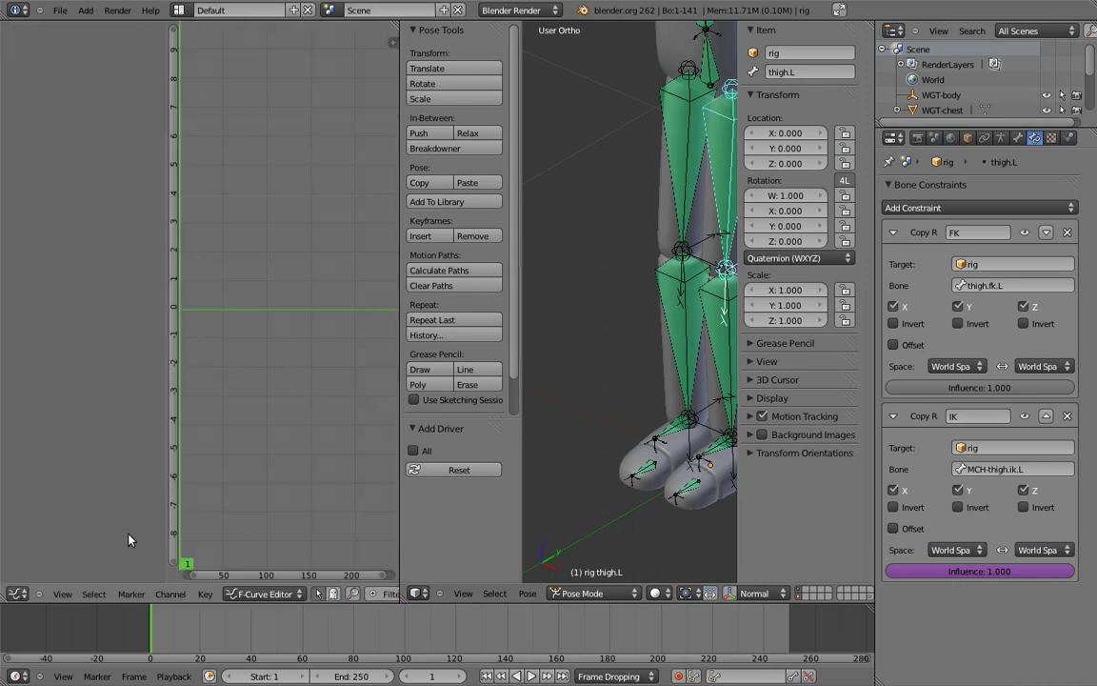
pyautogui.click(269, 593)
pyautogui.click(274, 564)
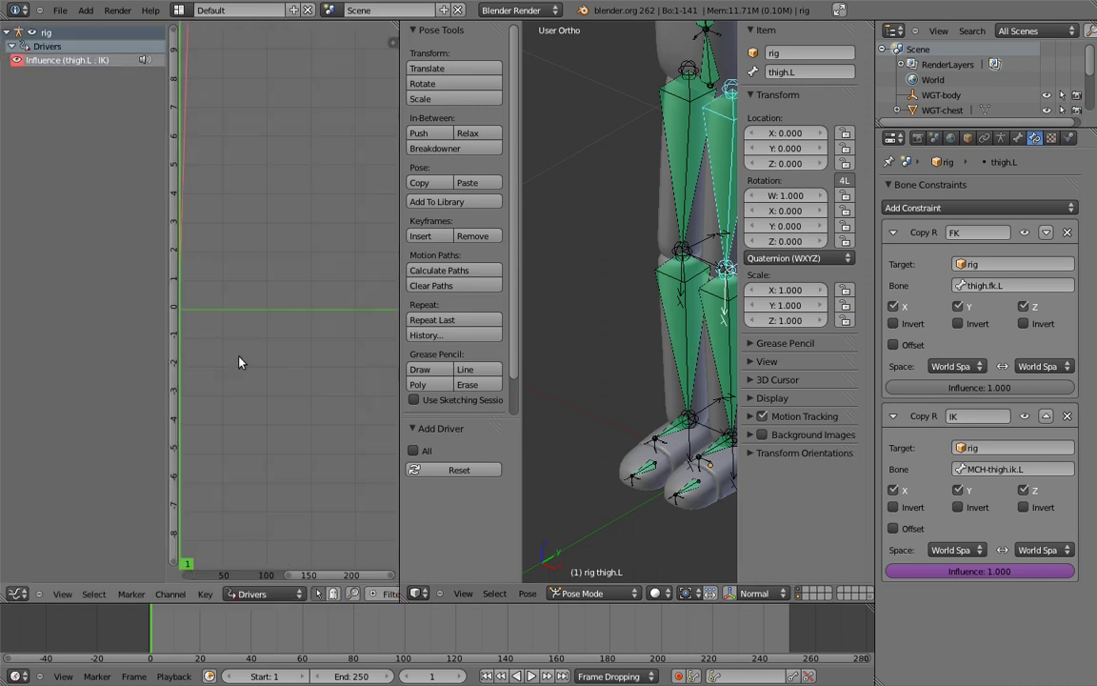
pyautogui.click(84, 61)
pyautogui.press('n')
pyautogui.click(238, 34)
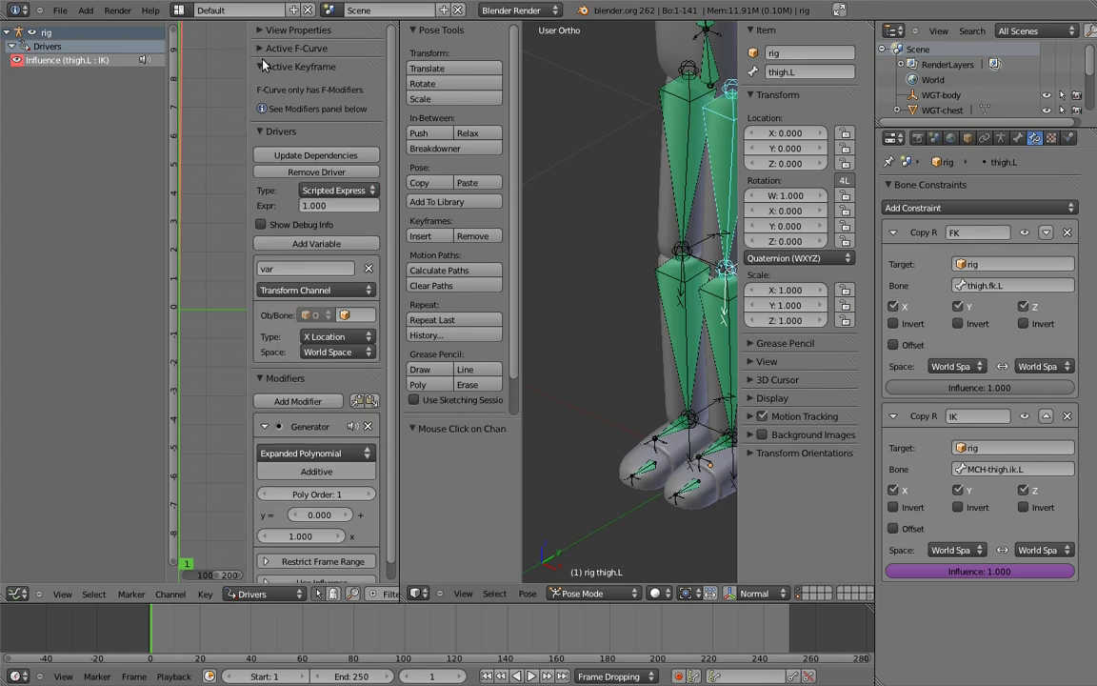
pyautogui.click(236, 50)
# - Set the thigh.L driver variable to a Single Property reading foot.ik.L's fk_ik on the rig object, with driver type Sum Values
pyautogui.click(260, 331)
pyautogui.click(350, 244)
pyautogui.click(354, 229)
pyautogui.click(362, 273)
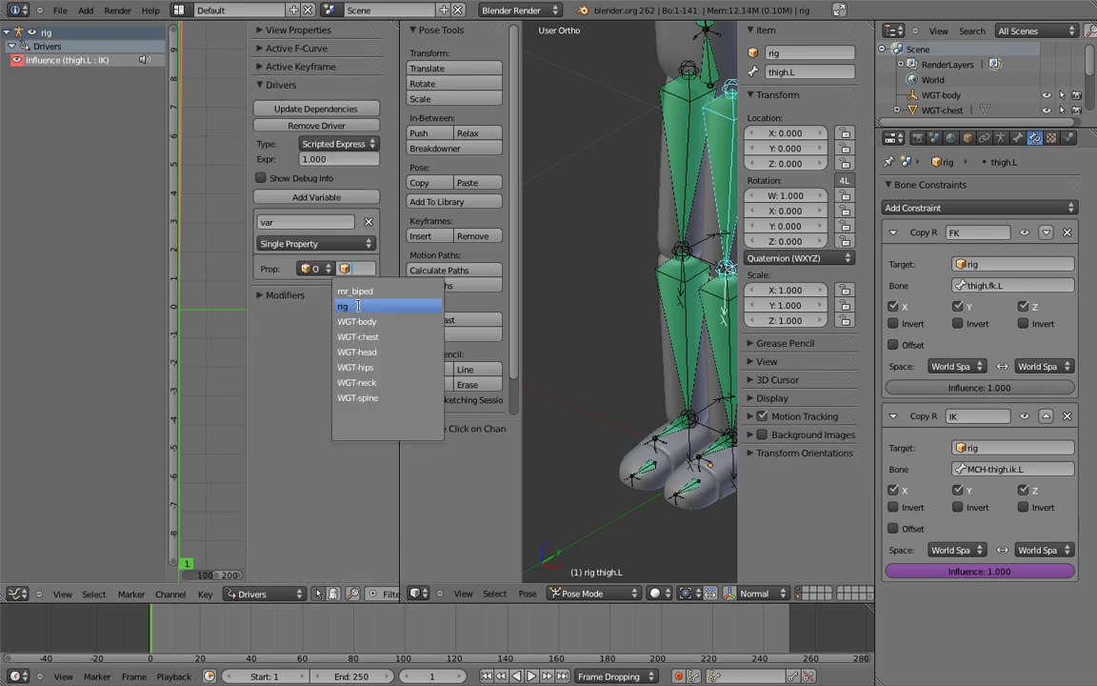
pyautogui.click(352, 307)
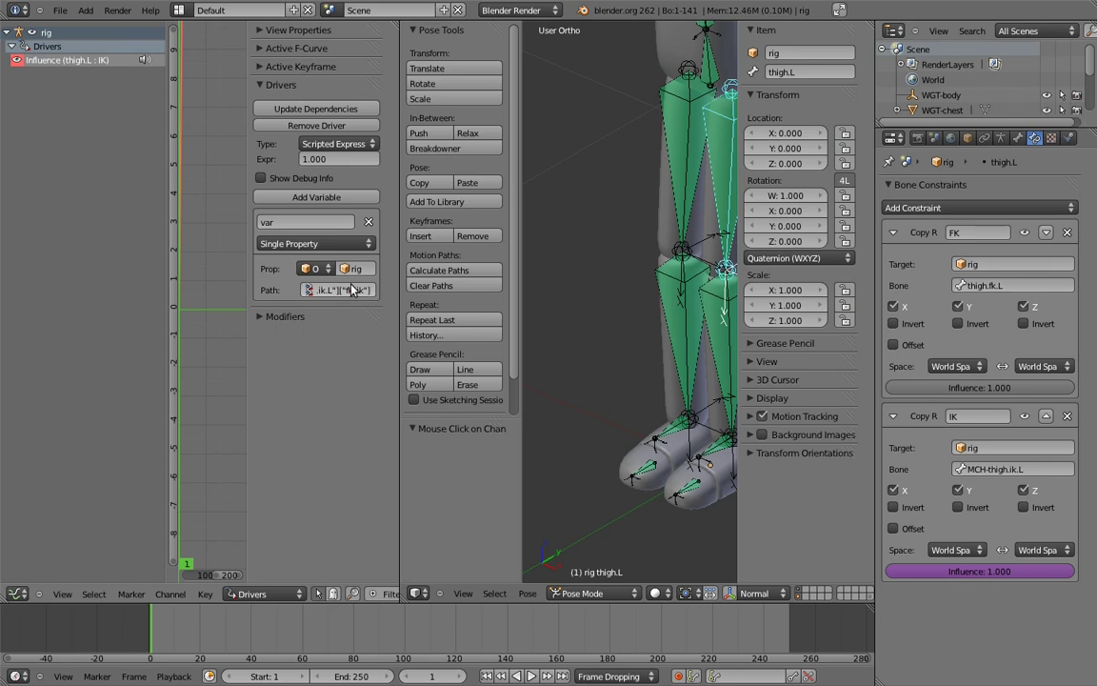
pyautogui.click(343, 145)
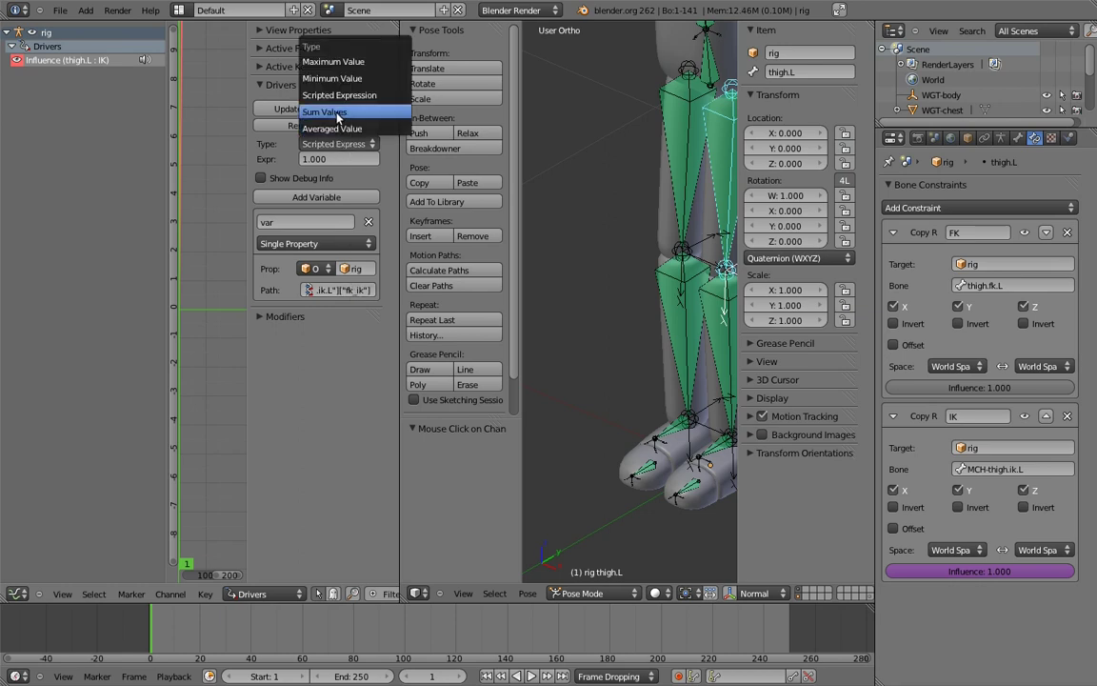
pyautogui.click(322, 109)
# - Copy the driver from thigh.L's IK influence to the influence of shin.L's IK Copy Rotation constraint
pyautogui.keyDown('shift'); pyautogui.moveTo(658, 453); pyautogui.dragTo(614, 385, button='middle'); pyautogui.keyUp('shift')
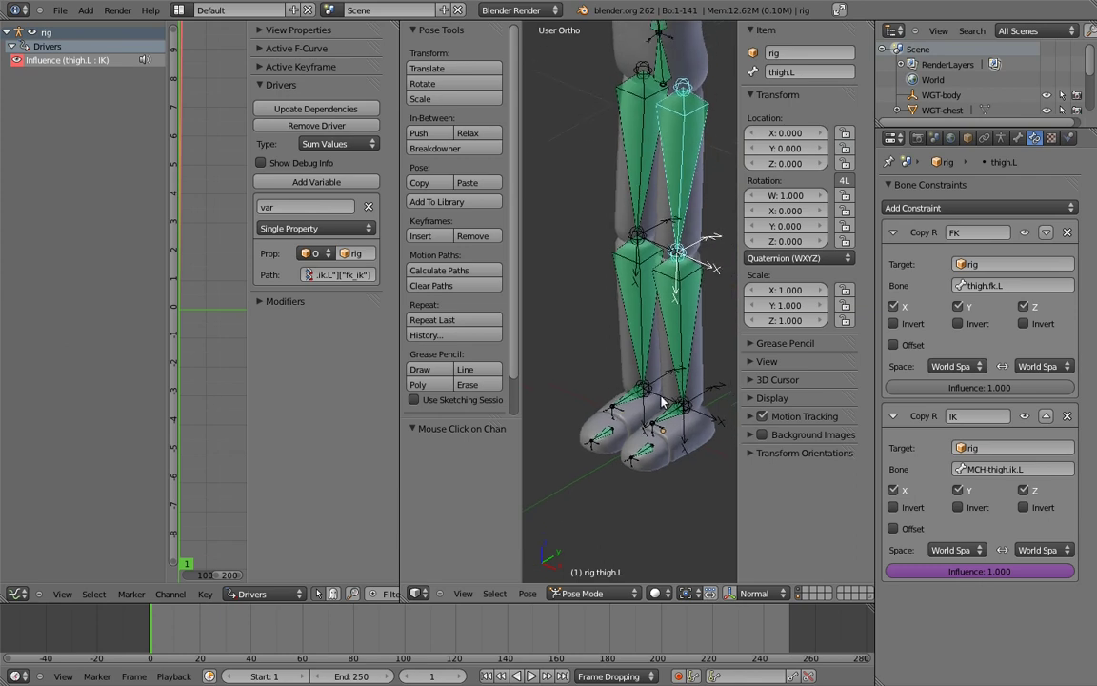
pyautogui.rightClick(972, 572)
pyautogui.click(955, 530)
pyautogui.rightClick(706, 341)
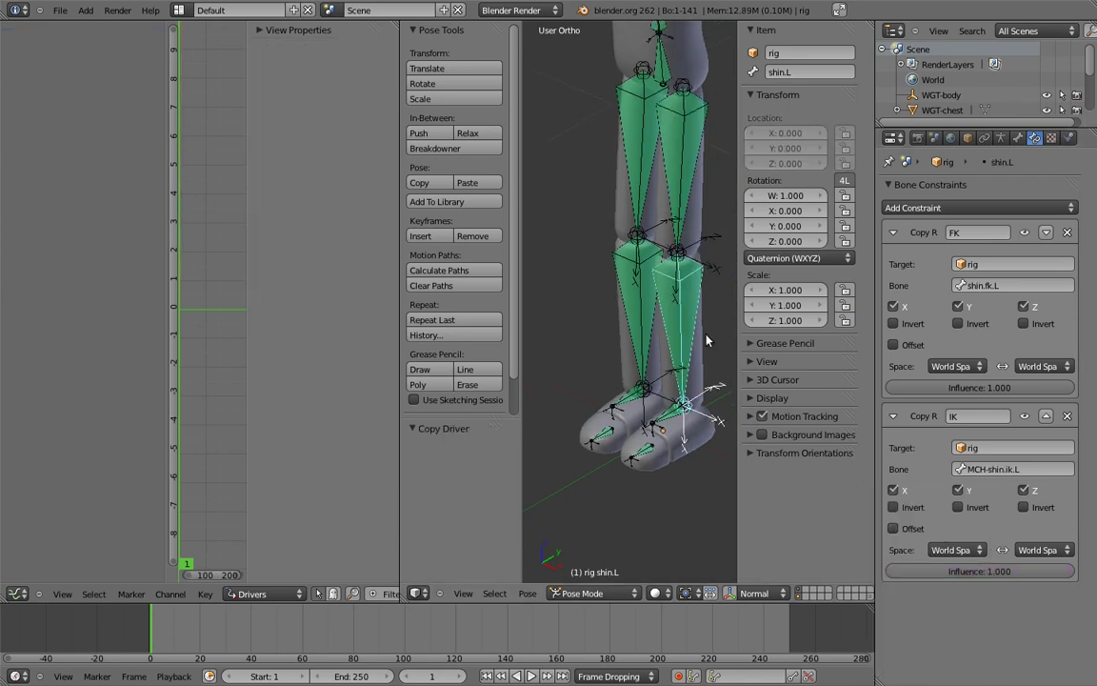
pyautogui.rightClick(928, 570)
pyautogui.click(881, 545)
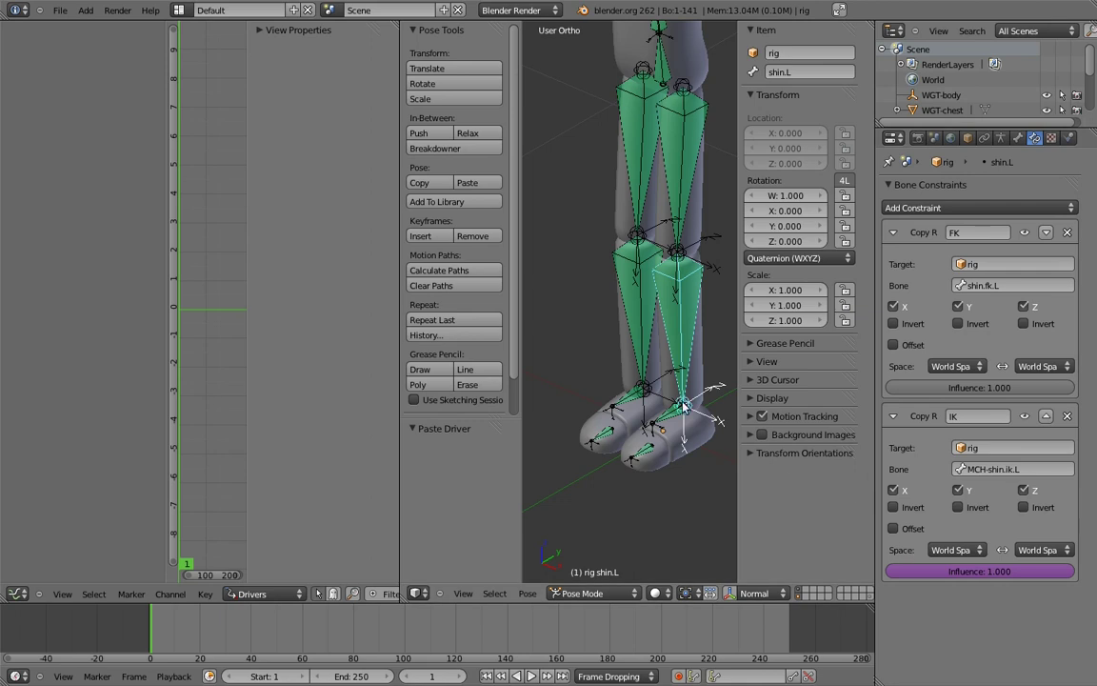
# - Paste the copied driver onto the IK Copy Rotation influence of foot.L and toe.L
pyautogui.rightClick(690, 419)
pyautogui.rightClick(916, 572)
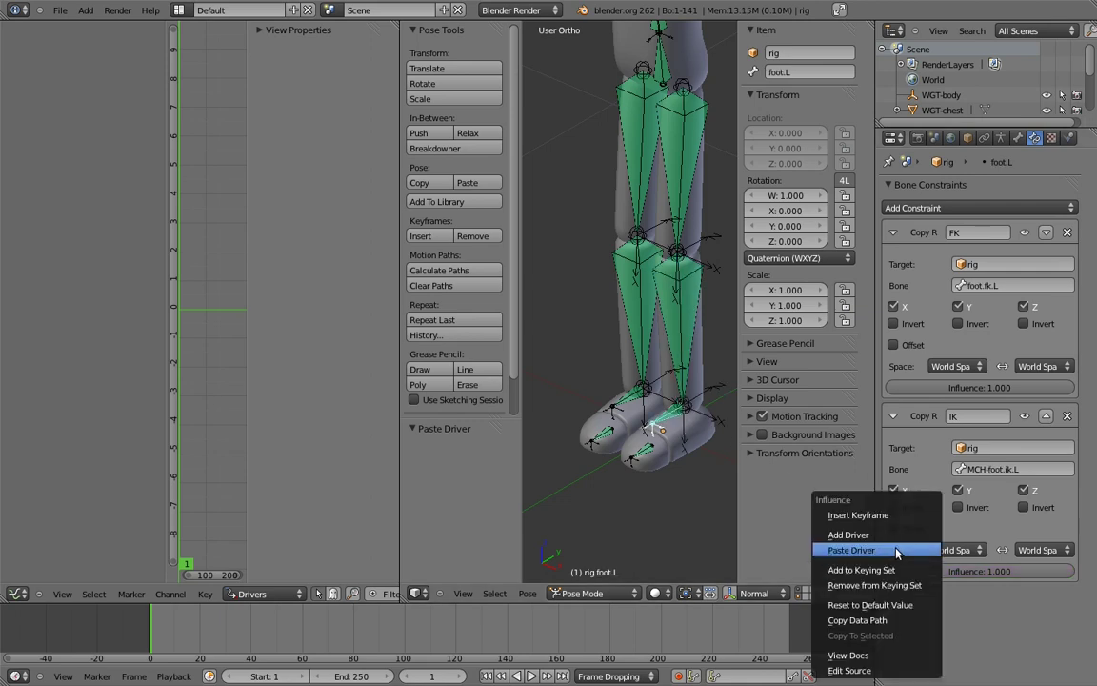
pyautogui.click(895, 552)
pyautogui.rightClick(650, 452)
pyautogui.rightClick(938, 569)
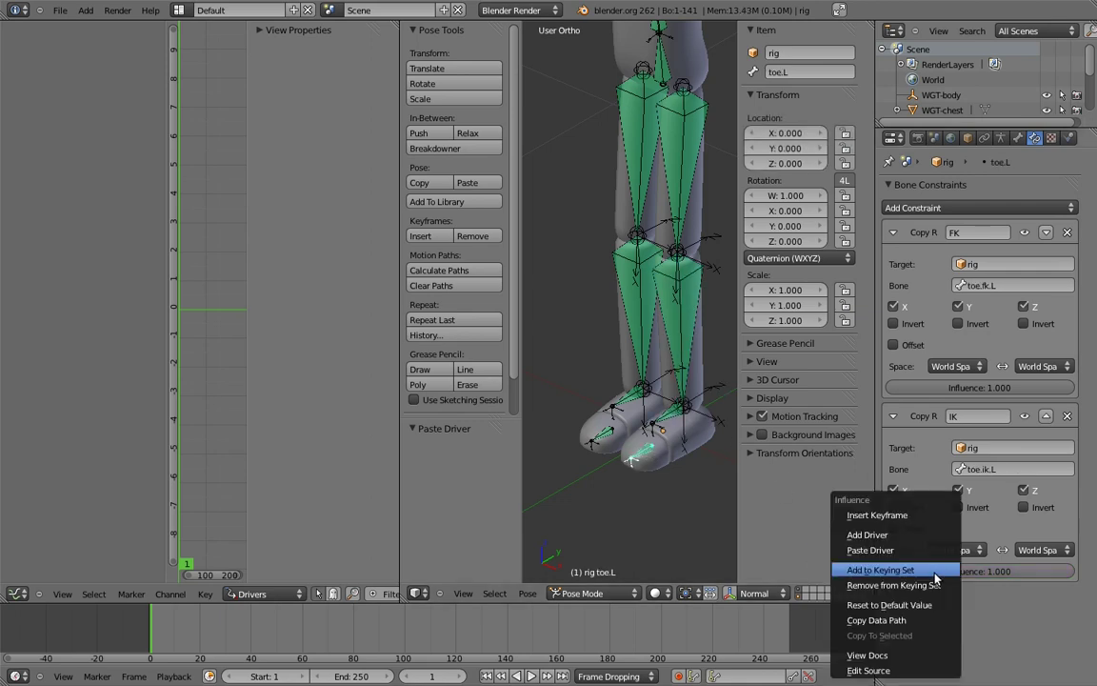
pyautogui.click(890, 554)
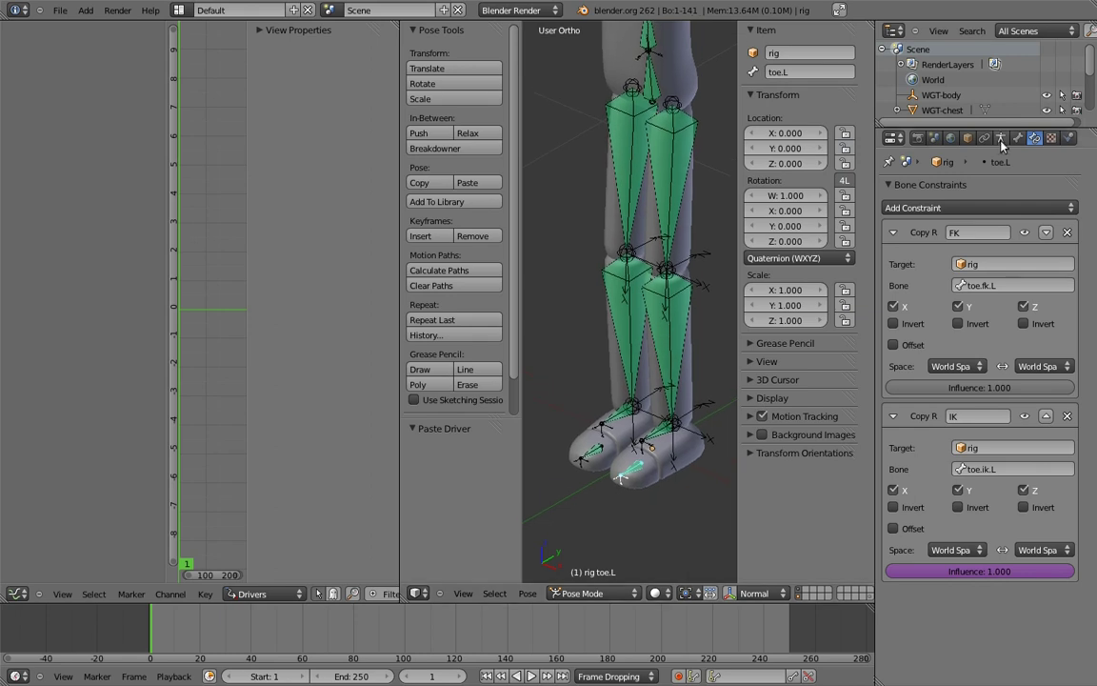
# - Show bone layer 5 alongside the deform layer and move foot.ik.L by about X 0.027, Y 0.101, Z 0.104
pyautogui.click(1000, 139)
pyautogui.keyDown('shift'); pyautogui.click(933, 274); pyautogui.keyUp('shift')
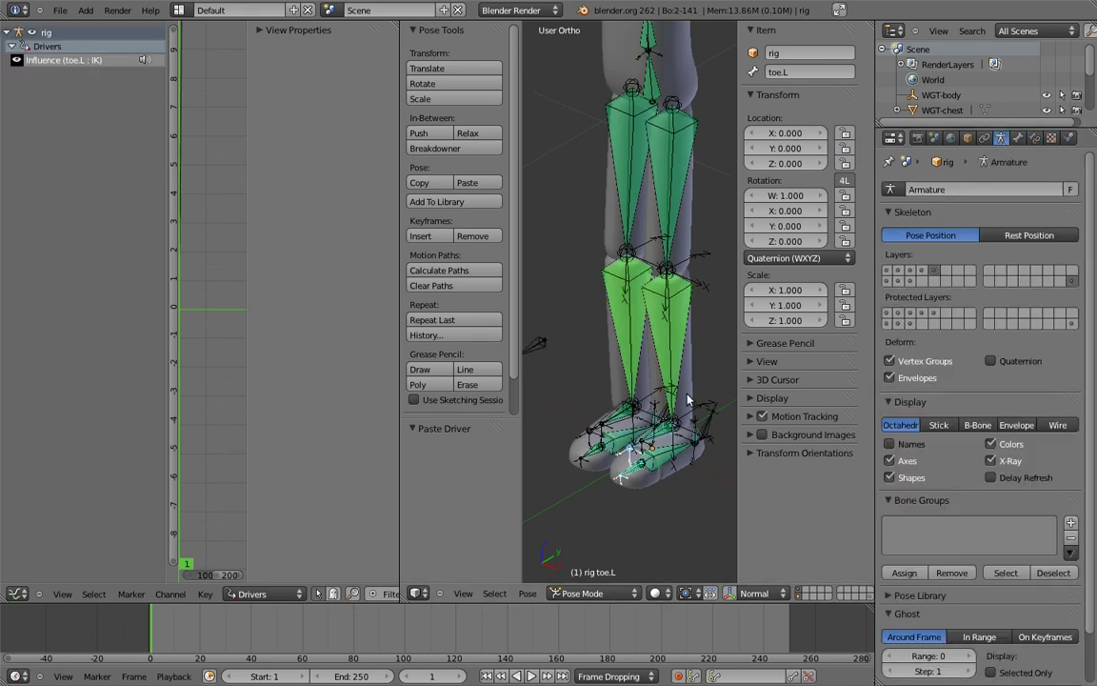
pyautogui.scroll(2, 634, 447)
pyautogui.rightClick(633, 457)
pyautogui.press('g')
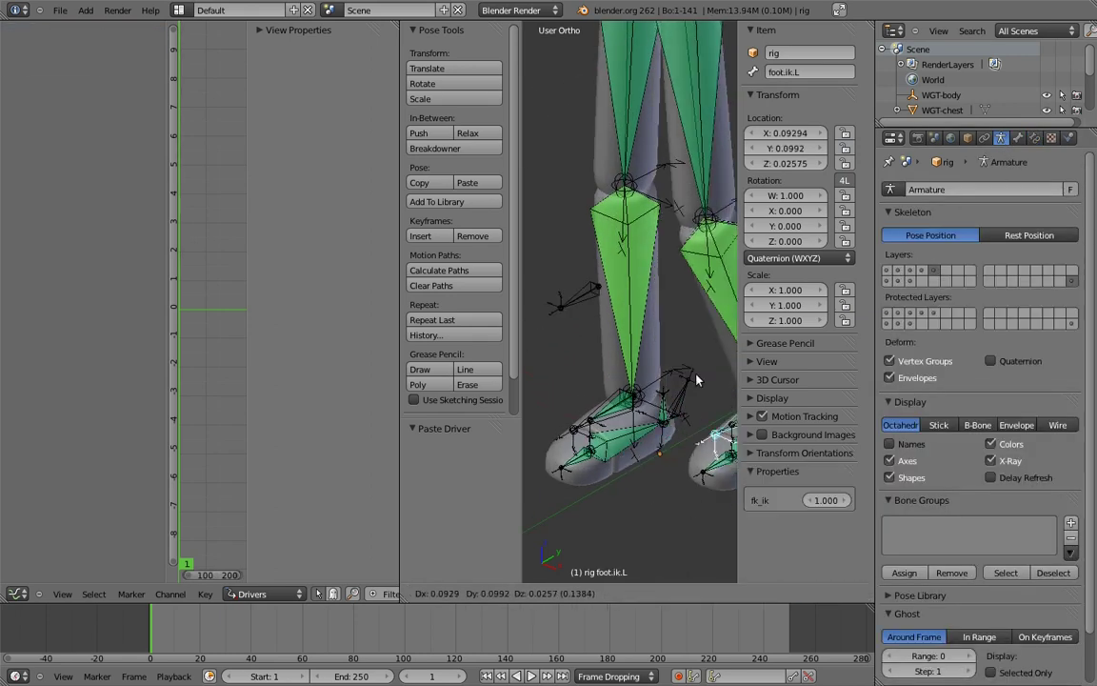
pyautogui.click(688, 373)
pyautogui.moveTo(687, 375); pyautogui.dragTo(689, 445, button='middle')
pyautogui.scroll(-3, 619, 465)
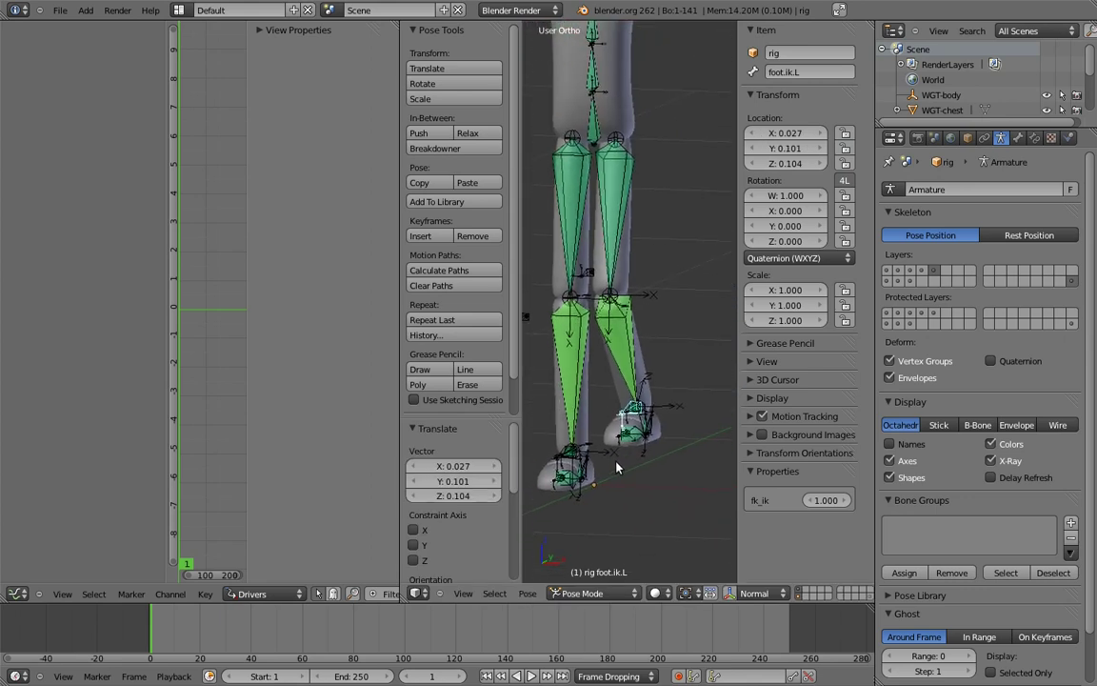
# - Move the foot IK control further and vary fk_ik between 1.0 and 0 to test the leg's FK/IK switching
pyautogui.press('g')
pyautogui.click(698, 367)
pyautogui.moveTo(821, 500); pyautogui.dragTo(557, 461)
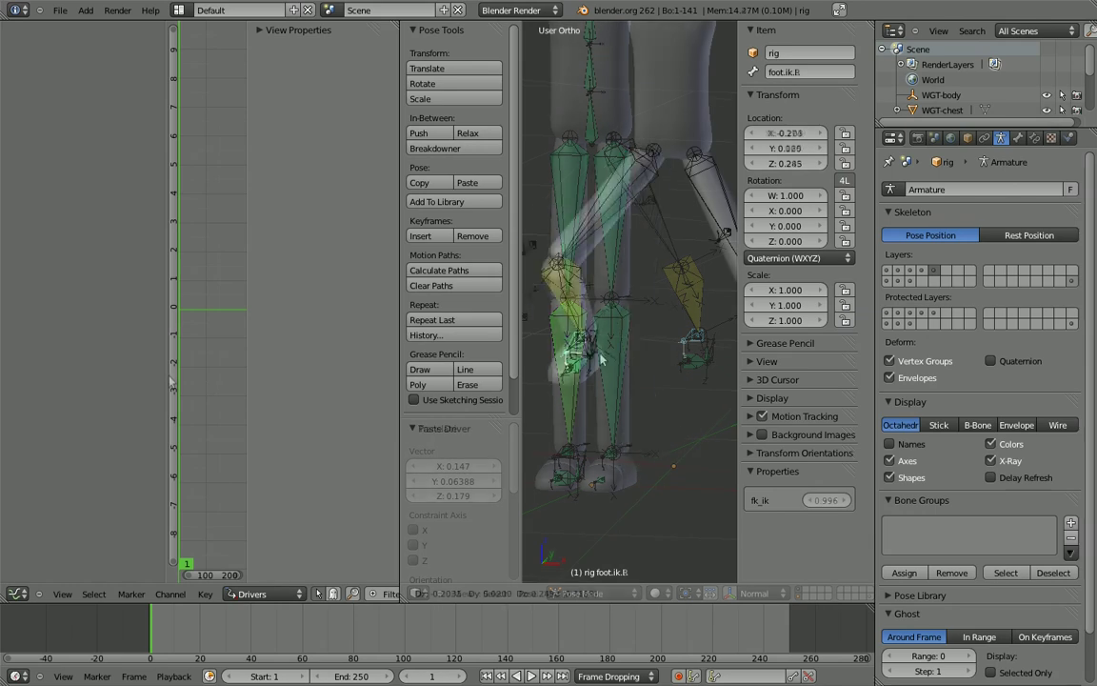
pyautogui.moveTo(858, 504); pyautogui.dragTo(961, 488)
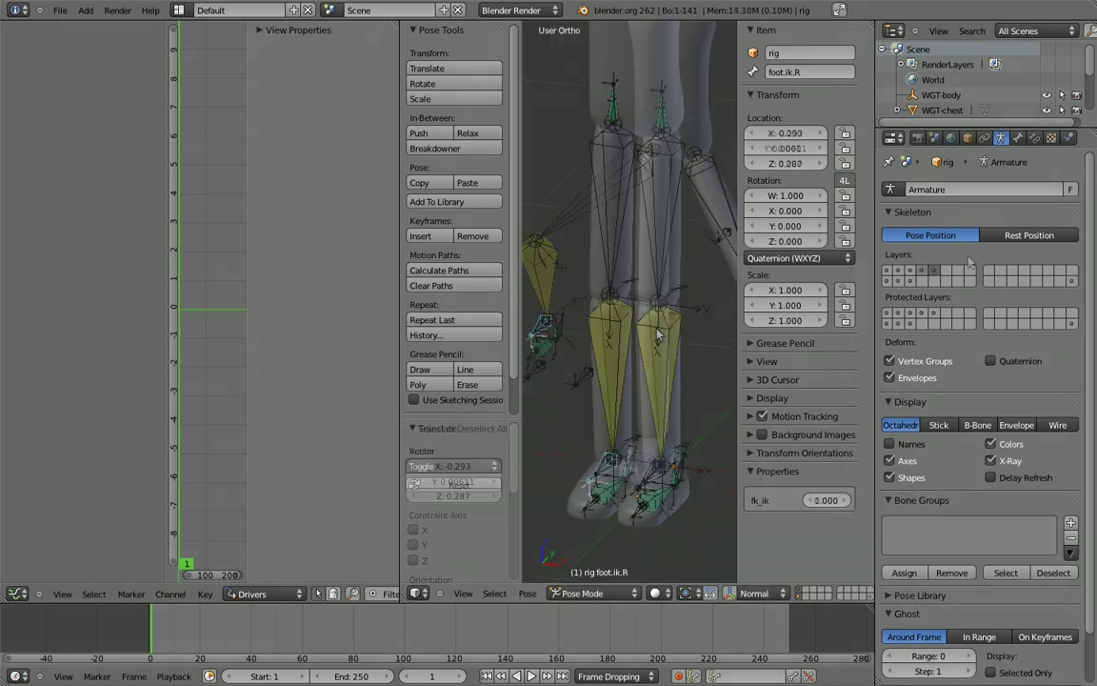
# - Close the Graph Editor area and show bone layers 1, 4 and 5 of the armature together
pyautogui.moveTo(401, 597); pyautogui.dragTo(378, 578)
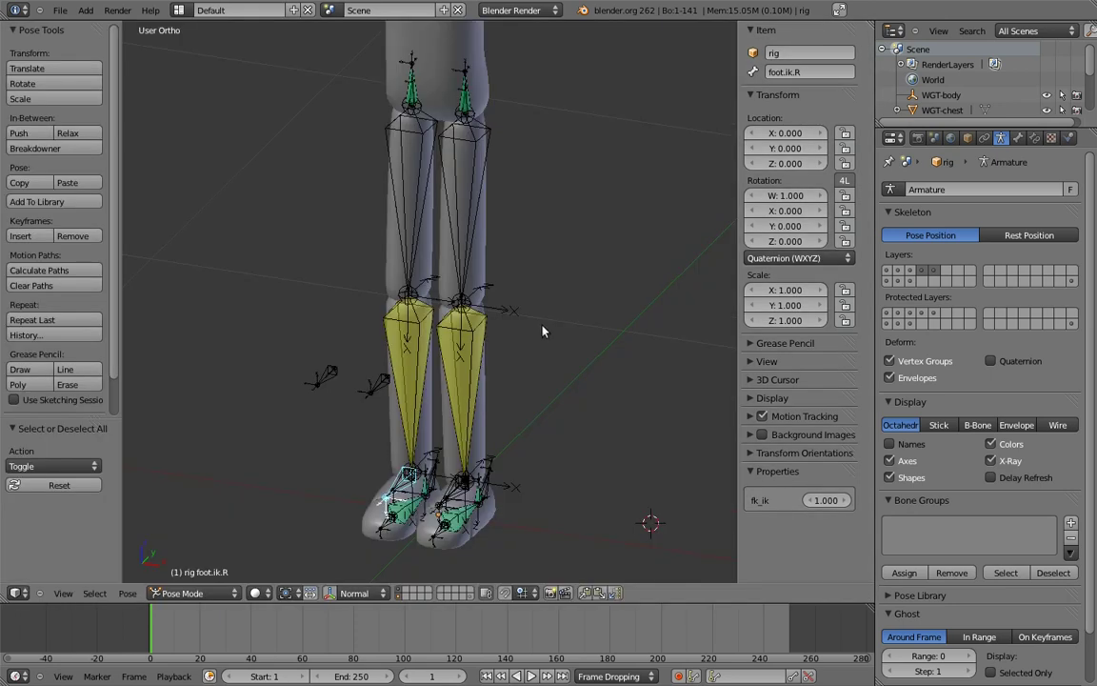
pyautogui.press('KP_1')
pyautogui.scroll(-3, 578, 287)
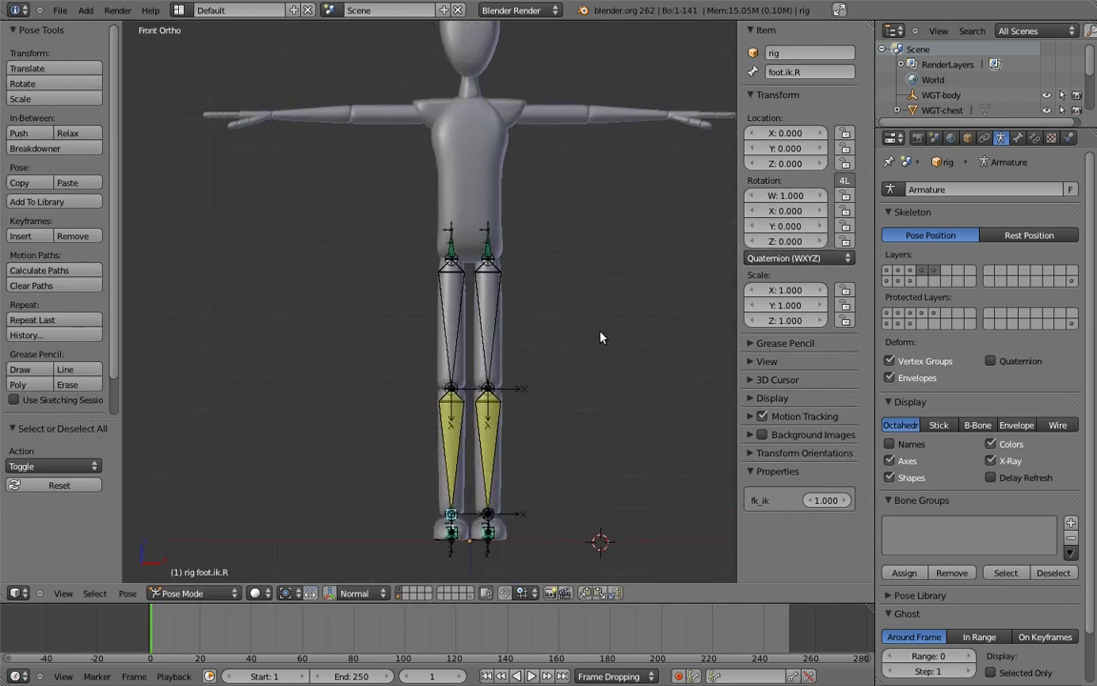
pyautogui.click(886, 273)
pyautogui.keyDown('shift'); pyautogui.click(923, 272); pyautogui.keyUp('shift')
pyautogui.keyDown('shift'); pyautogui.click(936, 272); pyautogui.keyUp('shift')
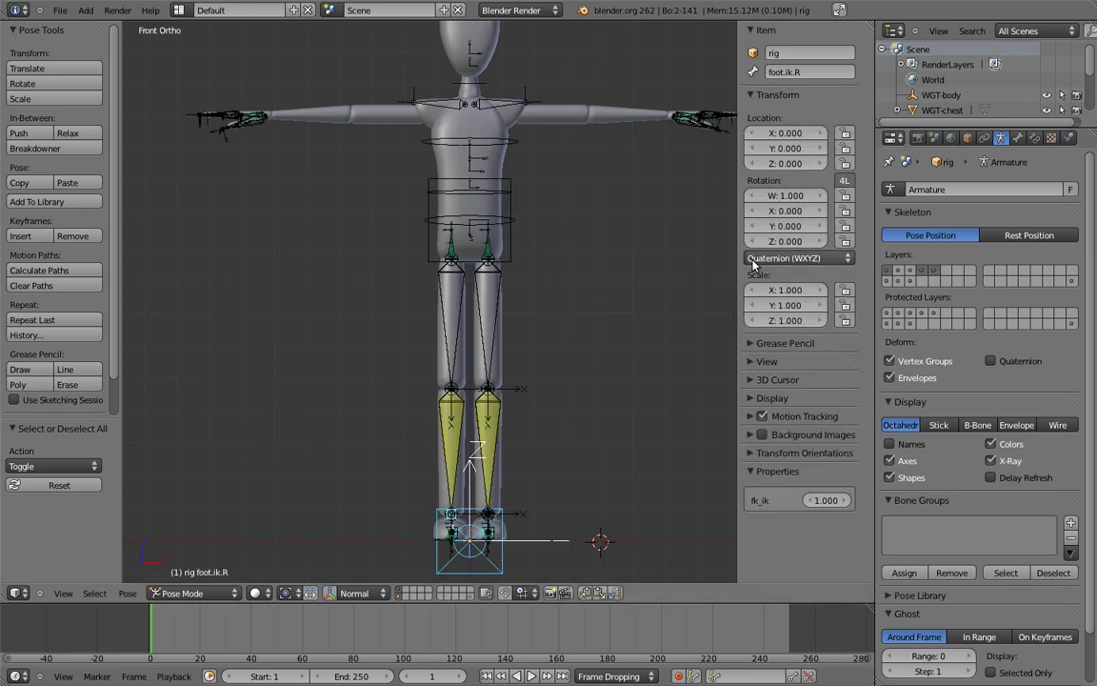
pyautogui.keyDown('shift'); pyautogui.moveTo(626, 266); pyautogui.dragTo(624, 279, button='middle'); pyautogui.keyUp('shift')
pyautogui.scroll(-1, 619, 284)
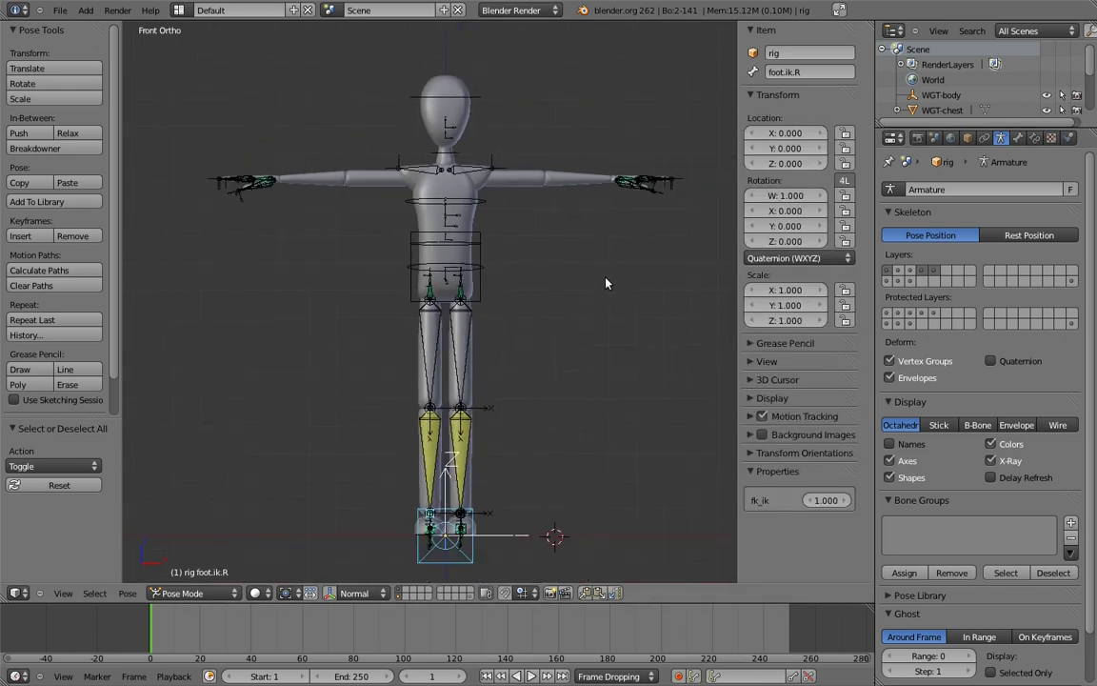
# - Show only bone layer 4 and move the four hip mechanism bones, including MCH-leg_parent.L, to the layer directly beneath it
pyautogui.click(921, 273)
pyautogui.scroll(5, 489, 277)
pyautogui.rightClick(481, 259)
pyautogui.press('b')
pyautogui.moveTo(355, 229); pyautogui.dragTo(535, 285)
pyautogui.keyDown('shift'); pyautogui.moveTo(590, 355); pyautogui.dragTo(558, 98, button='middle'); pyautogui.keyUp('shift')
pyautogui.keyDown('shift'); pyautogui.moveTo(567, 224); pyautogui.dragTo(587, 311, button='middle'); pyautogui.keyUp('shift')
pyautogui.press('m')
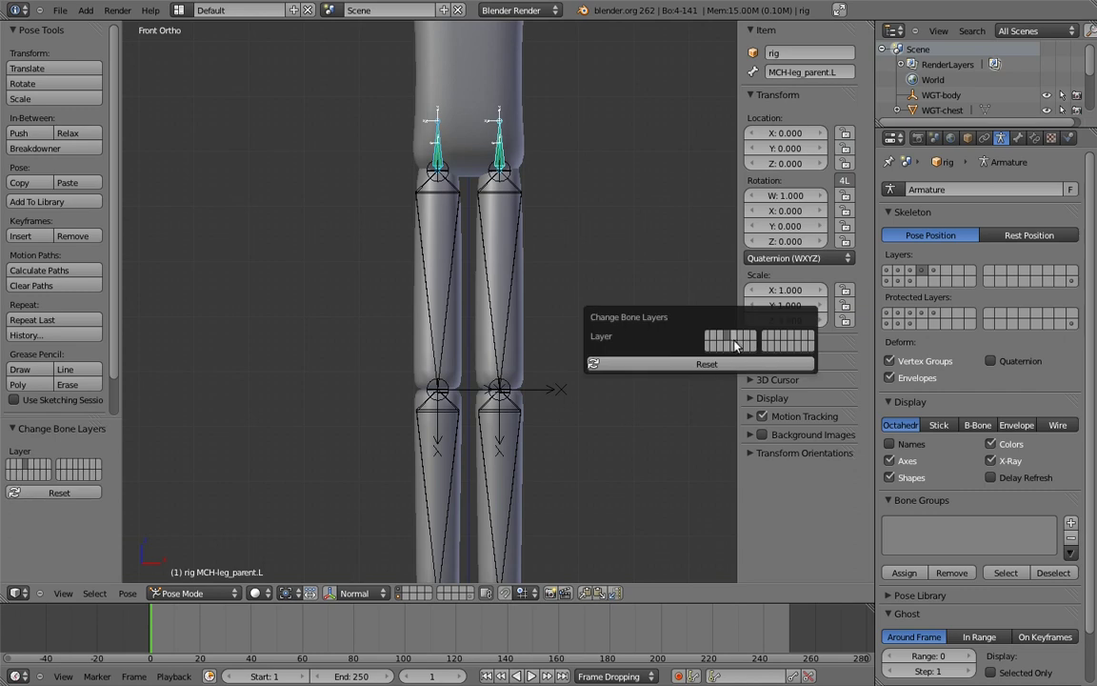
pyautogui.click(734, 345)
# - Show only bone layer 5 and move both legs' MCH-thigh.ik, MCH-shin.ik and MCH-foot.ik bones to the layer directly beneath it
pyautogui.click(935, 273)
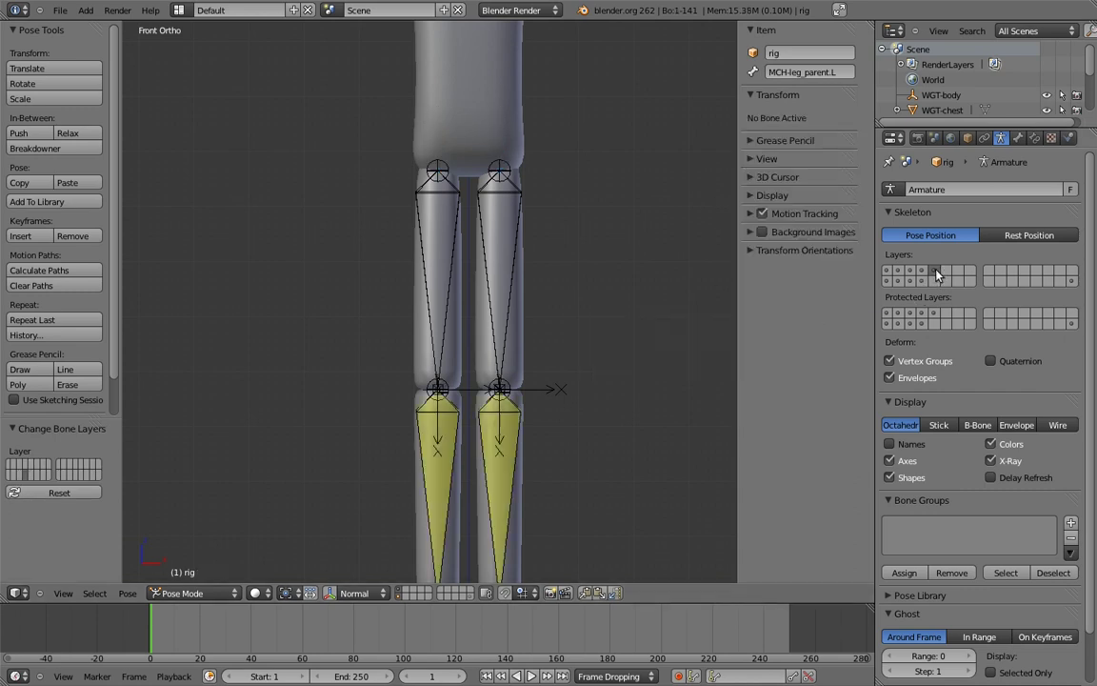
pyautogui.scroll(-4, 506, 137)
pyautogui.moveTo(539, 207); pyautogui.dragTo(433, 194, button='middle')
pyautogui.rightClick(432, 223)
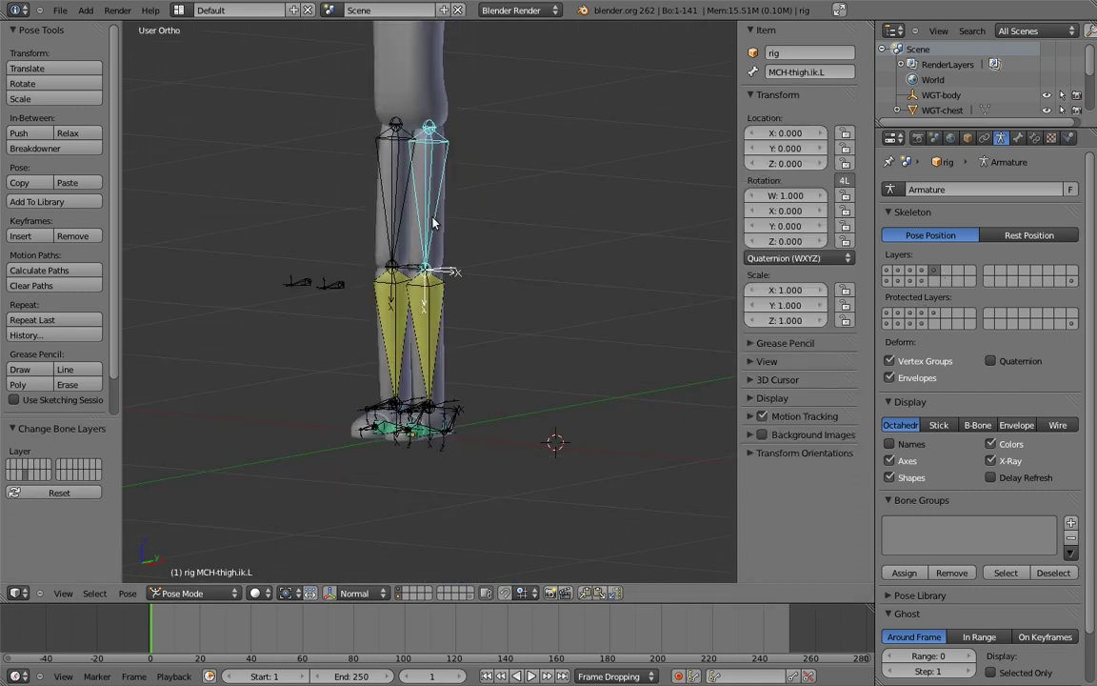
pyautogui.rightClick(399, 297)
pyautogui.scroll(5, 489, 321)
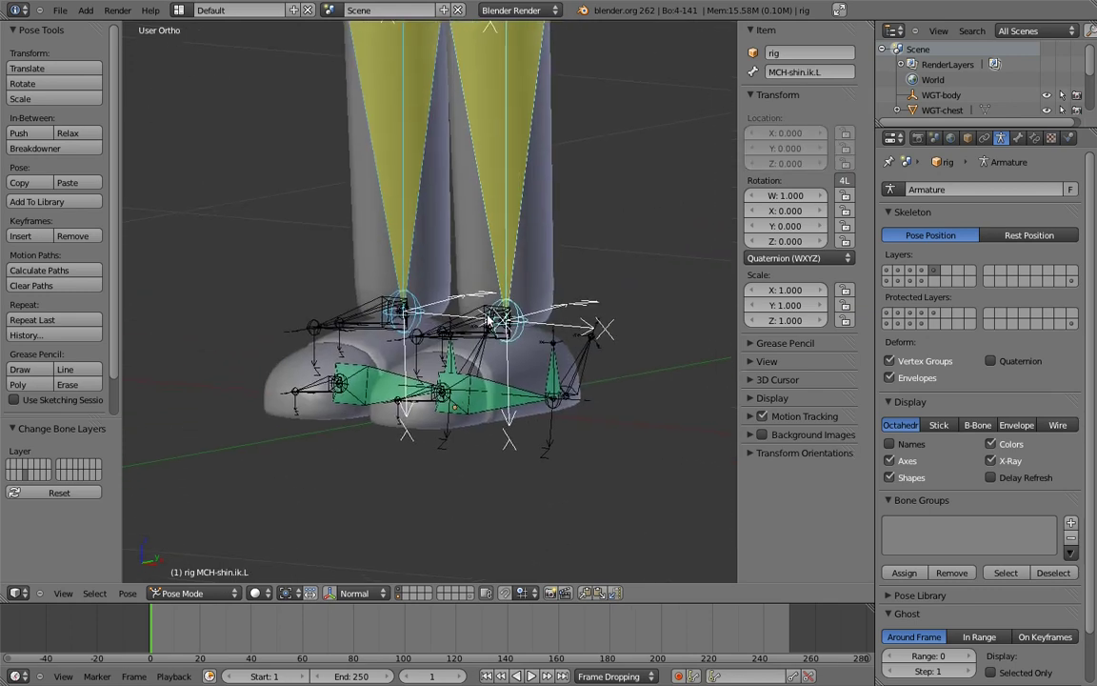
pyautogui.scroll(2, 488, 320)
pyautogui.rightClick(332, 337)
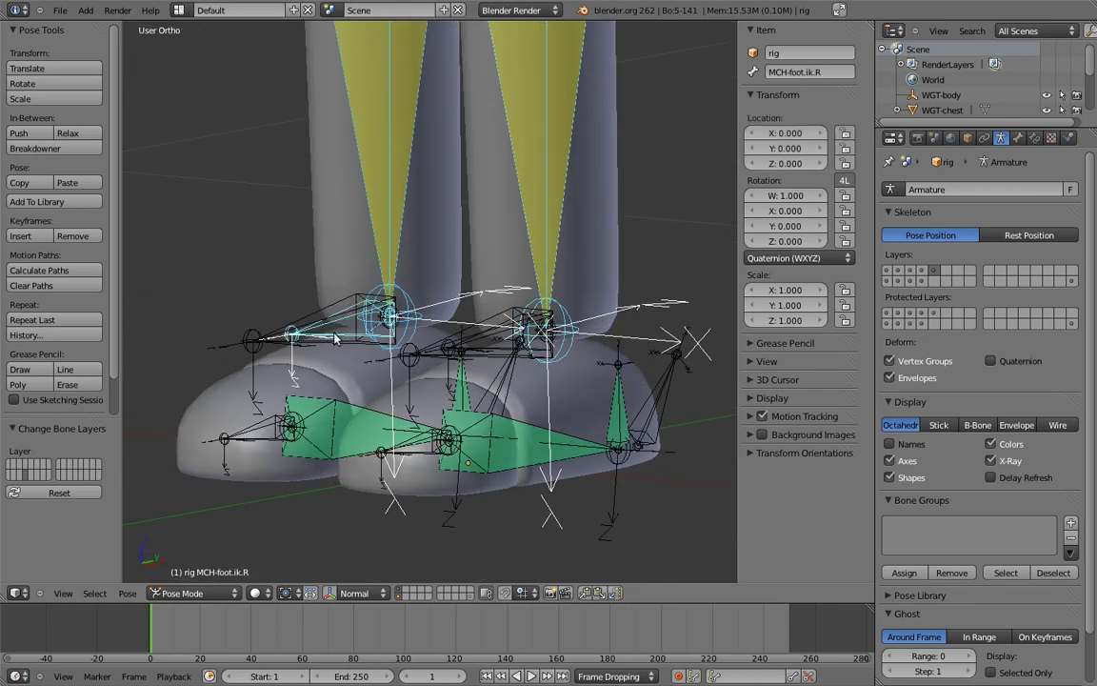
pyautogui.rightClick(495, 351)
pyautogui.press('m')
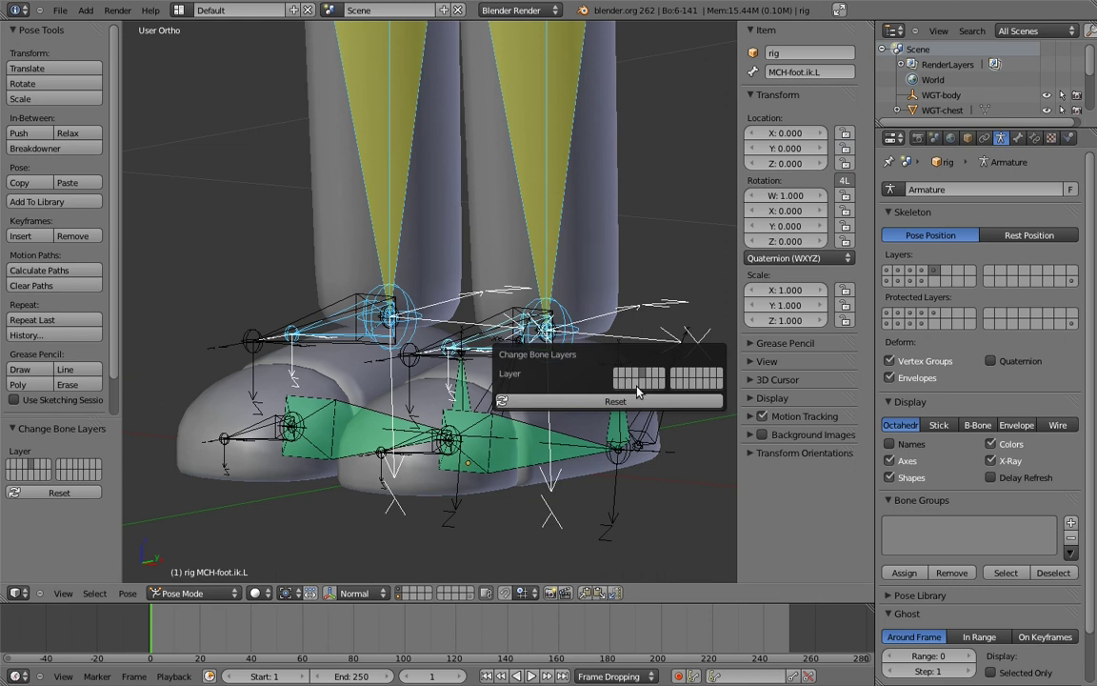
pyautogui.click(636, 384)
# - Move both feet's rocker mechanism bones, including MCH-rocker_parent.R, to the layer directly beneath layer 5
pyautogui.moveTo(554, 286); pyautogui.dragTo(466, 384, button='middle')
pyautogui.rightClick(602, 411)
pyautogui.keyDown('shift'); pyautogui.rightClick(505, 367); pyautogui.keyUp('shift')
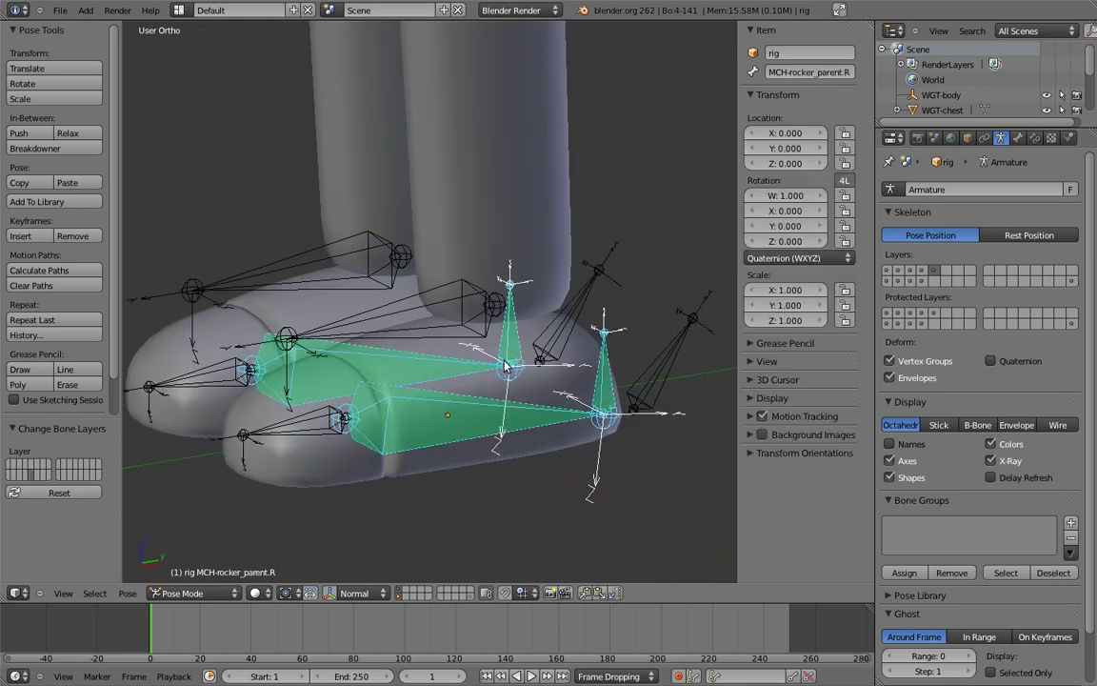
pyautogui.press('m')
pyautogui.click(636, 389)
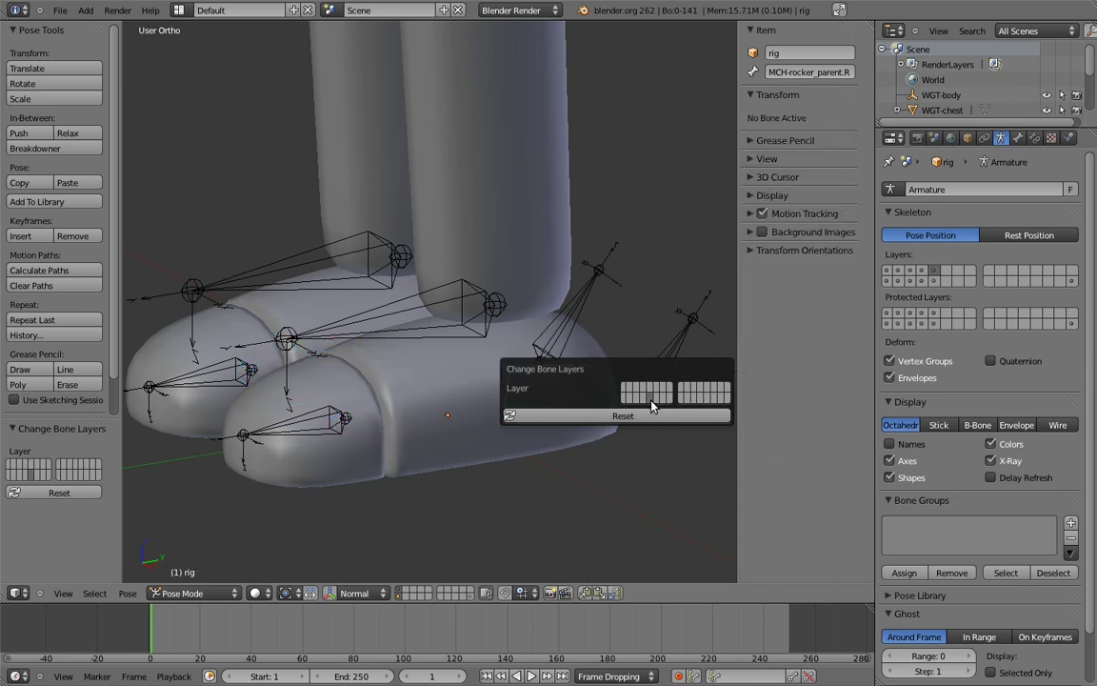
# - Show only bone layer 1 and move the left hand's three palm bones, including palm_c.L, to the last bone layer
pyautogui.press('KP_1')
pyautogui.press('KP_7')
pyautogui.scroll(4, 496, 321)
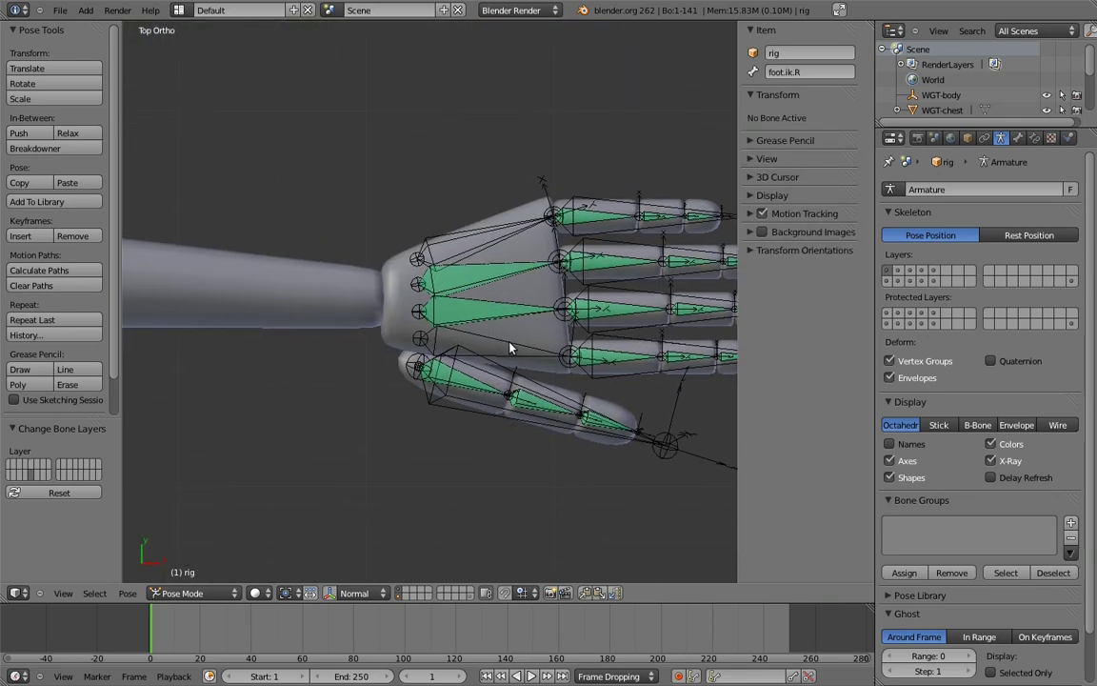
pyautogui.rightClick(509, 348)
pyautogui.keyDown('shift'); pyautogui.rightClick(505, 313); pyautogui.keyUp('shift')
pyautogui.keyDown('shift'); pyautogui.rightClick(522, 273); pyautogui.keyUp('shift')
pyautogui.press('m')
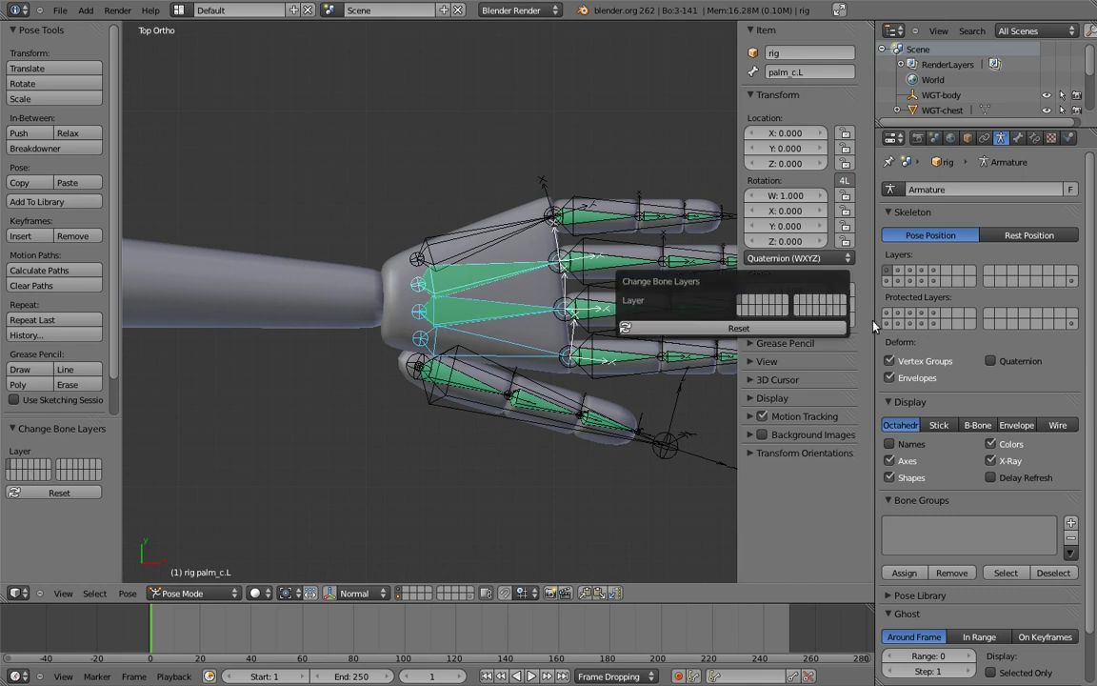
pyautogui.click(840, 311)
# - Move the first segment bones of the four left fingers and thumb.01.L out of bone layer 1
pyautogui.rightClick(608, 243)
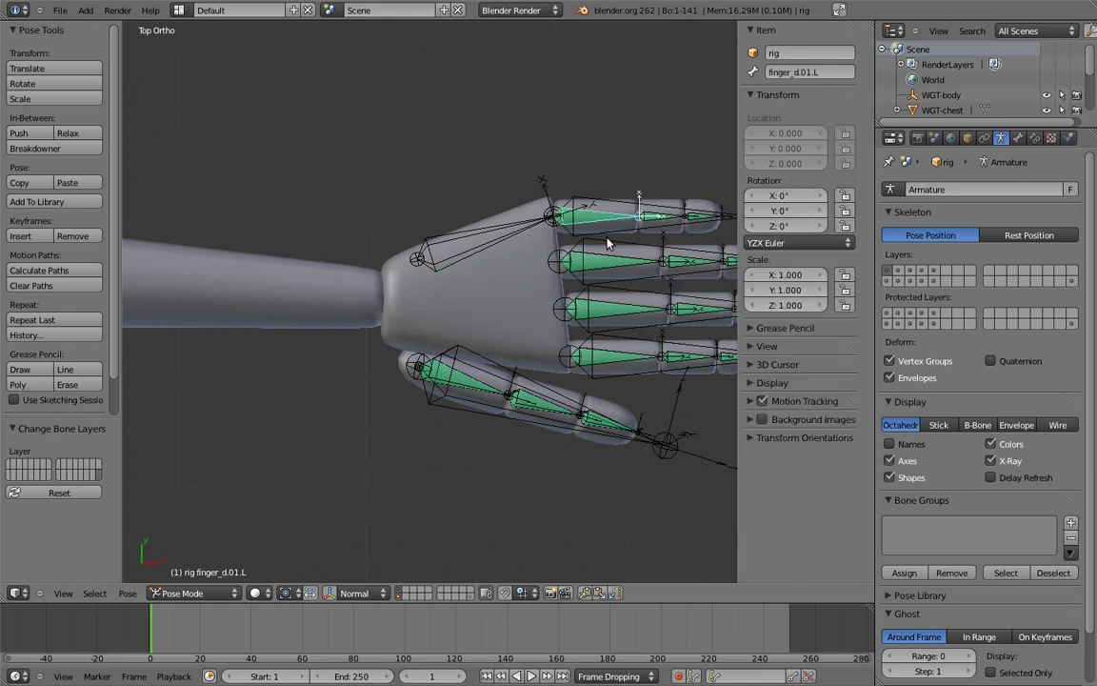
pyautogui.keyDown('shift'); pyautogui.rightClick(469, 387); pyautogui.keyUp('shift')
pyautogui.press('m')
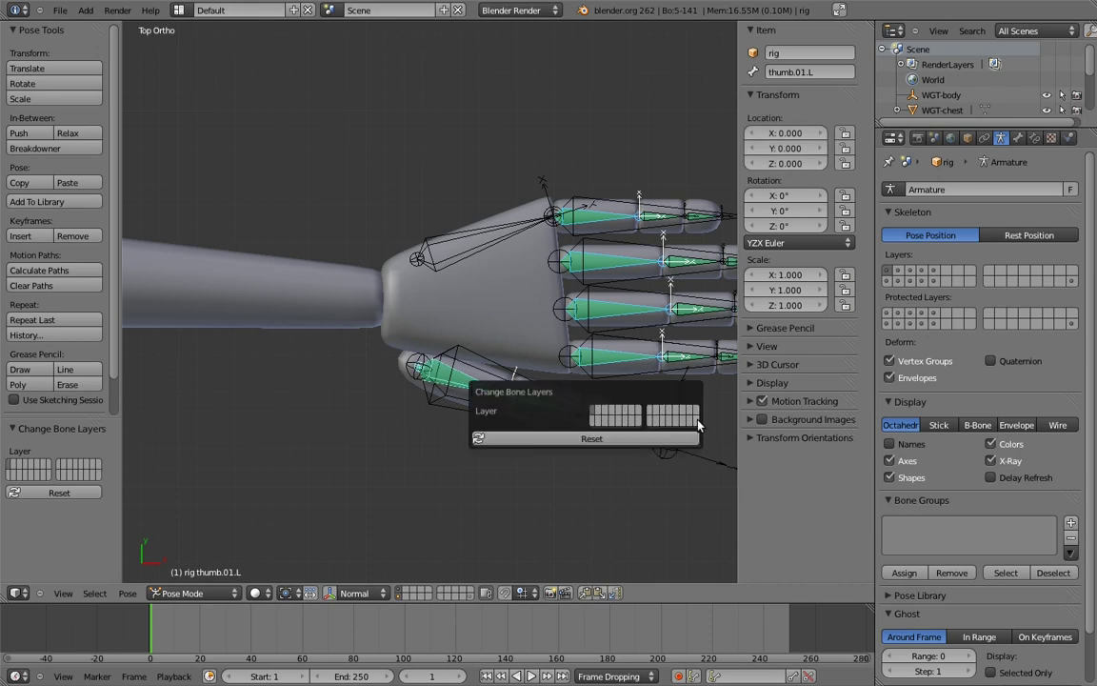
pyautogui.click(626, 410)
# - Move the second and third segment bones of the left hand's four fingers and thumb to bone layer 6
pyautogui.keyDown('shift'); pyautogui.moveTo(504, 338); pyautogui.dragTo(305, 358, button='middle'); pyautogui.keyUp('shift')
pyautogui.rightClick(445, 244)
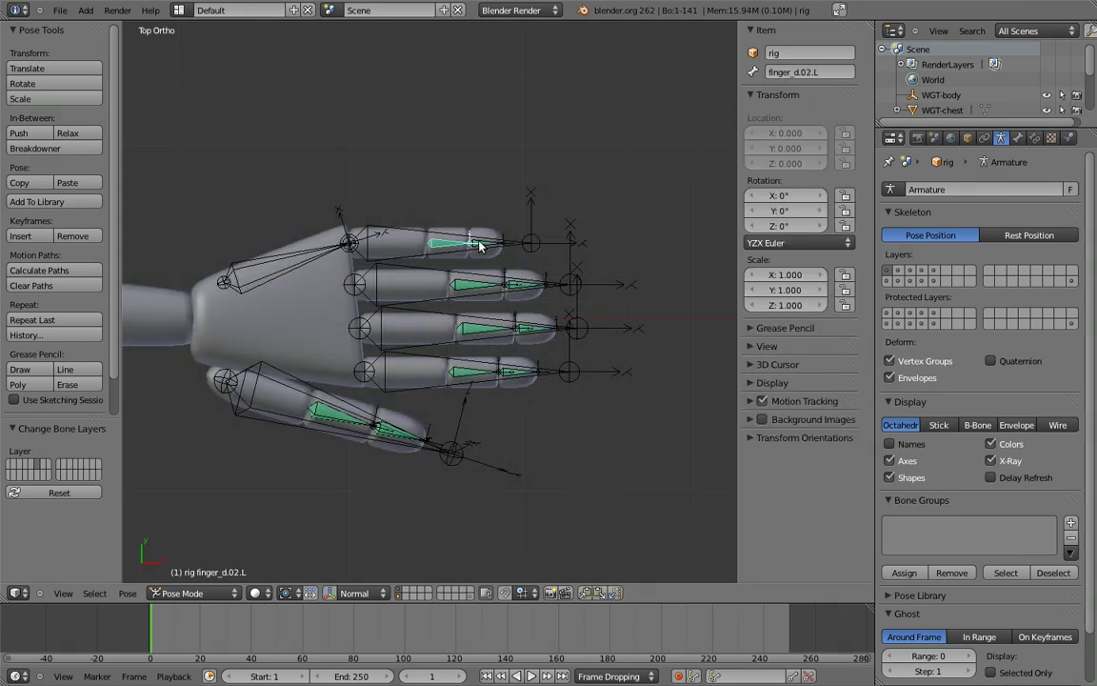
pyautogui.scroll(2, 505, 269)
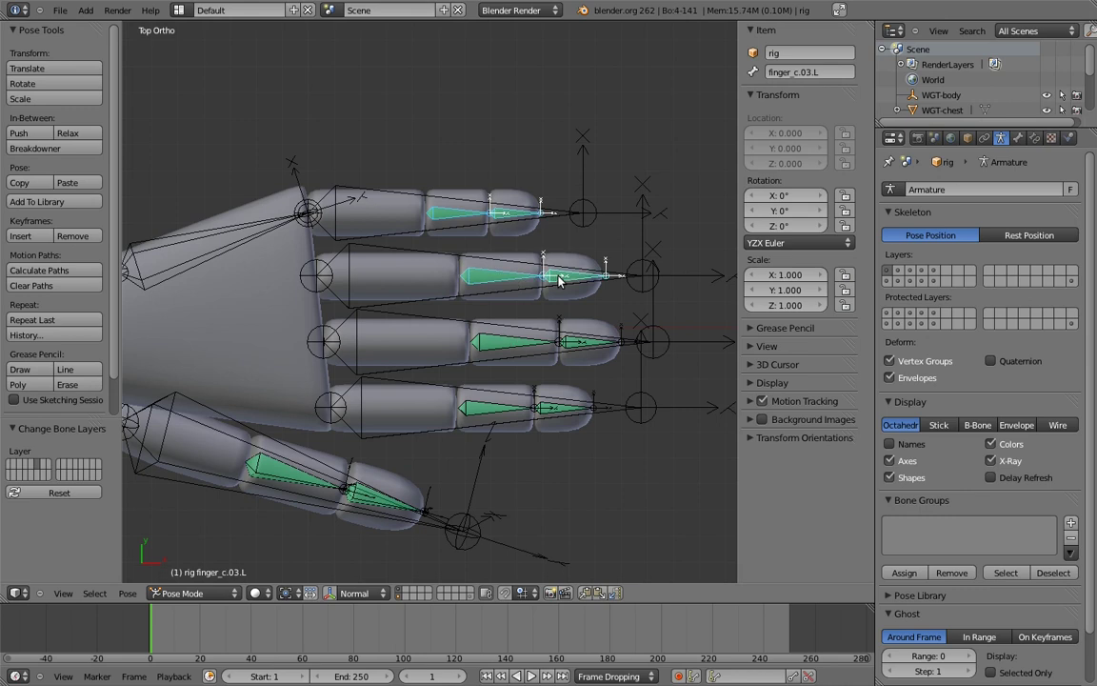
pyautogui.keyDown('shift'); pyautogui.rightClick(534, 345); pyautogui.keyUp('shift')
pyautogui.keyDown('shift'); pyautogui.rightClick(507, 414); pyautogui.keyUp('shift')
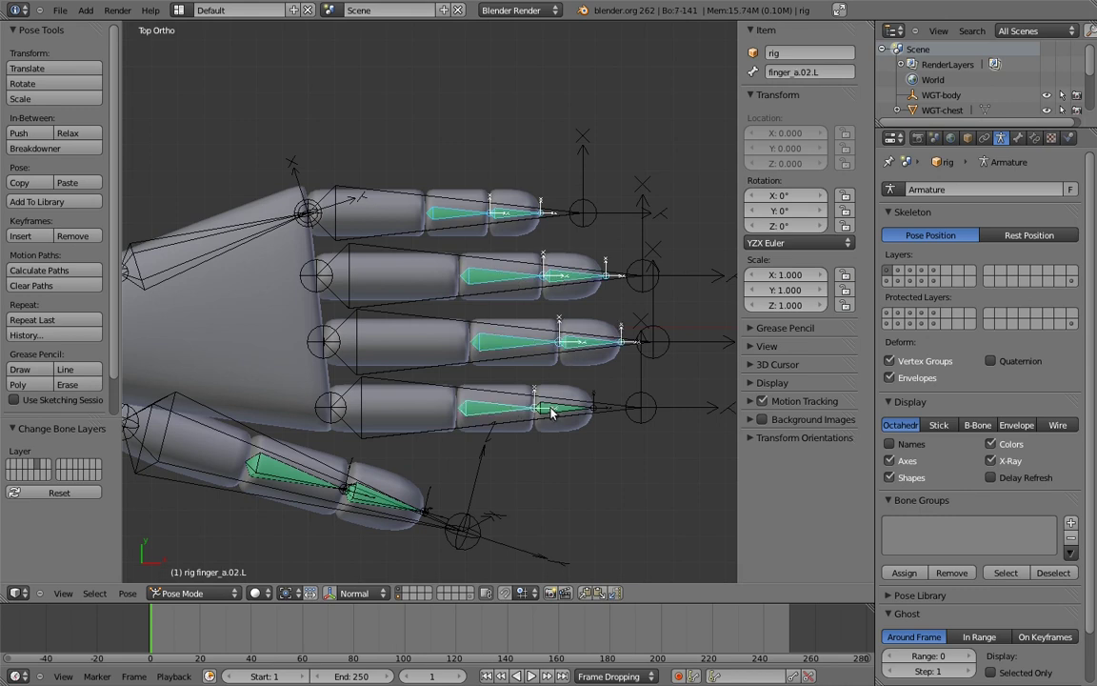
pyautogui.keyDown('shift'); pyautogui.rightClick(325, 489); pyautogui.keyUp('shift')
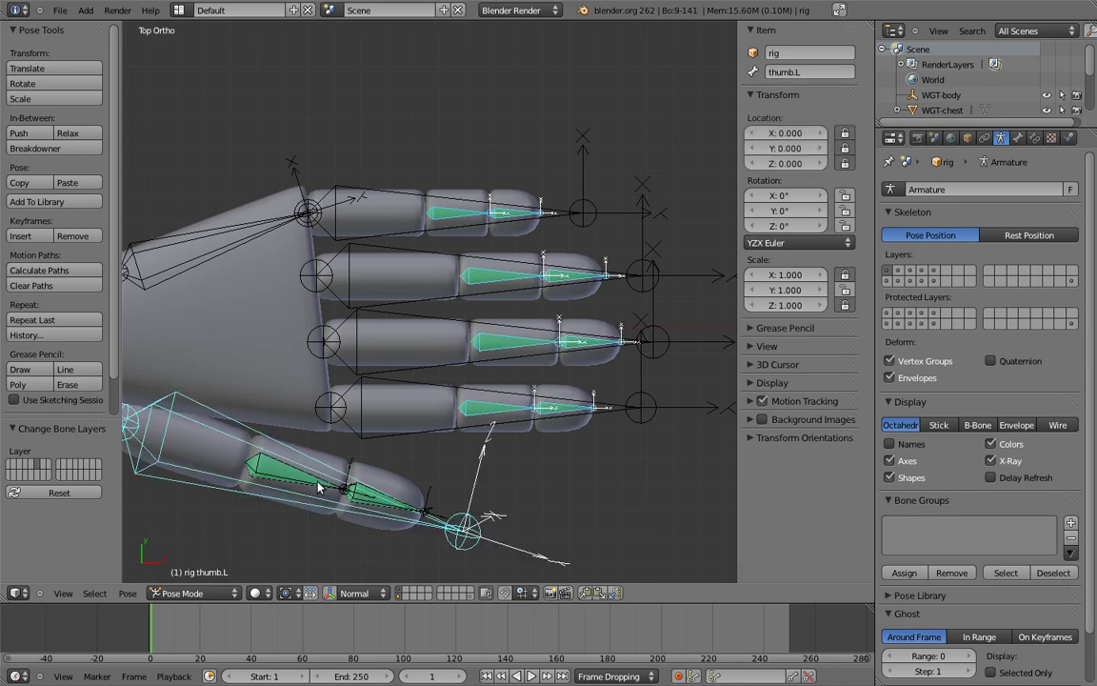
pyautogui.keyDown('shift'); pyautogui.rightClick(354, 497); pyautogui.keyUp('shift')
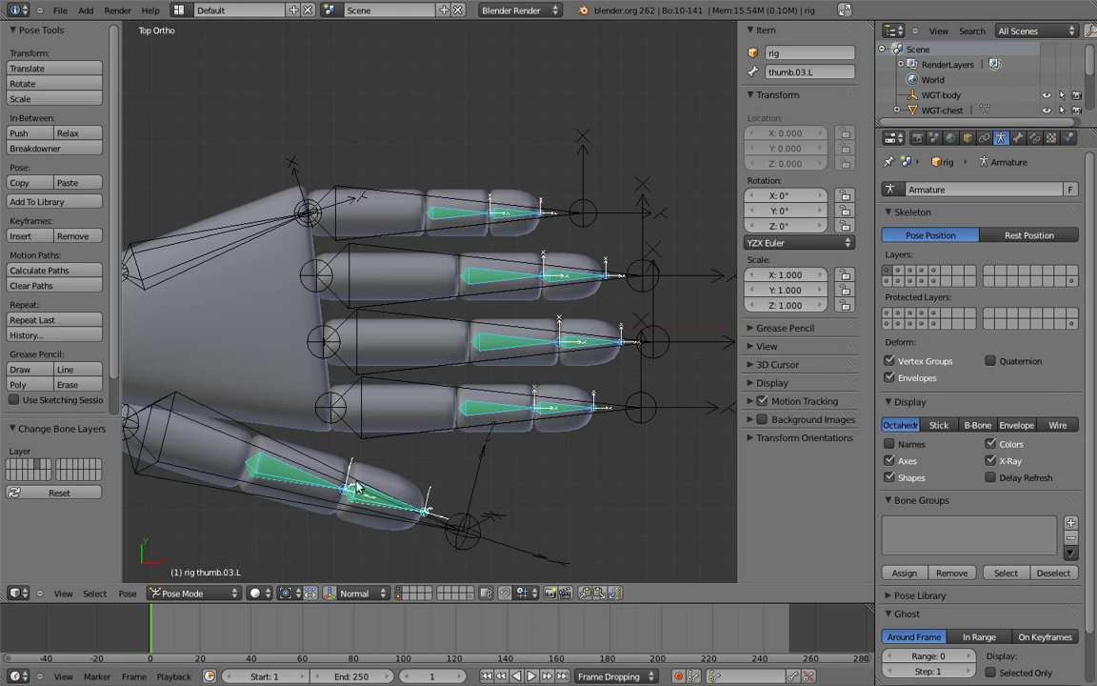
pyautogui.press('m')
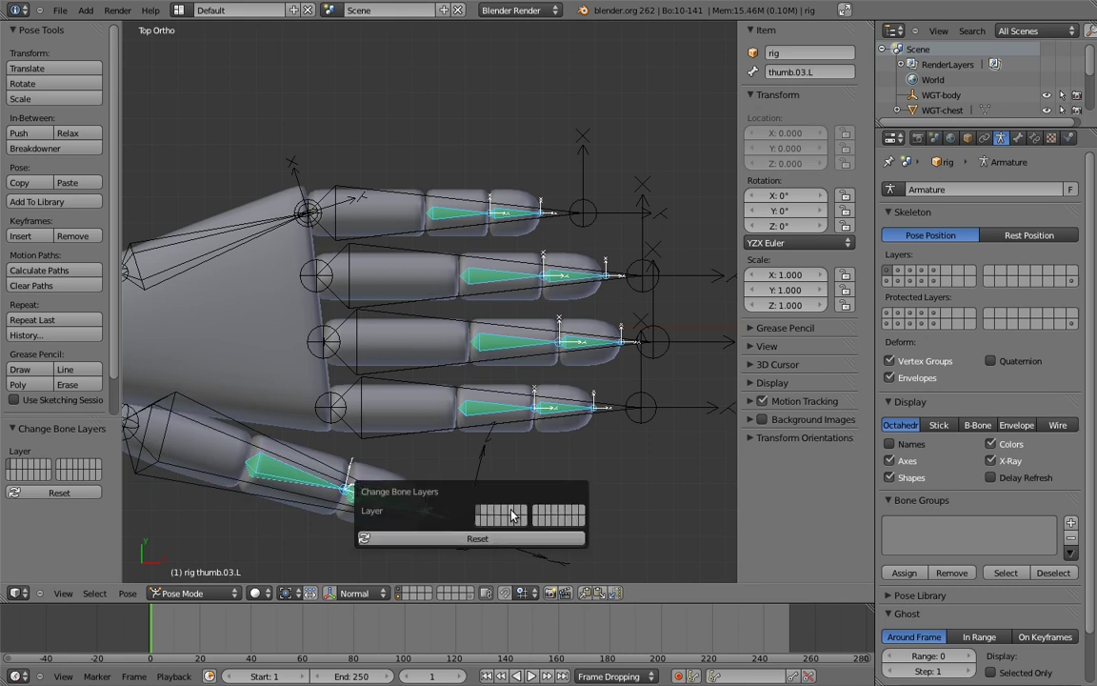
pyautogui.click(512, 515)
pyautogui.scroll(-4, 500, 271)
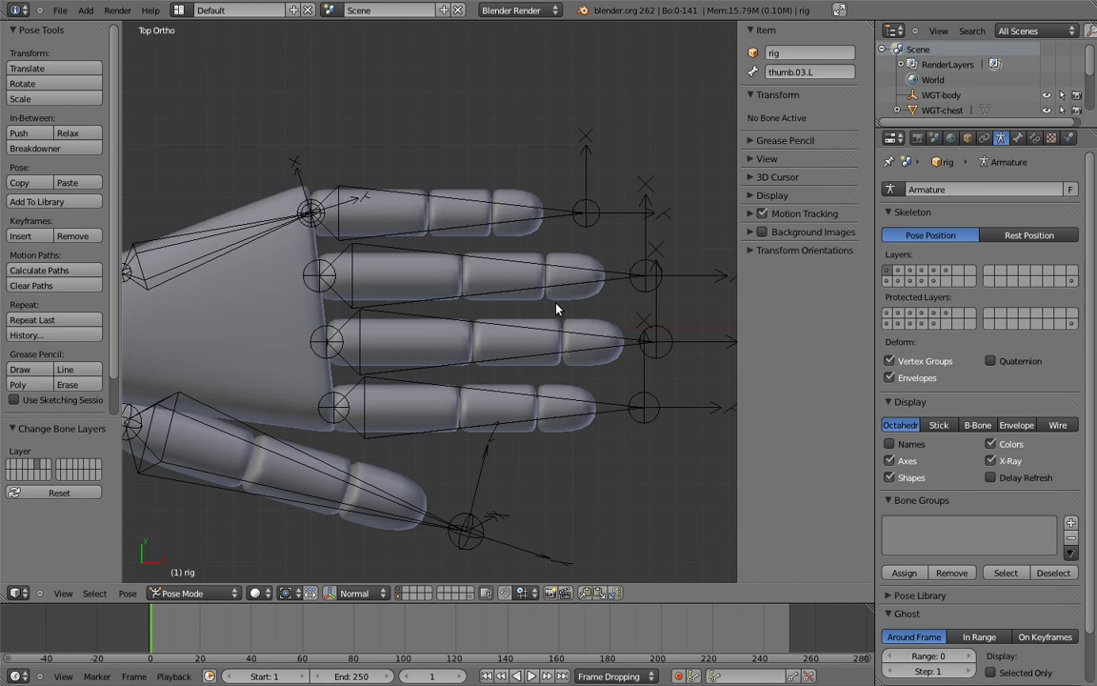
# - Show only bone layer 6 to check the moved finger and thumb bones, and return to bone layer 1 in front view
pyautogui.click(948, 270)
pyautogui.keyDown('shift'); pyautogui.moveTo(435, 286); pyautogui.dragTo(551, 299, button='middle'); pyautogui.keyUp('shift')
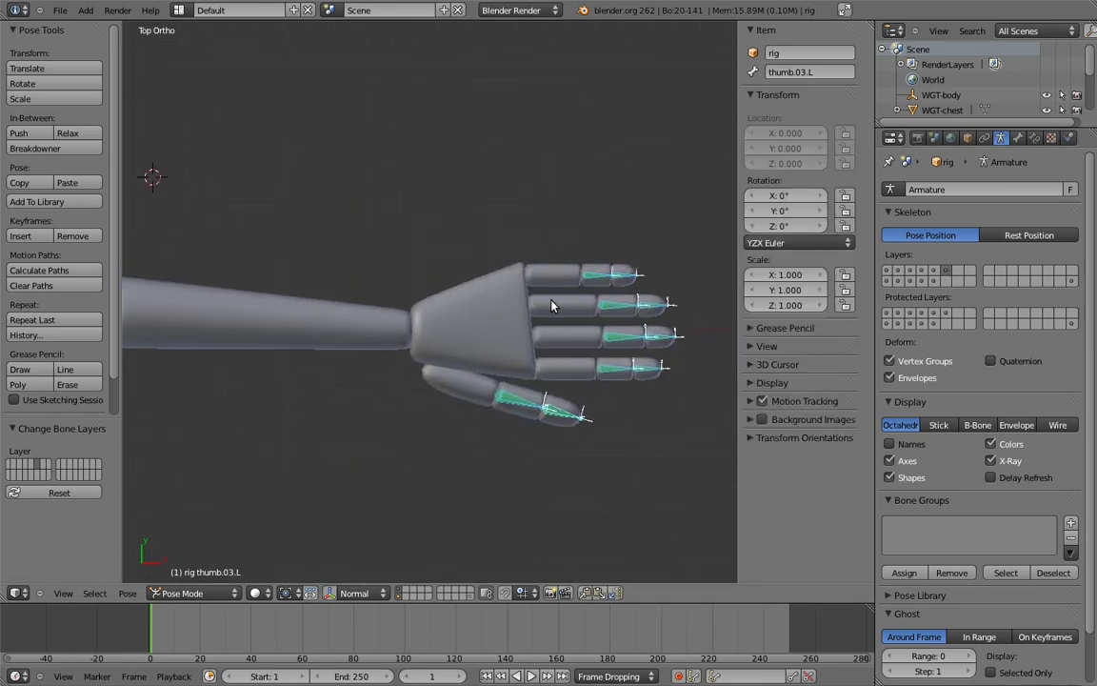
pyautogui.scroll(-3, 551, 299)
pyautogui.press('a')
pyautogui.keyDown('shift'); pyautogui.moveTo(264, 285); pyautogui.dragTo(547, 283, button='middle'); pyautogui.keyUp('shift')
pyautogui.keyDown('shift'); pyautogui.moveTo(198, 318); pyautogui.dragTo(557, 296, button='middle'); pyautogui.keyUp('shift')
pyautogui.keyDown('ctrl'); pyautogui.moveTo(572, 204); pyautogui.dragTo(513, 257, button='middle'); pyautogui.keyUp('ctrl')
pyautogui.click(888, 272)
pyautogui.keyDown('shift'); pyautogui.moveTo(624, 262); pyautogui.dragTo(508, 306, button='middle'); pyautogui.keyUp('shift')
pyautogui.press('KP_1')
pyautogui.keyDown('shift'); pyautogui.moveTo(613, 274); pyautogui.dragTo(592, 266, button='middle'); pyautogui.keyUp('shift')
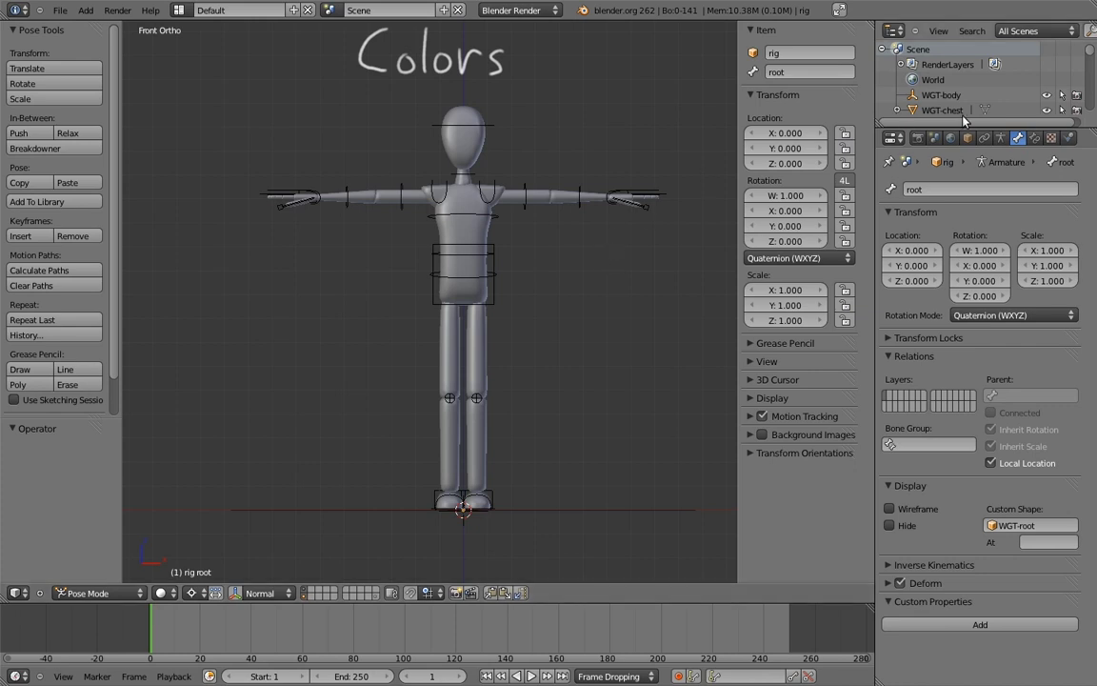
# - Add two bone groups to the armature
pyautogui.click(1000, 138)
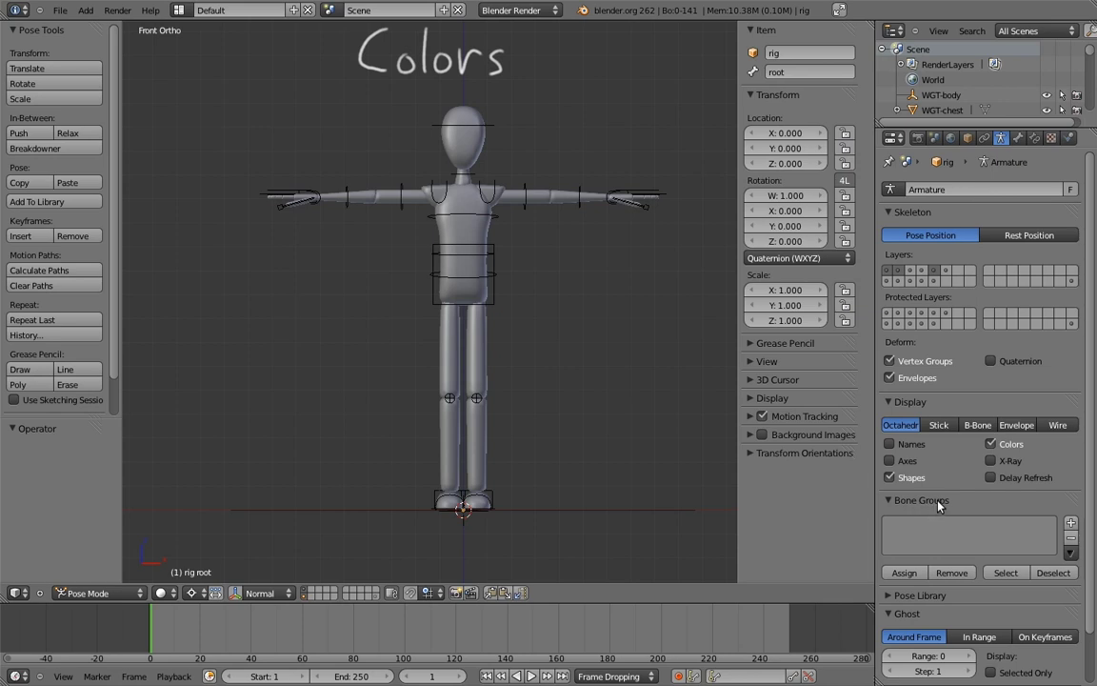
pyautogui.click(1070, 523)
pyautogui.click(1070, 523)
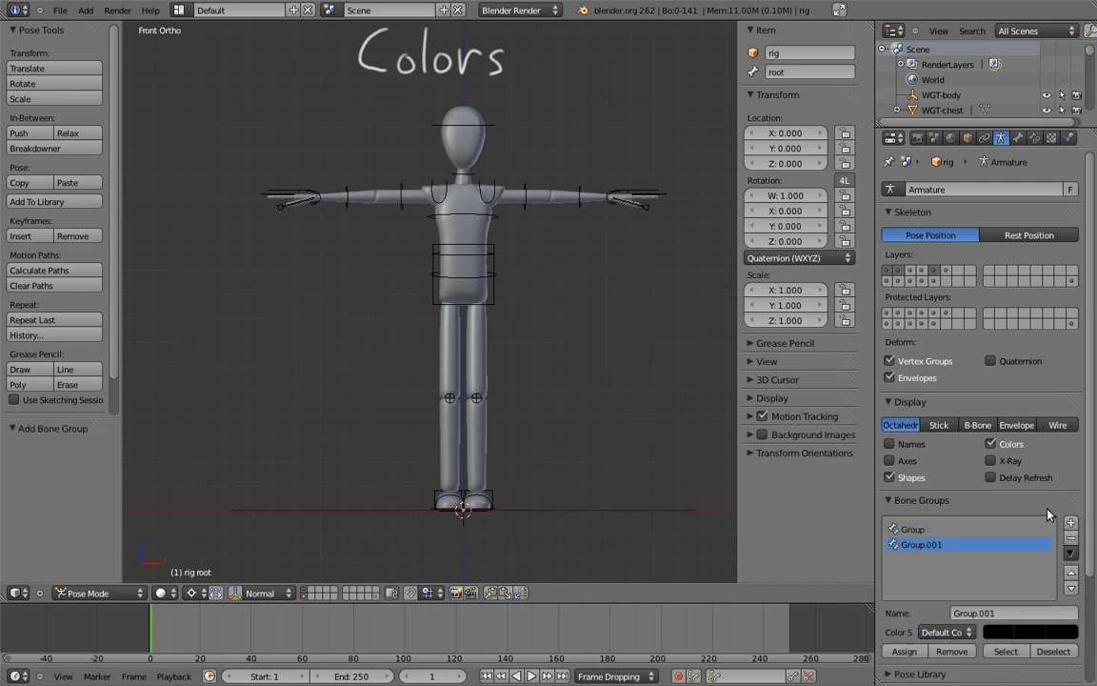
# - Rename the first bone group L and the second one R
pyautogui.click(914, 529)
pyautogui.click(998, 612)
pyautogui.write('L')
pyautogui.press('Return')
pyautogui.click(914, 543)
pyautogui.click(979, 612)
pyautogui.write('R')
pyautogui.press('Return')
# - Assign the left shoulder, arm, hand and finger controls to bone group L
pyautogui.click(938, 530)
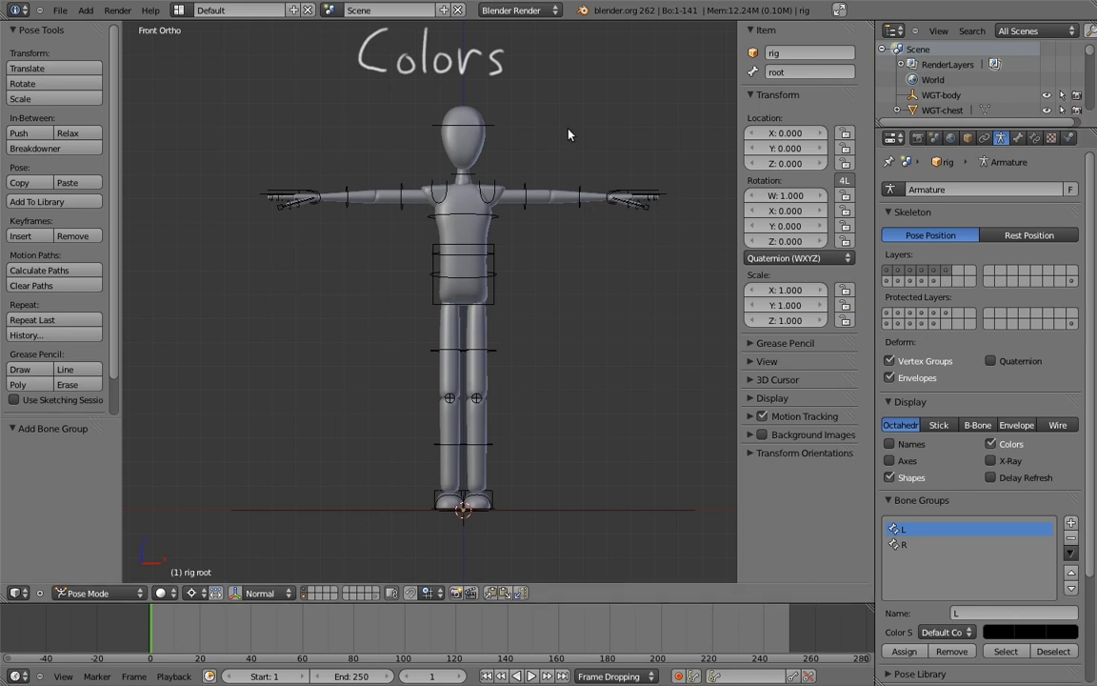
pyautogui.scroll(2, 554, 235)
pyautogui.scroll(4, 554, 235)
pyautogui.keyDown('shift'); pyautogui.moveTo(562, 274); pyautogui.dragTo(339, 337, button='middle'); pyautogui.keyUp('shift')
pyautogui.scroll(-1, 406, 301)
pyautogui.keyDown('shift'); pyautogui.moveTo(385, 275); pyautogui.dragTo(366, 272, button='middle'); pyautogui.keyUp('shift')
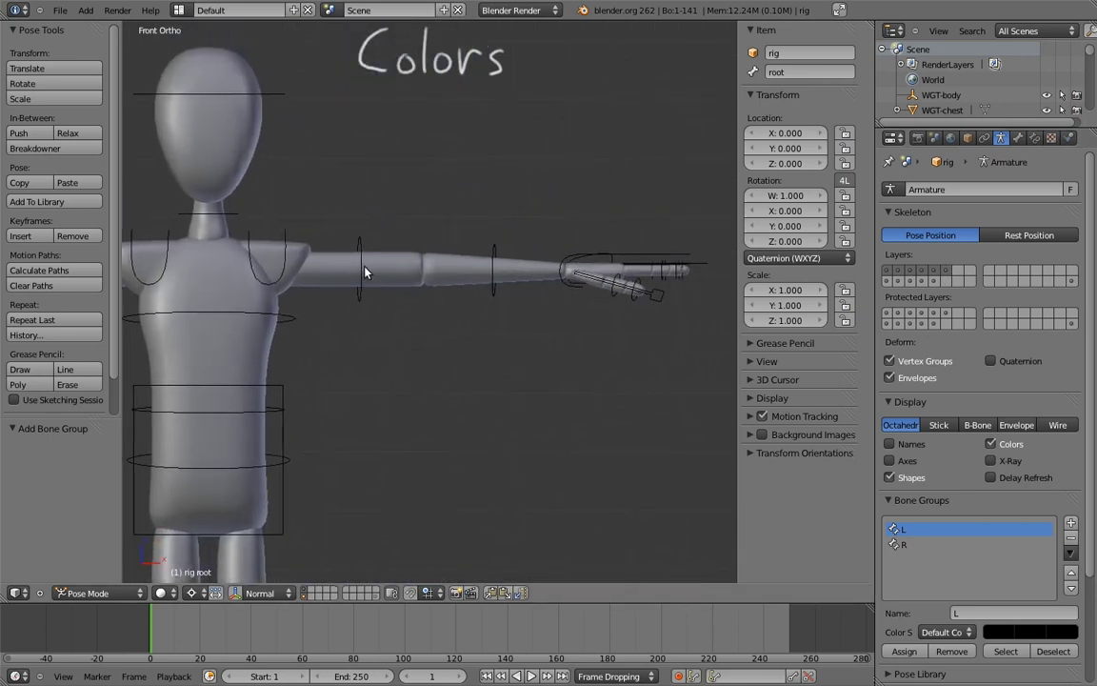
pyautogui.press('z')
pyautogui.rightClick(286, 238)
pyautogui.press('b')
pyautogui.moveTo(270, 216); pyautogui.dragTo(707, 306)
pyautogui.moveTo(659, 304); pyautogui.dragTo(728, 420, button='middle')
pyautogui.click(905, 652)
# - Assign the left leg, knee and foot controls to bone group L, leaving the root bone out
pyautogui.keyDown('shift'); pyautogui.moveTo(492, 406); pyautogui.dragTo(589, 247, button='middle'); pyautogui.keyUp('shift')
pyautogui.press('KP_1')
pyautogui.keyDown('shift'); pyautogui.moveTo(575, 399); pyautogui.dragTo(484, 152, button='middle'); pyautogui.keyUp('shift')
pyautogui.rightClick(505, 158)
pyautogui.moveTo(526, 127); pyautogui.dragTo(455, 535)
pyautogui.keyDown('shift'); pyautogui.rightClick(541, 514); pyautogui.keyUp('shift')
pyautogui.moveTo(545, 511); pyautogui.dragTo(522, 420, button='middle')
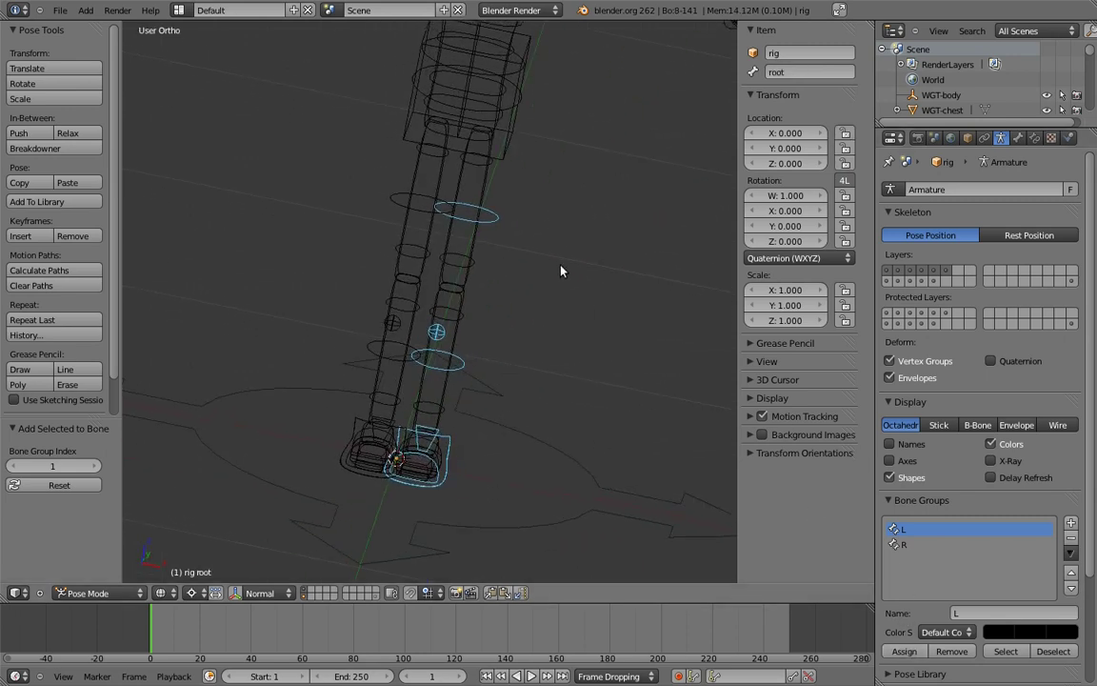
# - Assign the right shoulder, arm, hand and finger controls to bone group R
pyautogui.press('KP_1')
pyautogui.scroll(-4, 460, 240)
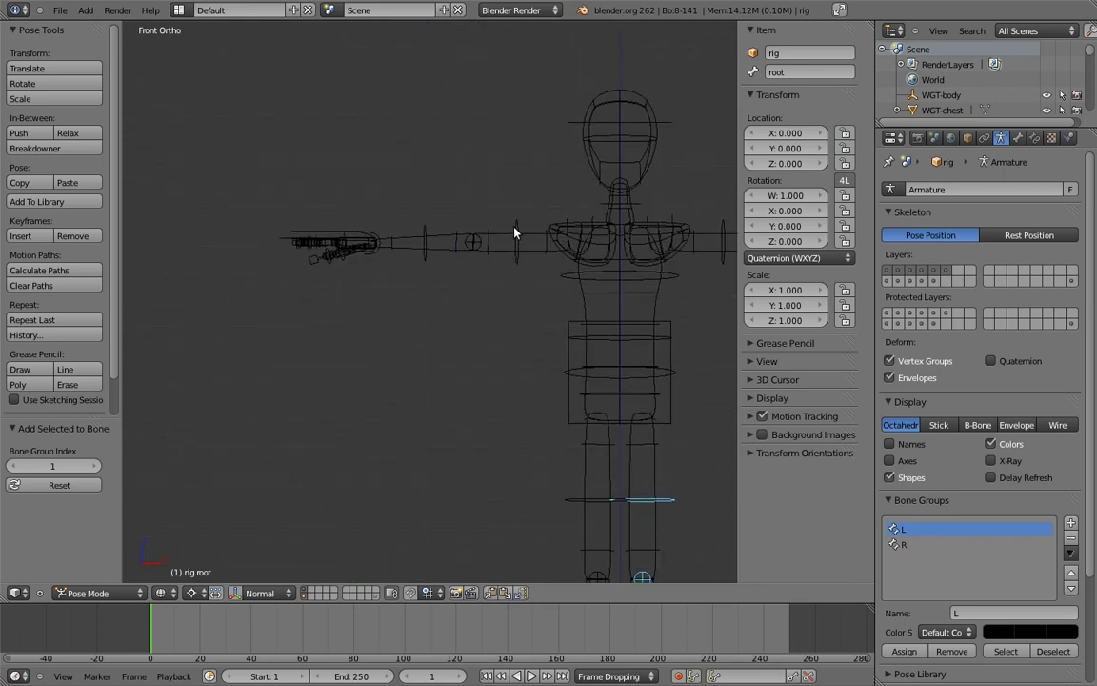
pyautogui.rightClick(515, 236)
pyautogui.press('b')
pyautogui.moveTo(578, 202); pyautogui.dragTo(273, 270)
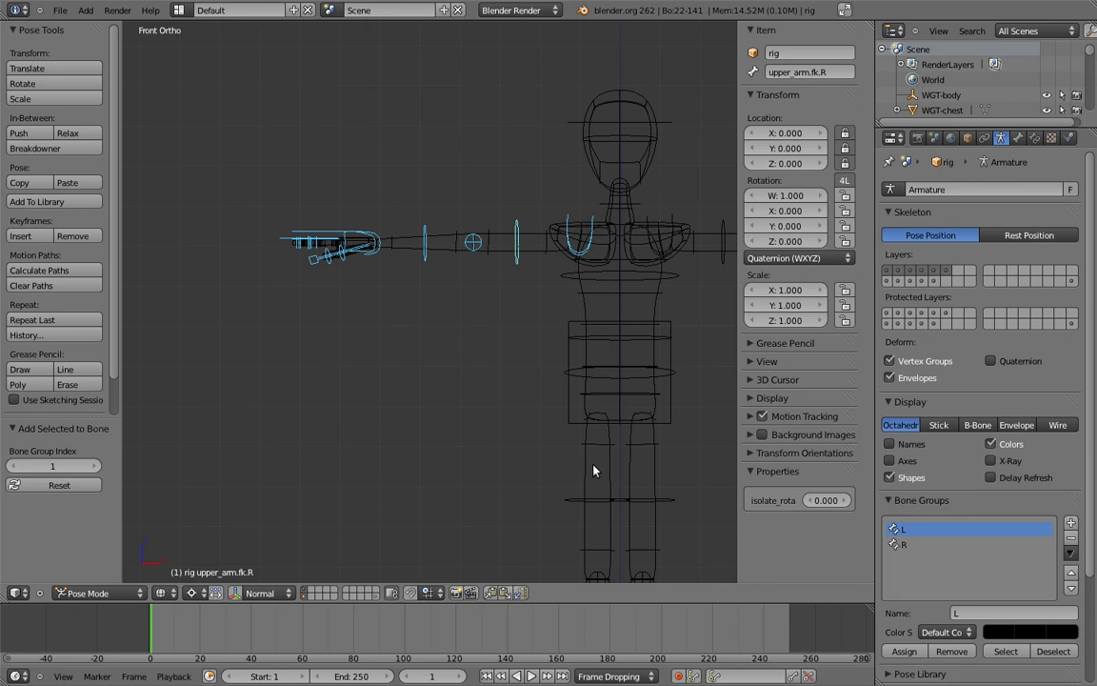
pyautogui.click(905, 544)
# - Assign the right leg, knee and foot controls to bone group R without the root, and return to solid shading with nothing selected
pyautogui.keyDown('shift'); pyautogui.moveTo(591, 462); pyautogui.dragTo(497, 191, button='middle'); pyautogui.keyUp('shift')
pyautogui.rightClick(497, 222)
pyautogui.press('b')
pyautogui.moveTo(468, 192); pyautogui.dragTo(545, 528)
pyautogui.keyDown('shift'); pyautogui.rightClick(409, 496); pyautogui.keyUp('shift')
pyautogui.moveTo(409, 496); pyautogui.dragTo(581, 376, button='middle')
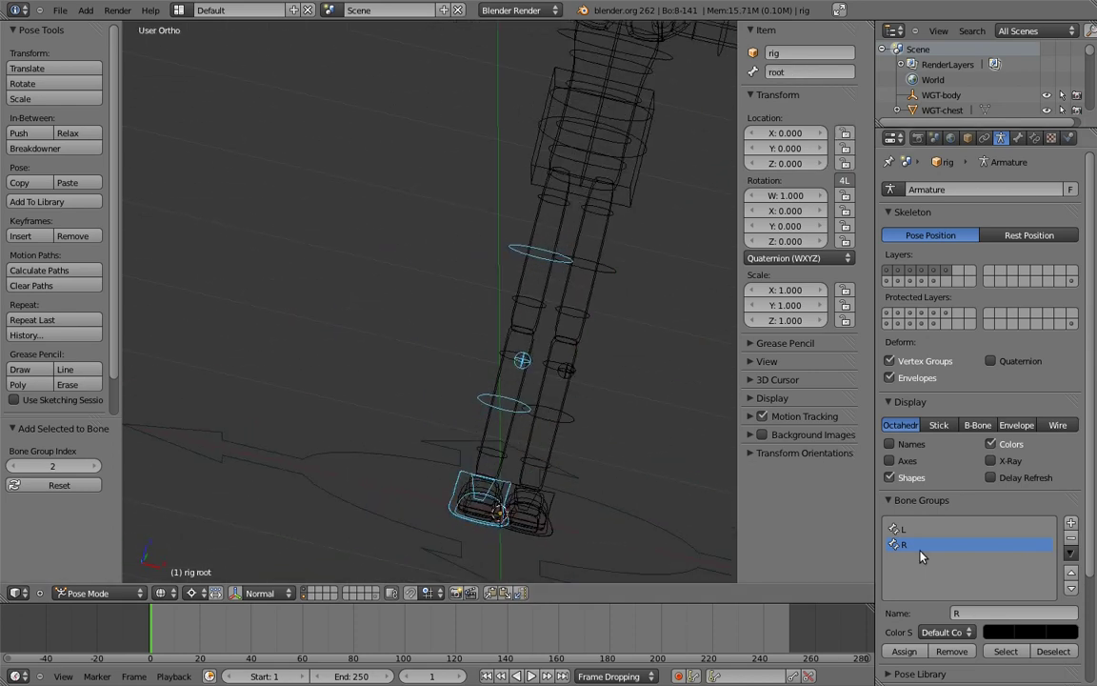
pyautogui.press('KP_1')
pyautogui.press('z')
pyautogui.scroll(-3, 533, 291)
pyautogui.press('a')
# - Try theme color sets 01, 02 and 03 on bone group L and settle on 04 - Theme Color Set
pyautogui.click(905, 529)
pyautogui.click(947, 631)
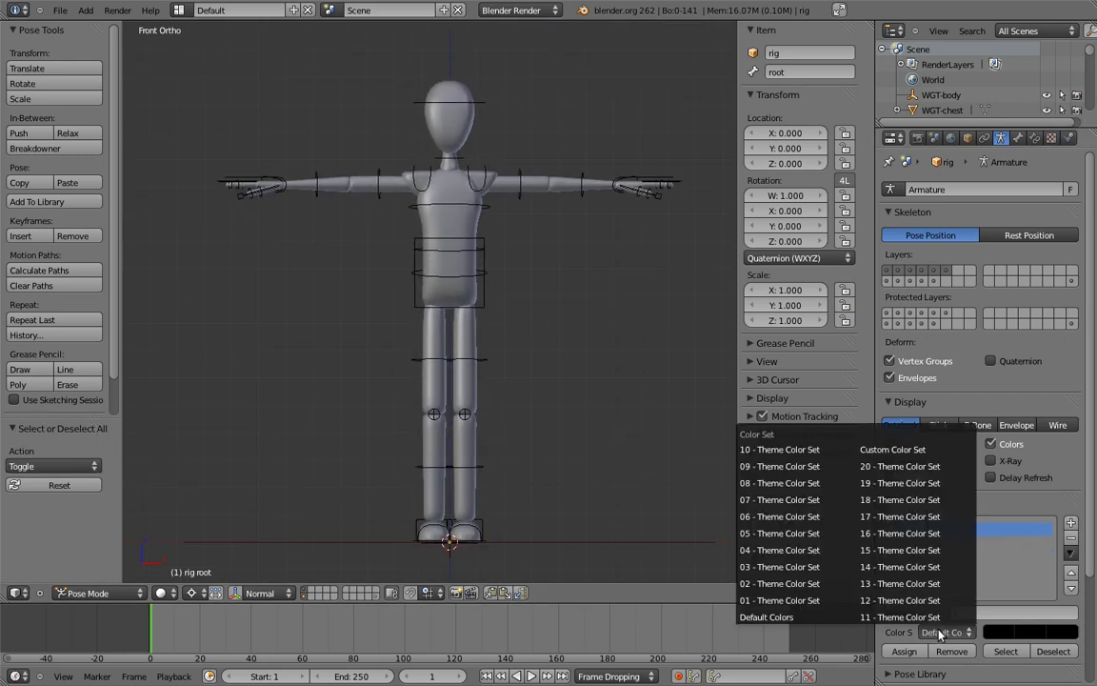
pyautogui.click(771, 600)
pyautogui.click(942, 631)
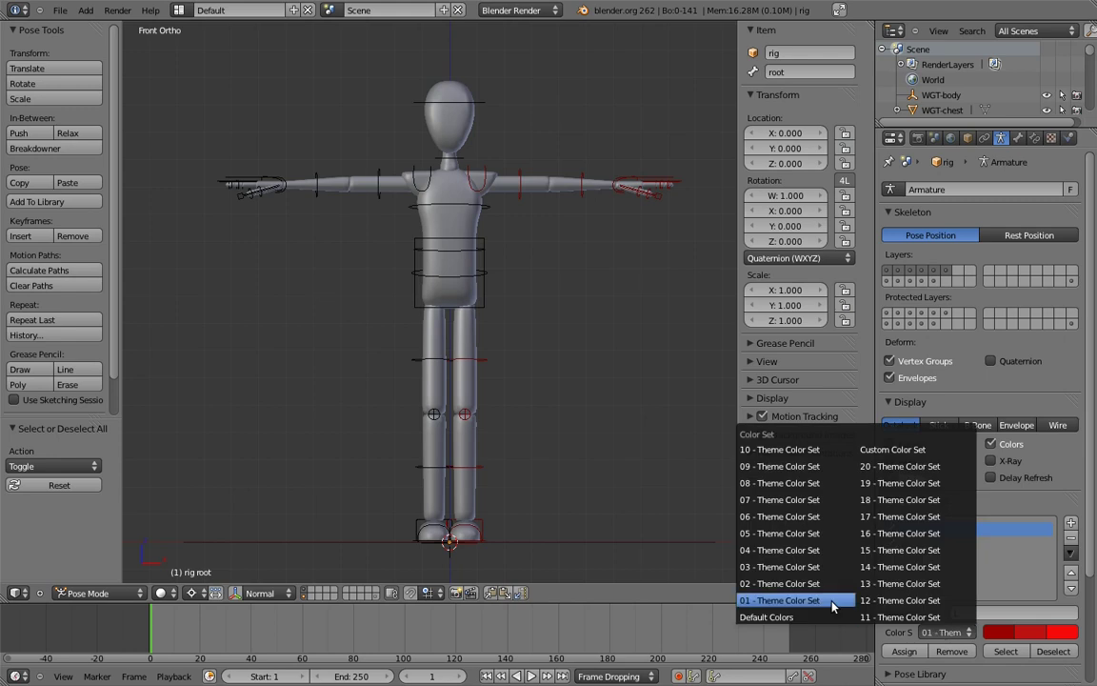
pyautogui.click(779, 582)
pyautogui.click(924, 634)
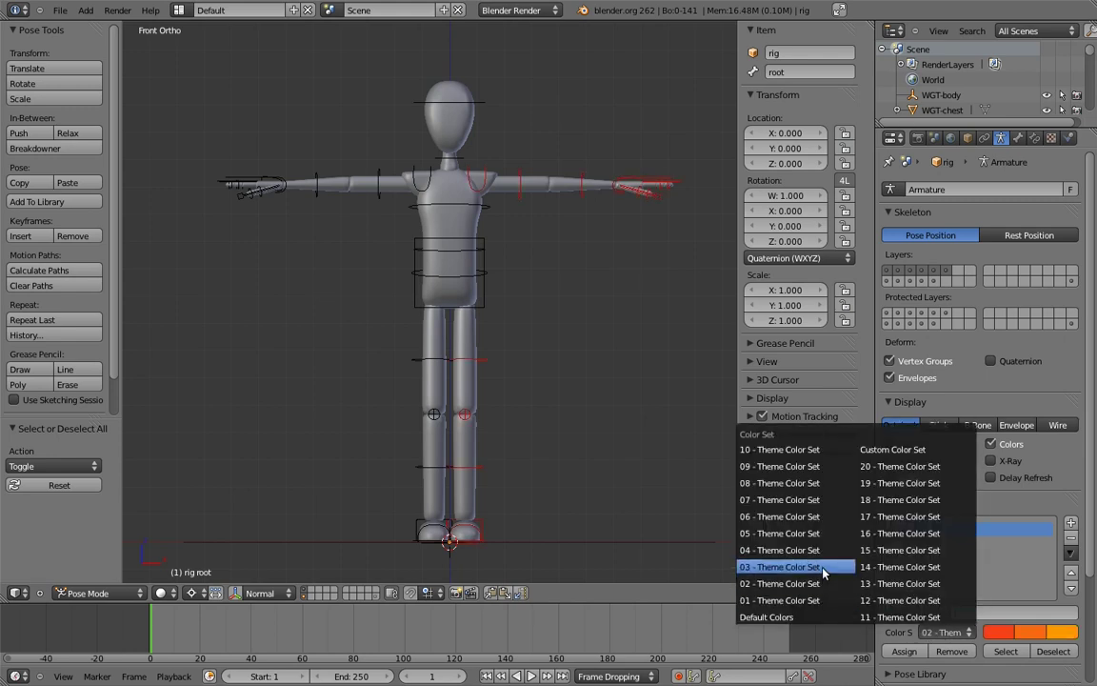
pyautogui.click(781, 567)
pyautogui.click(945, 633)
pyautogui.click(812, 551)
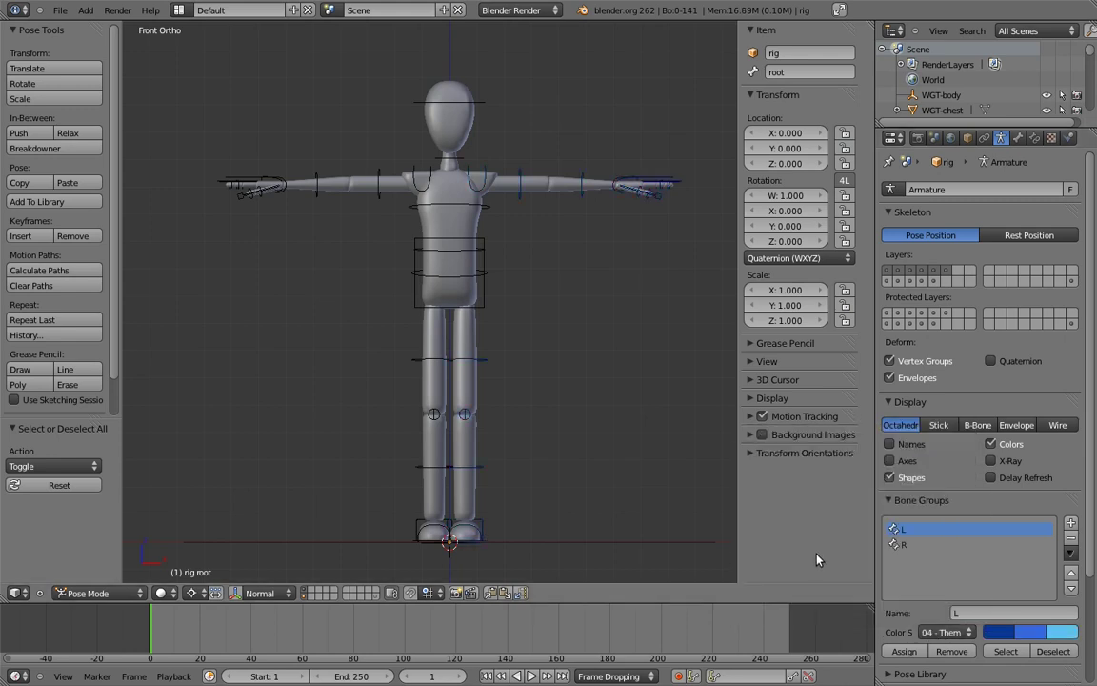
# - Set the color set of bone group R to 01 - Theme Color Set
pyautogui.click(905, 545)
pyautogui.click(948, 631)
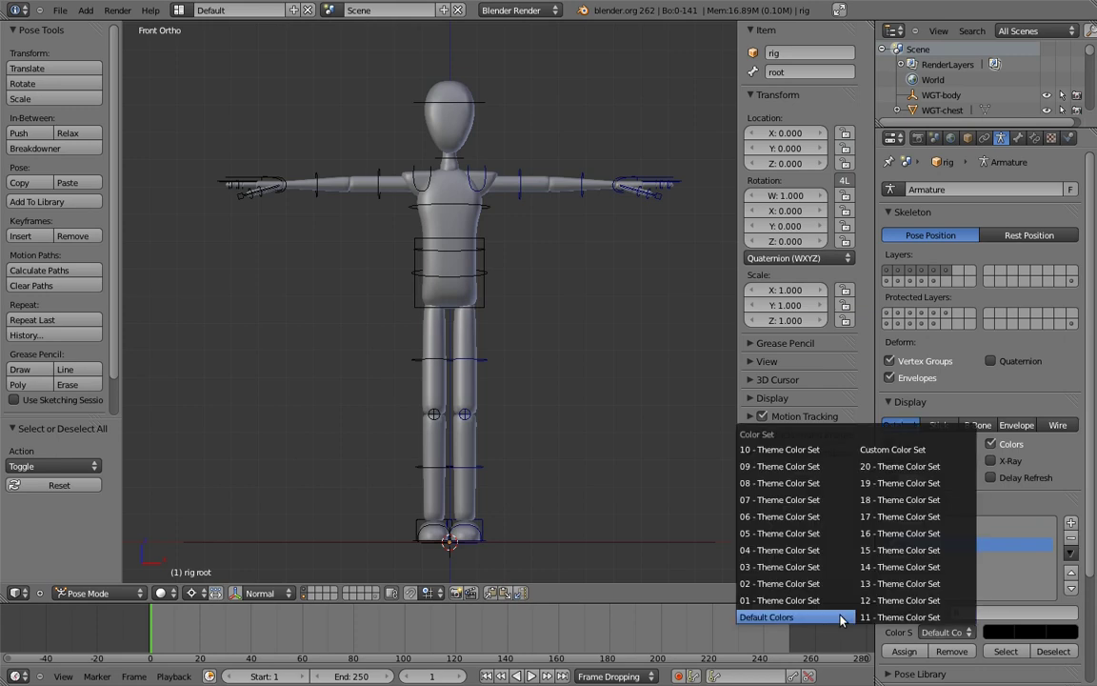
pyautogui.click(825, 598)
# - Inspect the colored controls from an angle and from the front, with all bones selected and deselected
pyautogui.keyDown('shift'); pyautogui.moveTo(521, 212); pyautogui.dragTo(577, 299, button='middle'); pyautogui.keyUp('shift')
pyautogui.keyDown('shift'); pyautogui.moveTo(577, 299); pyautogui.dragTo(477, 318, button='middle'); pyautogui.keyUp('shift')
pyautogui.keyDown('ctrl'); pyautogui.moveTo(476, 318); pyautogui.dragTo(535, 265, button='middle'); pyautogui.keyUp('ctrl')
pyautogui.keyDown('shift'); pyautogui.moveTo(538, 270); pyautogui.dragTo(548, 306, button='middle'); pyautogui.keyUp('shift')
pyautogui.press('a')
pyautogui.press('a')
pyautogui.press('a')
pyautogui.press('a')
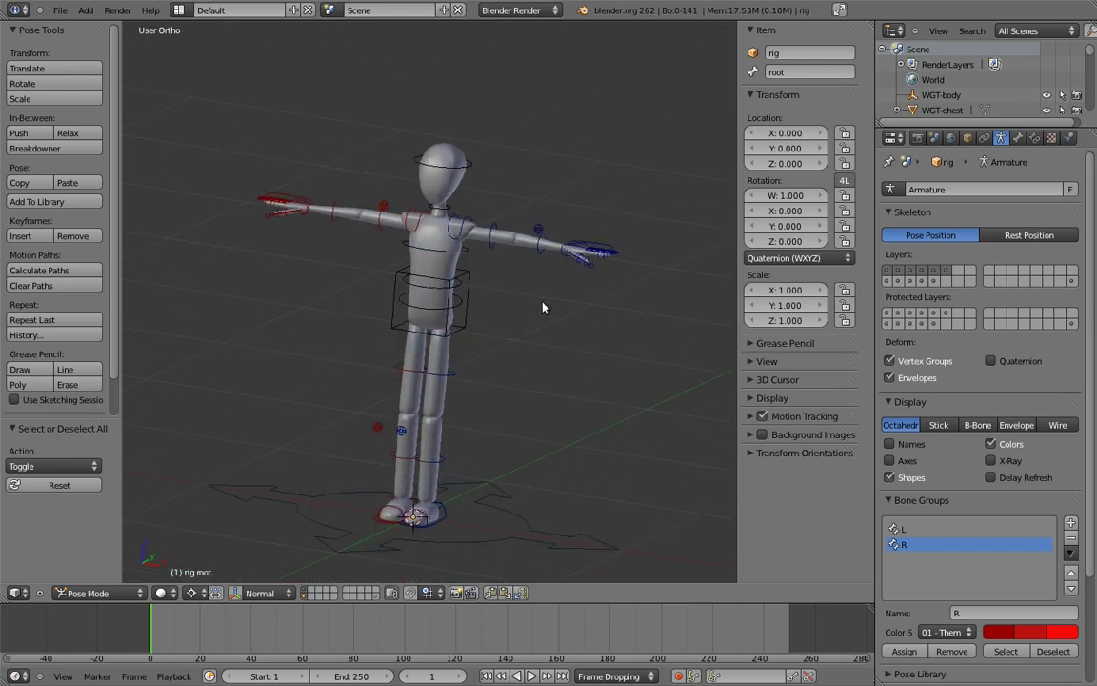
pyautogui.press('KP_1')
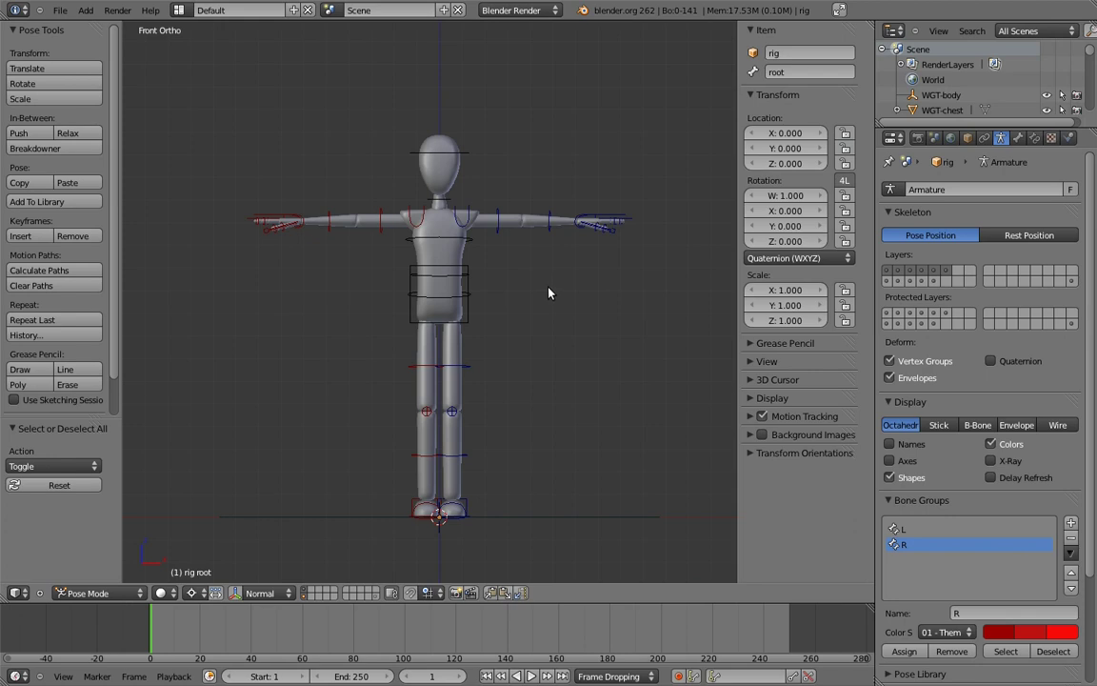